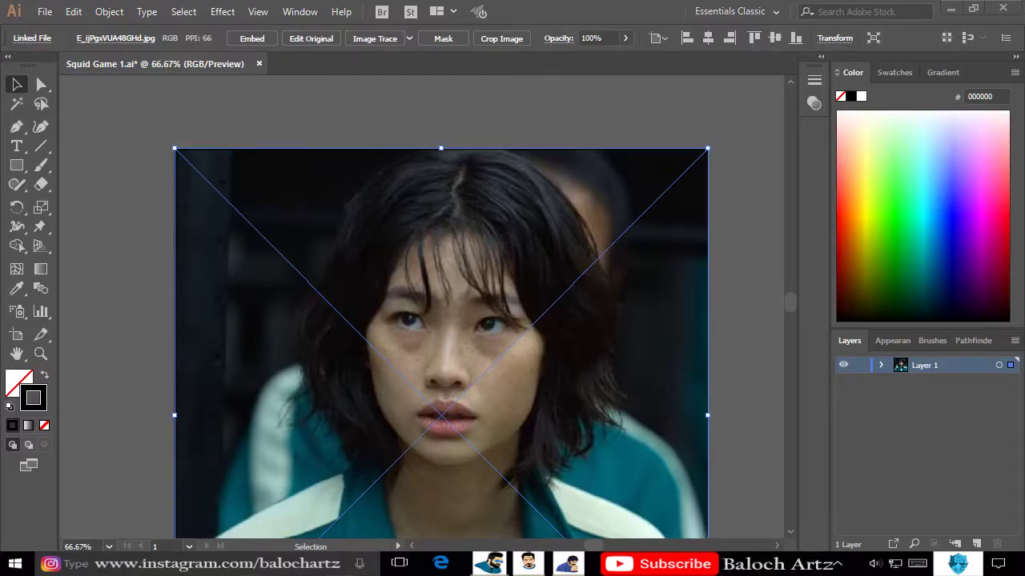
Lock the reference photo on Layer 1 and add Layer 2 above it for tracing.
{"action": "left_click", "coordinate": [732, 297]}
{"action": "double_click", "coordinate": [889, 365]}
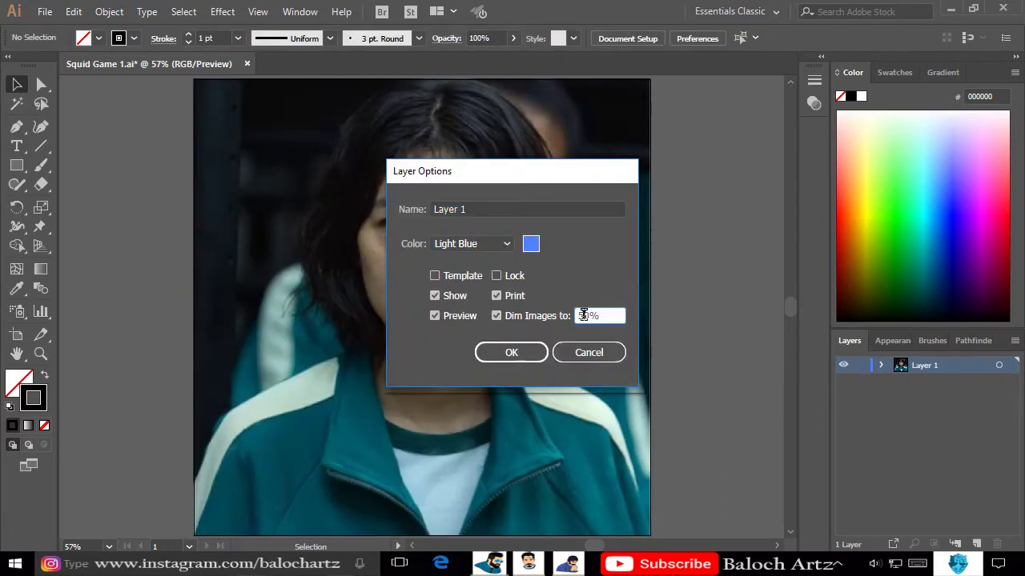
{"action": "left_click", "coordinate": [583, 349]}
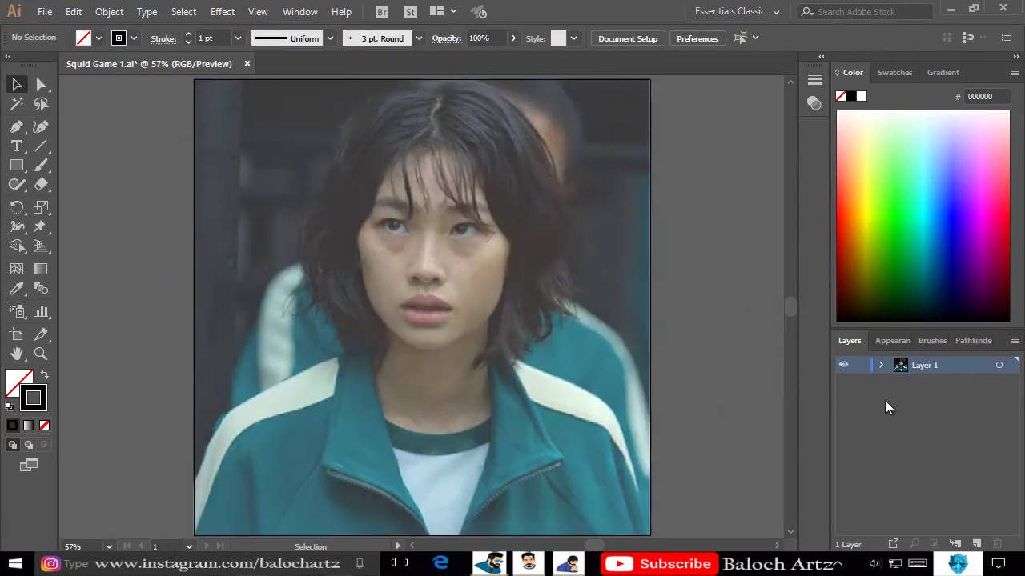
Set the stroke colour to dark grey #141414.
{"action": "double_click", "coordinate": [33, 398]}
{"action": "left_click", "coordinate": [572, 401]}
{"action": "left_click", "coordinate": [947, 219]}
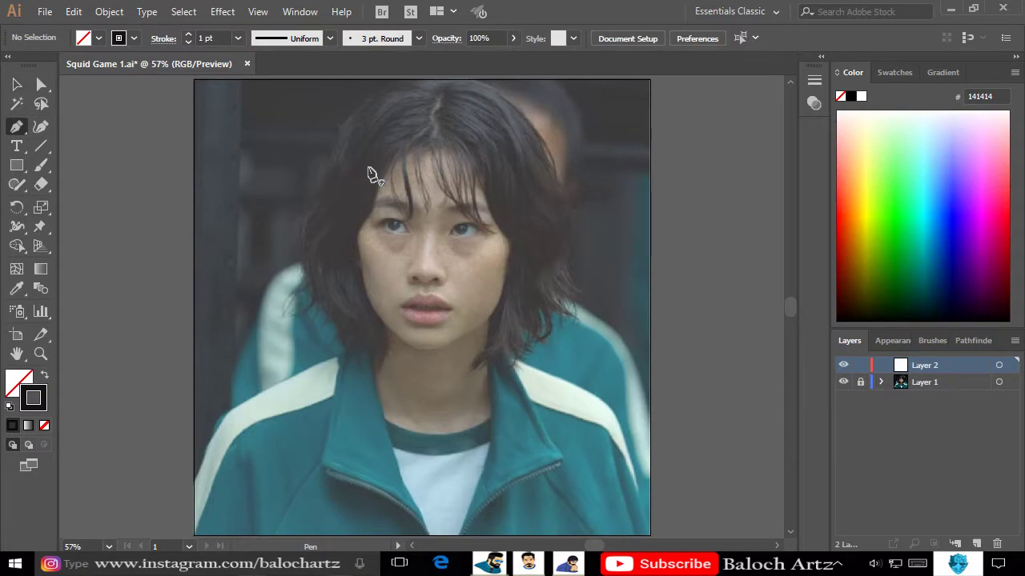
Trace the first fringe strand curving down over the forehead and bending back up.
{"action": "scroll", "coordinate": [400, 160], "scroll_direction": "up", "scroll_amount": 2}
{"action": "left_click", "coordinate": [437, 202]}
{"action": "left_click_drag", "start_coordinate": [400, 242], "coordinate": [398, 267]}
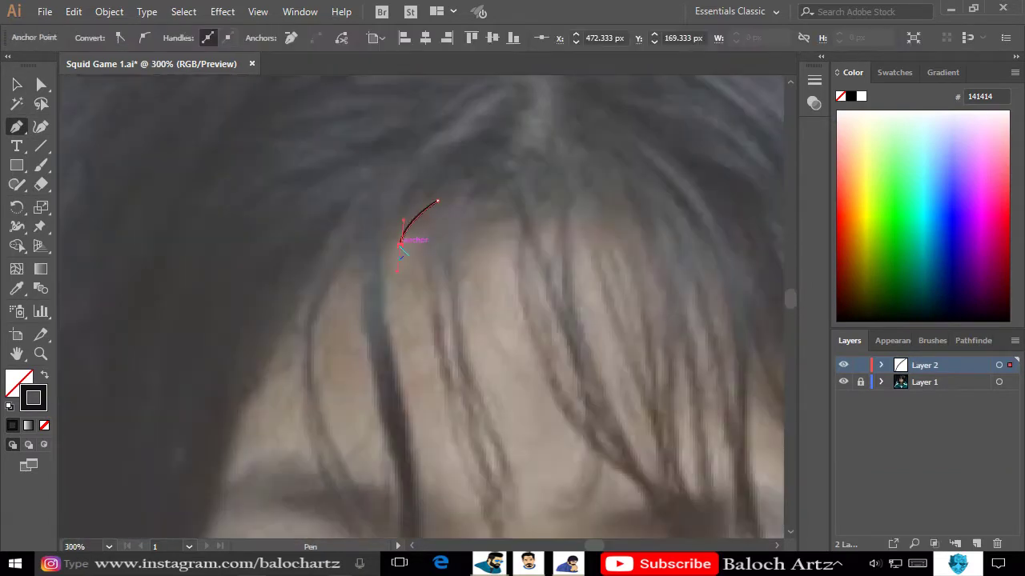
{"action": "scroll", "coordinate": [401, 328], "scroll_direction": "down", "scroll_amount": 5}
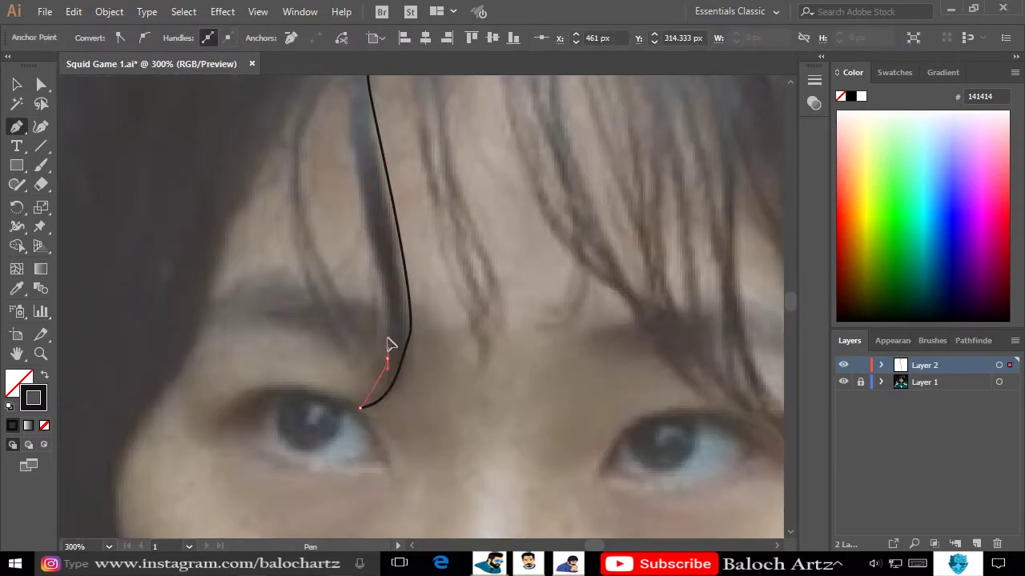
{"action": "left_click_drag", "start_coordinate": [377, 272], "coordinate": [362, 200]}
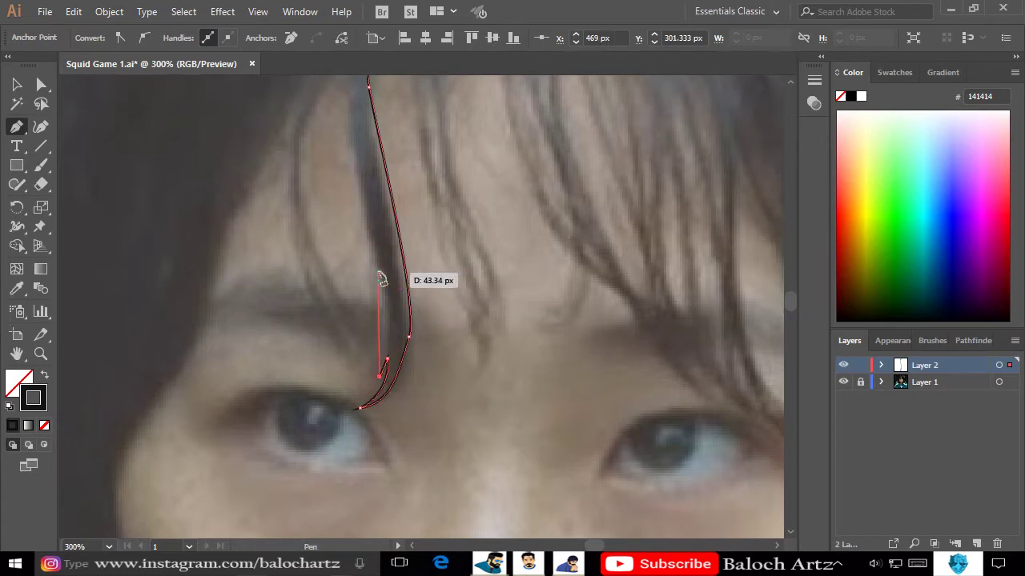
{"action": "scroll", "coordinate": [381, 276], "scroll_direction": "up", "scroll_amount": 3}
{"action": "scroll", "coordinate": [381, 276], "scroll_direction": "left", "scroll_amount": 2}
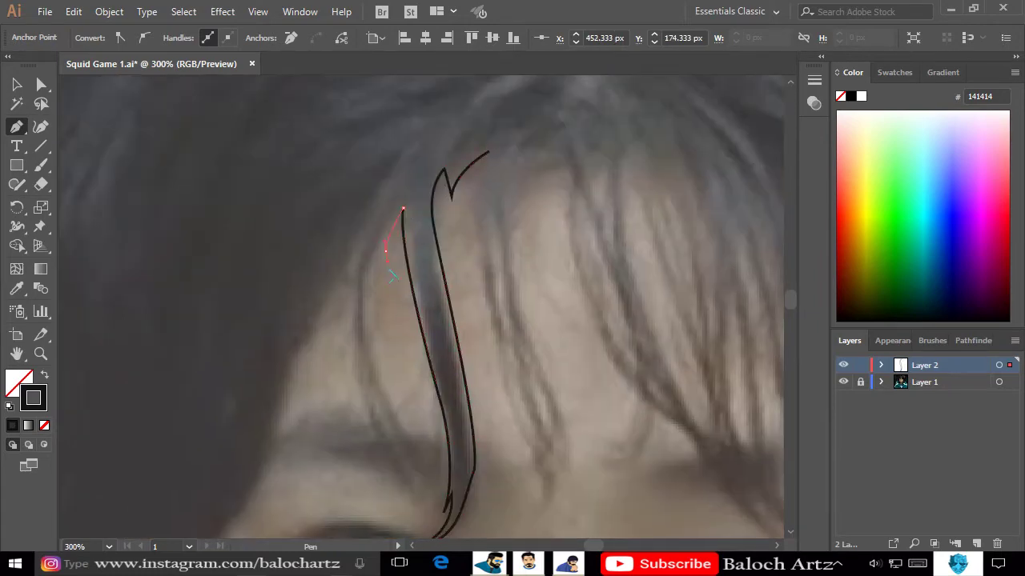
Outline the next fringe strand down to the eyebrow and back up the forehead.
{"action": "left_click_drag", "start_coordinate": [403, 209], "coordinate": [387, 225]}
{"action": "left_click_drag", "start_coordinate": [406, 435], "coordinate": [416, 450]}
{"action": "scroll", "coordinate": [421, 448], "scroll_direction": "down", "scroll_amount": 5}
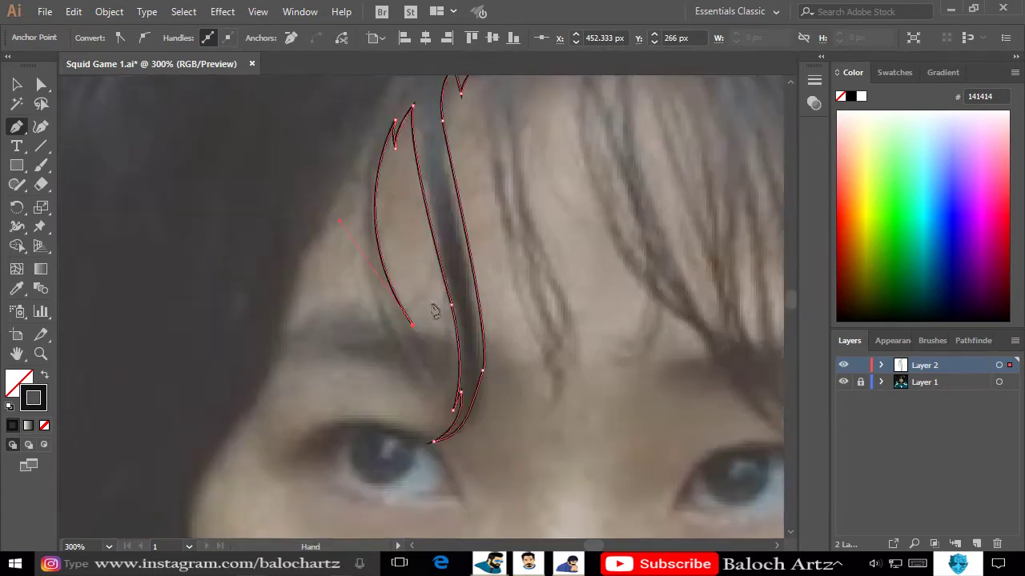
{"action": "left_click_drag", "start_coordinate": [433, 335], "coordinate": [361, 212]}
{"action": "left_click", "coordinate": [440, 357]}
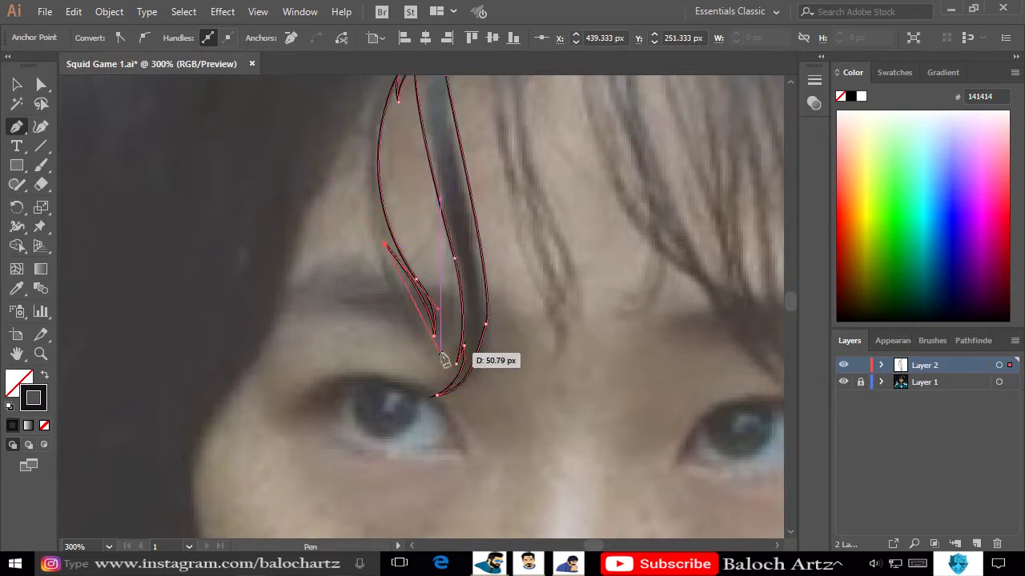
{"action": "left_click_drag", "start_coordinate": [378, 255], "coordinate": [392, 212]}
{"action": "scroll", "coordinate": [387, 245], "scroll_direction": "up", "scroll_amount": 3}
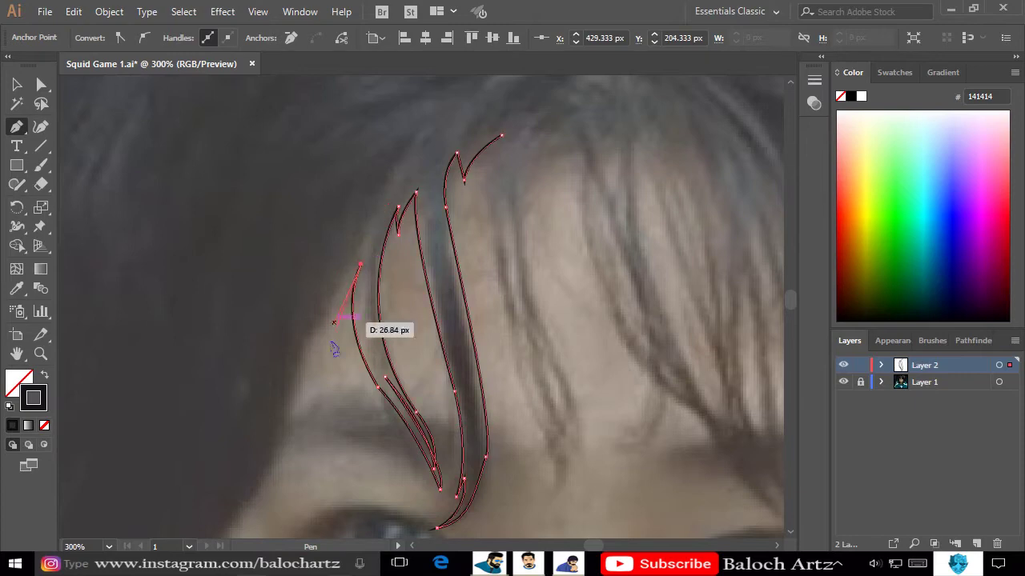
Trace another strand continuing down the left side of the face.
{"action": "left_click_drag", "start_coordinate": [298, 350], "coordinate": [272, 380]}
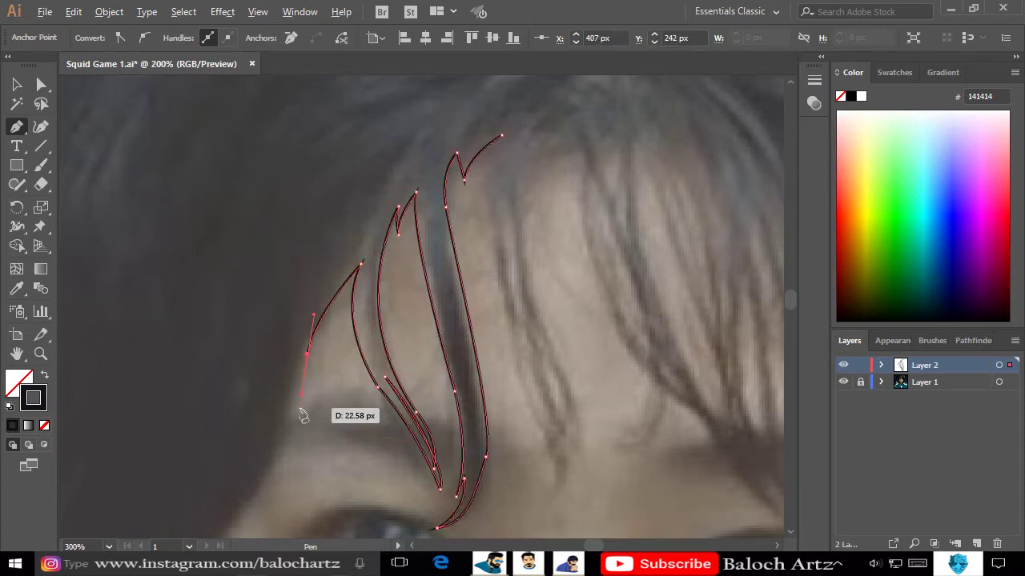
{"action": "key", "text": "ctrl+minus"}
{"action": "left_click_drag", "start_coordinate": [293, 330], "coordinate": [290, 402]}
{"action": "key", "text": "ctrl+plus"}
{"action": "key", "text": "ctrl+plus"}
{"action": "key", "text": "ctrl+plus"}
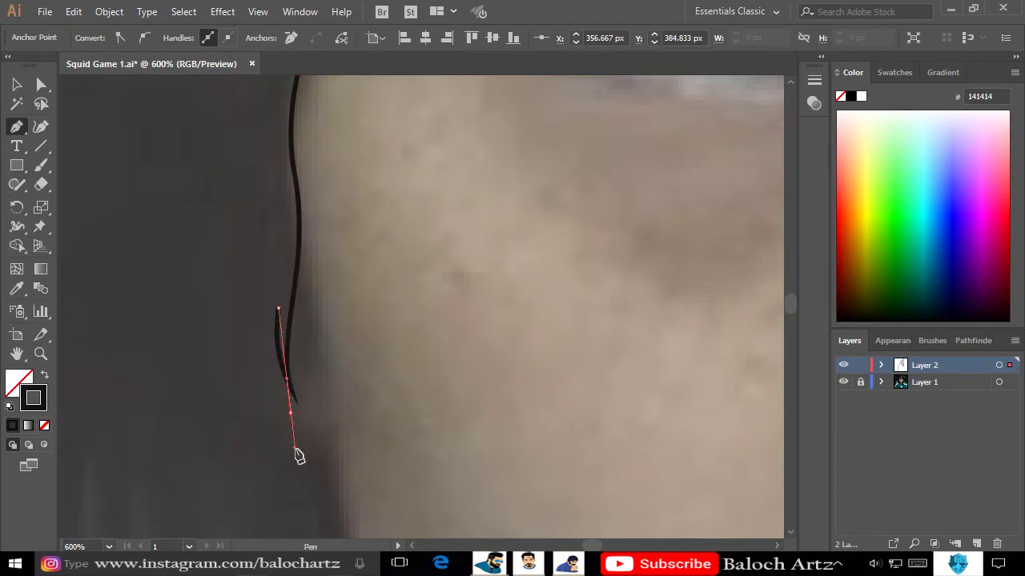
Extend the outline down the left jawline toward the neck.
{"action": "left_click_drag", "start_coordinate": [297, 453], "coordinate": [350, 469]}
{"action": "key", "text": "ctrl+minus"}
{"action": "key", "text": "ctrl+minus"}
{"action": "key", "text": "ctrl+minus"}
{"action": "scroll", "coordinate": [327, 465], "scroll_direction": "down", "scroll_amount": 5}
{"action": "left_click_drag", "start_coordinate": [366, 343], "coordinate": [376, 360]}
{"action": "scroll", "coordinate": [416, 320], "scroll_direction": "down", "scroll_amount": 4}
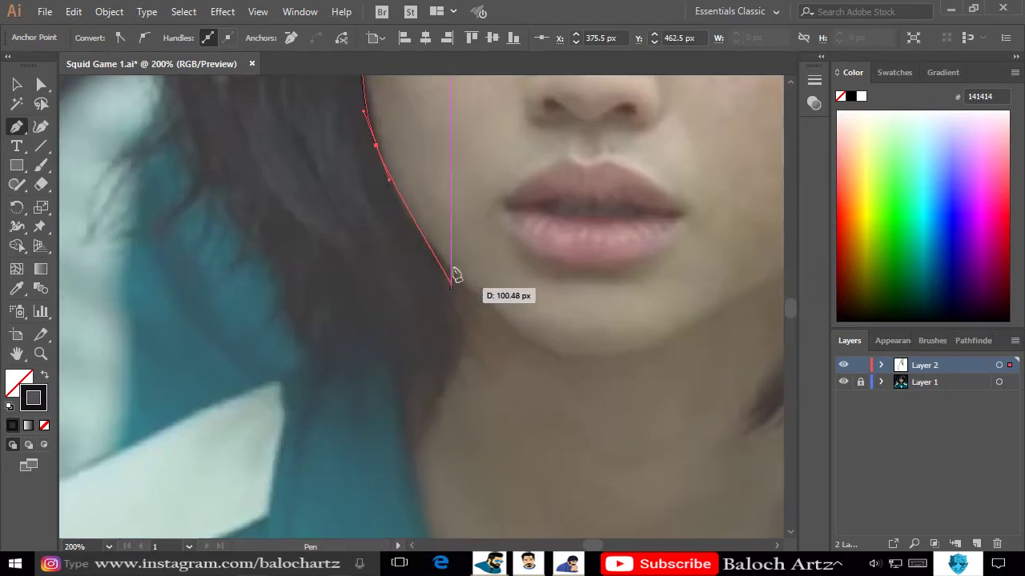
{"action": "left_click_drag", "start_coordinate": [432, 253], "coordinate": [433, 255]}
{"action": "left_click", "coordinate": [454, 378]}
{"action": "left_click_drag", "start_coordinate": [409, 464], "coordinate": [409, 483]}
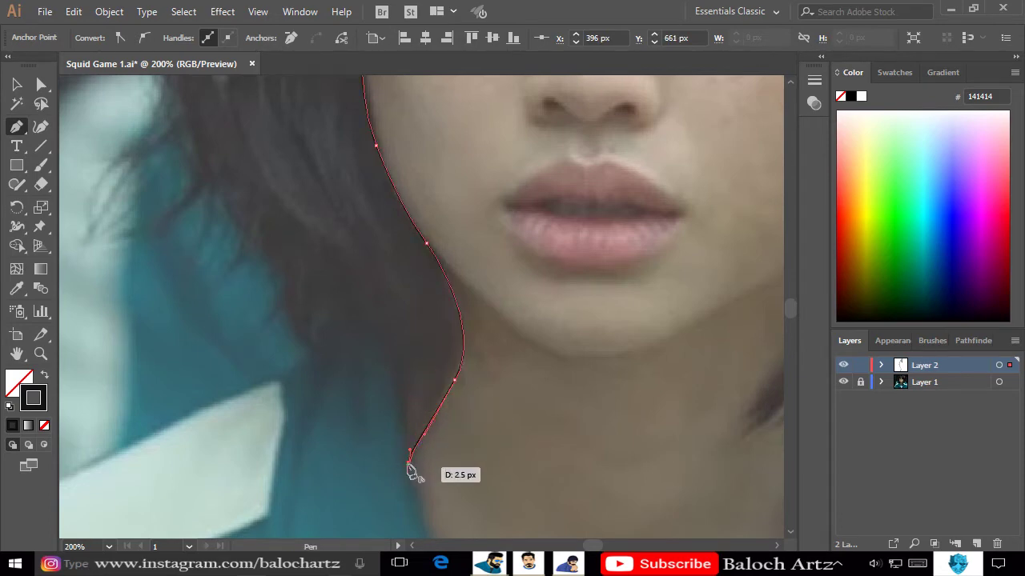
{"action": "scroll", "coordinate": [409, 471], "scroll_direction": "up", "scroll_amount": 2}
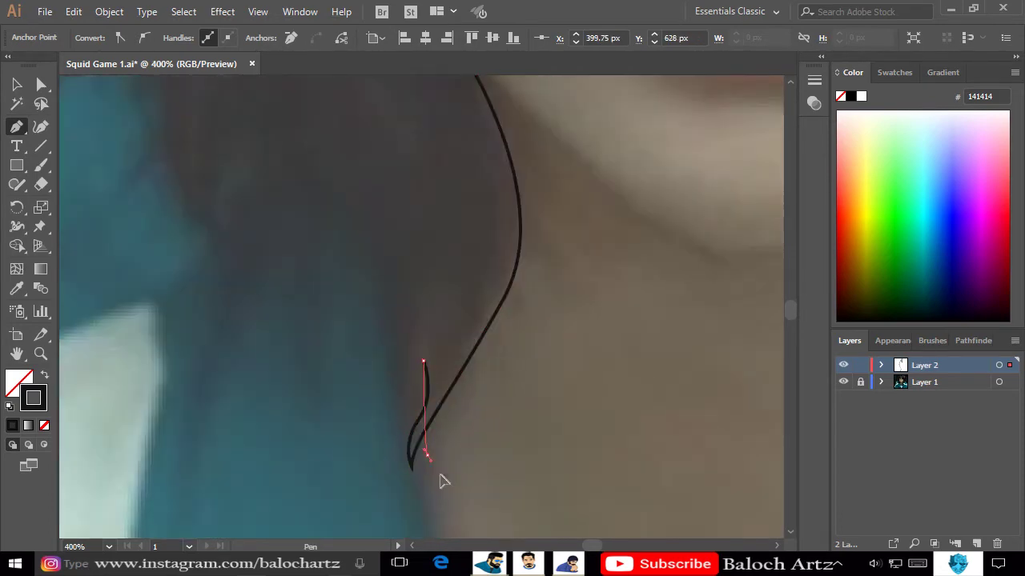
Trace a pointed hair tip curving up from the neck.
{"action": "left_click", "coordinate": [427, 455]}
{"action": "left_click_drag", "start_coordinate": [402, 355], "coordinate": [413, 294]}
{"action": "left_click_drag", "start_coordinate": [387, 424], "coordinate": [395, 456]}
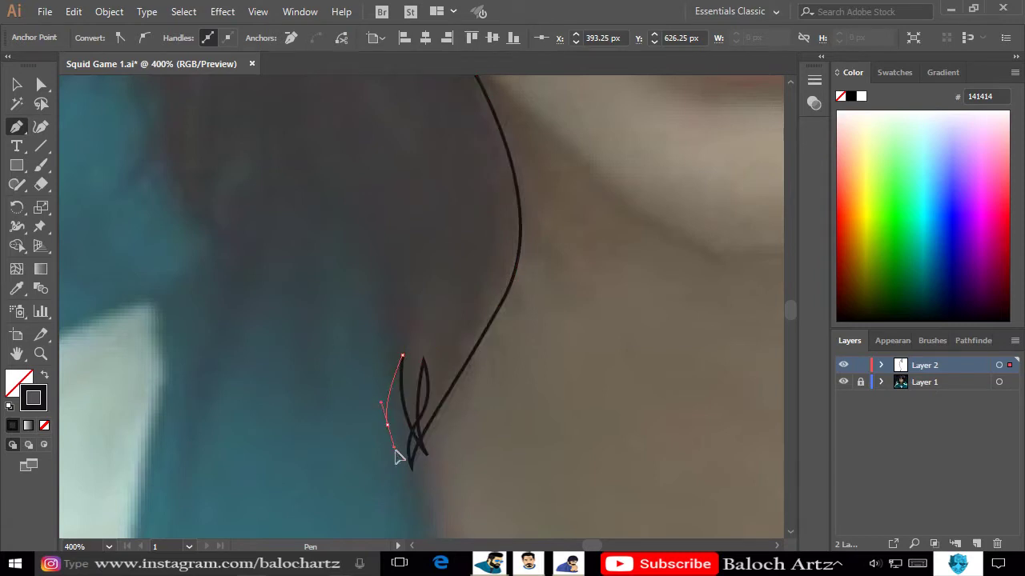
{"action": "scroll", "coordinate": [379, 378], "scroll_direction": "down", "scroll_amount": 2}
{"action": "left_click_drag", "start_coordinate": [422, 374], "coordinate": [437, 335]}
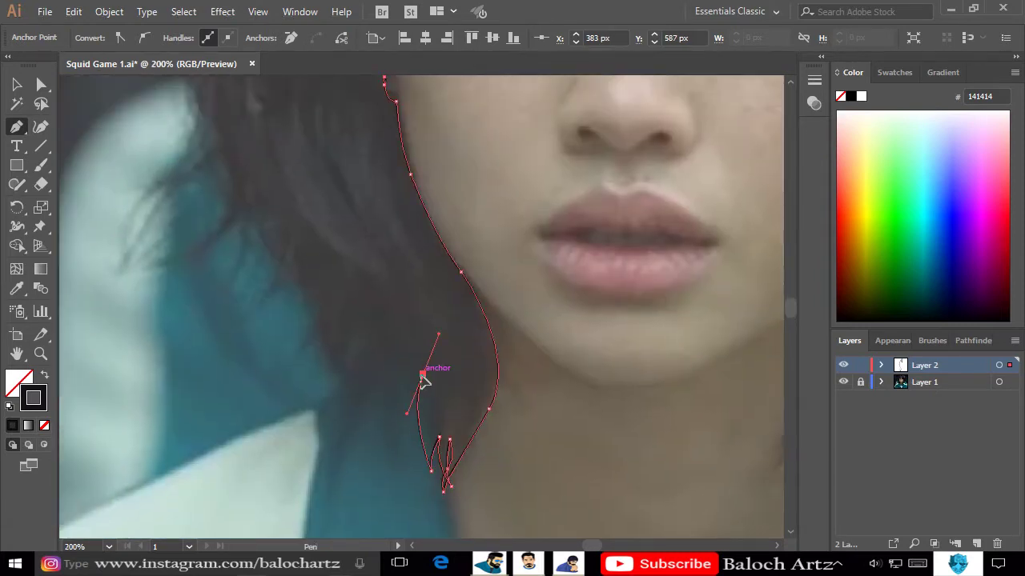
{"action": "mouse_move", "coordinate": [398, 377]}
{"action": "left_mouse_down"}
{"action": "mouse_move", "coordinate": [411, 359]}
{"action": "mouse_move", "coordinate": [345, 375]}
{"action": "left_mouse_up"}
{"action": "left_click", "coordinate": [348, 371], "text": "ctrl"}
Outline a new strand with a pointed tip curving up into the hair.
{"action": "mouse_move", "coordinate": [312, 314]}
{"action": "left_mouse_down"}
{"action": "mouse_move", "coordinate": [303, 264]}
{"action": "mouse_move", "coordinate": [298, 365]}
{"action": "left_mouse_up"}
{"action": "mouse_move", "coordinate": [293, 296]}
{"action": "left_mouse_down"}
{"action": "mouse_move", "coordinate": [288, 270]}
{"action": "mouse_move", "coordinate": [264, 304]}
{"action": "mouse_move", "coordinate": [322, 377]}
{"action": "left_mouse_up"}
{"action": "mouse_move", "coordinate": [316, 311]}
{"action": "left_mouse_down"}
{"action": "mouse_move", "coordinate": [322, 320]}
{"action": "mouse_move", "coordinate": [294, 292]}
{"action": "left_mouse_up"}
{"action": "left_click", "coordinate": [293, 462], "text": "ctrl"}
{"action": "left_click", "coordinate": [326, 430]}
Trace the pointed hair tips over the left shoulder and climb up the hair's left edge.
{"action": "left_click", "coordinate": [297, 384], "text": "ctrl"}
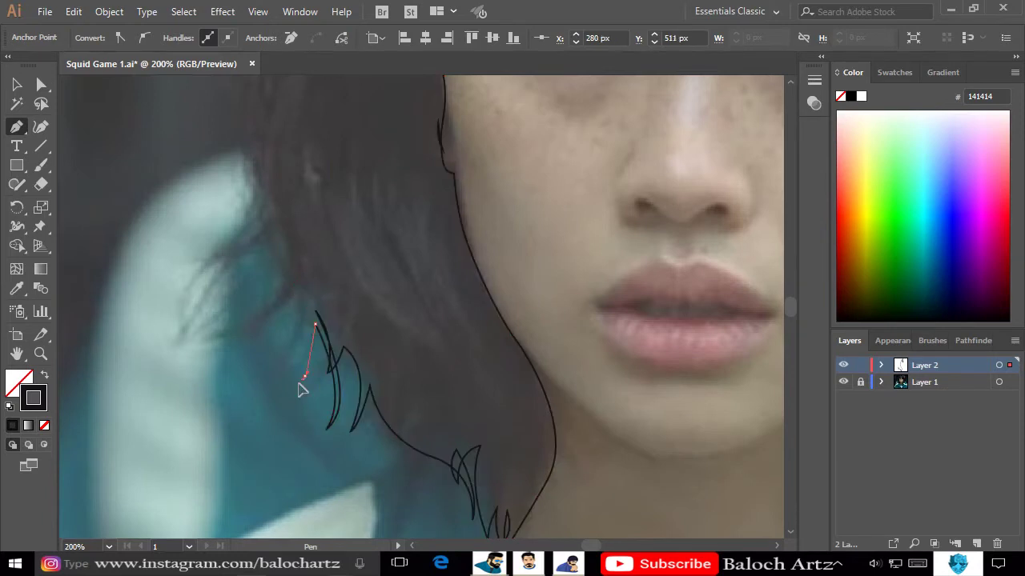
{"action": "left_click", "coordinate": [305, 296]}
{"action": "mouse_move", "coordinate": [293, 350]}
{"action": "left_mouse_down"}
{"action": "mouse_move", "coordinate": [276, 361]}
{"action": "mouse_move", "coordinate": [356, 482]}
{"action": "left_mouse_up"}
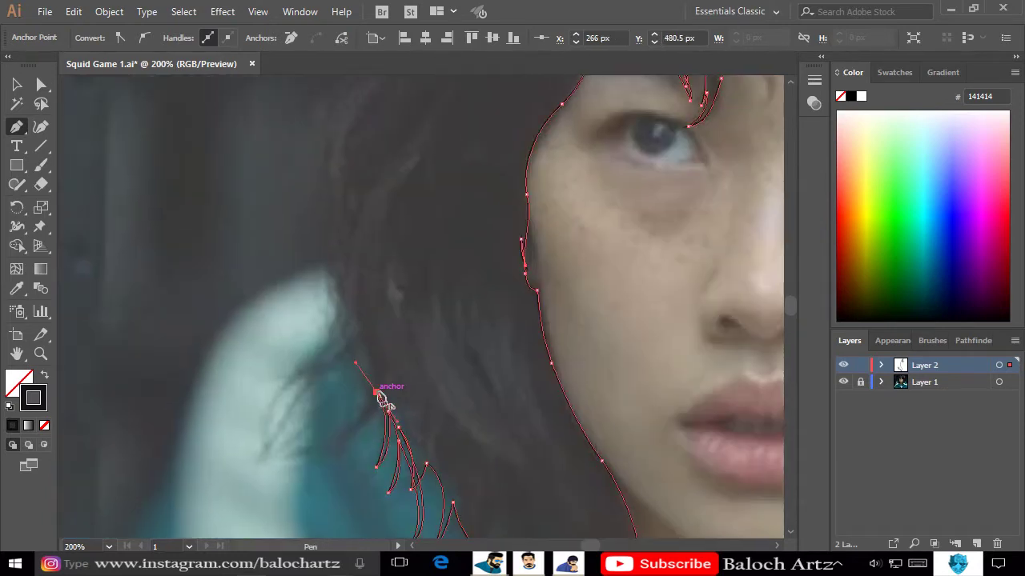
{"action": "mouse_move", "coordinate": [296, 461]}
{"action": "left_mouse_down"}
{"action": "mouse_move", "coordinate": [353, 370]}
{"action": "mouse_move", "coordinate": [336, 348]}
{"action": "left_mouse_up"}
{"action": "left_click", "coordinate": [350, 360]}
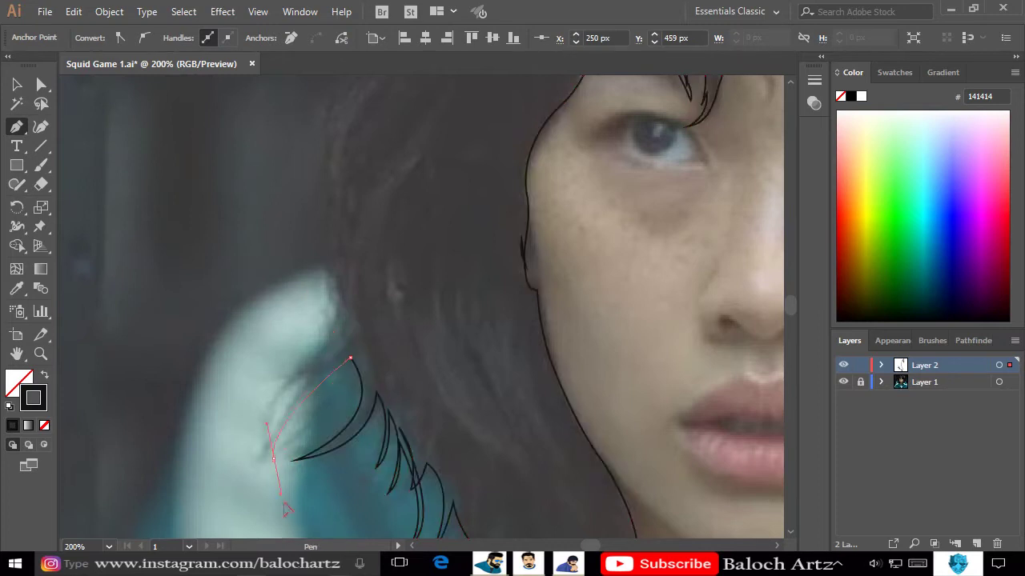
{"action": "left_click_drag", "start_coordinate": [276, 451], "coordinate": [287, 452]}
{"action": "mouse_move", "coordinate": [313, 373]}
{"action": "left_mouse_down"}
{"action": "mouse_move", "coordinate": [377, 332]}
{"action": "mouse_move", "coordinate": [302, 432]}
{"action": "left_mouse_up"}
{"action": "mouse_move", "coordinate": [338, 339]}
{"action": "left_mouse_down"}
{"action": "mouse_move", "coordinate": [352, 320]}
{"action": "mouse_move", "coordinate": [414, 408]}
{"action": "left_mouse_up"}
{"action": "mouse_move", "coordinate": [398, 371]}
{"action": "left_mouse_down"}
{"action": "mouse_move", "coordinate": [411, 204]}
{"action": "mouse_move", "coordinate": [448, 122]}
{"action": "left_mouse_up"}
Carry the hair outline up the left side and over the crown.
{"action": "key", "text": "ctrl+minus"}
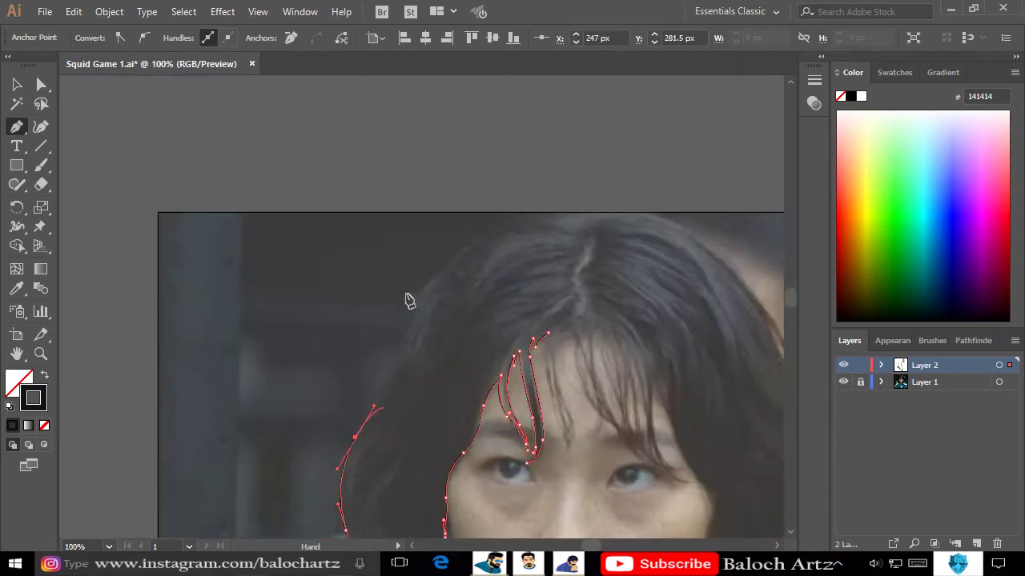
{"action": "left_click_drag", "start_coordinate": [416, 297], "coordinate": [468, 244]}
{"action": "left_click_drag", "start_coordinate": [581, 216], "coordinate": [652, 217]}
{"action": "key", "text": "ctrl+plus"}
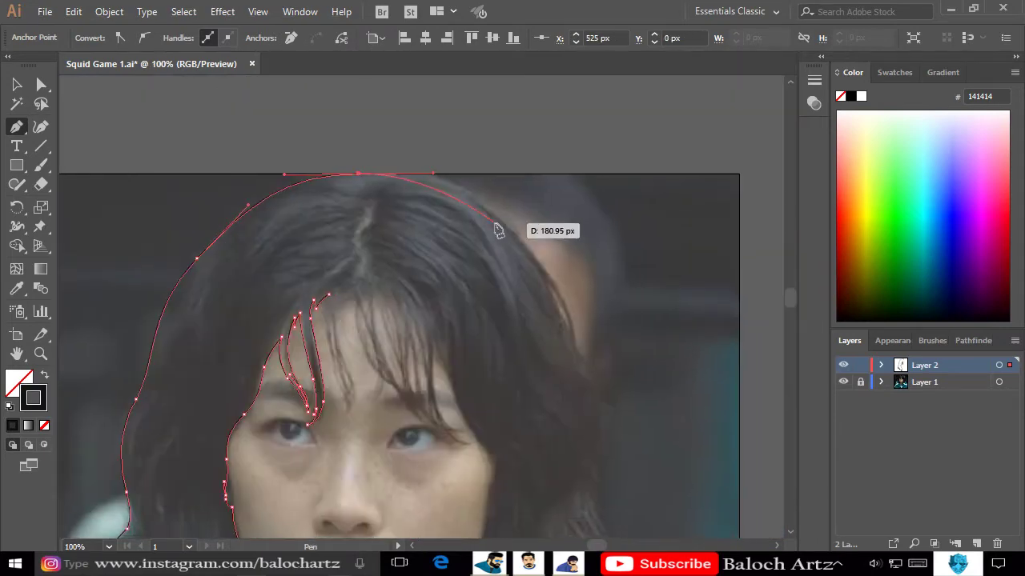
{"action": "left_click", "coordinate": [499, 228]}
{"action": "key", "text": "ctrl+plus"}
Trace the outline down the right side of the hair with curved strand points.
{"action": "mouse_move", "coordinate": [574, 318]}
{"action": "left_mouse_down"}
{"action": "mouse_move", "coordinate": [597, 384]}
{"action": "mouse_move", "coordinate": [565, 307]}
{"action": "left_mouse_up"}
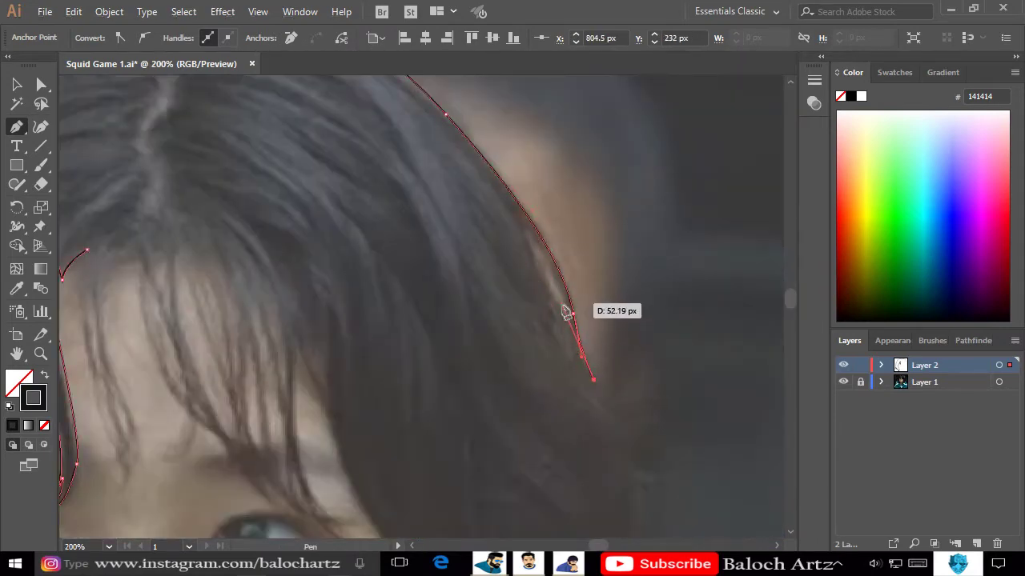
{"action": "left_click_drag", "start_coordinate": [520, 224], "coordinate": [501, 203]}
{"action": "left_click_drag", "start_coordinate": [610, 369], "coordinate": [690, 410]}
{"action": "key", "text": "ctrl+plus"}
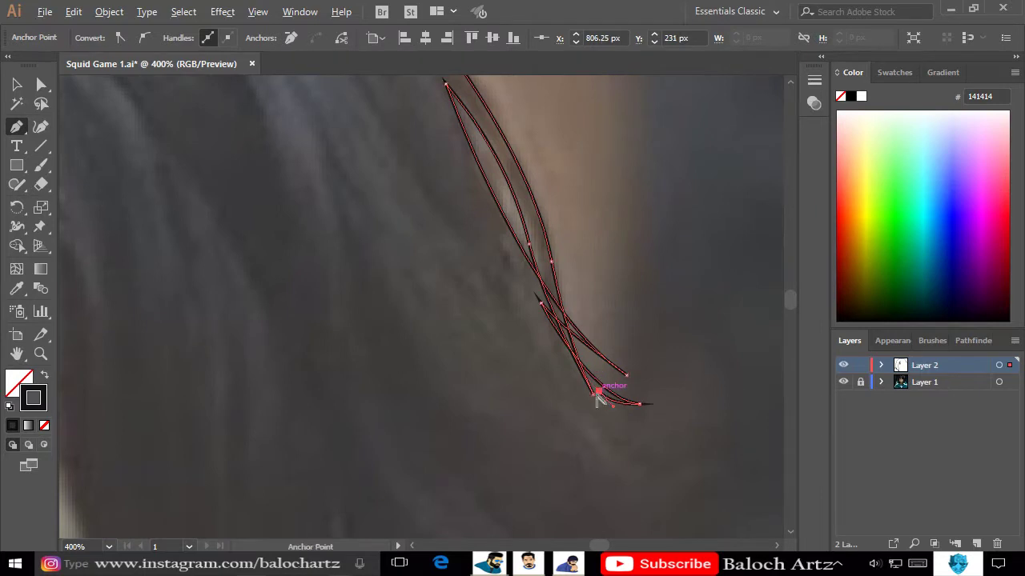
{"action": "key", "text": "ctrl+minus"}
{"action": "key", "text": "ctrl+minus"}
{"action": "key", "text": "ctrl+minus"}
{"action": "mouse_move", "coordinate": [548, 439]}
{"action": "left_mouse_down"}
{"action": "mouse_move", "coordinate": [551, 373]}
{"action": "mouse_move", "coordinate": [439, 214]}
{"action": "left_mouse_up"}
{"action": "left_click_drag", "start_coordinate": [459, 330], "coordinate": [470, 351]}
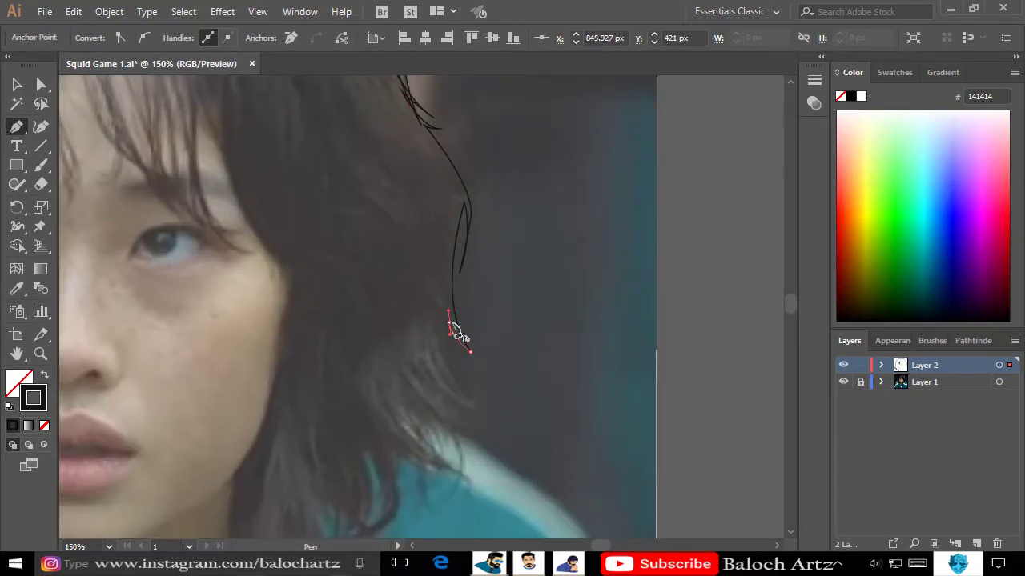
Outline pointed hair tips where the hair ends above the teal collar.
{"action": "mouse_move", "coordinate": [479, 409]}
{"action": "left_mouse_down"}
{"action": "mouse_move", "coordinate": [509, 437]}
{"action": "mouse_move", "coordinate": [469, 419]}
{"action": "left_mouse_up"}
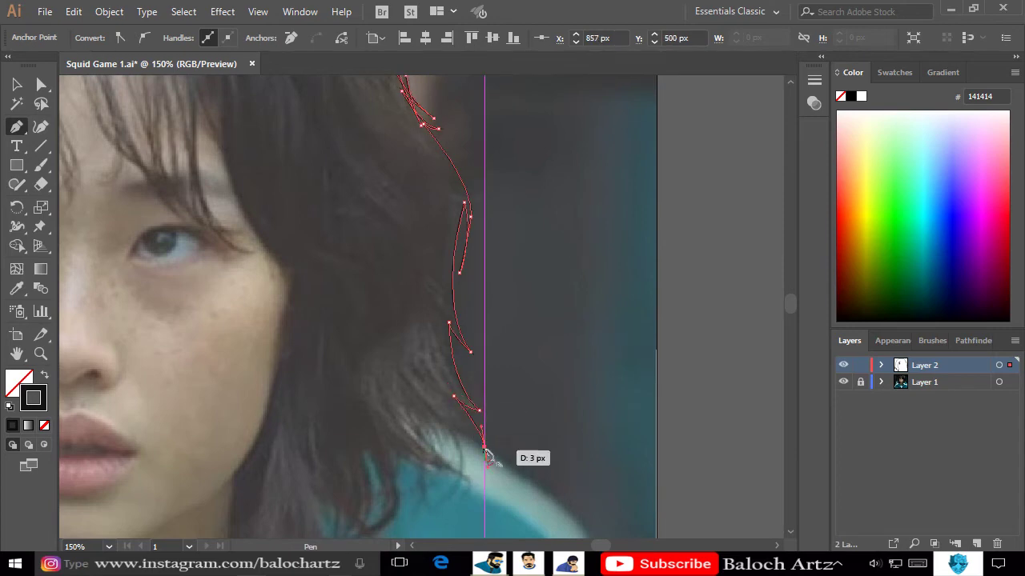
{"action": "left_click_drag", "start_coordinate": [442, 500], "coordinate": [476, 412]}
{"action": "key", "text": "ctrl+plus"}
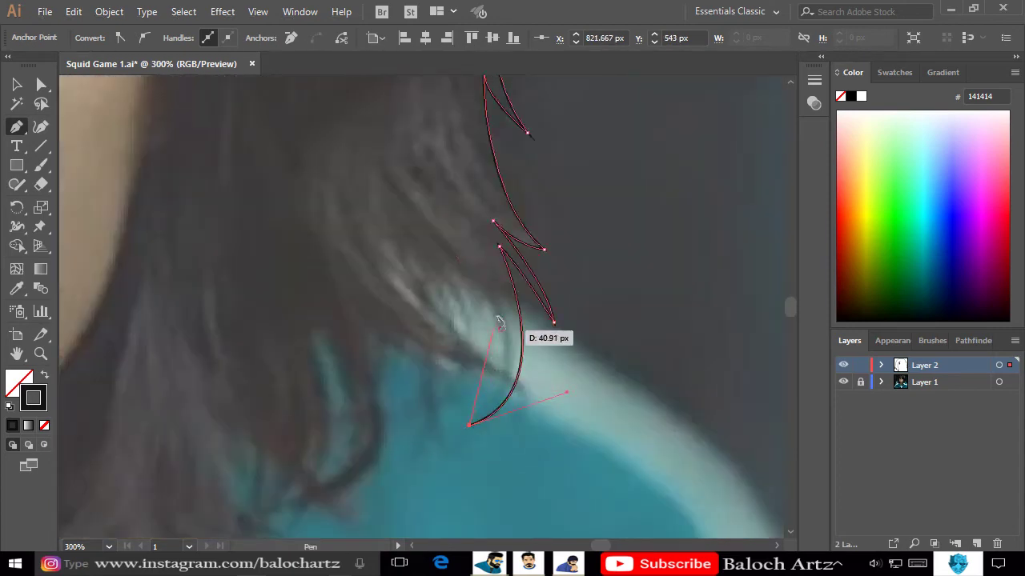
{"action": "mouse_move", "coordinate": [486, 298]}
{"action": "left_mouse_down"}
{"action": "mouse_move", "coordinate": [487, 343]}
{"action": "mouse_move", "coordinate": [477, 336]}
{"action": "left_mouse_up"}
{"action": "left_click_drag", "start_coordinate": [445, 289], "coordinate": [504, 365]}
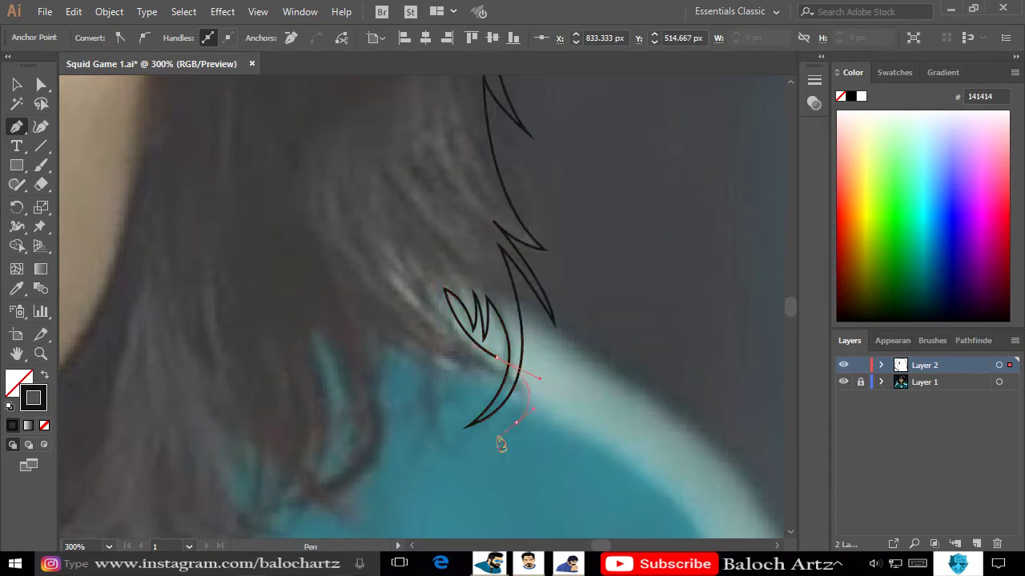
{"action": "left_click_drag", "start_coordinate": [501, 445], "coordinate": [501, 446]}
{"action": "left_click_drag", "start_coordinate": [466, 365], "coordinate": [481, 387]}
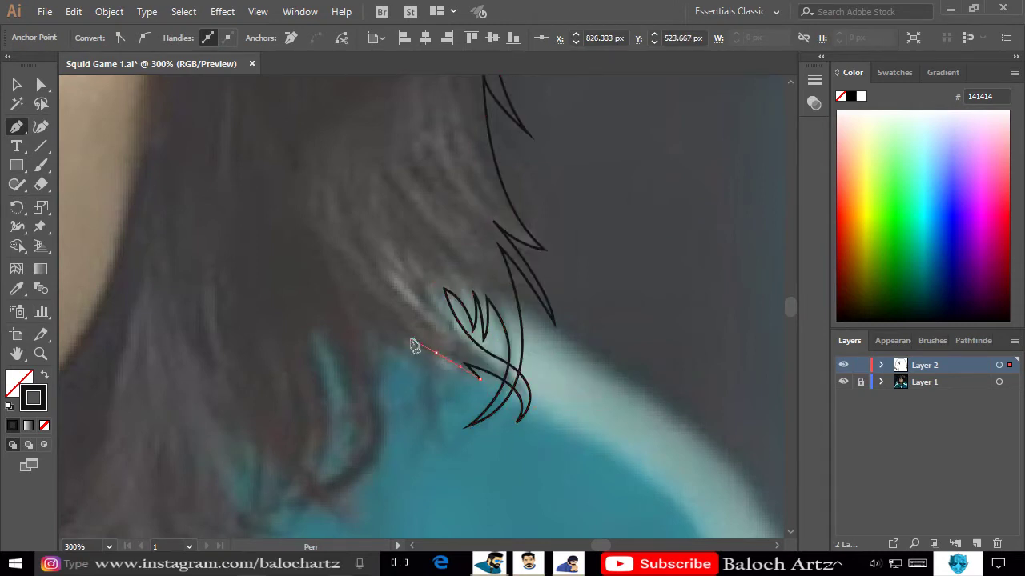
{"action": "left_click", "coordinate": [445, 442]}
{"action": "left_click_drag", "start_coordinate": [422, 353], "coordinate": [454, 379]}
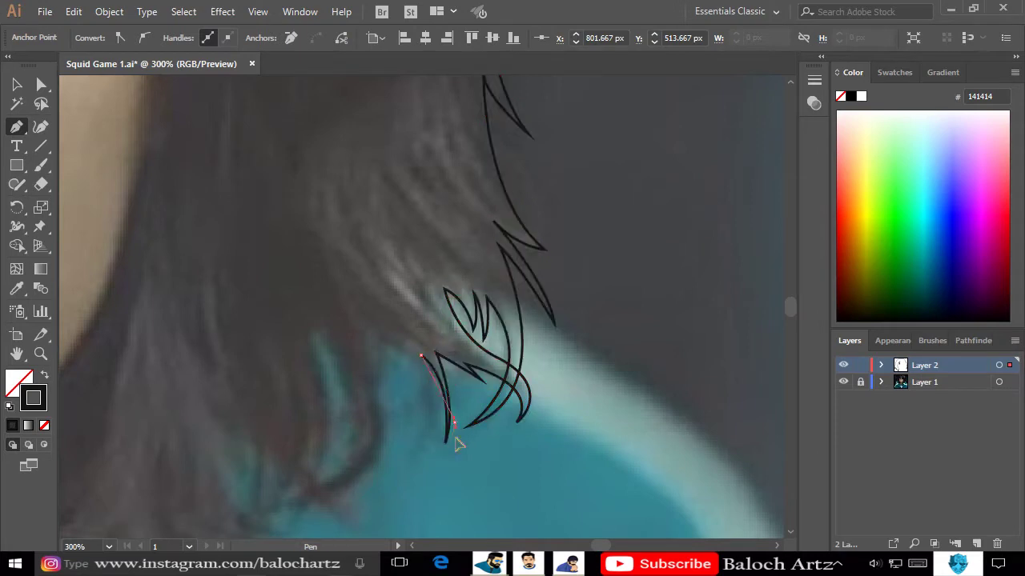
Trace a long strand with a top tip curving down to a sharp lower tip.
{"action": "left_click_drag", "start_coordinate": [379, 339], "coordinate": [393, 355]}
{"action": "mouse_move", "coordinate": [389, 440]}
{"action": "left_mouse_down"}
{"action": "mouse_move", "coordinate": [370, 479]}
{"action": "mouse_move", "coordinate": [504, 338]}
{"action": "left_mouse_up"}
{"action": "left_click_drag", "start_coordinate": [406, 366], "coordinate": [406, 370]}
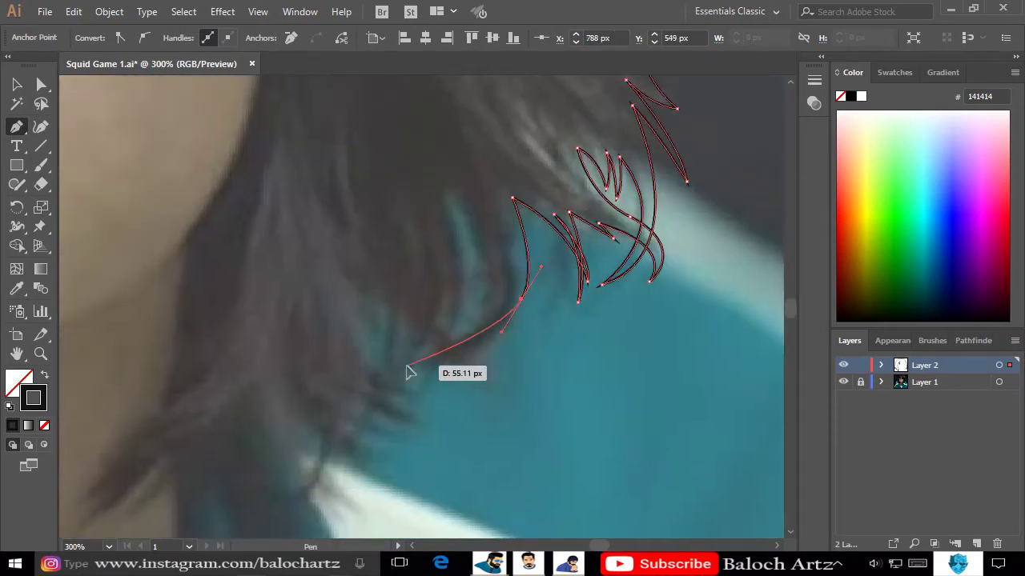
{"action": "left_click_drag", "start_coordinate": [485, 302], "coordinate": [479, 319]}
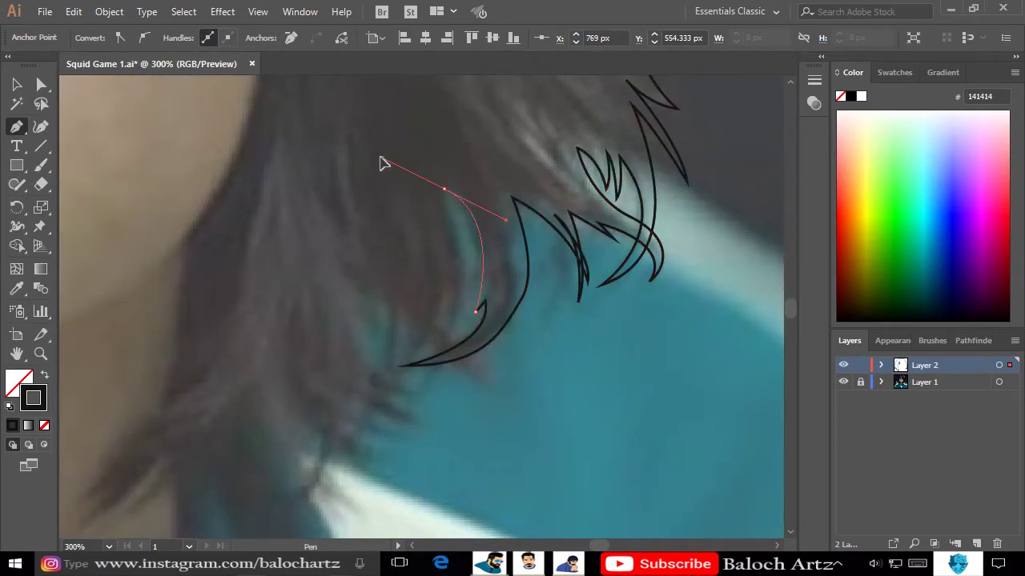
{"action": "mouse_move", "coordinate": [445, 190]}
{"action": "left_mouse_down"}
{"action": "mouse_move", "coordinate": [457, 347]}
{"action": "mouse_move", "coordinate": [468, 323]}
{"action": "left_mouse_up"}
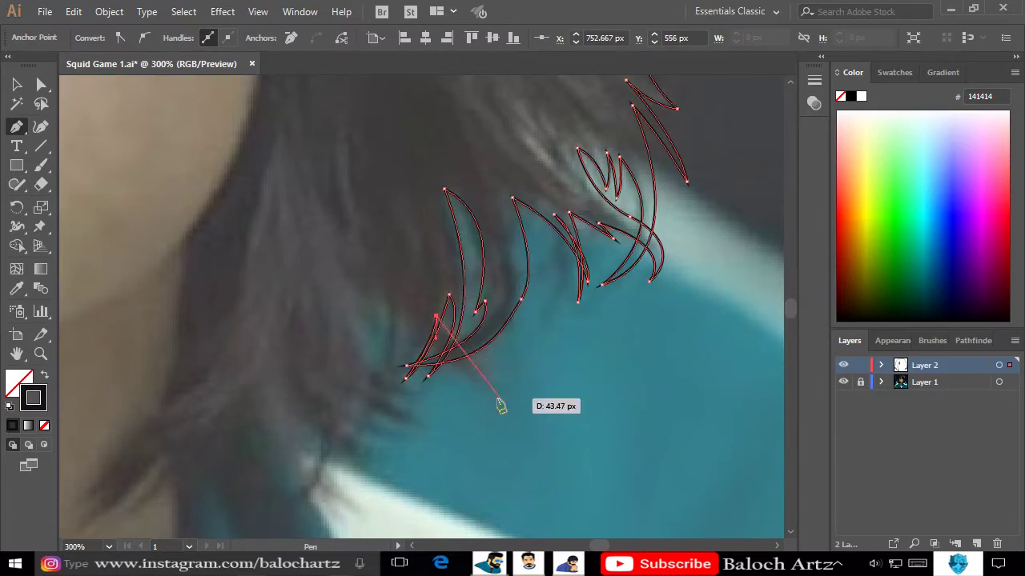
{"action": "left_click_drag", "start_coordinate": [485, 396], "coordinate": [516, 360]}
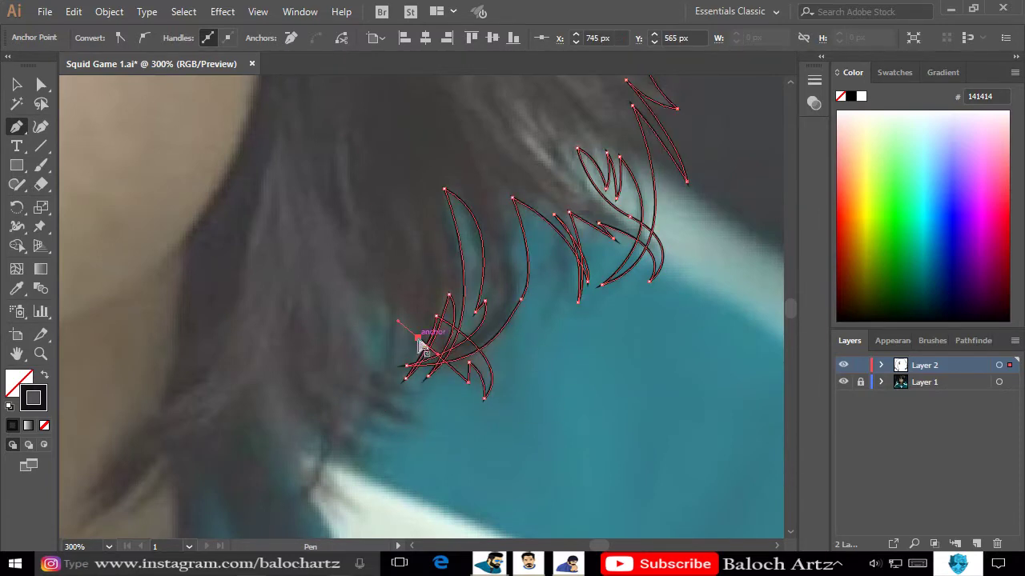
{"action": "left_click_drag", "start_coordinate": [396, 311], "coordinate": [413, 334]}
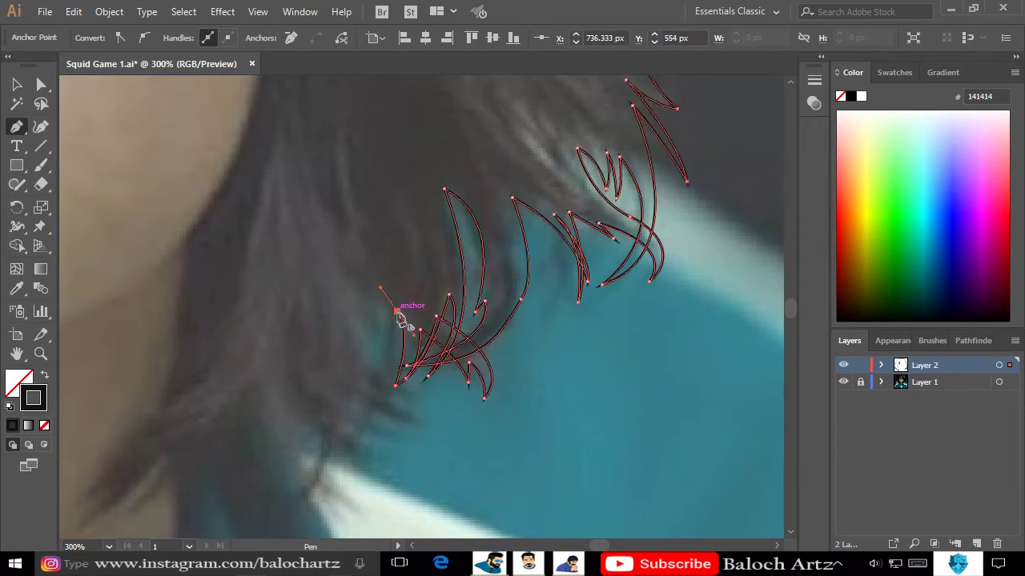
{"action": "left_click", "coordinate": [380, 303]}
{"action": "left_click_drag", "start_coordinate": [367, 355], "coordinate": [349, 282]}
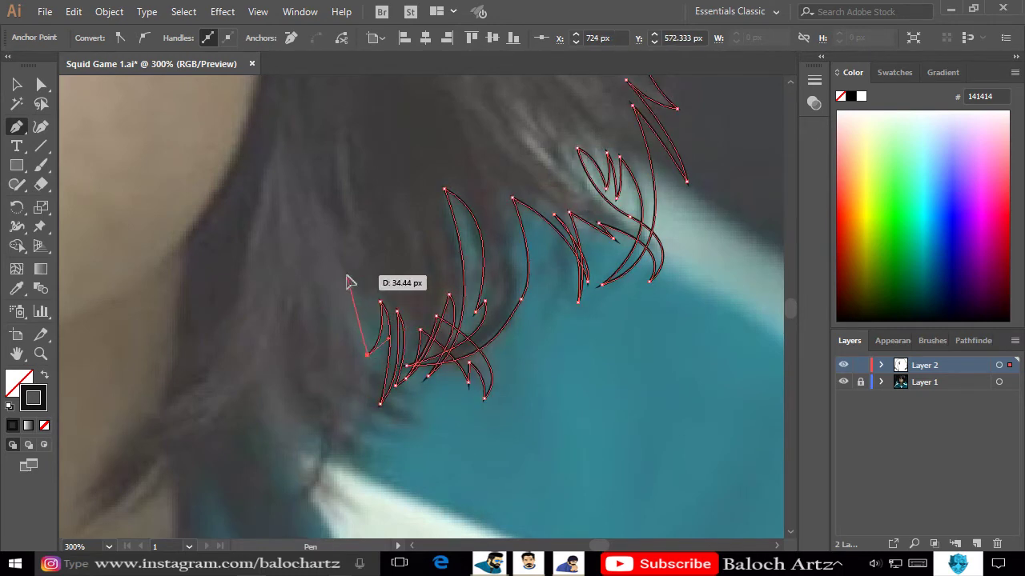
{"action": "left_click_drag", "start_coordinate": [416, 399], "coordinate": [426, 456]}
Outline the remaining jagged strands along the hair's lower-left edge over the shoulder.
{"action": "left_click", "coordinate": [370, 387]}
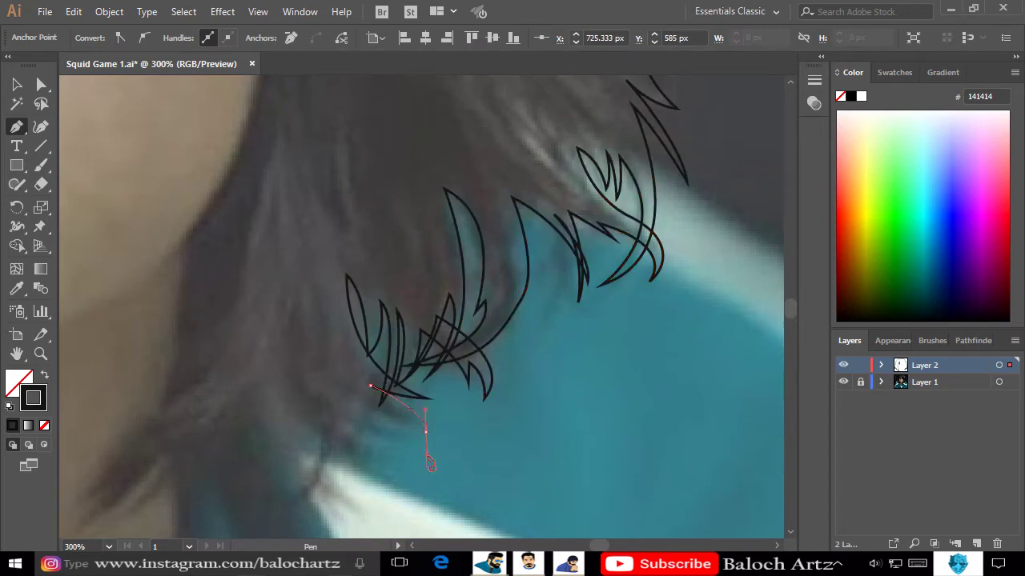
{"action": "left_click_drag", "start_coordinate": [311, 405], "coordinate": [411, 364]}
{"action": "left_click", "coordinate": [331, 419], "text": "ctrl"}
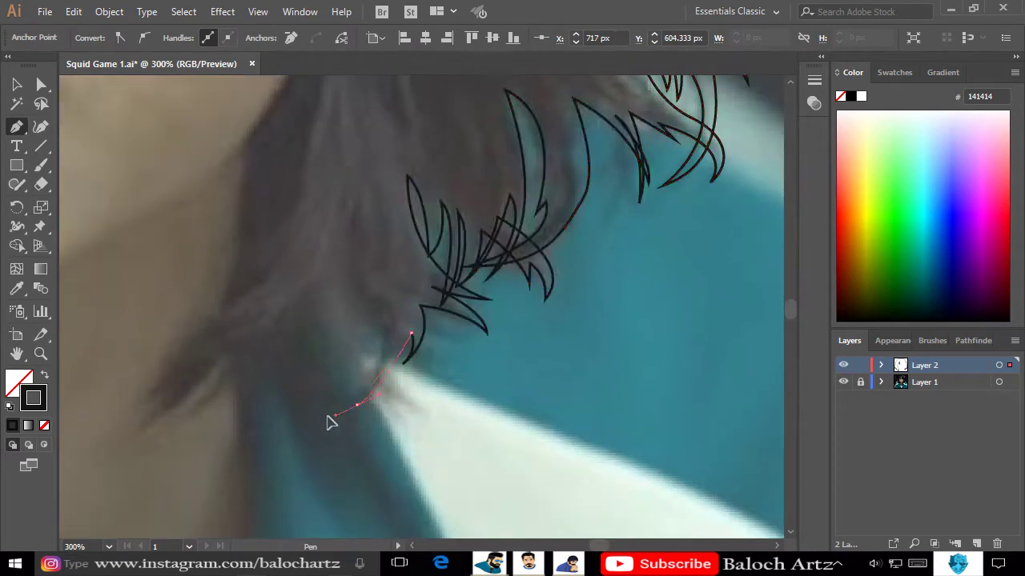
{"action": "left_click", "coordinate": [357, 405]}
{"action": "left_click_drag", "start_coordinate": [366, 323], "coordinate": [342, 300]}
{"action": "mouse_move", "coordinate": [327, 368]}
{"action": "left_mouse_down"}
{"action": "mouse_move", "coordinate": [281, 414]}
{"action": "mouse_move", "coordinate": [315, 387]}
{"action": "left_mouse_up"}
{"action": "mouse_move", "coordinate": [227, 407]}
{"action": "left_mouse_down"}
{"action": "mouse_move", "coordinate": [173, 401]}
{"action": "mouse_move", "coordinate": [229, 360]}
{"action": "left_mouse_up"}
{"action": "left_click", "coordinate": [288, 363]}
{"action": "left_click_drag", "start_coordinate": [136, 435], "coordinate": [188, 386]}
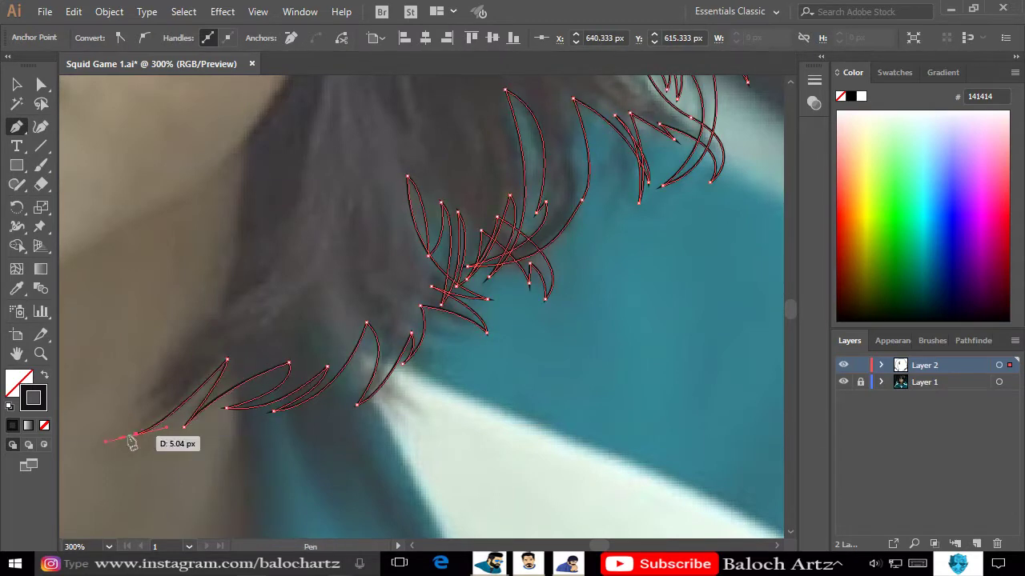
{"action": "left_click", "coordinate": [233, 240], "text": "ctrl"}
Trace the side of the face from the cheek up along the hairline.
{"action": "key", "text": "ctrl+minus"}
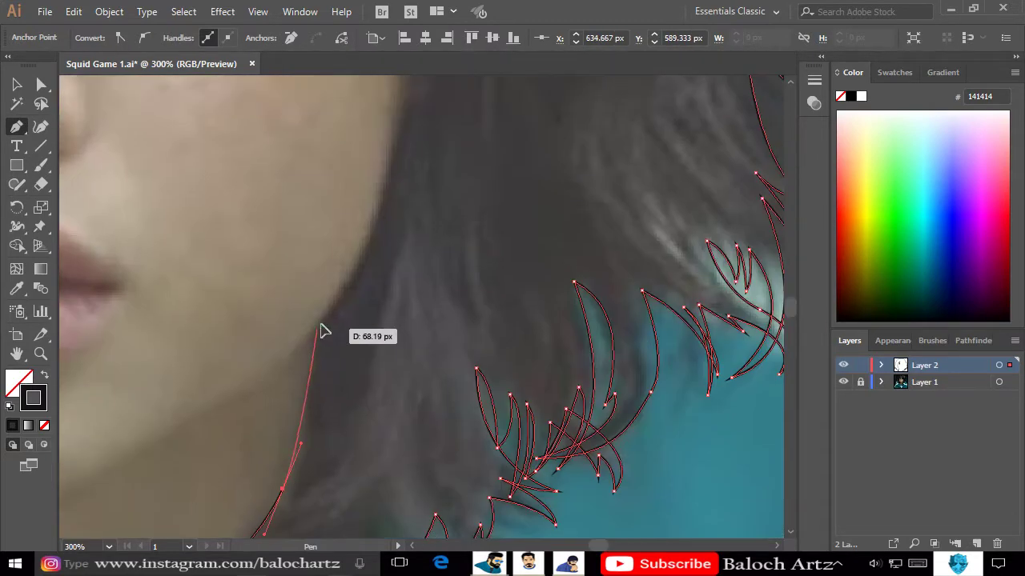
{"action": "left_click_drag", "start_coordinate": [304, 464], "coordinate": [313, 453]}
{"action": "left_click", "coordinate": [357, 346]}
{"action": "left_click", "coordinate": [366, 183]}
{"action": "left_click_drag", "start_coordinate": [366, 182], "coordinate": [476, 395]}
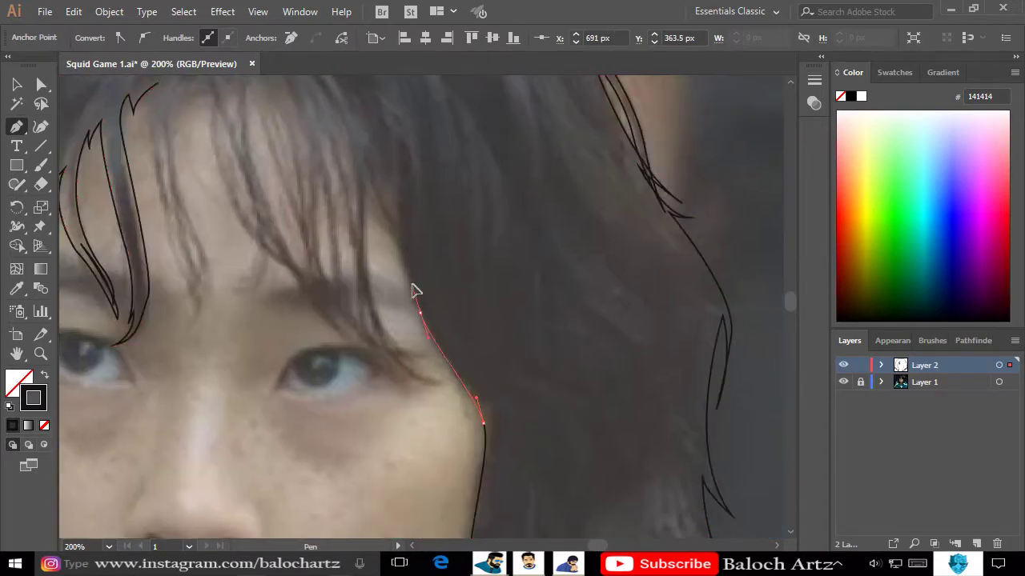
{"action": "left_click", "coordinate": [420, 313]}
{"action": "left_click_drag", "start_coordinate": [392, 163], "coordinate": [395, 192]}
{"action": "left_click_drag", "start_coordinate": [415, 236], "coordinate": [425, 244]}
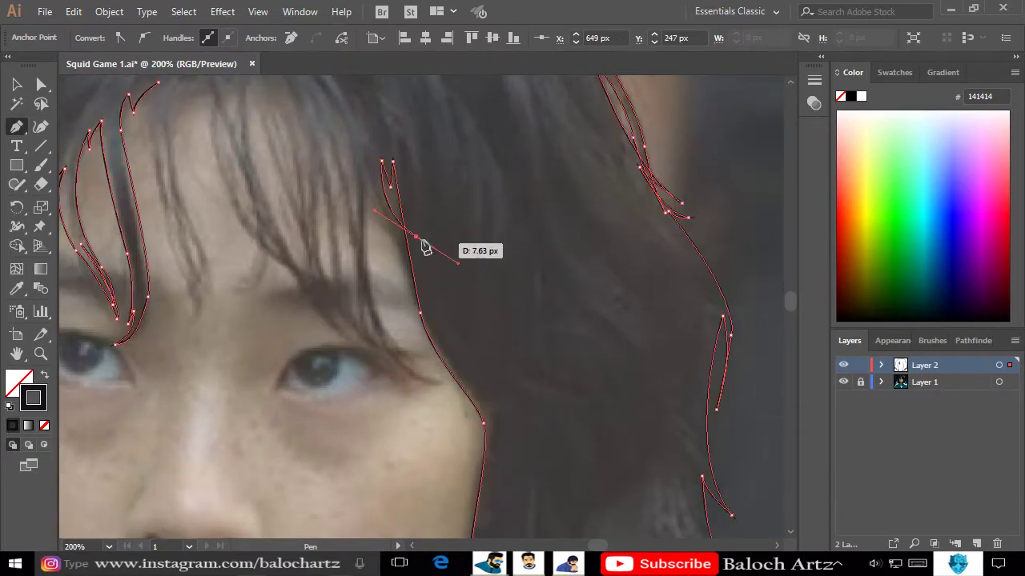
{"action": "left_click_drag", "start_coordinate": [414, 348], "coordinate": [438, 358]}
Outline the first pointed fringe strand above the eye.
{"action": "scroll", "coordinate": [413, 349], "scroll_direction": "up", "scroll_amount": 2}
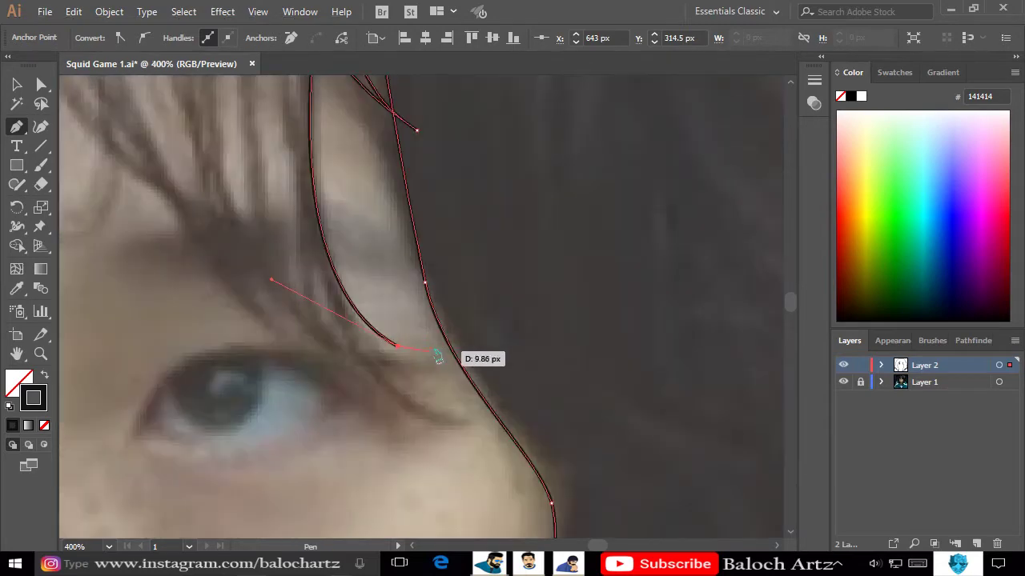
{"action": "mouse_move", "coordinate": [374, 353]}
{"action": "left_mouse_down"}
{"action": "mouse_move", "coordinate": [412, 353]}
{"action": "mouse_move", "coordinate": [368, 355]}
{"action": "left_mouse_up"}
{"action": "left_click_drag", "start_coordinate": [481, 433], "coordinate": [482, 426]}
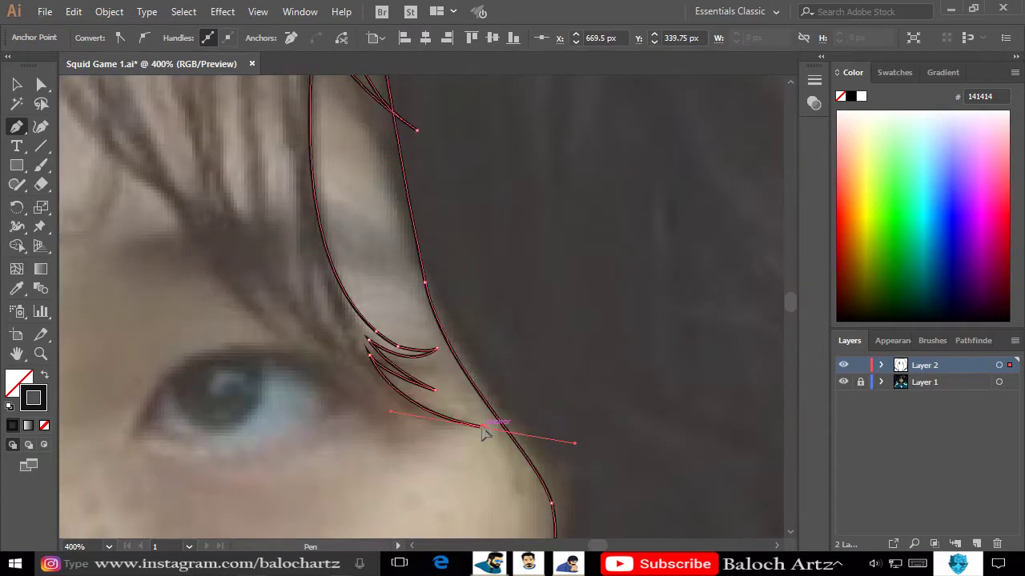
{"action": "left_click", "coordinate": [352, 366]}
{"action": "mouse_move", "coordinate": [315, 260]}
{"action": "left_mouse_down"}
{"action": "mouse_move", "coordinate": [317, 317]}
{"action": "mouse_move", "coordinate": [297, 286]}
{"action": "left_mouse_up"}
{"action": "left_click", "coordinate": [446, 411], "text": "ctrl"}
Outline a second fringe strand with sharp tips across the forehead.
{"action": "left_click", "coordinate": [439, 402]}
{"action": "scroll", "coordinate": [354, 316], "scroll_direction": "up", "scroll_amount": 3}
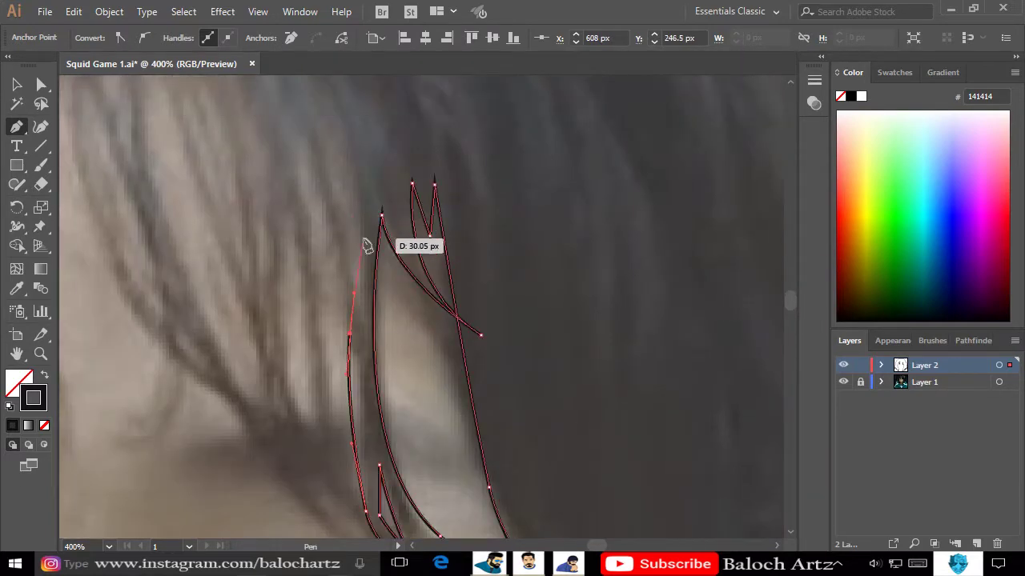
{"action": "scroll", "coordinate": [365, 240], "scroll_direction": "up", "scroll_amount": 3}
{"action": "left_click_drag", "start_coordinate": [386, 303], "coordinate": [390, 334]}
{"action": "left_click", "coordinate": [366, 293]}
{"action": "left_click_drag", "start_coordinate": [418, 489], "coordinate": [419, 485]}
{"action": "left_click", "coordinate": [423, 503], "text": "ctrl"}
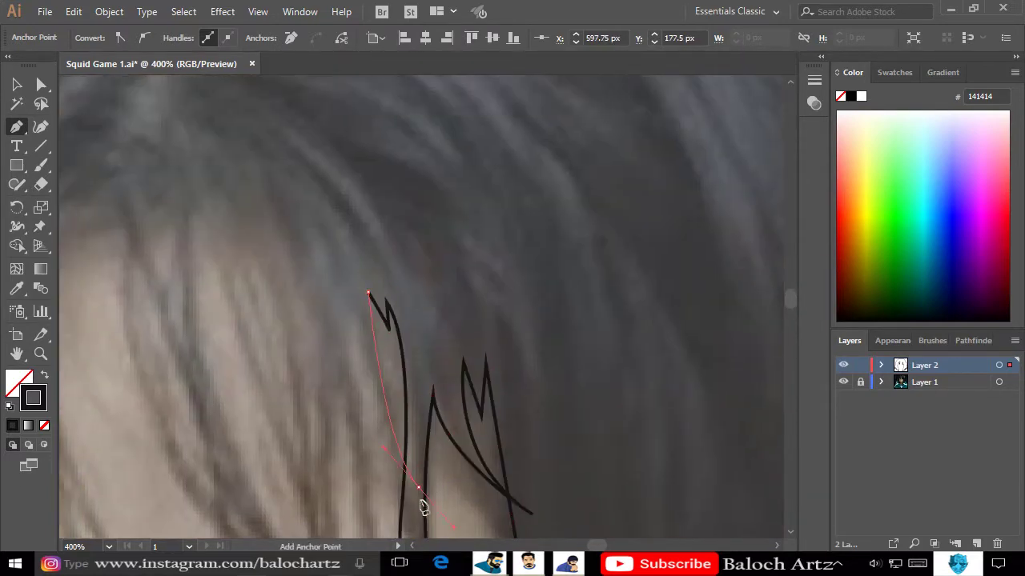
{"action": "scroll", "coordinate": [350, 270], "scroll_direction": "down", "scroll_amount": 3}
{"action": "left_click", "coordinate": [352, 246]}
{"action": "scroll", "coordinate": [350, 264], "scroll_direction": "down", "scroll_amount": 2}
{"action": "scroll", "coordinate": [385, 336], "scroll_direction": "down", "scroll_amount": 6}
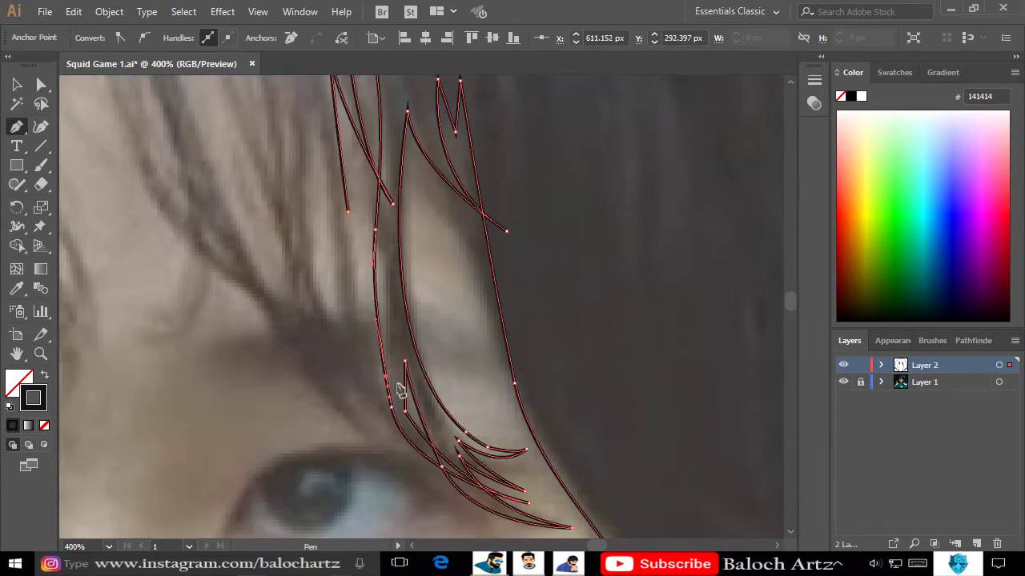
{"action": "scroll", "coordinate": [334, 326], "scroll_direction": "up", "scroll_amount": 5}
{"action": "scroll", "coordinate": [346, 248], "scroll_direction": "up", "scroll_amount": 1}
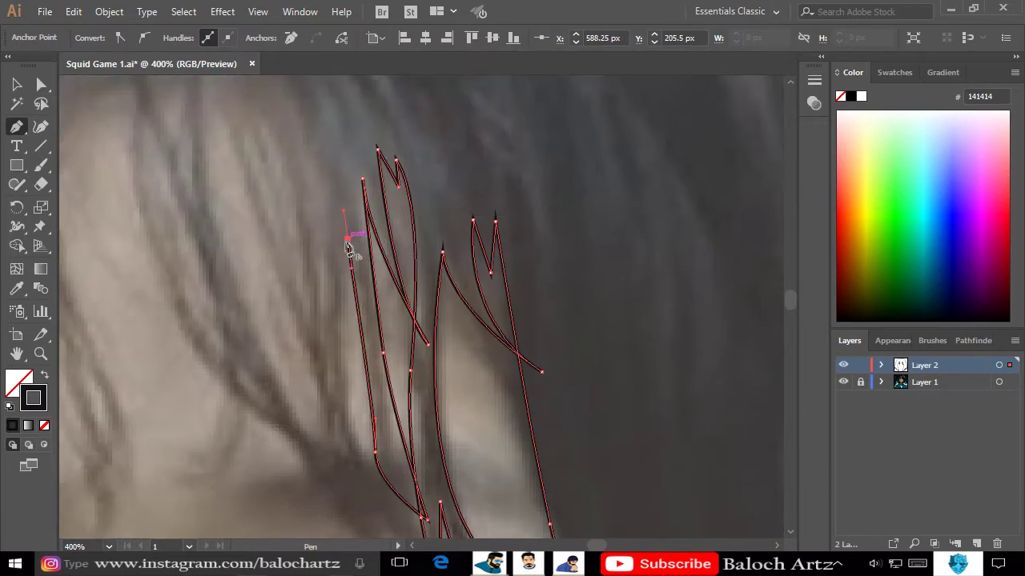
{"action": "left_click", "coordinate": [387, 478]}
{"action": "scroll", "coordinate": [368, 400], "scroll_direction": "down", "scroll_amount": 1}
{"action": "scroll", "coordinate": [355, 377], "scroll_direction": "up", "scroll_amount": 2}
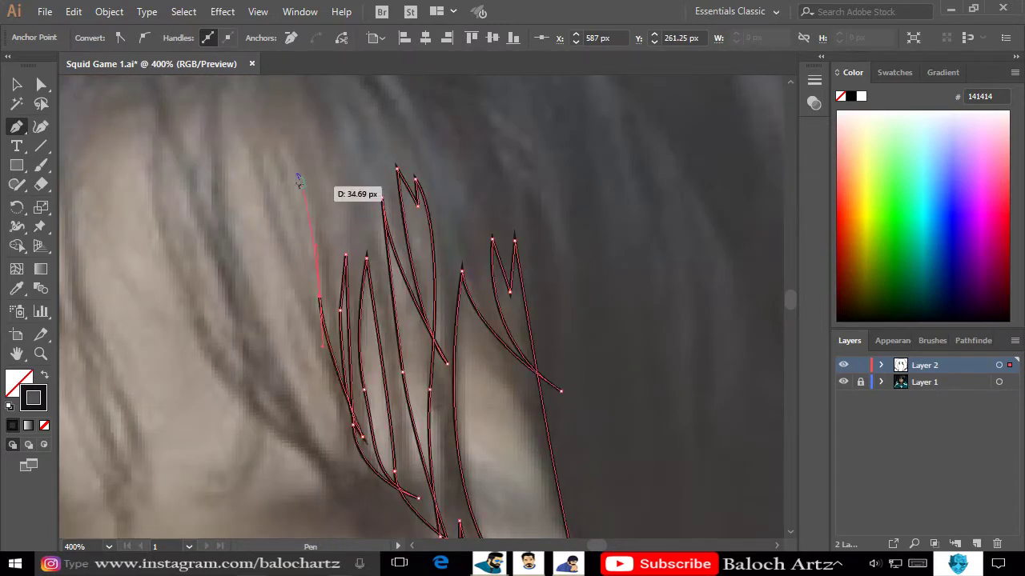
Extend the strands up toward the crown and curve them back down the left edge.
{"action": "left_click_drag", "start_coordinate": [298, 179], "coordinate": [281, 142]}
{"action": "left_click", "coordinate": [260, 145]}
{"action": "left_click_drag", "start_coordinate": [333, 333], "coordinate": [371, 364]}
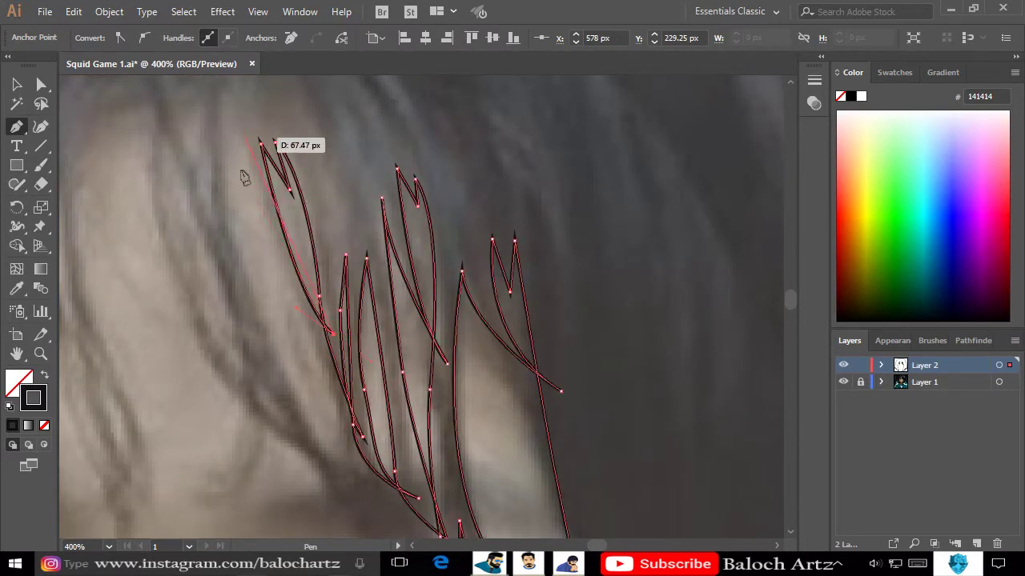
{"action": "left_click_drag", "start_coordinate": [245, 178], "coordinate": [258, 176]}
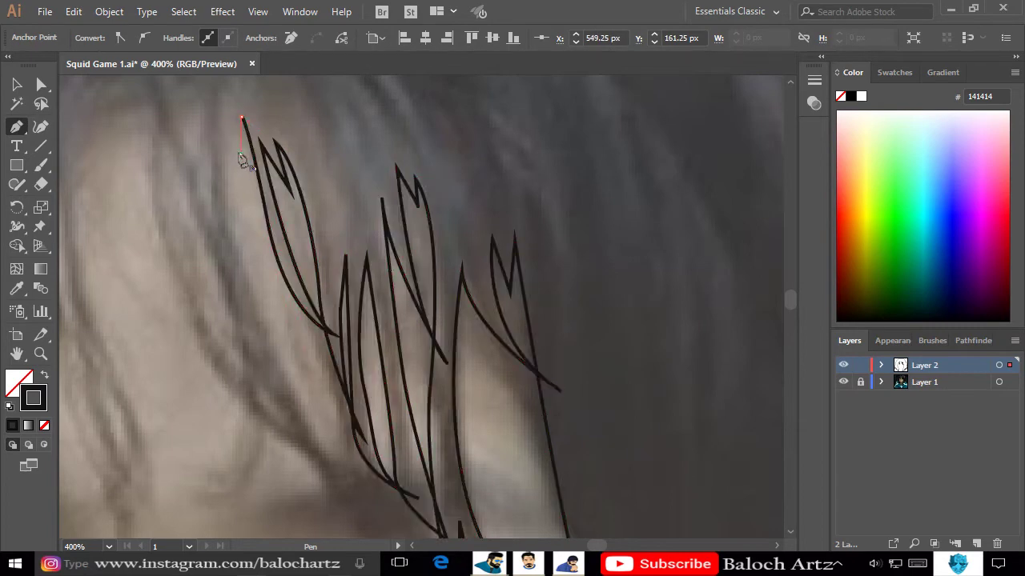
{"action": "left_click_drag", "start_coordinate": [302, 391], "coordinate": [301, 359]}
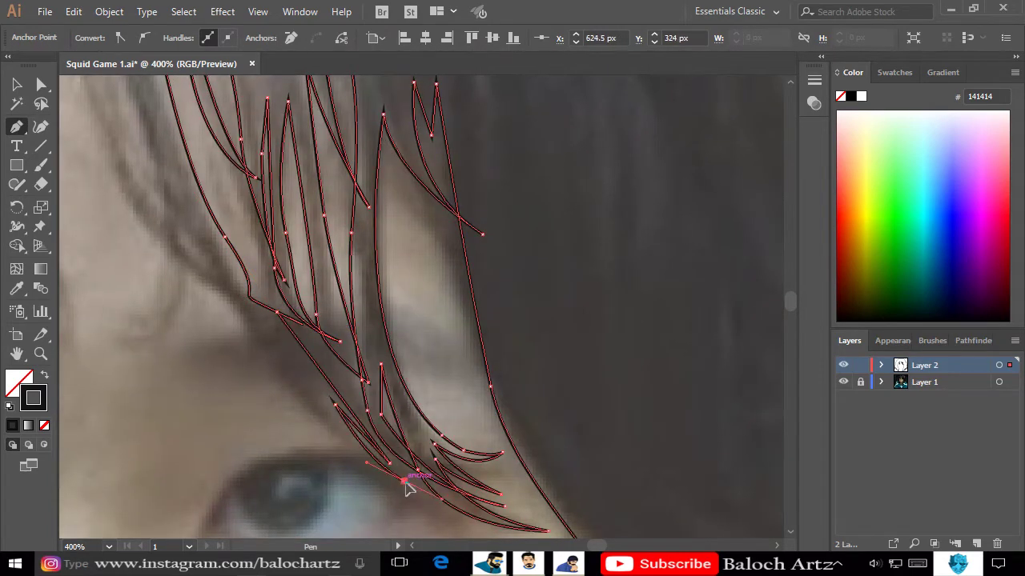
{"action": "scroll", "coordinate": [274, 268], "scroll_direction": "up", "scroll_amount": 5}
{"action": "left_click_drag", "start_coordinate": [234, 107], "coordinate": [225, 120]}
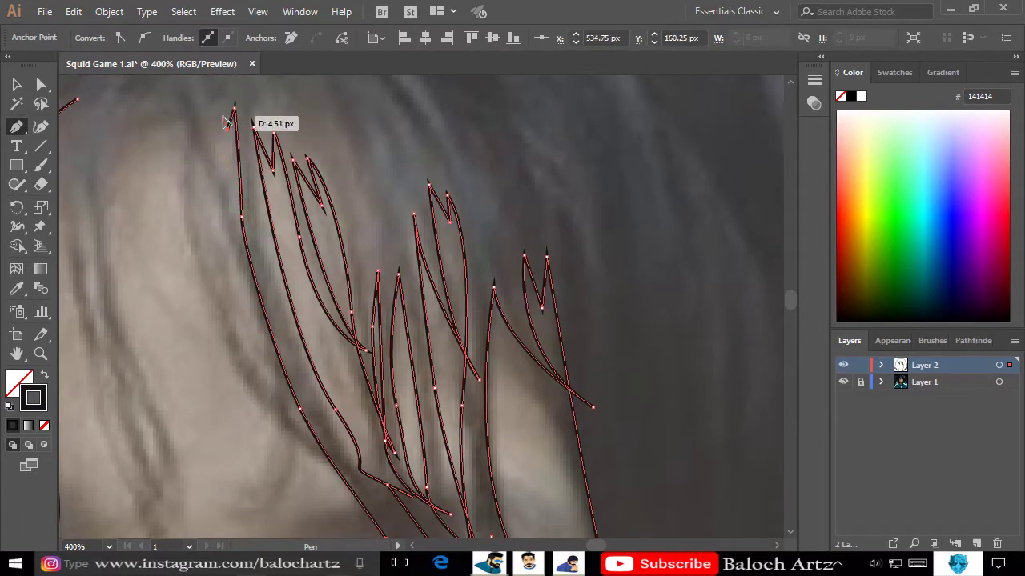
{"action": "left_click_drag", "start_coordinate": [241, 269], "coordinate": [245, 269]}
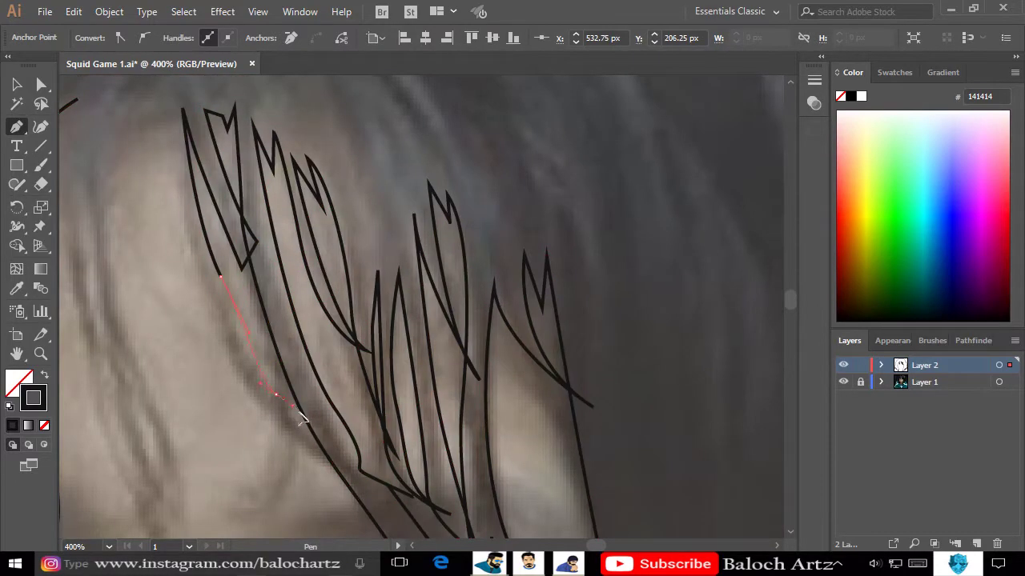
{"action": "left_click_drag", "start_coordinate": [350, 481], "coordinate": [259, 412]}
Add a final strand across the forehead and close the fringe outline at its start.
{"action": "scroll", "coordinate": [259, 412], "scroll_direction": "up", "scroll_amount": 5}
{"action": "left_click_drag", "start_coordinate": [286, 314], "coordinate": [272, 334]}
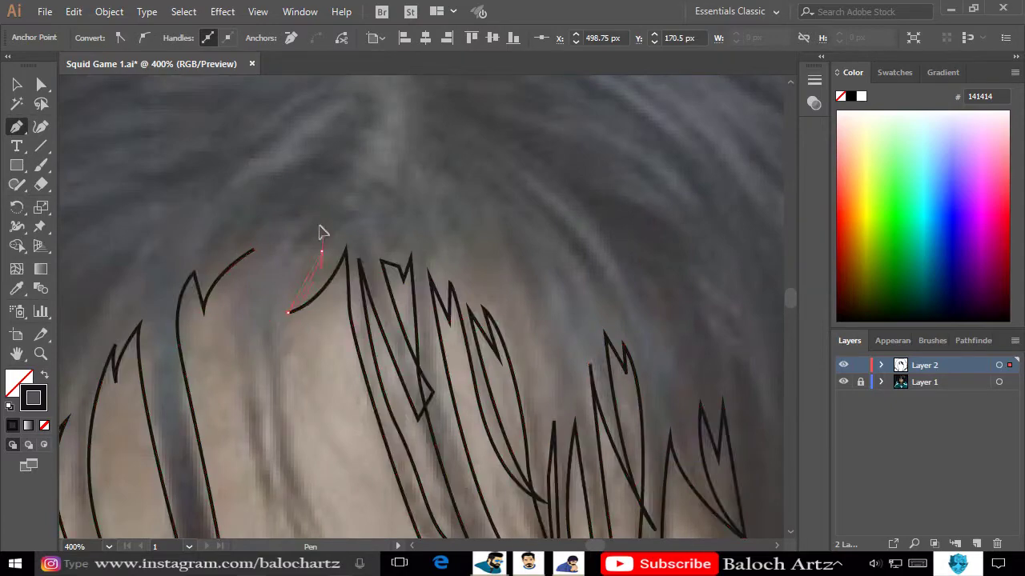
{"action": "left_click_drag", "start_coordinate": [320, 252], "coordinate": [287, 400]}
{"action": "scroll", "coordinate": [304, 220], "scroll_direction": "down", "scroll_amount": 2}
{"action": "scroll", "coordinate": [336, 414], "scroll_direction": "up", "scroll_amount": 1}
{"action": "left_click_drag", "start_coordinate": [325, 309], "coordinate": [272, 137]}
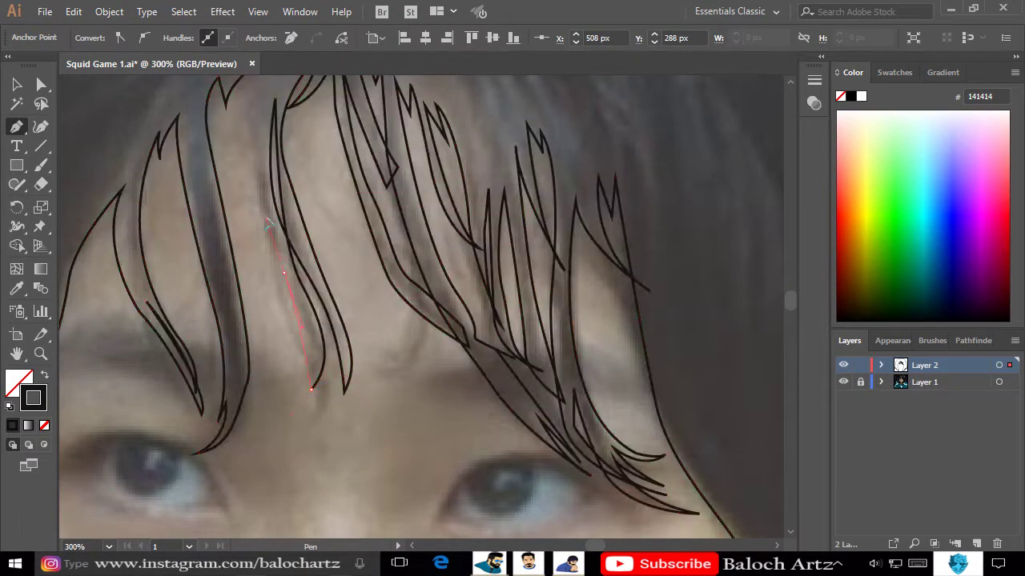
{"action": "scroll", "coordinate": [326, 290], "scroll_direction": "up", "scroll_amount": 4}
{"action": "left_click_drag", "start_coordinate": [328, 263], "coordinate": [302, 311]}
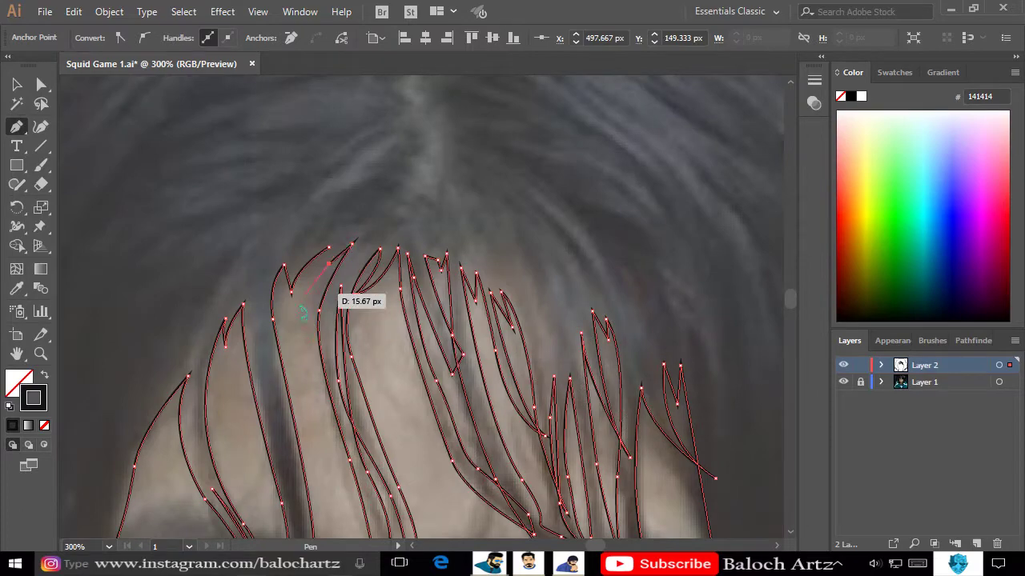
{"action": "left_click", "coordinate": [328, 251]}
Swap the hair paths to a fill with no stroke and check them with the photo hidden.
{"action": "key", "text": "ctrl+minus"}
{"action": "key", "text": "ctrl+minus"}
{"action": "key", "text": "ctrl+minus"}
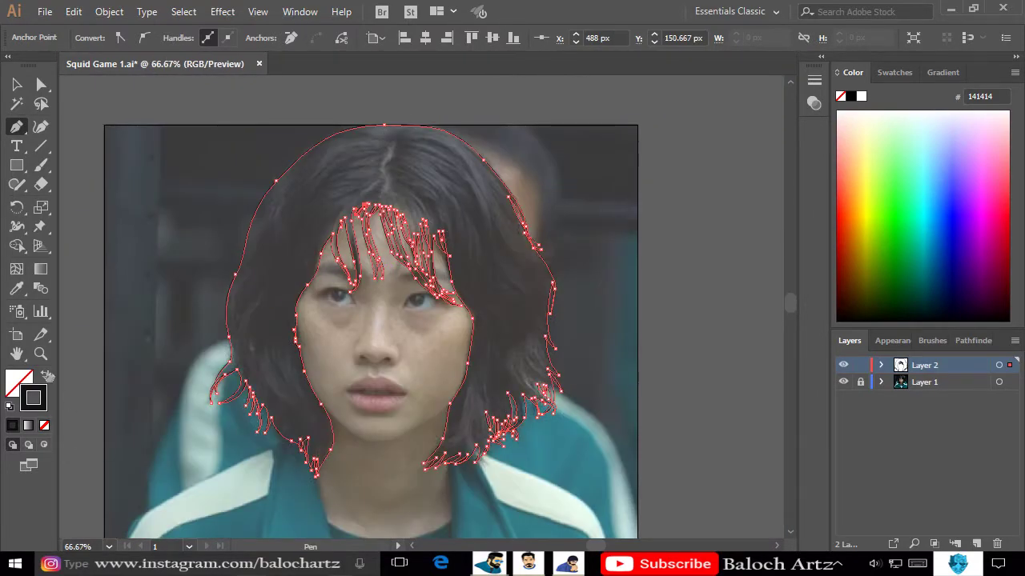
{"action": "key", "text": "shift+x"}
{"action": "key", "text": "v"}
{"action": "key", "text": "ctrl+shift+a"}
{"action": "left_click", "coordinate": [843, 382]}
{"action": "scroll", "coordinate": [446, 224], "scroll_direction": "up", "scroll_amount": 2}
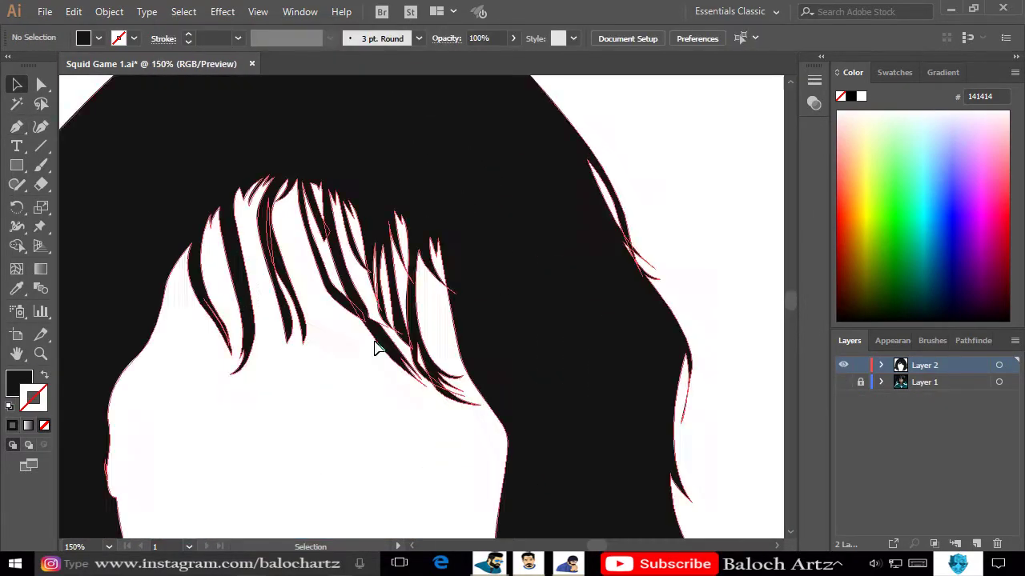
{"action": "scroll", "coordinate": [300, 408], "scroll_direction": "down", "scroll_amount": 2}
{"action": "scroll", "coordinate": [299, 408], "scroll_direction": "down", "scroll_amount": 1}
{"action": "scroll", "coordinate": [299, 408], "scroll_direction": "down", "scroll_amount": 1}
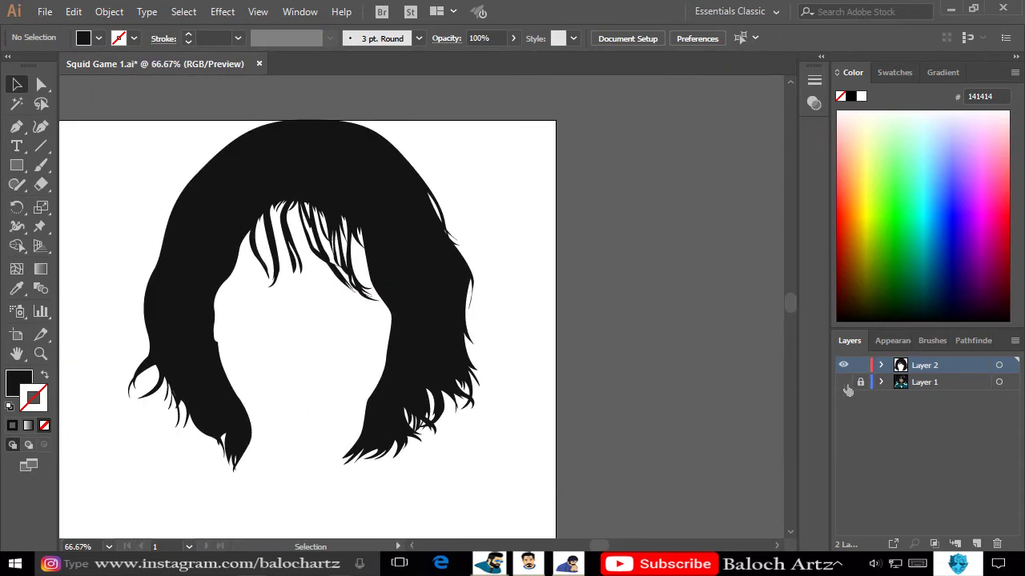
{"action": "left_click", "coordinate": [843, 382]}
Set the hair shape's fill colour to hex 1e1e1e and preview it.
{"action": "left_click", "coordinate": [361, 160]}
{"action": "double_click", "coordinate": [20, 383]}
{"action": "type", "text": "1e1e1e"}
{"action": "key", "text": "Return"}
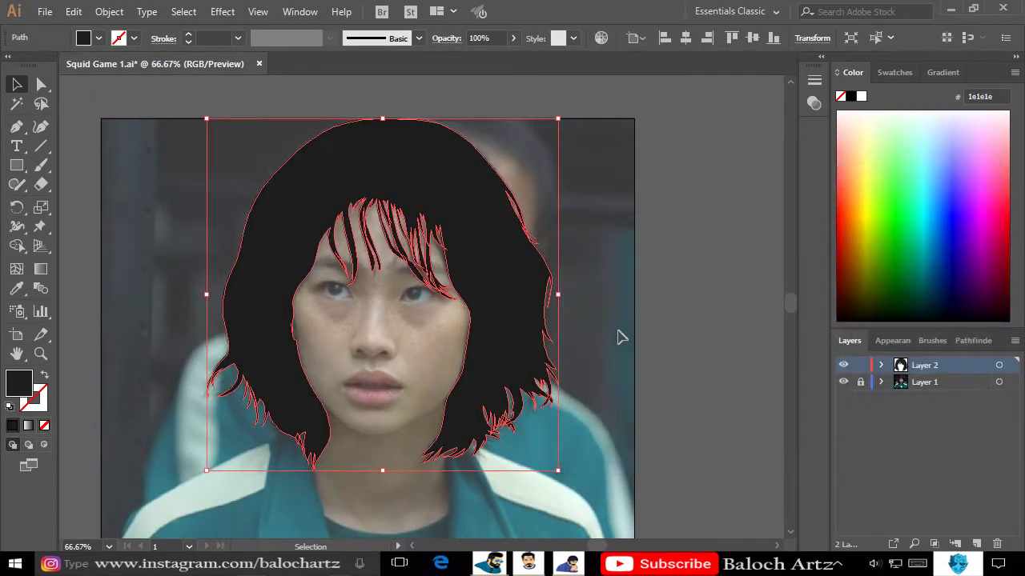
{"action": "left_click", "coordinate": [622, 337]}
{"action": "left_click", "coordinate": [843, 382]}
{"action": "scroll", "coordinate": [556, 293], "scroll_direction": "down", "scroll_amount": 1}
{"action": "scroll", "coordinate": [563, 311], "scroll_direction": "down", "scroll_amount": 1}
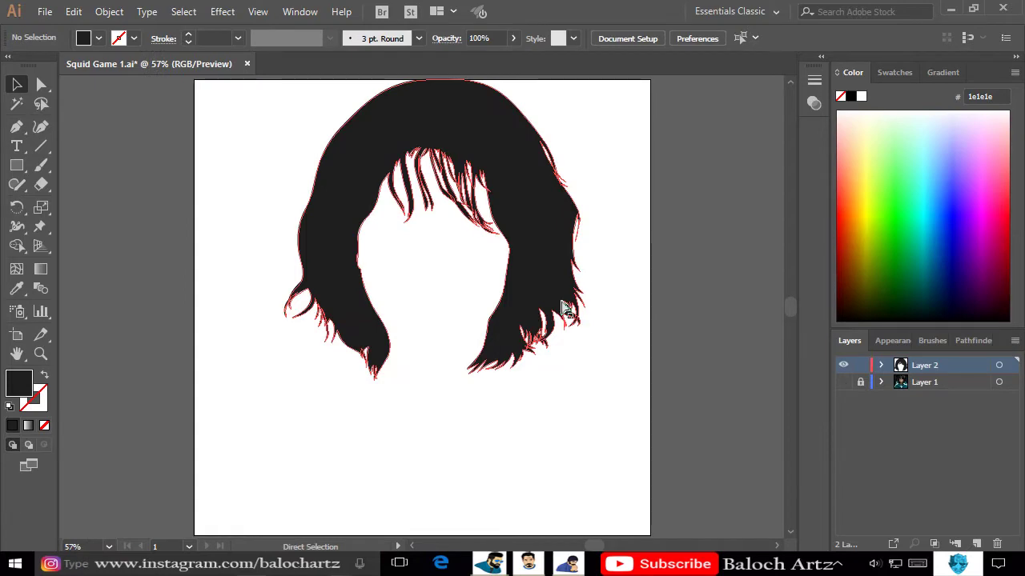
{"action": "key", "text": "ctrl+z"}
{"action": "scroll", "coordinate": [435, 229], "scroll_direction": "up", "scroll_amount": 3}
Trace the right eye's outline along the upper and lower lids and close it.
{"action": "scroll", "coordinate": [380, 334], "scroll_direction": "up", "scroll_amount": 2}
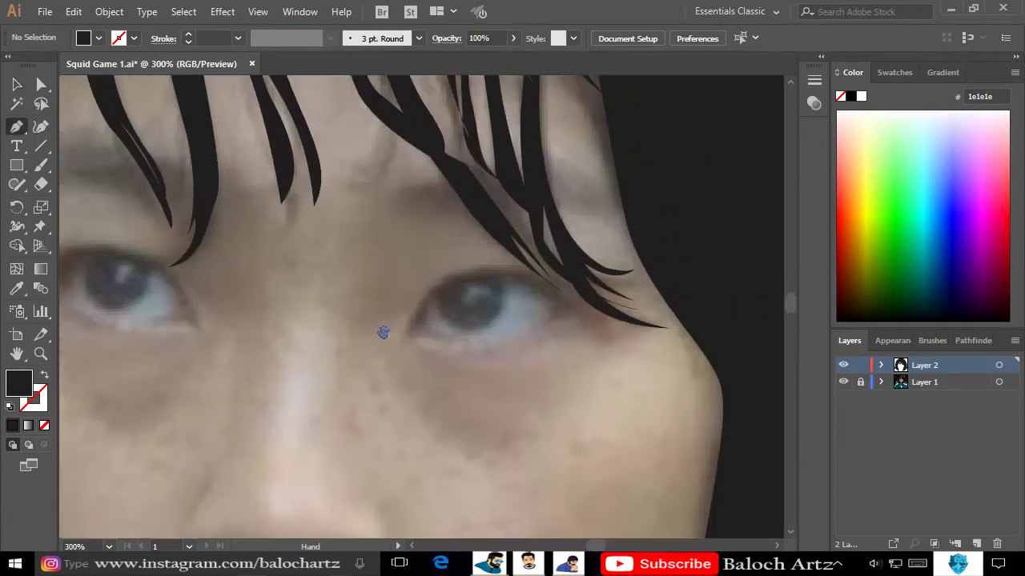
{"action": "scroll", "coordinate": [433, 346], "scroll_direction": "up", "scroll_amount": 1}
{"action": "left_click_drag", "start_coordinate": [428, 319], "coordinate": [549, 263]}
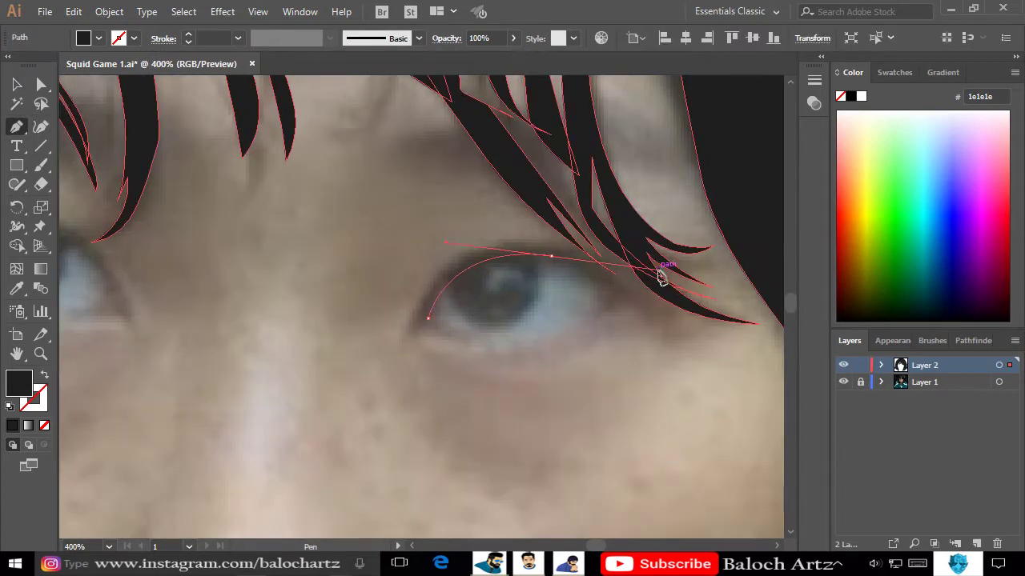
{"action": "left_click", "coordinate": [550, 256]}
{"action": "left_click", "coordinate": [617, 299]}
{"action": "left_click_drag", "start_coordinate": [617, 299], "coordinate": [622, 312]}
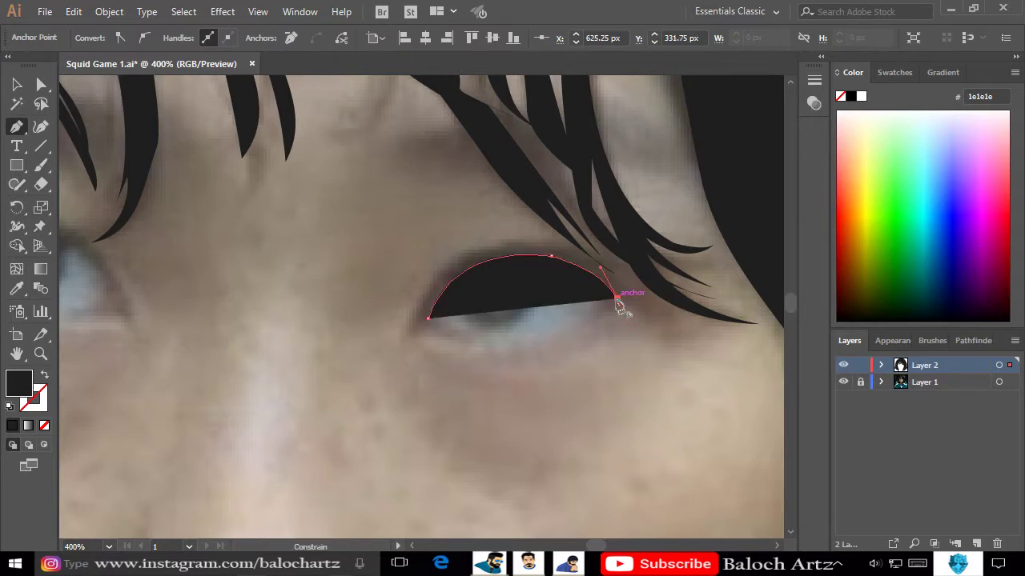
{"action": "key", "text": "shift+x"}
{"action": "left_click_drag", "start_coordinate": [552, 330], "coordinate": [528, 339]}
{"action": "left_click", "coordinate": [428, 318]}
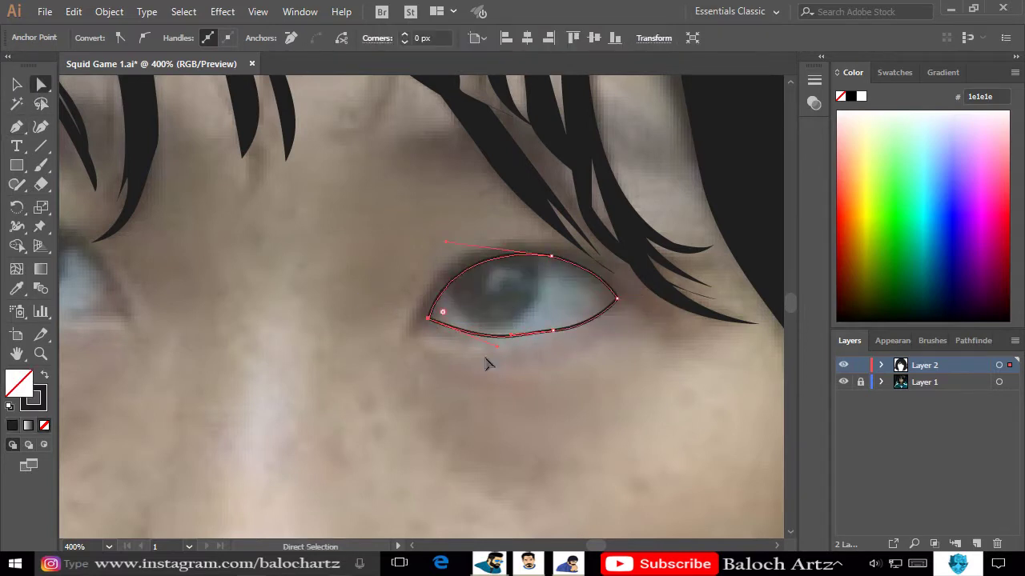
{"action": "key", "text": "a"}
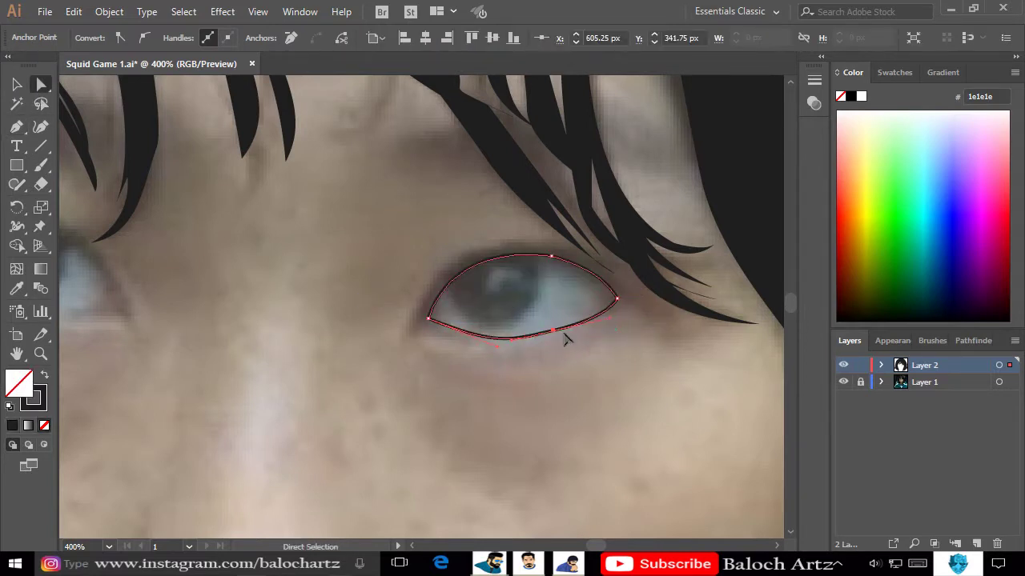
{"action": "left_click", "coordinate": [516, 367]}
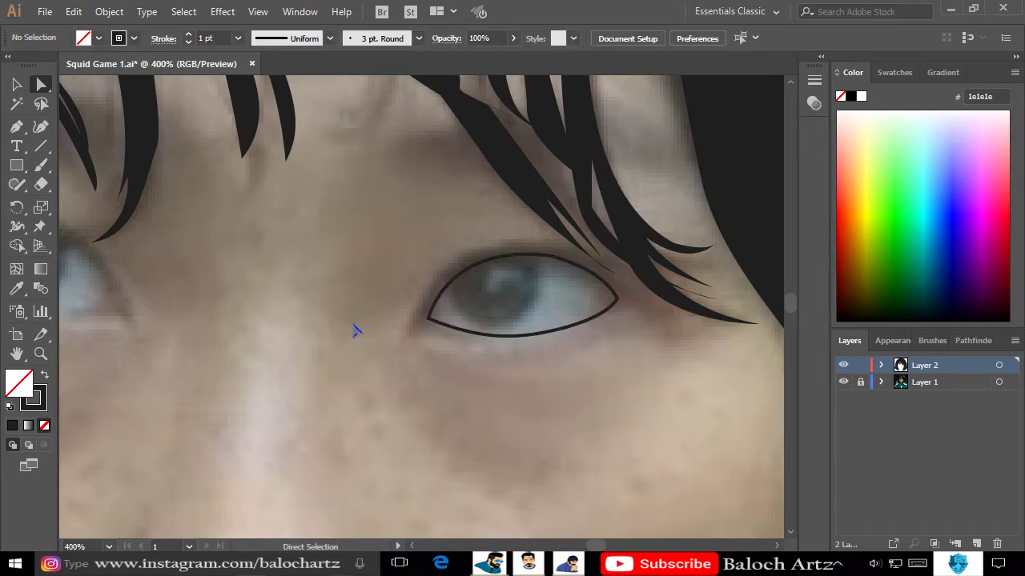
Draw the spiky eyeliner shape with lash points around the right eye.
{"action": "left_click", "coordinate": [402, 337]}
{"action": "left_click_drag", "start_coordinate": [474, 253], "coordinate": [524, 245]}
{"action": "left_click_drag", "start_coordinate": [609, 262], "coordinate": [643, 277]}
{"action": "mouse_move", "coordinate": [707, 316]}
{"action": "left_mouse_down"}
{"action": "mouse_move", "coordinate": [711, 288]}
{"action": "mouse_move", "coordinate": [730, 317]}
{"action": "mouse_move", "coordinate": [582, 336]}
{"action": "mouse_move", "coordinate": [623, 339]}
{"action": "left_mouse_up"}
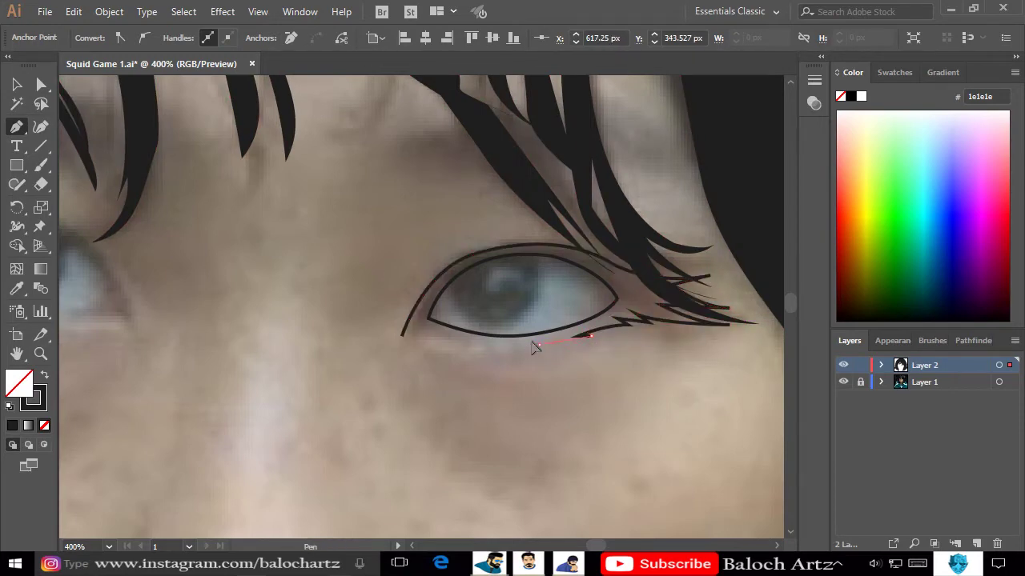
{"action": "left_click_drag", "start_coordinate": [529, 344], "coordinate": [558, 361]}
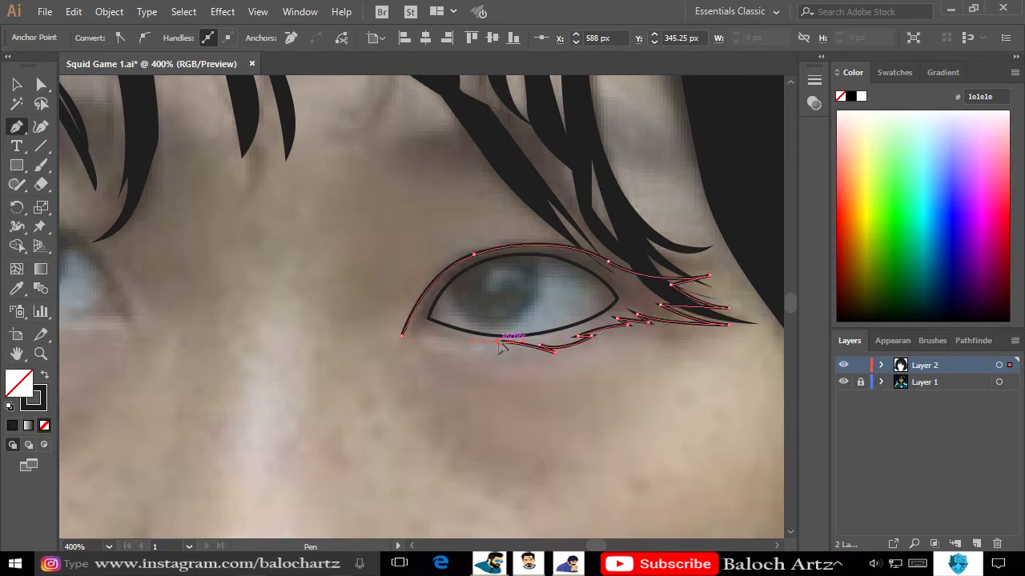
{"action": "left_click_drag", "start_coordinate": [480, 343], "coordinate": [454, 345]}
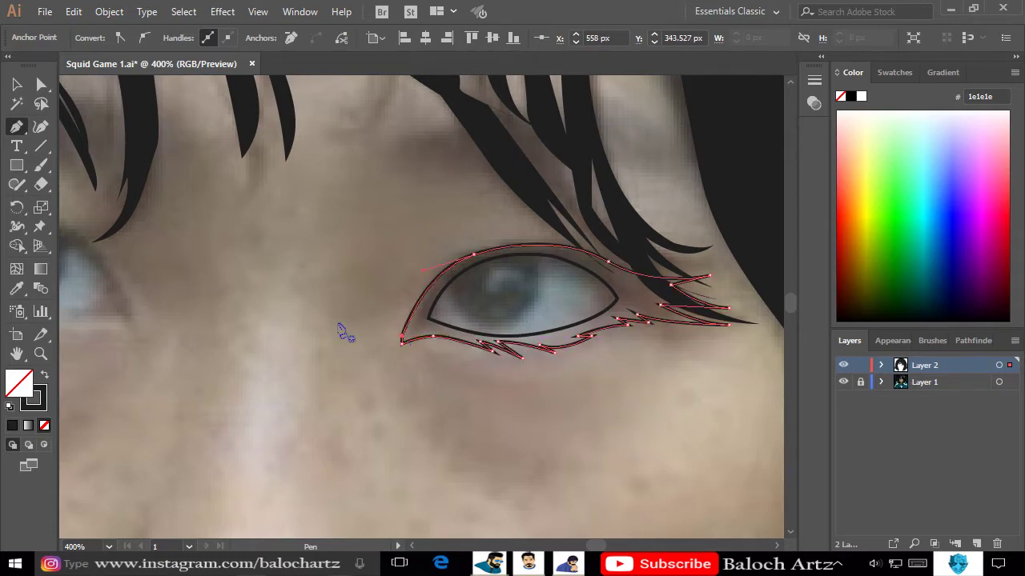
Merge the eyeliner shapes, fill them black, and delete the inner eye opening.
{"action": "left_click_drag", "start_coordinate": [472, 344], "coordinate": [549, 405]}
{"action": "key", "text": "ctrl+a"}
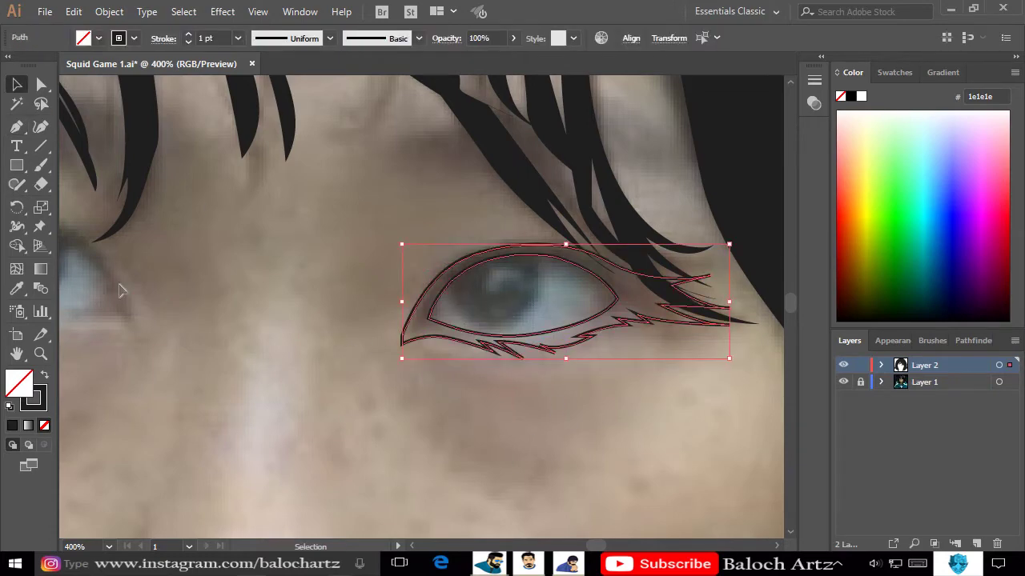
{"action": "left_click", "coordinate": [552, 340]}
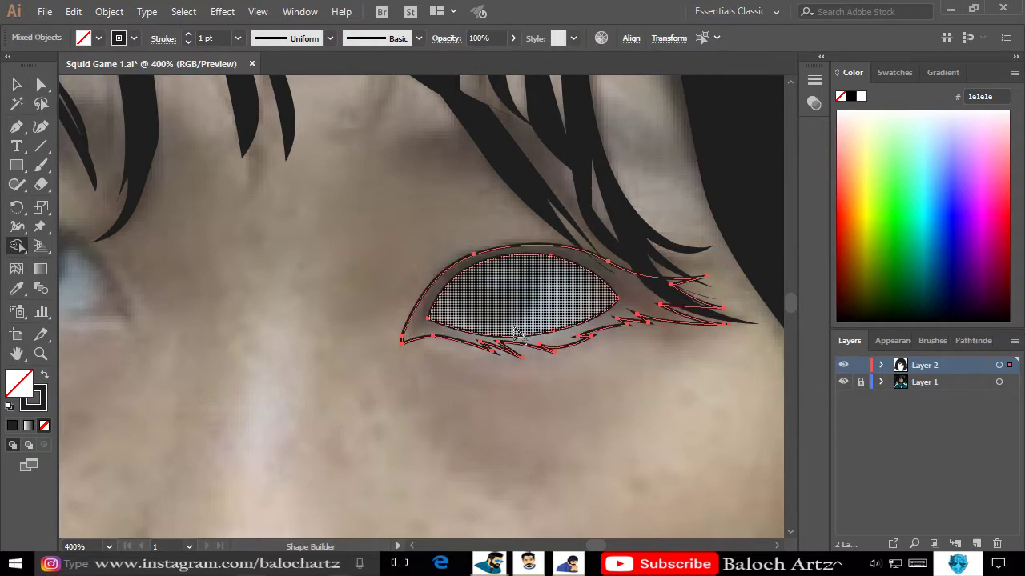
{"action": "key", "text": "shift+x"}
{"action": "left_click", "coordinate": [485, 430]}
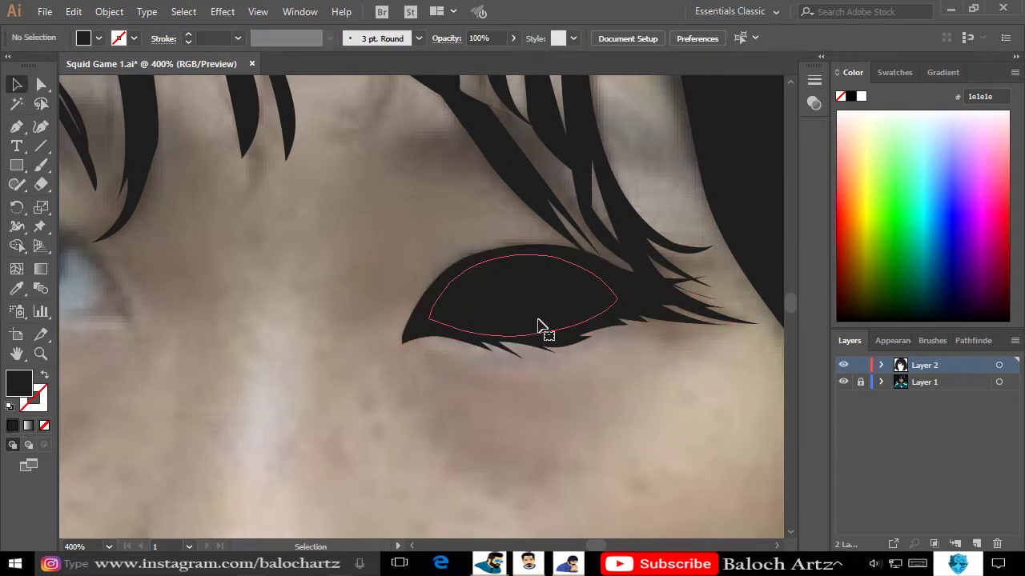
{"action": "left_click", "coordinate": [542, 327]}
{"action": "key", "text": "Delete"}
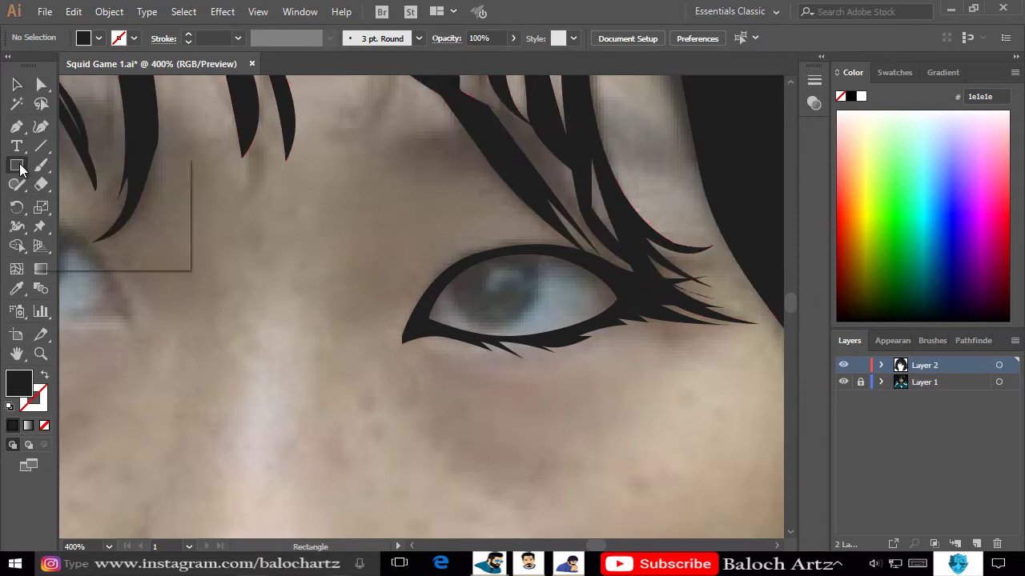
Draw a black circular iris and trim it to the eye opening with Shape Builder.
{"action": "left_click_drag", "start_coordinate": [19, 167], "coordinate": [64, 203]}
{"action": "mouse_move", "coordinate": [453, 237]}
{"action": "left_mouse_down"}
{"action": "mouse_move", "coordinate": [542, 325]}
{"action": "mouse_move", "coordinate": [515, 300]}
{"action": "left_mouse_up"}
{"action": "key", "text": "v"}
{"action": "left_click", "coordinate": [598, 319], "text": "shift"}
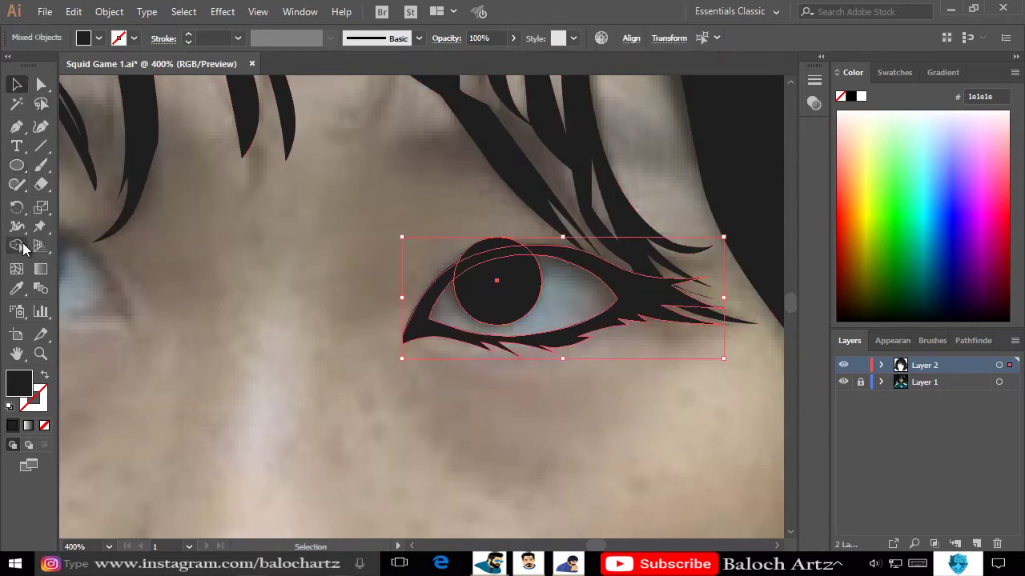
{"action": "left_click", "coordinate": [17, 246]}
{"action": "key", "text": "v"}
{"action": "key", "text": "ctrl+shift+a"}
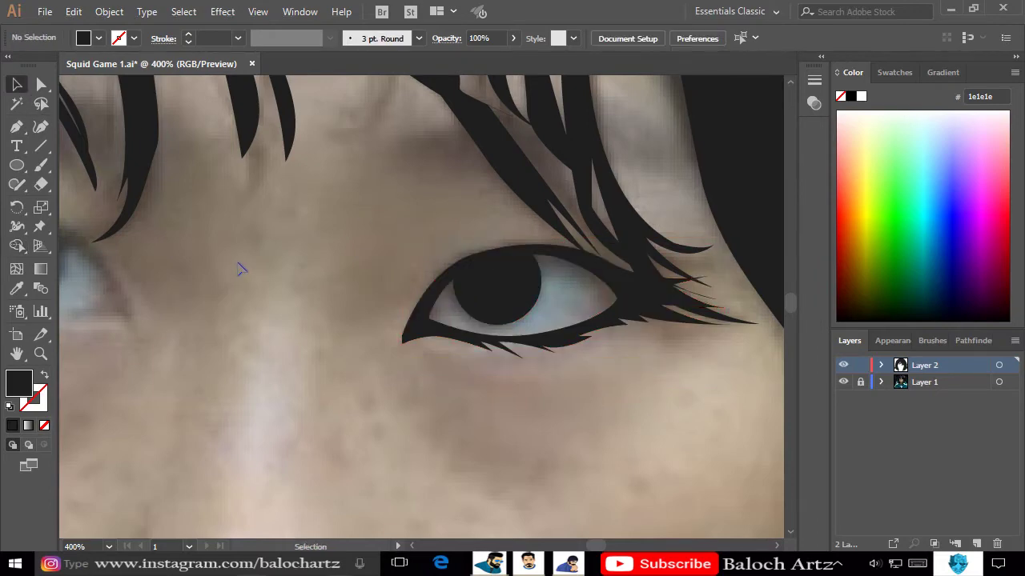
{"action": "key", "text": "ctrl+minus"}
{"action": "left_click_drag", "start_coordinate": [430, 304], "coordinate": [427, 328]}
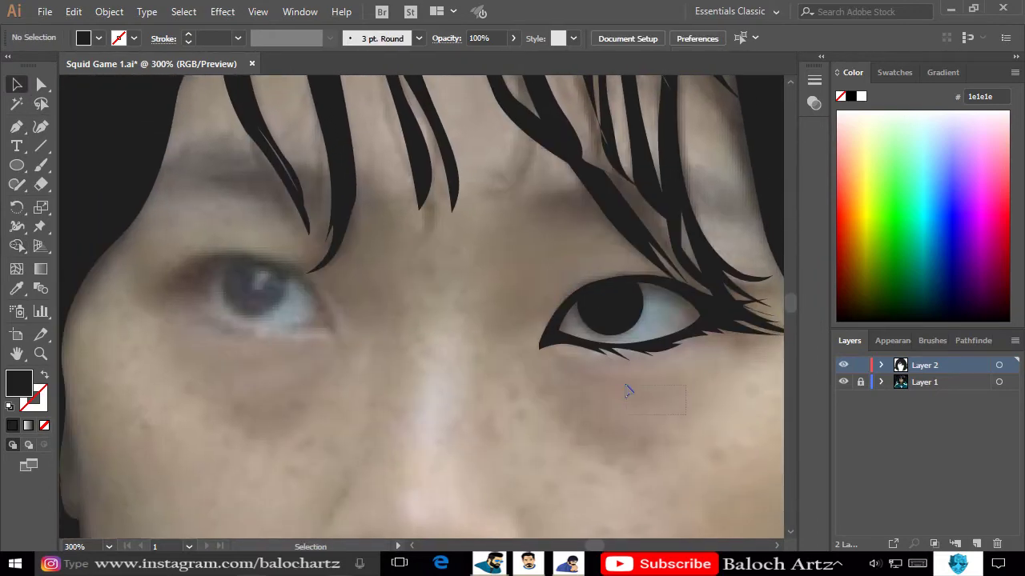
Trace the left eye's outline along both lids and close it.
{"action": "key", "text": "p"}
{"action": "key", "text": "ctrl+plus"}
{"action": "left_click", "coordinate": [364, 322]}
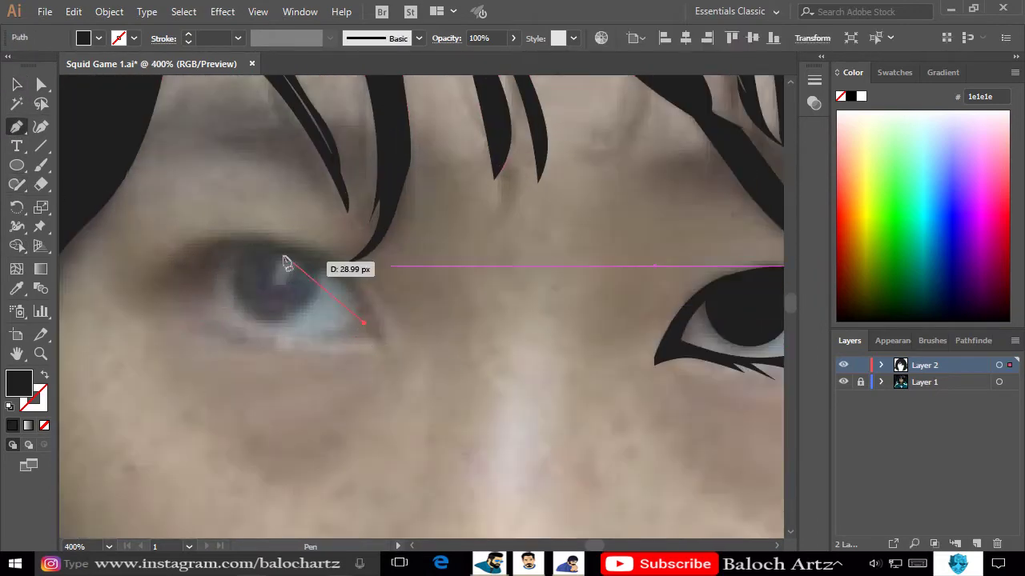
{"action": "left_click_drag", "start_coordinate": [286, 263], "coordinate": [286, 270]}
{"action": "left_click_drag", "start_coordinate": [205, 266], "coordinate": [182, 289]}
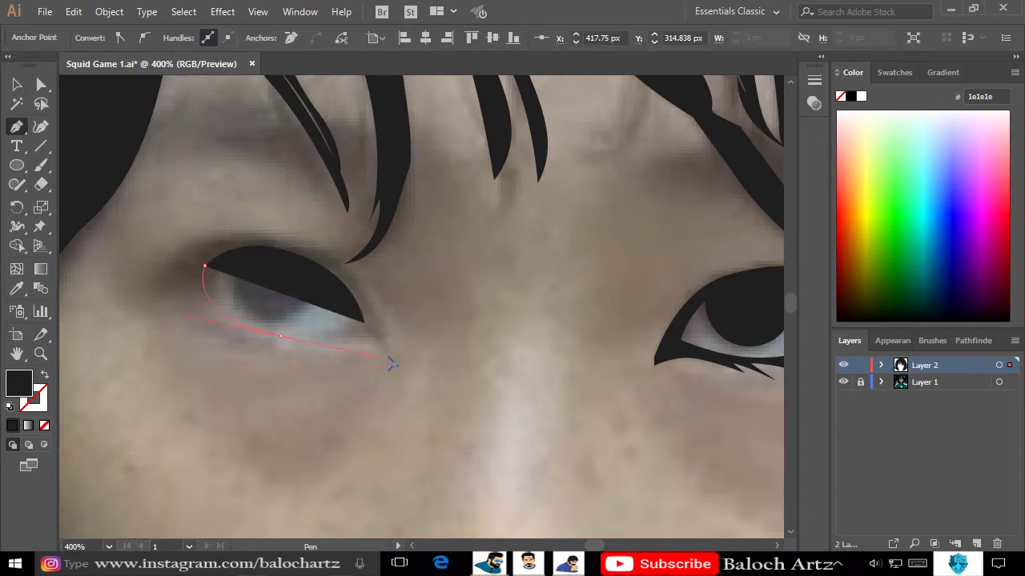
{"action": "left_click", "coordinate": [363, 322]}
{"action": "key", "text": "shift+x"}
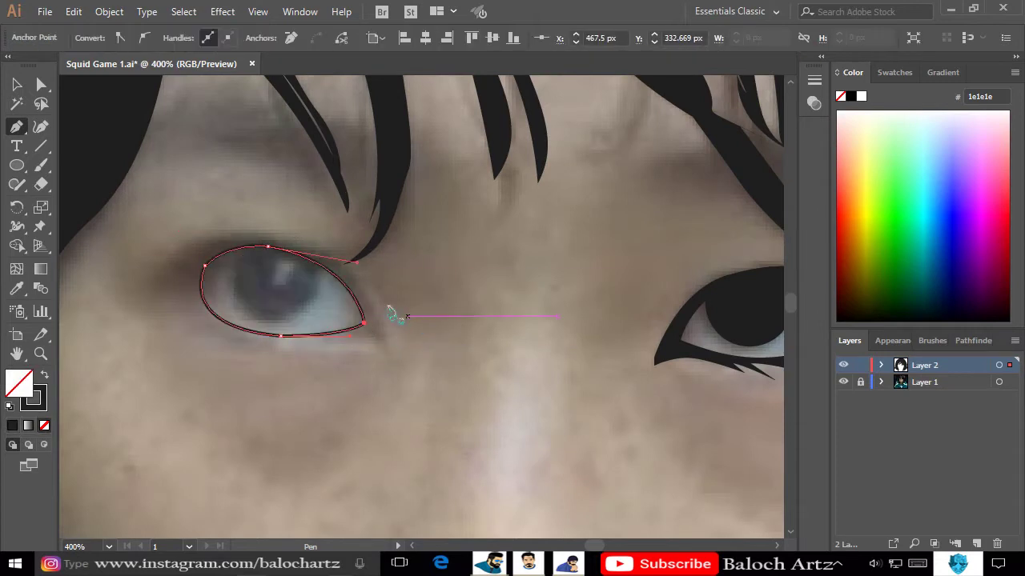
{"action": "key", "text": "a"}
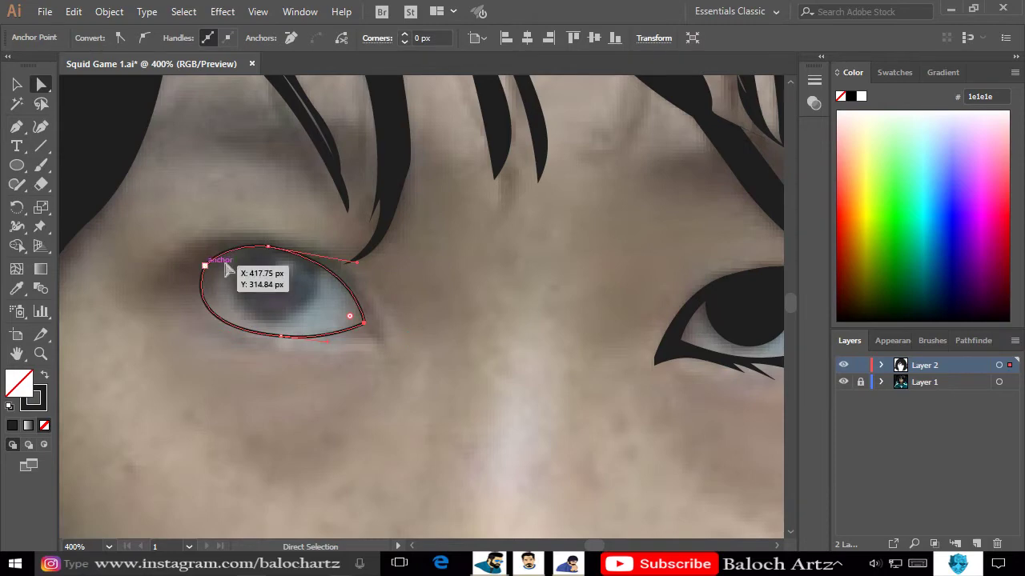
{"action": "left_click", "coordinate": [16, 126]}
Draw the left eyeliner shape with a lash point below the eye.
{"action": "left_click", "coordinate": [385, 350]}
{"action": "left_click_drag", "start_coordinate": [332, 253], "coordinate": [347, 263]}
{"action": "left_click_drag", "start_coordinate": [207, 236], "coordinate": [274, 230]}
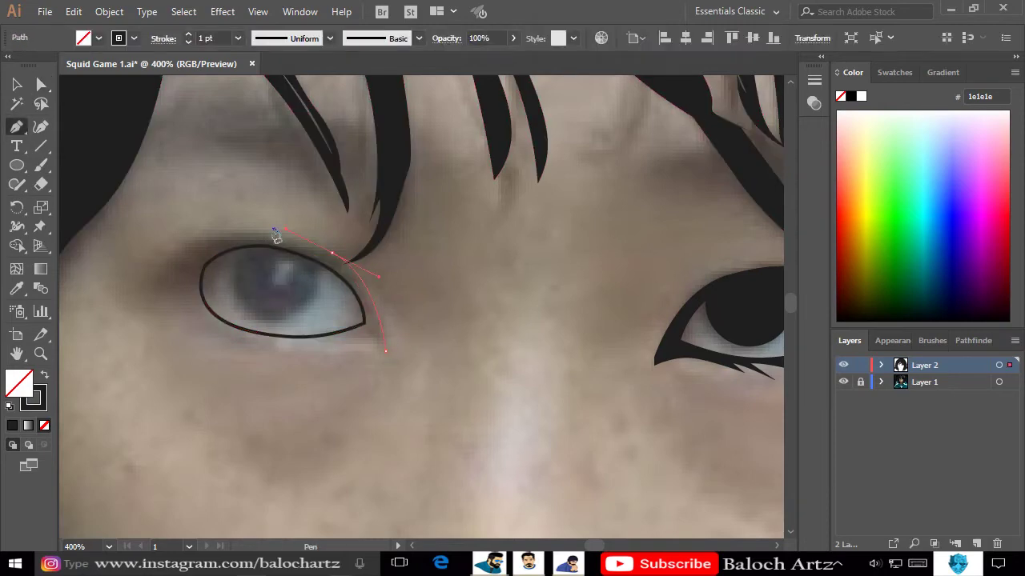
{"action": "mouse_move", "coordinate": [160, 266]}
{"action": "left_mouse_down"}
{"action": "mouse_move", "coordinate": [134, 282]}
{"action": "mouse_move", "coordinate": [196, 312]}
{"action": "left_mouse_up"}
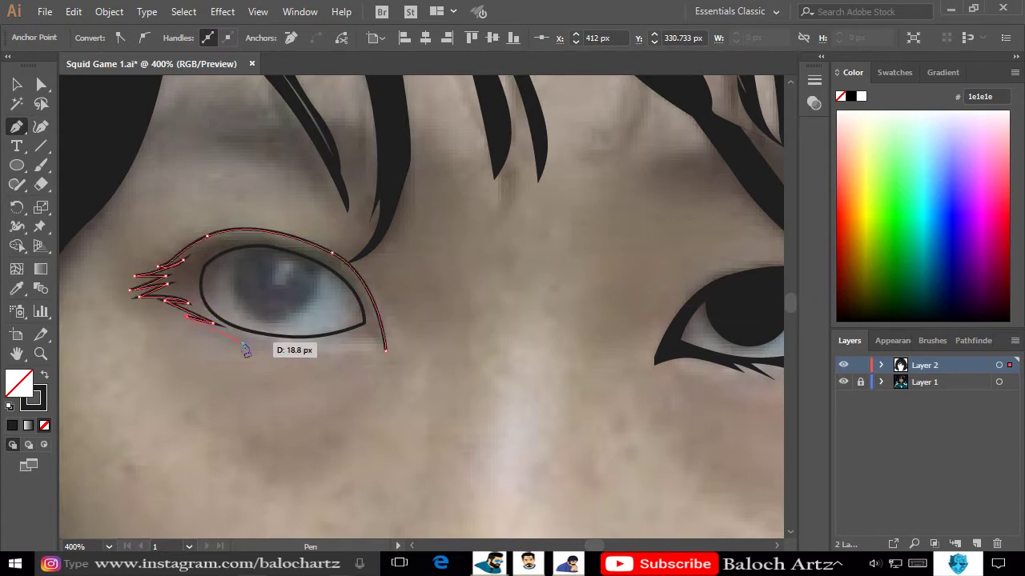
{"action": "left_click_drag", "start_coordinate": [248, 347], "coordinate": [281, 354]}
{"action": "left_click_drag", "start_coordinate": [385, 349], "coordinate": [388, 358]}
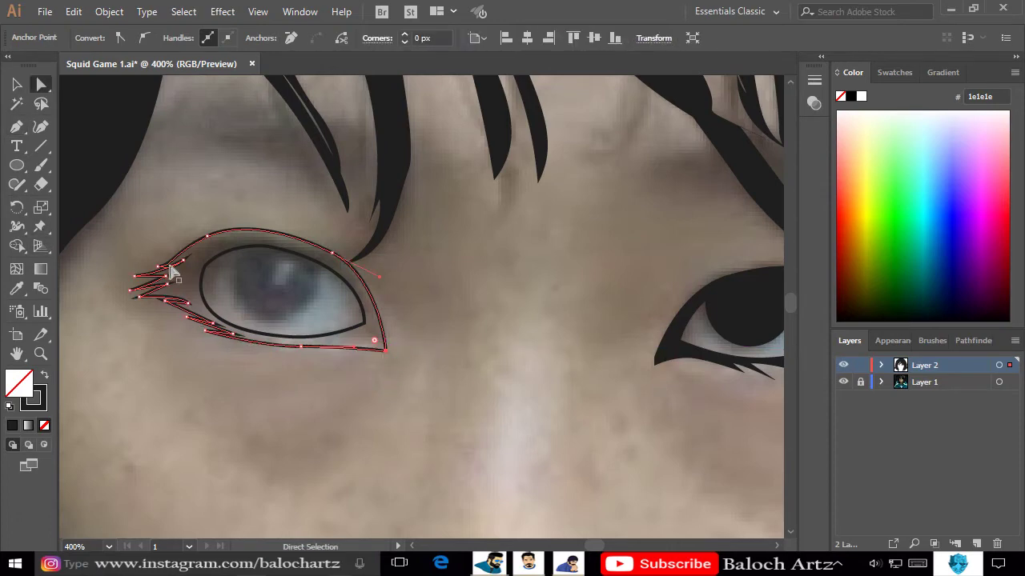
Fill the left eye shapes black, make them a compound path, and delete the leftover white path.
{"action": "key", "text": "v"}
{"action": "key", "text": "shift+m"}
{"action": "key", "text": "v"}
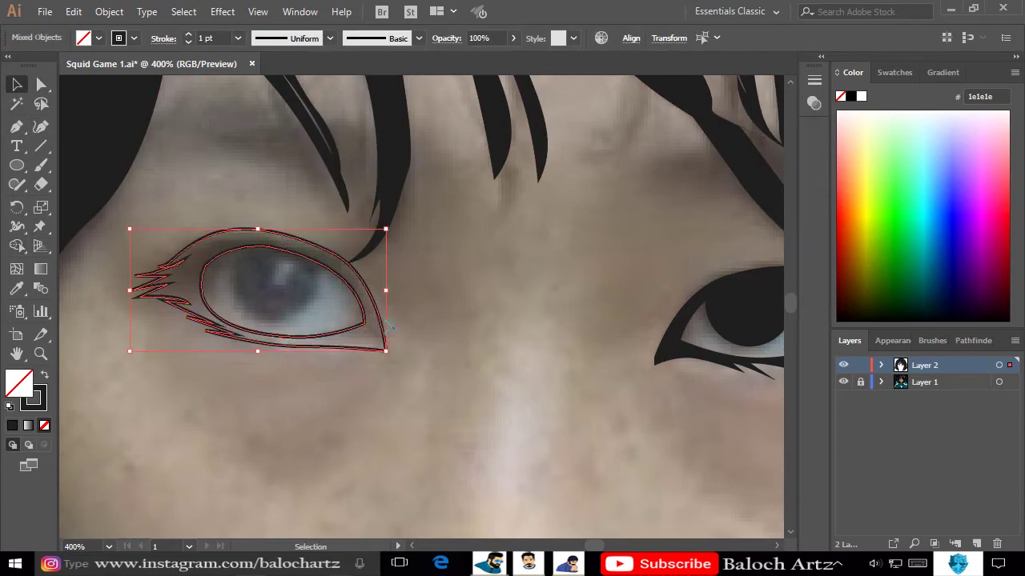
{"action": "key", "text": "shift+x"}
{"action": "key", "text": "ctrl+8"}
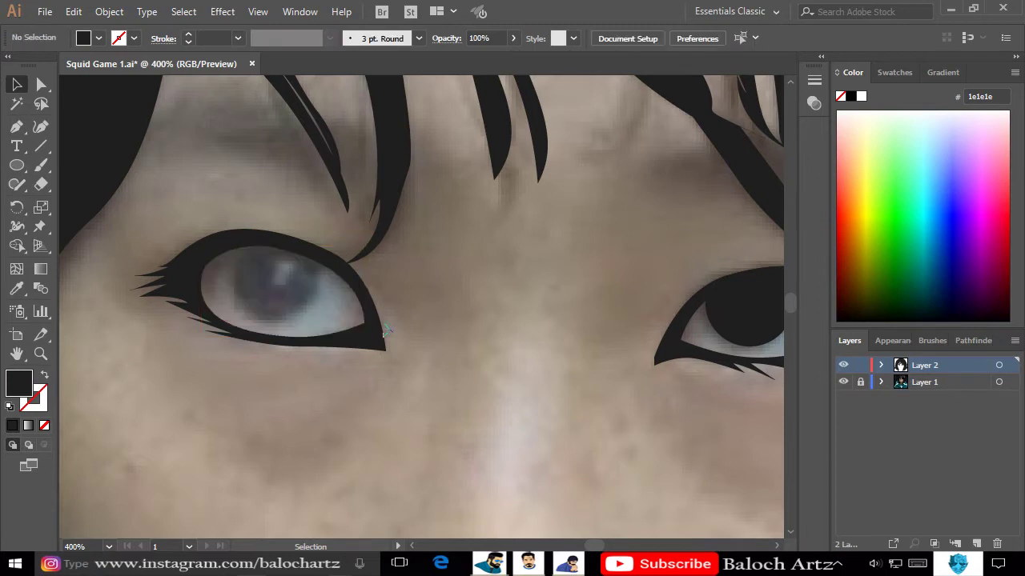
{"action": "left_click", "coordinate": [880, 366]}
{"action": "left_click", "coordinate": [999, 415]}
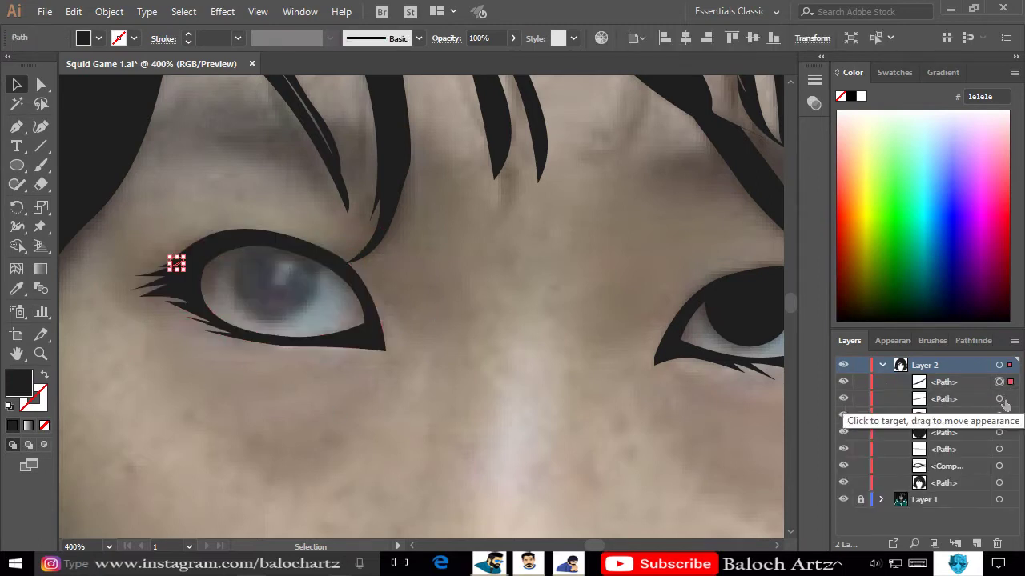
{"action": "left_click", "coordinate": [714, 433]}
{"action": "key", "text": "Delete"}
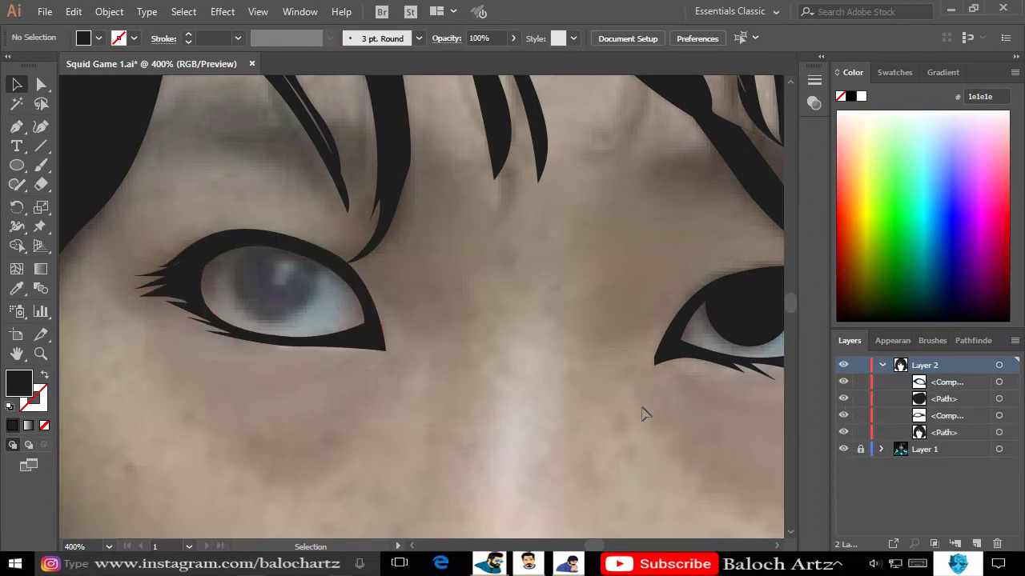
Draw a black pupil circle, trim it to the eye outline, and check it without the photo.
{"action": "key", "text": "l"}
{"action": "left_click_drag", "start_coordinate": [316, 316], "coordinate": [229, 228]}
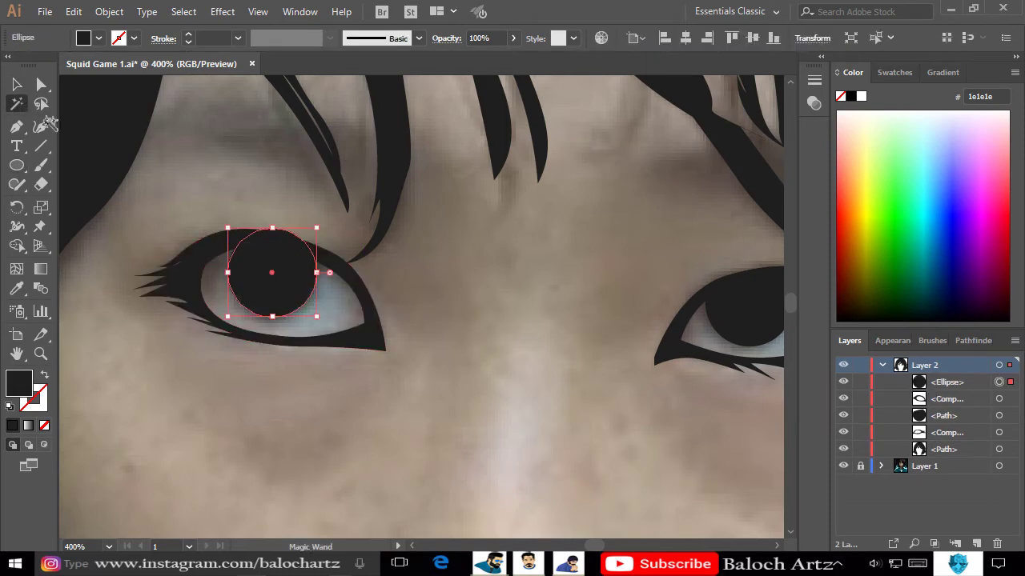
{"action": "key", "text": "v"}
{"action": "left_click", "coordinate": [366, 300], "text": "shift"}
{"action": "scroll", "coordinate": [312, 226], "scroll_direction": "up", "scroll_amount": 2}
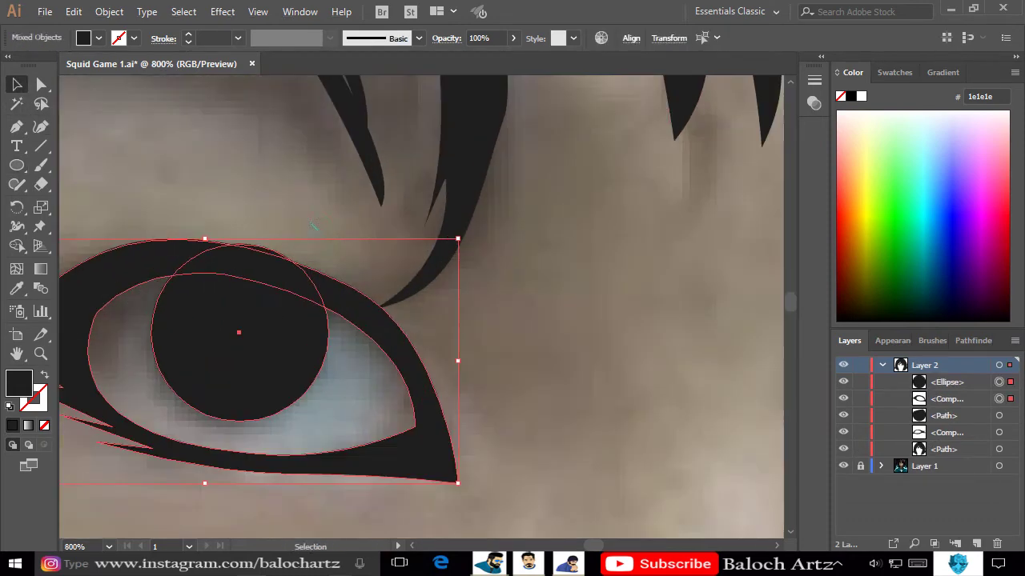
{"action": "left_click", "coordinate": [17, 229]}
{"action": "scroll", "coordinate": [274, 240], "scroll_direction": "up", "scroll_amount": 3}
{"action": "left_click", "coordinate": [240, 217], "text": "alt"}
{"action": "key", "text": "v"}
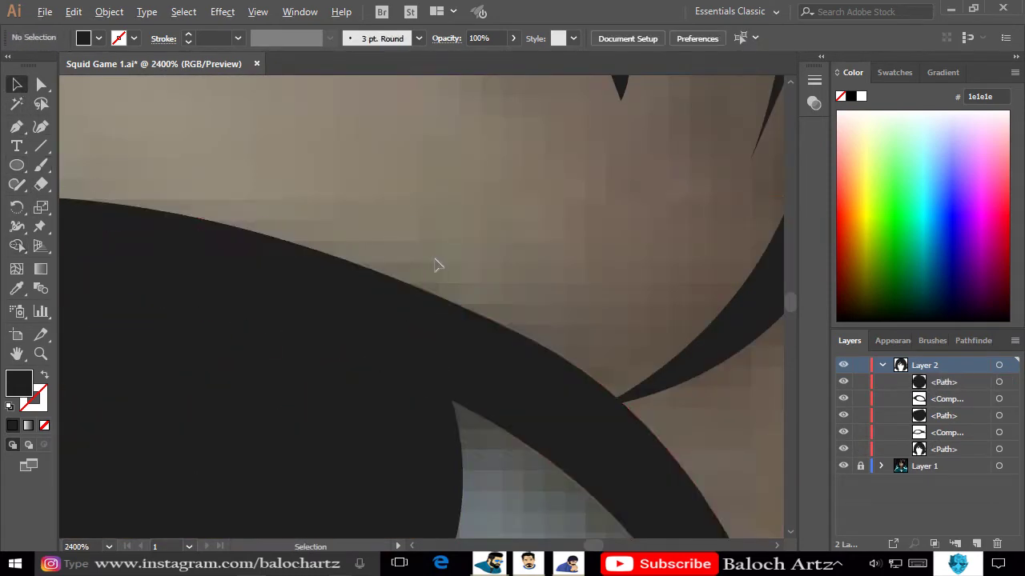
{"action": "scroll", "coordinate": [435, 263], "scroll_direction": "down", "scroll_amount": 5}
{"action": "scroll", "coordinate": [439, 264], "scroll_direction": "down", "scroll_amount": 2}
{"action": "scroll", "coordinate": [417, 265], "scroll_direction": "up", "scroll_amount": 1}
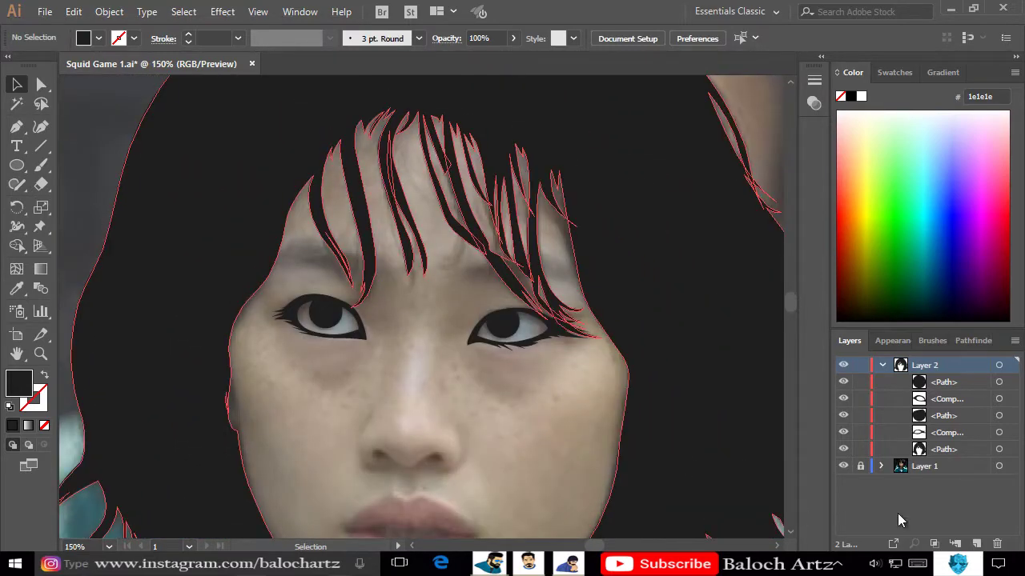
{"action": "left_click", "coordinate": [842, 466]}
Trace the left eyebrow over the photo as a closed black shape with a jagged lower edge.
{"action": "left_click", "coordinate": [843, 466]}
{"action": "key", "text": "p"}
{"action": "scroll", "coordinate": [360, 292], "scroll_direction": "up", "scroll_amount": 2}
{"action": "left_click", "coordinate": [401, 315]}
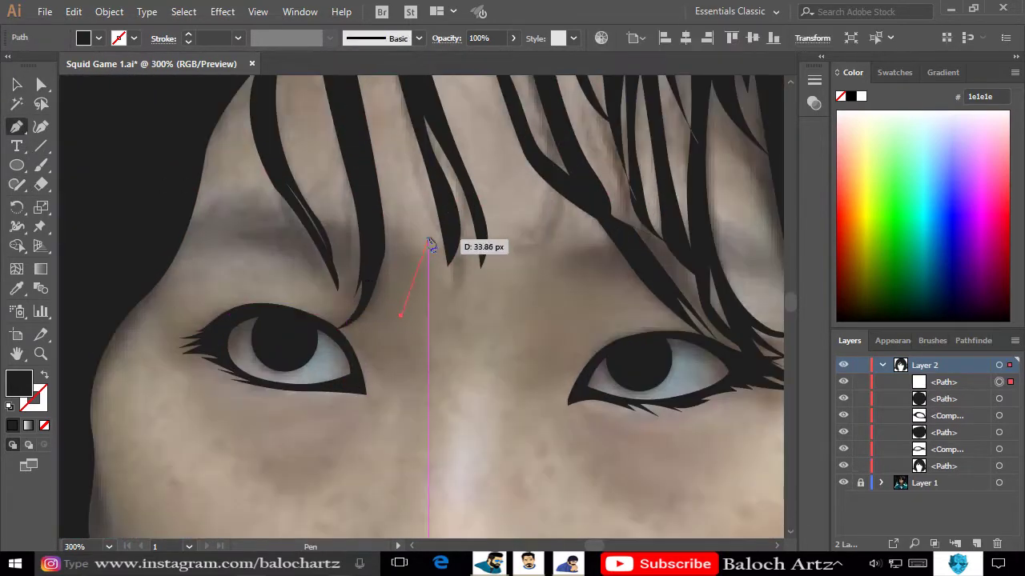
{"action": "left_click_drag", "start_coordinate": [417, 222], "coordinate": [391, 190]}
{"action": "left_click", "coordinate": [381, 223]}
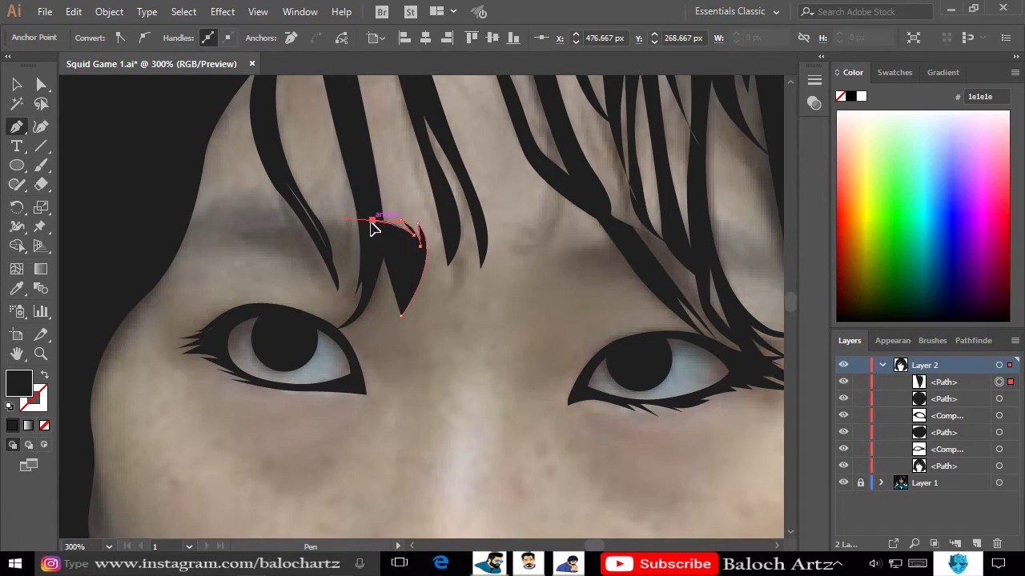
{"action": "left_click", "coordinate": [188, 229]}
{"action": "key", "text": "shift+x"}
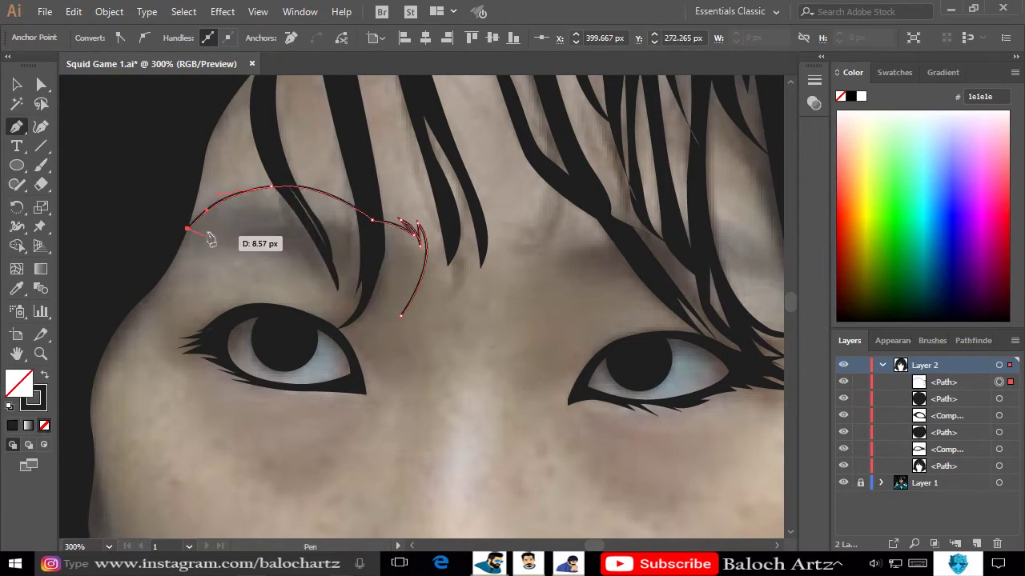
{"action": "left_click_drag", "start_coordinate": [207, 231], "coordinate": [160, 267]}
{"action": "left_click_drag", "start_coordinate": [216, 245], "coordinate": [224, 246]}
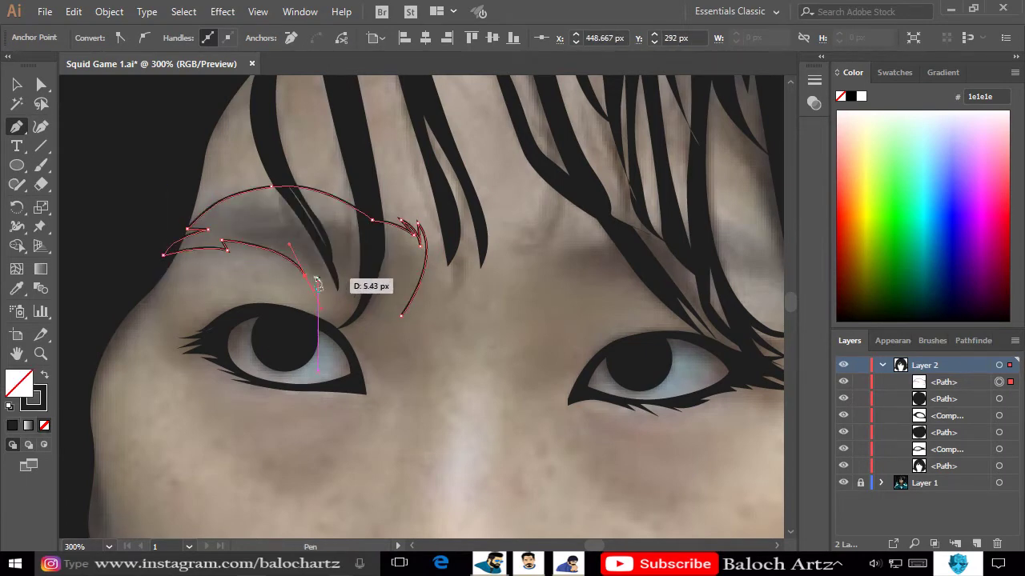
{"action": "left_click_drag", "start_coordinate": [341, 305], "coordinate": [383, 320]}
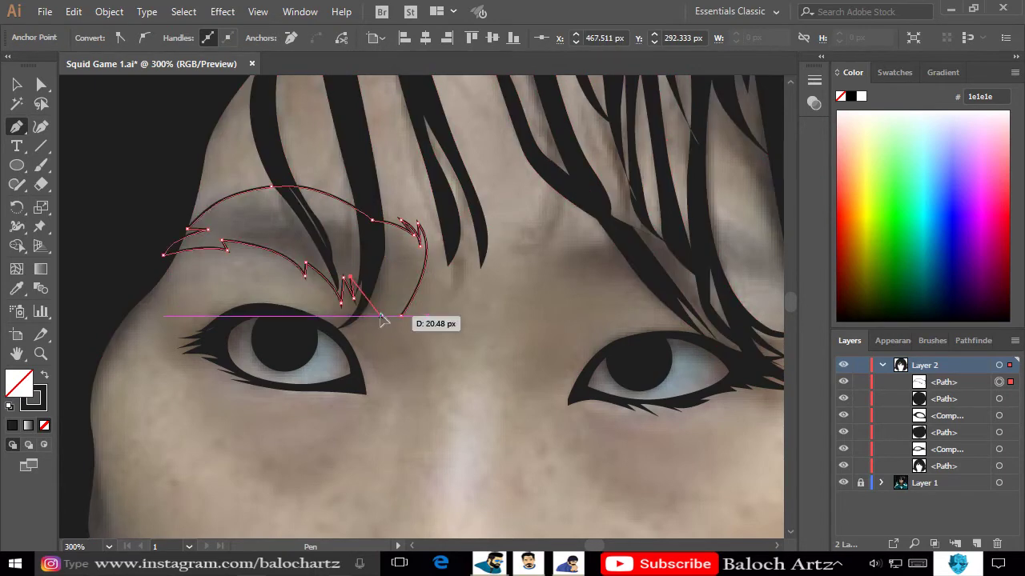
{"action": "left_click", "coordinate": [403, 323]}
{"action": "key", "text": "shift+x"}
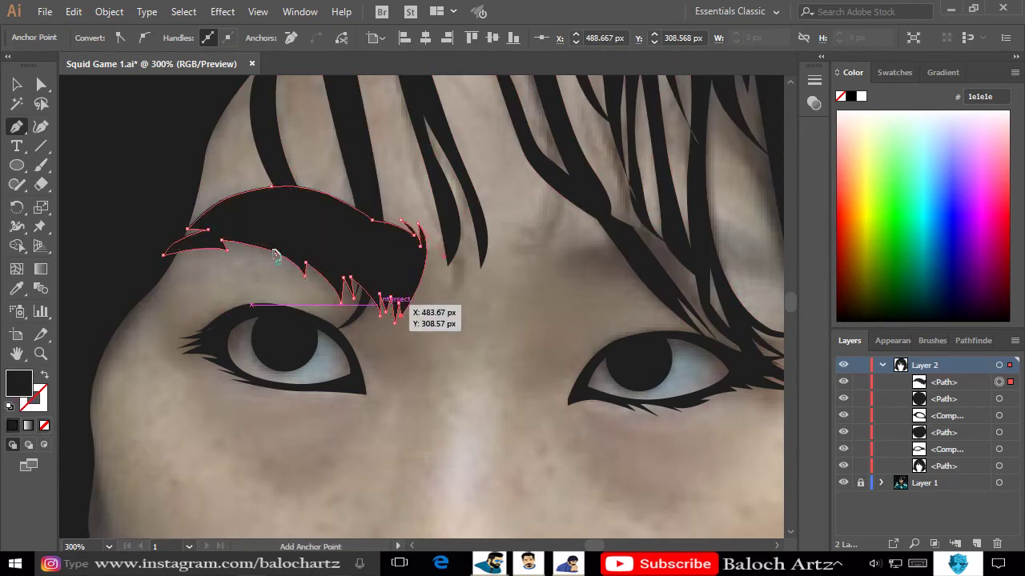
Reshape the left eyebrow's lower-left edge by moving its anchor points.
{"action": "key", "text": "v"}
{"action": "left_click", "coordinate": [486, 295]}
{"action": "key", "text": "a"}
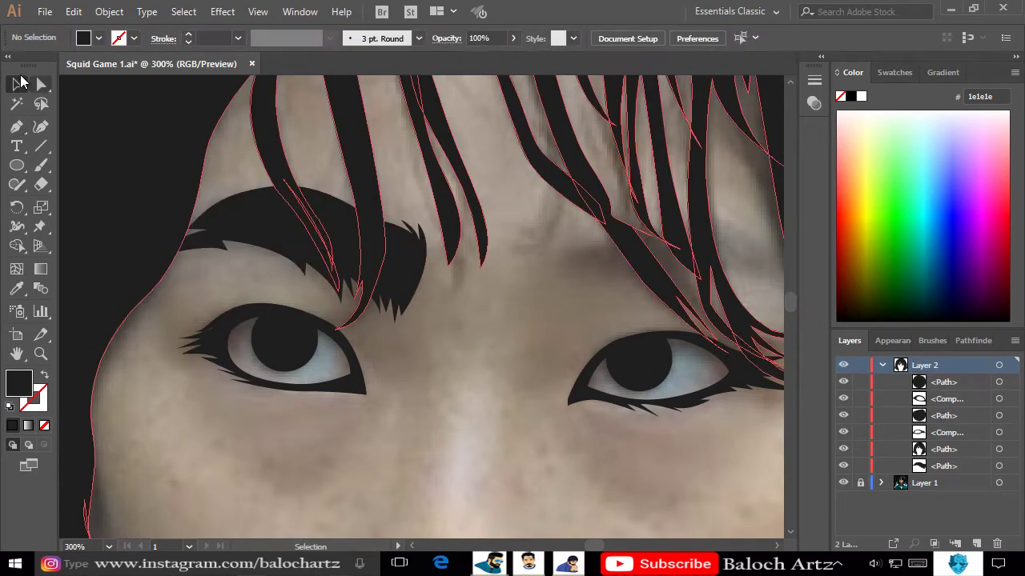
{"action": "left_click_drag", "start_coordinate": [196, 233], "coordinate": [245, 243]}
{"action": "left_click", "coordinate": [491, 286]}
{"action": "left_click", "coordinate": [293, 282]}
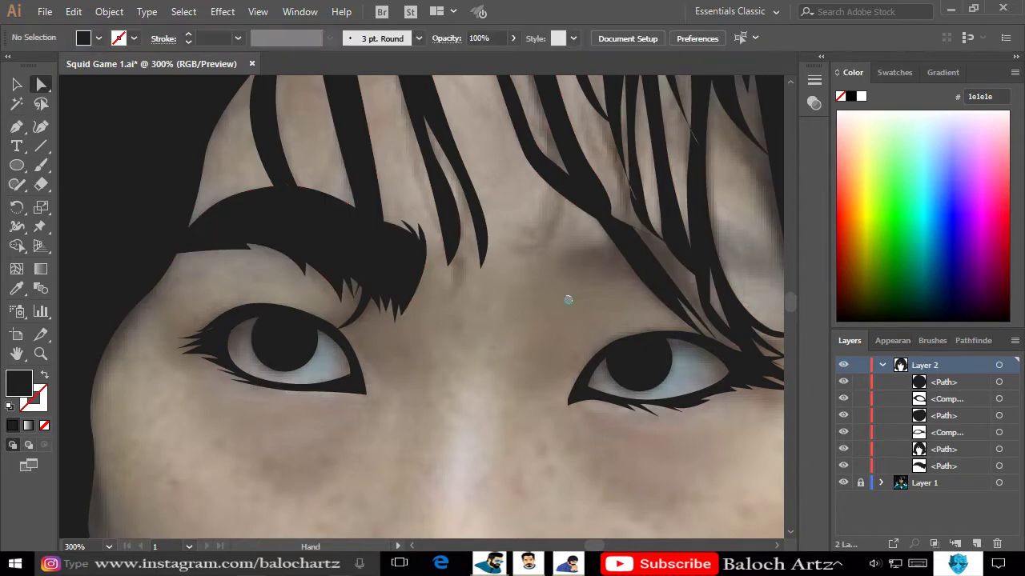
Trace the right eyebrow as a closed black shape with a zigzag lower edge.
{"action": "left_click_drag", "start_coordinate": [480, 280], "coordinate": [281, 312]}
{"action": "key", "text": "p"}
{"action": "left_click", "coordinate": [331, 293]}
{"action": "mouse_move", "coordinate": [392, 256]}
{"action": "left_mouse_down"}
{"action": "mouse_move", "coordinate": [434, 250]}
{"action": "mouse_move", "coordinate": [531, 269]}
{"action": "mouse_move", "coordinate": [598, 309]}
{"action": "mouse_move", "coordinate": [541, 312]}
{"action": "left_mouse_up"}
{"action": "left_click", "coordinate": [558, 315]}
{"action": "key", "text": "shift+x"}
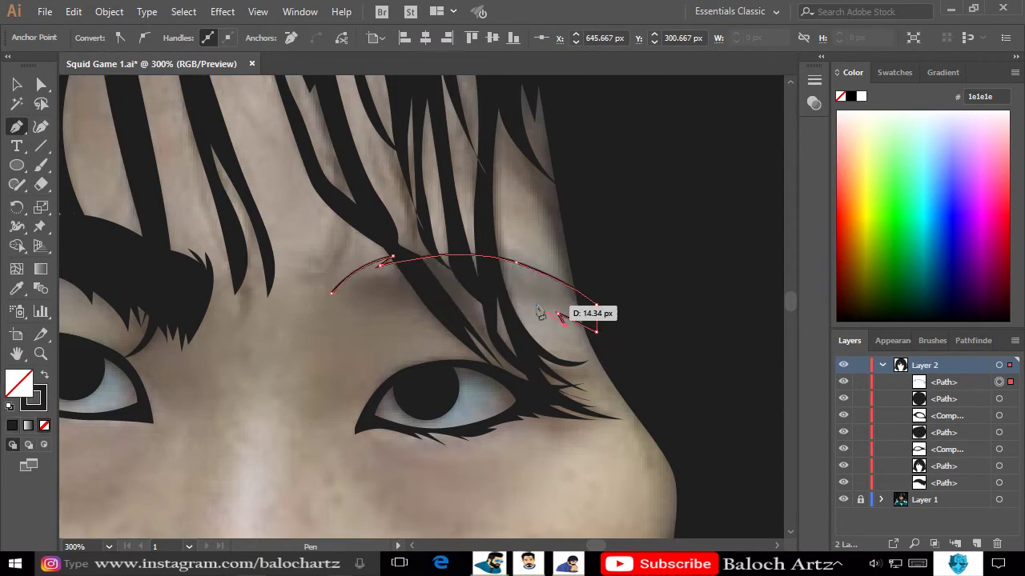
{"action": "left_click_drag", "start_coordinate": [441, 299], "coordinate": [392, 308]}
{"action": "left_click", "coordinate": [374, 306]}
{"action": "left_click", "coordinate": [363, 305]}
{"action": "left_click_drag", "start_coordinate": [330, 309], "coordinate": [328, 323]}
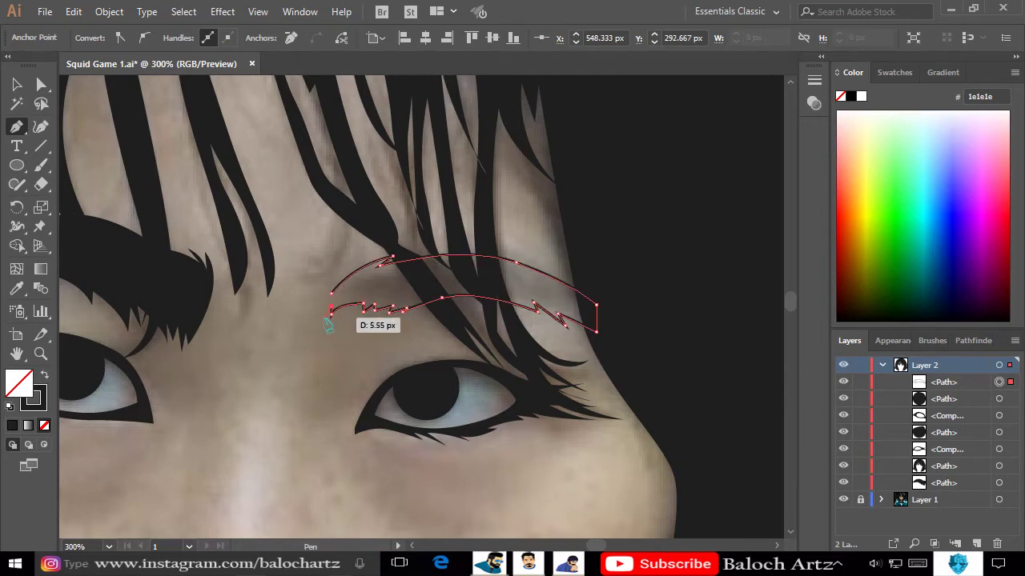
{"action": "left_click", "coordinate": [331, 293]}
{"action": "key", "text": "shift+x"}
{"action": "key", "text": "v"}
{"action": "left_click", "coordinate": [302, 358]}
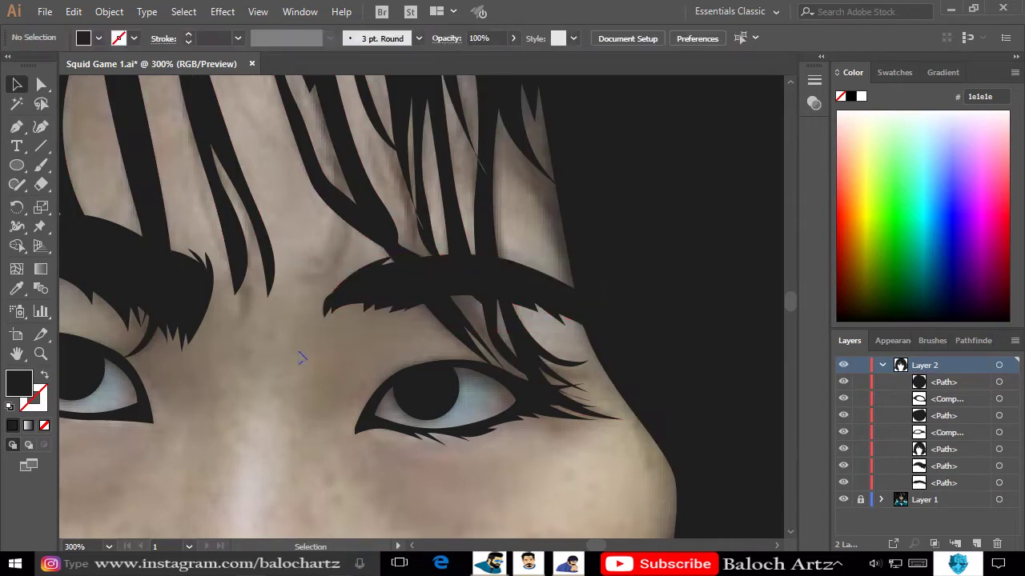
{"action": "key", "text": "ctrl+minus"}
{"action": "key", "text": "ctrl+minus"}
{"action": "key", "text": "ctrl+minus"}
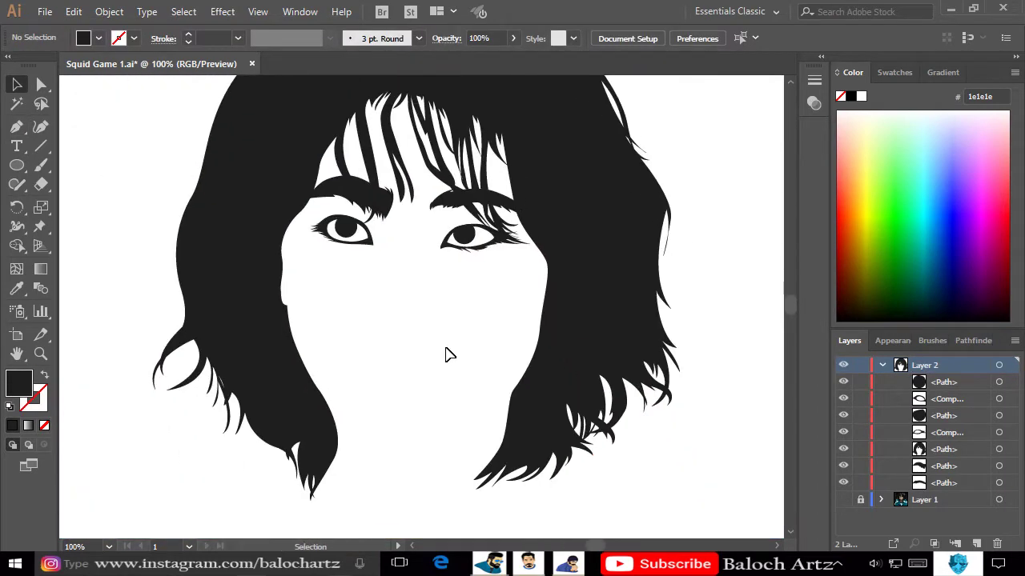
Draw the curved nostril lines and the nose underside curve as strokes over the photo.
{"action": "left_click", "coordinate": [881, 365]}
{"action": "left_click", "coordinate": [843, 381]}
{"action": "key", "text": "ctrl+plus"}
{"action": "key", "text": "ctrl+plus"}
{"action": "key", "text": "ctrl+plus"}
{"action": "key", "text": "p"}
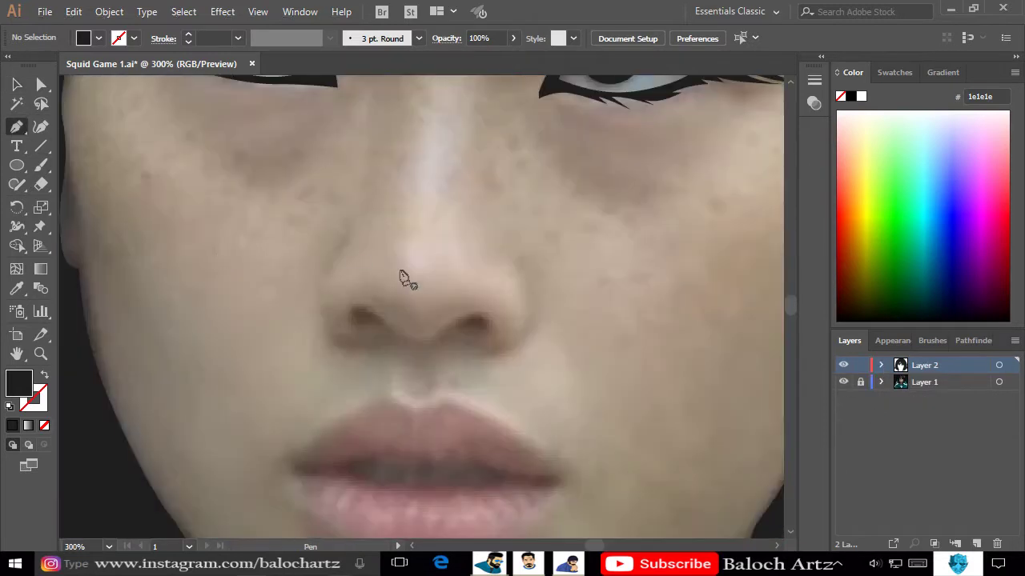
{"action": "key", "text": "ctrl+plus"}
{"action": "left_click", "coordinate": [558, 269]}
{"action": "left_click_drag", "start_coordinate": [520, 383], "coordinate": [408, 398]}
{"action": "left_click", "coordinate": [558, 270]}
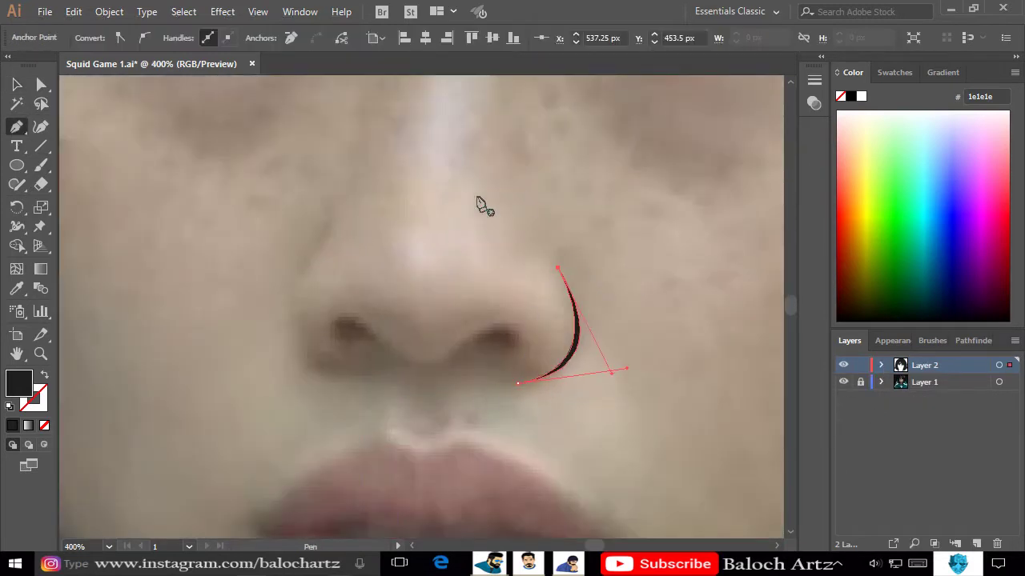
{"action": "left_click", "coordinate": [324, 241]}
{"action": "left_click_drag", "start_coordinate": [360, 372], "coordinate": [486, 398]}
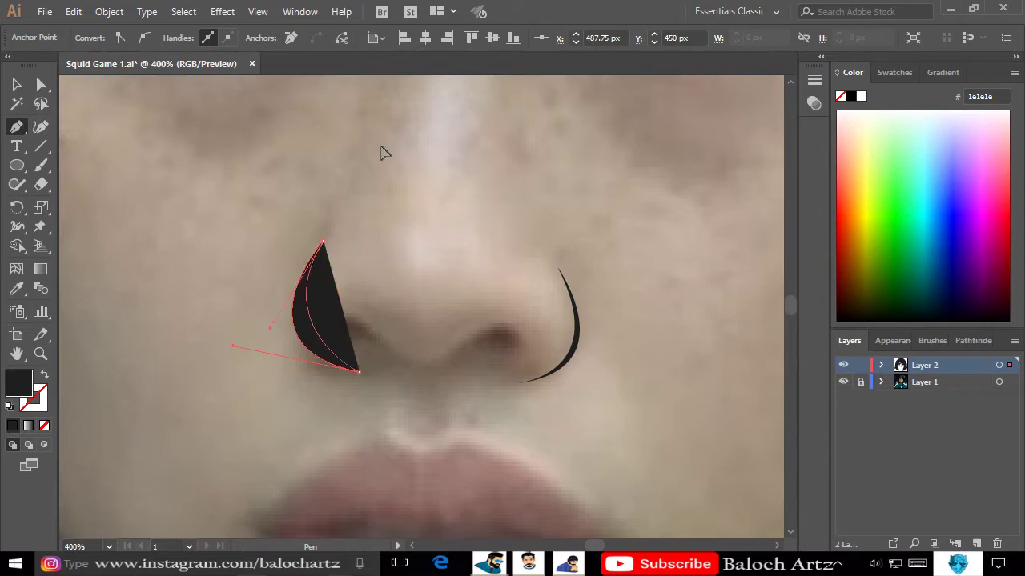
{"action": "left_click_drag", "start_coordinate": [449, 368], "coordinate": [437, 394]}
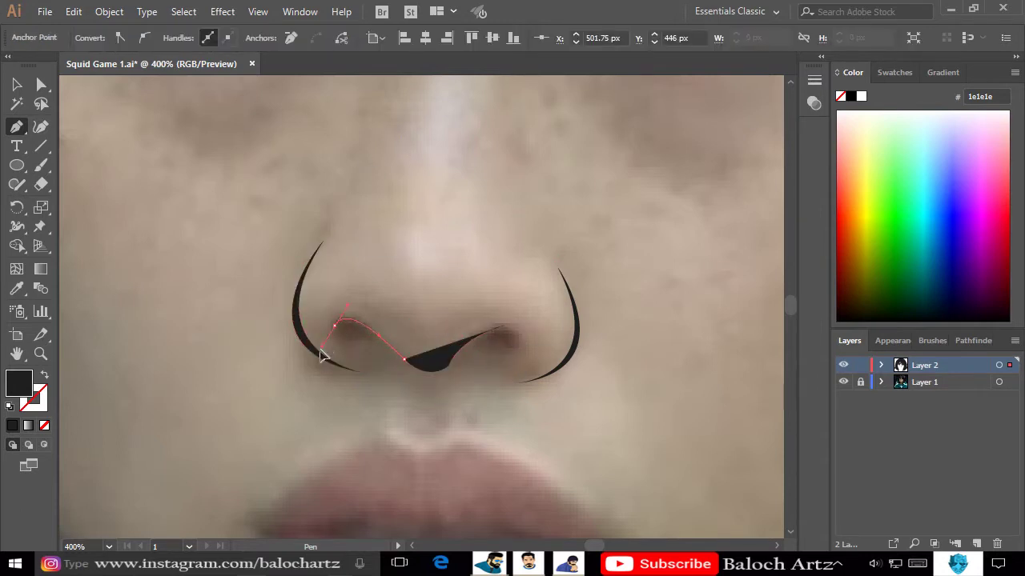
{"action": "left_click_drag", "start_coordinate": [333, 324], "coordinate": [145, 140]}
{"action": "key", "text": "shift+x"}
Adjust the nose underside curve's right end and bottom anchors.
{"action": "scroll", "coordinate": [308, 302], "scroll_direction": "up", "scroll_amount": 3}
{"action": "scroll", "coordinate": [385, 380], "scroll_direction": "down", "scroll_amount": 2}
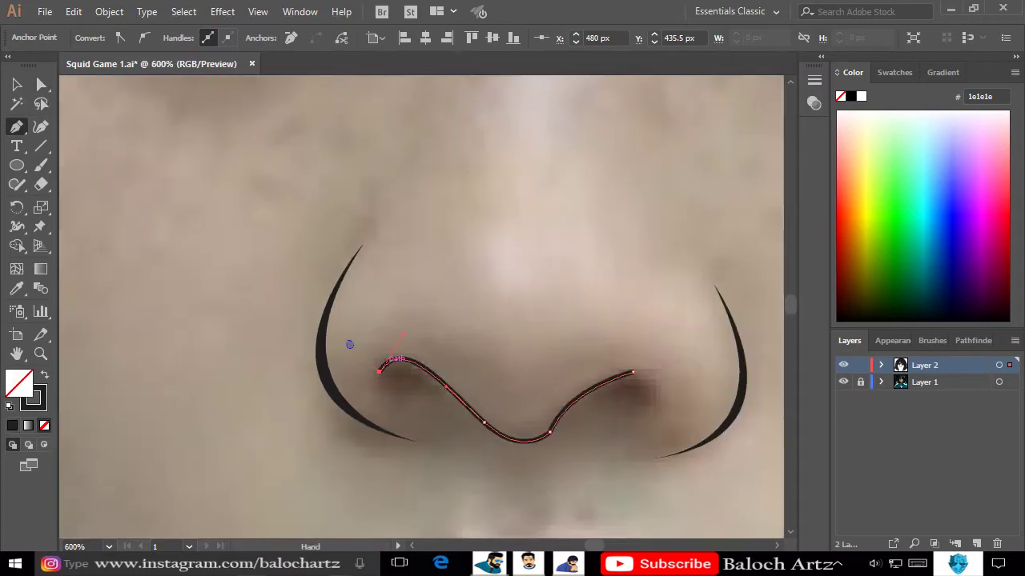
{"action": "key", "text": "a"}
{"action": "left_click_drag", "start_coordinate": [567, 341], "coordinate": [586, 350]}
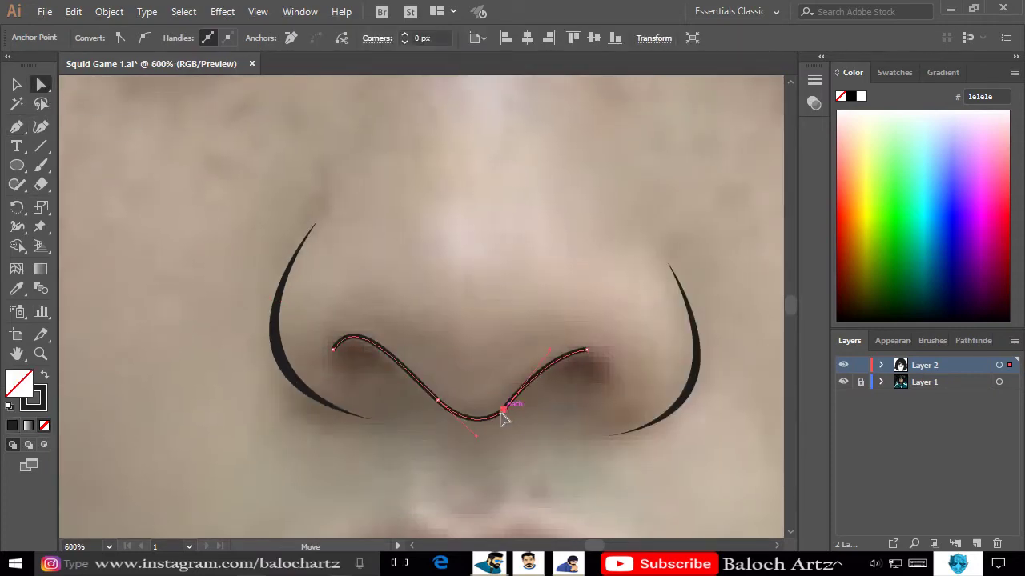
{"action": "left_click_drag", "start_coordinate": [475, 436], "coordinate": [469, 442]}
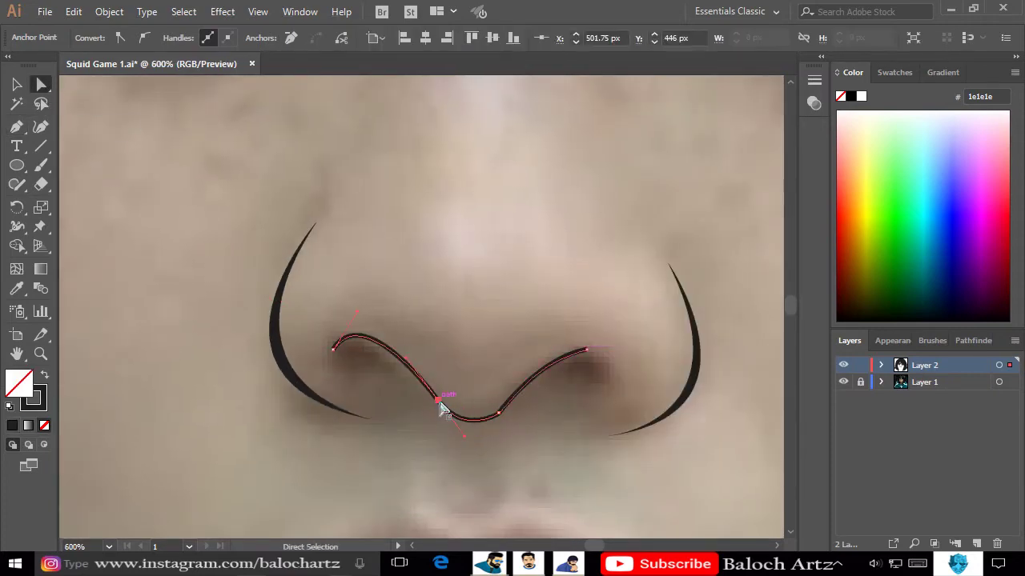
{"action": "left_click_drag", "start_coordinate": [442, 408], "coordinate": [487, 402]}
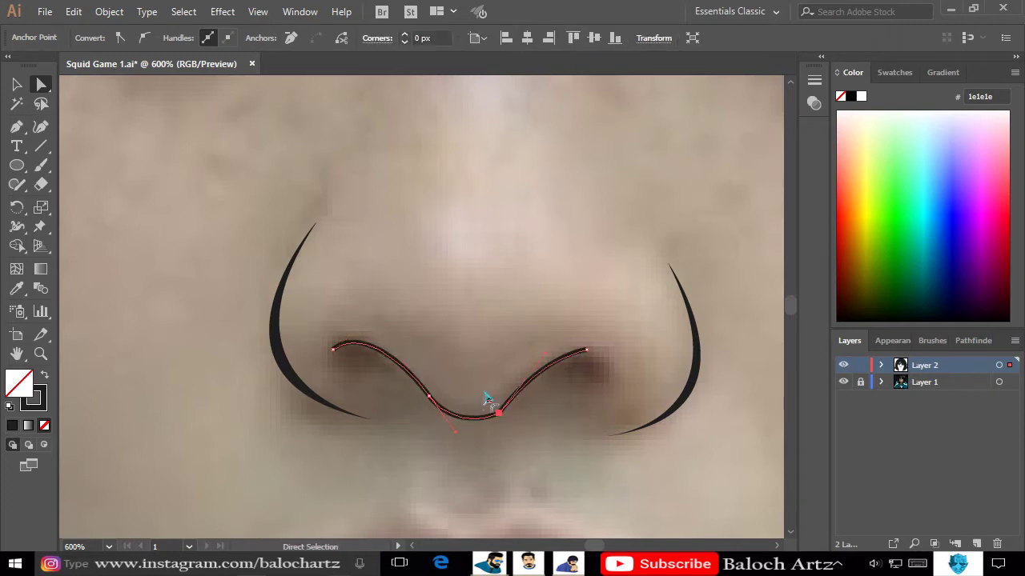
{"action": "left_click", "coordinate": [511, 410]}
Give the nose underside a tapered width profile and expand it into a filled shape.
{"action": "left_click", "coordinate": [496, 412]}
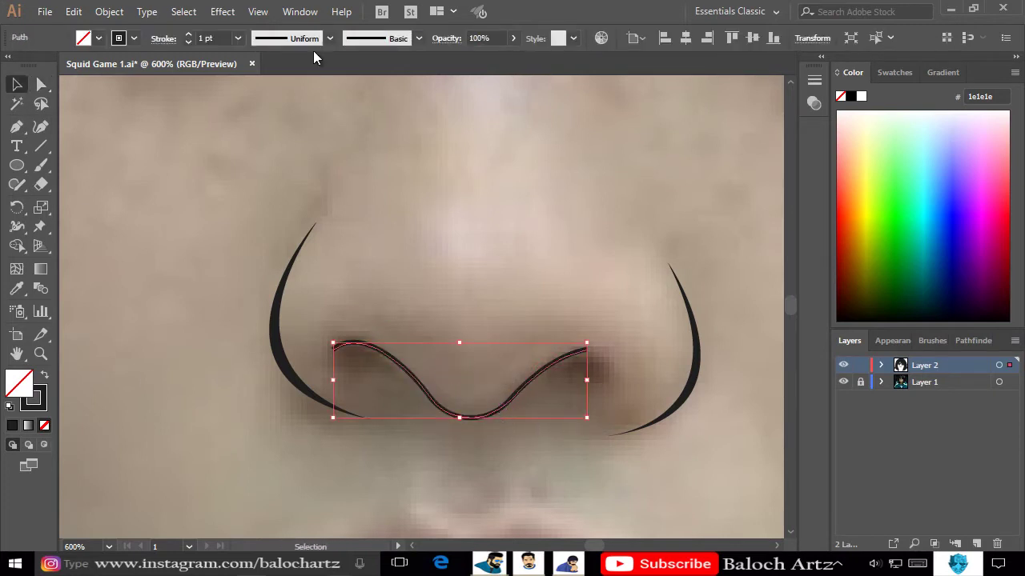
{"action": "left_click", "coordinate": [329, 38]}
{"action": "left_click", "coordinate": [281, 77]}
{"action": "left_click", "coordinate": [513, 229]}
{"action": "left_click", "coordinate": [470, 416]}
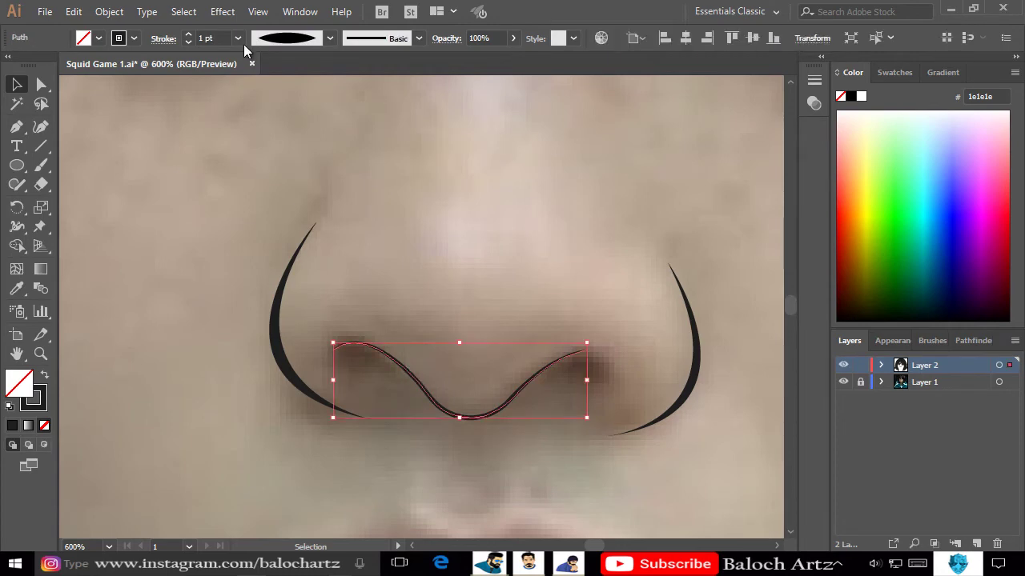
{"action": "left_click", "coordinate": [109, 11]}
{"action": "left_click", "coordinate": [200, 193]}
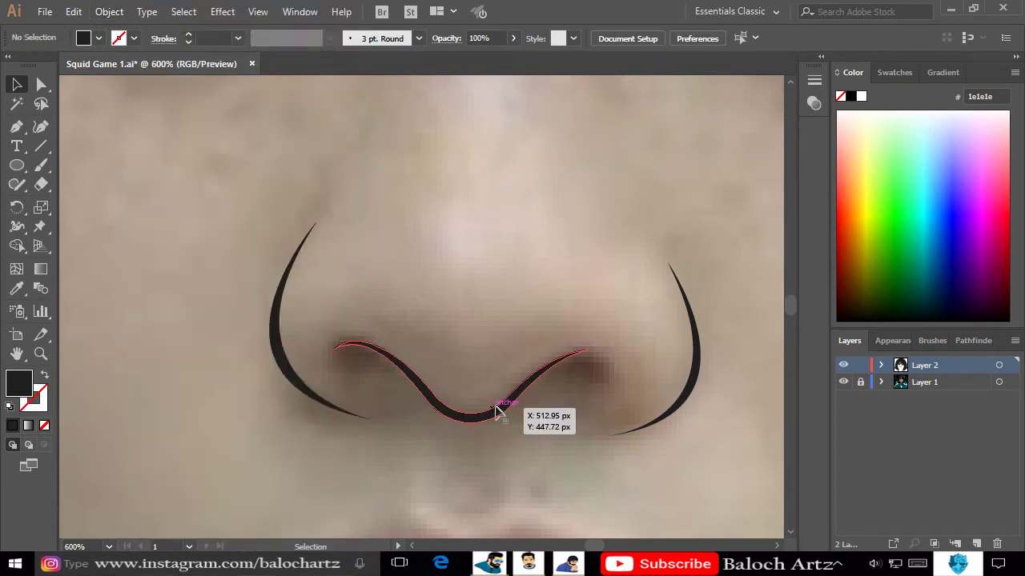
{"action": "key", "text": "ctrl+shift+F9"}
{"action": "left_click", "coordinate": [582, 393]}
Extend the nose shape into a right nostril lobe and refine its bottom edge and tip.
{"action": "key", "text": "p"}
{"action": "scroll", "coordinate": [580, 392], "scroll_direction": "up", "scroll_amount": 1}
{"action": "mouse_move", "coordinate": [583, 312]}
{"action": "left_mouse_down"}
{"action": "mouse_move", "coordinate": [513, 343]}
{"action": "mouse_move", "coordinate": [547, 387]}
{"action": "mouse_move", "coordinate": [482, 373]}
{"action": "left_mouse_up"}
{"action": "key", "text": "a"}
{"action": "left_click_drag", "start_coordinate": [560, 382], "coordinate": [528, 385]}
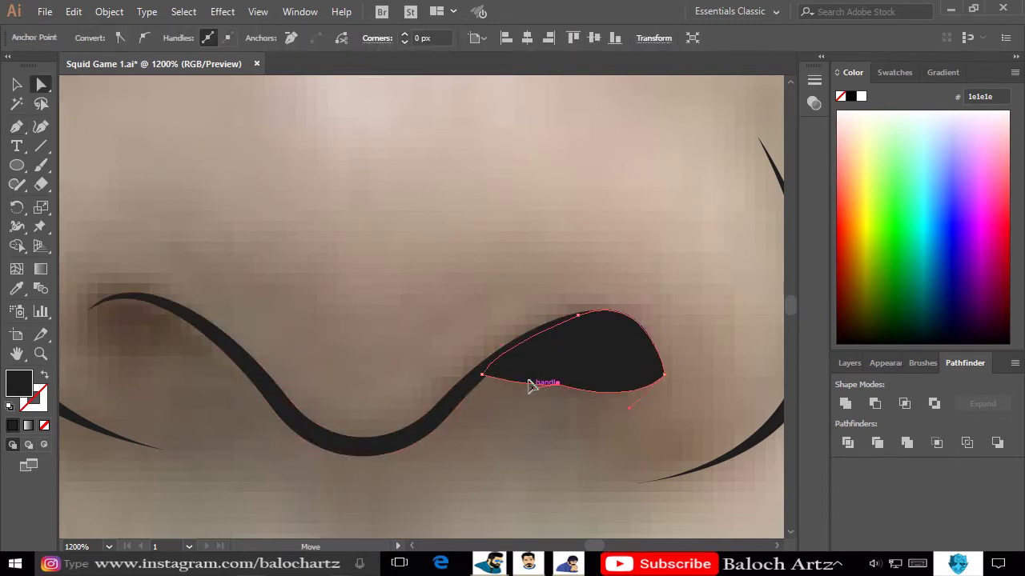
{"action": "left_click", "coordinate": [560, 411]}
{"action": "left_click_drag", "start_coordinate": [663, 373], "coordinate": [670, 377]}
{"action": "left_click", "coordinate": [686, 389]}
Draw the left nostril lobe as a filled shape at the curve's left end.
{"action": "left_click_drag", "start_coordinate": [298, 341], "coordinate": [491, 321]}
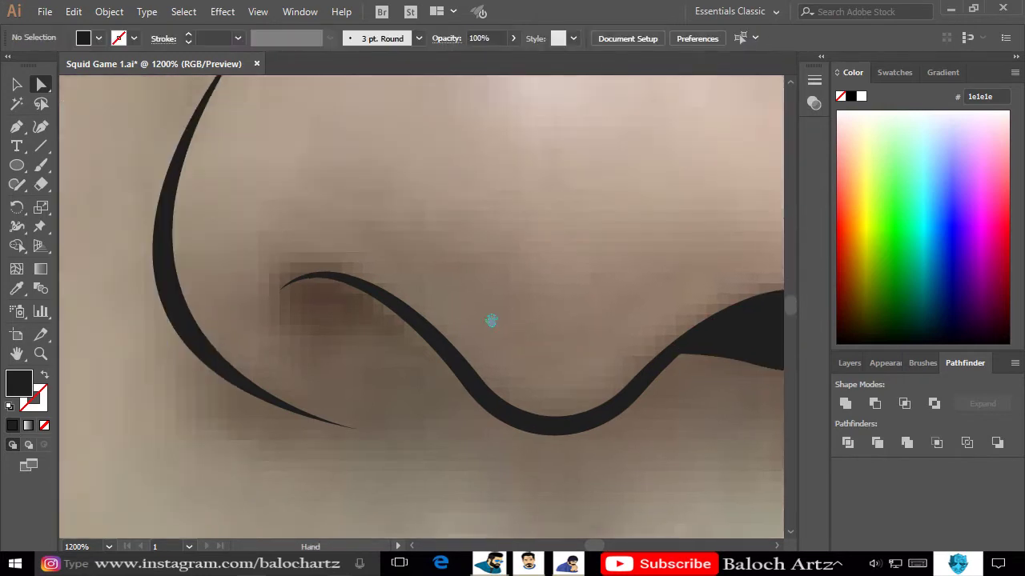
{"action": "key", "text": "p"}
{"action": "left_click_drag", "start_coordinate": [272, 288], "coordinate": [278, 294]}
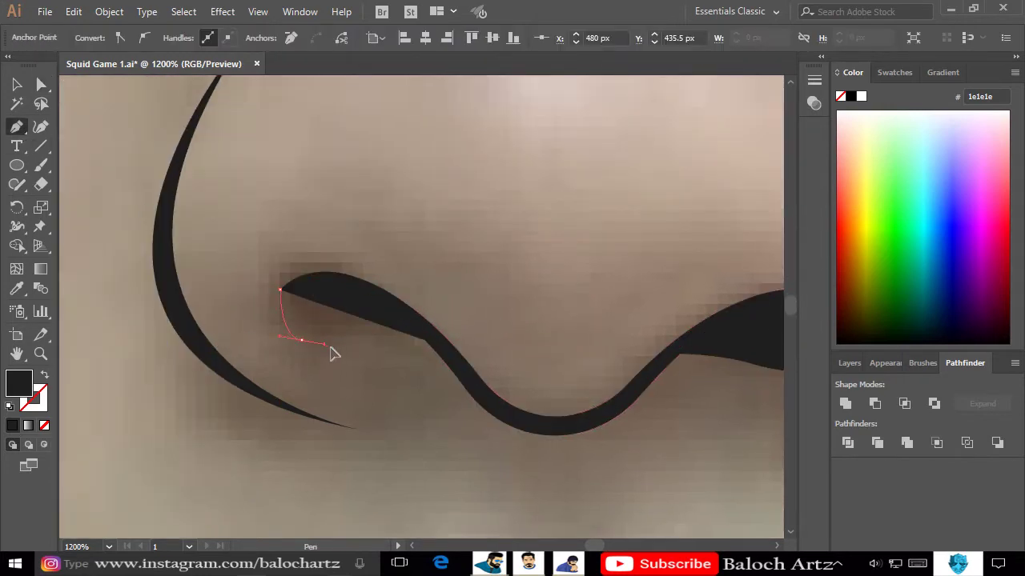
{"action": "left_click_drag", "start_coordinate": [424, 338], "coordinate": [430, 343]}
{"action": "key", "text": "v"}
{"action": "left_click", "coordinate": [491, 269]}
Zoom out and hide the reference photo layer to view the nose line art.
{"action": "key", "text": "ctrl+minus"}
{"action": "key", "text": "ctrl+minus"}
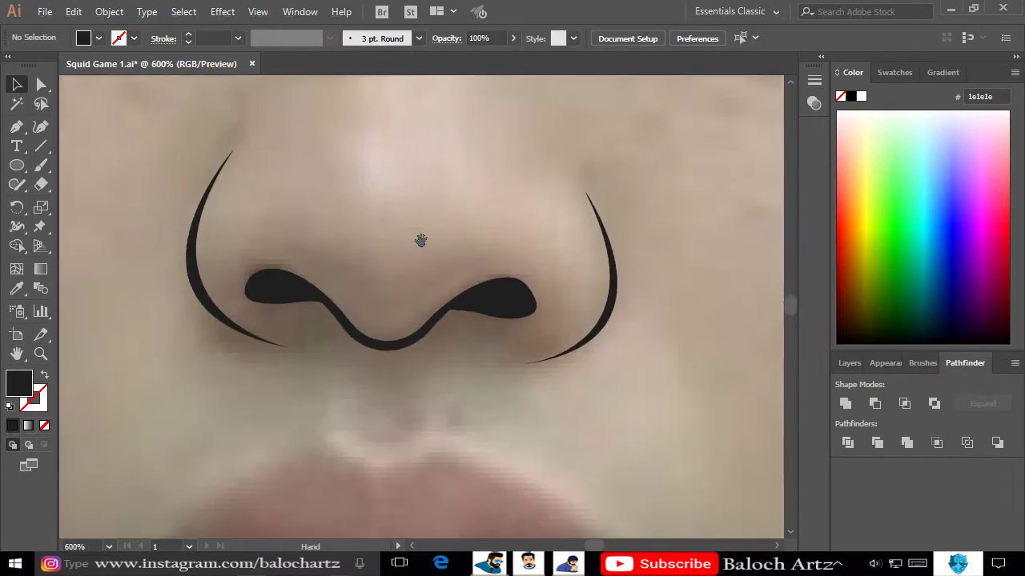
{"action": "key", "text": "ctrl+minus"}
{"action": "key", "text": "ctrl+minus"}
{"action": "key", "text": "ctrl+minus"}
{"action": "key", "text": "ctrl+minus"}
{"action": "key", "text": "ctrl+minus"}
{"action": "key", "text": "ctrl+minus"}
{"action": "left_click", "coordinate": [849, 363]}
{"action": "left_click", "coordinate": [843, 382]}
{"action": "key", "text": "ctrl+plus"}
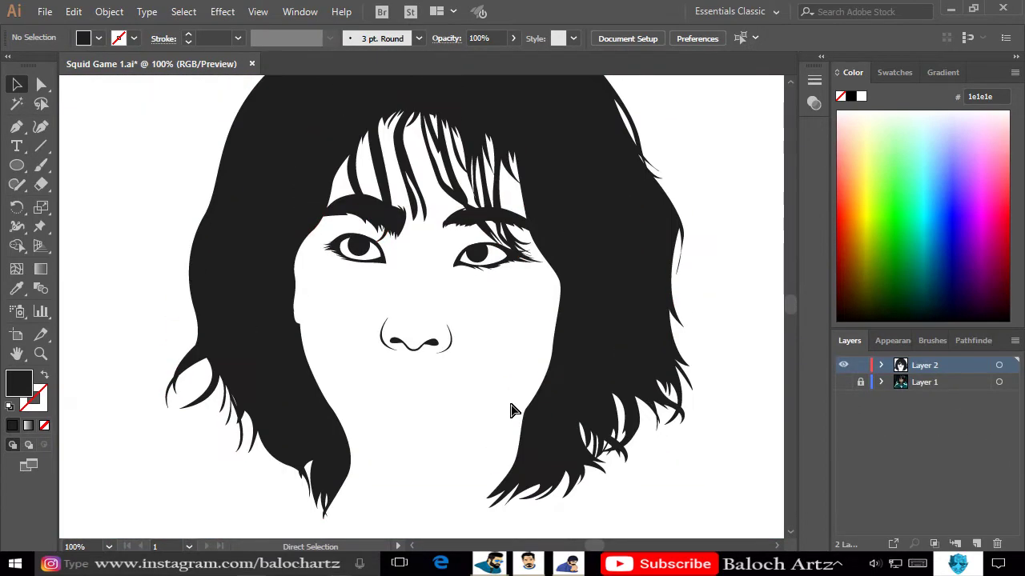
Show the photo, add a new layer, and trace the closed lip outline with the Pen tool.
{"action": "left_click", "coordinate": [843, 382]}
{"action": "left_click", "coordinate": [976, 544]}
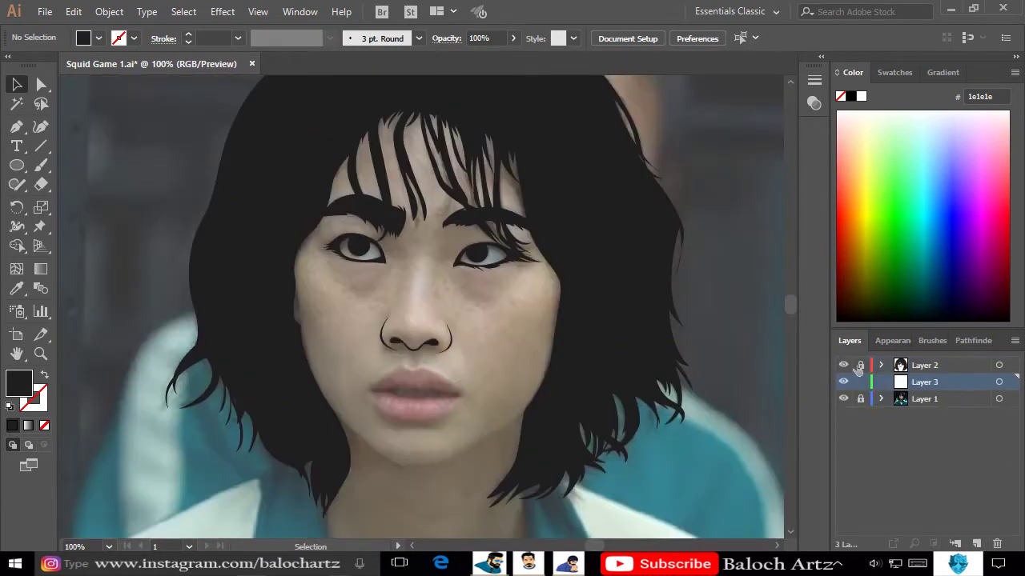
{"action": "left_click", "coordinate": [16, 127]}
{"action": "scroll", "coordinate": [389, 427], "scroll_direction": "up", "scroll_amount": 1}
{"action": "scroll", "coordinate": [335, 370], "scroll_direction": "up", "scroll_amount": 3}
{"action": "left_click", "coordinate": [318, 396]}
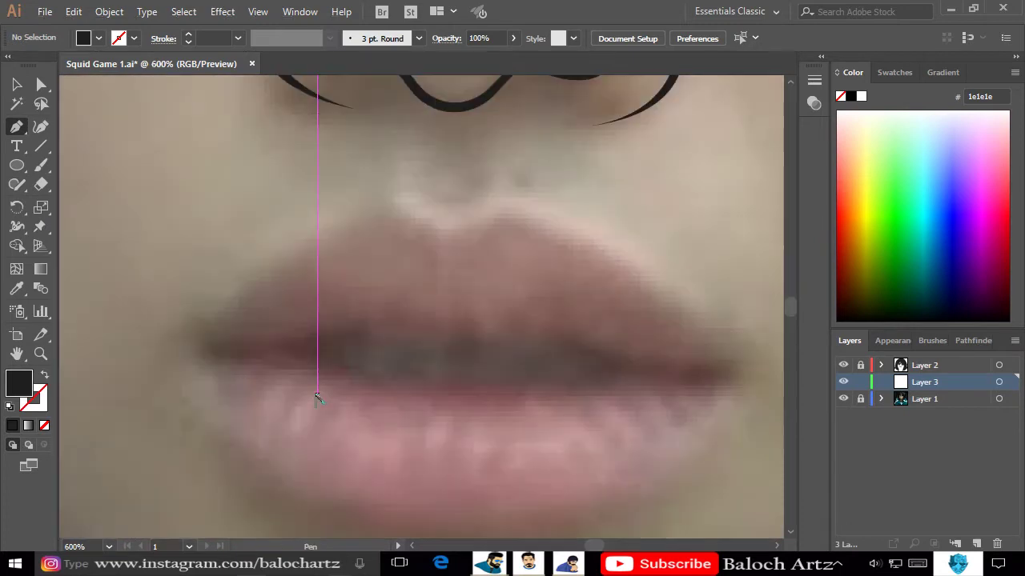
{"action": "mouse_move", "coordinate": [439, 264]}
{"action": "left_mouse_down"}
{"action": "mouse_move", "coordinate": [364, 268]}
{"action": "mouse_move", "coordinate": [389, 261]}
{"action": "left_mouse_up"}
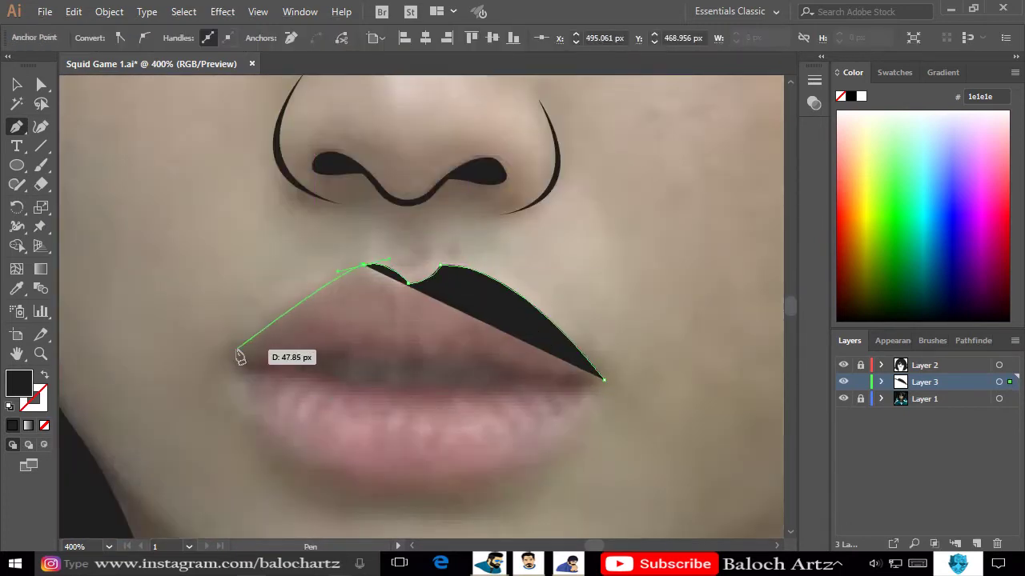
{"action": "mouse_move", "coordinate": [236, 350]}
{"action": "left_mouse_down"}
{"action": "mouse_move", "coordinate": [224, 376]}
{"action": "mouse_move", "coordinate": [295, 417]}
{"action": "left_mouse_up"}
{"action": "scroll", "coordinate": [241, 360], "scroll_direction": "down", "scroll_amount": 2}
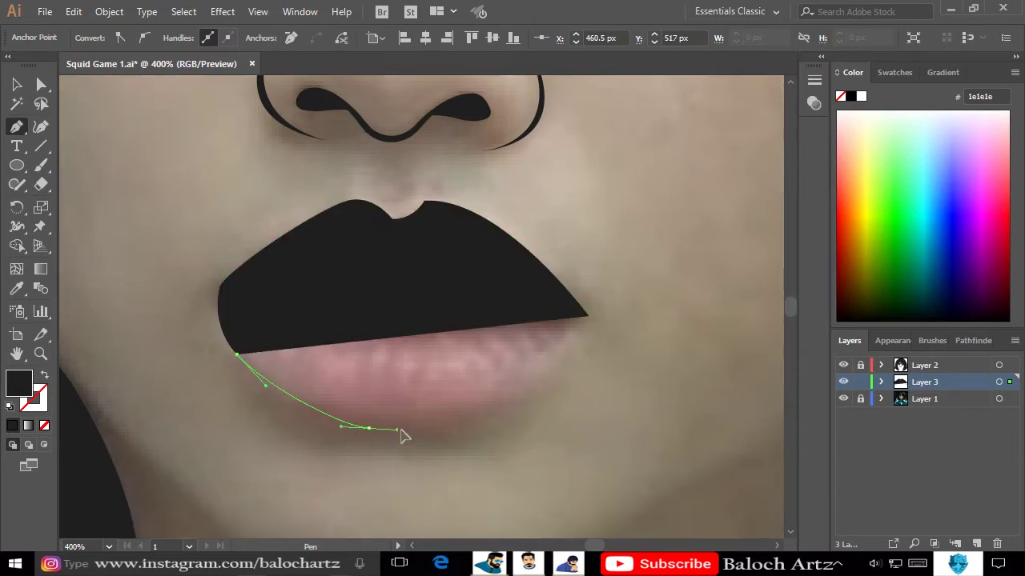
{"action": "left_click_drag", "start_coordinate": [369, 428], "coordinate": [398, 435]}
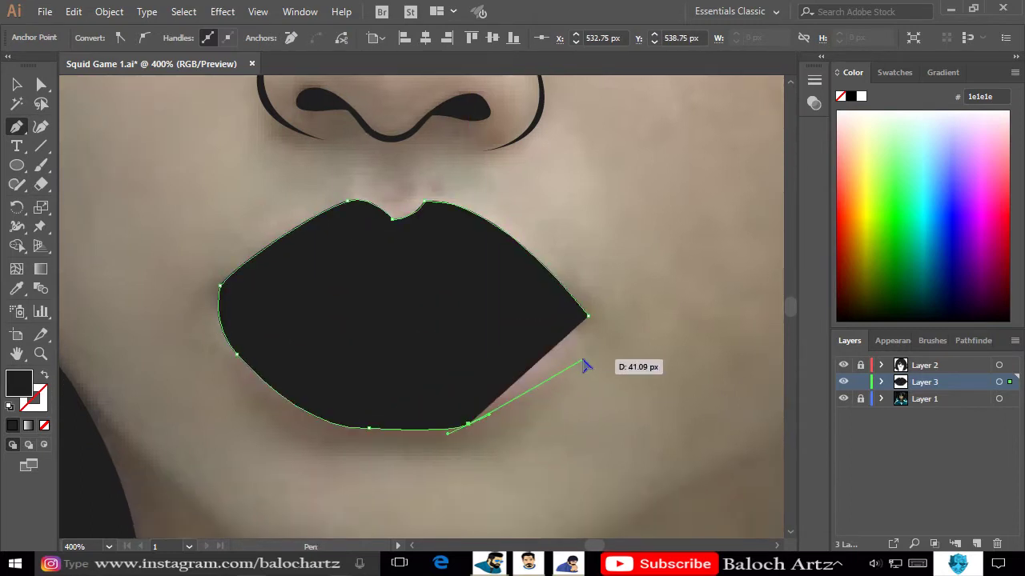
{"action": "left_click_drag", "start_coordinate": [442, 438], "coordinate": [436, 433]}
{"action": "left_click", "coordinate": [455, 426]}
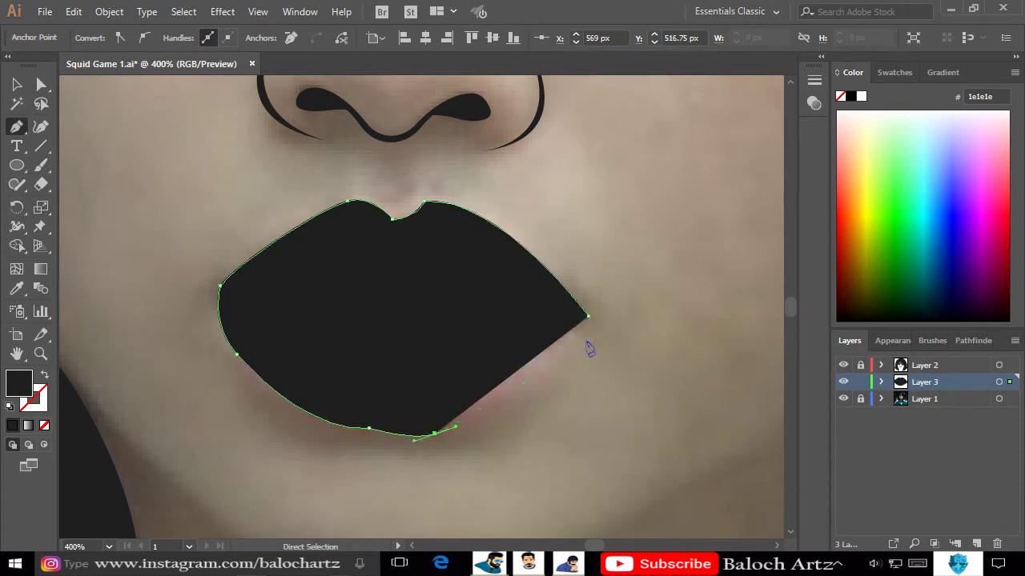
{"action": "left_click_drag", "start_coordinate": [589, 343], "coordinate": [594, 346]}
Refine the upper lip dip, lower lip curve and right corner, making the lips an unfilled outline.
{"action": "left_click", "coordinate": [41, 84]}
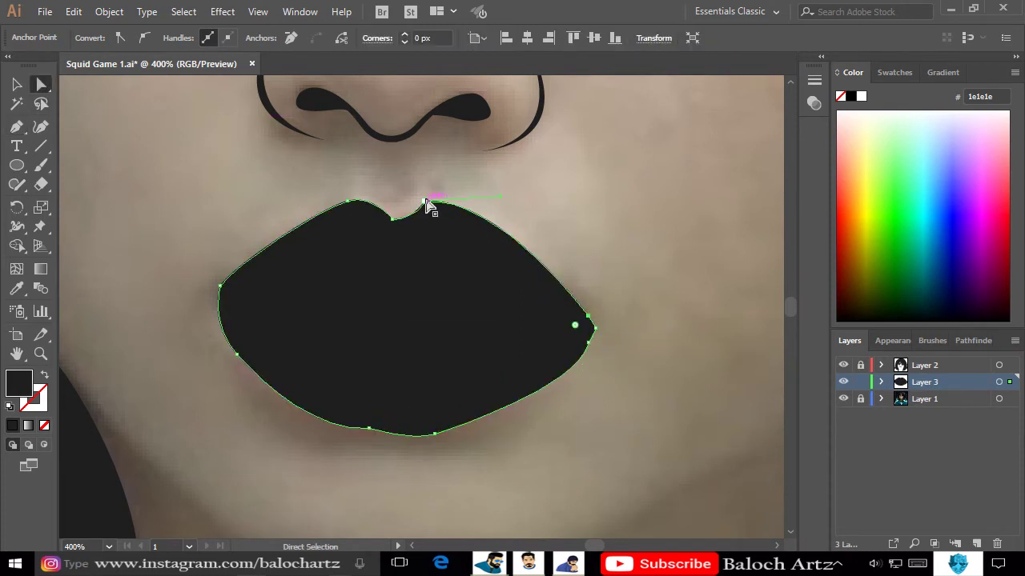
{"action": "mouse_move", "coordinate": [425, 201]}
{"action": "left_mouse_down"}
{"action": "mouse_move", "coordinate": [435, 220]}
{"action": "mouse_move", "coordinate": [398, 226]}
{"action": "mouse_move", "coordinate": [383, 212]}
{"action": "left_mouse_up"}
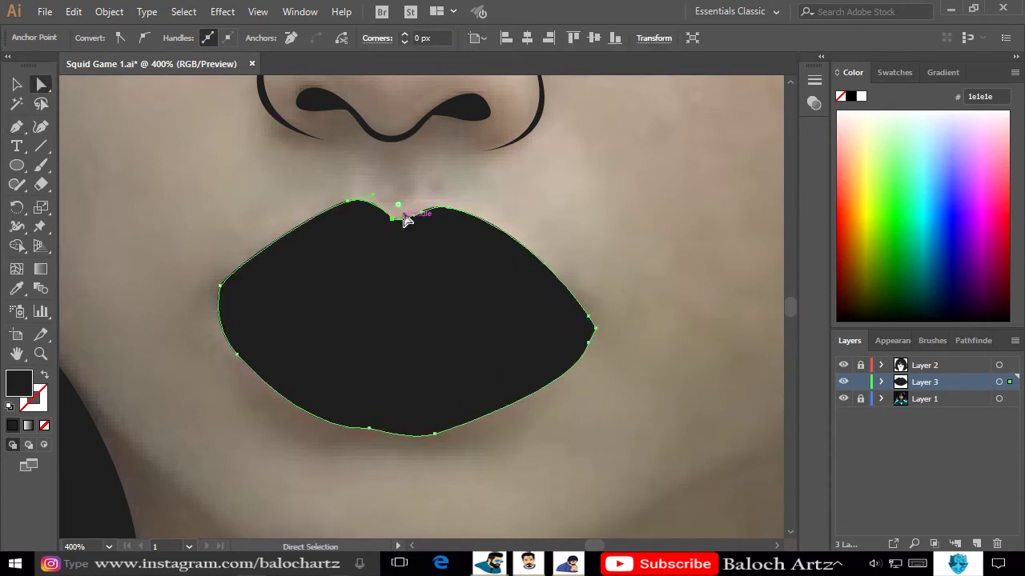
{"action": "left_click", "coordinate": [471, 166]}
{"action": "left_click", "coordinate": [425, 437]}
{"action": "mouse_move", "coordinate": [371, 434]}
{"action": "left_mouse_down"}
{"action": "mouse_move", "coordinate": [300, 439]}
{"action": "mouse_move", "coordinate": [459, 429]}
{"action": "mouse_move", "coordinate": [383, 432]}
{"action": "left_mouse_up"}
{"action": "key", "text": "shift+x"}
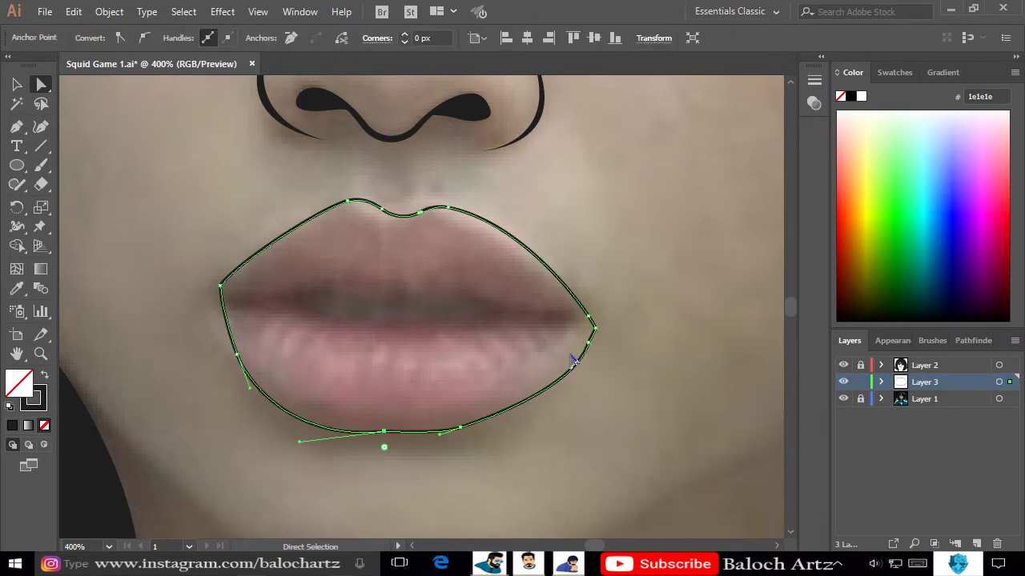
{"action": "left_click_drag", "start_coordinate": [588, 343], "coordinate": [596, 330]}
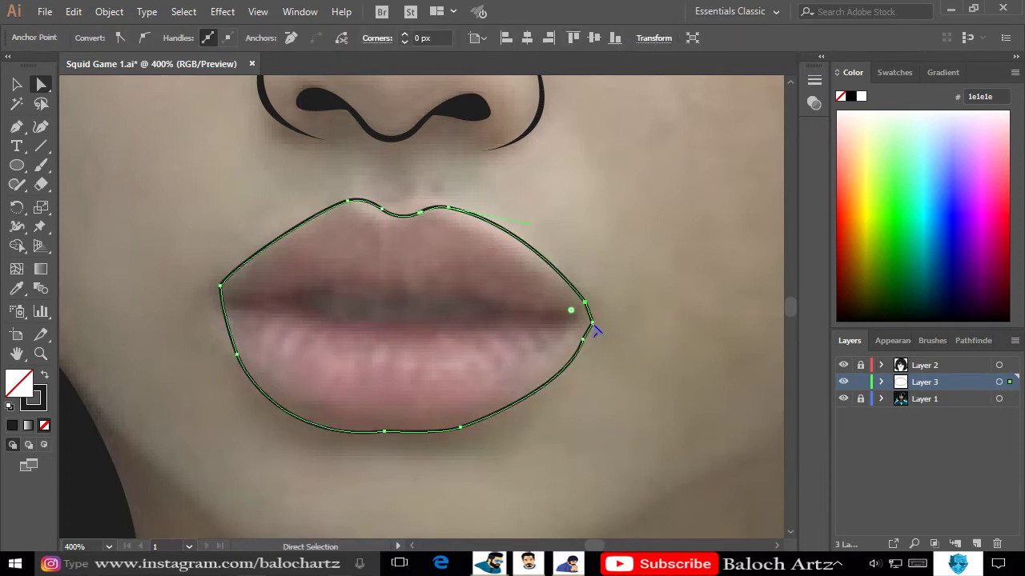
{"action": "left_click", "coordinate": [354, 356]}
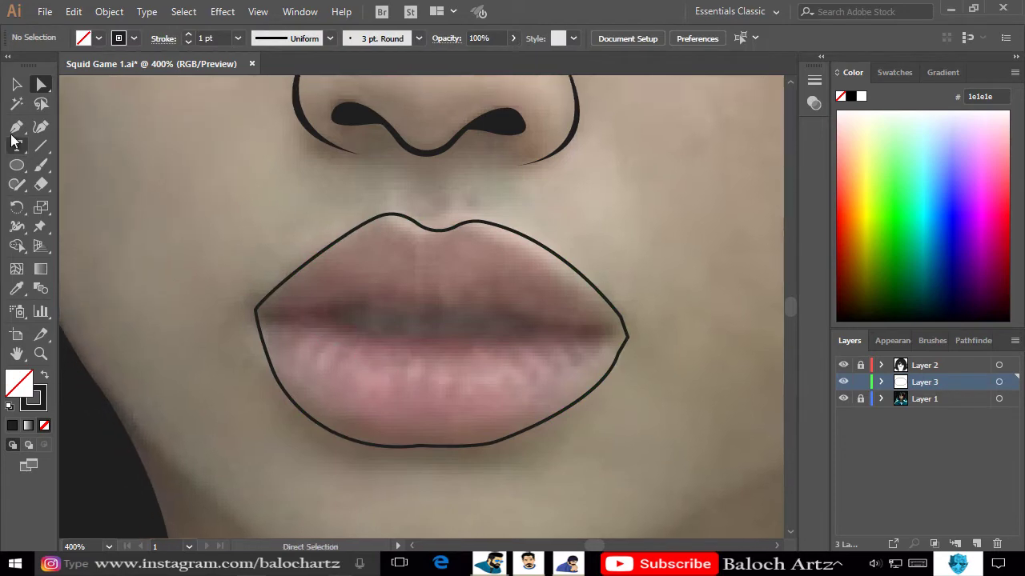
Trace the jagged upper mouth line from the right corner to the left corner.
{"action": "left_click", "coordinate": [16, 127]}
{"action": "scroll", "coordinate": [380, 330], "scroll_direction": "up", "scroll_amount": 1}
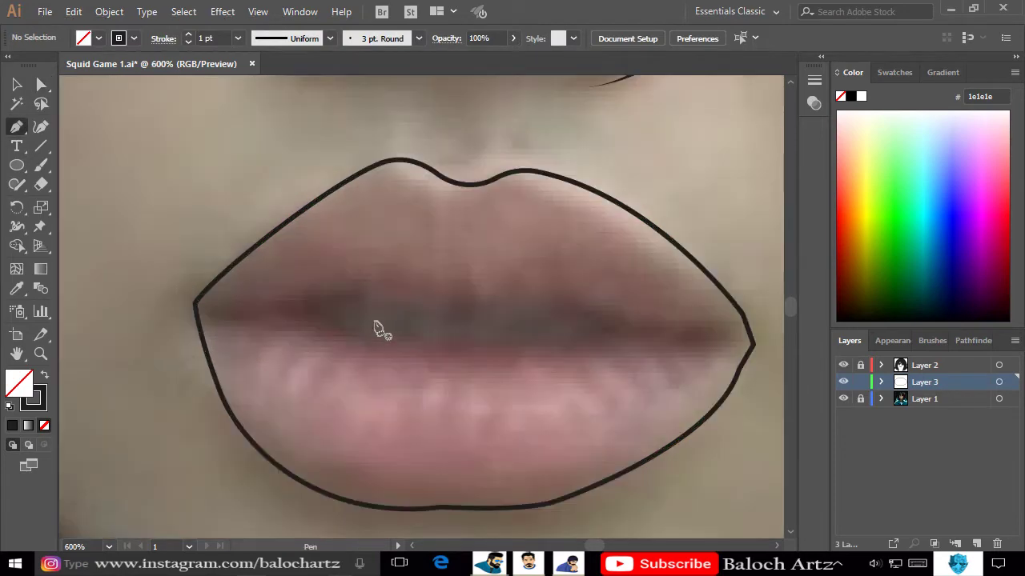
{"action": "left_click", "coordinate": [715, 326]}
{"action": "mouse_move", "coordinate": [653, 327]}
{"action": "left_mouse_down"}
{"action": "mouse_move", "coordinate": [638, 310]}
{"action": "mouse_move", "coordinate": [612, 317]}
{"action": "left_mouse_up"}
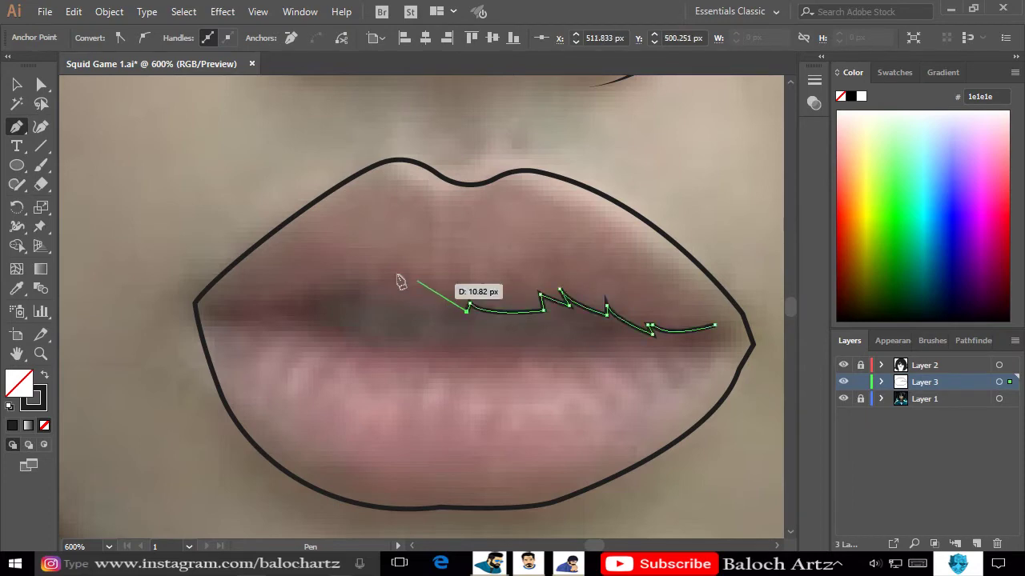
{"action": "mouse_move", "coordinate": [365, 281]}
{"action": "left_mouse_down"}
{"action": "mouse_move", "coordinate": [374, 293]}
{"action": "mouse_move", "coordinate": [308, 316]}
{"action": "left_mouse_up"}
{"action": "left_click_drag", "start_coordinate": [196, 302], "coordinate": [307, 336]}
Add zig-zag spikes along the lower mouth line and close the mouth-gap shape.
{"action": "left_click", "coordinate": [286, 367]}
{"action": "left_click", "coordinate": [320, 339]}
{"action": "left_click", "coordinate": [351, 341]}
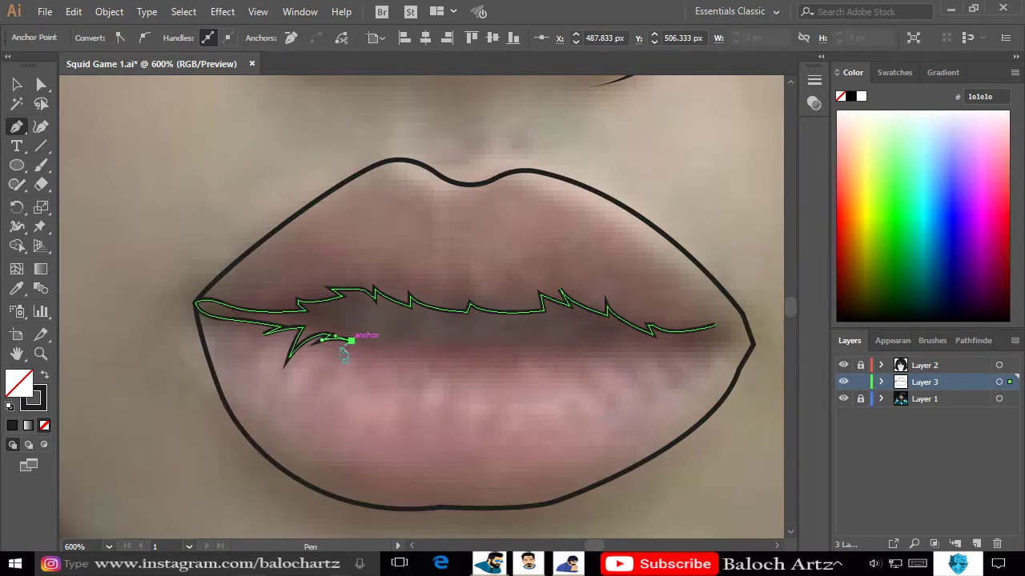
{"action": "left_click", "coordinate": [364, 358]}
{"action": "left_click", "coordinate": [392, 352]}
{"action": "left_click", "coordinate": [423, 343]}
{"action": "left_click_drag", "start_coordinate": [458, 369], "coordinate": [463, 388]}
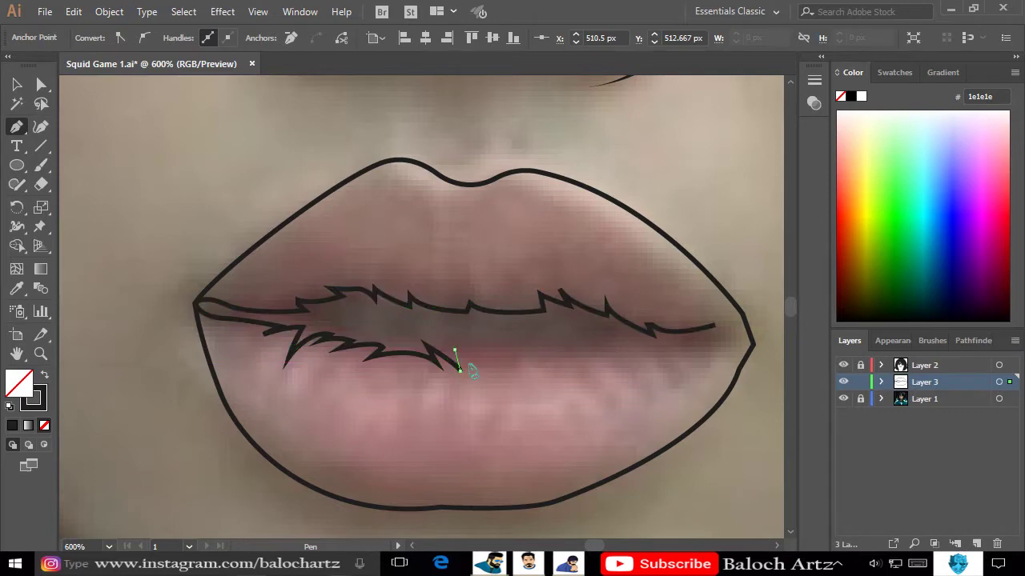
{"action": "left_click", "coordinate": [484, 350]}
{"action": "left_click", "coordinate": [507, 373]}
{"action": "left_click", "coordinate": [516, 354]}
{"action": "left_click", "coordinate": [544, 363]}
{"action": "left_click_drag", "start_coordinate": [600, 351], "coordinate": [606, 358]}
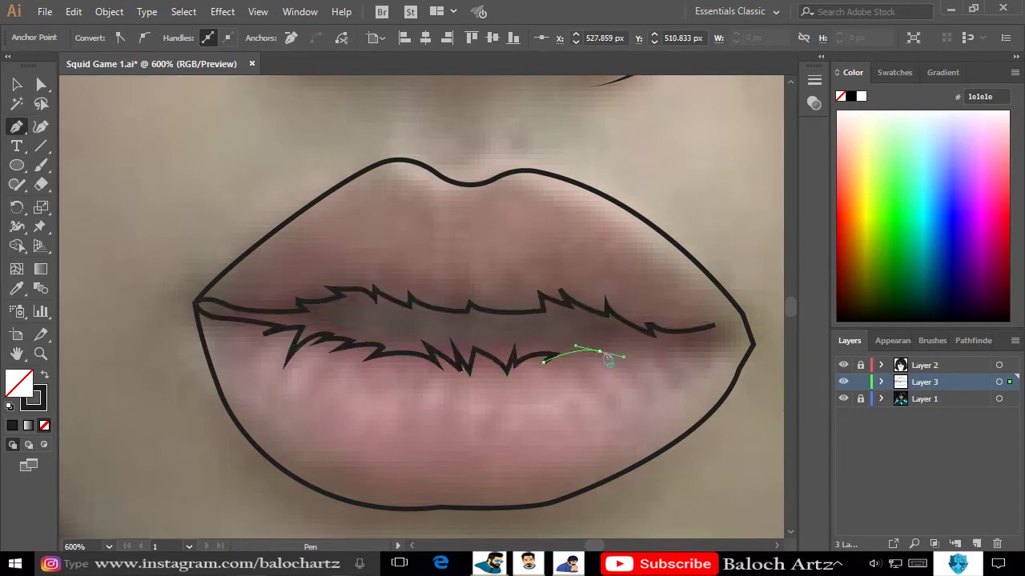
{"action": "left_click", "coordinate": [669, 362]}
{"action": "left_click", "coordinate": [667, 349]}
{"action": "left_click", "coordinate": [704, 352]}
{"action": "left_click_drag", "start_coordinate": [725, 347], "coordinate": [728, 346]}
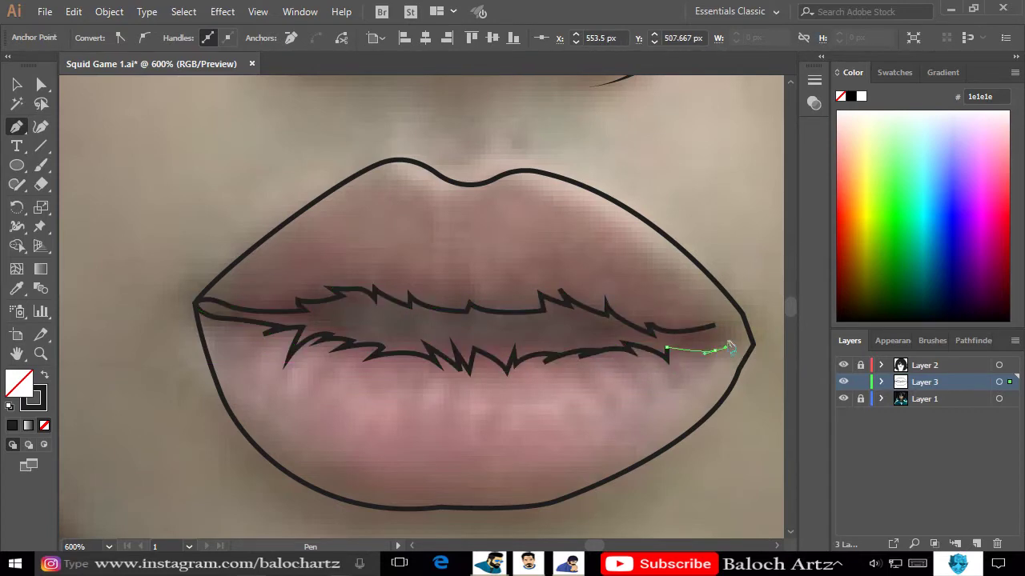
{"action": "left_click", "coordinate": [715, 327]}
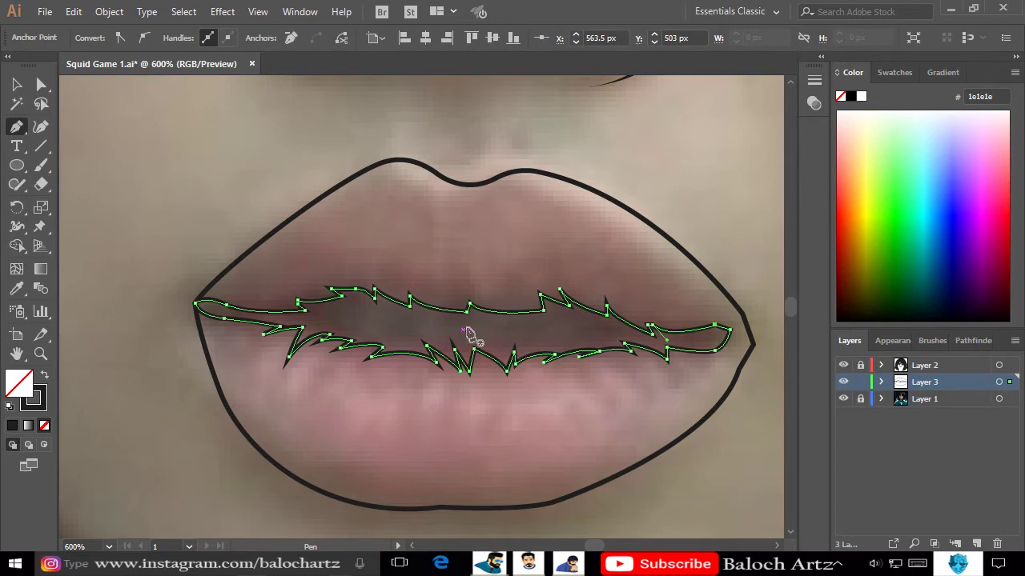
Draw a first inner line inside the mouth gap, running right to left.
{"action": "key", "text": "ctrl+plus"}
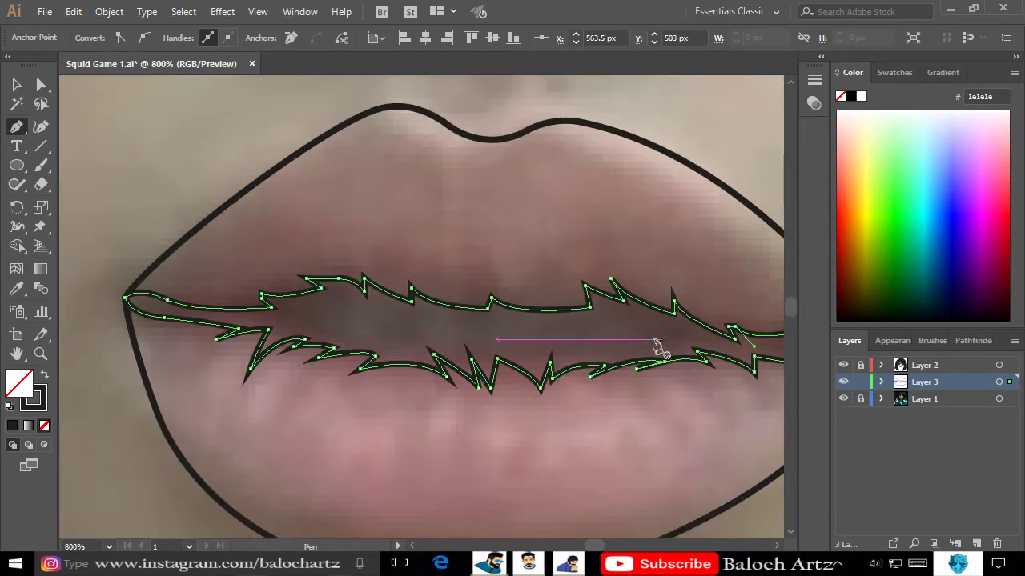
{"action": "mouse_move", "coordinate": [629, 338]}
{"action": "left_mouse_down"}
{"action": "mouse_move", "coordinate": [638, 322]}
{"action": "mouse_move", "coordinate": [605, 316]}
{"action": "left_mouse_up"}
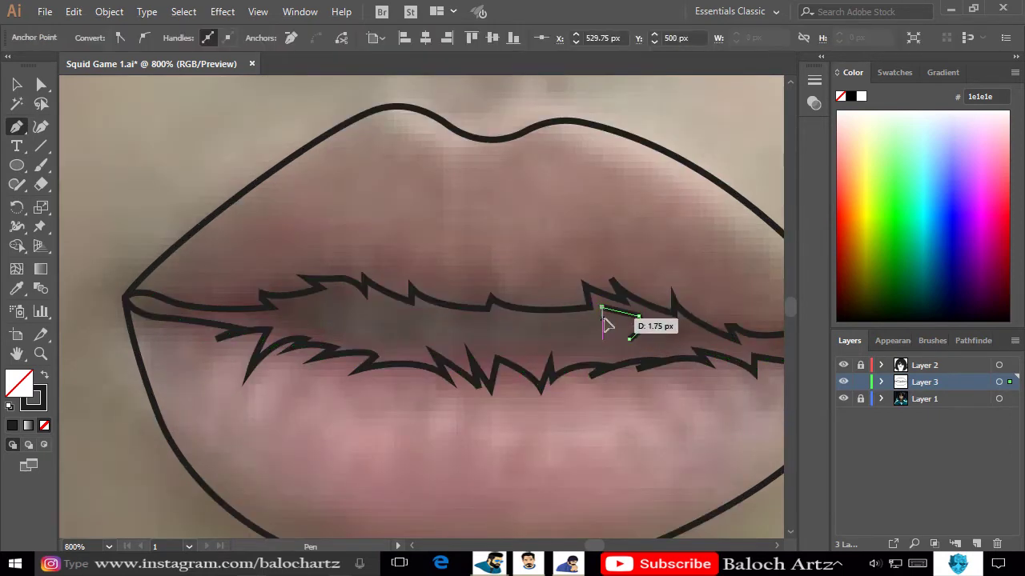
{"action": "left_click", "coordinate": [497, 314]}
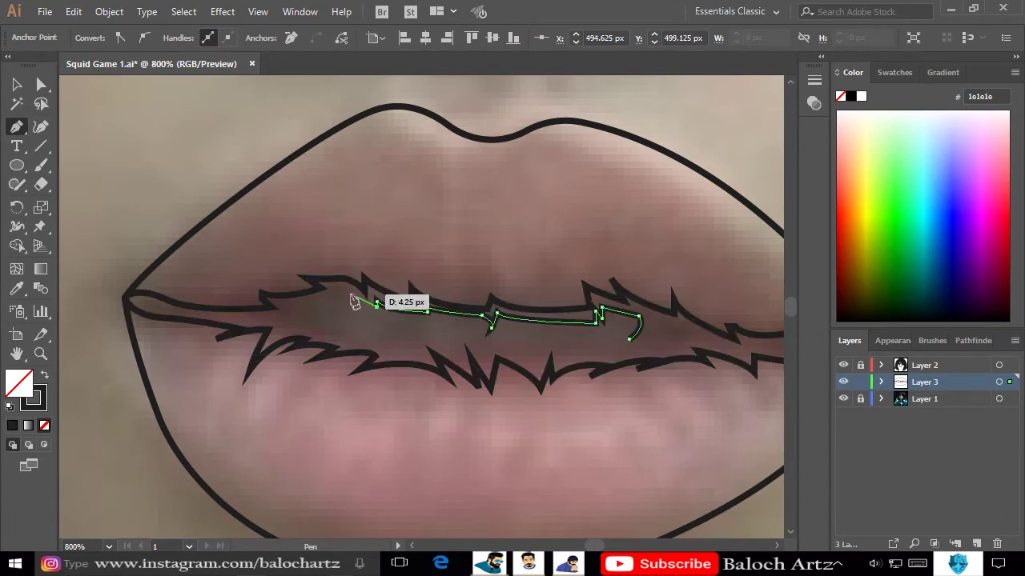
{"action": "mouse_move", "coordinate": [332, 289]}
{"action": "left_mouse_down"}
{"action": "mouse_move", "coordinate": [320, 319]}
{"action": "mouse_move", "coordinate": [333, 334]}
{"action": "left_mouse_up"}
{"action": "left_click", "coordinate": [285, 303]}
{"action": "left_click", "coordinate": [329, 328]}
Draw a second inner line along the gap's bottom edge, joining it to the right endpoint.
{"action": "left_click_drag", "start_coordinate": [389, 339], "coordinate": [478, 350]}
{"action": "left_click", "coordinate": [515, 343]}
{"action": "left_click", "coordinate": [553, 342]}
{"action": "left_click", "coordinate": [581, 343]}
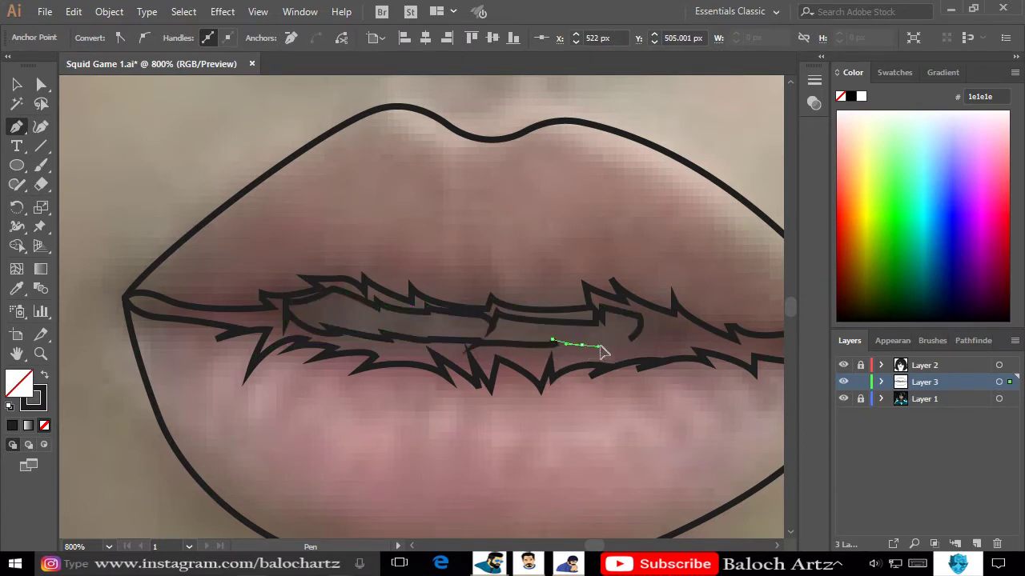
{"action": "left_click", "coordinate": [609, 344]}
{"action": "left_click_drag", "start_coordinate": [631, 339], "coordinate": [638, 350]}
{"action": "left_click", "coordinate": [17, 85]}
{"action": "left_click", "coordinate": [606, 435]}
Select the lip outline paths, swap stroke to fill, and merge the jagged pieces with Shape Builder.
{"action": "left_click_drag", "start_coordinate": [606, 435], "coordinate": [201, 279]}
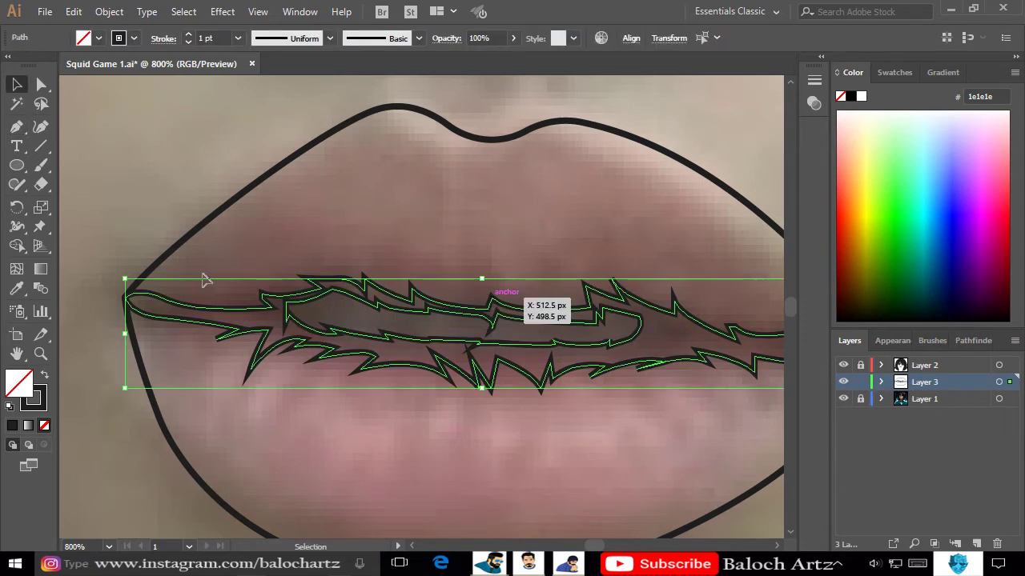
{"action": "key", "text": "shift+m"}
{"action": "key", "text": "shift+x"}
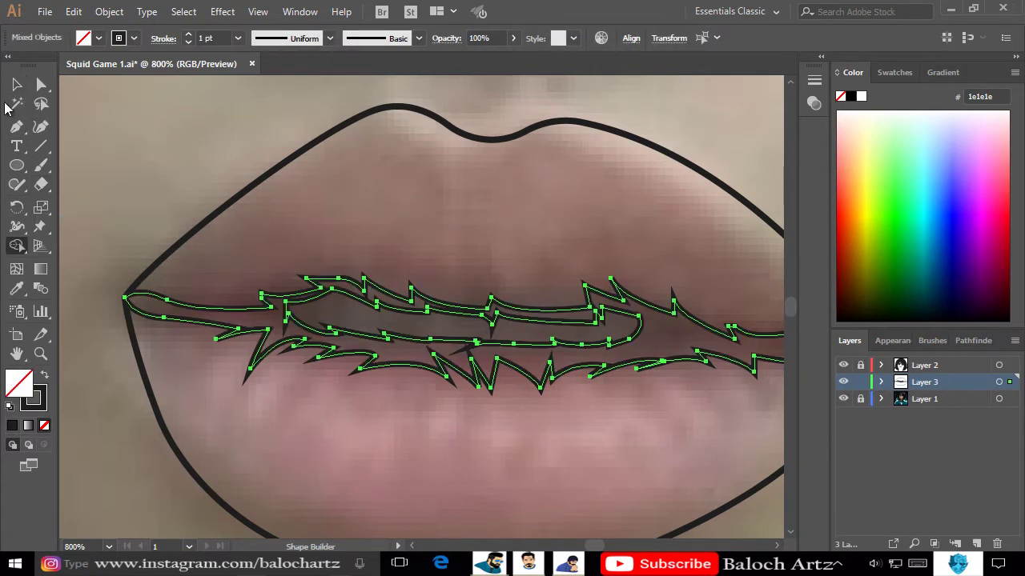
{"action": "left_click_drag", "start_coordinate": [359, 283], "coordinate": [387, 443]}
{"action": "key", "text": "v"}
{"action": "left_click", "coordinate": [386, 442]}
Check the merged mouth shape's inner piece and toggle the reference photo layer to compare.
{"action": "left_click", "coordinate": [378, 314]}
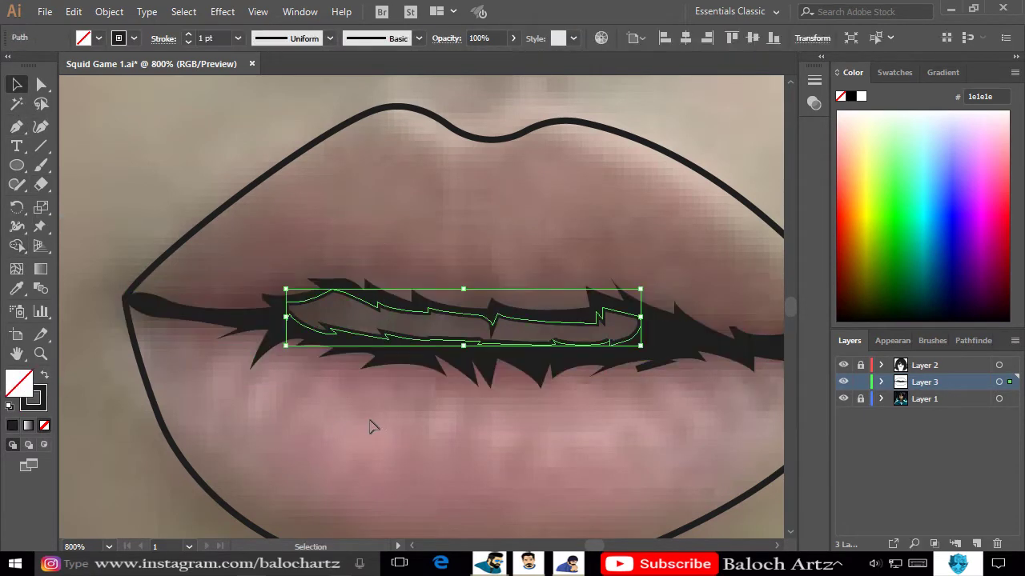
{"action": "left_click", "coordinate": [347, 414]}
{"action": "key", "text": "ctrl+minus"}
{"action": "key", "text": "ctrl+minus"}
{"action": "key", "text": "ctrl+minus"}
{"action": "left_click", "coordinate": [843, 399]}
{"action": "left_click", "coordinate": [843, 399]}
{"action": "scroll", "coordinate": [387, 405], "scroll_direction": "up", "scroll_amount": 1}
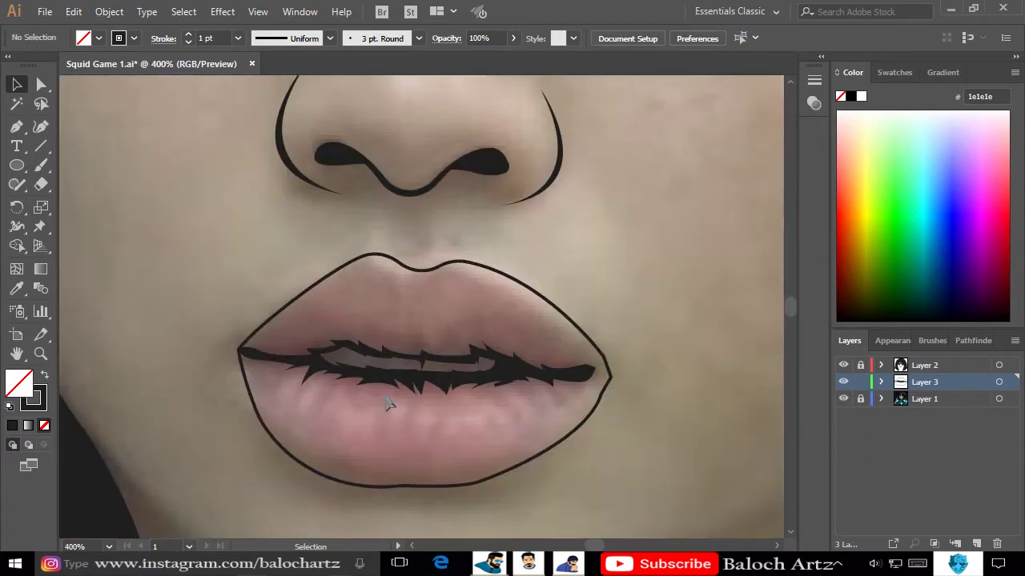
Select the outer lip outline and switch to the Eyedropper.
{"action": "left_click", "coordinate": [321, 289]}
{"action": "key", "text": "i"}
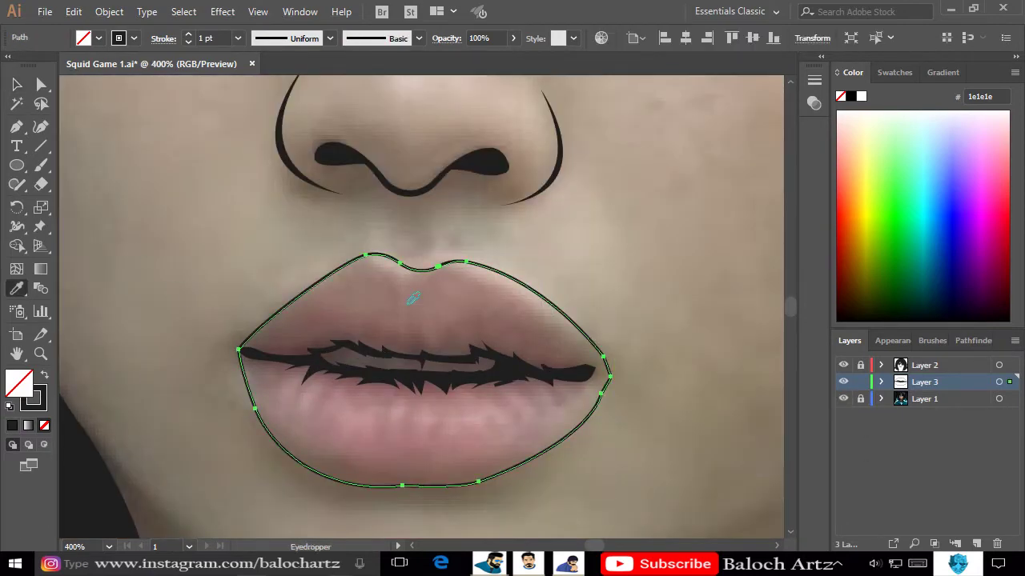
{"action": "scroll", "coordinate": [413, 437], "scroll_direction": "up", "scroll_amount": 1}
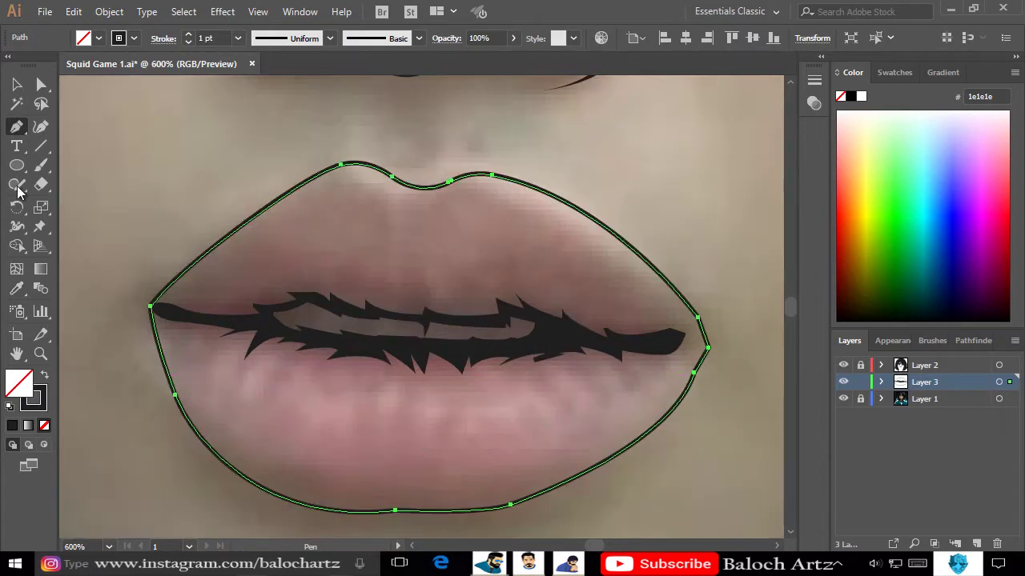
Trace the inner upper-lip edge from the right lip corner to the left corner.
{"action": "left_click", "coordinate": [670, 328]}
{"action": "left_click", "coordinate": [430, 209]}
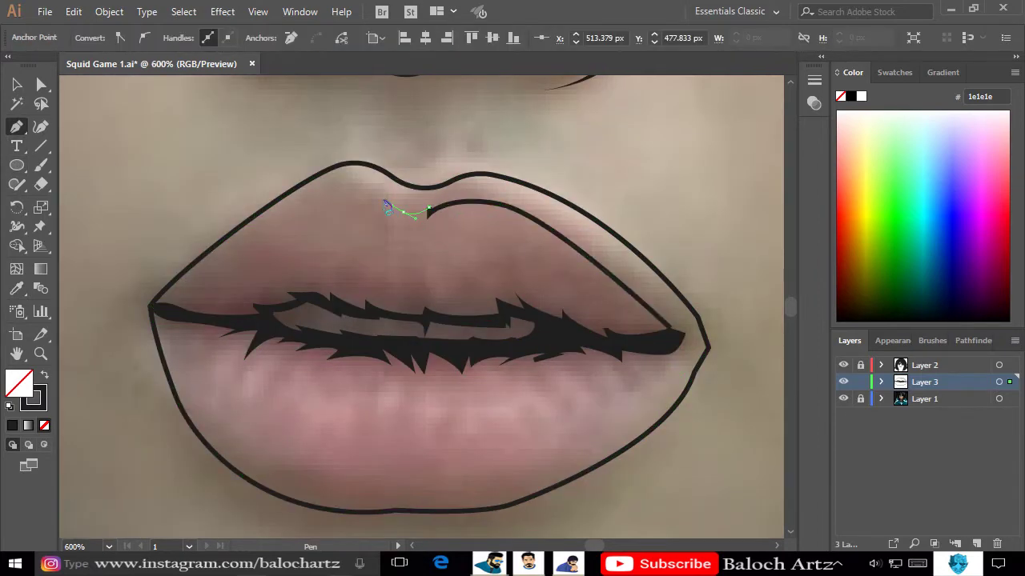
{"action": "left_click", "coordinate": [152, 305]}
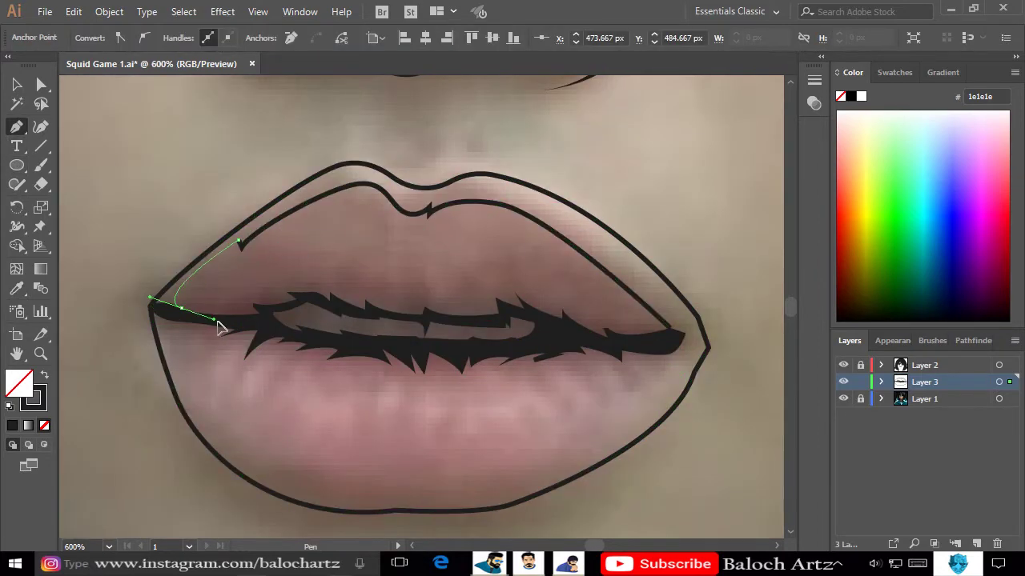
{"action": "scroll", "coordinate": [268, 320], "scroll_direction": "up", "scroll_amount": 1}
Draw a path along the teeth's top edge, joining it to the right lip corner.
{"action": "left_click", "coordinate": [266, 314]}
{"action": "scroll", "coordinate": [265, 316], "scroll_direction": "up", "scroll_amount": 1}
{"action": "left_click", "coordinate": [368, 282]}
{"action": "left_click", "coordinate": [549, 311]}
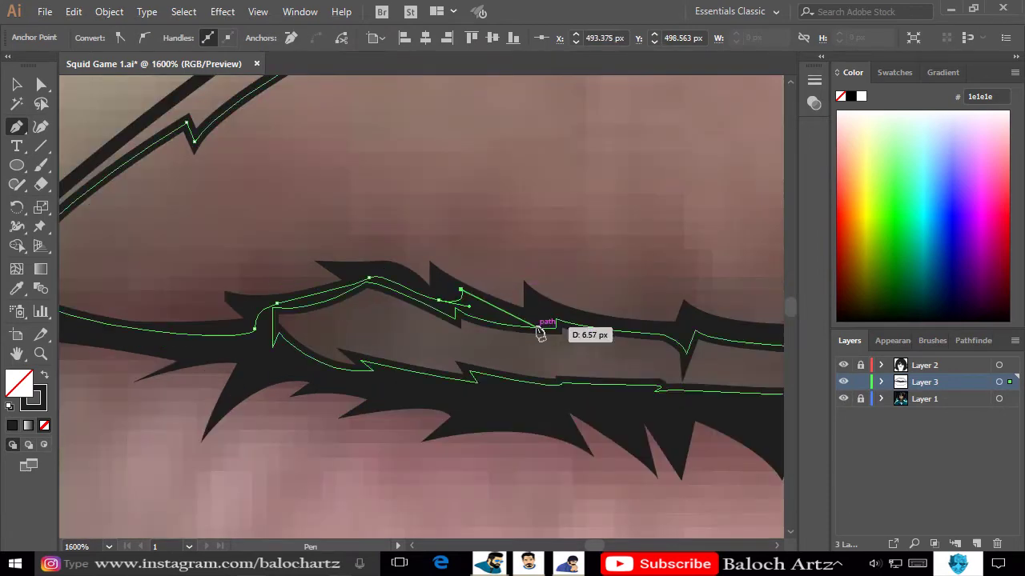
{"action": "left_click", "coordinate": [662, 334]}
{"action": "scroll", "coordinate": [400, 331], "scroll_direction": "down", "scroll_amount": 1}
{"action": "left_click", "coordinate": [499, 293]}
{"action": "scroll", "coordinate": [551, 313], "scroll_direction": "right", "scroll_amount": 2}
{"action": "left_click", "coordinate": [487, 295]}
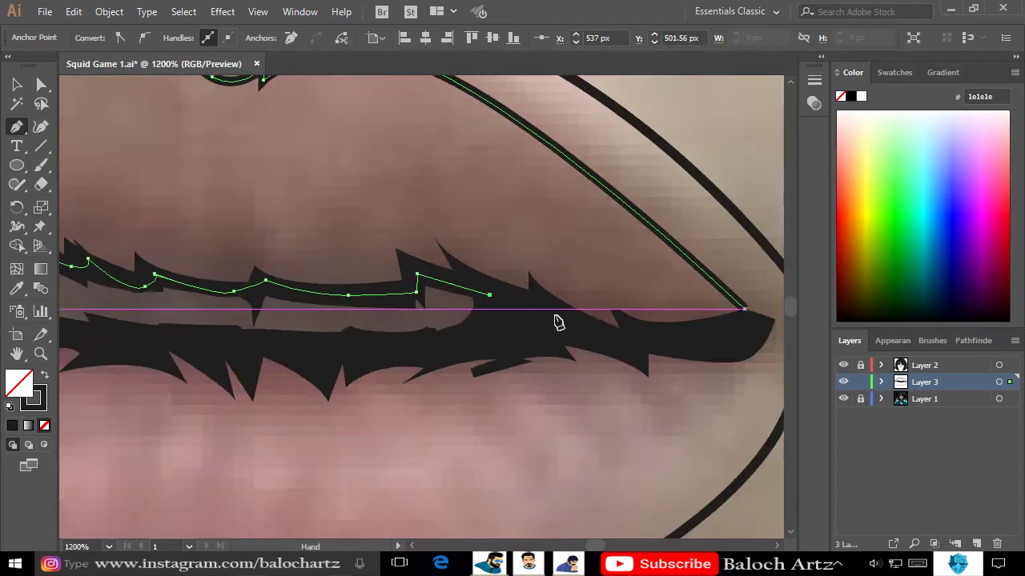
{"action": "left_click", "coordinate": [583, 331]}
{"action": "left_click", "coordinate": [642, 337]}
{"action": "left_click", "coordinate": [712, 337]}
{"action": "left_click", "coordinate": [743, 307]}
{"action": "scroll", "coordinate": [674, 327], "scroll_direction": "down", "scroll_amount": 2}
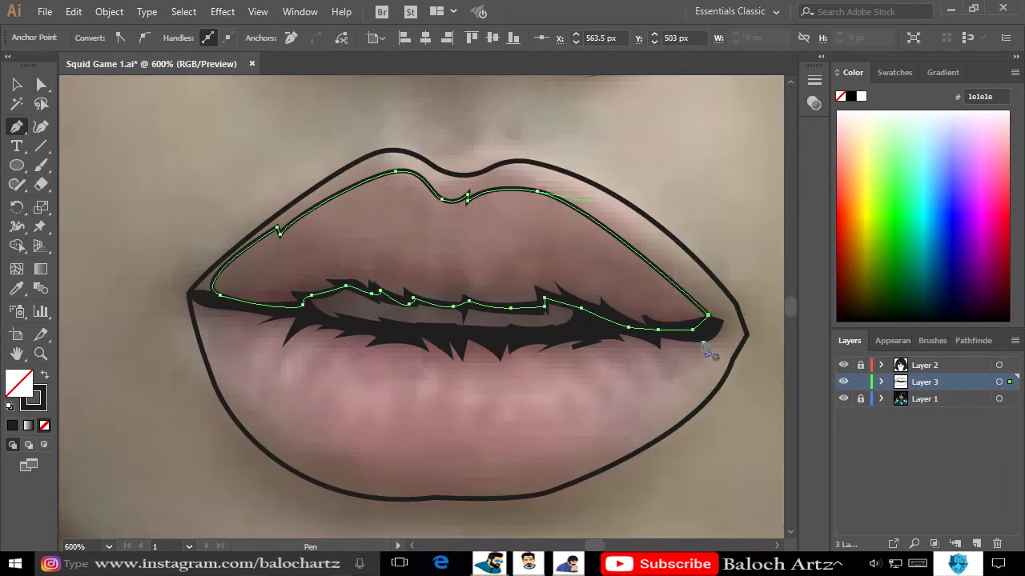
Draw two closed, curved jagged shadow shapes beneath the mouth line's right and middle sections.
{"action": "left_click_drag", "start_coordinate": [712, 330], "coordinate": [701, 367]}
{"action": "left_click", "coordinate": [673, 378]}
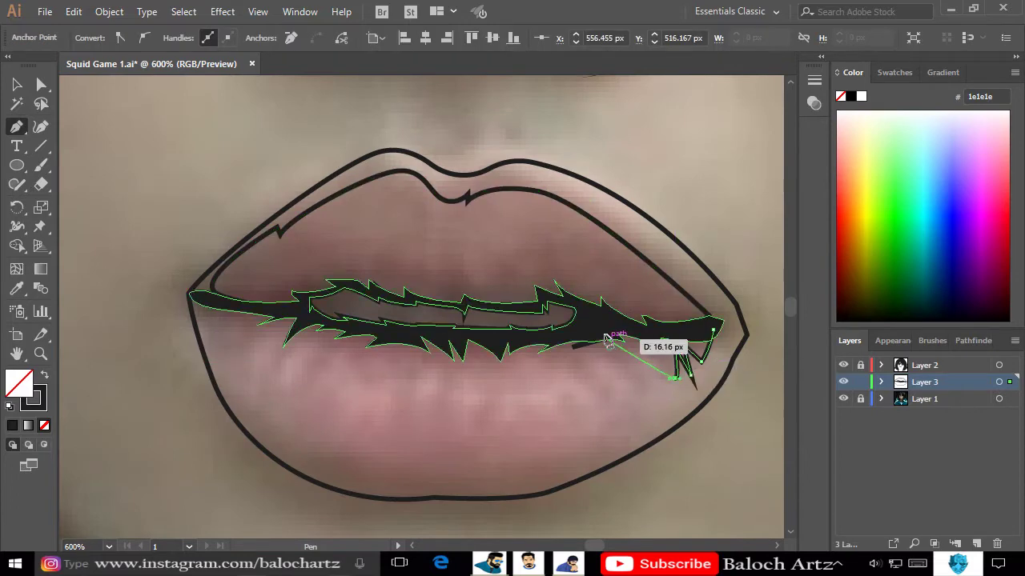
{"action": "left_click_drag", "start_coordinate": [600, 328], "coordinate": [655, 388]}
{"action": "left_click", "coordinate": [563, 349]}
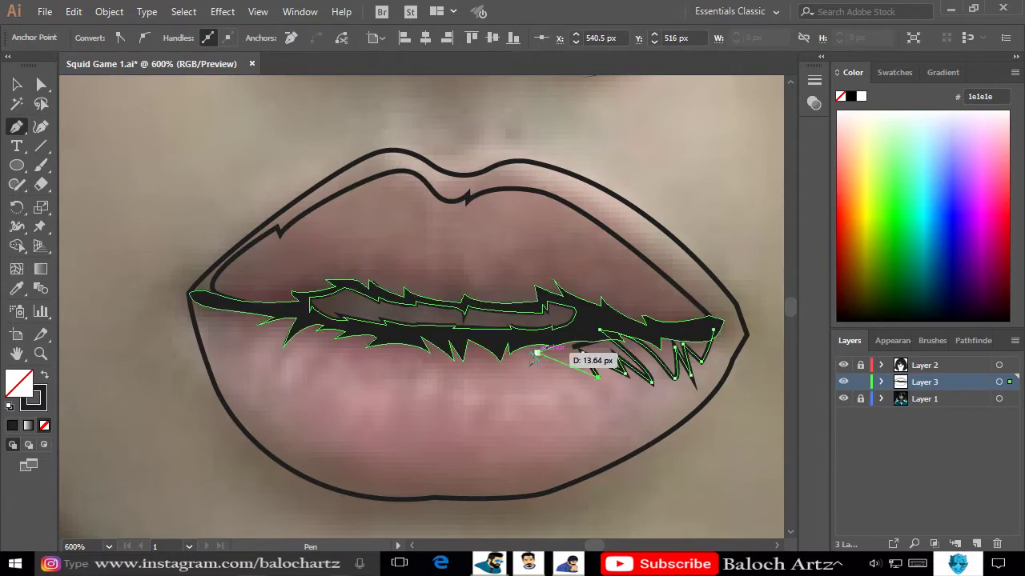
{"action": "left_click_drag", "start_coordinate": [537, 352], "coordinate": [514, 365]}
{"action": "left_click", "coordinate": [402, 345]}
{"action": "left_click_drag", "start_coordinate": [365, 354], "coordinate": [359, 388]}
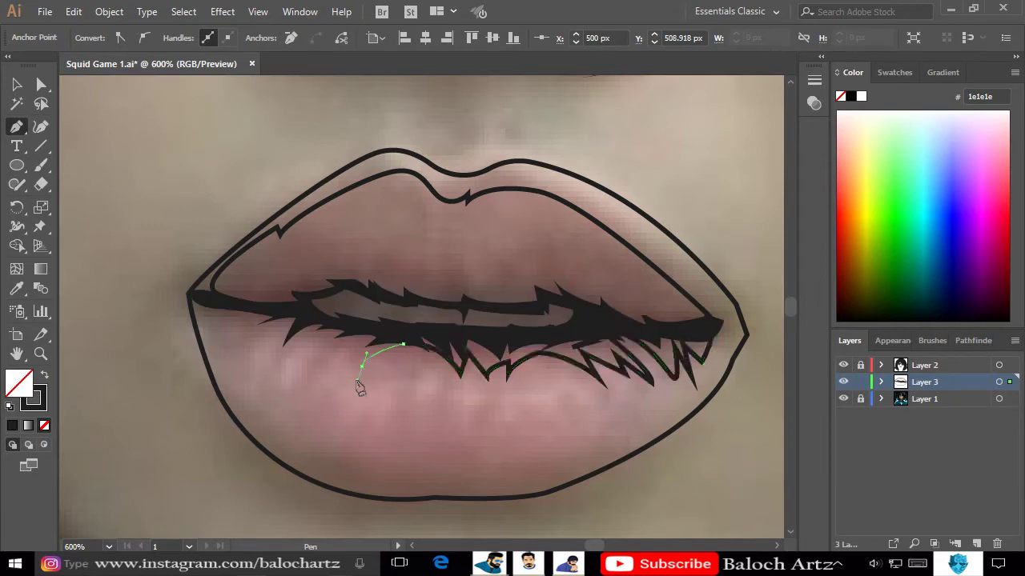
{"action": "left_click", "coordinate": [275, 376]}
Draw a long jagged shadow shape along the mouth line's underside from left to right corner.
{"action": "left_click", "coordinate": [299, 345]}
{"action": "left_click_drag", "start_coordinate": [253, 369], "coordinate": [253, 385]}
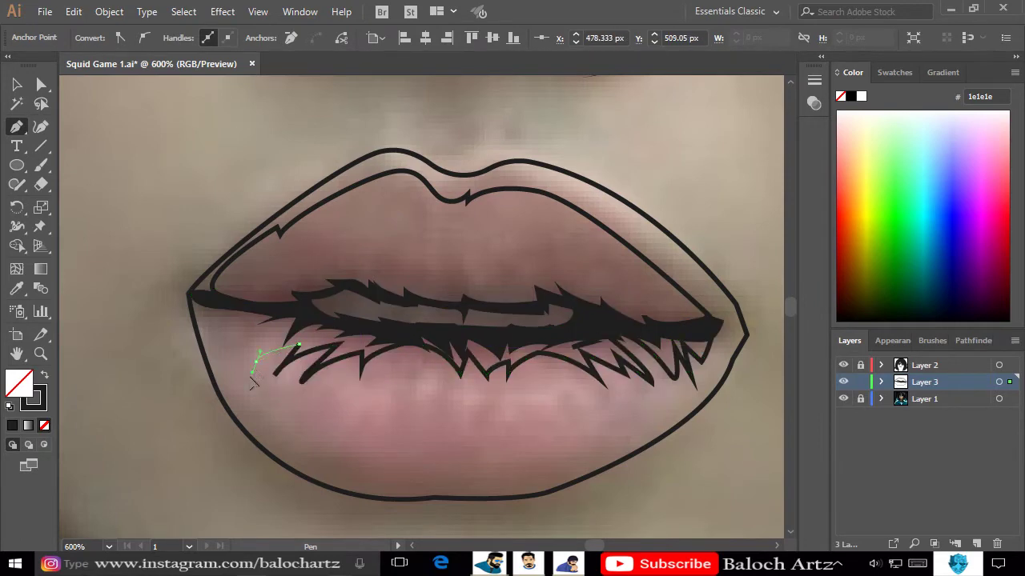
{"action": "left_click", "coordinate": [206, 303]}
{"action": "left_click", "coordinate": [304, 315]}
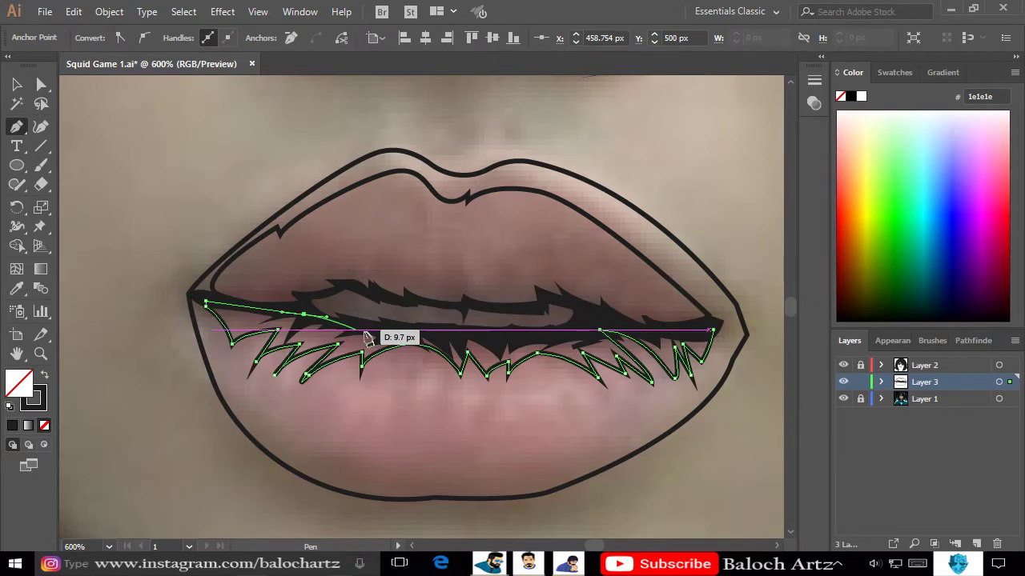
{"action": "left_click", "coordinate": [396, 326]}
{"action": "left_click_drag", "start_coordinate": [453, 333], "coordinate": [516, 342]}
{"action": "left_click", "coordinate": [575, 335]}
{"action": "left_click", "coordinate": [678, 329]}
{"action": "left_click", "coordinate": [713, 329]}
Fill the jagged shadow with dark pink 755152 and the whole lip with light pink b7998f.
{"action": "key", "text": "i"}
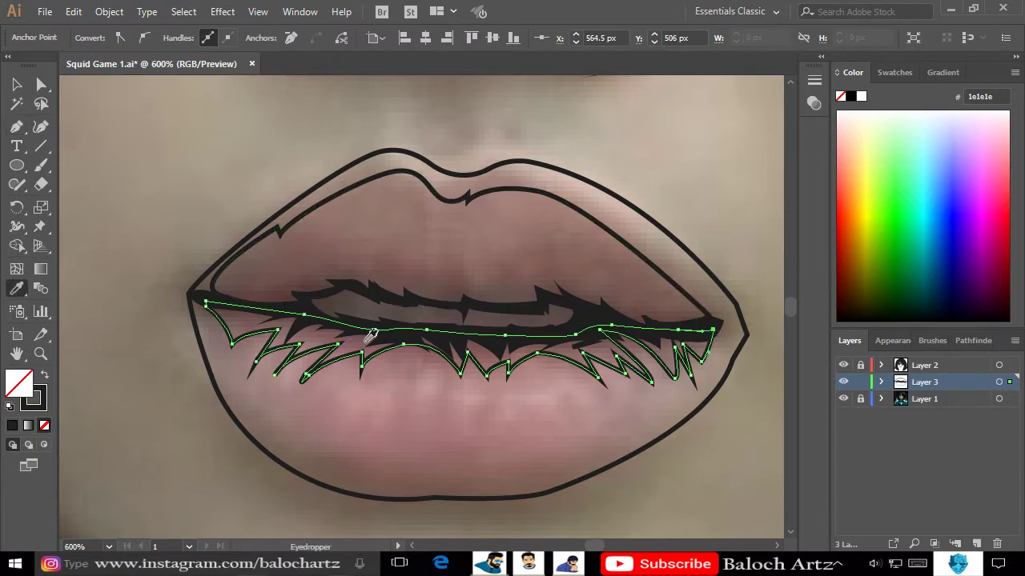
{"action": "left_click", "coordinate": [368, 344]}
{"action": "left_click", "coordinate": [353, 366]}
{"action": "scroll", "coordinate": [369, 360], "scroll_direction": "up", "scroll_amount": 2}
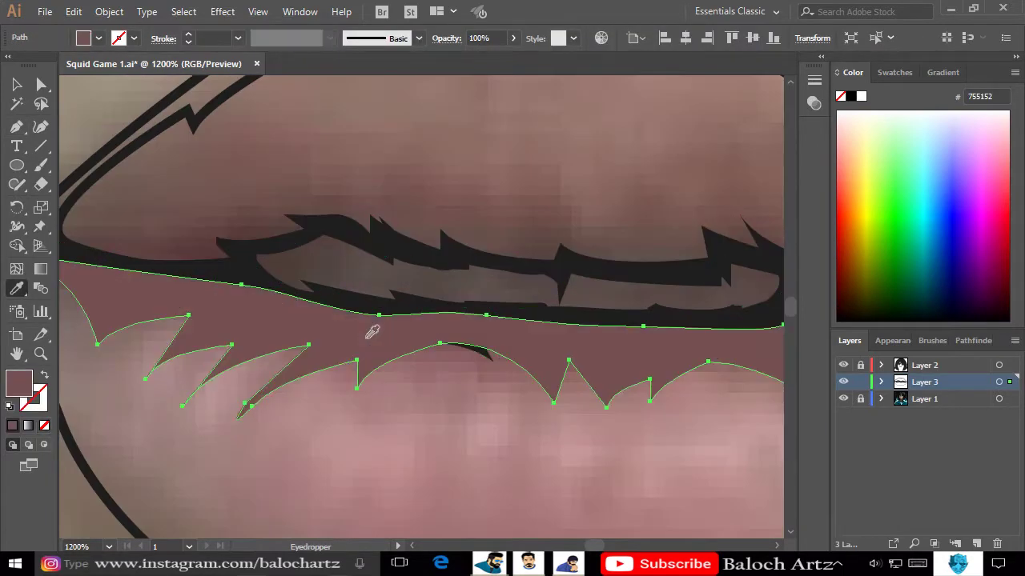
{"action": "scroll", "coordinate": [368, 360], "scroll_direction": "down", "scroll_amount": 2}
{"action": "left_click", "coordinate": [328, 186], "text": "ctrl"}
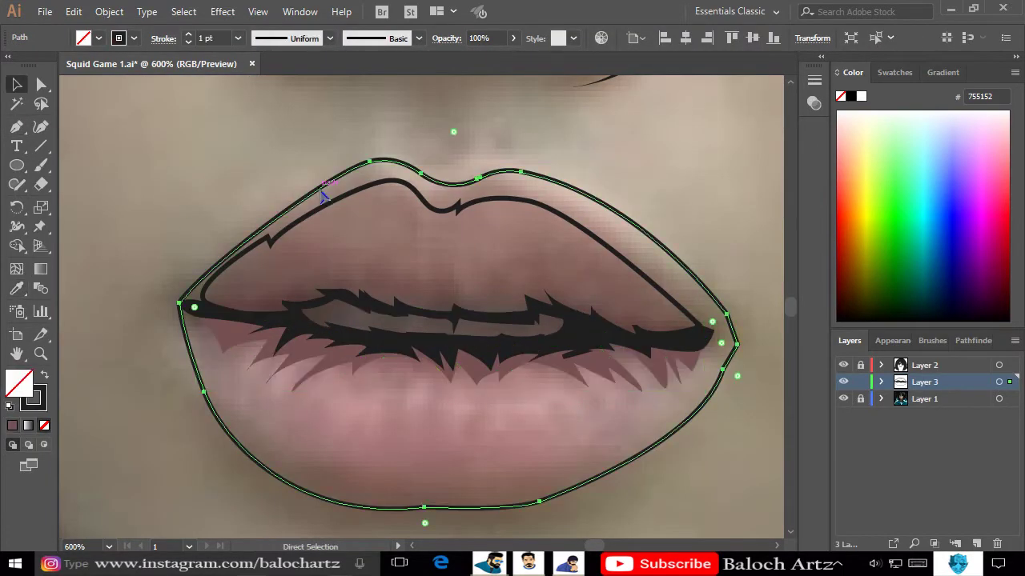
{"action": "left_click", "coordinate": [611, 222]}
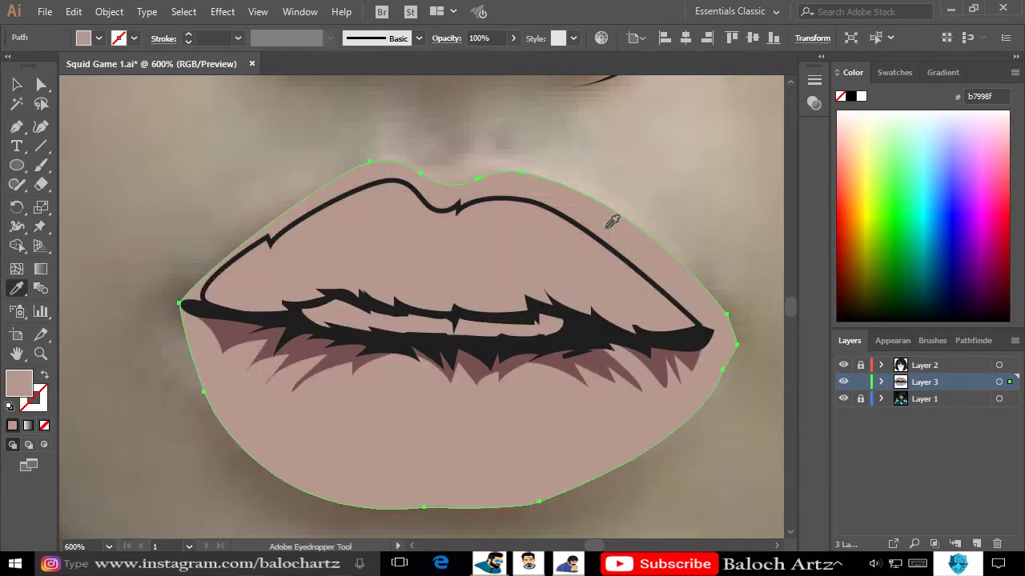
{"action": "left_click", "coordinate": [657, 211], "text": "ctrl"}
Fill the upper lip with a sampled pink and brighten it to 66% in Recolor Artwork.
{"action": "left_click", "coordinate": [601, 248], "text": "ctrl"}
{"action": "left_click", "coordinate": [44, 375]}
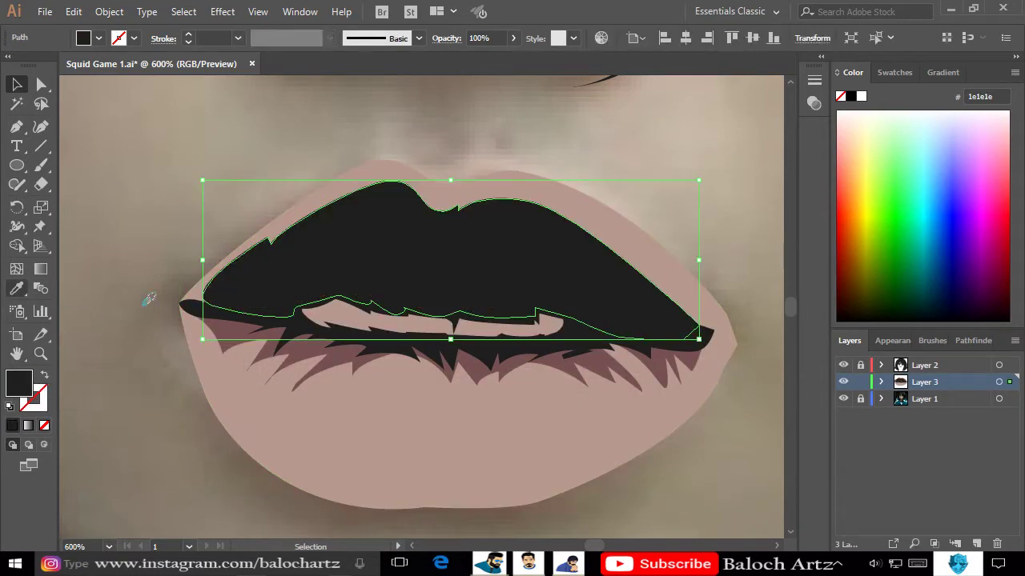
{"action": "left_click", "coordinate": [216, 329]}
{"action": "left_click", "coordinate": [602, 37]}
{"action": "left_click_drag", "start_coordinate": [599, 438], "coordinate": [615, 439]}
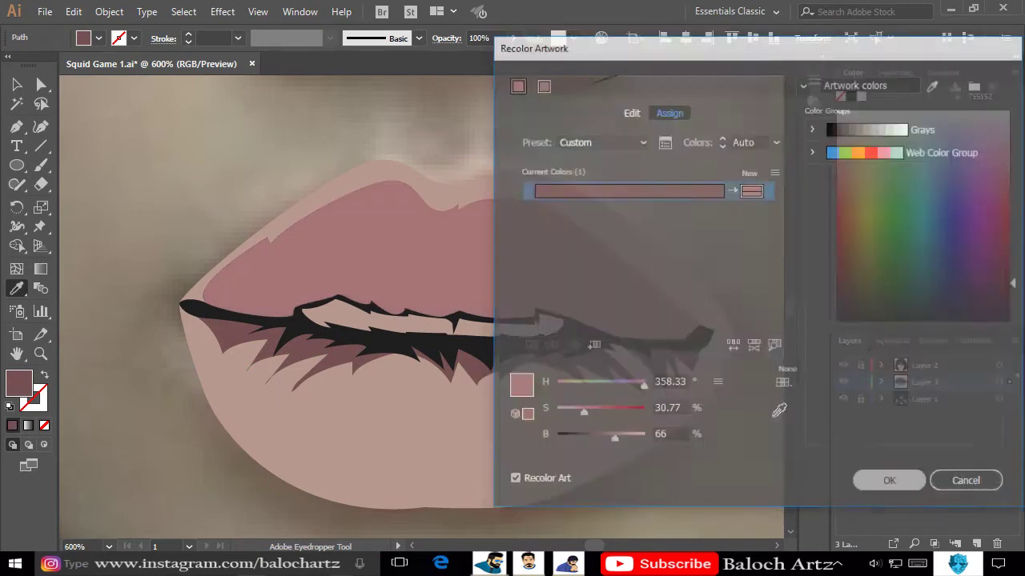
{"action": "key", "text": "v"}
{"action": "left_click", "coordinate": [702, 177]}
Turn the outer lip shape's fill into a pink outline.
{"action": "left_click", "coordinate": [694, 417]}
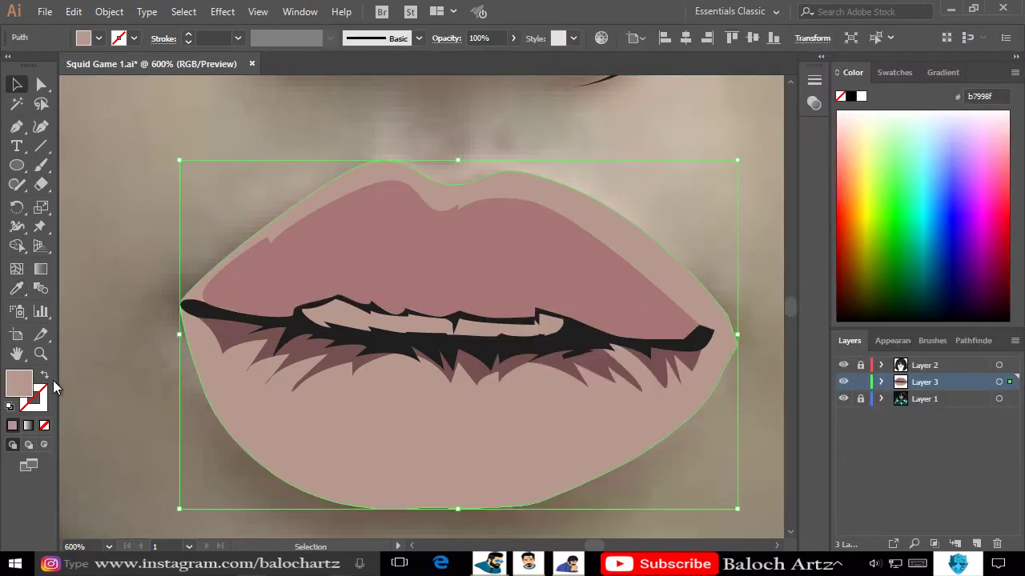
{"action": "left_click", "coordinate": [44, 375]}
{"action": "left_click", "coordinate": [16, 127]}
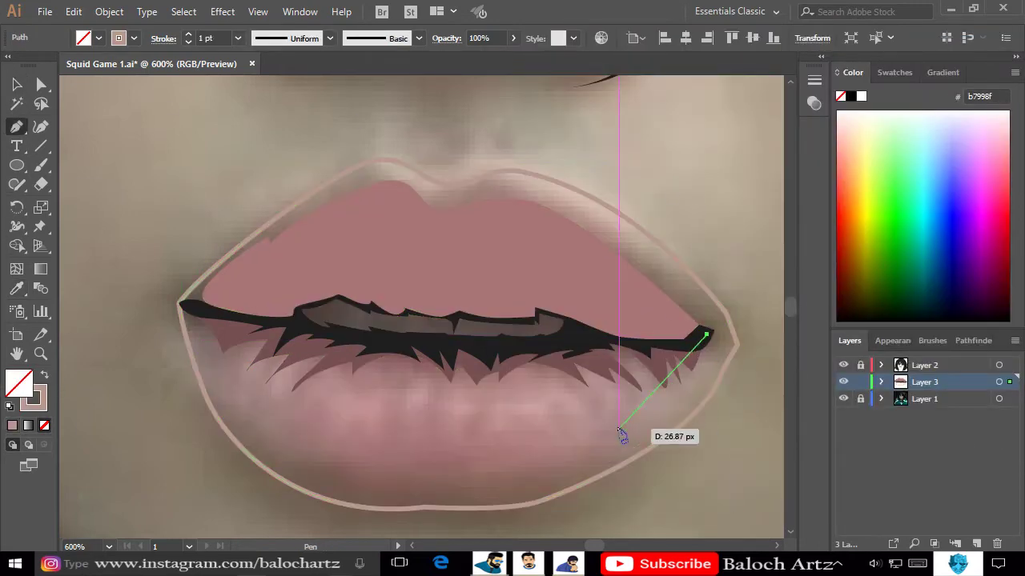
Draw a closed lower-lip path from the bottom curve through both lip corners.
{"action": "left_click_drag", "start_coordinate": [446, 478], "coordinate": [381, 467]}
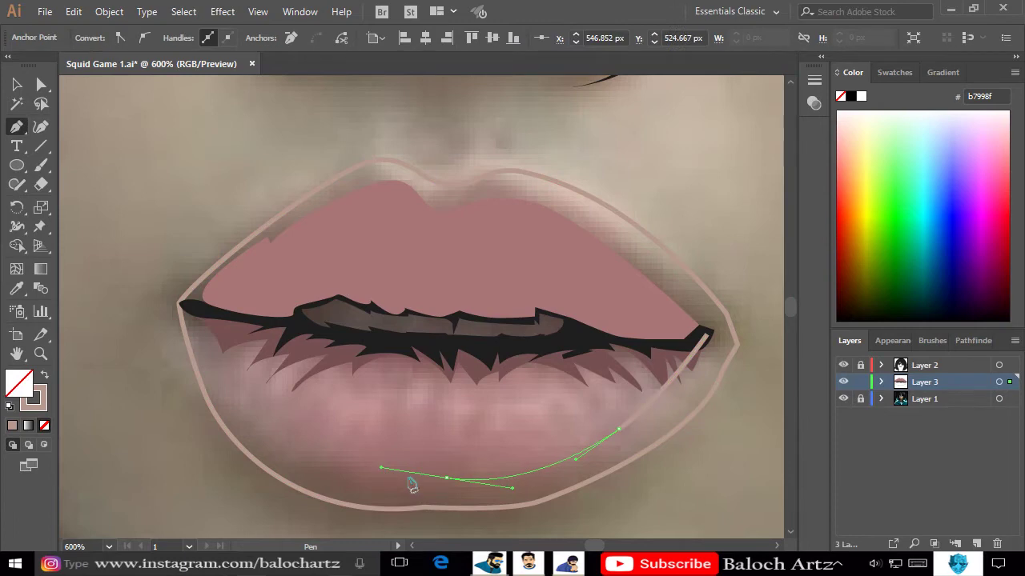
{"action": "left_click", "coordinate": [204, 311]}
{"action": "scroll", "coordinate": [232, 319], "scroll_direction": "up", "scroll_amount": 2}
{"action": "mouse_move", "coordinate": [518, 360]}
{"action": "left_mouse_down"}
{"action": "mouse_move", "coordinate": [566, 363]}
{"action": "mouse_move", "coordinate": [487, 372]}
{"action": "left_mouse_up"}
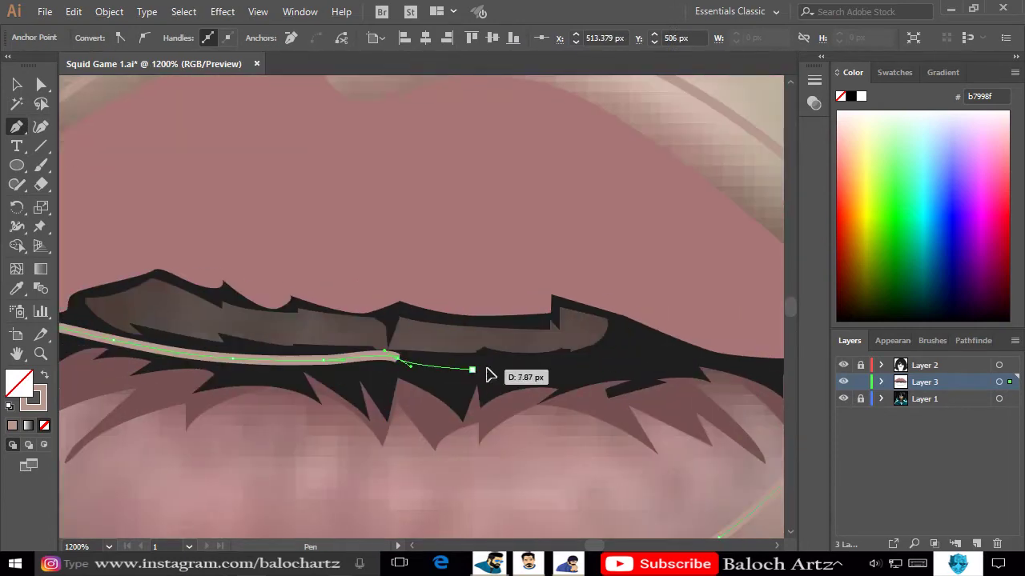
{"action": "left_click", "coordinate": [594, 339]}
{"action": "left_click_drag", "start_coordinate": [672, 352], "coordinate": [525, 336]}
{"action": "left_click", "coordinate": [675, 319]}
{"action": "scroll", "coordinate": [641, 328], "scroll_direction": "down", "scroll_amount": 3}
Reshape the lower lip's bottom curve and give it the upper lip's pink.
{"action": "key", "text": "a"}
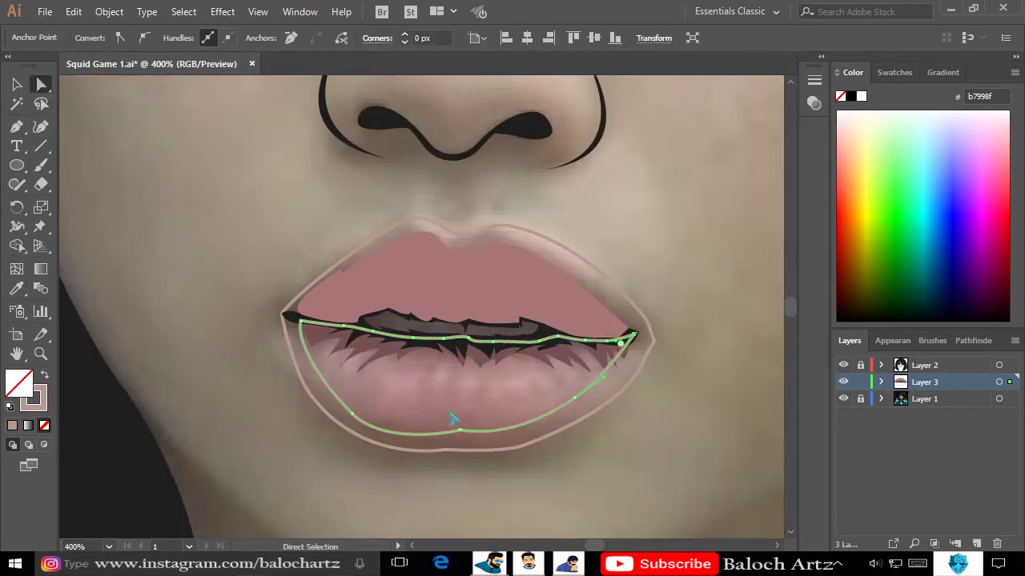
{"action": "left_click_drag", "start_coordinate": [460, 430], "coordinate": [470, 439]}
{"action": "left_click_drag", "start_coordinate": [575, 398], "coordinate": [590, 407]}
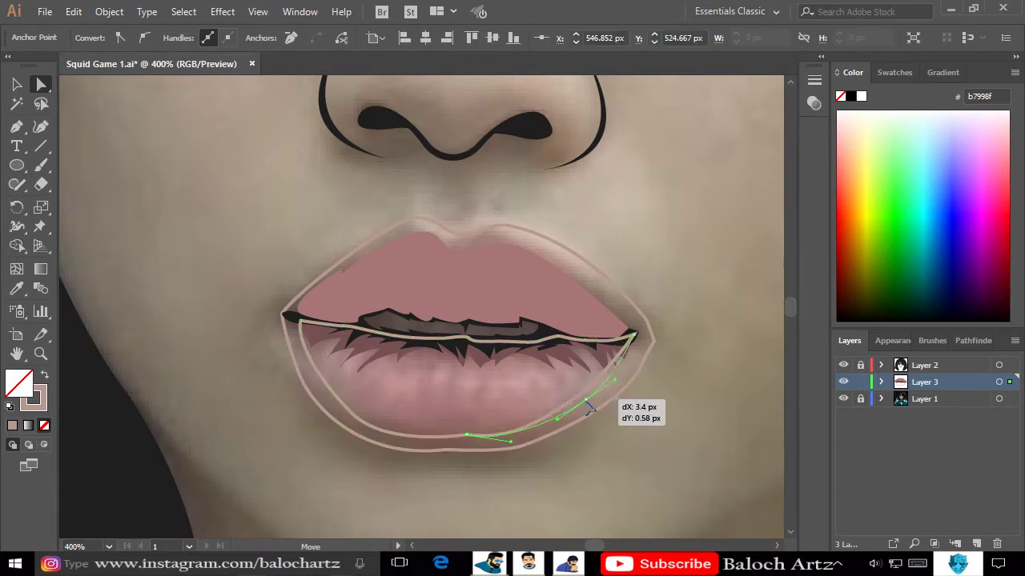
{"action": "mouse_move", "coordinate": [467, 435]}
{"action": "left_mouse_down"}
{"action": "mouse_move", "coordinate": [415, 451]}
{"action": "mouse_move", "coordinate": [455, 434]}
{"action": "left_mouse_up"}
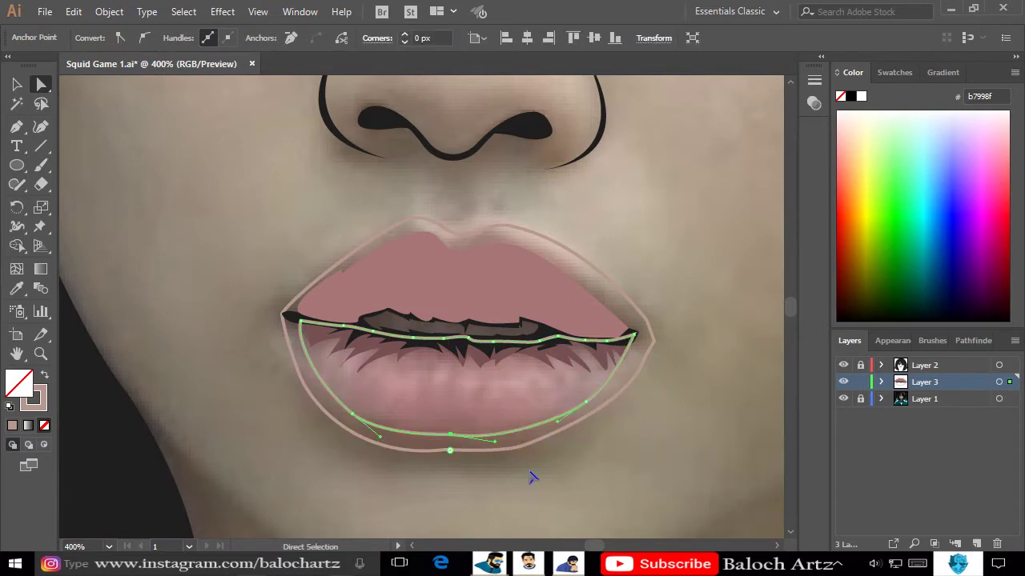
{"action": "key", "text": "i"}
{"action": "left_click", "coordinate": [473, 412]}
{"action": "left_click", "coordinate": [17, 85]}
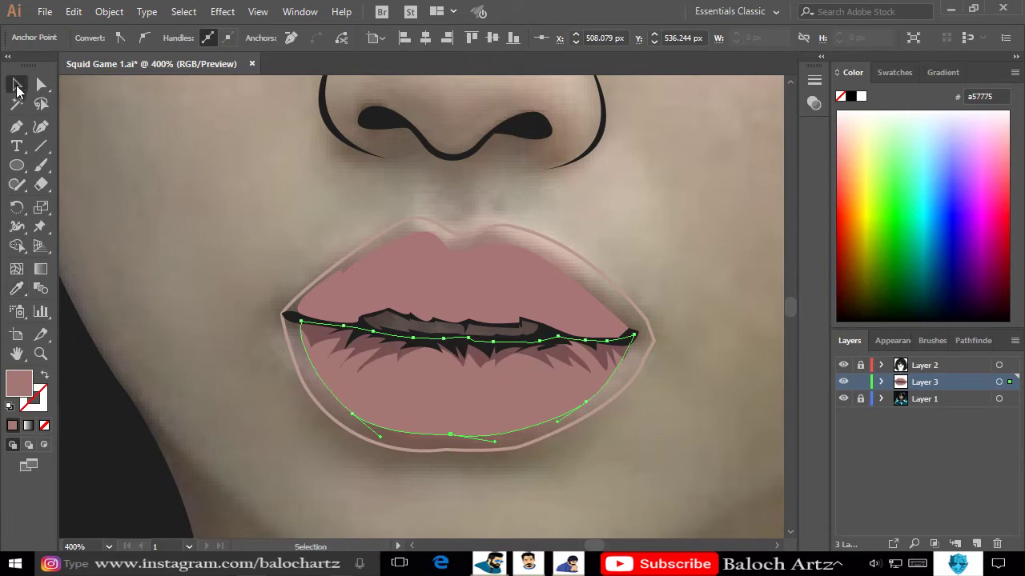
{"action": "left_click", "coordinate": [405, 253]}
Recolour the outer lip with the darker sampled pink, lowering brightness to 55%.
{"action": "left_click", "coordinate": [614, 289]}
{"action": "scroll", "coordinate": [710, 361], "scroll_direction": "up", "scroll_amount": 2}
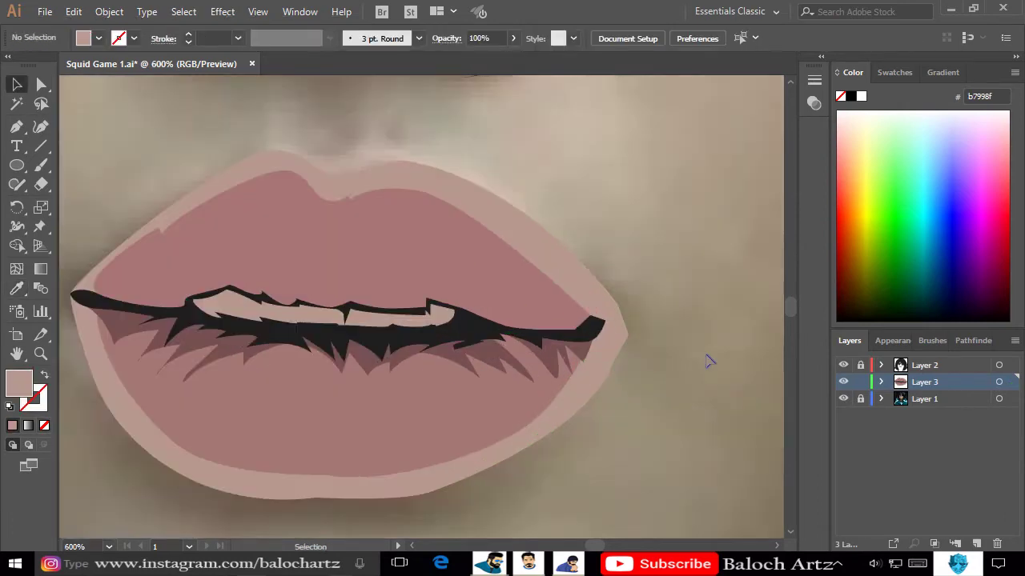
{"action": "scroll", "coordinate": [739, 389], "scroll_direction": "down", "scroll_amount": 3}
{"action": "scroll", "coordinate": [673, 313], "scroll_direction": "up", "scroll_amount": 2}
{"action": "left_click", "coordinate": [681, 331]}
{"action": "key", "text": "i"}
{"action": "left_click", "coordinate": [608, 360]}
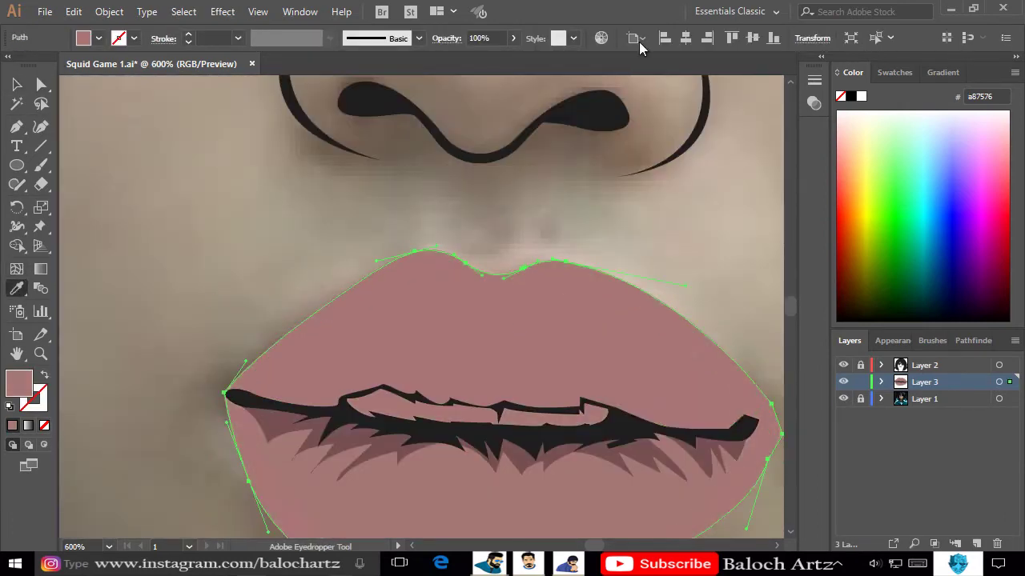
{"action": "left_click", "coordinate": [639, 42]}
{"action": "left_click_drag", "start_coordinate": [619, 439], "coordinate": [593, 426]}
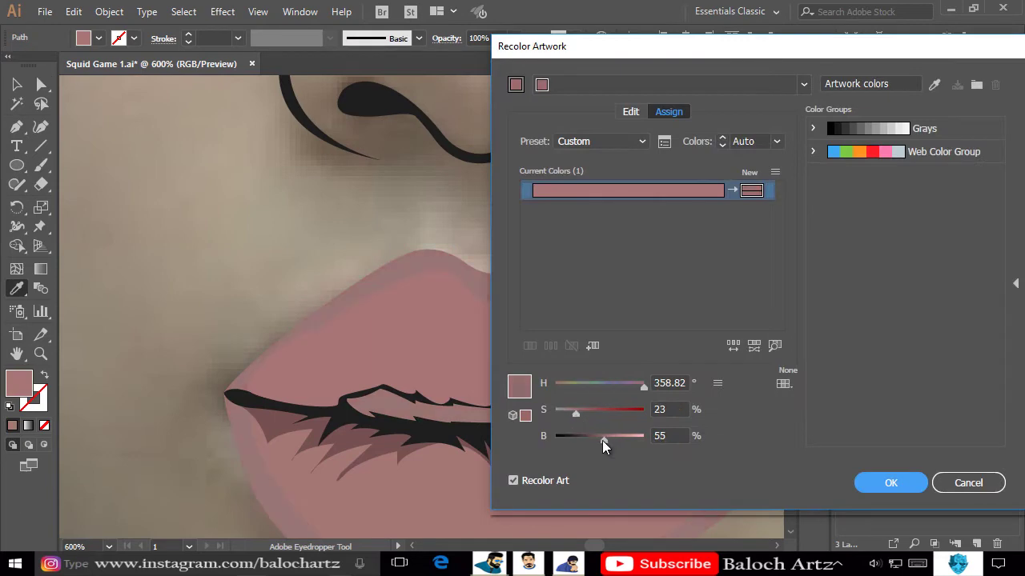
{"action": "left_click", "coordinate": [890, 483]}
Nudge the left lip corner anchor slightly outward.
{"action": "scroll", "coordinate": [527, 361], "scroll_direction": "down", "scroll_amount": 2}
{"action": "scroll", "coordinate": [526, 361], "scroll_direction": "down", "scroll_amount": 2}
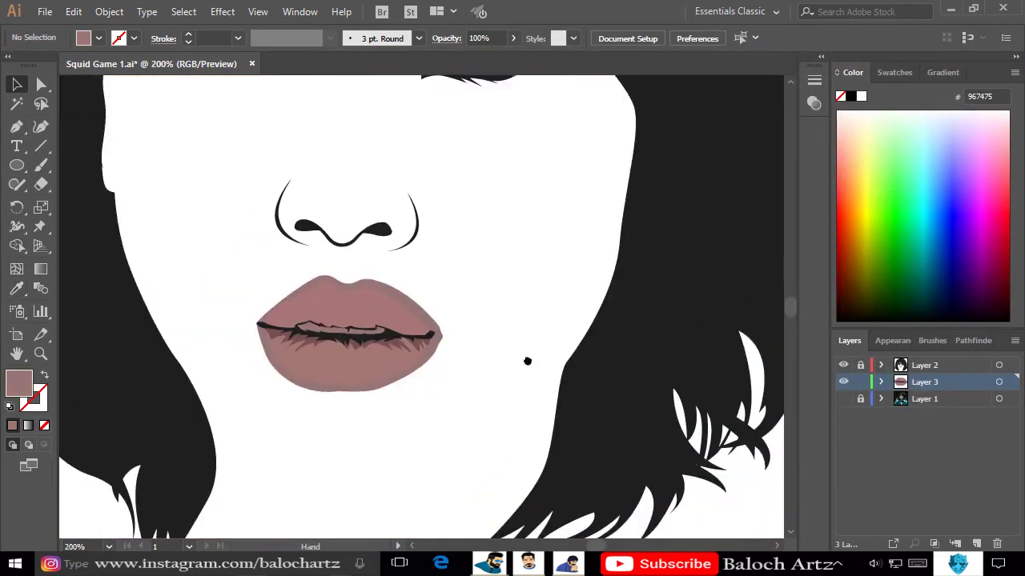
{"action": "left_click_drag", "start_coordinate": [526, 361], "coordinate": [595, 405]}
{"action": "key", "text": "a"}
{"action": "scroll", "coordinate": [331, 384], "scroll_direction": "up", "scroll_amount": 3}
{"action": "left_click_drag", "start_coordinate": [322, 382], "coordinate": [315, 381]}
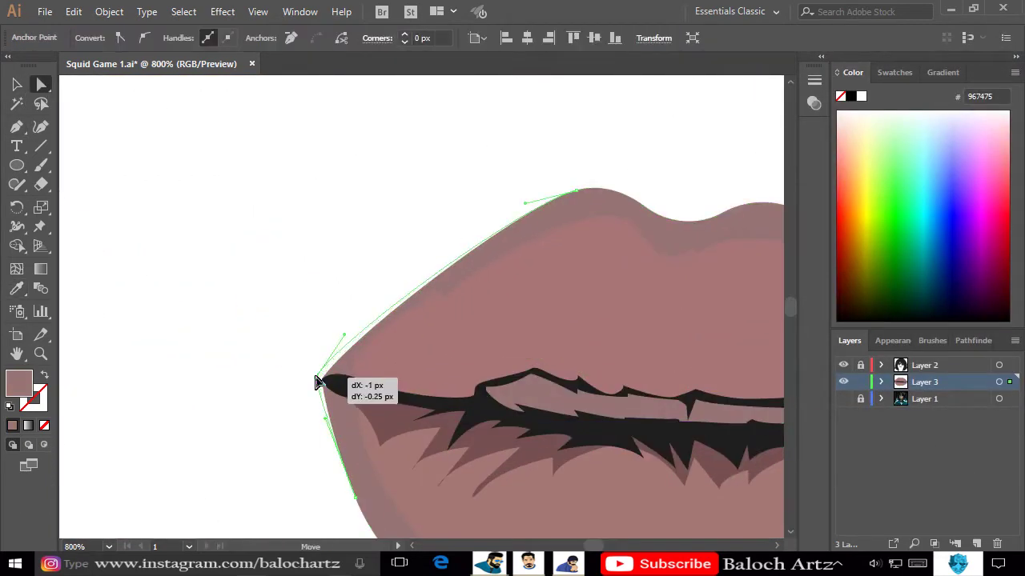
{"action": "left_click", "coordinate": [320, 378]}
{"action": "scroll", "coordinate": [622, 486], "scroll_direction": "down", "scroll_amount": 3}
{"action": "left_click", "coordinate": [624, 480]}
Raise the main lip shape's saturation and brightness in Recolor Artwork for a rosier pink.
{"action": "scroll", "coordinate": [475, 480], "scroll_direction": "up", "scroll_amount": 1}
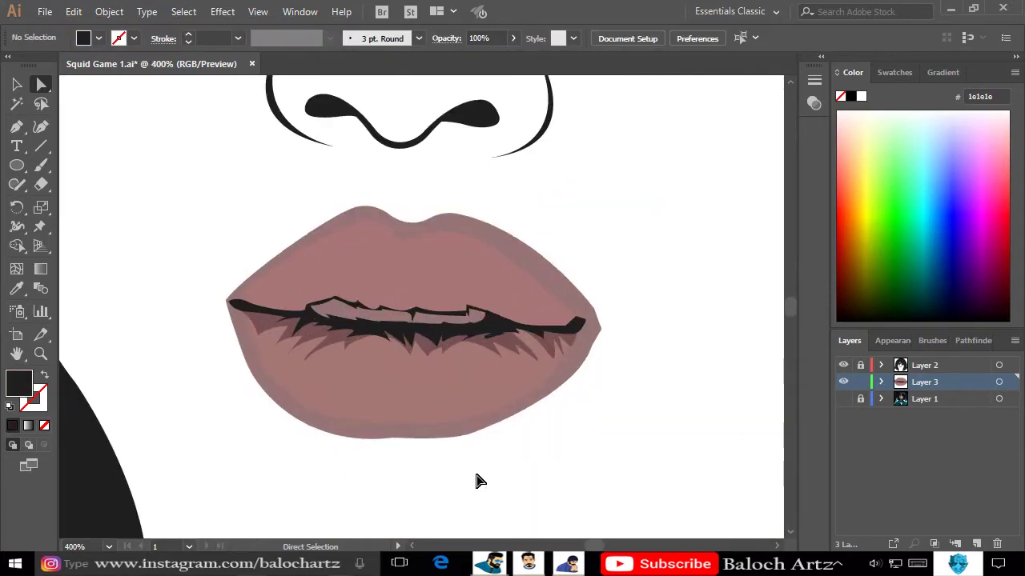
{"action": "left_click", "coordinate": [544, 264]}
{"action": "left_click", "coordinate": [601, 39]}
{"action": "left_click_drag", "start_coordinate": [577, 417], "coordinate": [623, 440]}
{"action": "key", "text": "Escape"}
{"action": "left_click", "coordinate": [601, 38]}
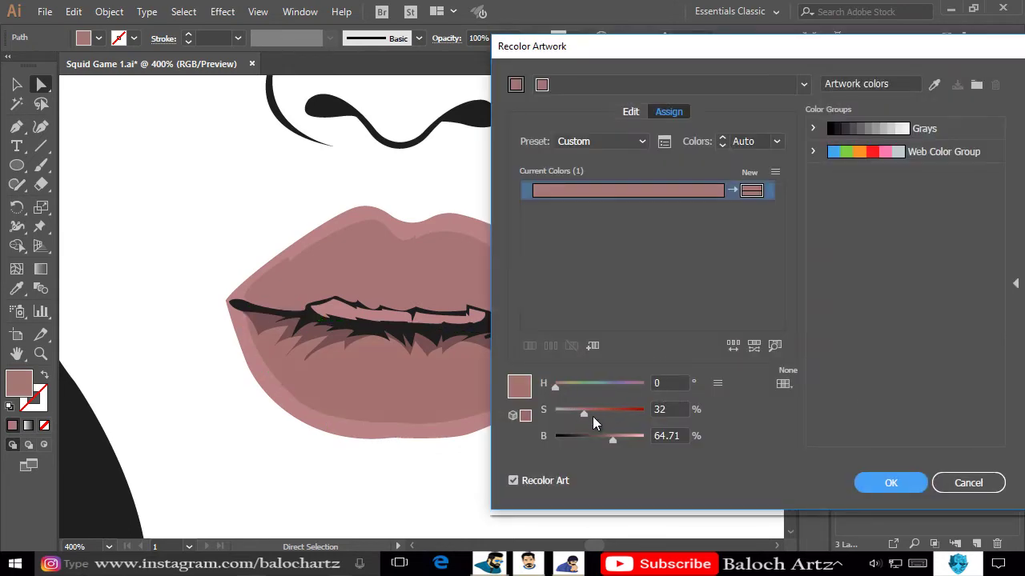
{"action": "left_click_drag", "start_coordinate": [592, 417], "coordinate": [625, 441]}
{"action": "key", "text": "Return"}
Sample the b37070 lip colour with the Eyedropper and clear the selection.
{"action": "key", "text": "i"}
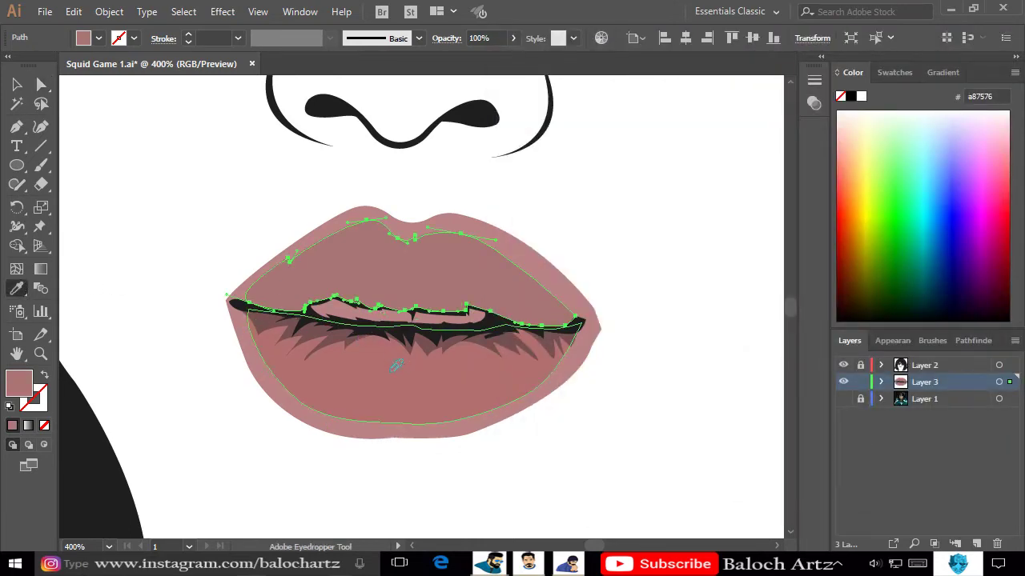
{"action": "left_click", "coordinate": [396, 366]}
{"action": "key", "text": "ctrl+shift+a"}
{"action": "scroll", "coordinate": [130, 206], "scroll_direction": "up", "scroll_amount": 4}
Trace the outline of the teeth along the mouth line with the Pen tool.
{"action": "key", "text": "p"}
{"action": "left_click_drag", "start_coordinate": [296, 257], "coordinate": [331, 247]}
{"action": "scroll", "coordinate": [332, 247], "scroll_direction": "up", "scroll_amount": 2}
{"action": "left_click", "coordinate": [453, 183]}
{"action": "left_click", "coordinate": [629, 251]}
{"action": "scroll", "coordinate": [659, 240], "scroll_direction": "right", "scroll_amount": 5}
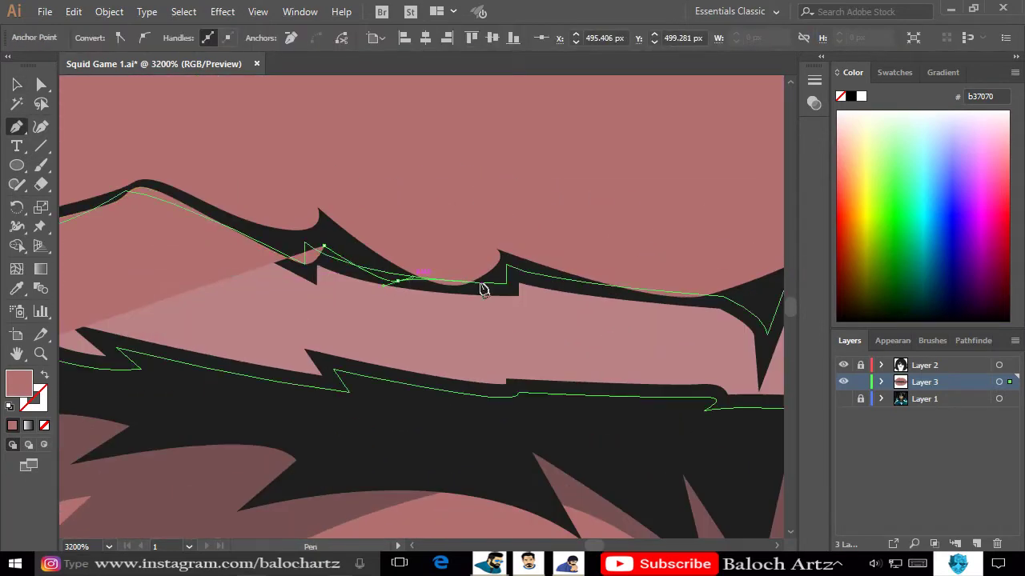
{"action": "scroll", "coordinate": [613, 304], "scroll_direction": "right", "scroll_amount": 3}
{"action": "left_click_drag", "start_coordinate": [521, 336], "coordinate": [549, 331]}
{"action": "scroll", "coordinate": [670, 344], "scroll_direction": "right", "scroll_amount": 3}
{"action": "left_click_drag", "start_coordinate": [703, 312], "coordinate": [705, 312]}
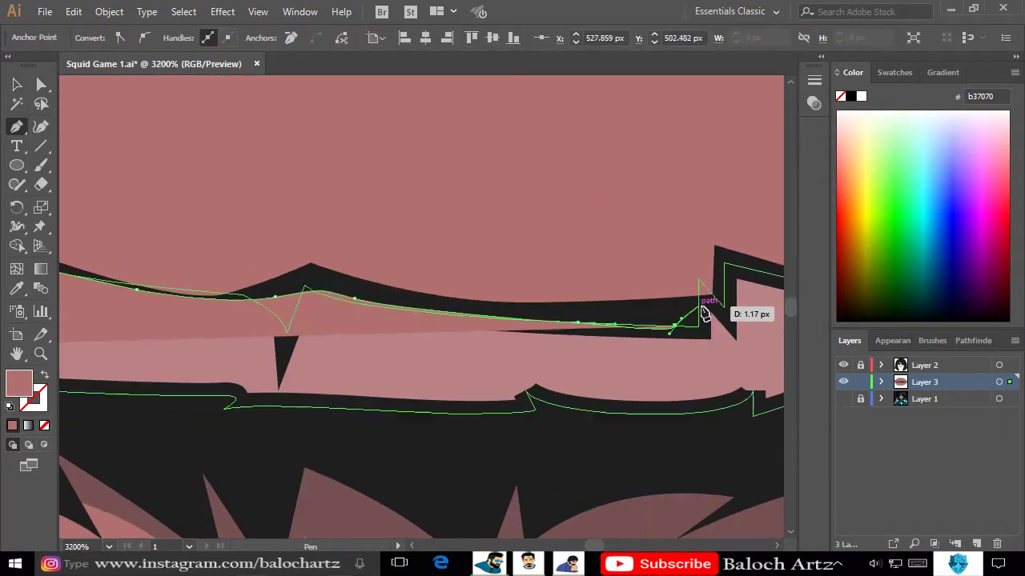
{"action": "scroll", "coordinate": [442, 222], "scroll_direction": "left", "scroll_amount": 5}
{"action": "scroll", "coordinate": [305, 400], "scroll_direction": "down", "scroll_amount": 3}
{"action": "left_click_drag", "start_coordinate": [204, 377], "coordinate": [210, 372]}
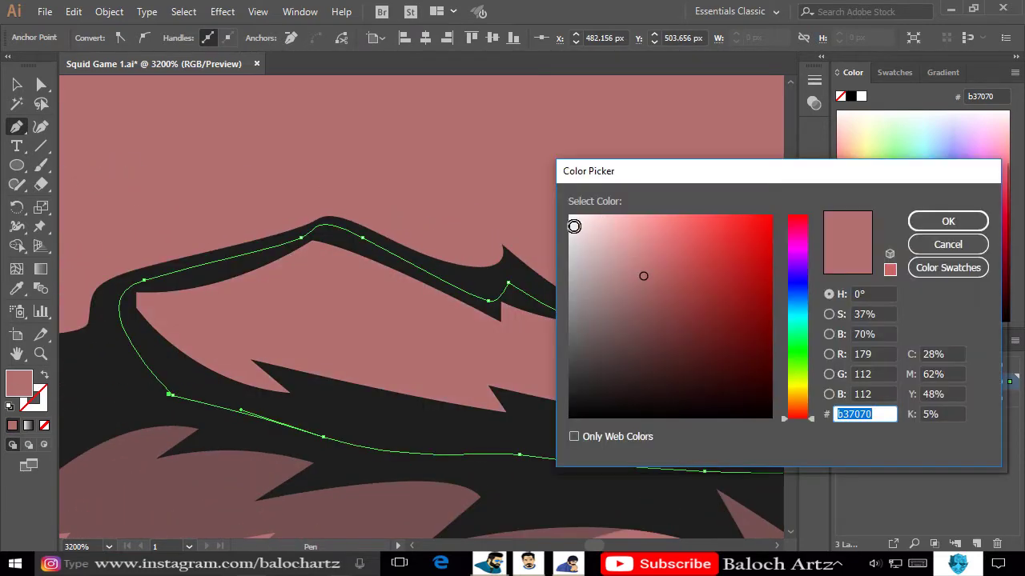
Give the teeth shape a light fill colour and clear the selection.
{"action": "left_click", "coordinate": [574, 227]}
{"action": "key", "text": "Return"}
{"action": "scroll", "coordinate": [469, 229], "scroll_direction": "down", "scroll_amount": 8, "text": "alt"}
{"action": "key", "text": "v"}
{"action": "left_click", "coordinate": [277, 188]}
{"action": "scroll", "coordinate": [529, 271], "scroll_direction": "up", "scroll_amount": 3}
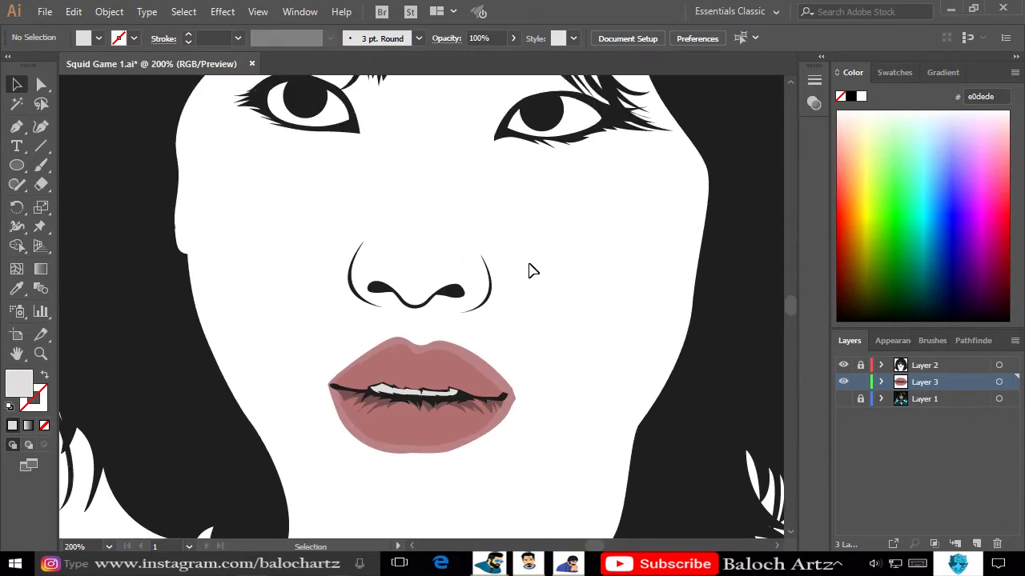
{"action": "scroll", "coordinate": [394, 418], "scroll_direction": "up", "scroll_amount": 7, "text": "alt"}
Draw a curved dark divider between the first two teeth.
{"action": "left_click_drag", "start_coordinate": [416, 343], "coordinate": [421, 350]}
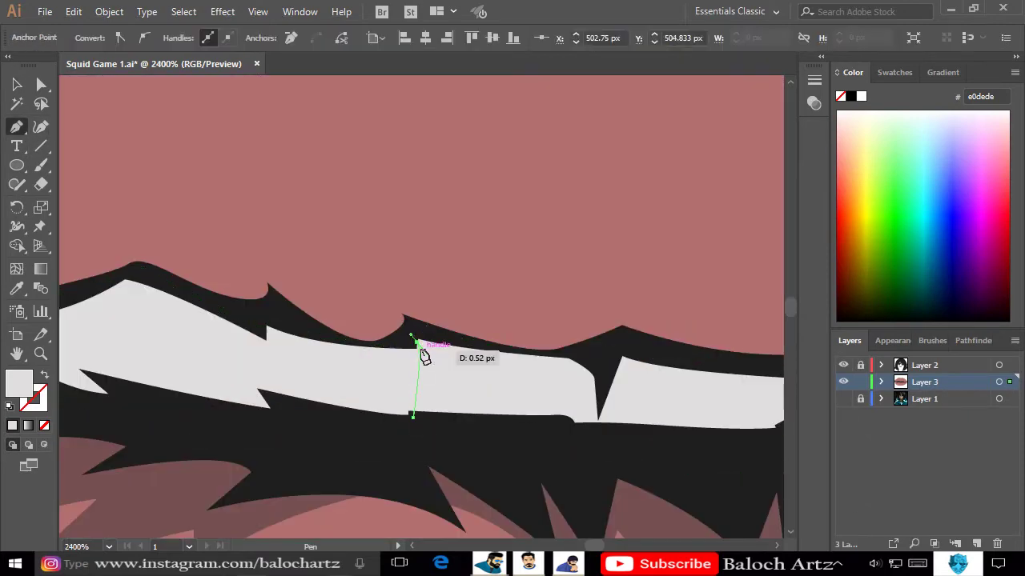
{"action": "left_click", "coordinate": [411, 414]}
{"action": "key", "text": "i"}
{"action": "left_click", "coordinate": [144, 359]}
Pen another curved dark divider between the next teeth.
{"action": "left_click", "coordinate": [17, 126]}
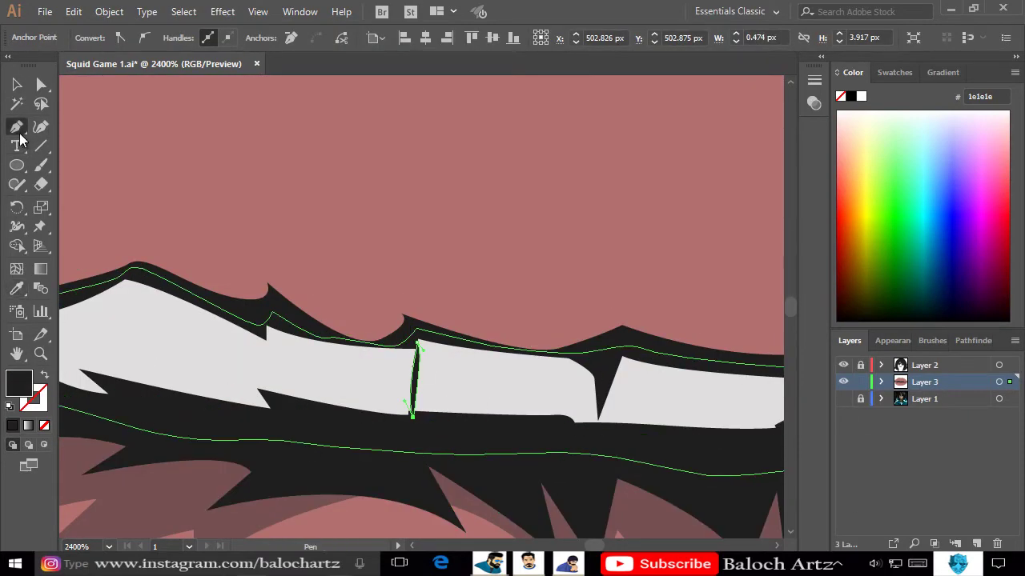
{"action": "left_click", "coordinate": [263, 342]}
{"action": "left_click", "coordinate": [253, 388]}
{"action": "left_click_drag", "start_coordinate": [304, 422], "coordinate": [297, 417]}
{"action": "scroll", "coordinate": [297, 416], "scroll_direction": "down", "scroll_amount": 6, "text": "alt"}
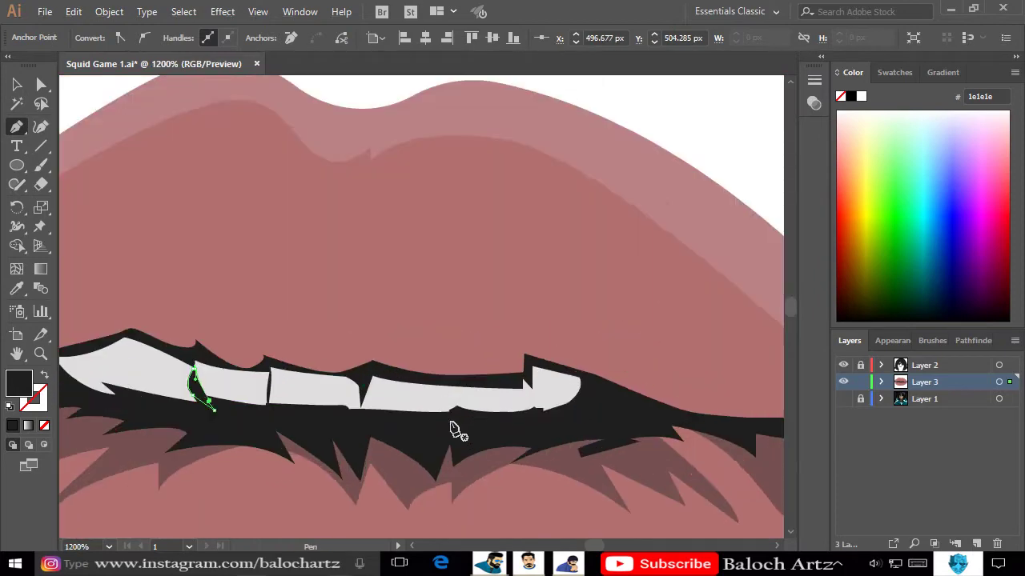
{"action": "left_click_drag", "start_coordinate": [467, 431], "coordinate": [404, 378]}
{"action": "scroll", "coordinate": [460, 441], "scroll_direction": "up", "scroll_amount": 8, "text": "alt"}
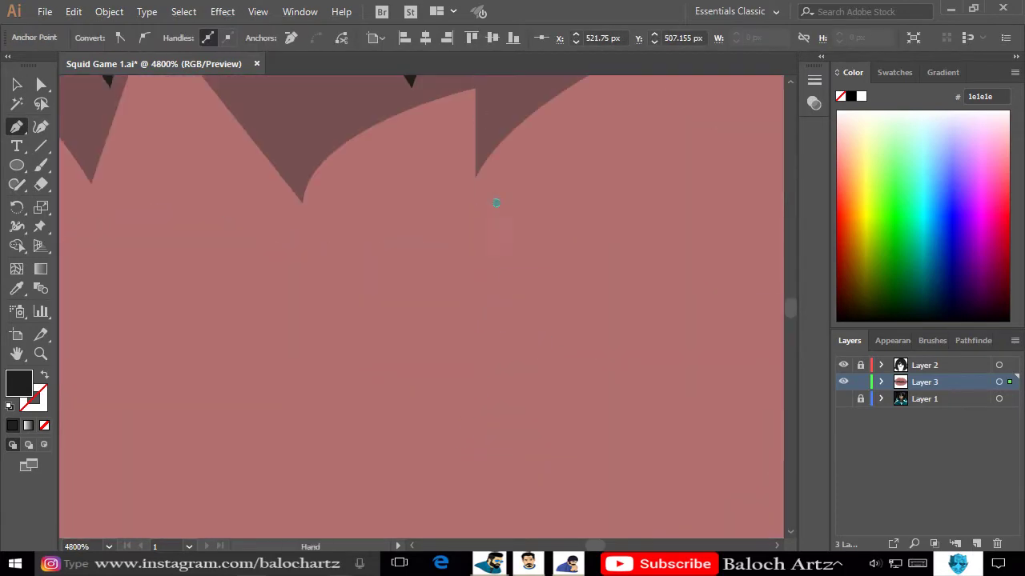
{"action": "scroll", "coordinate": [493, 203], "scroll_direction": "up", "scroll_amount": 2}
{"action": "scroll", "coordinate": [512, 228], "scroll_direction": "down", "scroll_amount": 6, "text": "alt"}
Deselect the dividers and scroll over the mouth to review the teeth.
{"action": "left_click", "coordinate": [17, 84]}
{"action": "left_click", "coordinate": [208, 269]}
{"action": "scroll", "coordinate": [314, 414], "scroll_direction": "down", "scroll_amount": 2, "text": "alt"}
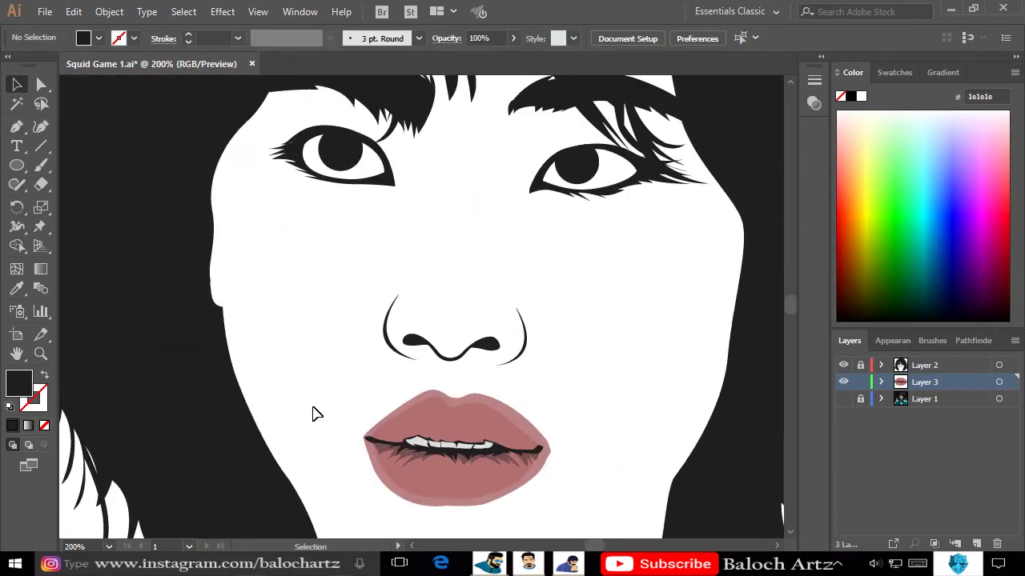
{"action": "scroll", "coordinate": [314, 408], "scroll_direction": "down", "scroll_amount": 2, "text": "alt"}
{"action": "scroll", "coordinate": [320, 404], "scroll_direction": "up", "scroll_amount": 2, "text": "alt"}
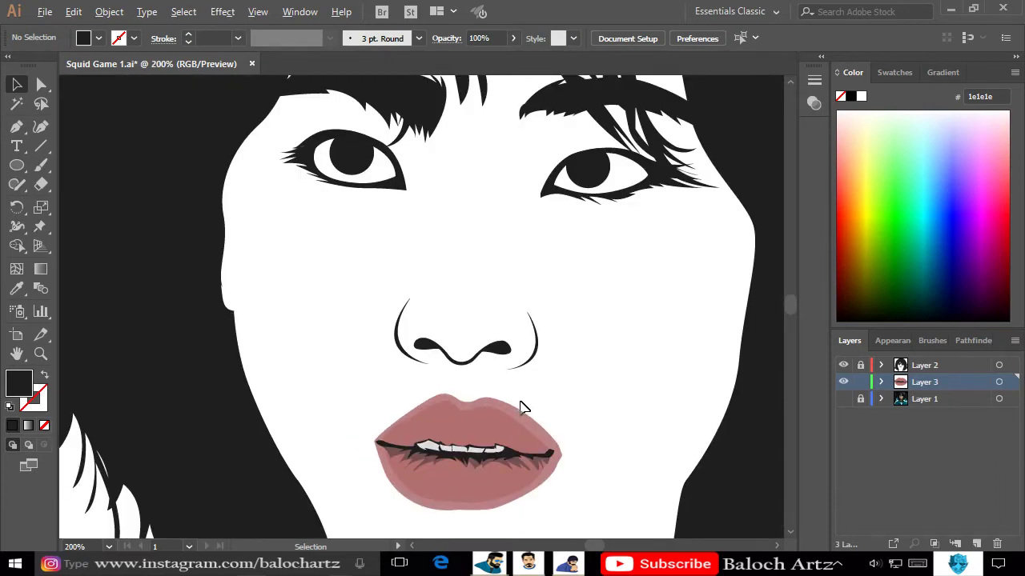
{"action": "scroll", "coordinate": [520, 407], "scroll_direction": "up", "scroll_amount": 3, "text": "alt"}
{"action": "scroll", "coordinate": [568, 284], "scroll_direction": "up", "scroll_amount": 1}
{"action": "scroll", "coordinate": [291, 379], "scroll_direction": "up", "scroll_amount": 1, "text": "alt"}
{"action": "left_click", "coordinate": [17, 184]}
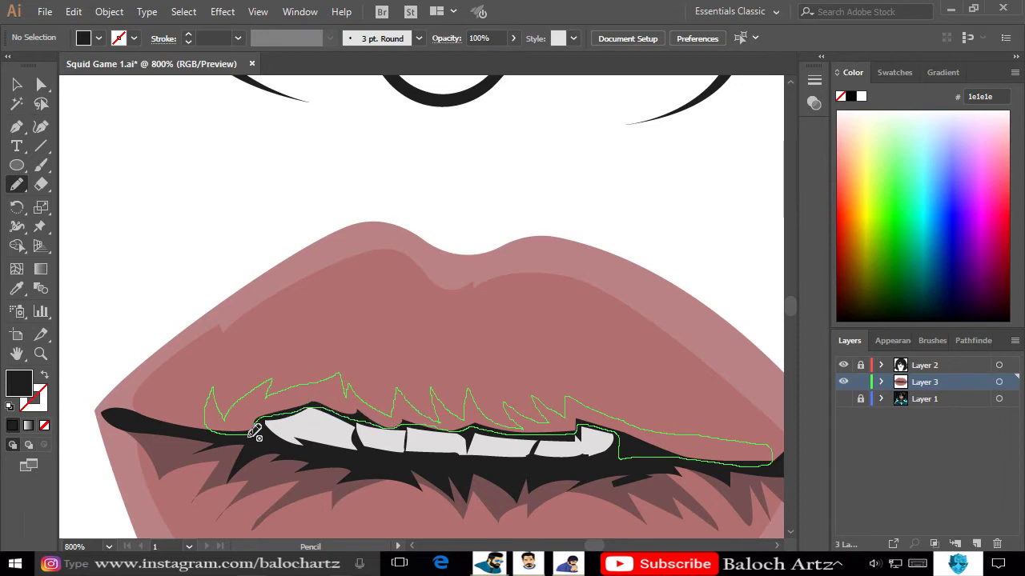
Pencil a maroon shadow above the teeth and bring the black mouth line to the front.
{"action": "left_click_drag", "start_coordinate": [255, 433], "coordinate": [253, 431]}
{"action": "key", "text": "i"}
{"action": "left_click", "coordinate": [183, 461]}
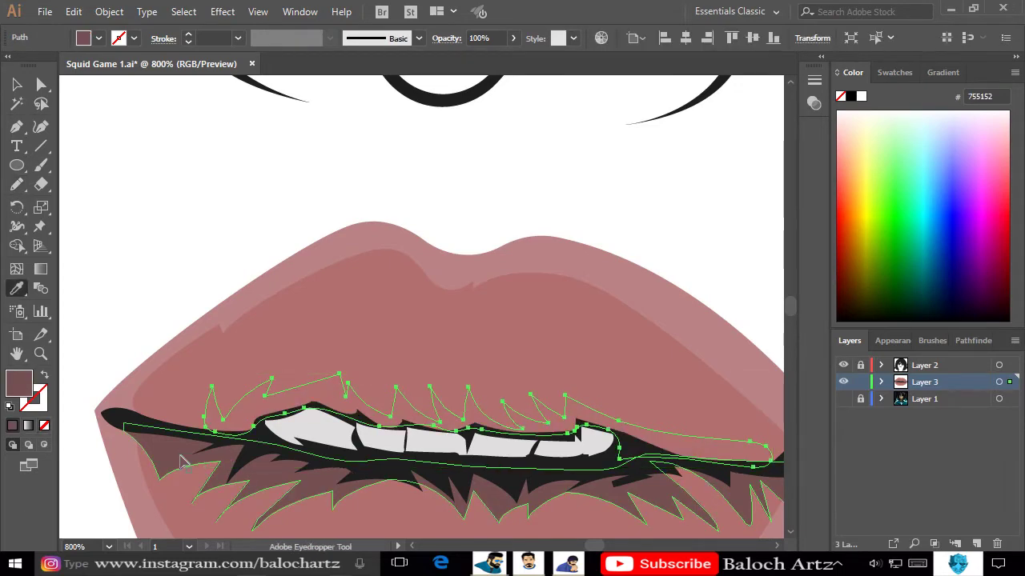
{"action": "key", "text": "v"}
{"action": "left_click", "coordinate": [129, 424]}
{"action": "right_click", "coordinate": [131, 436]}
{"action": "left_click", "coordinate": [400, 339]}
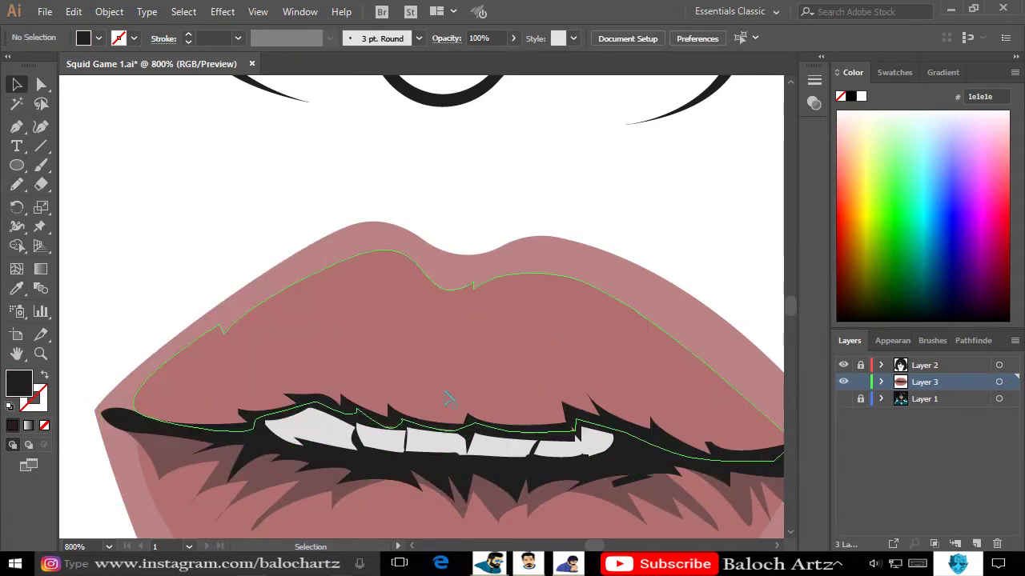
Add a lip-pink highlight patch and brighten it in Recolor Artwork.
{"action": "left_click", "coordinate": [446, 392]}
{"action": "scroll", "coordinate": [251, 229], "scroll_direction": "down", "scroll_amount": 2}
{"action": "scroll", "coordinate": [591, 390], "scroll_direction": "down", "scroll_amount": 1}
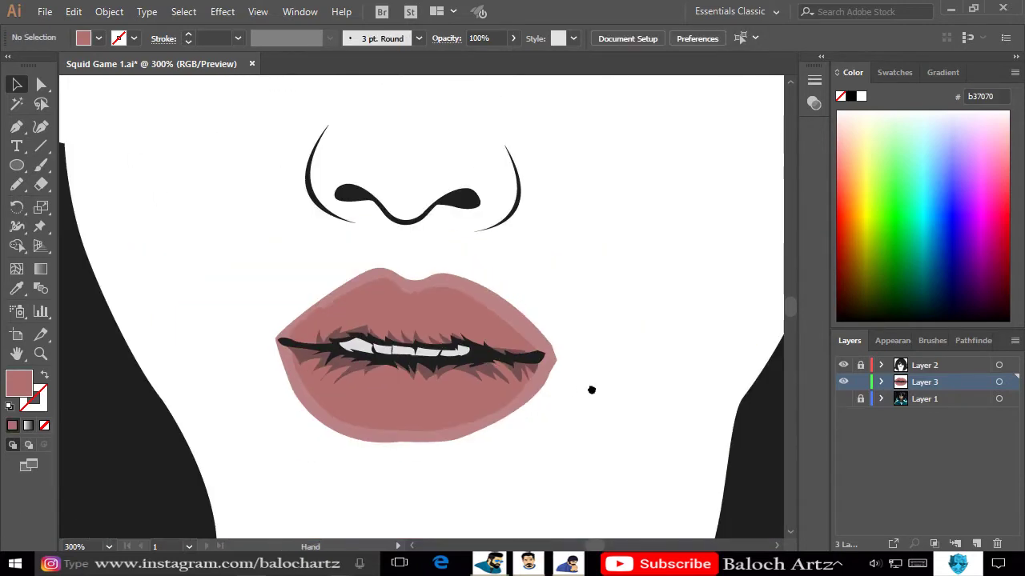
{"action": "key", "text": "n"}
{"action": "scroll", "coordinate": [444, 424], "scroll_direction": "up", "scroll_amount": 3}
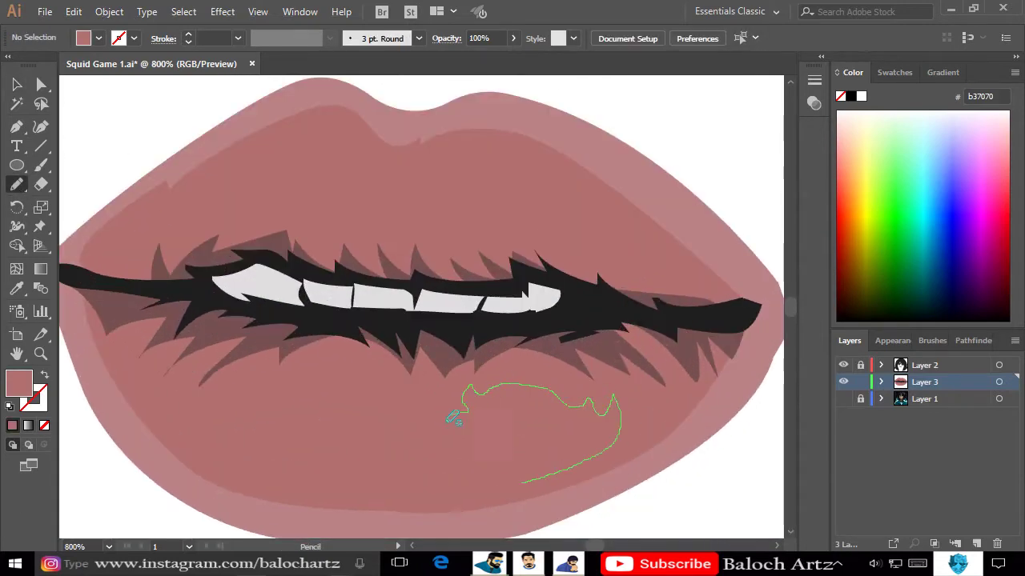
{"action": "left_click", "coordinate": [601, 38]}
{"action": "left_click_drag", "start_coordinate": [619, 444], "coordinate": [625, 439]}
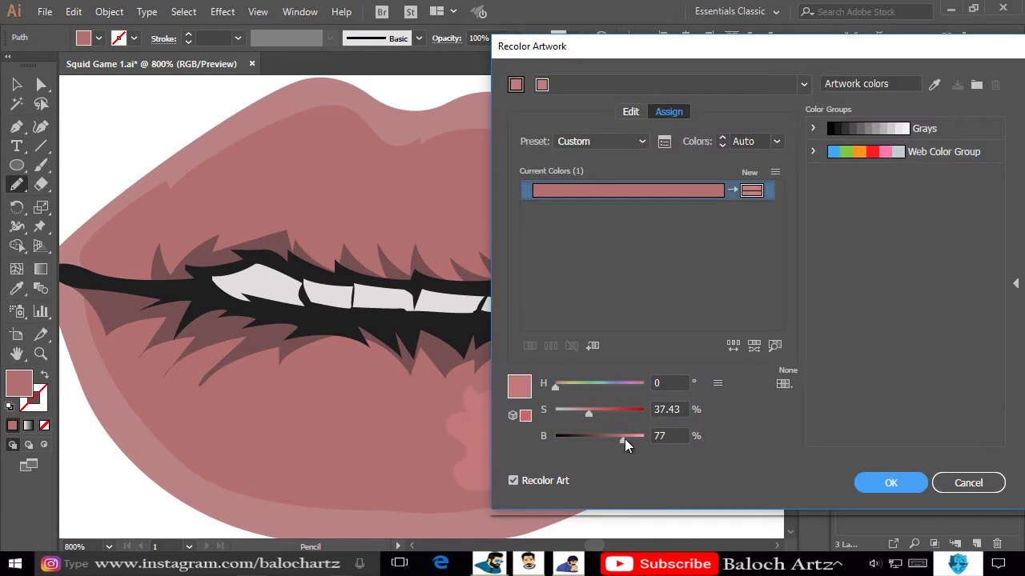
{"action": "left_click", "coordinate": [875, 483]}
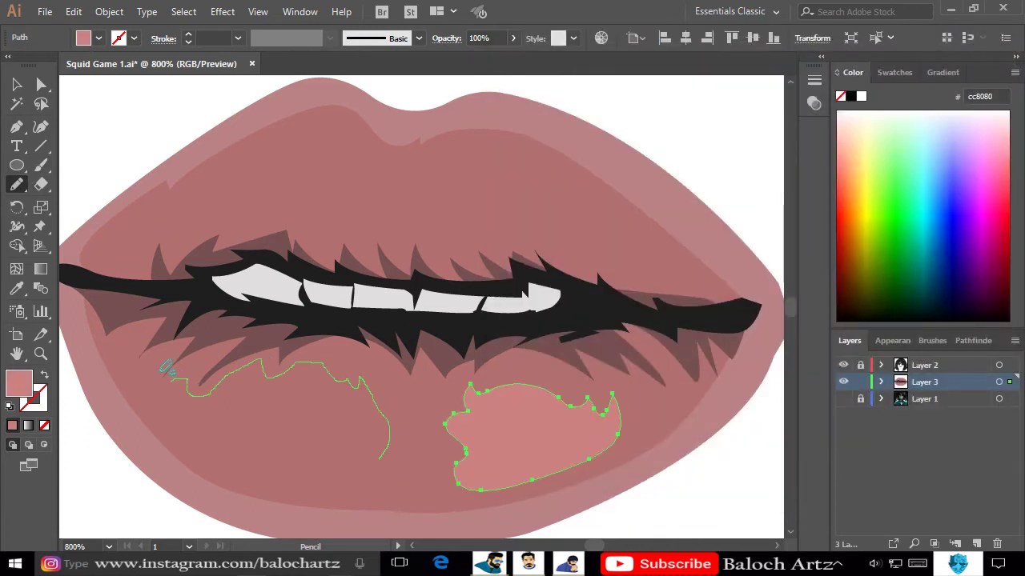
Draw more lighter highlight patches on the lower-left and upper lips, then deselect.
{"action": "left_click_drag", "start_coordinate": [384, 453], "coordinate": [379, 476]}
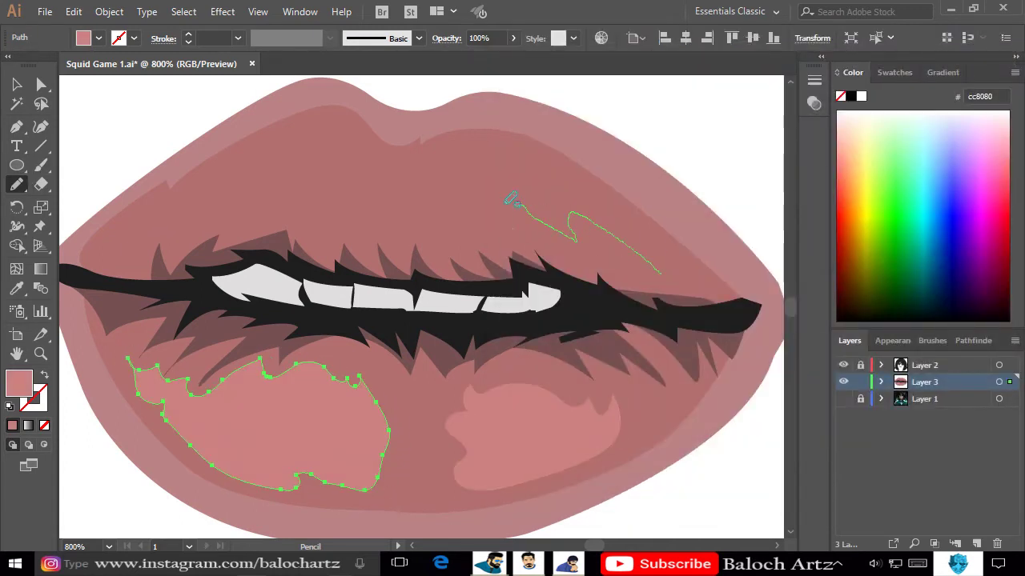
{"action": "mouse_move", "coordinate": [631, 275]}
{"action": "left_mouse_down"}
{"action": "mouse_move", "coordinate": [431, 200]}
{"action": "mouse_move", "coordinate": [237, 182]}
{"action": "left_mouse_up"}
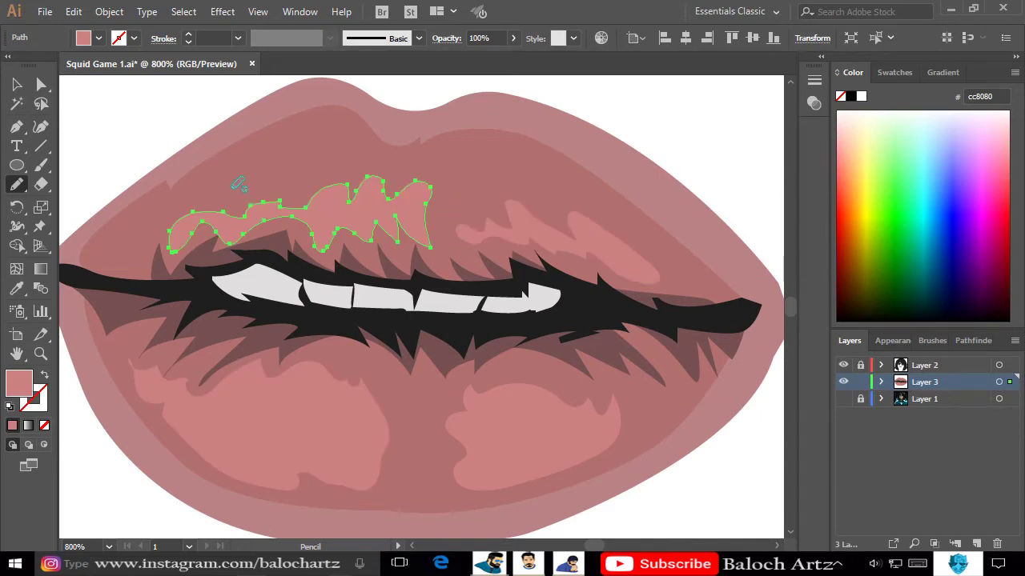
{"action": "key", "text": "v"}
{"action": "key", "text": "ctrl+shift+a"}
{"action": "key", "text": "ctrl+minus"}
{"action": "key", "text": "ctrl+minus"}
{"action": "key", "text": "ctrl+minus"}
Pencil a shape over the teeth, fill it light grey, and undo the extra changes.
{"action": "scroll", "coordinate": [430, 400], "scroll_direction": "up", "scroll_amount": 3}
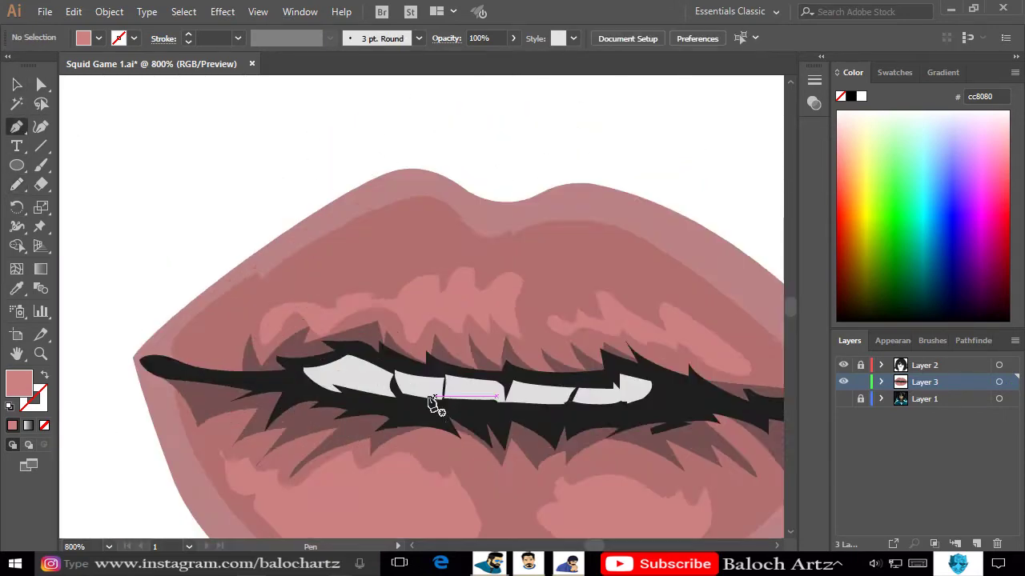
{"action": "scroll", "coordinate": [430, 400], "scroll_direction": "up", "scroll_amount": 2}
{"action": "key", "text": "n"}
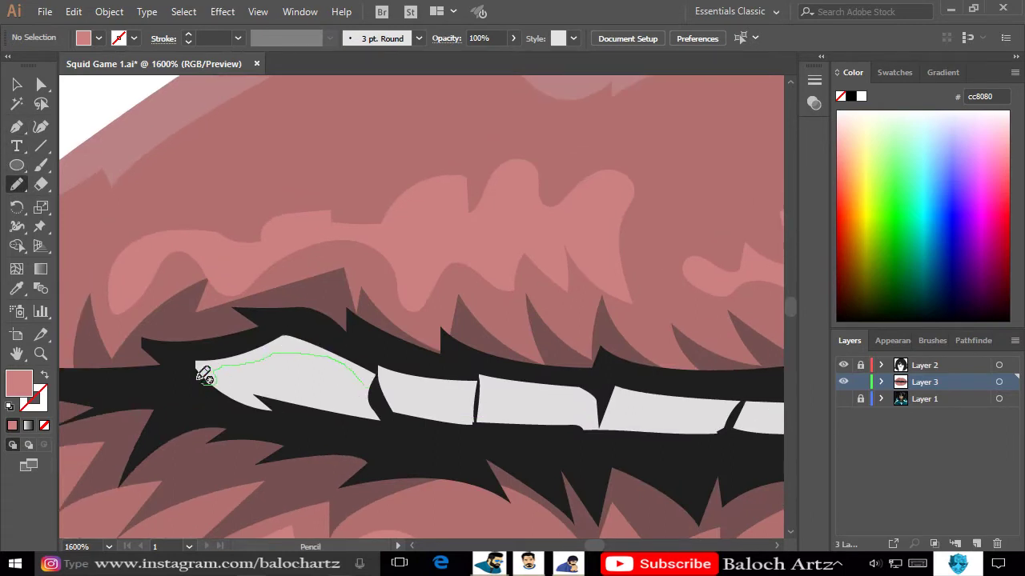
{"action": "left_click_drag", "start_coordinate": [711, 376], "coordinate": [407, 302]}
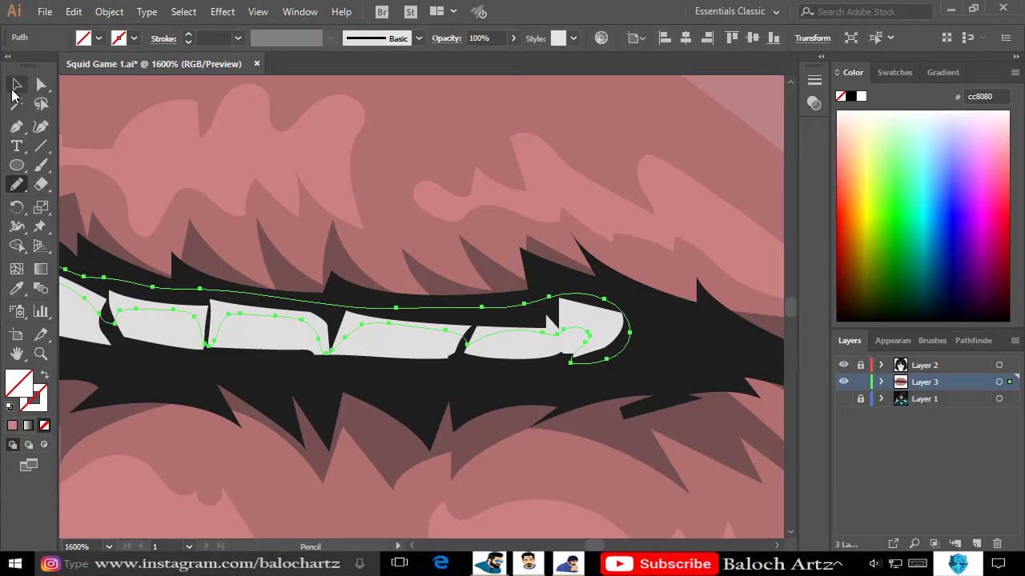
{"action": "left_click", "coordinate": [397, 335]}
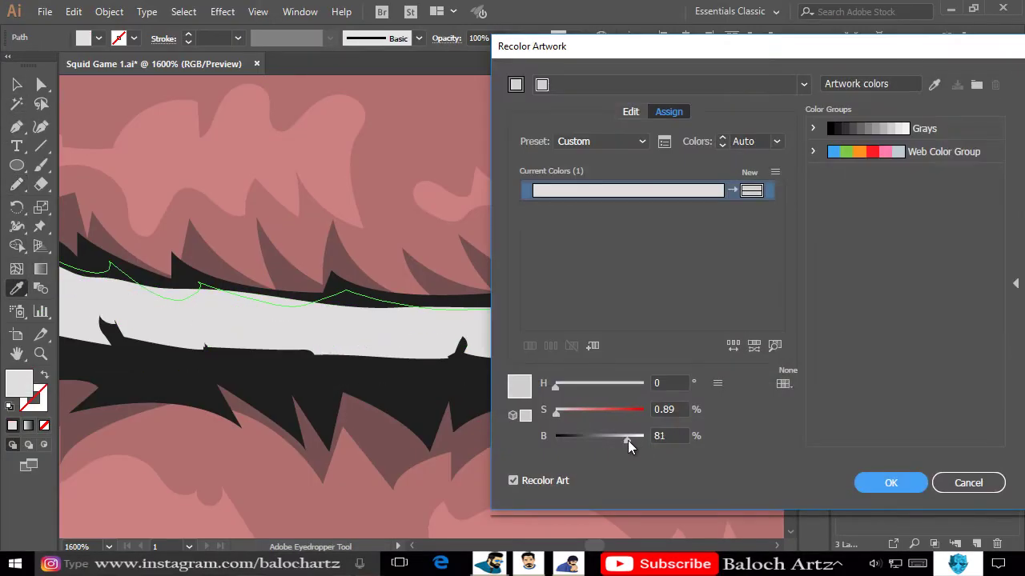
{"action": "key", "text": "Return"}
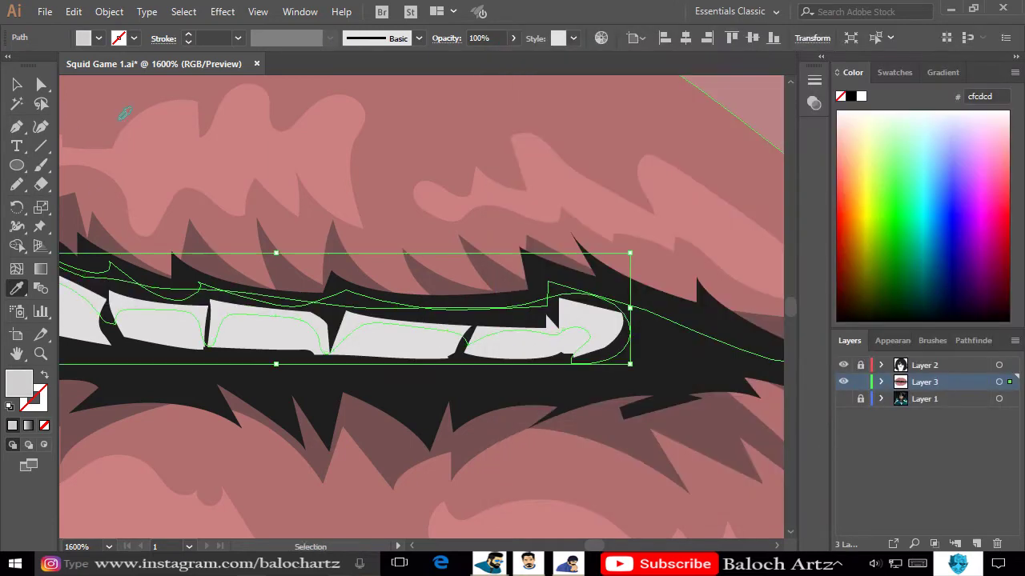
{"action": "key", "text": "ctrl+z"}
{"action": "key", "text": "ctrl+z"}
{"action": "key", "text": "ctrl+z"}
{"action": "key", "text": "ctrl+z"}
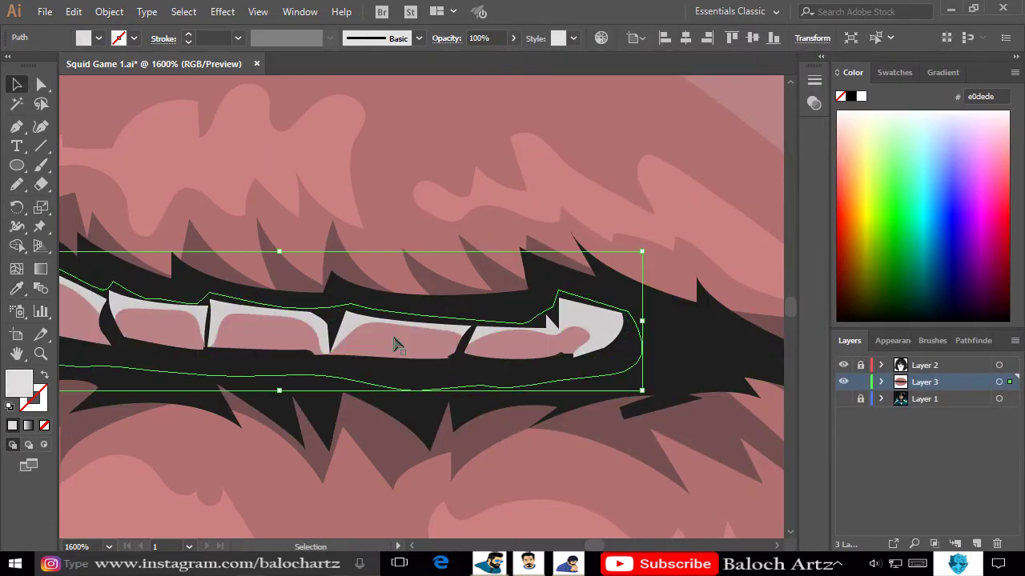
{"action": "key", "text": "ctrl+z"}
Fit the whole artboard and toggle the reference photo to compare the lips with the face.
{"action": "key", "text": "ctrl+minus"}
{"action": "key", "text": "ctrl+minus"}
{"action": "key", "text": "ctrl+minus"}
{"action": "key", "text": "ctrl+minus"}
{"action": "left_click", "coordinate": [642, 227]}
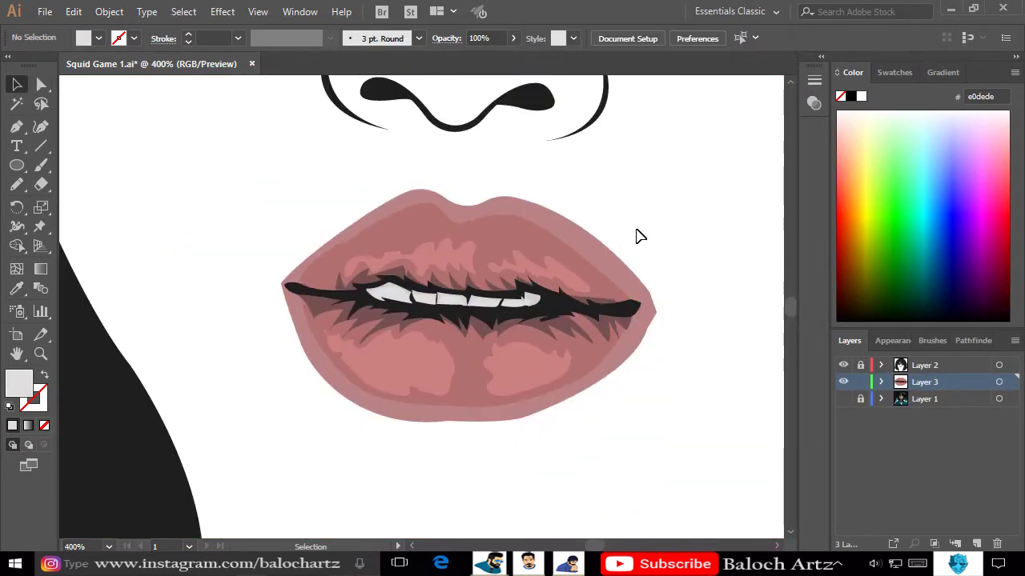
{"action": "left_click", "coordinate": [843, 399]}
{"action": "key", "text": "ctrl+0"}
{"action": "left_click", "coordinate": [843, 398]}
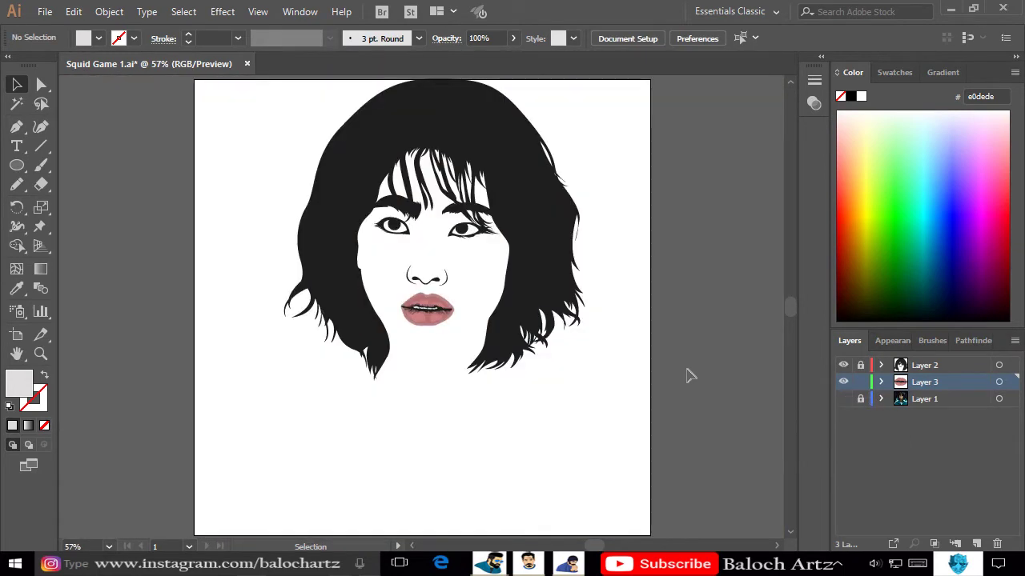
Give the mouth shape the mauve lip colour, darkened to brightness about 31 in Recolor Artwork.
{"action": "key", "text": "ctrl+plus"}
{"action": "key", "text": "ctrl+plus"}
{"action": "key", "text": "ctrl+plus"}
{"action": "key", "text": "ctrl+plus"}
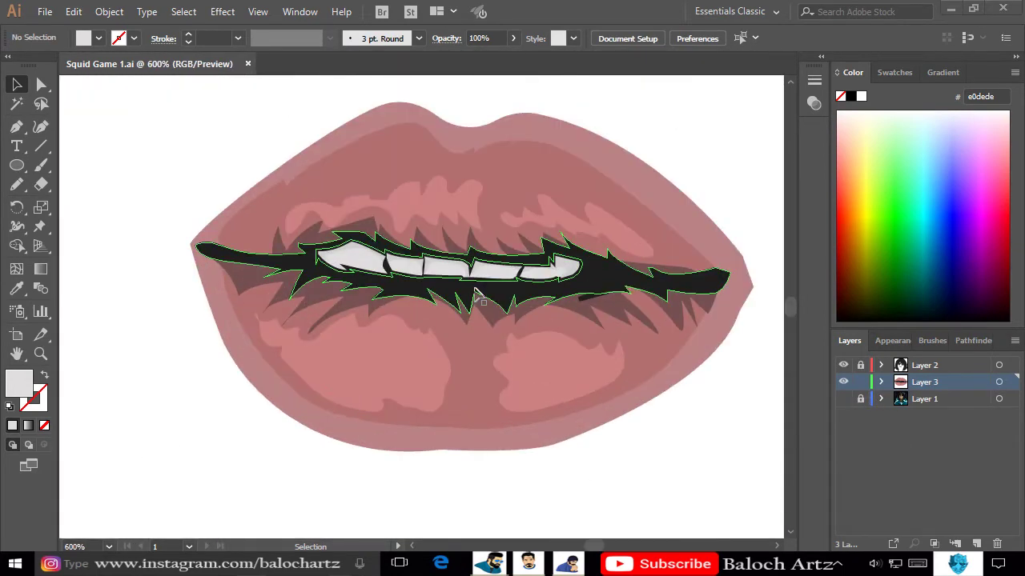
{"action": "key", "text": "i"}
{"action": "left_click", "coordinate": [449, 152]}
{"action": "left_click", "coordinate": [216, 255], "text": "ctrl"}
{"action": "left_click", "coordinate": [240, 304]}
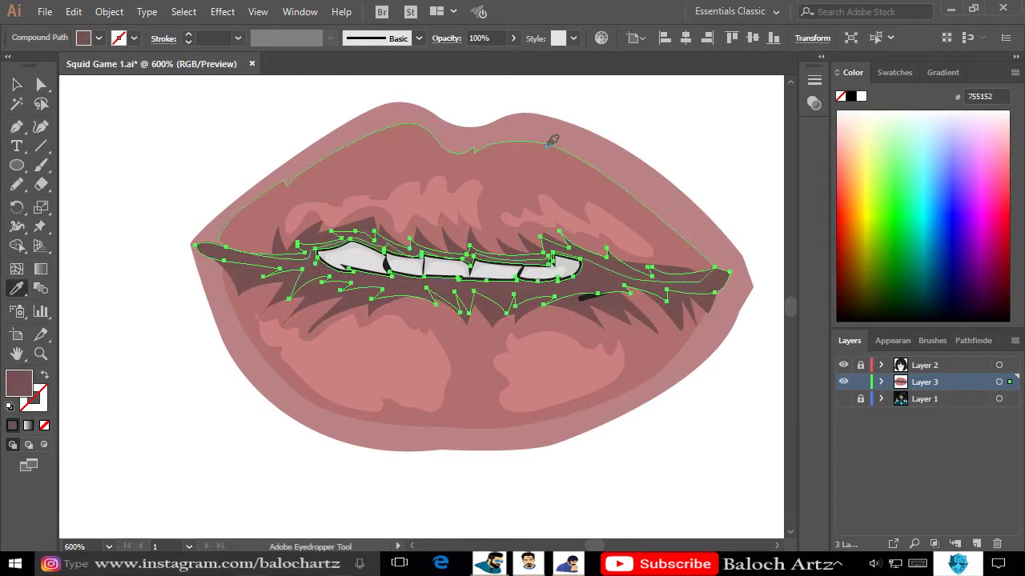
{"action": "left_click", "coordinate": [602, 39]}
{"action": "left_click_drag", "start_coordinate": [592, 439], "coordinate": [583, 438]}
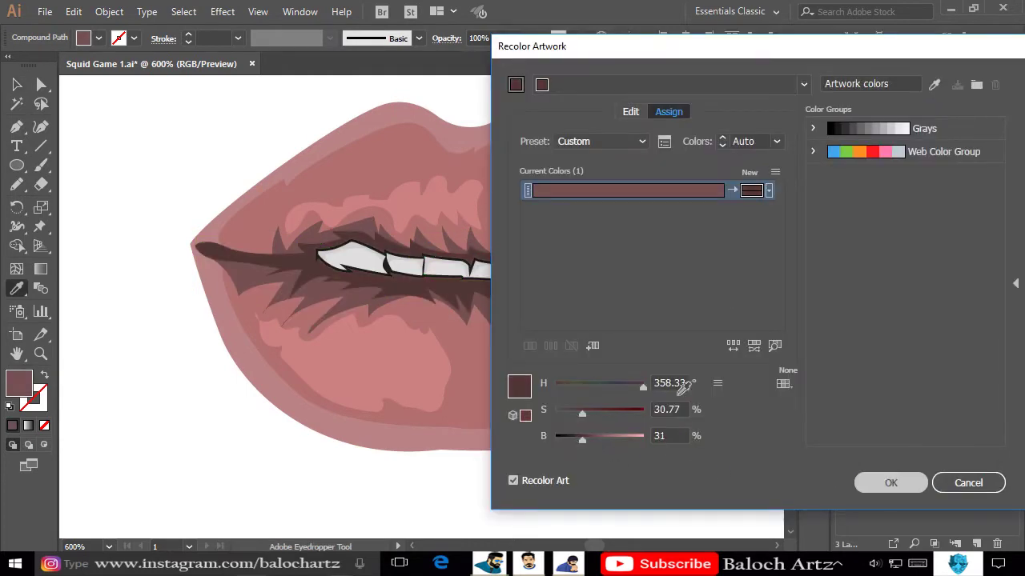
{"action": "left_click", "coordinate": [890, 483]}
Try copying the dark mouth colour onto the teeth path, then undo it.
{"action": "key", "text": "a"}
{"action": "key", "text": "ctrl+plus"}
{"action": "key", "text": "ctrl+plus"}
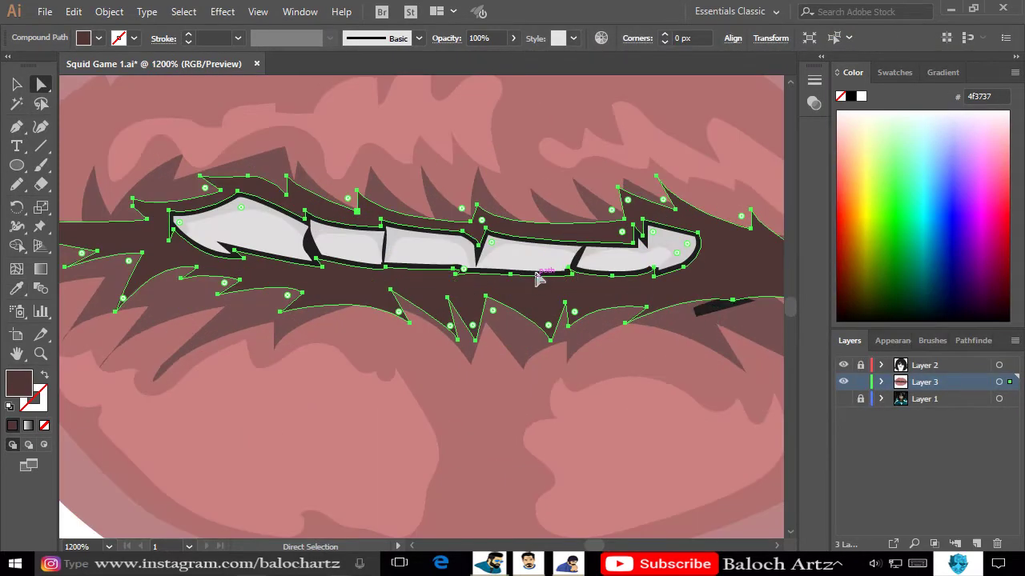
{"action": "key", "text": "ctrl+plus"}
{"action": "key", "text": "ctrl+plus"}
{"action": "key", "text": "ctrl+plus"}
{"action": "left_click", "coordinate": [229, 371]}
{"action": "key", "text": "ctrl+minus"}
{"action": "key", "text": "ctrl+minus"}
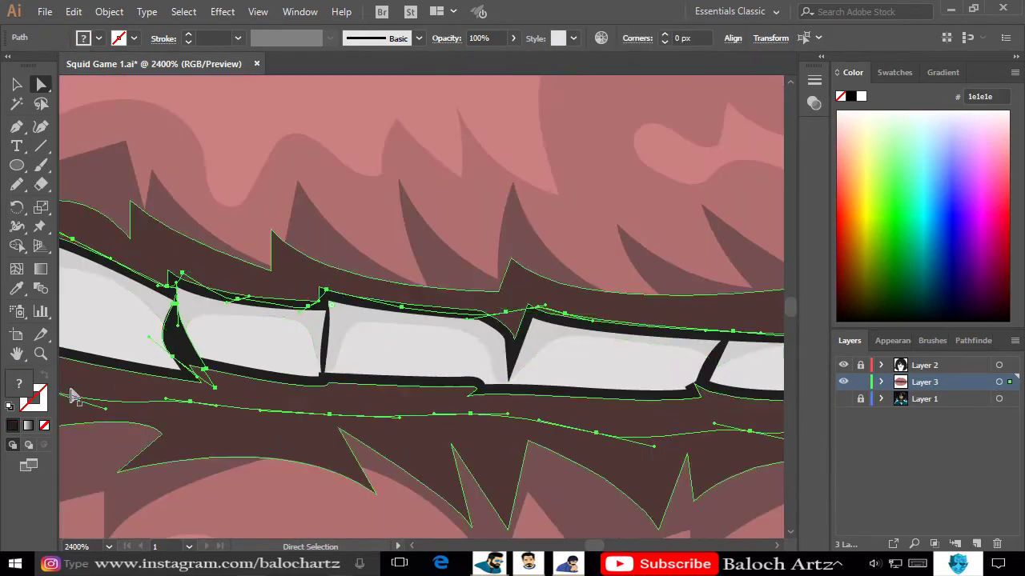
{"action": "key", "text": "i"}
{"action": "left_click", "coordinate": [317, 398]}
{"action": "key", "text": "ctrl+minus"}
{"action": "key", "text": "ctrl+z"}
{"action": "key", "text": "v"}
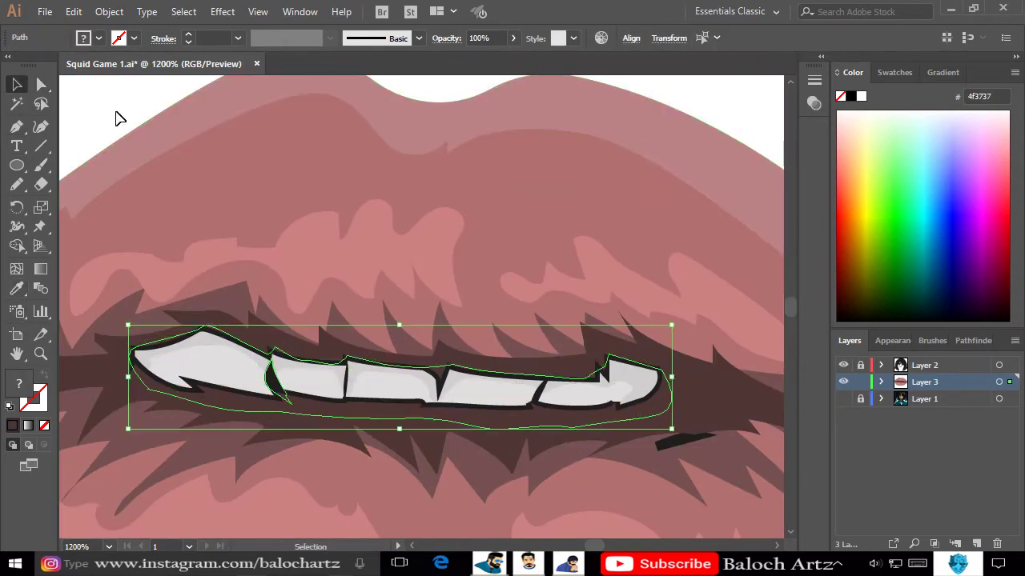
{"action": "left_click", "coordinate": [114, 114]}
{"action": "left_click", "coordinate": [247, 384]}
Delete the stray dark stroke below the teeth.
{"action": "left_click", "coordinate": [201, 403]}
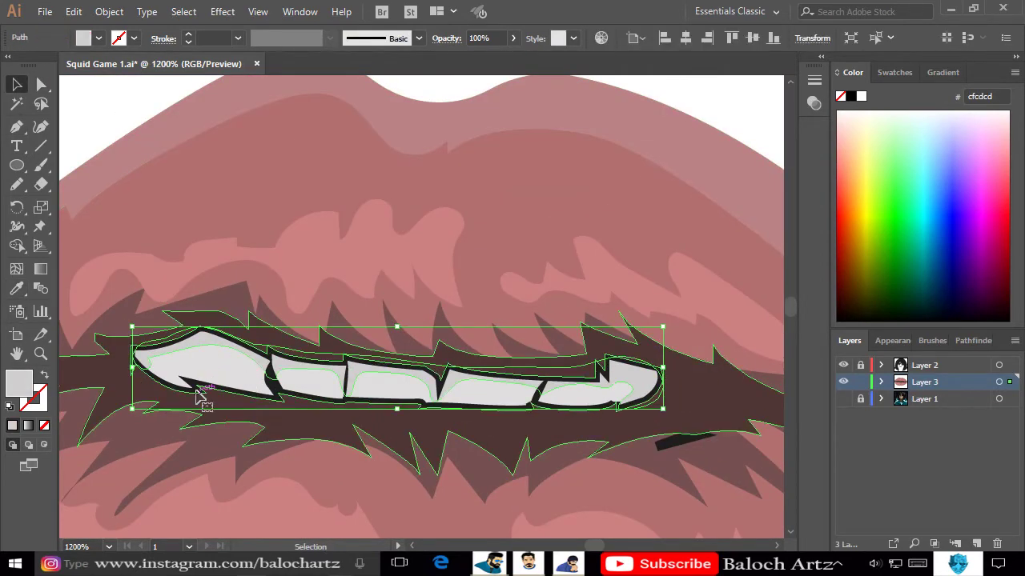
{"action": "left_click", "coordinate": [677, 435]}
{"action": "key", "text": "Delete"}
Recolour the teeth outline to dark red #3d1818 through Recolor Artwork.
{"action": "left_click", "coordinate": [880, 381]}
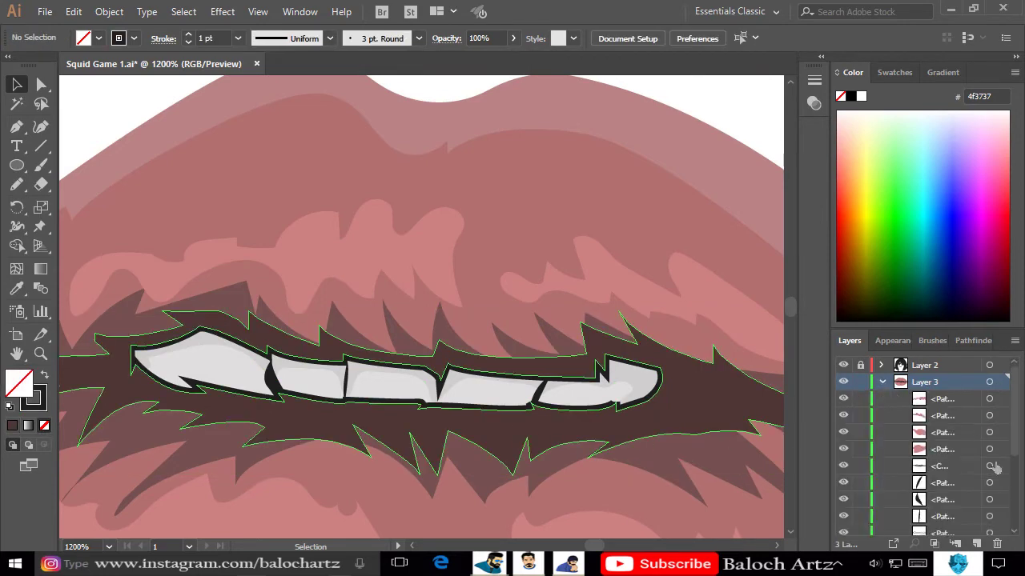
{"action": "scroll", "coordinate": [1002, 430], "scroll_direction": "down", "scroll_amount": 5}
{"action": "left_click", "coordinate": [990, 393]}
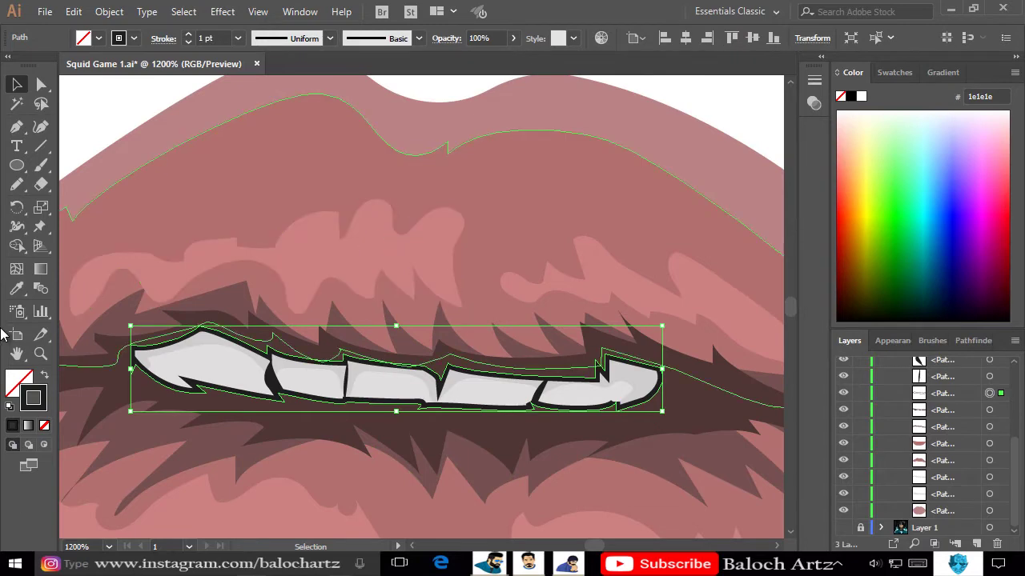
{"action": "left_click", "coordinate": [601, 38]}
{"action": "left_click", "coordinate": [968, 483]}
{"action": "double_click", "coordinate": [33, 398]}
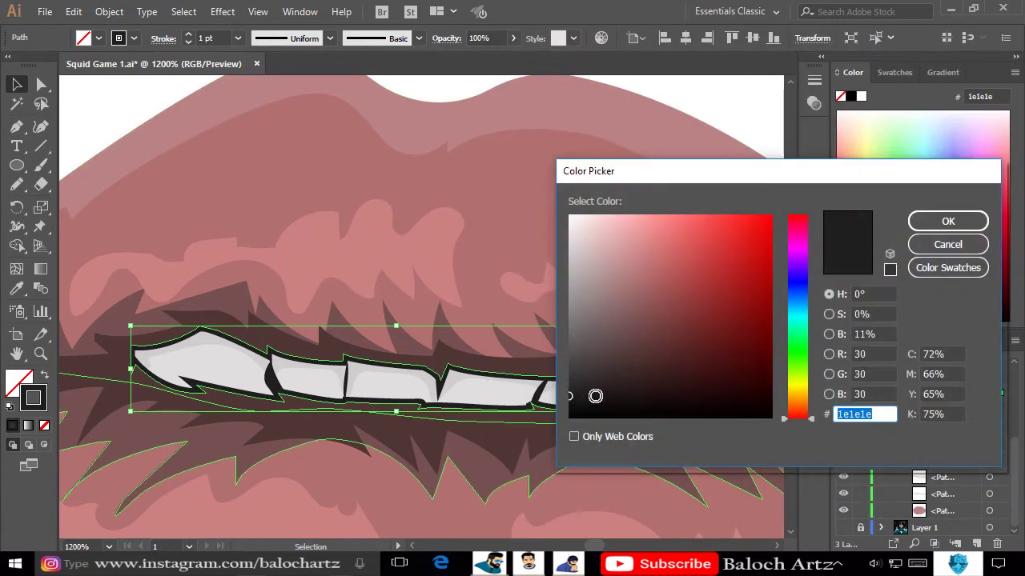
{"action": "left_click", "coordinate": [681, 360]}
{"action": "left_click", "coordinate": [690, 370]}
{"action": "left_click", "coordinate": [947, 222]}
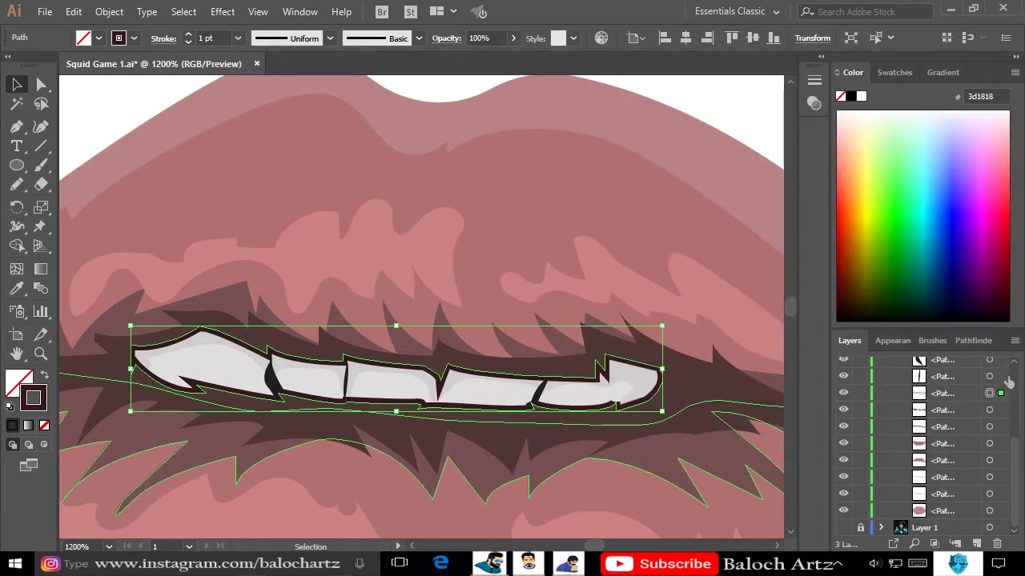
Apply the dark fill colour to the tooth-gap shapes and the mouth shape.
{"action": "left_click", "coordinate": [991, 427], "text": "shift"}
{"action": "left_click", "coordinate": [990, 410], "text": "shift"}
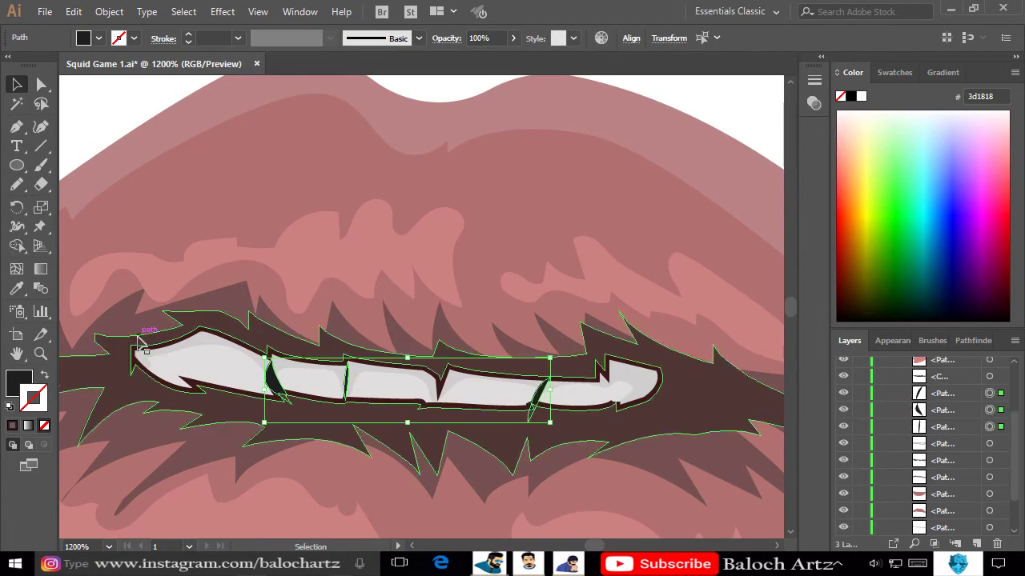
{"action": "double_click", "coordinate": [18, 383]}
{"action": "key", "text": "Return"}
{"action": "left_click", "coordinate": [110, 99]}
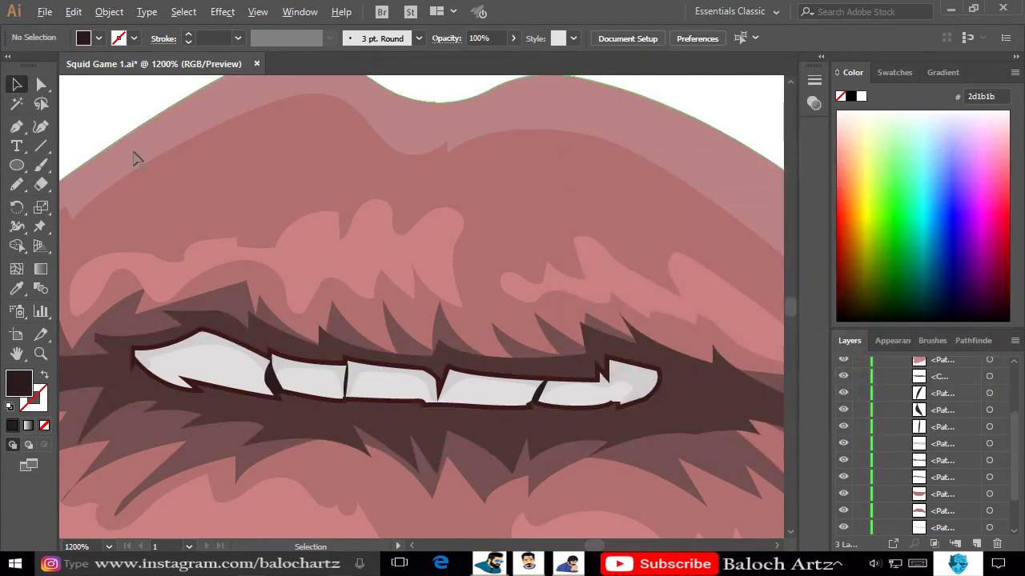
Adjust the mouth shape's colour once more in Recolor Artwork and deselect.
{"action": "scroll", "coordinate": [469, 183], "scroll_direction": "down", "scroll_amount": 2}
{"action": "scroll", "coordinate": [329, 343], "scroll_direction": "up", "scroll_amount": 2}
{"action": "scroll", "coordinate": [328, 343], "scroll_direction": "up", "scroll_amount": 1}
{"action": "left_click", "coordinate": [322, 351]}
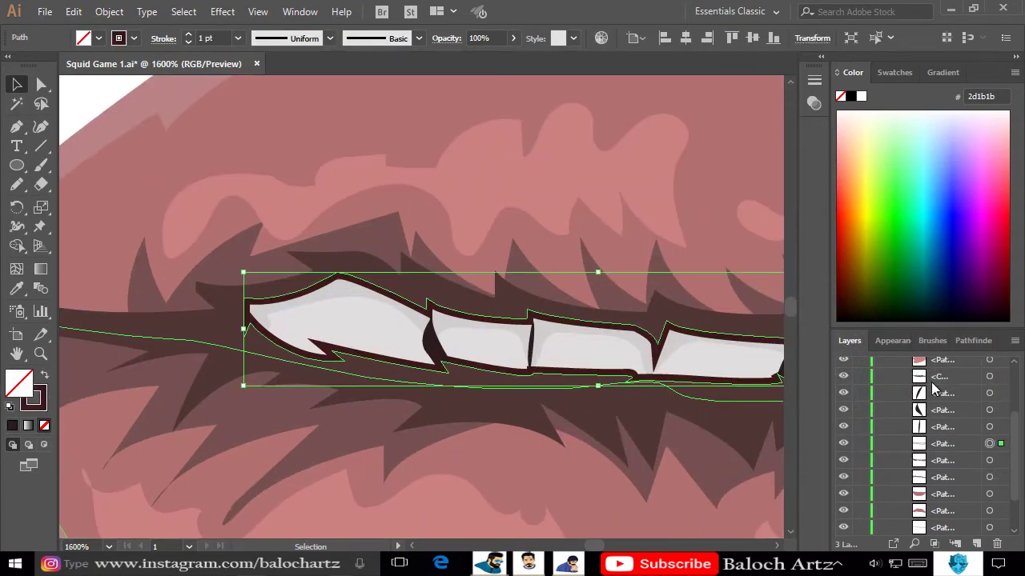
{"action": "left_click", "coordinate": [600, 38]}
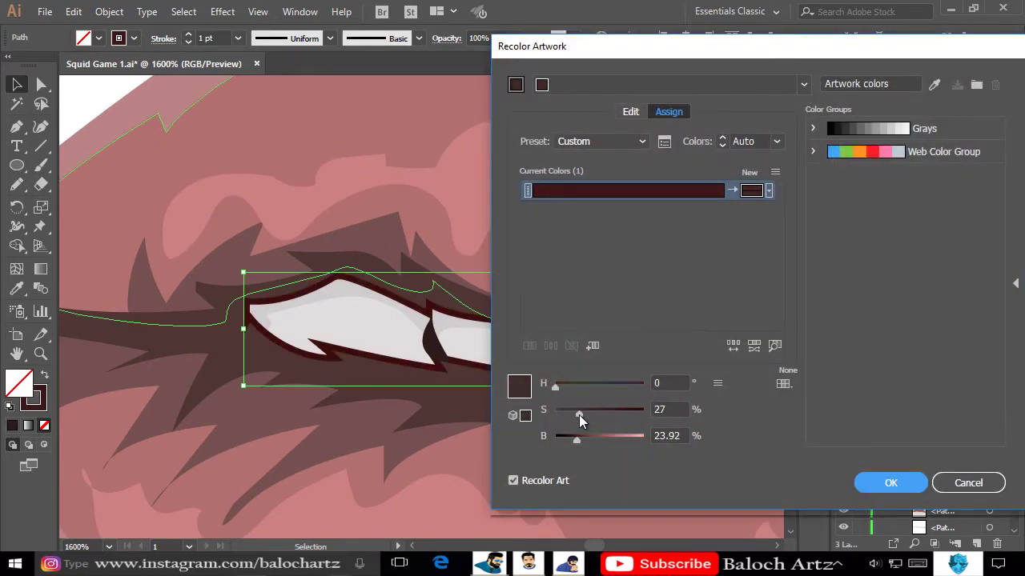
{"action": "key", "text": "Return"}
{"action": "key", "text": "ctrl+shift+a"}
{"action": "scroll", "coordinate": [668, 144], "scroll_direction": "down", "scroll_amount": 4}
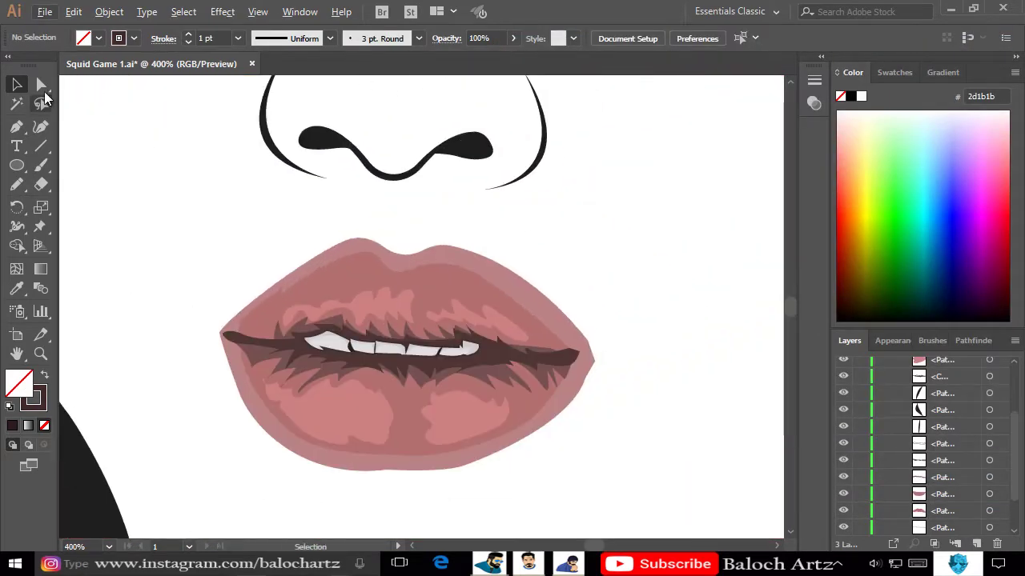
Reshape the outer lip outline's right corner, moving it up and left with Direct Selection.
{"action": "left_click", "coordinate": [42, 84]}
{"action": "left_click", "coordinate": [328, 471]}
{"action": "left_click", "coordinate": [576, 472]}
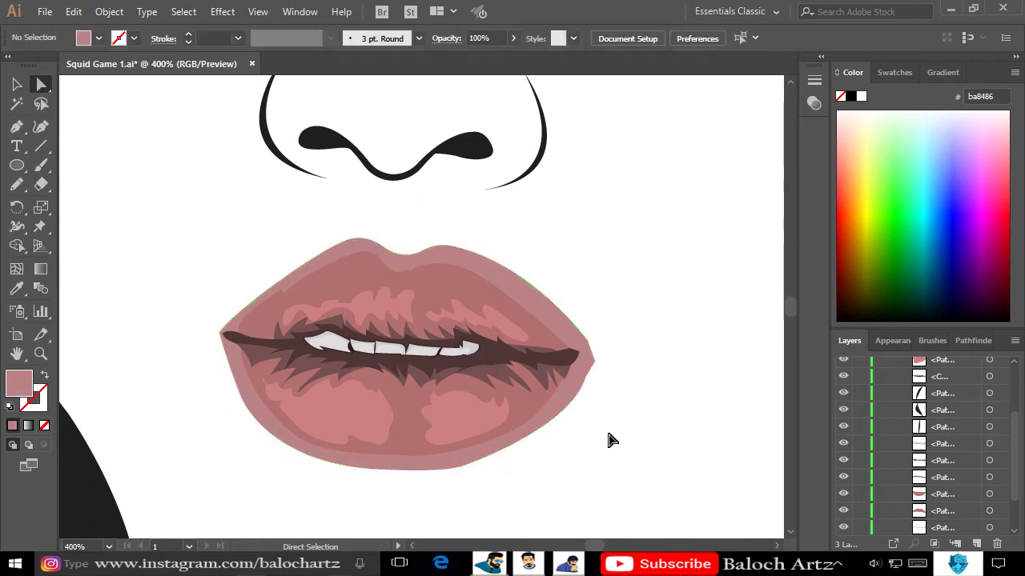
{"action": "left_click_drag", "start_coordinate": [590, 392], "coordinate": [571, 401]}
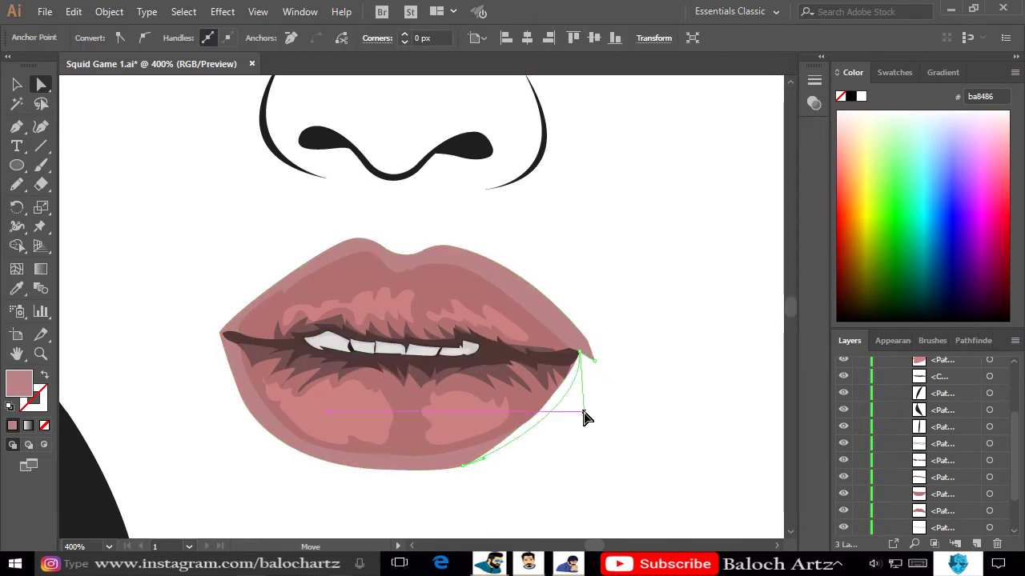
{"action": "left_click_drag", "start_coordinate": [594, 359], "coordinate": [578, 352]}
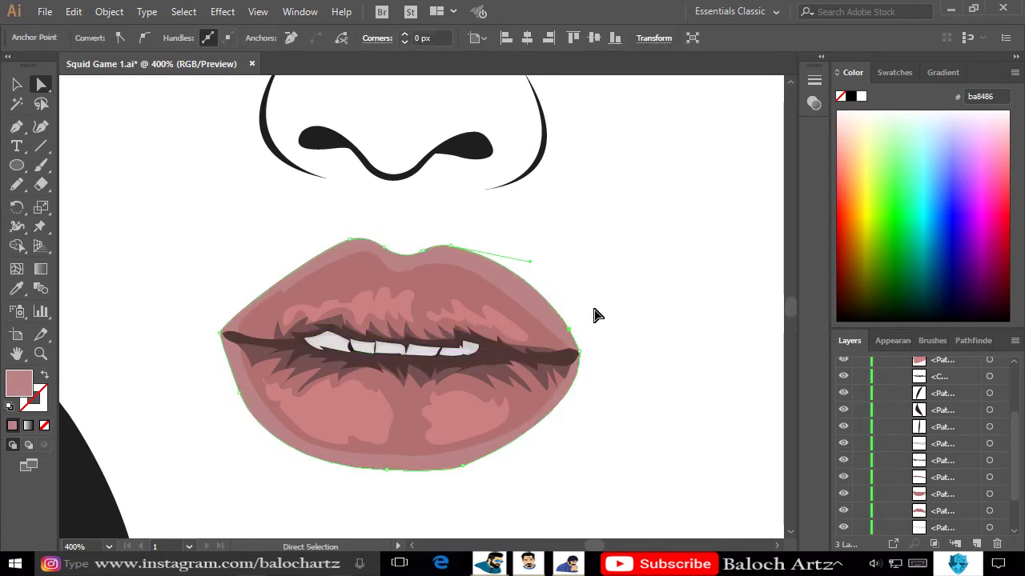
{"action": "left_click", "coordinate": [594, 313]}
Smooth the bottom curve of the outer lip outline by dragging its bottom-lip anchor.
{"action": "left_click", "coordinate": [352, 471]}
{"action": "left_click", "coordinate": [441, 473]}
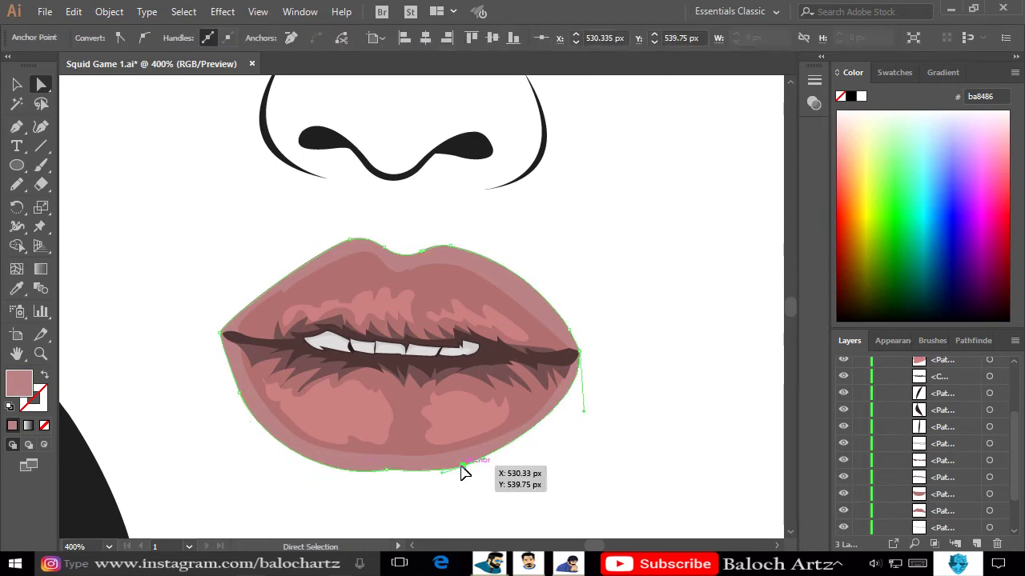
{"action": "left_click", "coordinate": [488, 501]}
{"action": "left_click", "coordinate": [474, 470]}
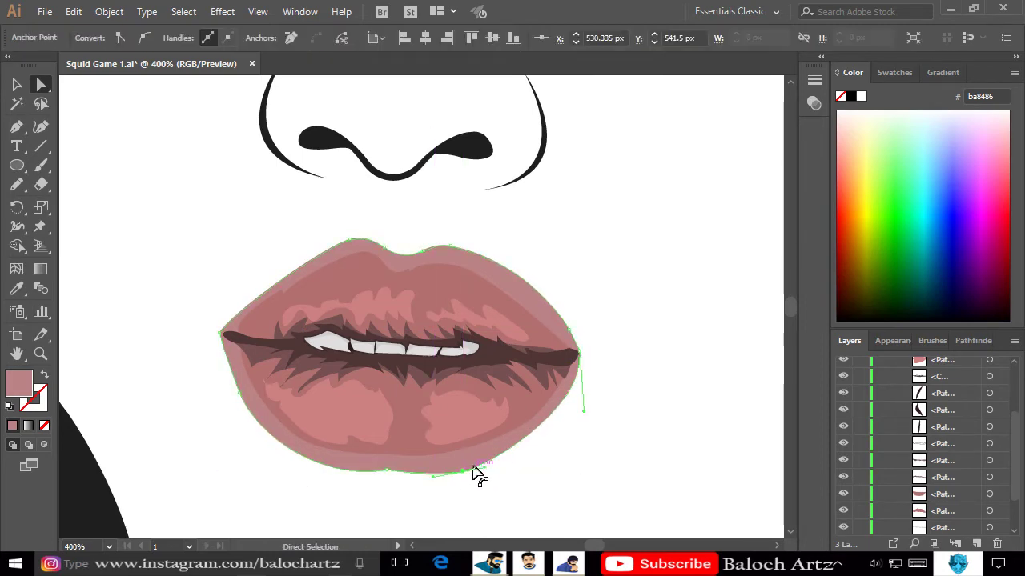
{"action": "left_click", "coordinate": [439, 487]}
{"action": "left_click", "coordinate": [459, 478]}
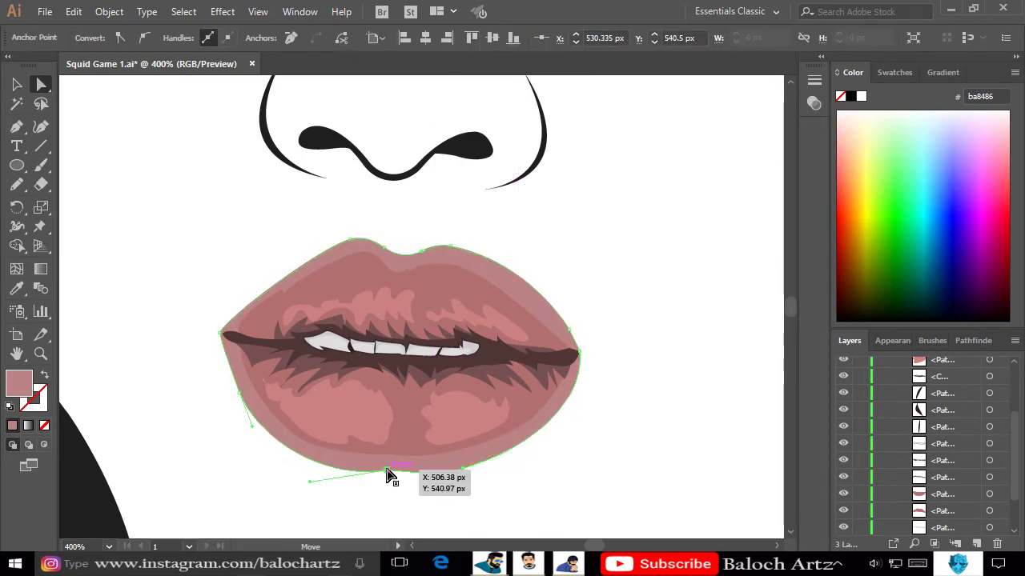
{"action": "left_click_drag", "start_coordinate": [389, 476], "coordinate": [491, 519]}
{"action": "left_click", "coordinate": [491, 518]}
{"action": "scroll", "coordinate": [542, 491], "scroll_direction": "down", "scroll_amount": 2}
{"action": "scroll", "coordinate": [544, 492], "scroll_direction": "down", "scroll_amount": 2}
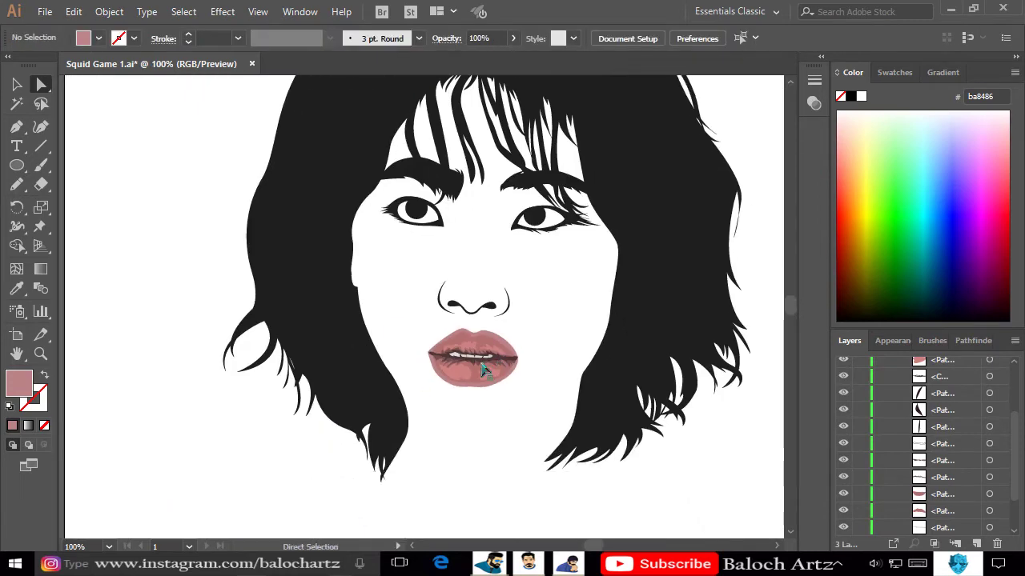
{"action": "scroll", "coordinate": [549, 339], "scroll_direction": "up", "scroll_amount": 4}
Adjust the lip's left corner anchor, collapse Layer 3 and make Layer 1's reference photo visible.
{"action": "left_click", "coordinate": [435, 389]}
{"action": "left_click", "coordinate": [433, 417]}
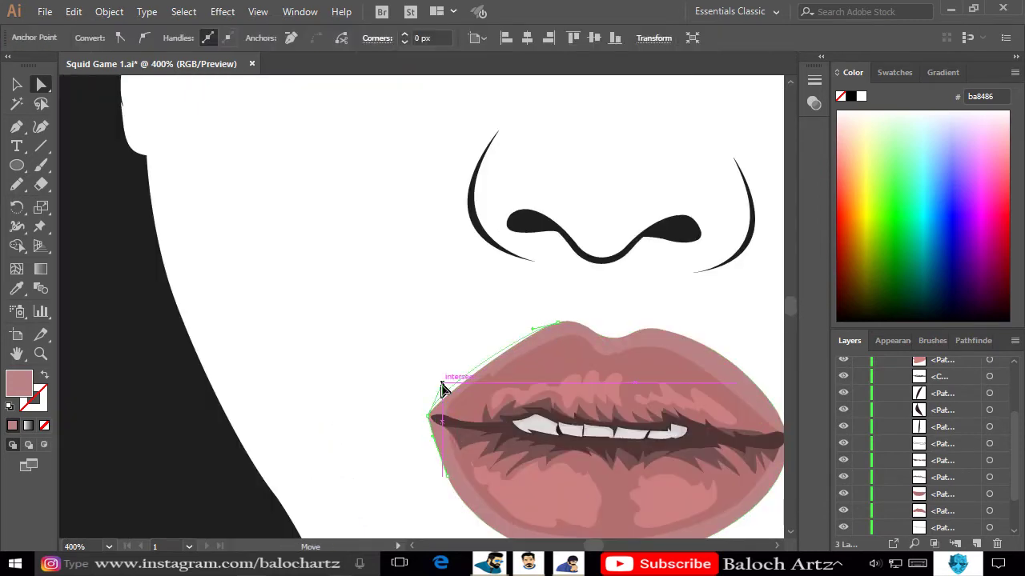
{"action": "left_click", "coordinate": [408, 344]}
{"action": "scroll", "coordinate": [408, 344], "scroll_direction": "down", "scroll_amount": 3}
{"action": "scroll", "coordinate": [408, 344], "scroll_direction": "down", "scroll_amount": 1}
{"action": "scroll", "coordinate": [921, 449], "scroll_direction": "up", "scroll_amount": 5}
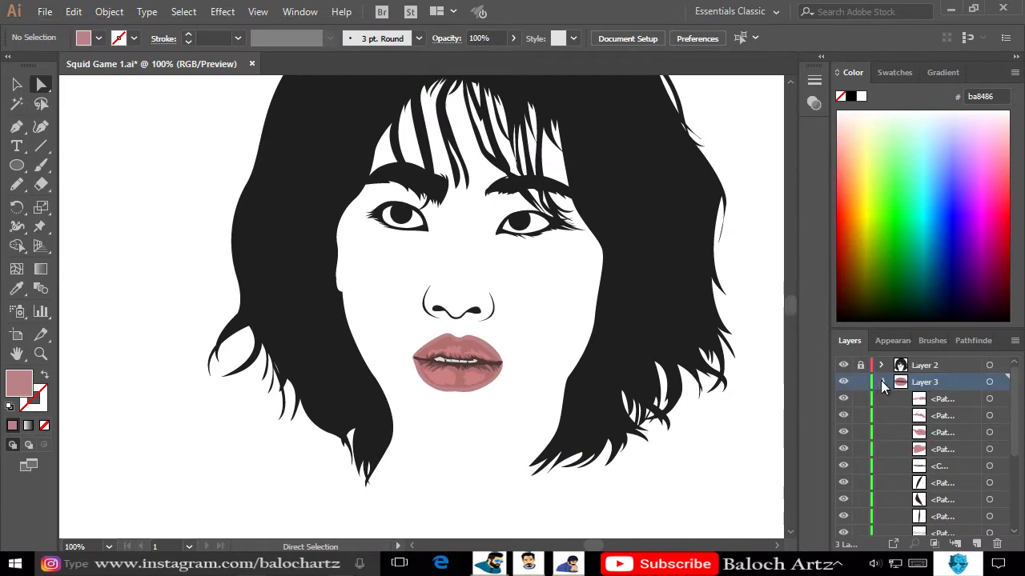
{"action": "left_click", "coordinate": [881, 382]}
{"action": "left_click", "coordinate": [843, 398]}
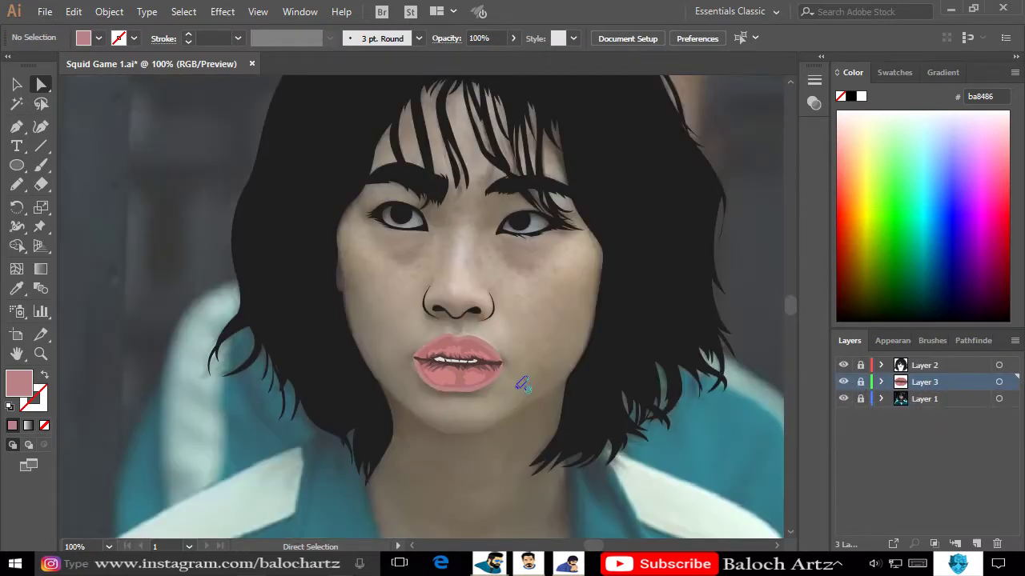
Unlock Layer 2 and pen-trace a thin closed jaw shape curving under the chin.
{"action": "scroll", "coordinate": [522, 385], "scroll_direction": "down", "scroll_amount": 2}
{"action": "left_click", "coordinate": [860, 365]}
{"action": "left_click", "coordinate": [921, 365]}
{"action": "key", "text": "p"}
{"action": "scroll", "coordinate": [652, 229], "scroll_direction": "up", "scroll_amount": 3}
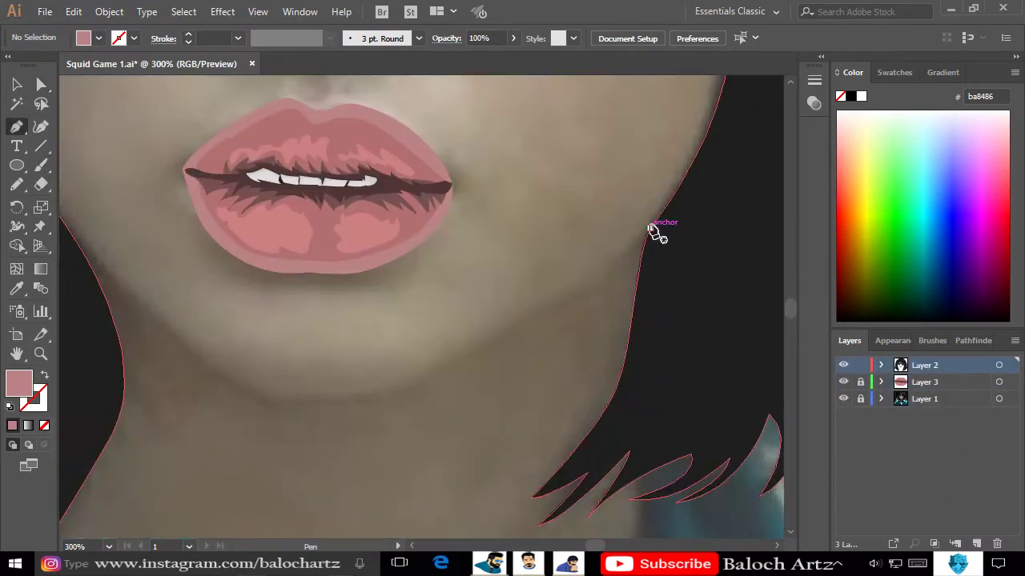
{"action": "left_click", "coordinate": [649, 229]}
{"action": "left_click_drag", "start_coordinate": [389, 400], "coordinate": [455, 398]}
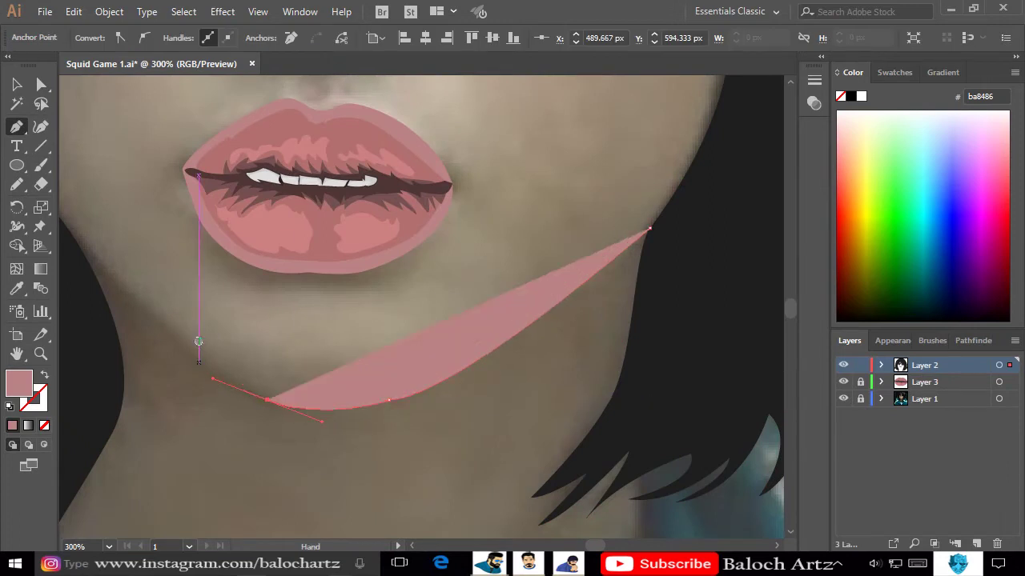
{"action": "scroll", "coordinate": [264, 392], "scroll_direction": "up", "scroll_amount": 3}
{"action": "scroll", "coordinate": [264, 393], "scroll_direction": "left", "scroll_amount": 5}
{"action": "left_click", "coordinate": [254, 348]}
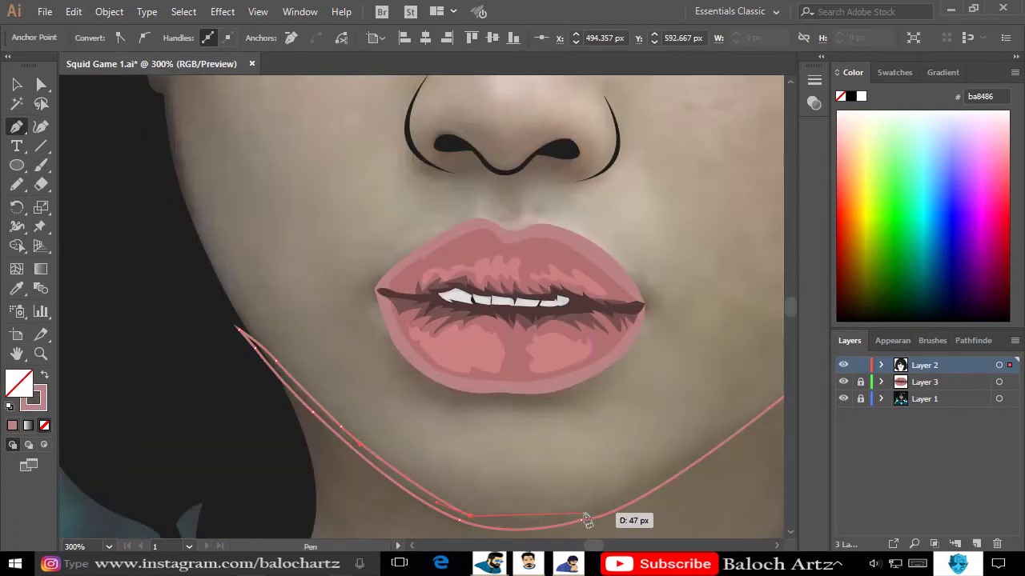
{"action": "scroll", "coordinate": [640, 501], "scroll_direction": "right", "scroll_amount": 5}
{"action": "left_click", "coordinate": [641, 372]}
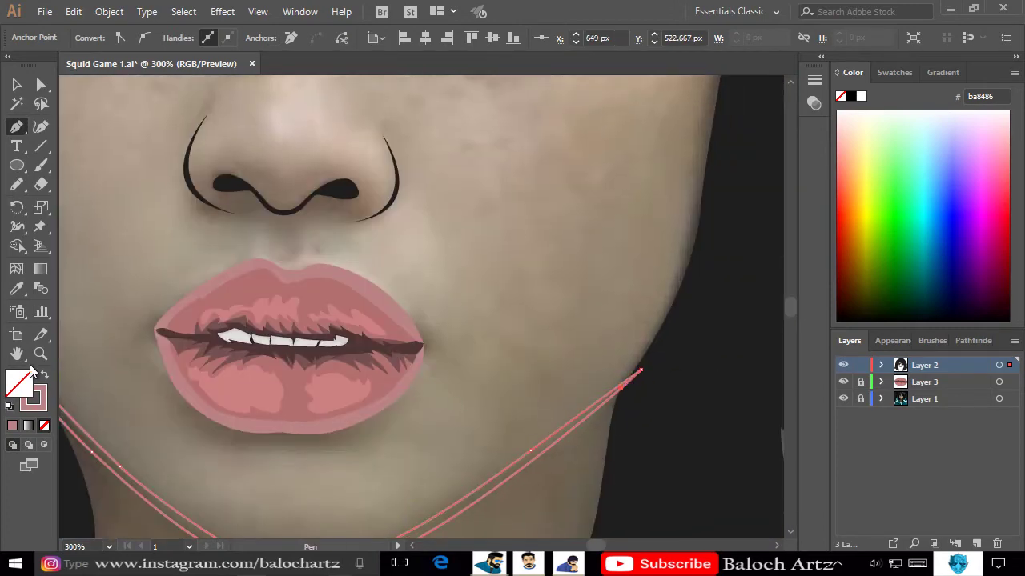
Fill the jawline with the dark hair colour using the Eyedropper and view the whole portrait.
{"action": "key", "text": "i"}
{"action": "left_click", "coordinate": [673, 366]}
{"action": "key", "text": "ctrl+1"}
{"action": "key", "text": "v"}
{"action": "left_click", "coordinate": [561, 496]}
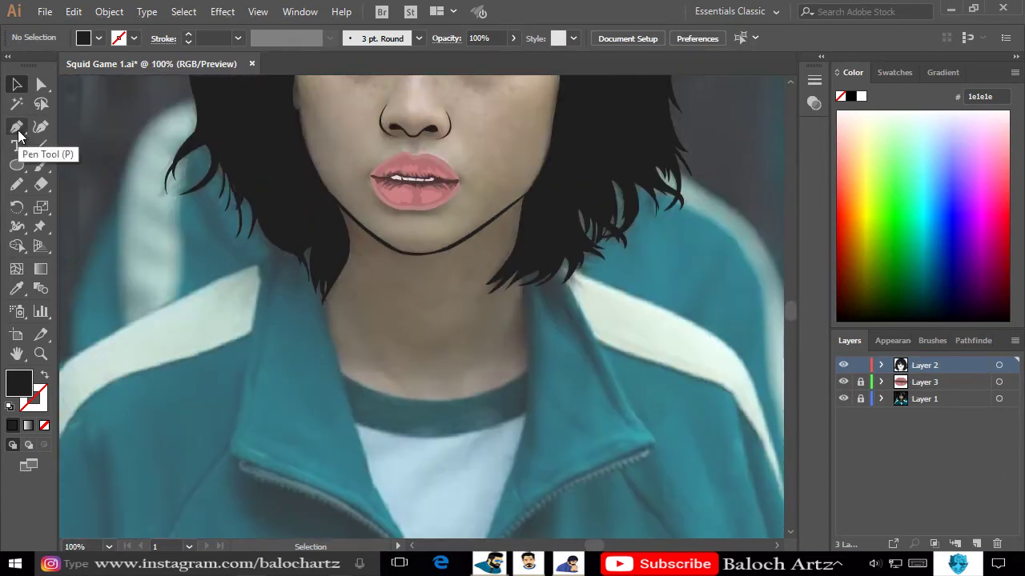
Pen-draw the collar curve across the base of the neck, shown as an outline.
{"action": "left_click", "coordinate": [335, 365]}
{"action": "left_click", "coordinate": [346, 419]}
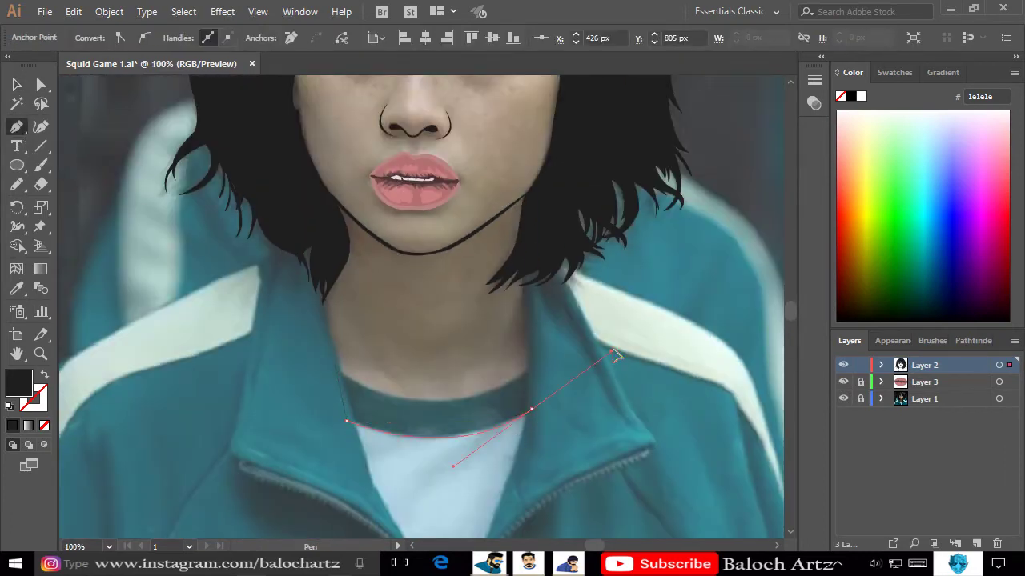
{"action": "left_click", "coordinate": [531, 365]}
{"action": "key", "text": "shift+x"}
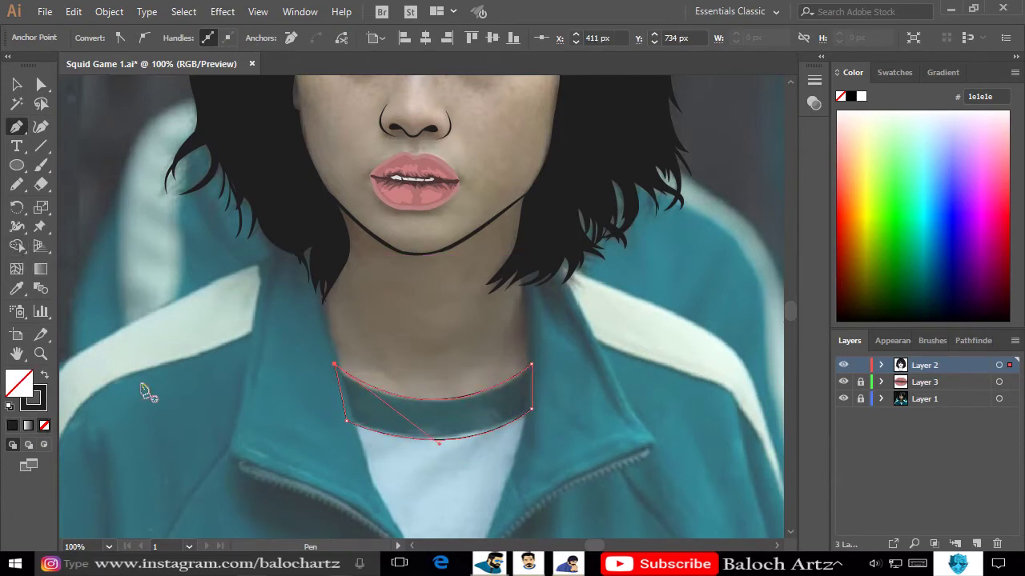
Paste a copy of the collar in front, enlarge it into an outer border and reshape the inner top curve.
{"action": "left_click", "coordinate": [376, 402]}
{"action": "left_click", "coordinate": [73, 11]}
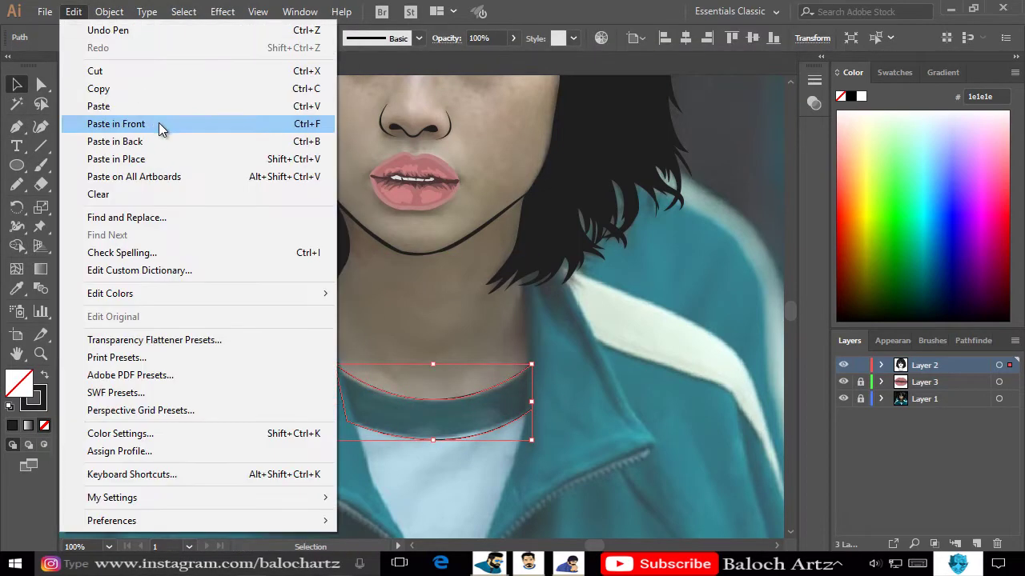
{"action": "left_click", "coordinate": [165, 124]}
{"action": "left_click_drag", "start_coordinate": [534, 443], "coordinate": [534, 443]}
{"action": "scroll", "coordinate": [473, 423], "scroll_direction": "up", "scroll_amount": 1}
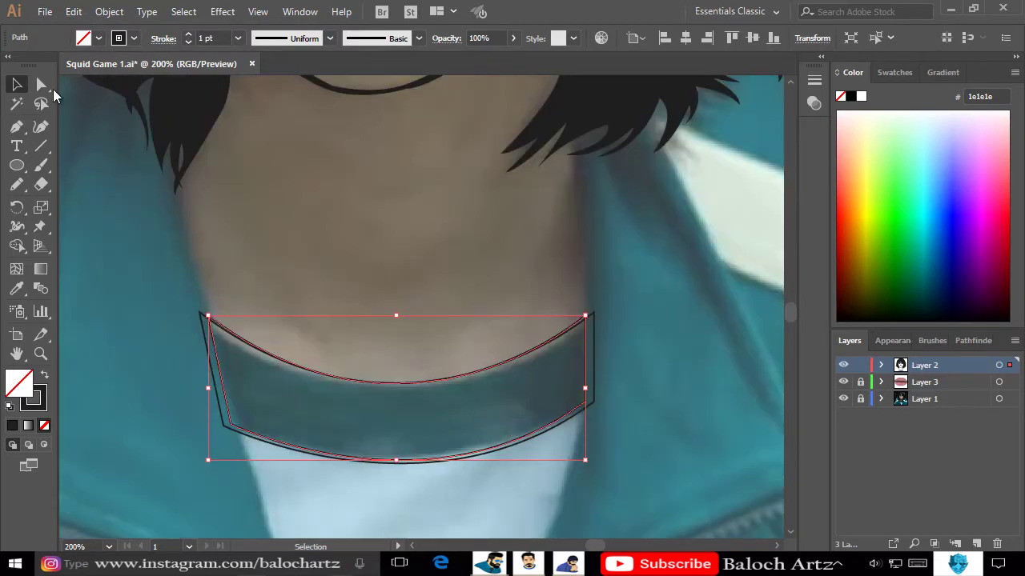
{"action": "left_click", "coordinate": [41, 84]}
{"action": "left_click_drag", "start_coordinate": [205, 320], "coordinate": [623, 328]}
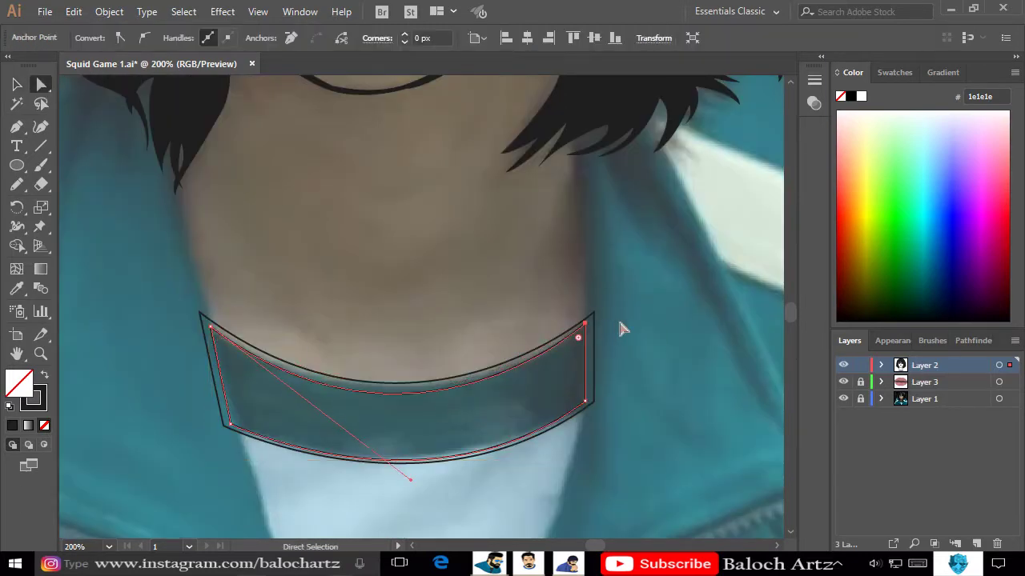
{"action": "key", "text": "v"}
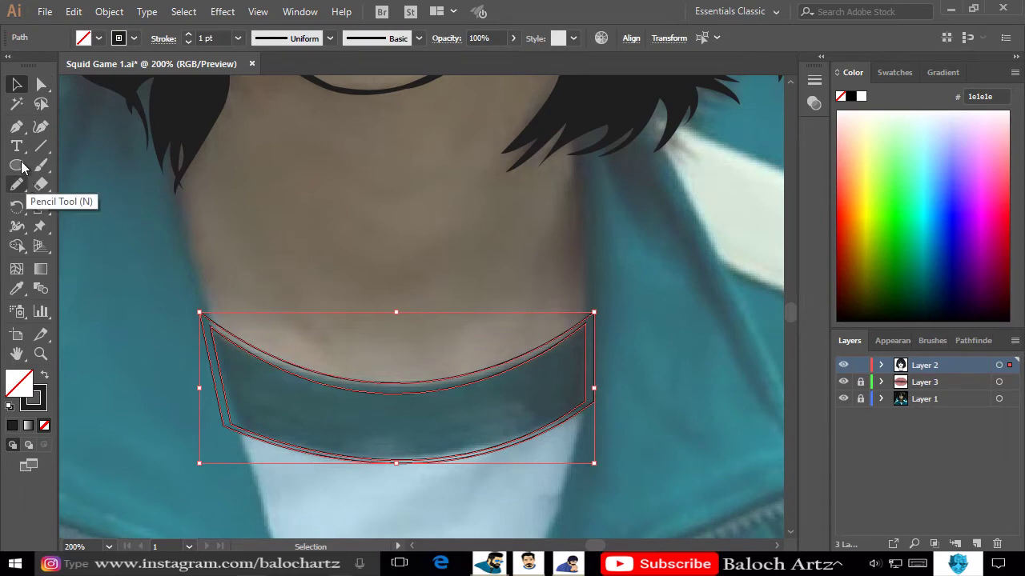
Merge the border regions between the two outlines with Shape Builder and swap the collar's fill and stroke.
{"action": "left_click", "coordinate": [17, 246]}
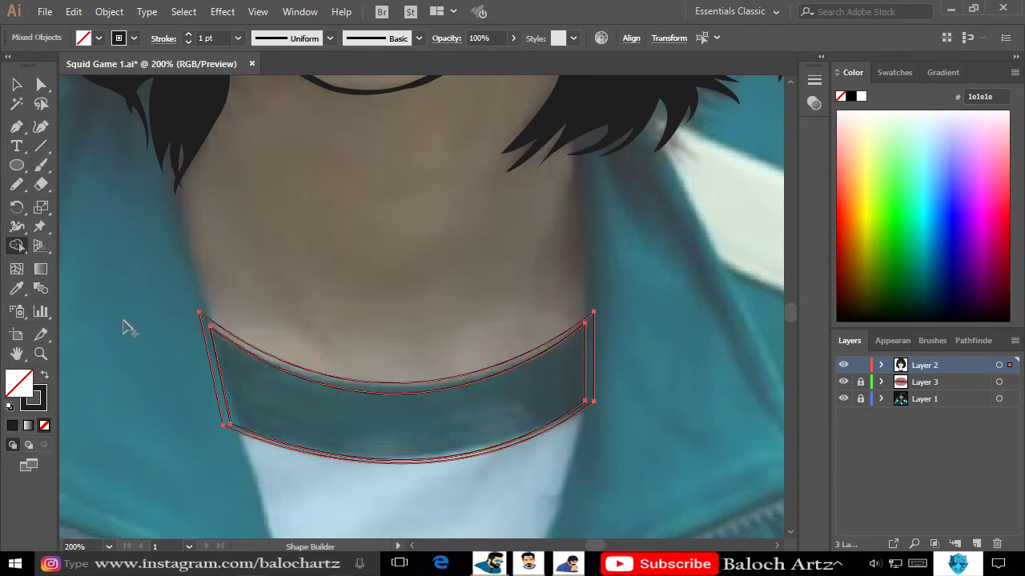
{"action": "left_click", "coordinate": [17, 84]}
{"action": "left_click", "coordinate": [613, 385]}
{"action": "left_click", "coordinate": [401, 430]}
{"action": "key", "text": "shift+x"}
{"action": "key", "text": "ctrl+shift+a"}
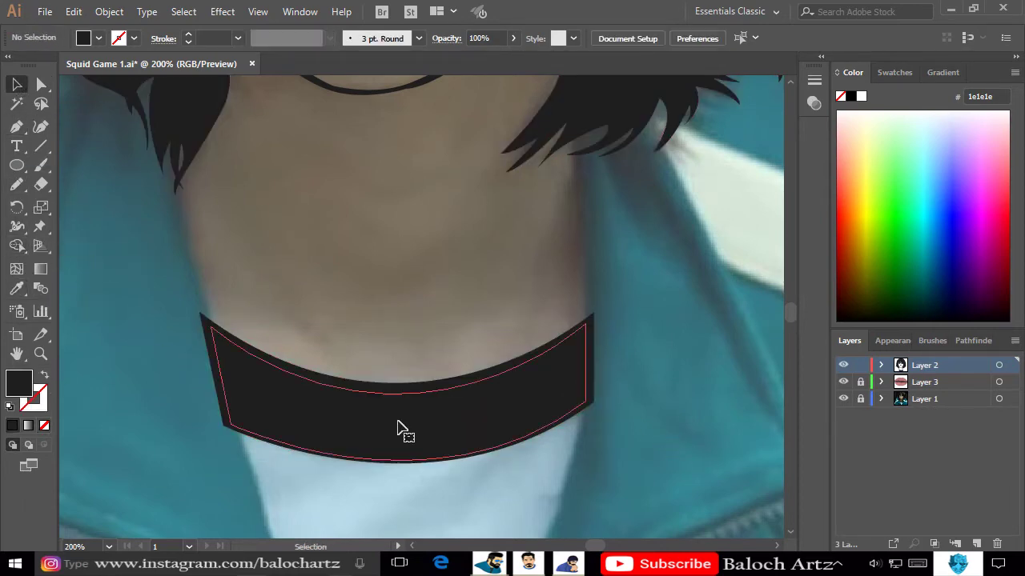
{"action": "left_click", "coordinate": [400, 430]}
{"action": "left_click", "coordinate": [44, 376]}
Hide the dark border and give the inner collar band the tracksuit's teal from the photo.
{"action": "left_click", "coordinate": [881, 366]}
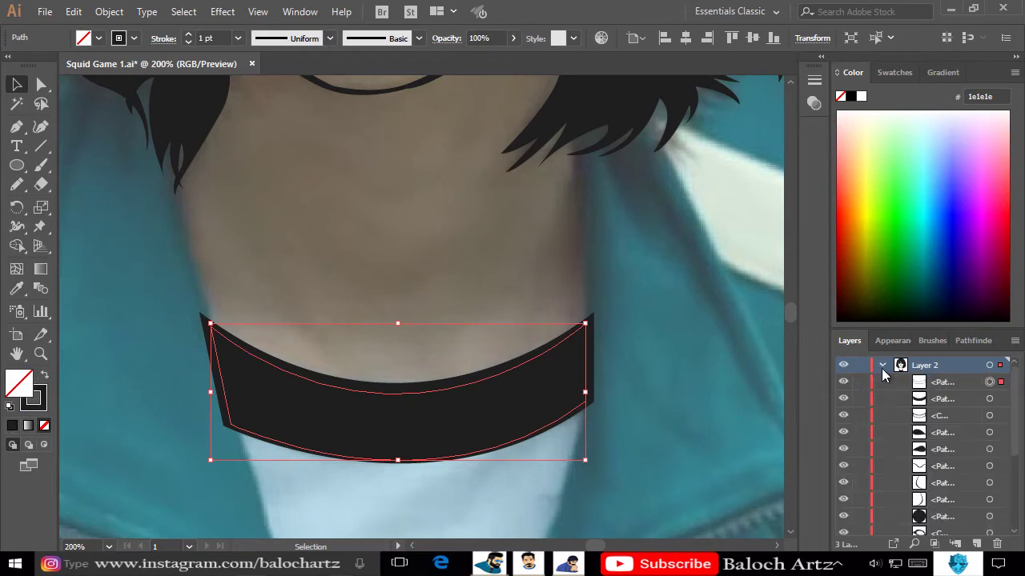
{"action": "left_click", "coordinate": [665, 444]}
{"action": "left_click", "coordinate": [989, 415]}
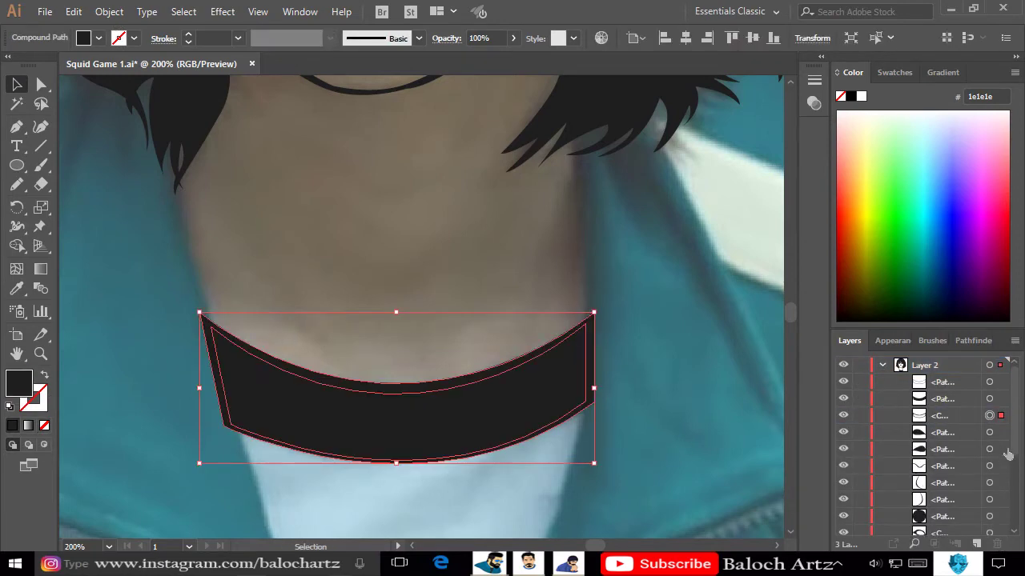
{"action": "left_click", "coordinate": [989, 399]}
{"action": "left_click", "coordinate": [843, 398]}
{"action": "left_click", "coordinate": [989, 382]}
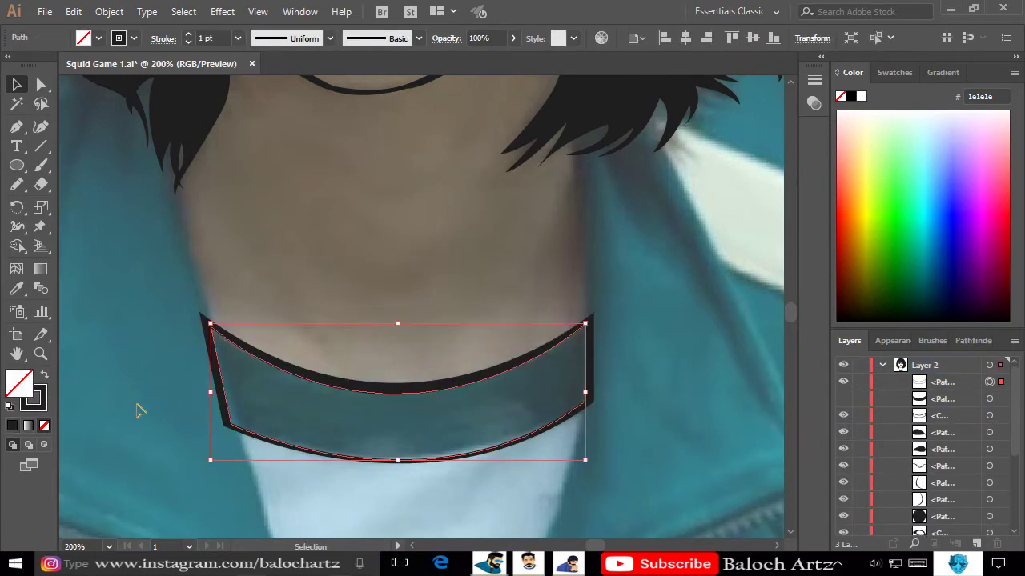
{"action": "key", "text": "i"}
{"action": "left_click", "coordinate": [552, 388]}
{"action": "key", "text": "v"}
{"action": "left_click", "coordinate": [342, 368]}
Send the teal band backward, show the dark border again and finish the teal collar with a dark edge.
{"action": "scroll", "coordinate": [342, 365], "scroll_direction": "up", "scroll_amount": 2}
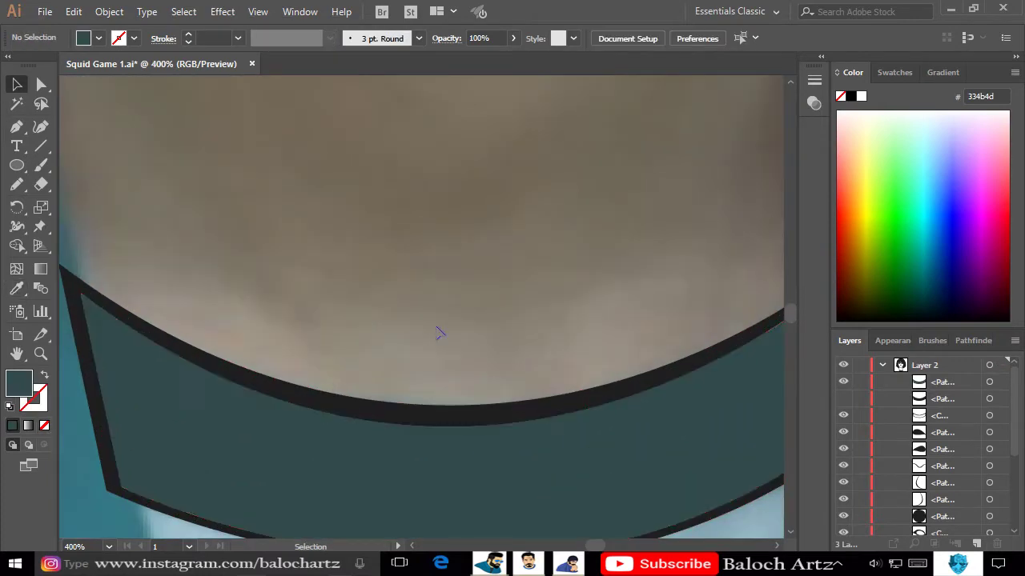
{"action": "left_click", "coordinate": [331, 476]}
{"action": "key", "text": "ctrl+shift+bracketleft"}
{"action": "left_click", "coordinate": [843, 382]}
{"action": "left_click", "coordinate": [1000, 382]}
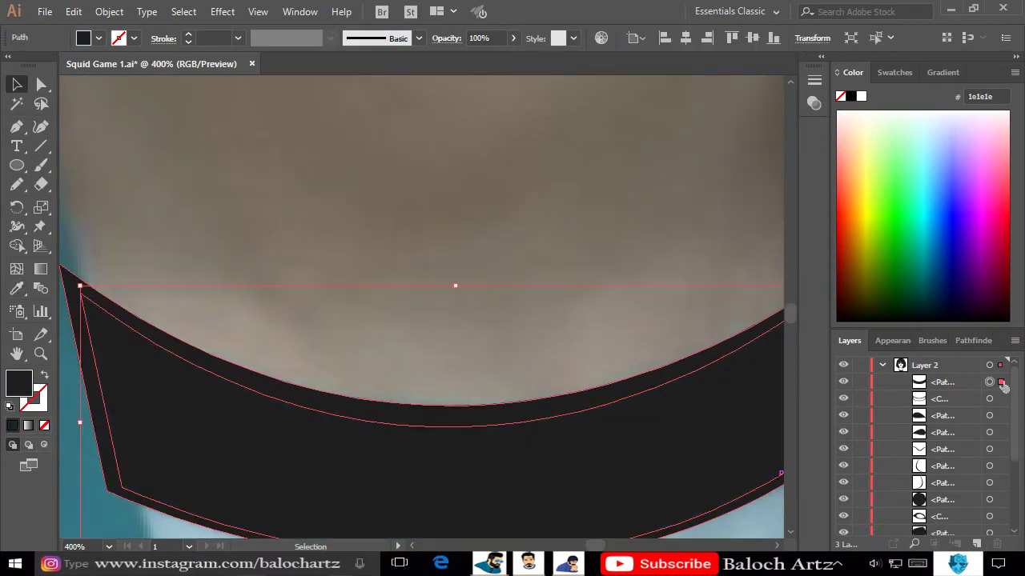
{"action": "key", "text": "i"}
{"action": "left_click", "coordinate": [213, 417]}
{"action": "left_click", "coordinate": [344, 309]}
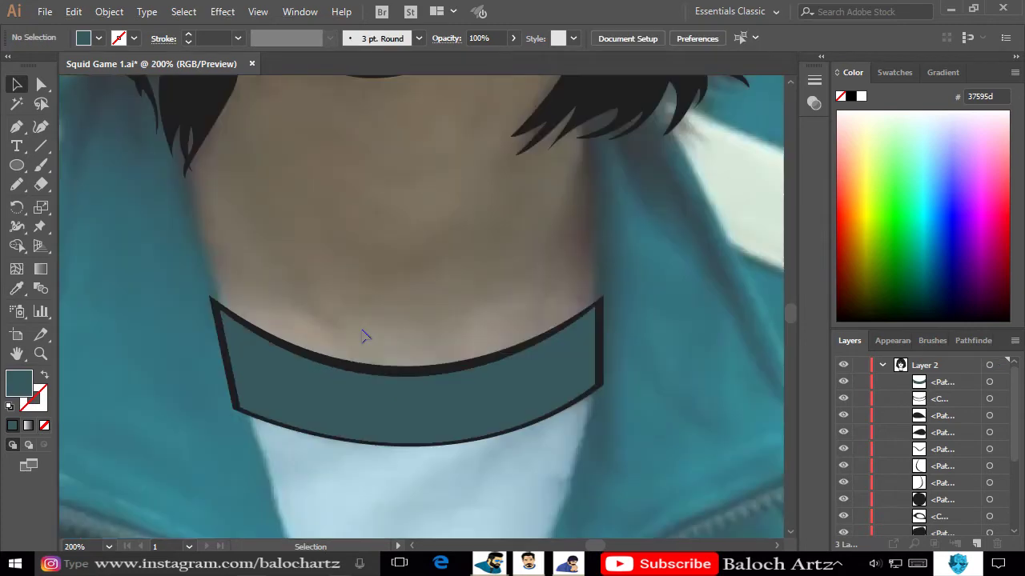
{"action": "scroll", "coordinate": [366, 336], "scroll_direction": "down", "scroll_amount": 3}
{"action": "left_click", "coordinate": [18, 127]}
{"action": "scroll", "coordinate": [286, 418], "scroll_direction": "down", "scroll_amount": 3}
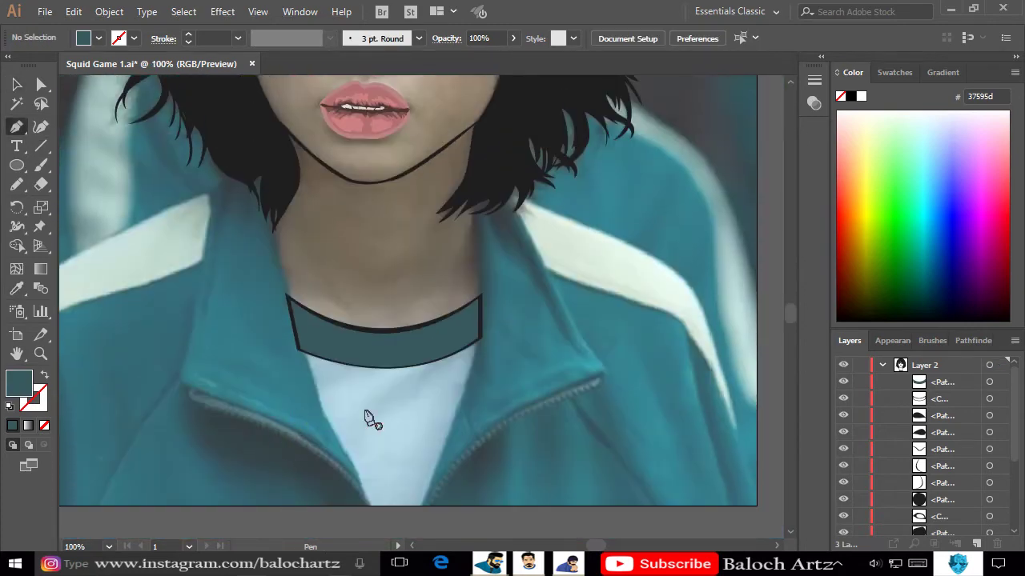
{"action": "scroll", "coordinate": [371, 419], "scroll_direction": "up", "scroll_amount": 2}
Place lapel anchors from below the collar up the neck edge to the hair.
{"action": "scroll", "coordinate": [428, 469], "scroll_direction": "down", "scroll_amount": 1}
{"action": "left_click", "coordinate": [419, 467]}
{"action": "scroll", "coordinate": [474, 328], "scroll_direction": "up", "scroll_amount": 2}
{"action": "left_click", "coordinate": [476, 229]}
{"action": "scroll", "coordinate": [472, 201], "scroll_direction": "up", "scroll_amount": 3}
{"action": "left_click", "coordinate": [477, 257]}
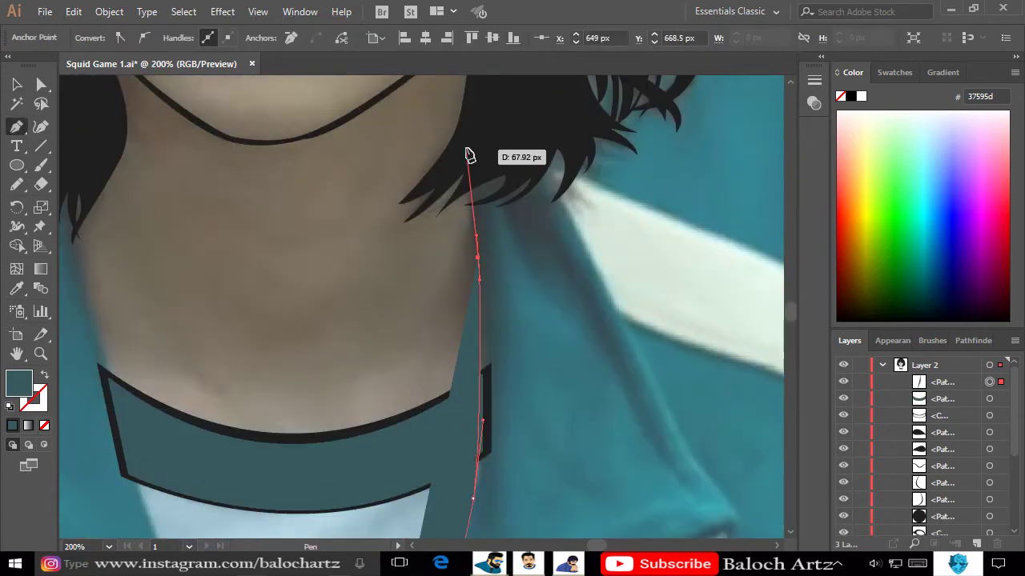
{"action": "left_click", "coordinate": [466, 145]}
{"action": "left_click", "coordinate": [479, 126]}
{"action": "left_click", "coordinate": [524, 134]}
Continue the lapel path along the hair edge and down its outer fold, viewed as an outline.
{"action": "scroll", "coordinate": [521, 136], "scroll_direction": "down", "scroll_amount": 2}
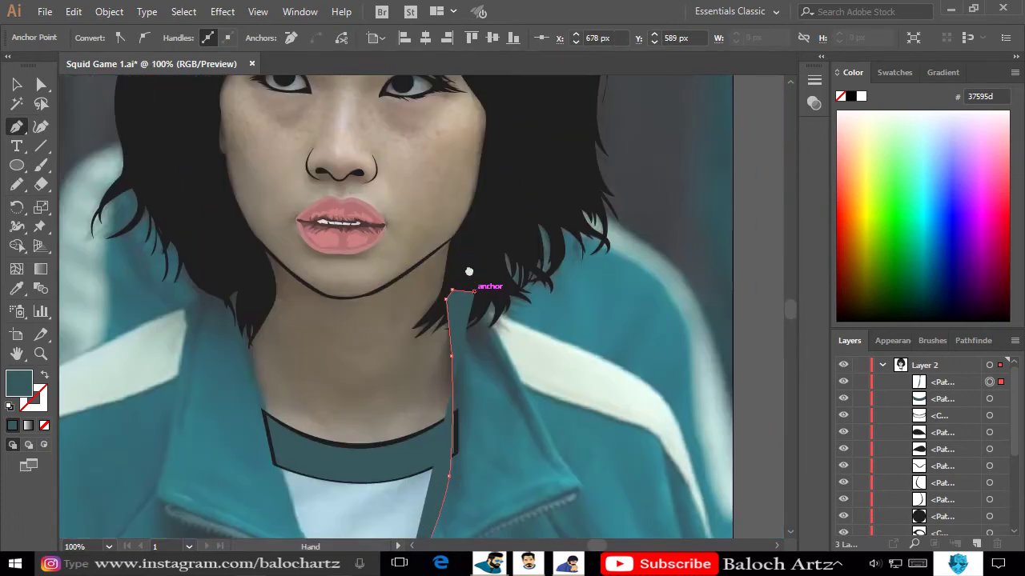
{"action": "scroll", "coordinate": [469, 274], "scroll_direction": "up", "scroll_amount": 2}
{"action": "left_click", "coordinate": [480, 272]}
{"action": "scroll", "coordinate": [566, 376], "scroll_direction": "down", "scroll_amount": 2}
{"action": "left_click", "coordinate": [558, 366]}
{"action": "key", "text": "shift+x"}
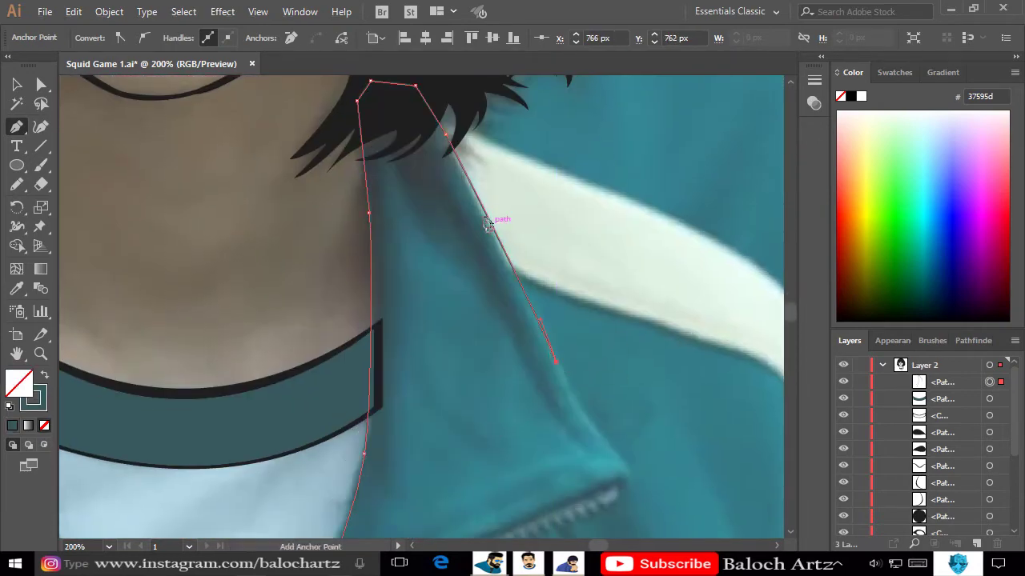
Trace the zigzag fold inside the lapel back up near the hair.
{"action": "left_click", "coordinate": [443, 159]}
{"action": "left_click", "coordinate": [582, 430]}
{"action": "left_click", "coordinate": [592, 454]}
{"action": "left_click", "coordinate": [522, 362]}
{"action": "left_click", "coordinate": [468, 275]}
{"action": "left_click", "coordinate": [436, 263]}
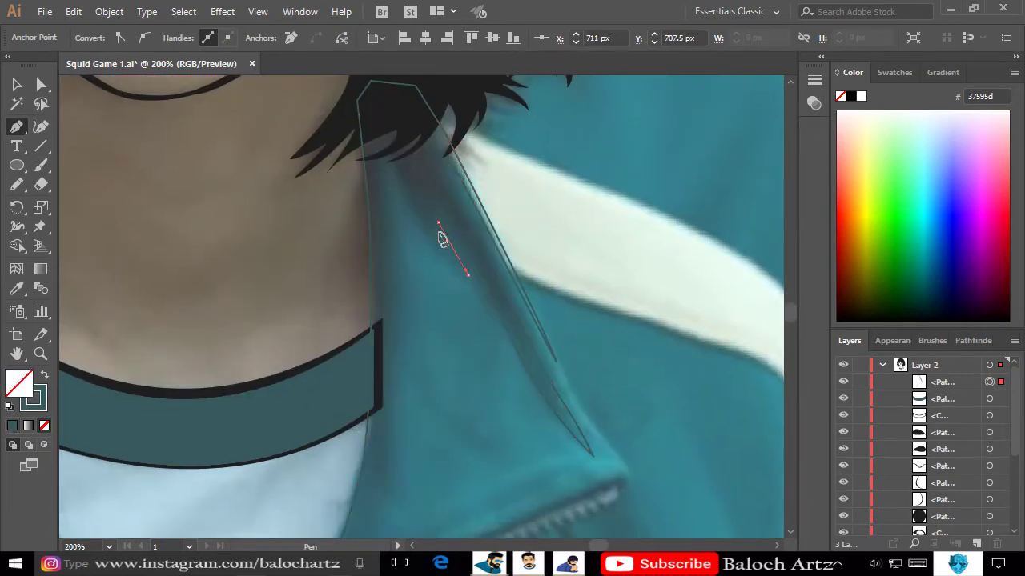
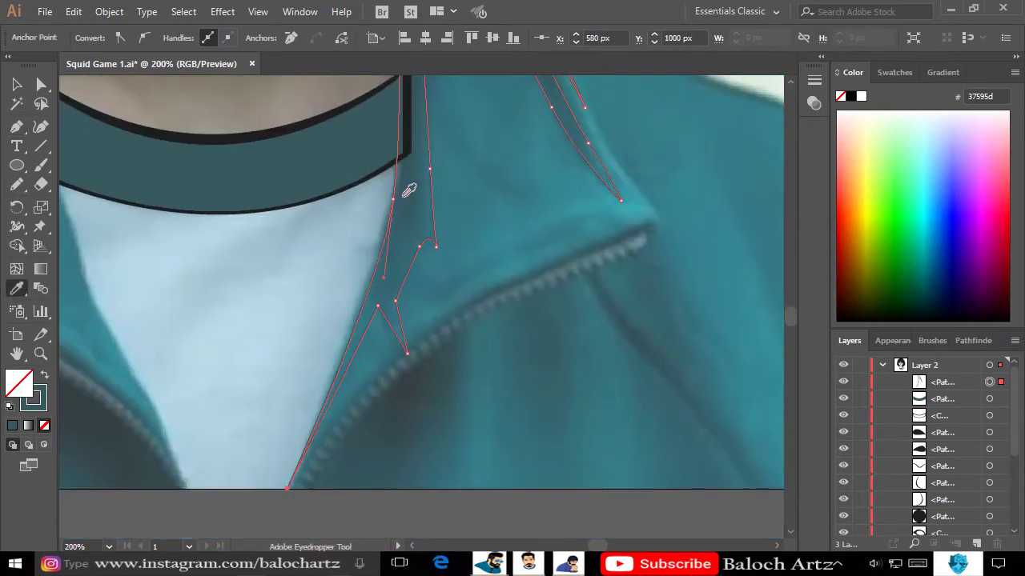
Fill the outlined path with the jacket teal and send the teal collar shapes behind the hair.
{"action": "left_click", "coordinate": [408, 190]}
{"action": "scroll", "coordinate": [409, 189], "scroll_direction": "up", "scroll_amount": 5}
{"action": "key", "text": "v"}
{"action": "left_click", "coordinate": [515, 421], "text": "shift"}
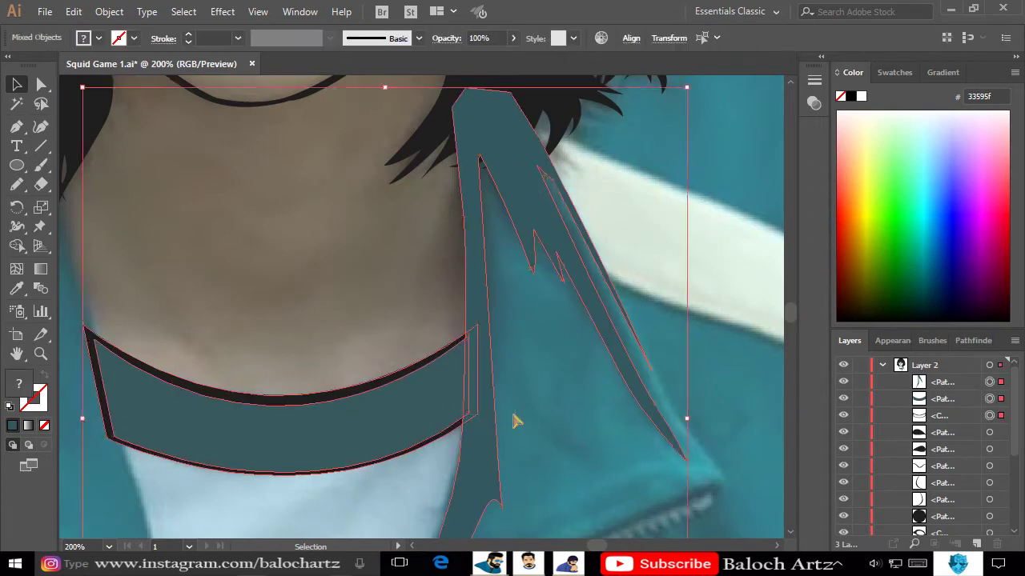
{"action": "key", "text": "ctrl+shift+bracketleft"}
{"action": "key", "text": "ctrl+shift+a"}
{"action": "key", "text": "ctrl+0"}
{"action": "key", "text": "ctrl+plus"}
{"action": "key", "text": "ctrl+plus"}
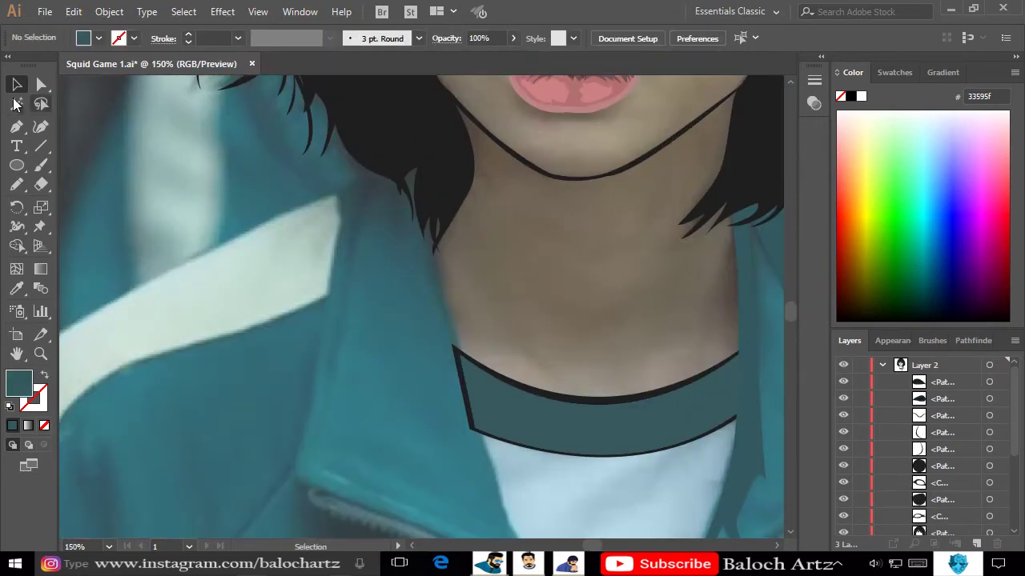
Trace the left lapel's edge with the Pen from the zipper up along the neck to the collar top.
{"action": "left_click", "coordinate": [17, 126]}
{"action": "scroll", "coordinate": [480, 355], "scroll_direction": "down", "scroll_amount": 4}
{"action": "left_click", "coordinate": [565, 481]}
{"action": "left_click", "coordinate": [522, 392]}
{"action": "left_click", "coordinate": [502, 346]}
{"action": "left_click", "coordinate": [490, 302]}
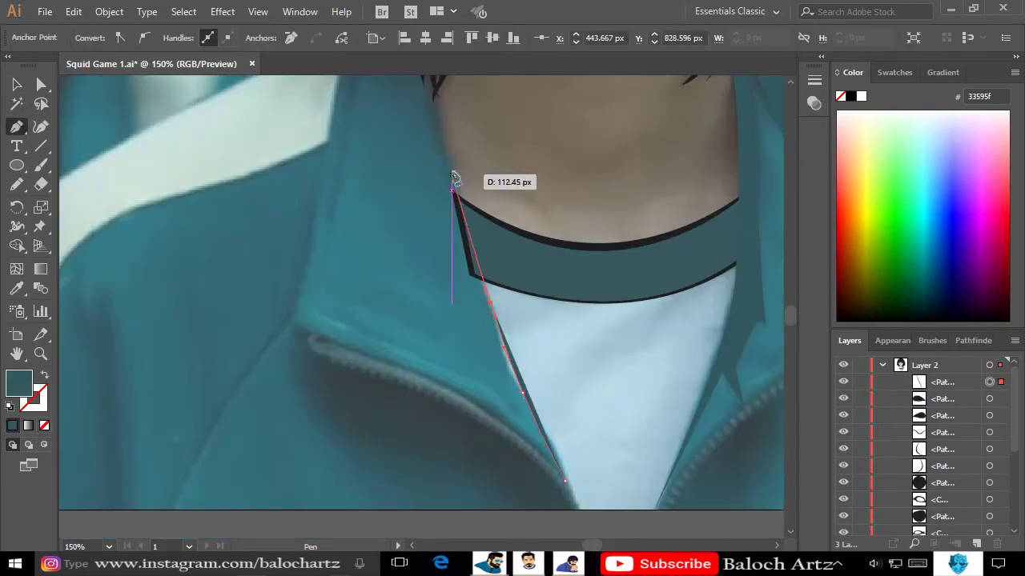
{"action": "left_click", "coordinate": [454, 182]}
{"action": "left_click_drag", "start_coordinate": [446, 82], "coordinate": [411, 320]}
{"action": "left_click", "coordinate": [401, 298]}
{"action": "left_click", "coordinate": [382, 221]}
Continue the lapel outline down its curved left edge and back along the zipper, closing the shape.
{"action": "left_click", "coordinate": [342, 221]}
{"action": "left_click", "coordinate": [318, 295]}
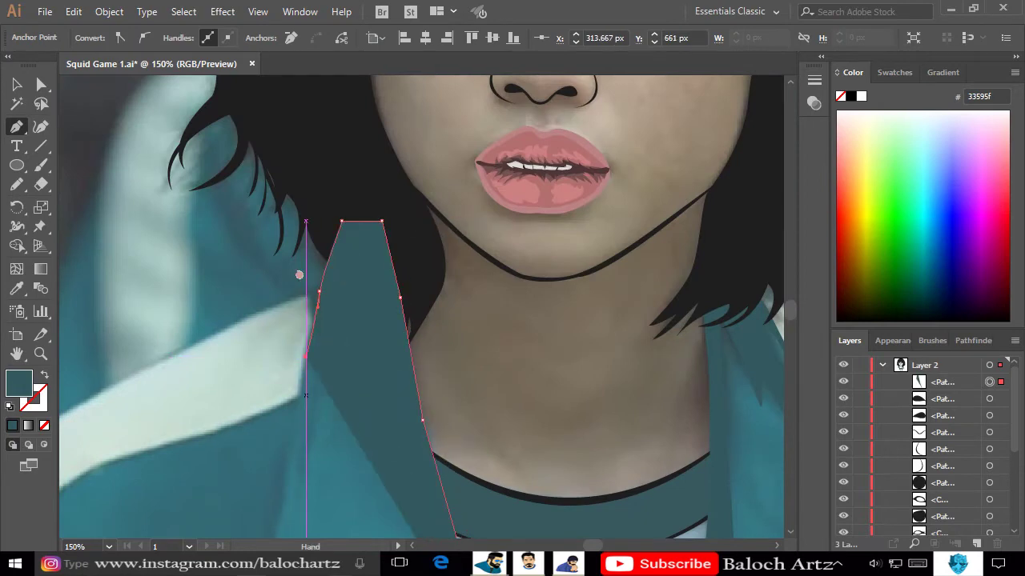
{"action": "left_click_drag", "start_coordinate": [299, 275], "coordinate": [287, 62]}
{"action": "left_click", "coordinate": [264, 299]}
{"action": "left_click", "coordinate": [254, 362]}
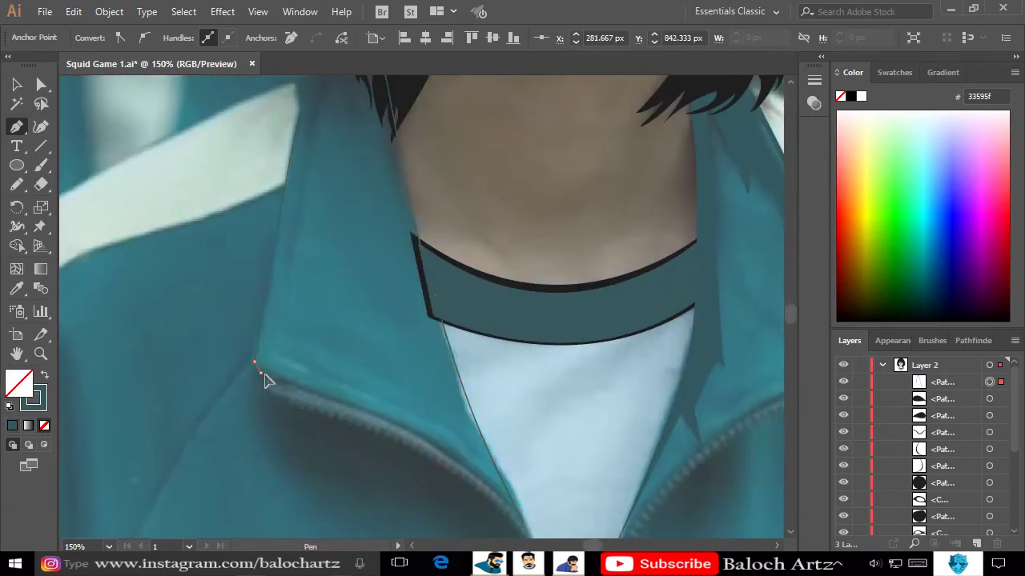
{"action": "left_click", "coordinate": [270, 375]}
{"action": "left_click", "coordinate": [398, 421]}
{"action": "left_click", "coordinate": [432, 444]}
{"action": "left_click", "coordinate": [466, 469]}
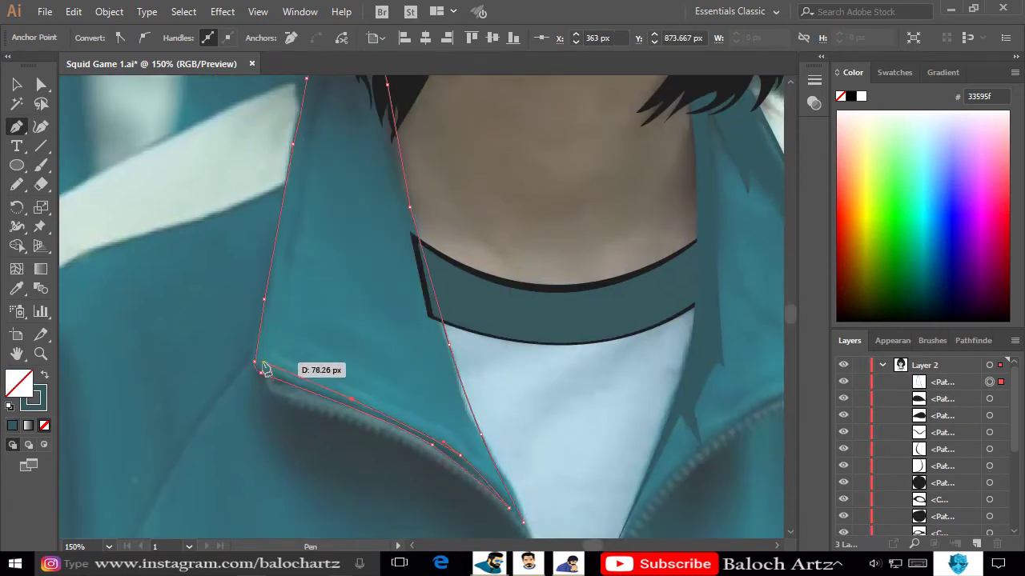
Trace the inner fold of the lapel, climbing toward the collar top.
{"action": "scroll", "coordinate": [289, 366], "scroll_direction": "up", "scroll_amount": 3}
{"action": "left_click", "coordinate": [289, 274]}
{"action": "left_click", "coordinate": [277, 384]}
{"action": "left_click", "coordinate": [278, 404]}
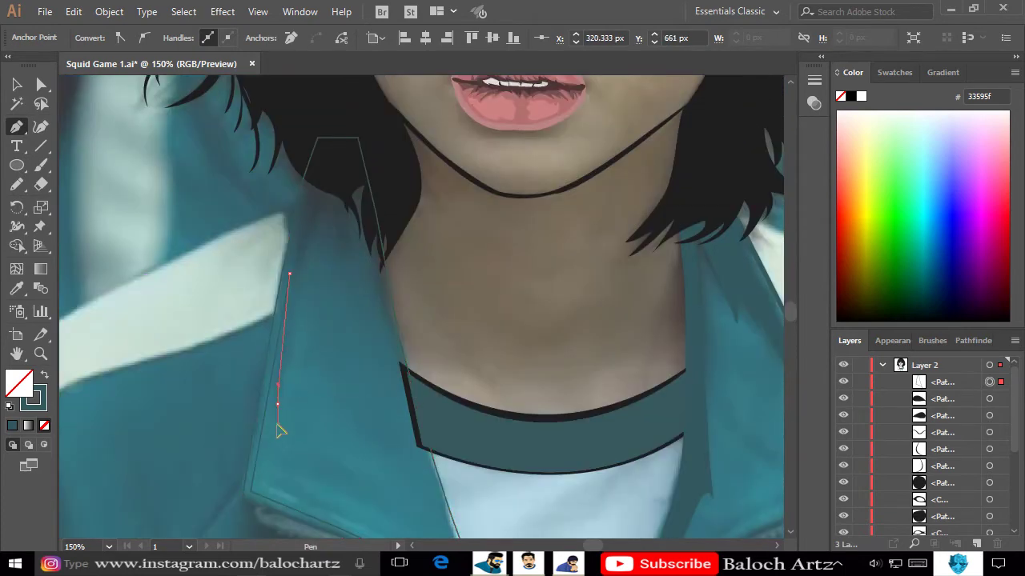
{"action": "left_click", "coordinate": [297, 303]}
{"action": "left_click", "coordinate": [304, 247]}
{"action": "left_click", "coordinate": [317, 216]}
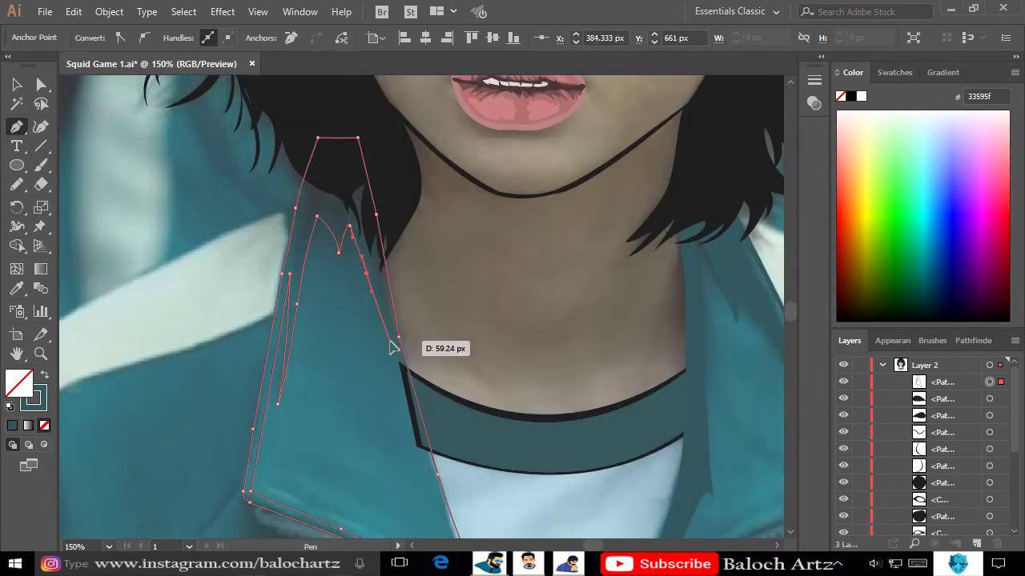
Fill the new lapel shape with teal, then zoom out and select the collar path to check it.
{"action": "scroll", "coordinate": [393, 343], "scroll_direction": "down", "scroll_amount": 5}
{"action": "scroll", "coordinate": [393, 343], "scroll_direction": "right", "scroll_amount": 2}
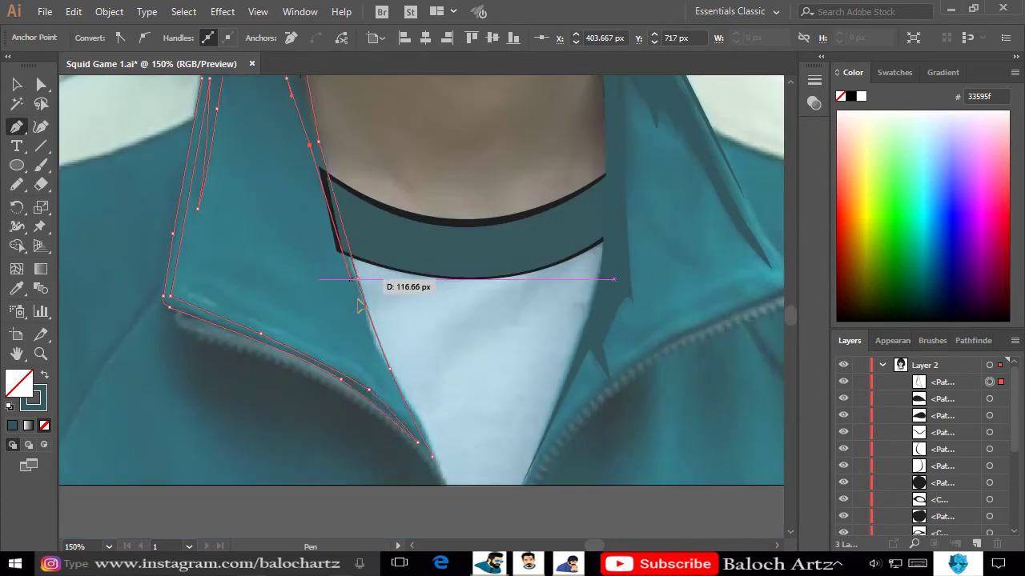
{"action": "left_click", "coordinate": [45, 379]}
{"action": "key", "text": "v"}
{"action": "key", "text": "ctrl+shift+a"}
{"action": "key", "text": "ctrl+minus"}
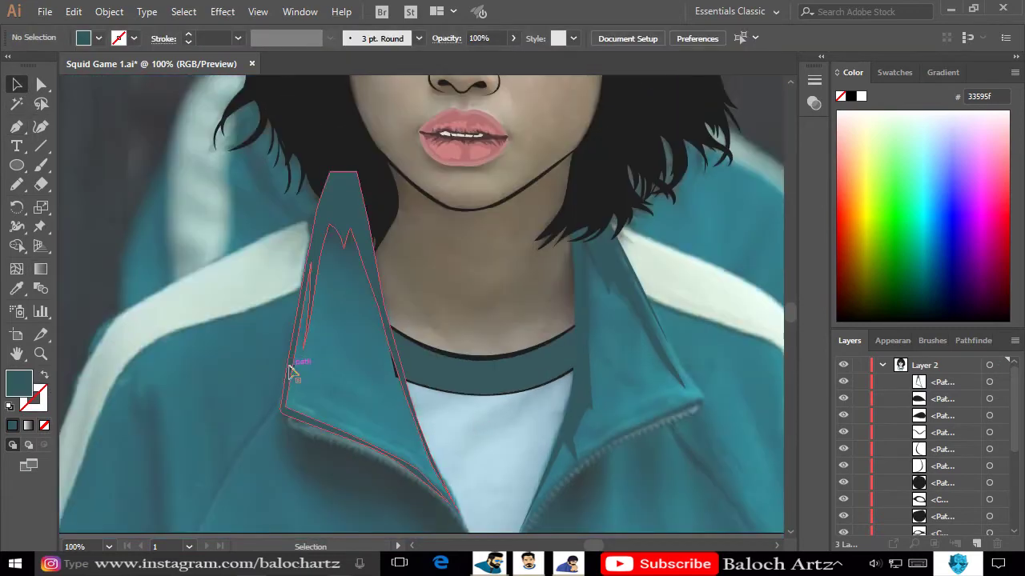
{"action": "left_click", "coordinate": [291, 370]}
Drag the lapel tip anchor onto the collar band with Direct Selection.
{"action": "left_click", "coordinate": [250, 305]}
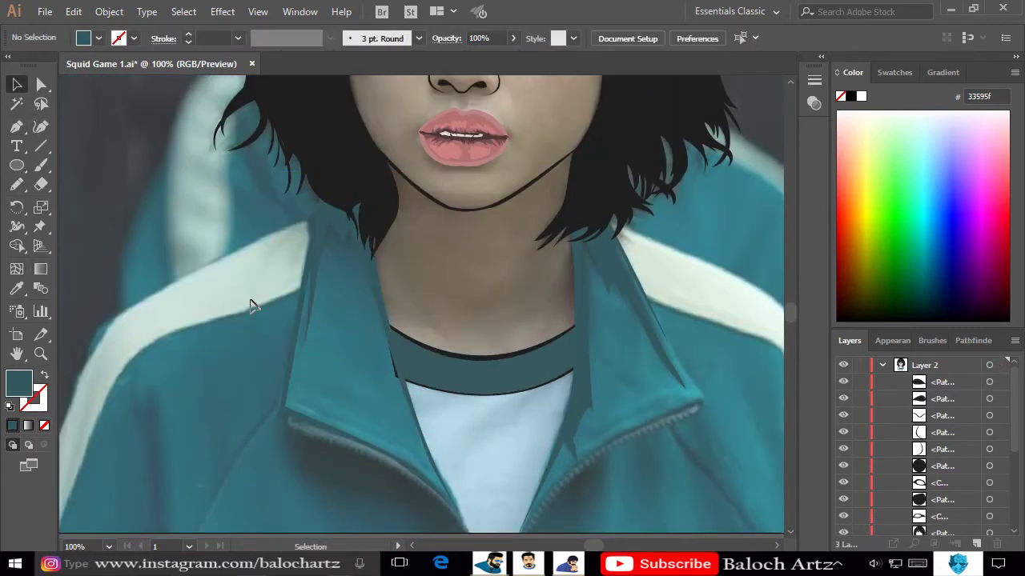
{"action": "key", "text": "ctrl+plus"}
{"action": "key", "text": "ctrl+plus"}
{"action": "key", "text": "ctrl+plus"}
{"action": "key", "text": "a"}
{"action": "left_click", "coordinate": [395, 401]}
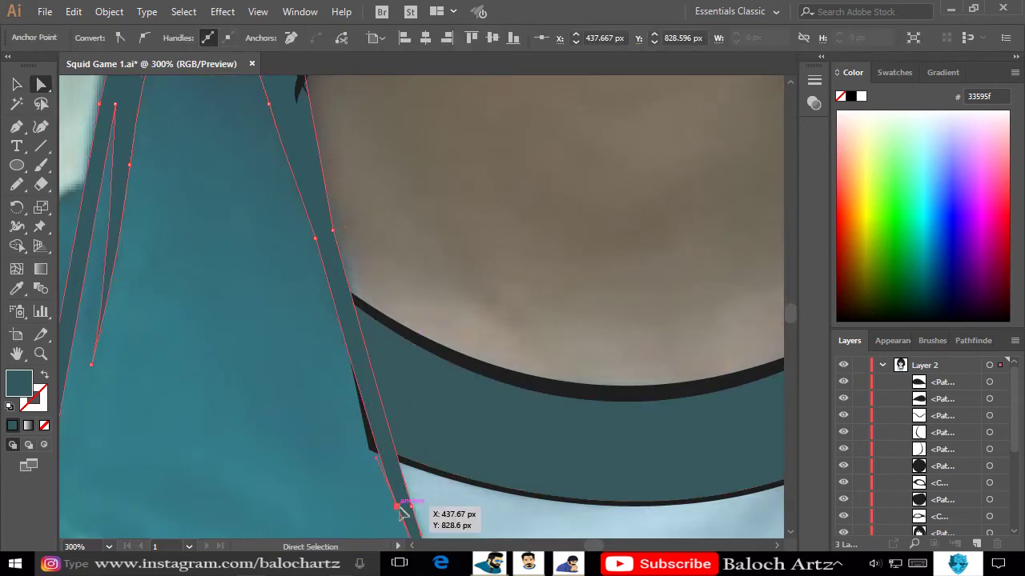
{"action": "left_click_drag", "start_coordinate": [393, 503], "coordinate": [400, 528]}
{"action": "left_click", "coordinate": [490, 279]}
Collapse Layer 2 and briefly hide the reference photo to check the artwork.
{"action": "key", "text": "ctrl+minus"}
{"action": "key", "text": "ctrl+minus"}
{"action": "key", "text": "ctrl+minus"}
{"action": "left_click", "coordinate": [882, 365]}
{"action": "left_click", "coordinate": [843, 399]}
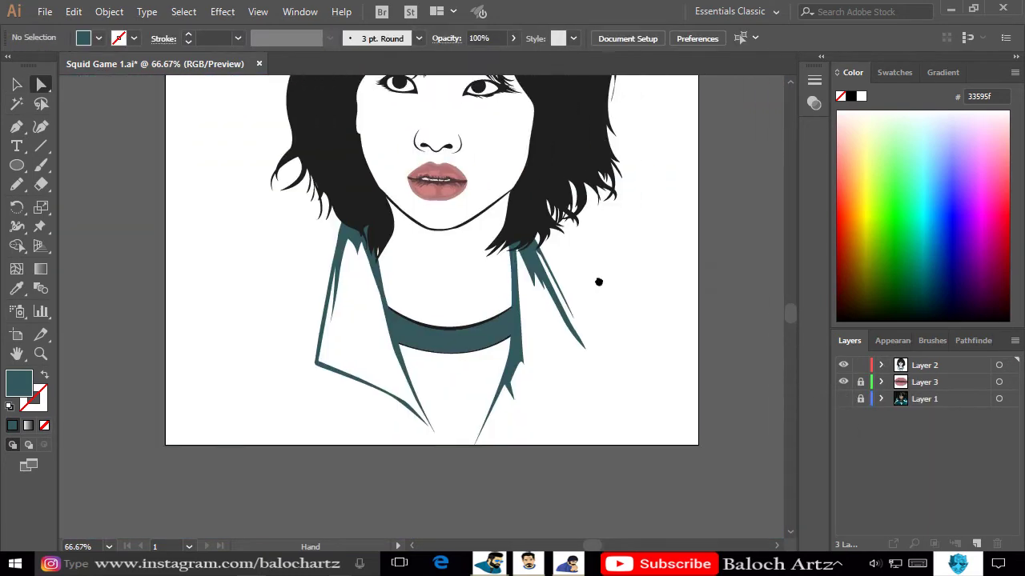
{"action": "left_click", "coordinate": [843, 399]}
Draw a curved stroke-only path along the left side of the zipper.
{"action": "key", "text": "ctrl+plus"}
{"action": "key", "text": "ctrl+plus"}
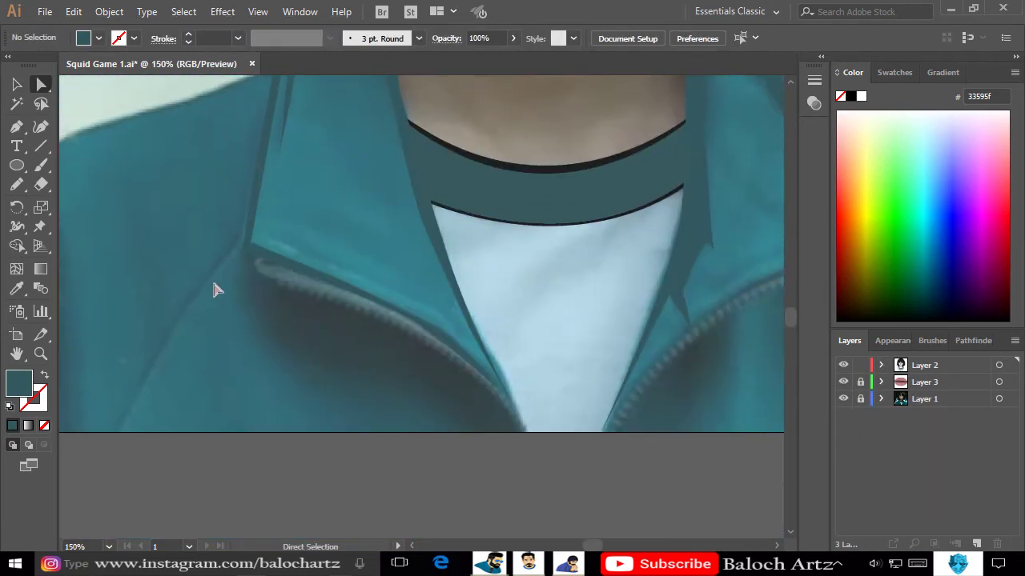
{"action": "left_click", "coordinate": [522, 431]}
{"action": "left_click_drag", "start_coordinate": [121, 254], "coordinate": [120, 253]}
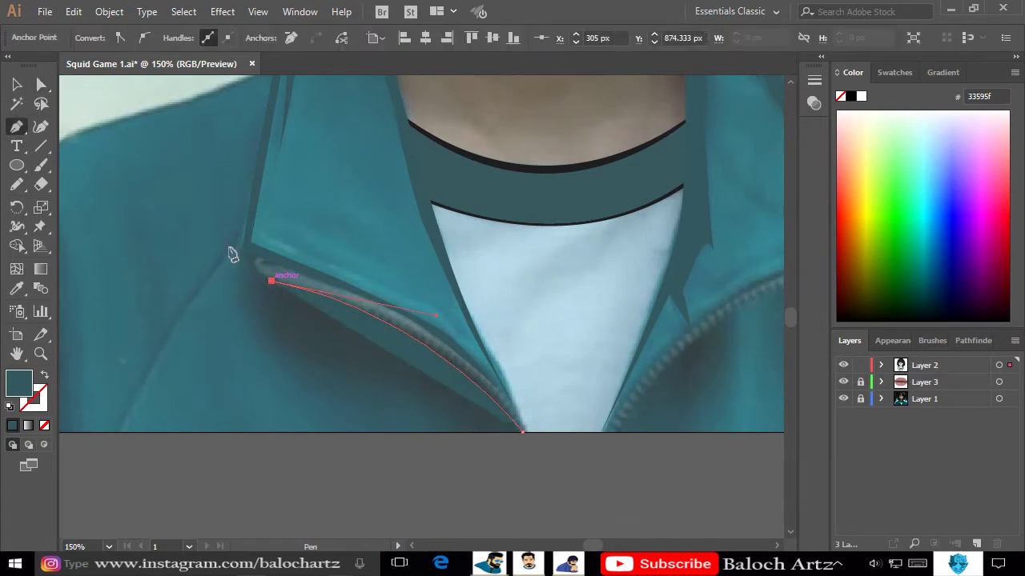
{"action": "key", "text": "shift+x"}
Make the zipper curve a dashed line with a white stroke.
{"action": "key", "text": "v"}
{"action": "left_click", "coordinate": [163, 39]}
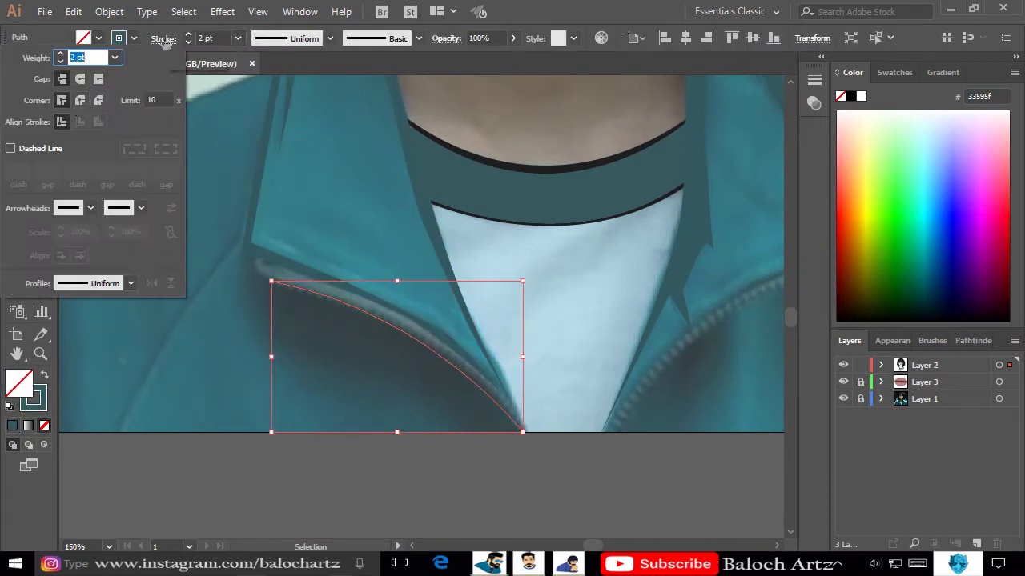
{"action": "left_click", "coordinate": [32, 149]}
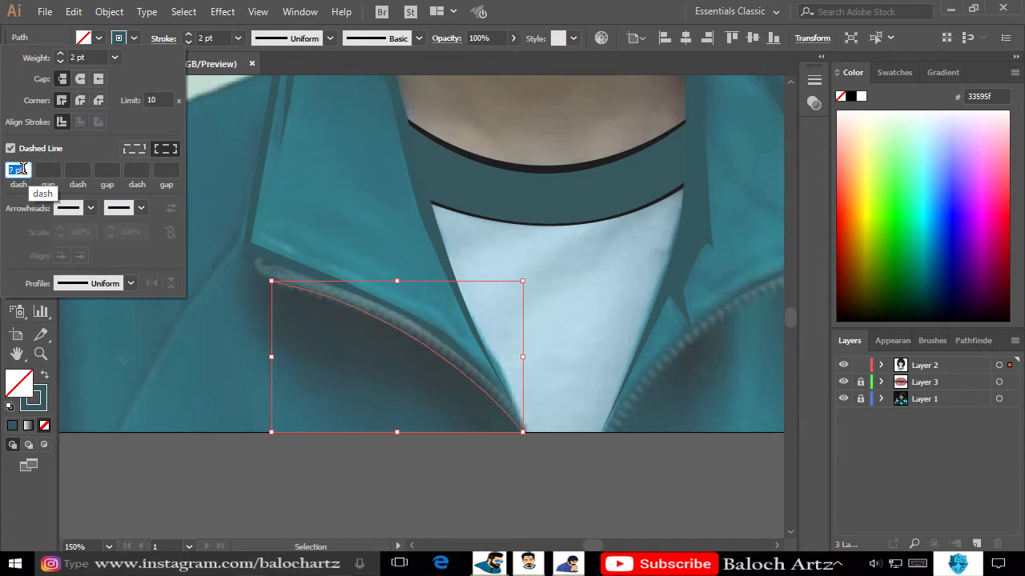
{"action": "left_click", "coordinate": [133, 40]}
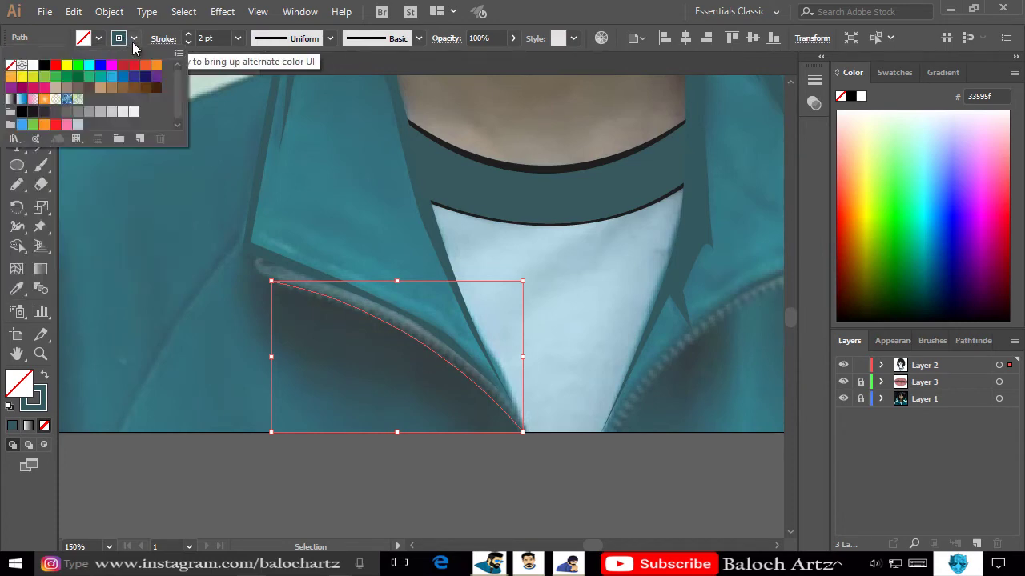
{"action": "left_click", "coordinate": [133, 40]}
{"action": "left_click", "coordinate": [134, 40]}
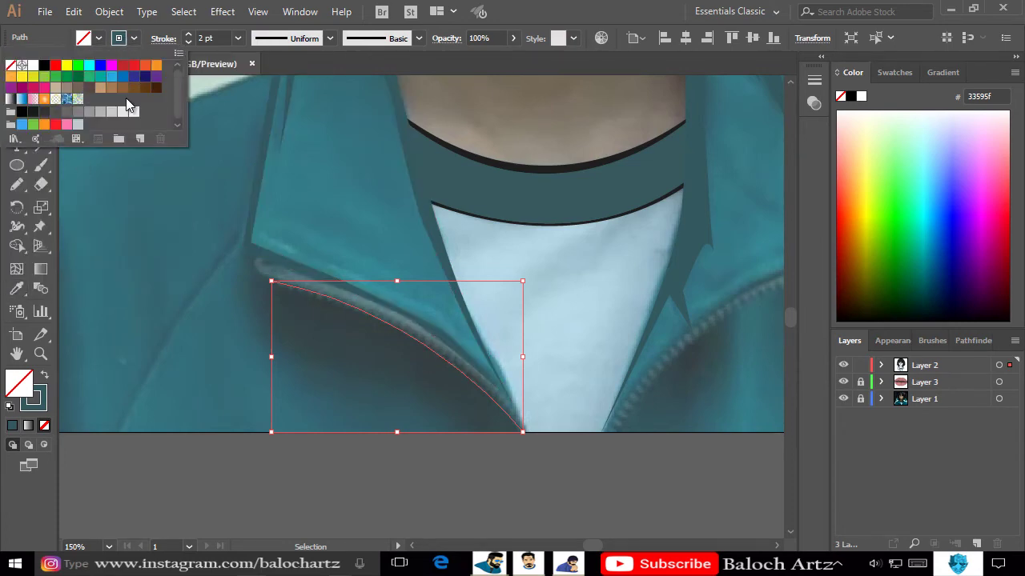
{"action": "left_click", "coordinate": [134, 113]}
Give the dashes new end caps, 4 pt weight, a short dash length and corner alignment.
{"action": "left_click", "coordinate": [163, 39]}
{"action": "left_click", "coordinate": [163, 38]}
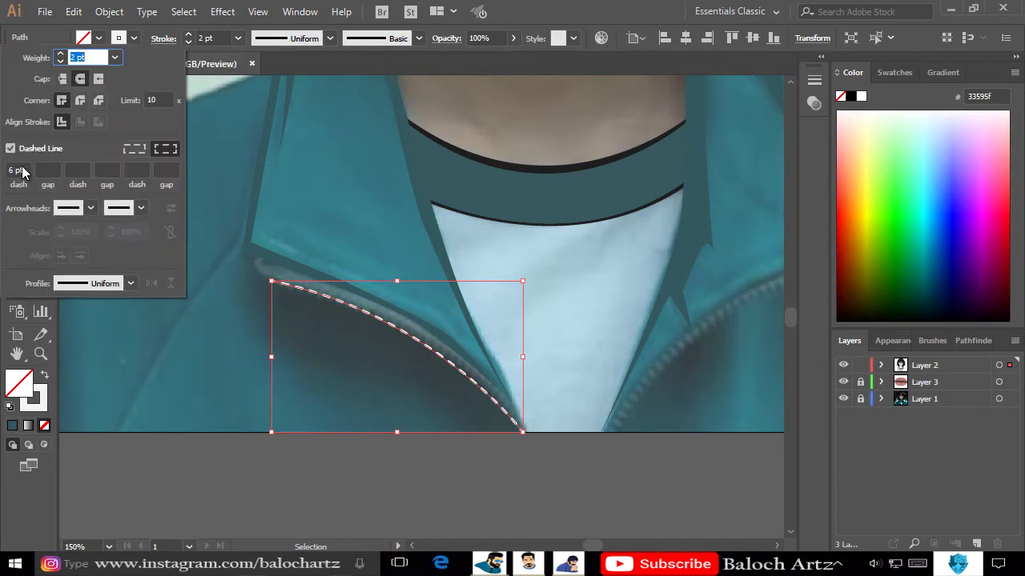
{"action": "left_click", "coordinate": [132, 150]}
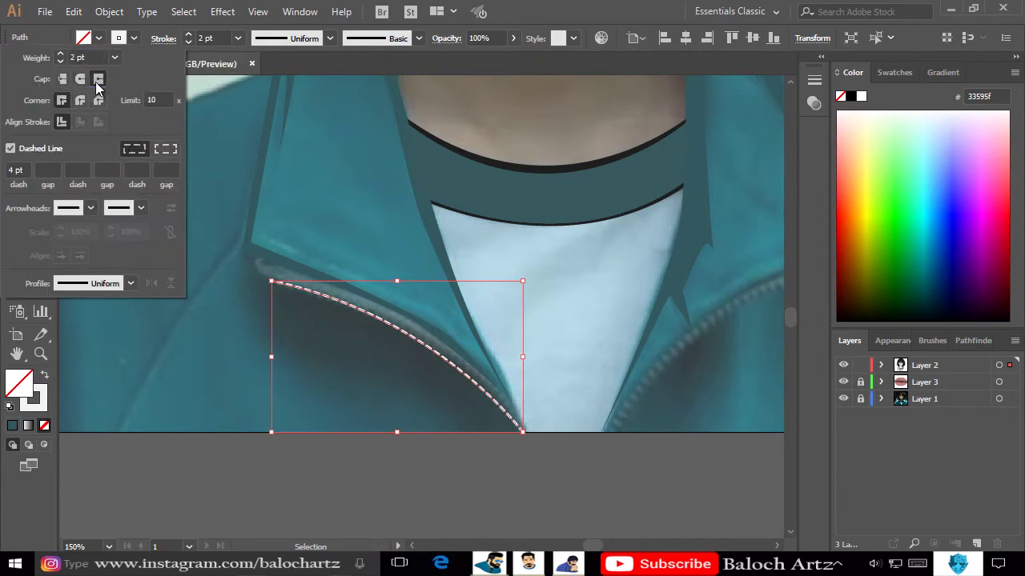
{"action": "left_click", "coordinate": [114, 57]}
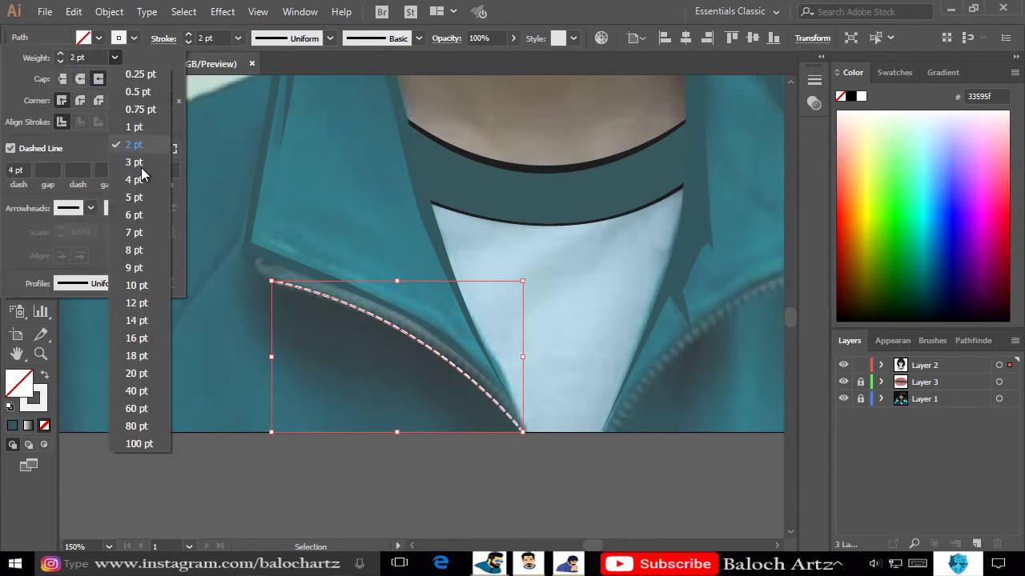
{"action": "left_click", "coordinate": [135, 162]}
{"action": "type", "text": "7"}
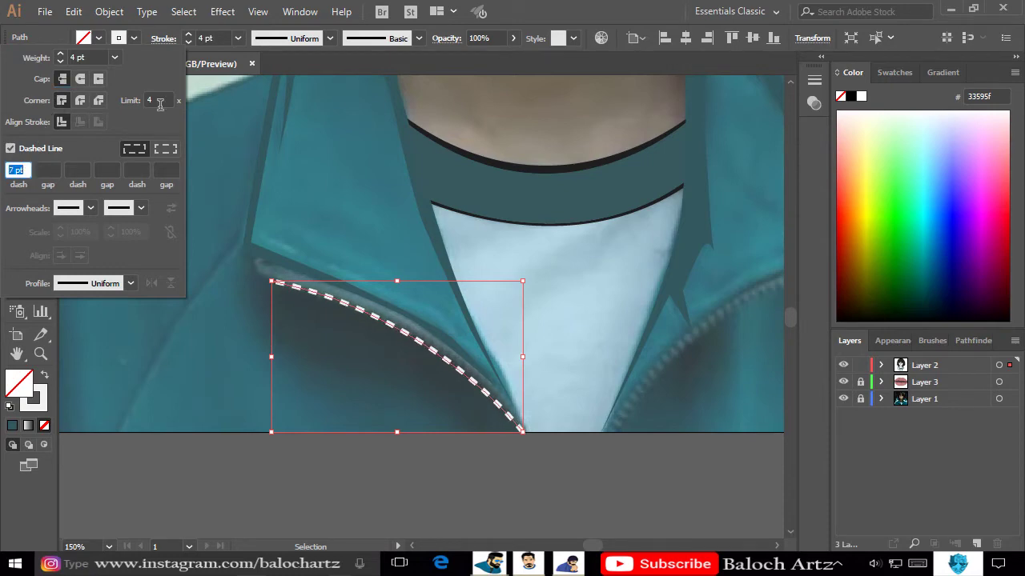
{"action": "left_click", "coordinate": [166, 149]}
{"action": "left_click", "coordinate": [26, 169]}
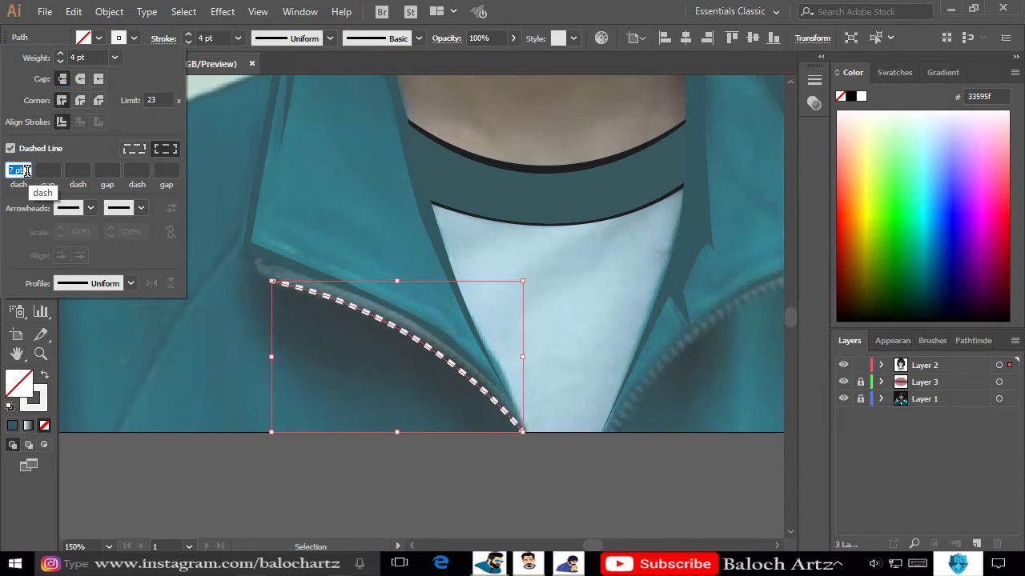
{"action": "key", "text": "Return"}
{"action": "left_click", "coordinate": [102, 11]}
{"action": "left_click", "coordinate": [417, 242]}
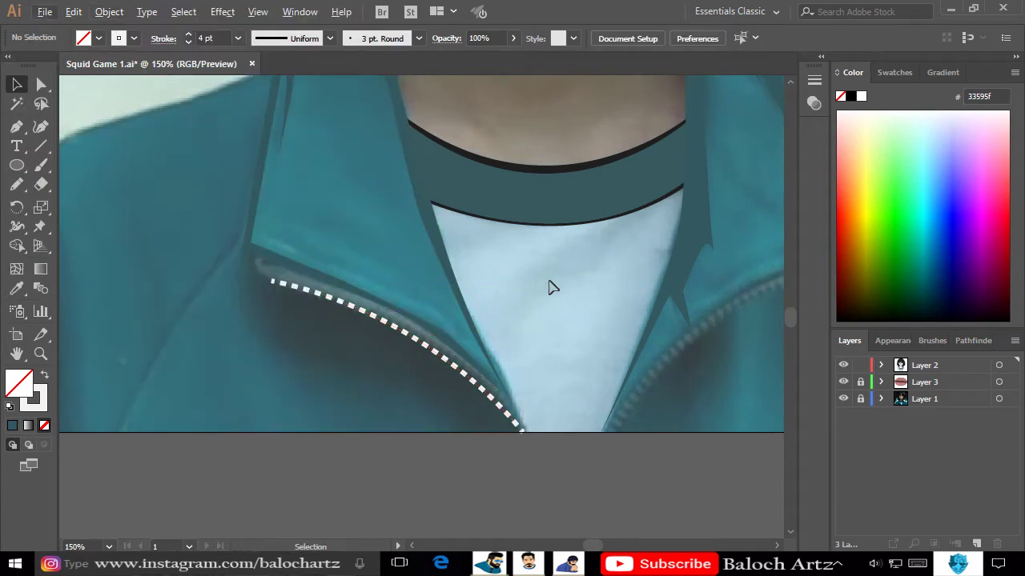
{"action": "left_click_drag", "start_coordinate": [549, 286], "coordinate": [309, 242]}
Draw the right zipper curve, then expand both dashed lines via Object > Expand.
{"action": "left_click", "coordinate": [631, 198]}
{"action": "left_click_drag", "start_coordinate": [488, 264], "coordinate": [451, 296]}
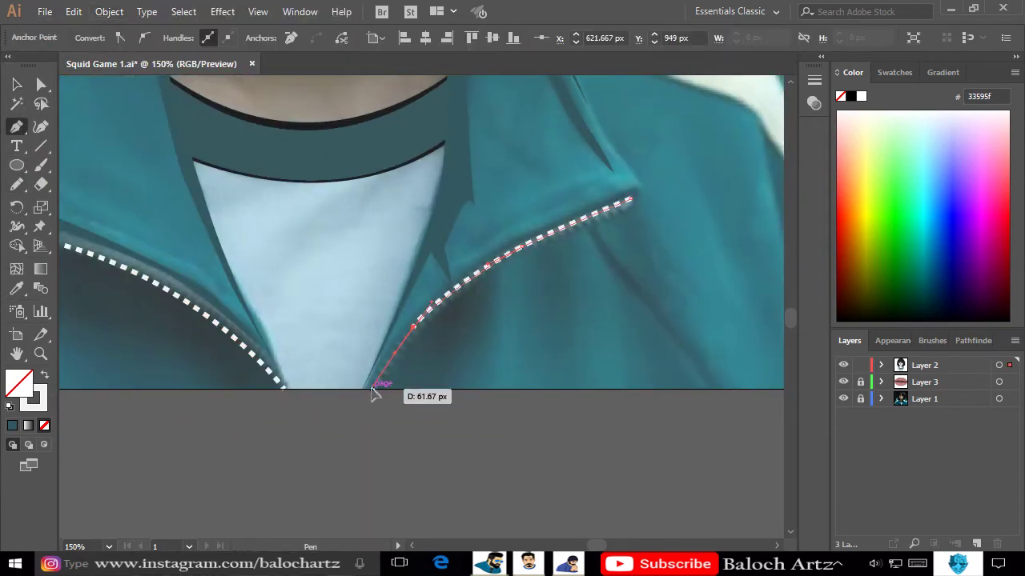
{"action": "key", "text": "v"}
{"action": "key", "text": "ctrl+a"}
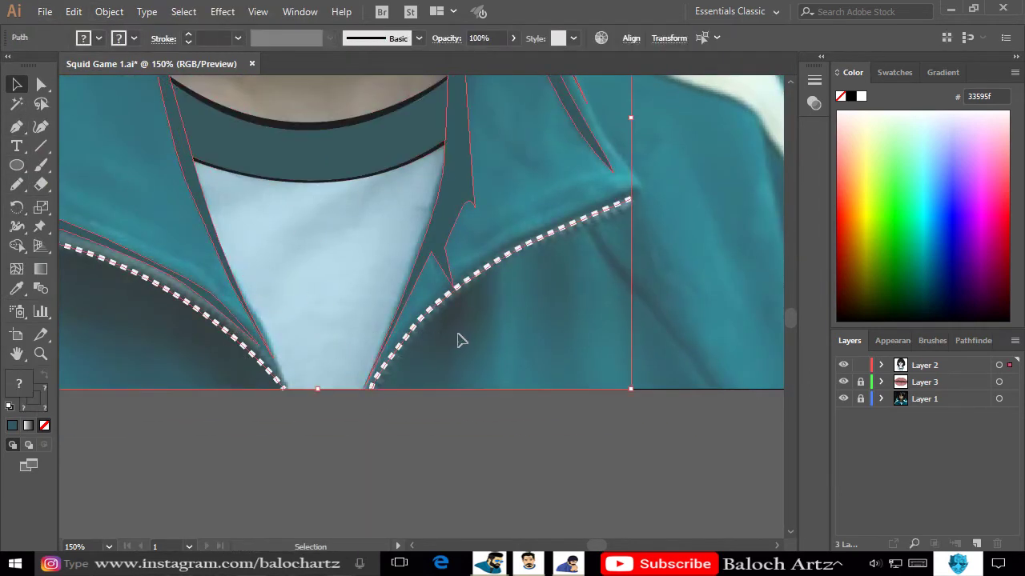
{"action": "left_click", "coordinate": [423, 331]}
{"action": "left_click", "coordinate": [109, 12]}
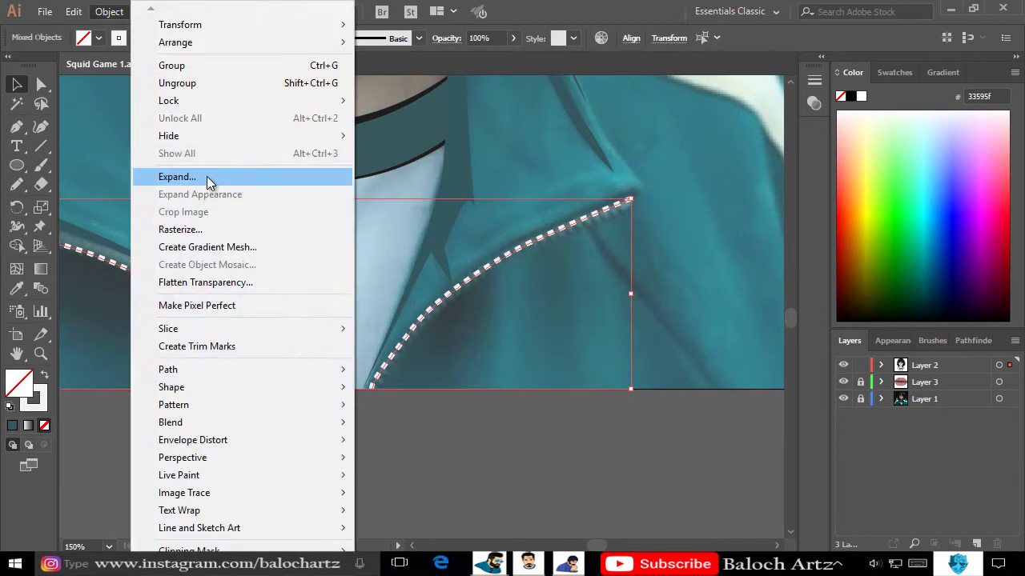
{"action": "left_click", "coordinate": [208, 177]}
Eyedrop a darker teal from the jacket onto the expanded zipper teeth.
{"action": "key", "text": "shift+ctrl+F9"}
{"action": "key", "text": "i"}
{"action": "left_click", "coordinate": [218, 217]}
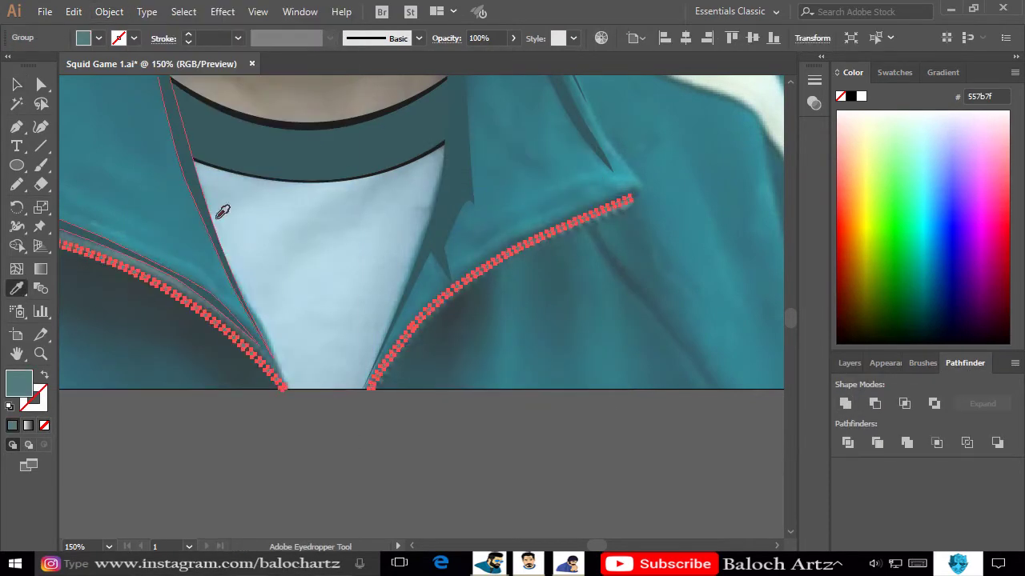
{"action": "scroll", "coordinate": [160, 270], "scroll_direction": "up", "scroll_amount": 3}
{"action": "left_click", "coordinate": [160, 275]}
{"action": "key", "text": "v"}
{"action": "key", "text": "ctrl+shift+a"}
Recolour the zipper teeth group a lighter teal sampled from the jacket.
{"action": "scroll", "coordinate": [171, 412], "scroll_direction": "up", "scroll_amount": 2}
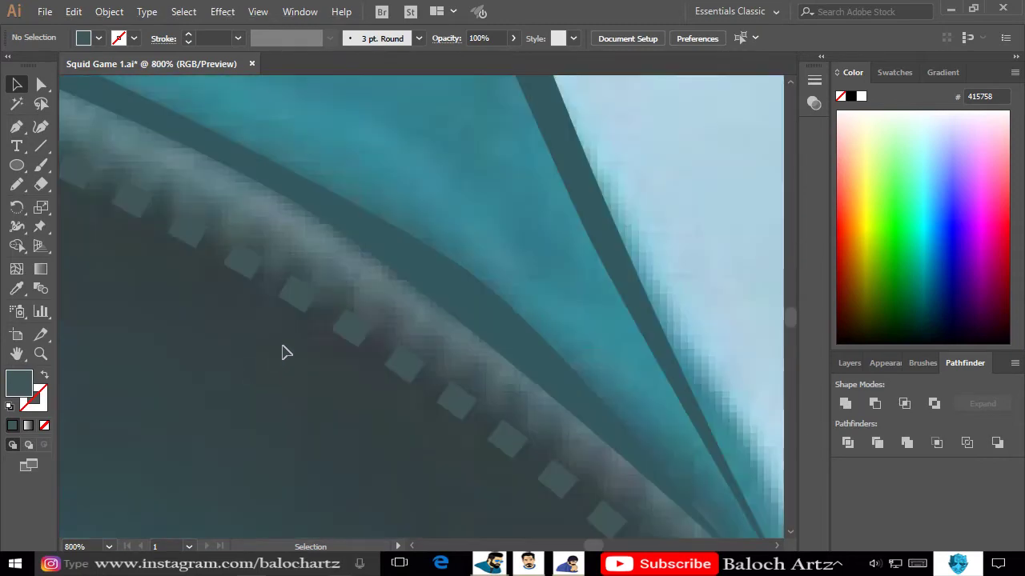
{"action": "left_click", "coordinate": [298, 294]}
{"action": "left_click", "coordinate": [27, 286]}
{"action": "left_click", "coordinate": [432, 310]}
{"action": "key", "text": "v"}
{"action": "key", "text": "ctrl+shift+a"}
{"action": "scroll", "coordinate": [201, 350], "scroll_direction": "down", "scroll_amount": 4}
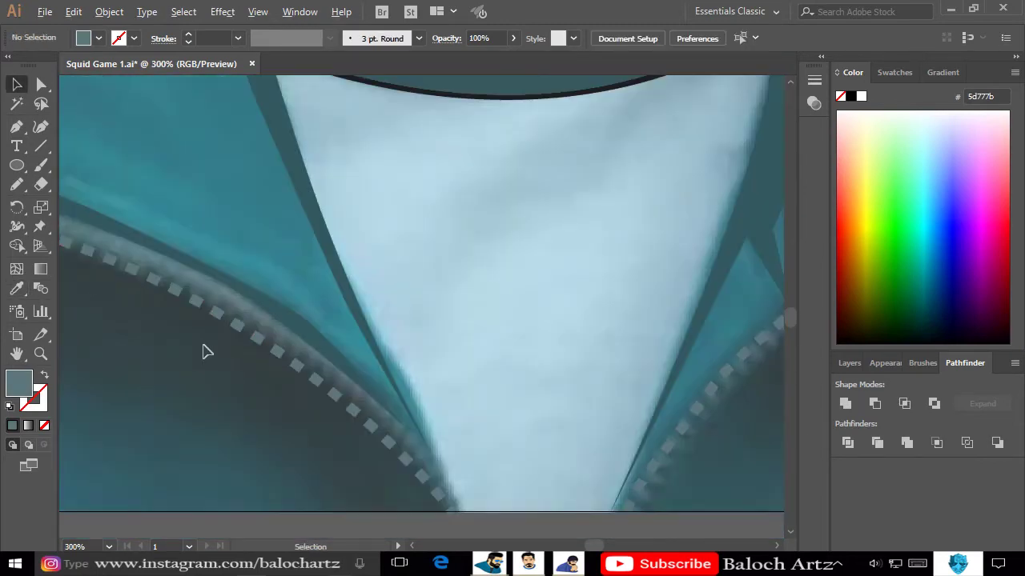
{"action": "scroll", "coordinate": [205, 352], "scroll_direction": "down", "scroll_amount": 1}
{"action": "scroll", "coordinate": [317, 346], "scroll_direction": "down", "scroll_amount": 2}
Show the layers list and begin the zipper band outline with a Pen curve.
{"action": "left_click_drag", "start_coordinate": [318, 310], "coordinate": [398, 462]}
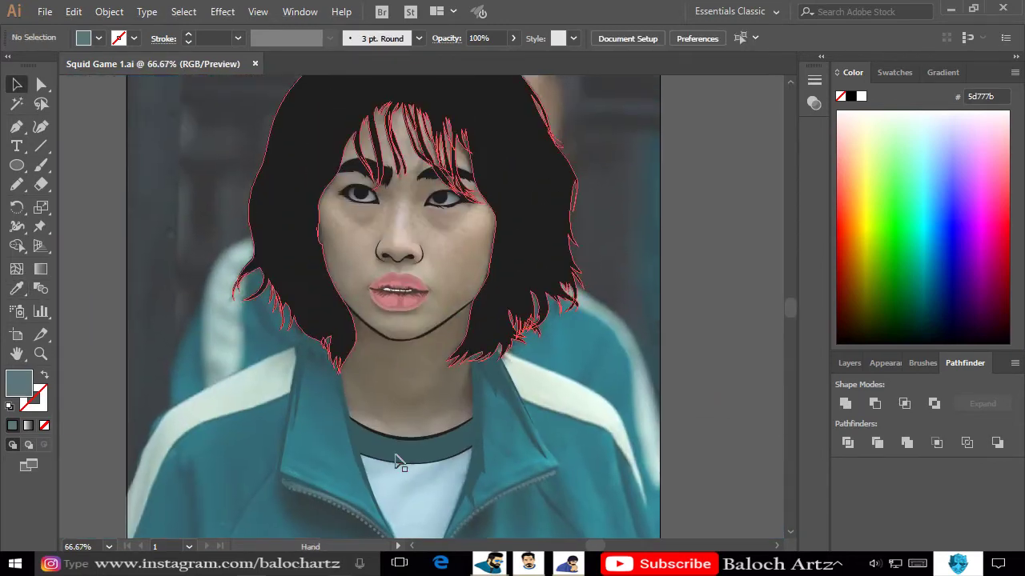
{"action": "left_click", "coordinate": [850, 363]}
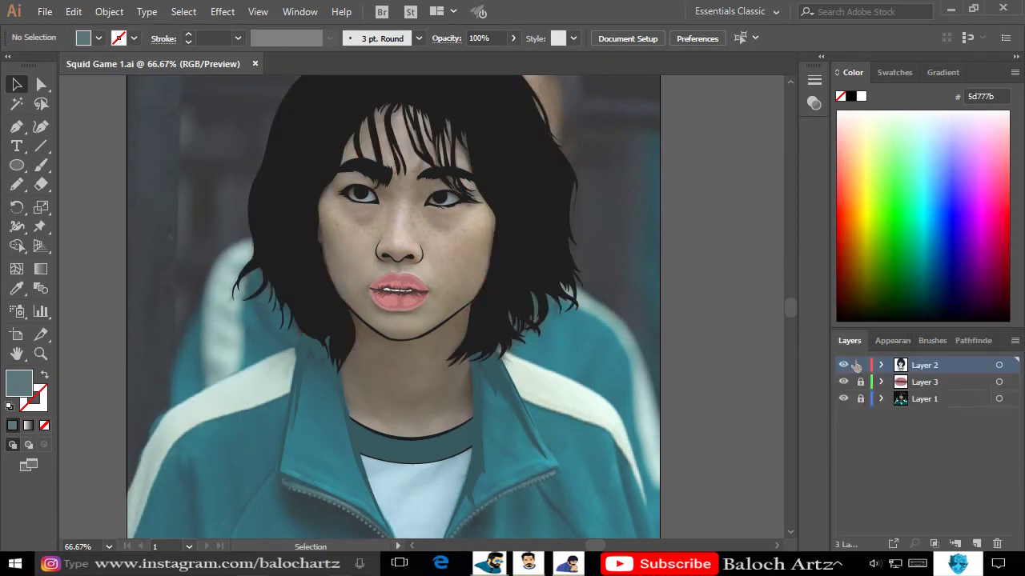
{"action": "scroll", "coordinate": [274, 427], "scroll_direction": "up", "scroll_amount": 2}
{"action": "scroll", "coordinate": [304, 360], "scroll_direction": "down", "scroll_amount": 3}
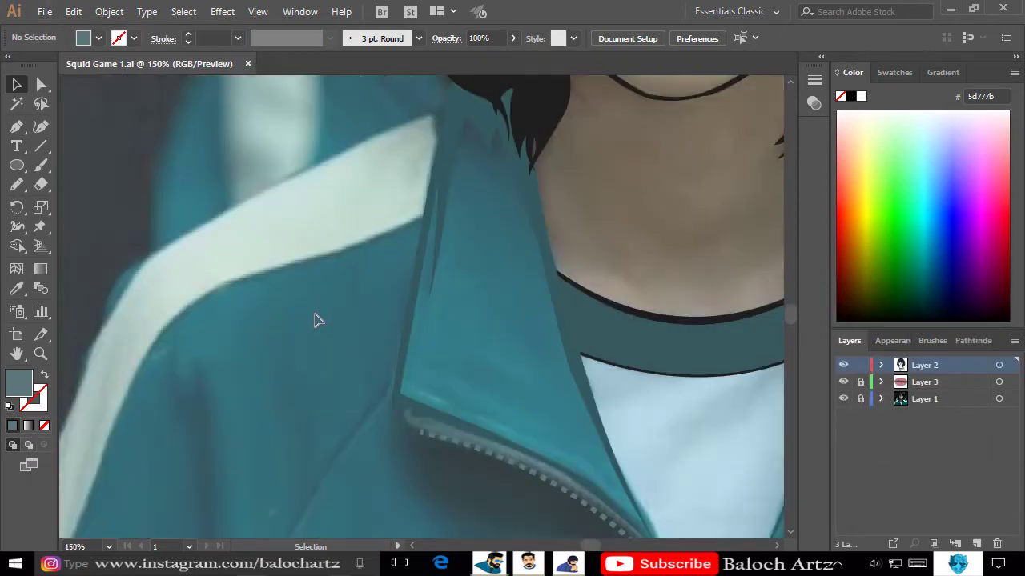
{"action": "scroll", "coordinate": [320, 324], "scroll_direction": "down", "scroll_amount": 1}
{"action": "key", "text": "p"}
{"action": "scroll", "coordinate": [392, 404], "scroll_direction": "up", "scroll_amount": 2}
{"action": "scroll", "coordinate": [320, 384], "scroll_direction": "up", "scroll_amount": 1}
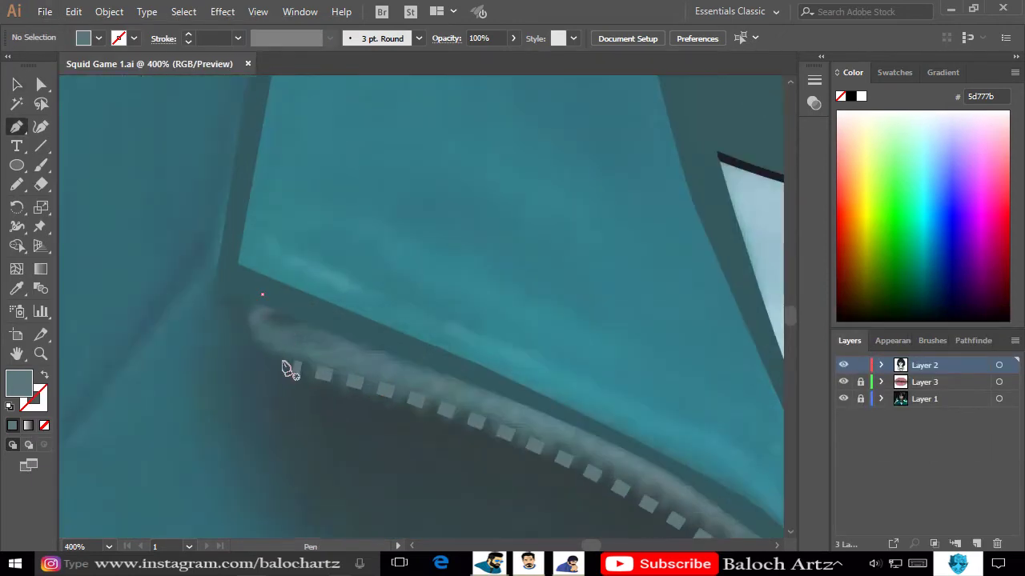
{"action": "left_click_drag", "start_coordinate": [275, 356], "coordinate": [482, 421]}
Curve the outline along the left zipper teeth and close it on its first point.
{"action": "scroll", "coordinate": [543, 454], "scroll_direction": "down", "scroll_amount": 2}
{"action": "scroll", "coordinate": [542, 414], "scroll_direction": "up", "scroll_amount": 2}
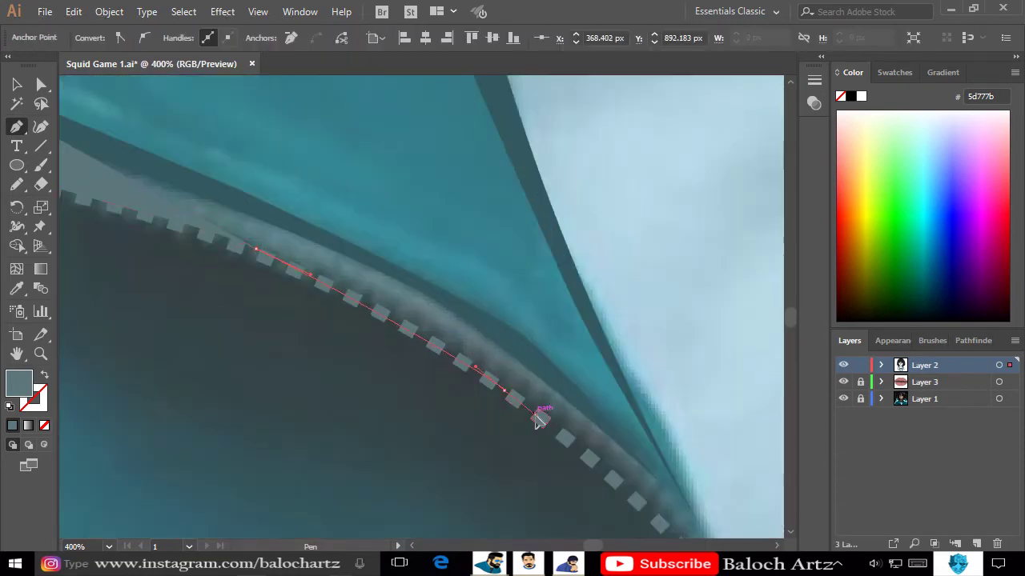
{"action": "left_click_drag", "start_coordinate": [383, 230], "coordinate": [572, 389]}
{"action": "left_click_drag", "start_coordinate": [606, 431], "coordinate": [558, 324]}
{"action": "mouse_move", "coordinate": [427, 222]}
{"action": "left_mouse_down"}
{"action": "mouse_move", "coordinate": [537, 389]}
{"action": "mouse_move", "coordinate": [472, 346]}
{"action": "left_mouse_up"}
{"action": "left_click", "coordinate": [106, 199]}
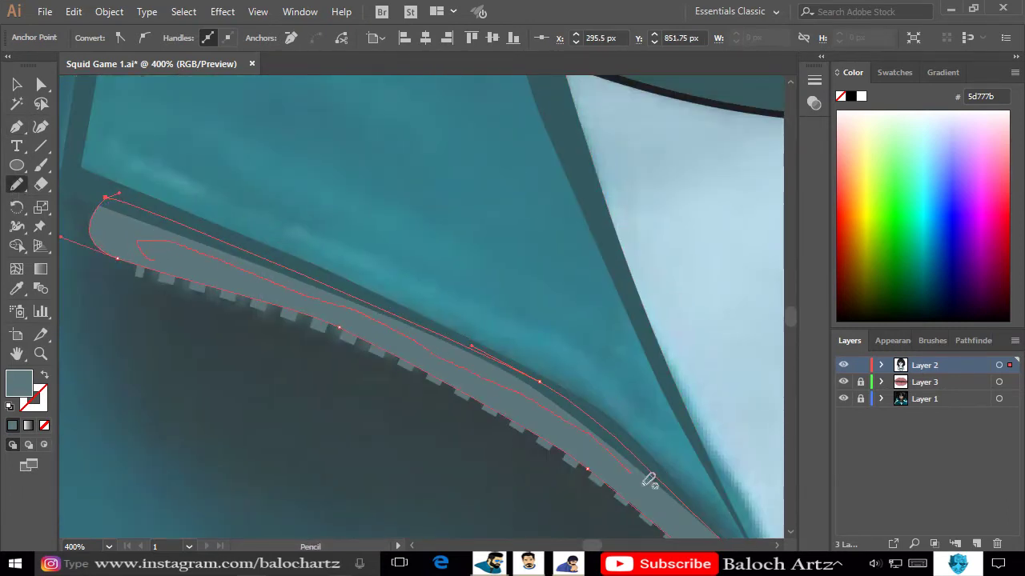
Draw a Pencil highlight strip inside the band and lighten it with Recolor Artwork.
{"action": "left_click_drag", "start_coordinate": [178, 272], "coordinate": [151, 260]}
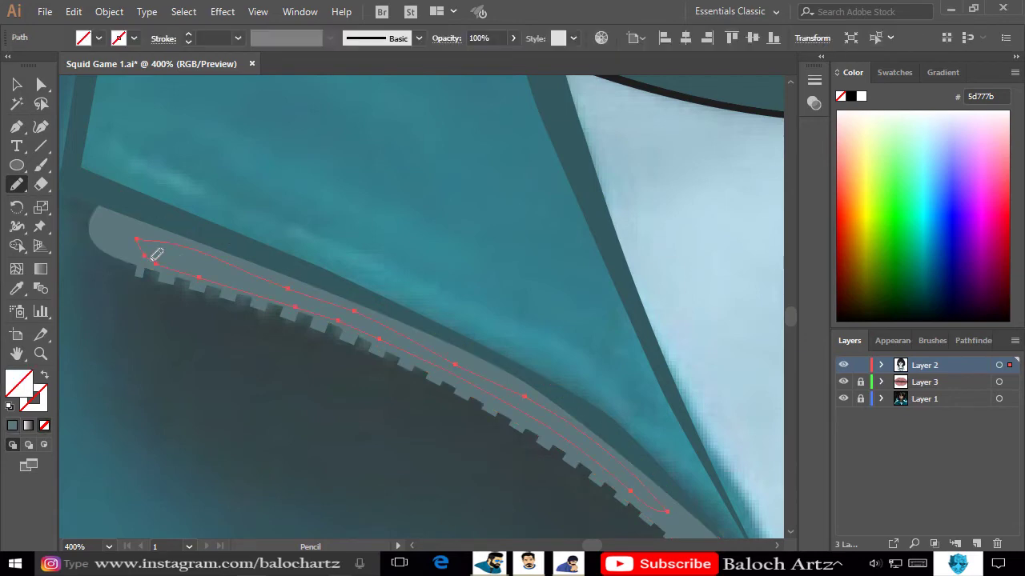
{"action": "left_click", "coordinate": [601, 38]}
{"action": "left_click_drag", "start_coordinate": [597, 435], "coordinate": [609, 438]}
{"action": "left_click", "coordinate": [889, 482]}
{"action": "key", "text": "v"}
{"action": "left_click", "coordinate": [274, 403]}
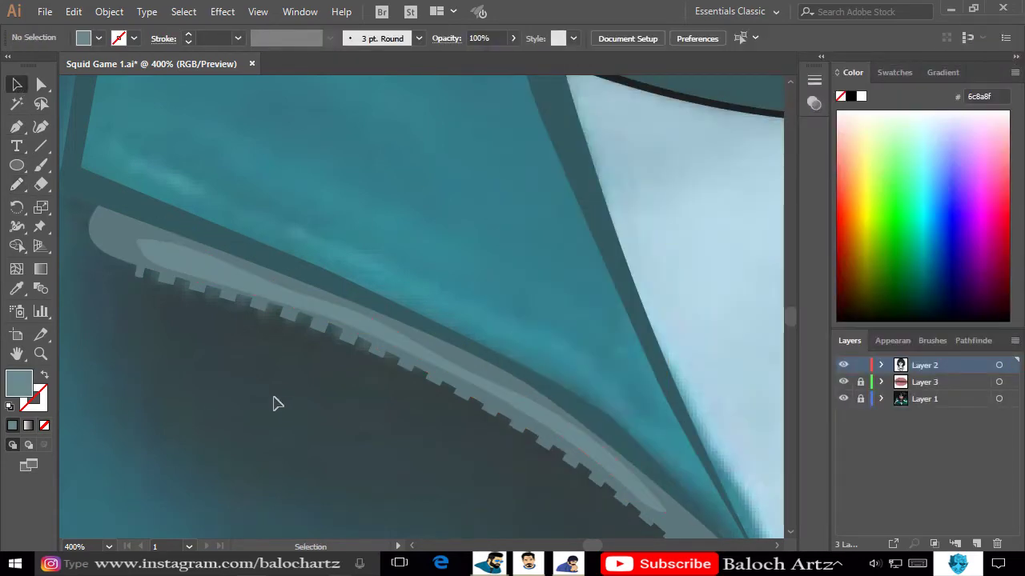
{"action": "scroll", "coordinate": [273, 403], "scroll_direction": "down", "scroll_amount": 2}
{"action": "scroll", "coordinate": [256, 316], "scroll_direction": "down", "scroll_amount": 1}
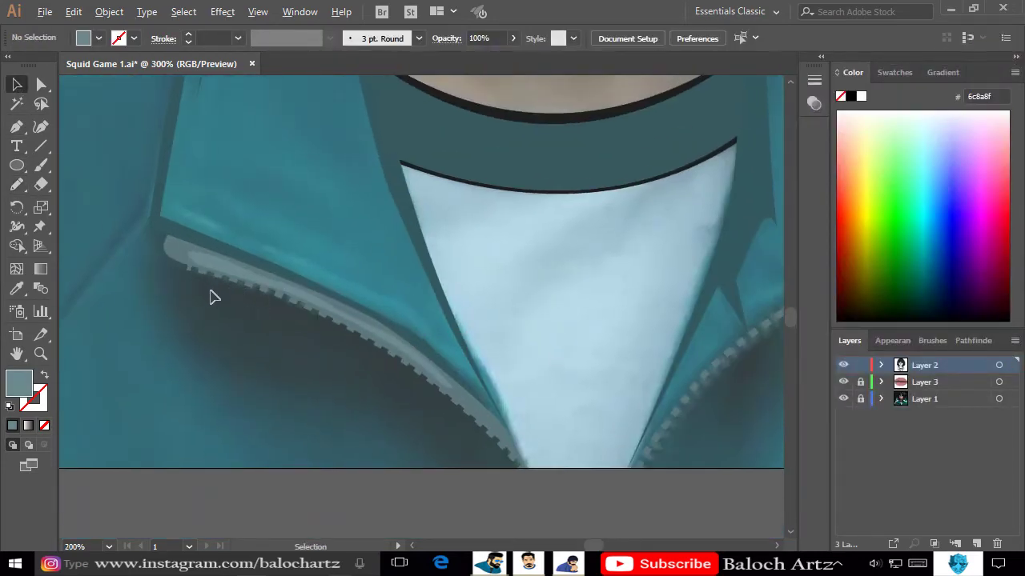
Brighten the left zipper band by raising its brightness in Recolor Artwork.
{"action": "scroll", "coordinate": [213, 298], "scroll_direction": "up", "scroll_amount": 1}
{"action": "left_click", "coordinate": [313, 293]}
{"action": "left_click", "coordinate": [600, 38]}
{"action": "mouse_move", "coordinate": [595, 443]}
{"action": "left_mouse_down"}
{"action": "mouse_move", "coordinate": [578, 414]}
{"action": "mouse_move", "coordinate": [589, 439]}
{"action": "left_mouse_up"}
{"action": "key", "text": "Return"}
Pen-trace the upper part of a band along the right zipper teeth.
{"action": "scroll", "coordinate": [511, 468], "scroll_direction": "down", "scroll_amount": 1}
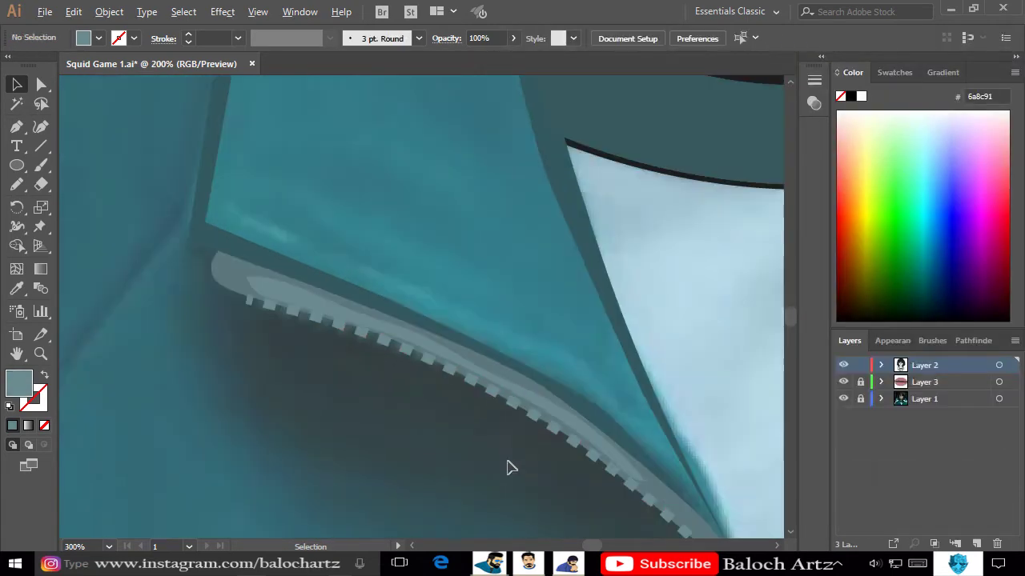
{"action": "scroll", "coordinate": [511, 467], "scroll_direction": "down", "scroll_amount": 2}
{"action": "scroll", "coordinate": [568, 339], "scroll_direction": "up", "scroll_amount": 1}
{"action": "key", "text": "p"}
{"action": "scroll", "coordinate": [664, 201], "scroll_direction": "up", "scroll_amount": 2}
{"action": "left_click", "coordinate": [642, 181]}
{"action": "left_click_drag", "start_coordinate": [632, 222], "coordinate": [592, 248]}
{"action": "left_click_drag", "start_coordinate": [517, 272], "coordinate": [275, 382]}
Close the right zipper band outline and fill it with the zipper grey.
{"action": "scroll", "coordinate": [275, 381], "scroll_direction": "down", "scroll_amount": 2}
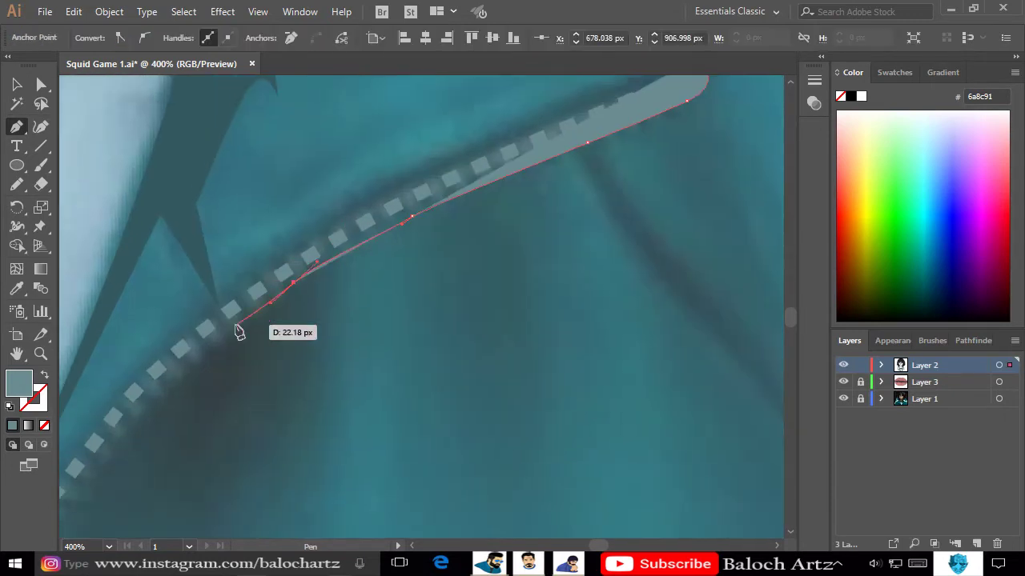
{"action": "mouse_move", "coordinate": [224, 344]}
{"action": "left_mouse_down"}
{"action": "mouse_move", "coordinate": [226, 356]}
{"action": "mouse_move", "coordinate": [188, 350]}
{"action": "mouse_move", "coordinate": [297, 201]}
{"action": "left_mouse_up"}
{"action": "scroll", "coordinate": [366, 244], "scroll_direction": "up", "scroll_amount": 2}
{"action": "mouse_move", "coordinate": [366, 244]}
{"action": "left_mouse_down"}
{"action": "mouse_move", "coordinate": [664, 96]}
{"action": "mouse_move", "coordinate": [498, 274]}
{"action": "left_mouse_up"}
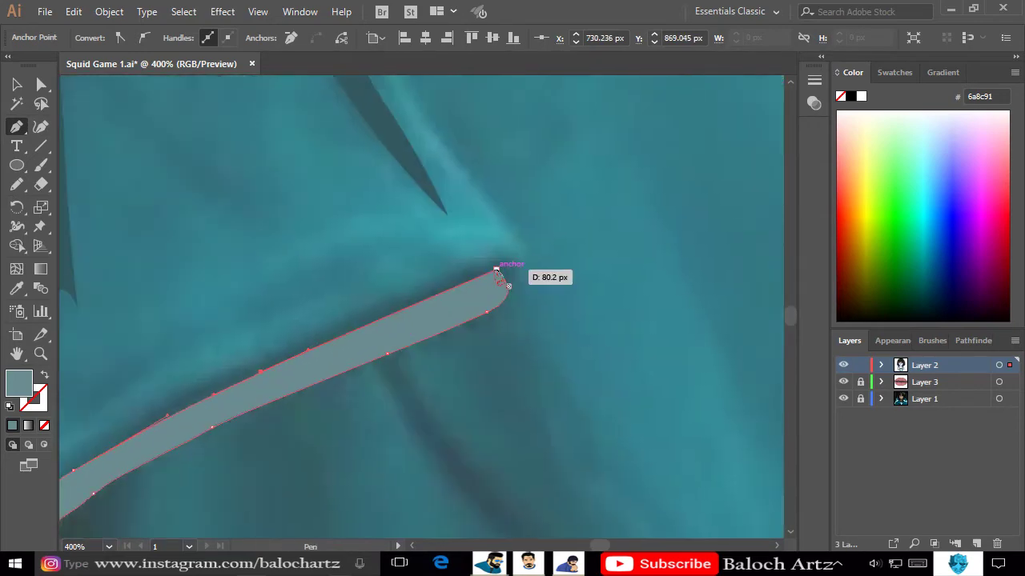
{"action": "scroll", "coordinate": [499, 274], "scroll_direction": "down", "scroll_amount": 2}
{"action": "key", "text": "i"}
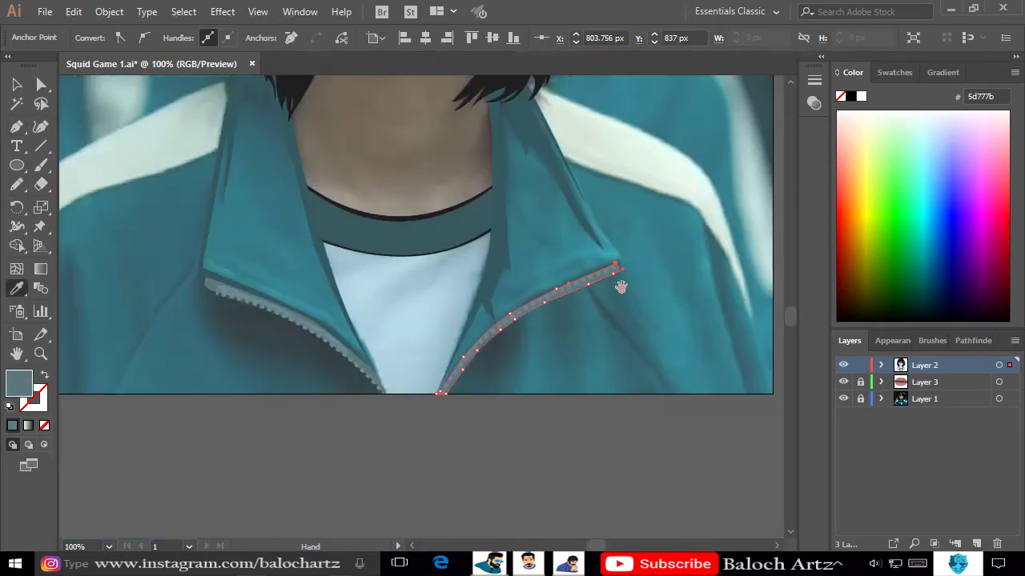
{"action": "scroll", "coordinate": [508, 316], "scroll_direction": "up", "scroll_amount": 1}
{"action": "left_click", "coordinate": [16, 92]}
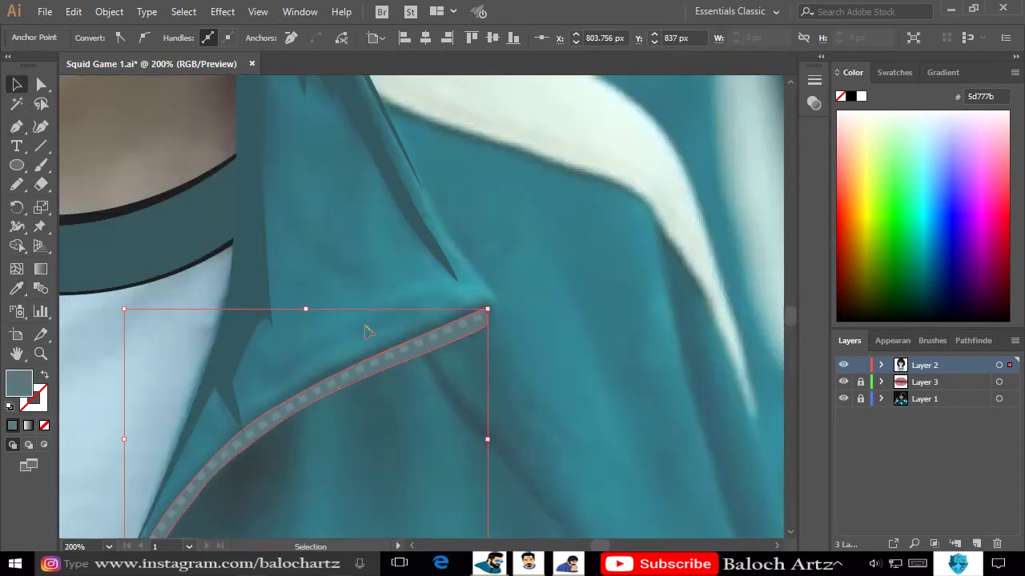
{"action": "key", "text": "ctrl+minus"}
{"action": "key", "text": "ctrl+minus"}
{"action": "key", "text": "ctrl+plus"}
{"action": "left_click", "coordinate": [606, 264]}
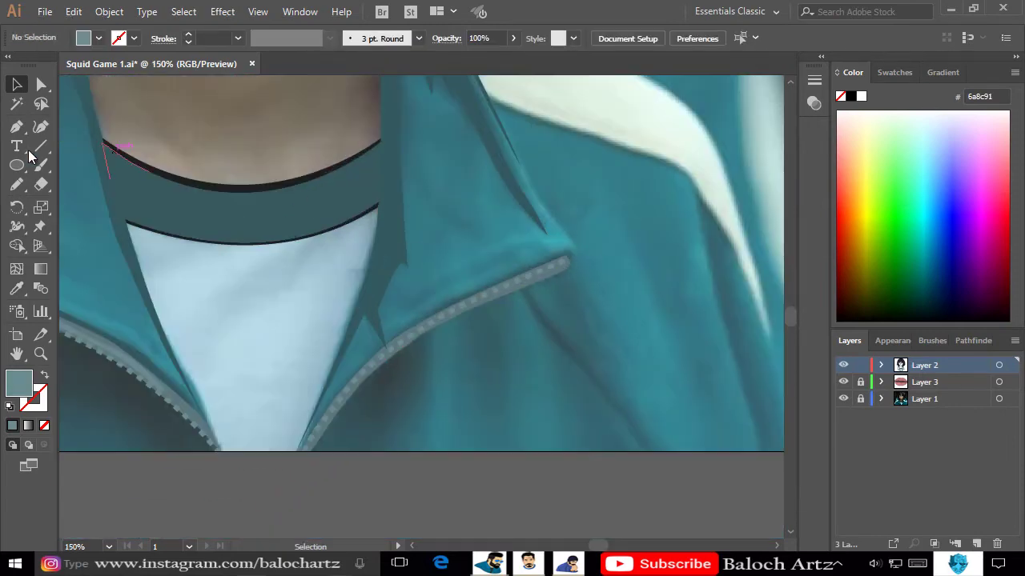
Pen-trace an edge path around the right zipper down to the artboard's bottom.
{"action": "left_click", "coordinate": [16, 126]}
{"action": "key", "text": "ctrl+plus"}
{"action": "key", "text": "ctrl+plus"}
{"action": "key", "text": "ctrl+plus"}
{"action": "left_click", "coordinate": [233, 393]}
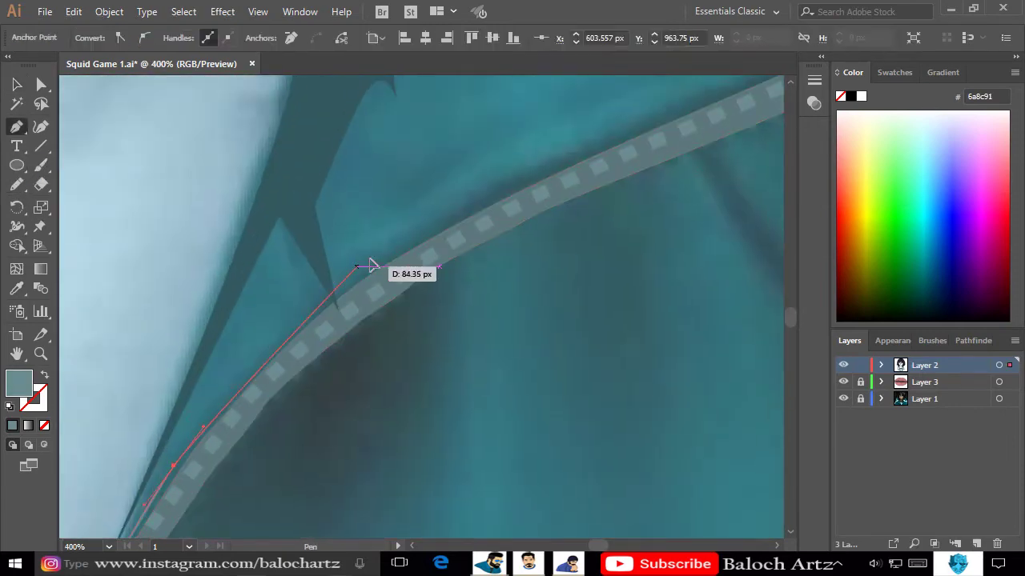
{"action": "left_click", "coordinate": [199, 353]}
{"action": "left_click_drag", "start_coordinate": [464, 234], "coordinate": [492, 225]}
{"action": "left_click", "coordinate": [580, 187]}
{"action": "left_click_drag", "start_coordinate": [573, 220], "coordinate": [550, 229]}
{"action": "key", "text": "shift+x"}
{"action": "left_click", "coordinate": [303, 333]}
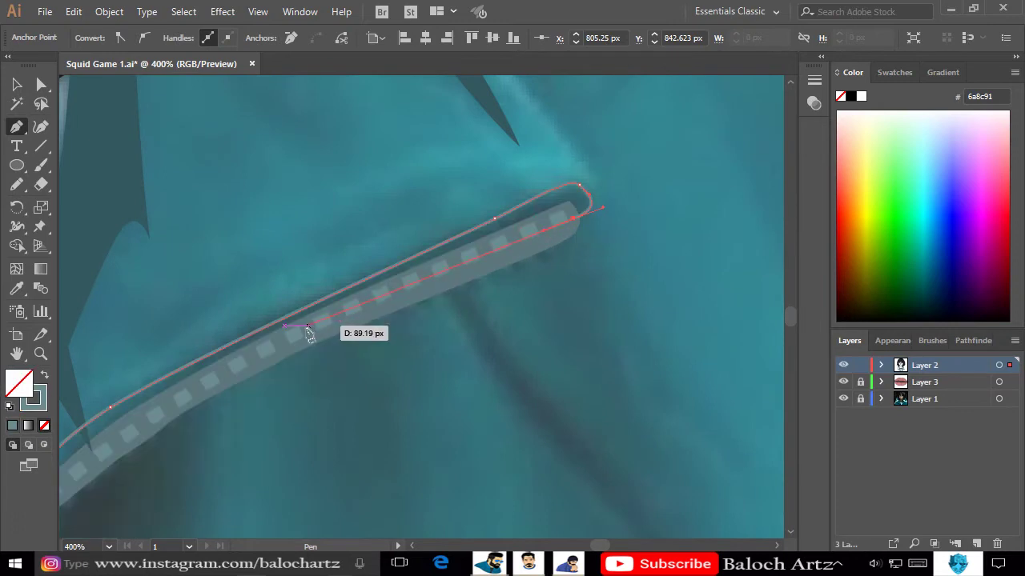
{"action": "left_click", "coordinate": [153, 409]}
{"action": "mouse_move", "coordinate": [102, 457]}
{"action": "left_mouse_down"}
{"action": "mouse_move", "coordinate": [103, 477]}
{"action": "mouse_move", "coordinate": [337, 347]}
{"action": "left_mouse_up"}
{"action": "left_click", "coordinate": [175, 525]}
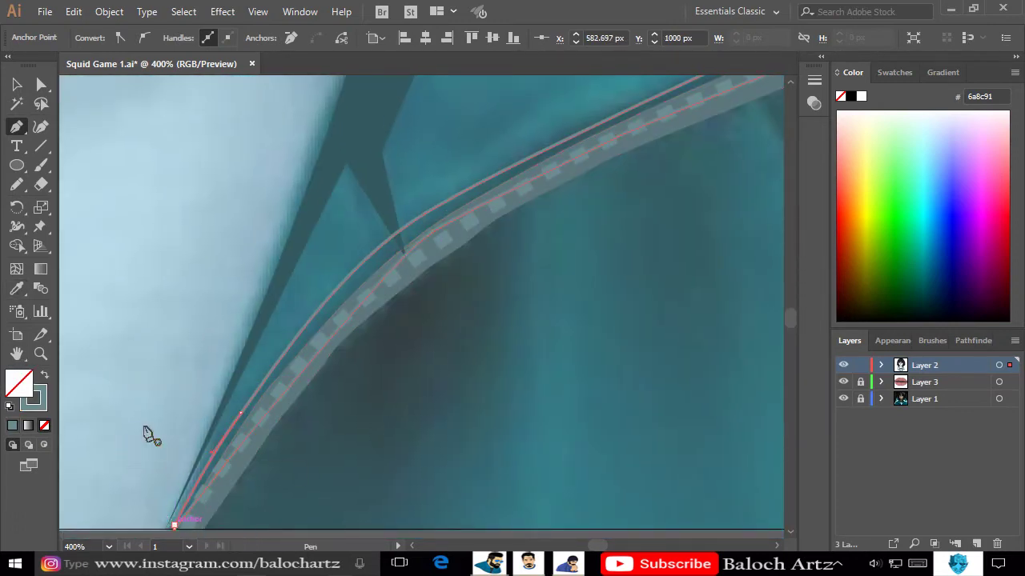
Eyedrop dark teal into the zipper edge path, then select the collar band.
{"action": "key", "text": "i"}
{"action": "left_click", "coordinate": [504, 180]}
{"action": "key", "text": "ctrl+minus"}
{"action": "key", "text": "ctrl+minus"}
{"action": "key", "text": "ctrl+minus"}
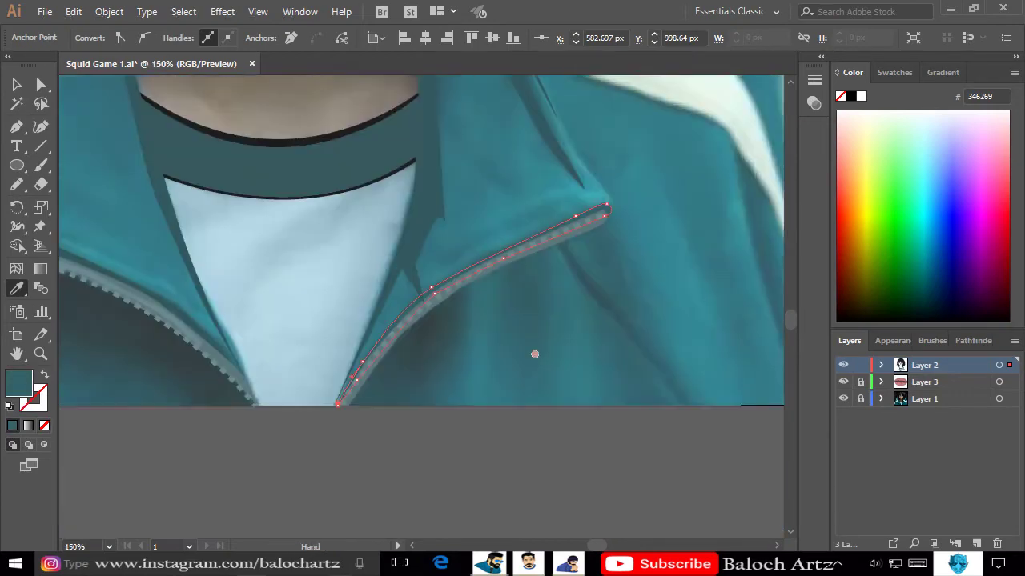
{"action": "key", "text": "ctrl+minus"}
{"action": "key", "text": "ctrl+minus"}
{"action": "left_click_drag", "start_coordinate": [539, 280], "coordinate": [613, 337]}
{"action": "key", "text": "v"}
{"action": "key", "text": "ctrl+plus"}
{"action": "key", "text": "ctrl+plus"}
{"action": "key", "text": "ctrl+plus"}
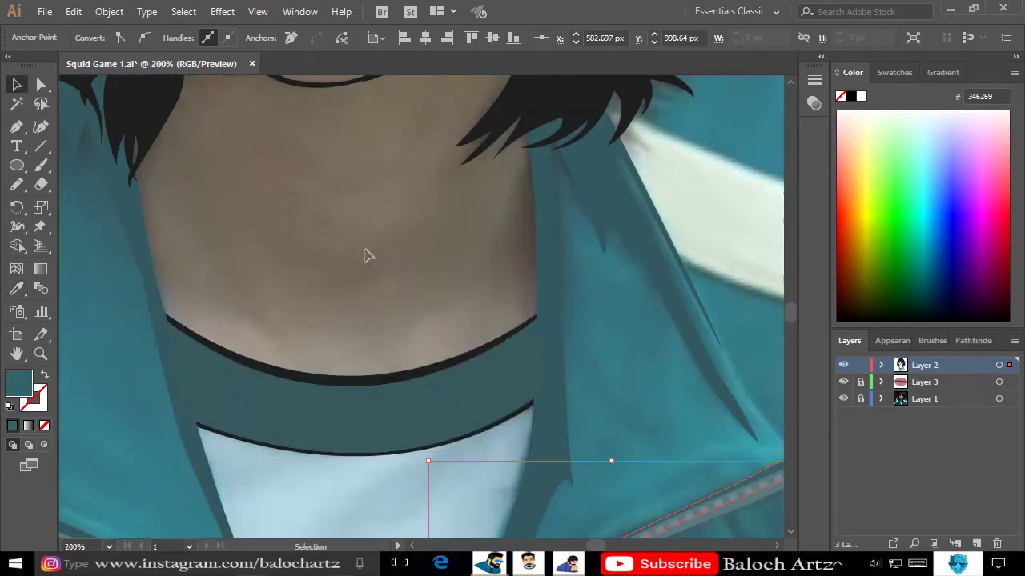
{"action": "left_click", "coordinate": [361, 389]}
Darken the collar band in Recolor Artwork and compare with the reference photo.
{"action": "key", "text": "i"}
{"action": "left_click", "coordinate": [599, 38]}
{"action": "left_click_drag", "start_coordinate": [593, 438], "coordinate": [580, 437]}
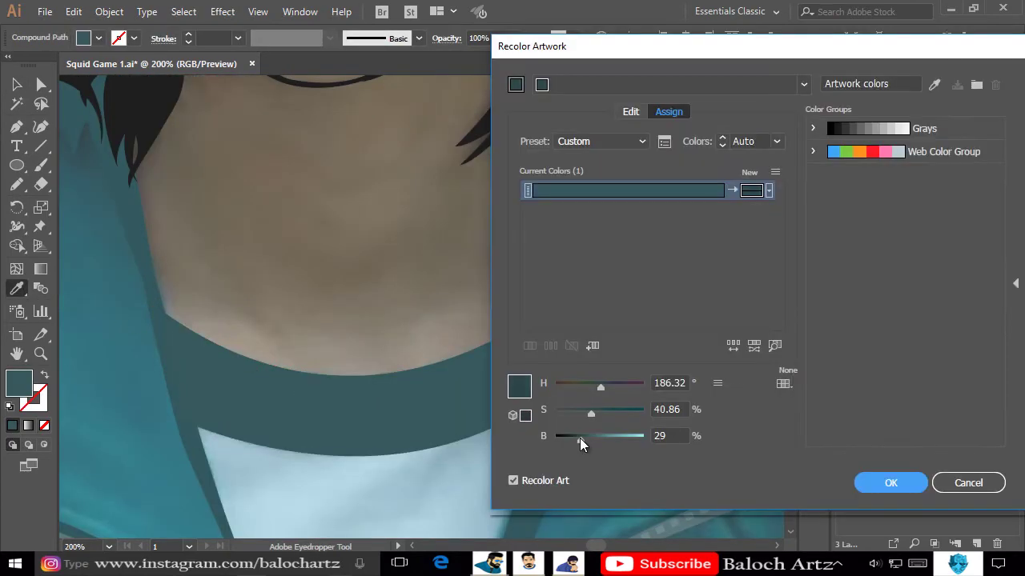
{"action": "left_click", "coordinate": [890, 483]}
{"action": "left_click", "coordinate": [345, 236]}
{"action": "key", "text": "ctrl+minus"}
{"action": "key", "text": "ctrl+minus"}
{"action": "key", "text": "ctrl+minus"}
{"action": "left_click", "coordinate": [843, 399]}
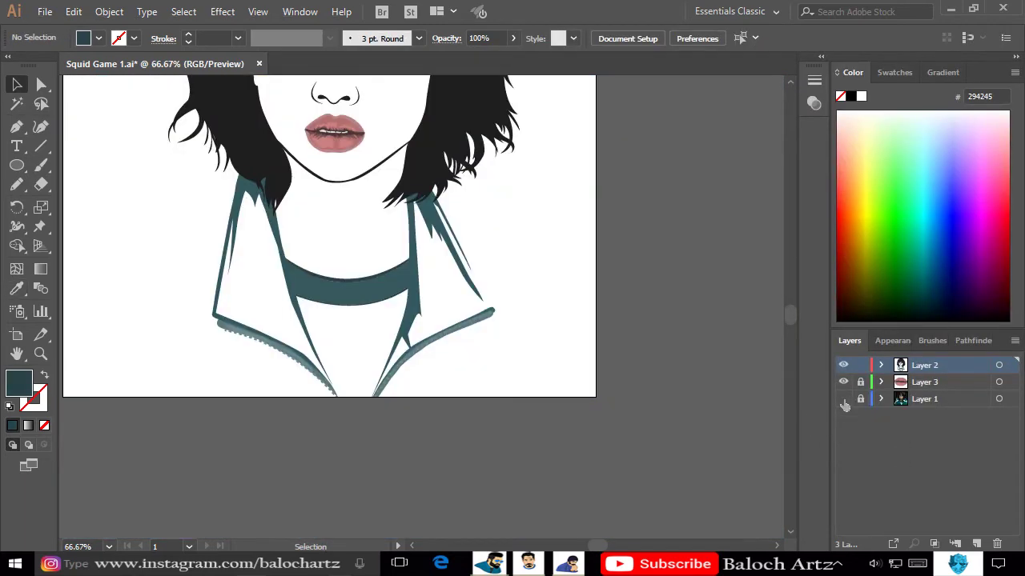
{"action": "left_click", "coordinate": [843, 399]}
{"action": "left_click", "coordinate": [843, 398]}
{"action": "left_click", "coordinate": [843, 399]}
Draw a pronged crease fold on the left jacket panel with a lighter teal fill.
{"action": "left_click_drag", "start_coordinate": [531, 314], "coordinate": [549, 342]}
{"action": "key", "text": "ctrl+plus"}
{"action": "key", "text": "ctrl+plus"}
{"action": "key", "text": "ctrl+plus"}
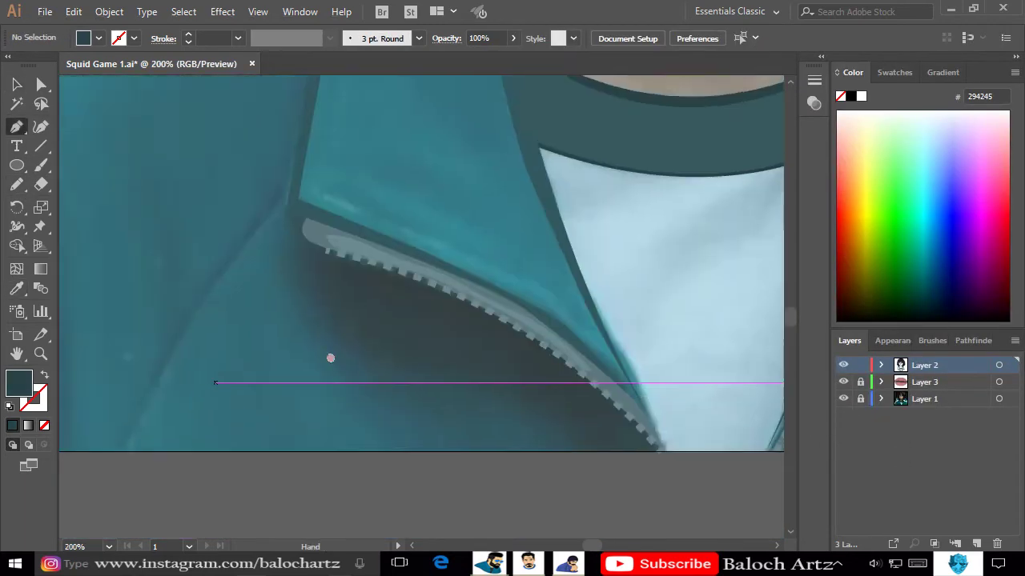
{"action": "left_click_drag", "start_coordinate": [331, 357], "coordinate": [400, 229]}
{"action": "left_click", "coordinate": [260, 411]}
{"action": "left_click_drag", "start_coordinate": [418, 162], "coordinate": [474, 114]}
{"action": "mouse_move", "coordinate": [427, 205]}
{"action": "left_mouse_down"}
{"action": "mouse_move", "coordinate": [389, 355]}
{"action": "mouse_move", "coordinate": [424, 247]}
{"action": "left_mouse_up"}
{"action": "left_click_drag", "start_coordinate": [384, 163], "coordinate": [393, 179]}
{"action": "left_click", "coordinate": [400, 208]}
{"action": "left_click", "coordinate": [398, 262]}
{"action": "left_click", "coordinate": [402, 277]}
{"action": "left_click", "coordinate": [517, 126]}
{"action": "left_click", "coordinate": [479, 166]}
{"action": "left_click_drag", "start_coordinate": [386, 290], "coordinate": [360, 381]}
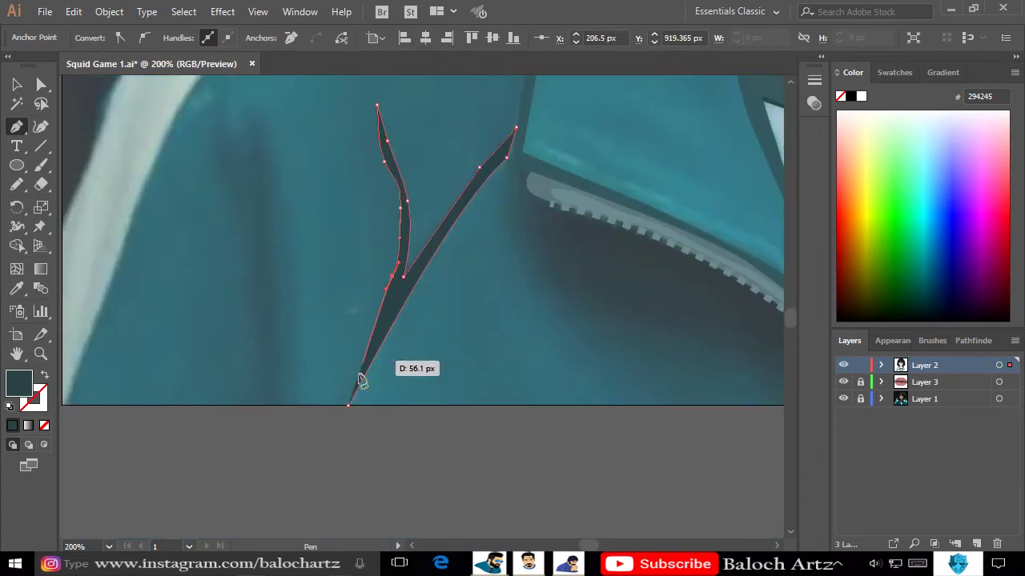
{"action": "left_click", "coordinate": [576, 178]}
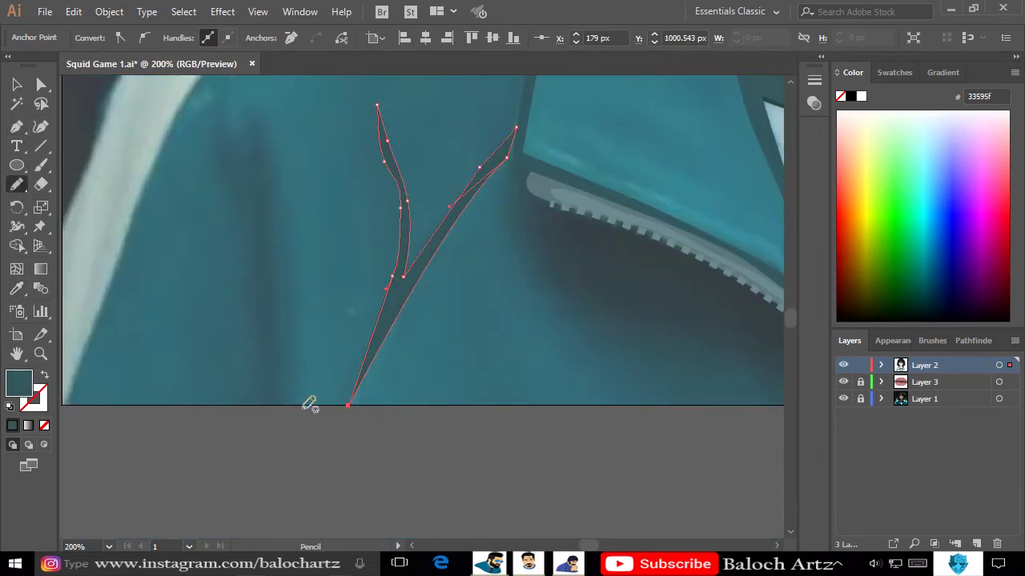
Pencil a second teal crease on the jacket, undoing a point adjustment.
{"action": "left_click_drag", "start_coordinate": [274, 403], "coordinate": [263, 407]}
{"action": "left_click", "coordinate": [12, 425]}
{"action": "key", "text": "a"}
{"action": "scroll", "coordinate": [258, 405], "scroll_direction": "up", "scroll_amount": 3}
{"action": "key", "text": "ctrl+z"}
{"action": "left_click", "coordinate": [258, 428]}
{"action": "scroll", "coordinate": [258, 428], "scroll_direction": "down", "scroll_amount": 5}
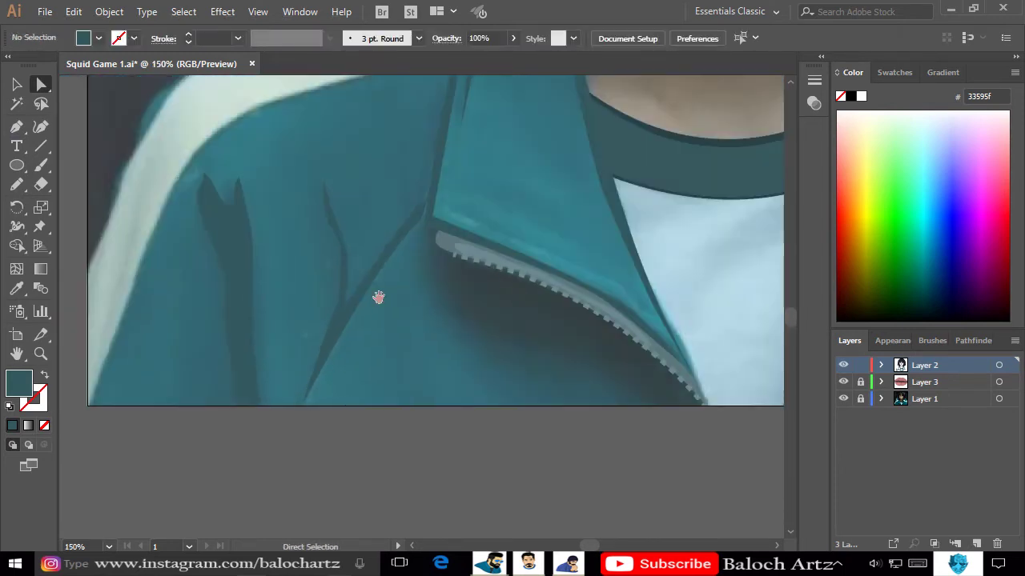
Fill a shadow shape beneath the left zipper with dark teal.
{"action": "left_click_drag", "start_coordinate": [377, 298], "coordinate": [258, 311]}
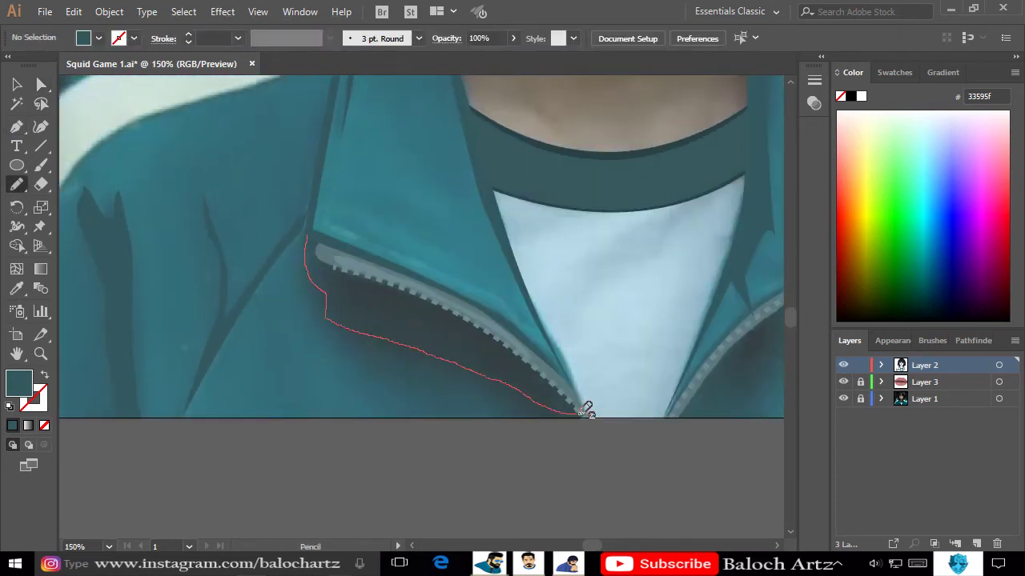
{"action": "left_click", "coordinate": [26, 421]}
{"action": "key", "text": "v"}
{"action": "left_click", "coordinate": [382, 450]}
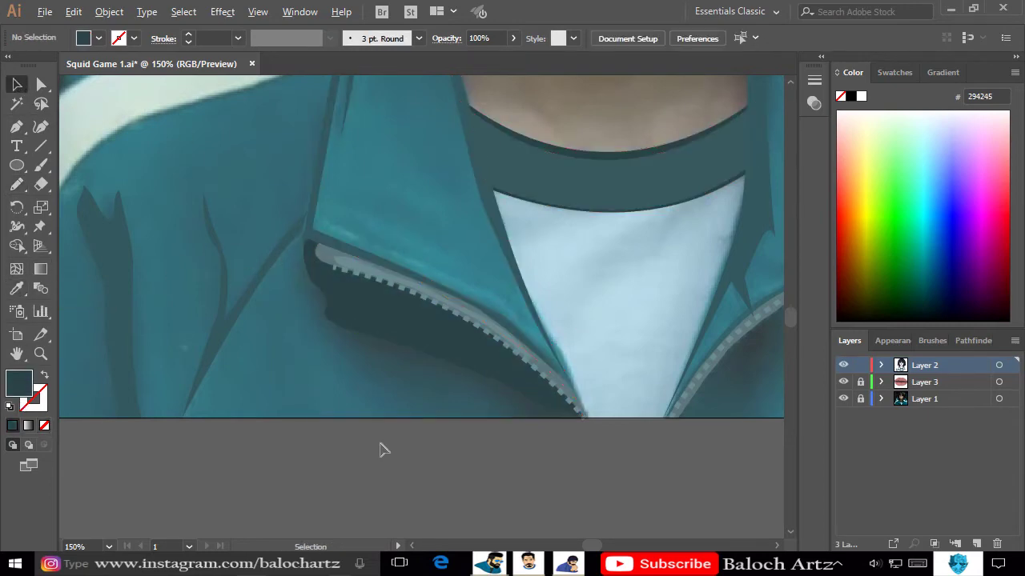
Start a Pen shadow curving along under the right zipper.
{"action": "key", "text": "ctrl+plus"}
{"action": "key", "text": "p"}
{"action": "left_click", "coordinate": [325, 449]}
{"action": "left_click_drag", "start_coordinate": [491, 276], "coordinate": [580, 238]}
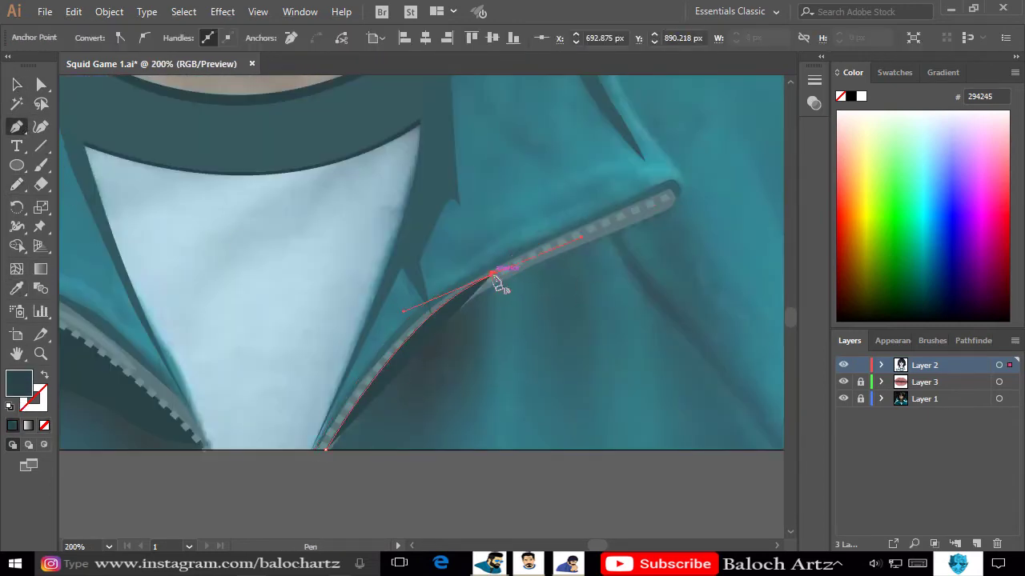
Finish and close the shadow shape under the right zipper at the jacket's bottom.
{"action": "left_click", "coordinate": [489, 389]}
{"action": "left_click", "coordinate": [472, 374]}
{"action": "left_click", "coordinate": [438, 415]}
{"action": "left_click", "coordinate": [407, 450]}
{"action": "left_click", "coordinate": [325, 449]}
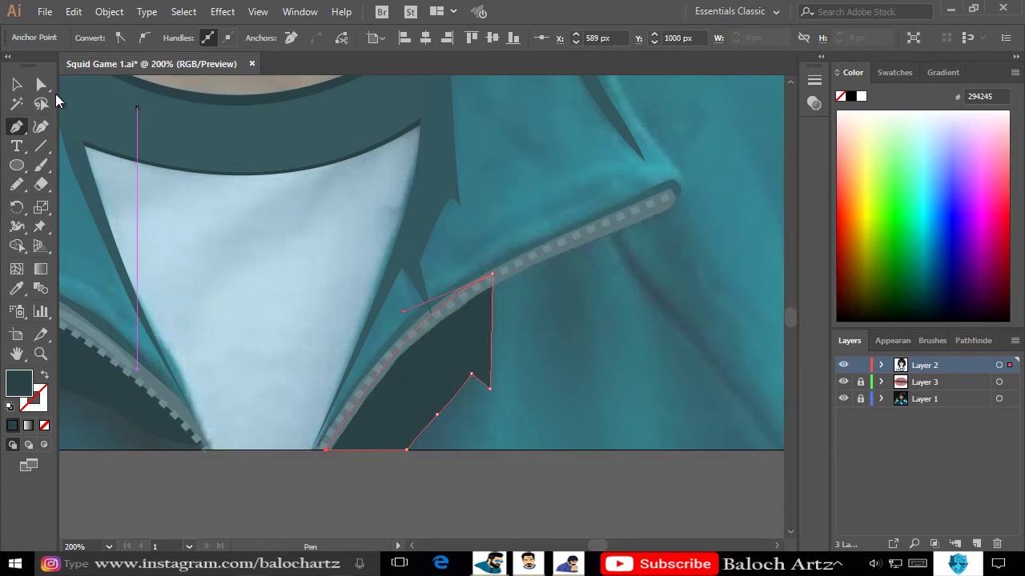
{"action": "key", "text": "v"}
{"action": "left_click", "coordinate": [572, 373]}
Begin a Pen shadow path under the right collar tip and down the lapel.
{"action": "key", "text": "ctrl+1"}
{"action": "left_click_drag", "start_coordinate": [578, 355], "coordinate": [402, 355]}
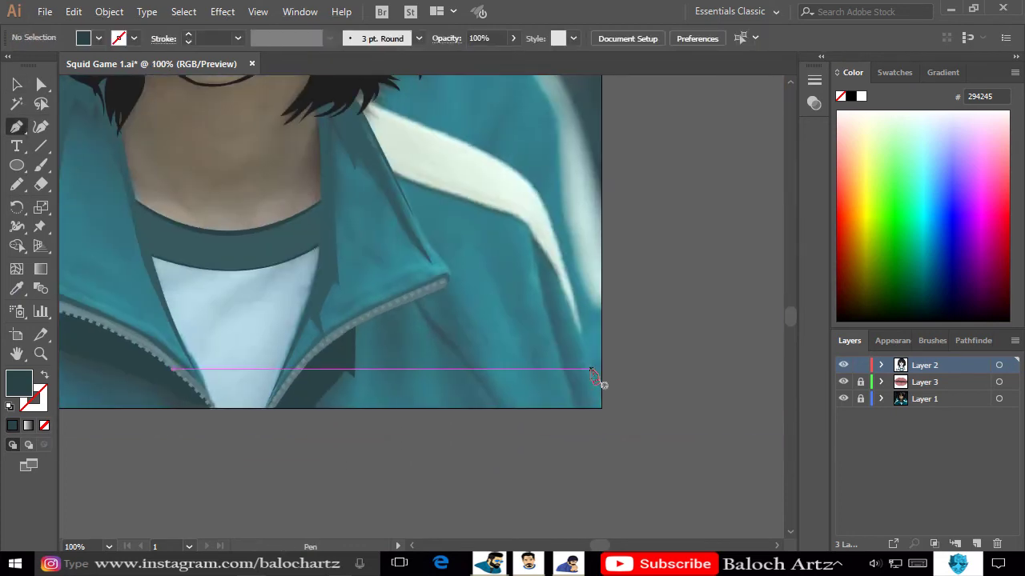
{"action": "left_click", "coordinate": [407, 296]}
{"action": "left_click", "coordinate": [417, 292]}
{"action": "left_click", "coordinate": [436, 330]}
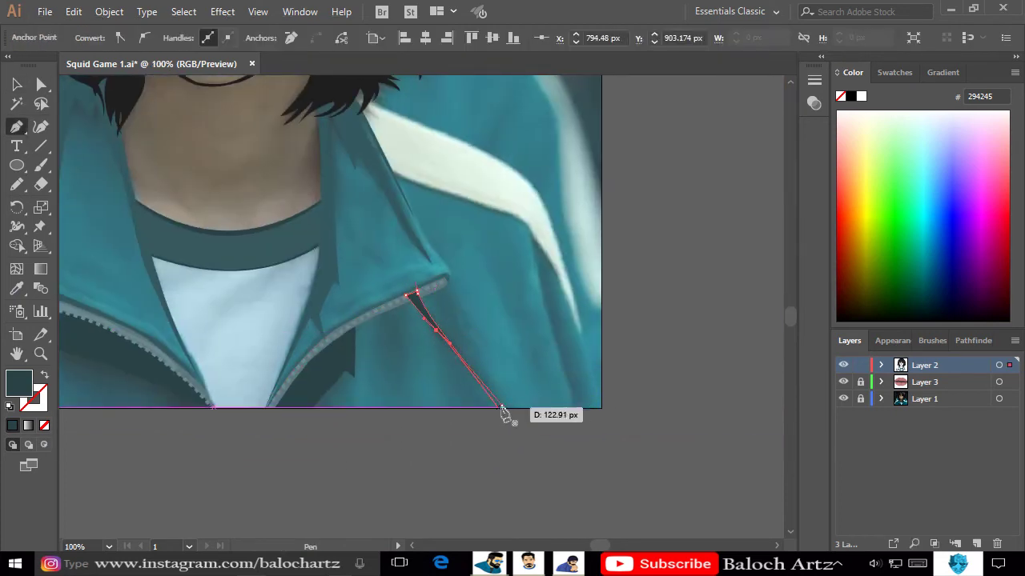
{"action": "left_click", "coordinate": [450, 344]}
{"action": "left_click", "coordinate": [589, 408]}
{"action": "left_click", "coordinate": [565, 288]}
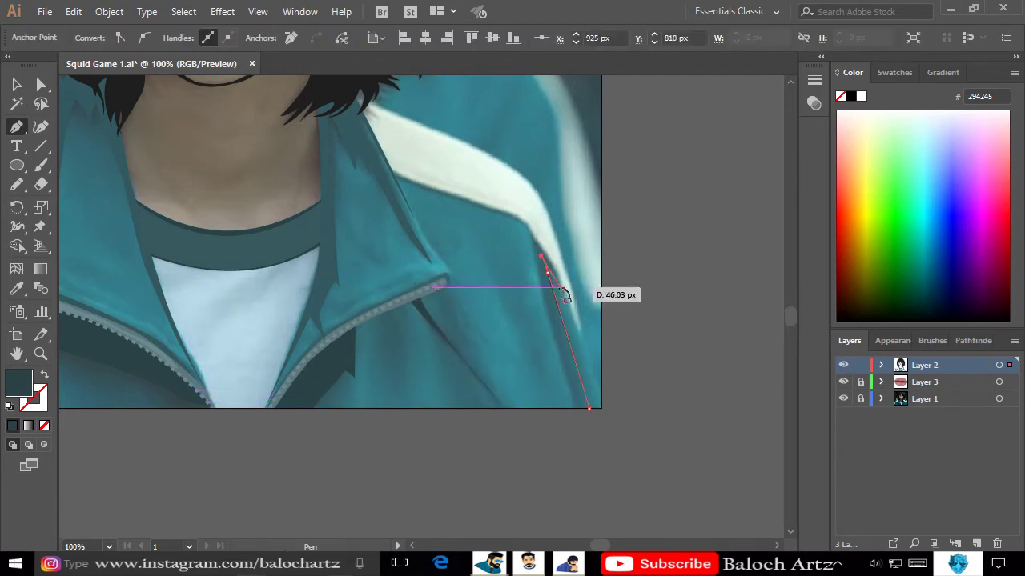
{"action": "left_click", "coordinate": [541, 258]}
{"action": "left_click", "coordinate": [526, 224]}
Trace the rest of the lapel shadow edge and close it with dark teal fill.
{"action": "left_click_drag", "start_coordinate": [385, 165], "coordinate": [393, 181]}
{"action": "key", "text": "shift+x"}
{"action": "left_click", "coordinate": [439, 195]}
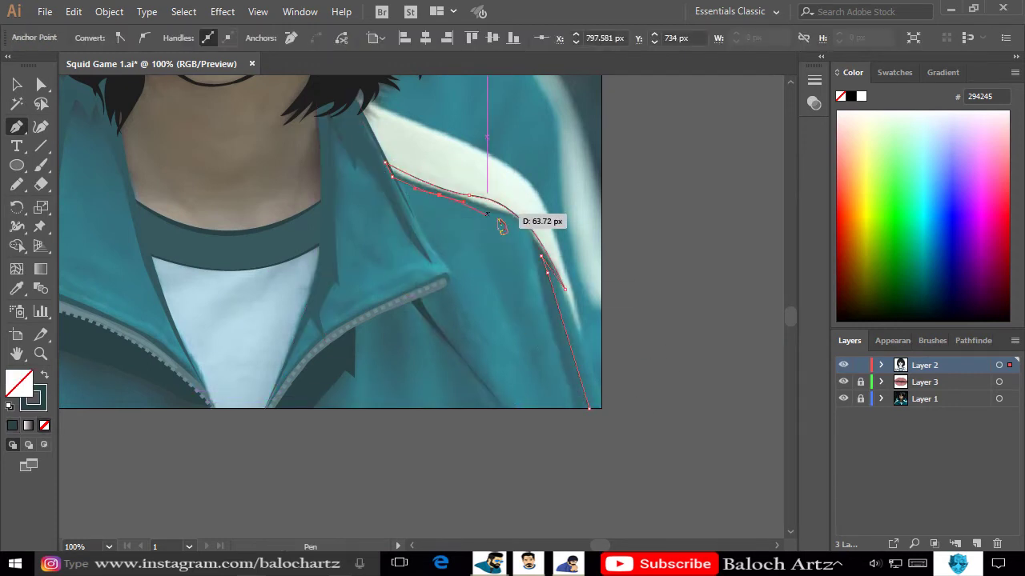
{"action": "left_click", "coordinate": [513, 220]}
{"action": "left_click", "coordinate": [534, 250]}
{"action": "left_click", "coordinate": [553, 336]}
{"action": "left_click", "coordinate": [575, 409]}
{"action": "left_click", "coordinate": [588, 408]}
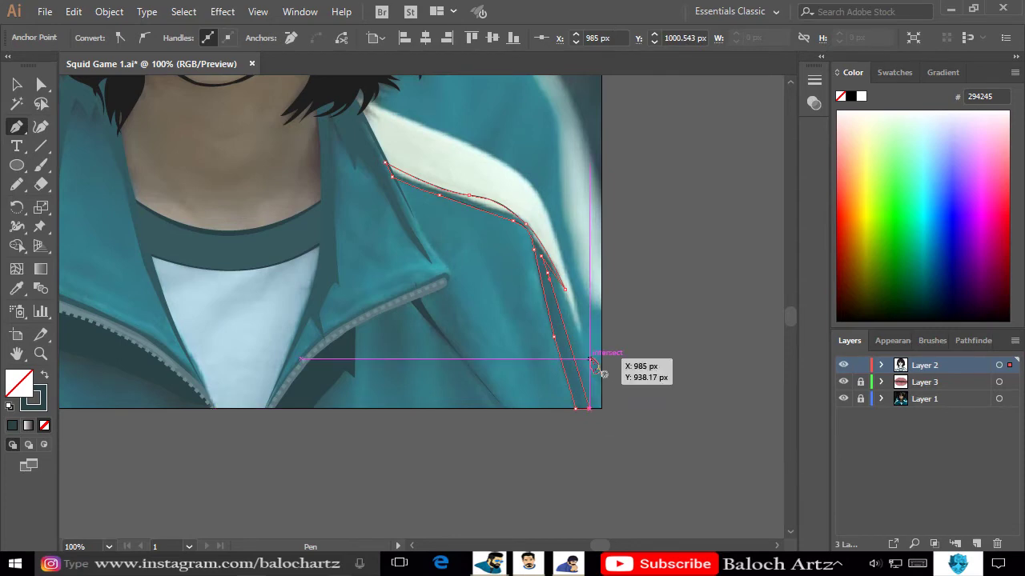
{"action": "key", "text": "shift+x"}
Trace a shadow down the outer edge of the left shoulder stripe.
{"action": "key", "text": "ctrl+minus"}
{"action": "key", "text": "ctrl+plus"}
{"action": "key", "text": "ctrl+plus"}
{"action": "left_click", "coordinate": [576, 94]}
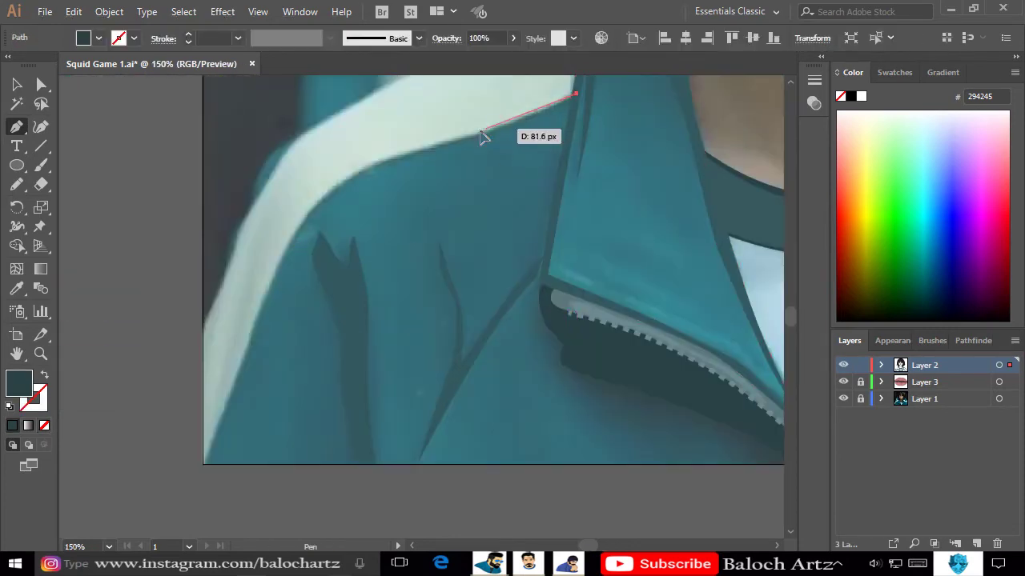
{"action": "left_click", "coordinate": [483, 129]}
{"action": "left_click", "coordinate": [357, 169]}
{"action": "left_click", "coordinate": [303, 215]}
{"action": "left_click", "coordinate": [264, 291]}
{"action": "left_click", "coordinate": [204, 462]}
{"action": "left_click", "coordinate": [211, 463]}
Trace back up the inner stripe edge and close the dark teal stripe shadow.
{"action": "key", "text": "shift+x"}
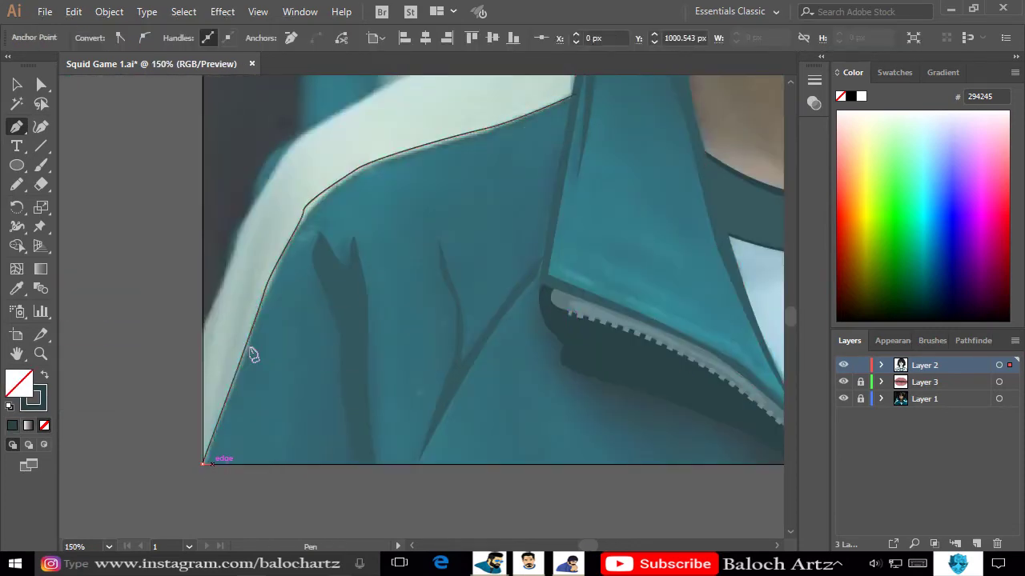
{"action": "left_click", "coordinate": [277, 285]}
{"action": "left_click", "coordinate": [323, 214]}
{"action": "left_click", "coordinate": [388, 165]}
{"action": "left_click", "coordinate": [521, 123]}
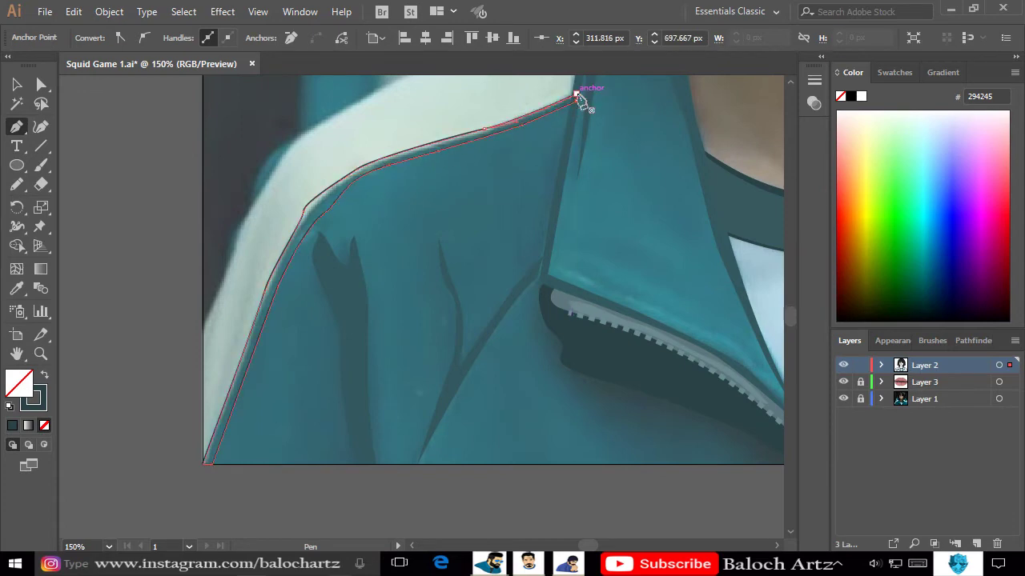
{"action": "left_click", "coordinate": [576, 94]}
{"action": "key", "text": "shift+x"}
Review both shoulders zoomed out, toggling the reference photo layer off and on.
{"action": "left_click", "coordinate": [17, 84]}
{"action": "left_click", "coordinate": [315, 142]}
{"action": "key", "text": "ctrl+minus"}
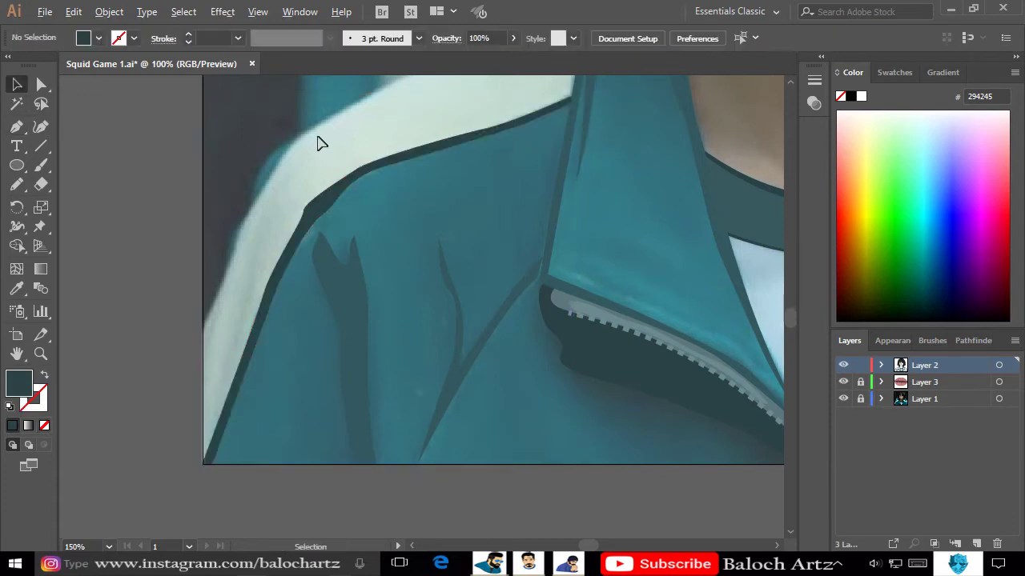
{"action": "key", "text": "ctrl+minus"}
{"action": "left_click", "coordinate": [843, 399]}
{"action": "left_click", "coordinate": [843, 399]}
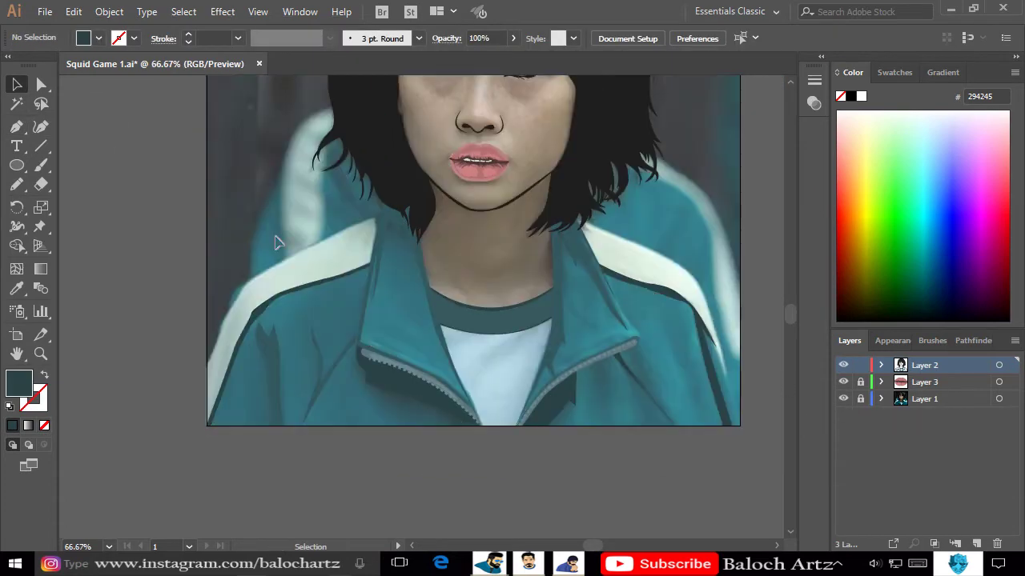
Pen-trace the left stripe's outer edge down to the artboard's bottom, with fill turned off.
{"action": "left_click", "coordinate": [17, 127]}
{"action": "scroll", "coordinate": [434, 213], "scroll_direction": "up", "scroll_amount": 1}
{"action": "left_click", "coordinate": [213, 320]}
{"action": "scroll", "coordinate": [213, 320], "scroll_direction": "up", "scroll_amount": 3}
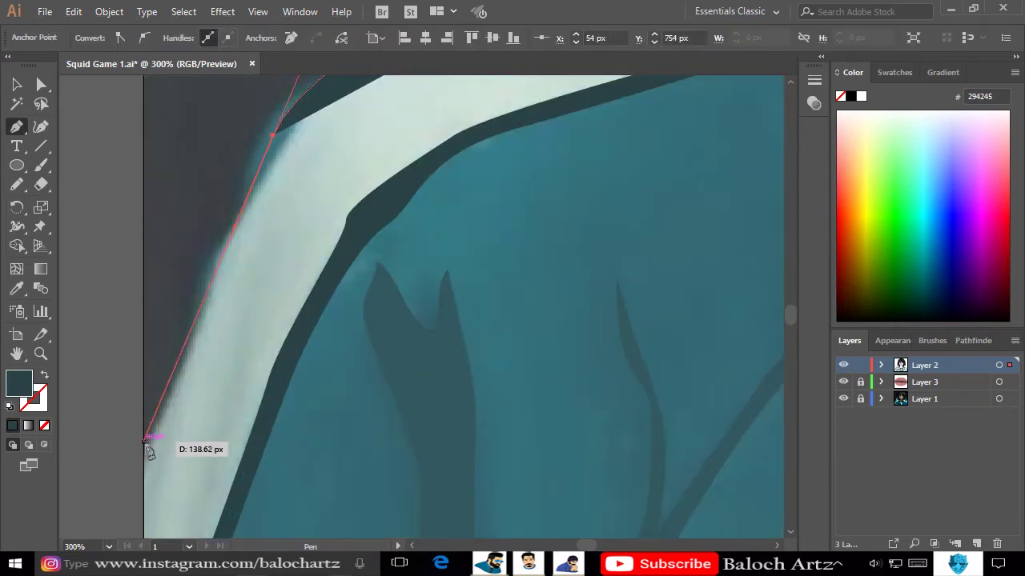
{"action": "left_click", "coordinate": [145, 439]}
{"action": "scroll", "coordinate": [184, 380], "scroll_direction": "down", "scroll_amount": 3}
{"action": "left_click", "coordinate": [176, 385]}
{"action": "scroll", "coordinate": [178, 385], "scroll_direction": "down", "scroll_amount": 3}
{"action": "left_click", "coordinate": [175, 468]}
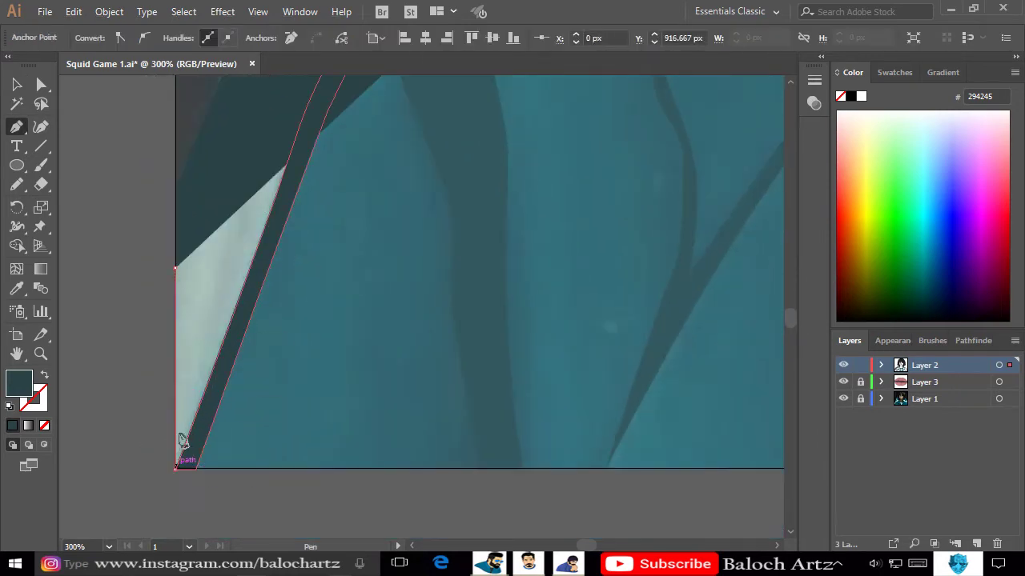
{"action": "key", "text": "shift+x"}
Finish the stripe outline up to the hairline and fill it with sampled light teal-grey.
{"action": "scroll", "coordinate": [189, 194], "scroll_direction": "up", "scroll_amount": 5}
{"action": "scroll", "coordinate": [244, 160], "scroll_direction": "up", "scroll_amount": 3}
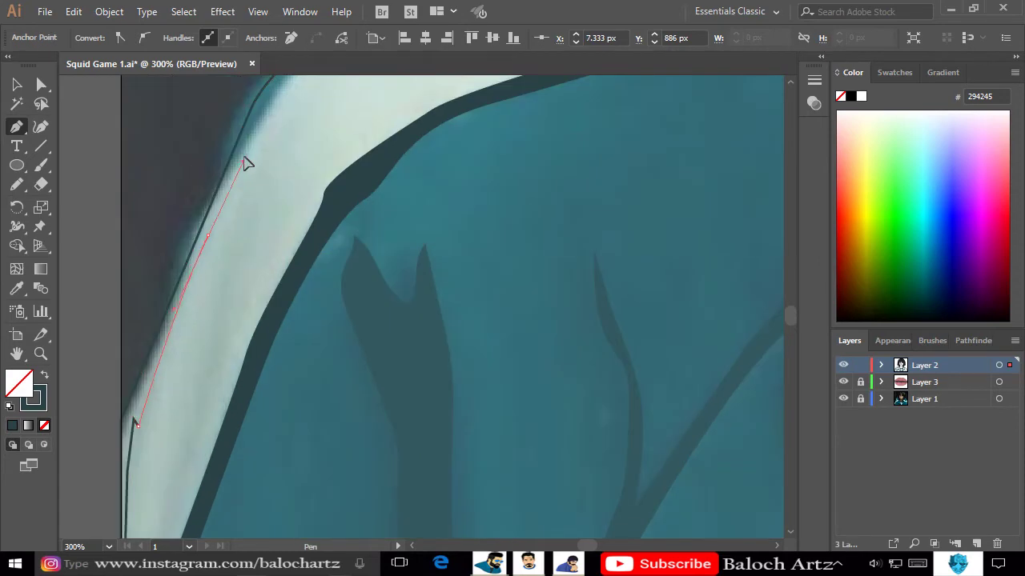
{"action": "mouse_move", "coordinate": [184, 279]}
{"action": "left_mouse_down"}
{"action": "mouse_move", "coordinate": [261, 230]}
{"action": "mouse_move", "coordinate": [501, 165]}
{"action": "left_mouse_up"}
{"action": "left_click_drag", "start_coordinate": [640, 96], "coordinate": [552, 156]}
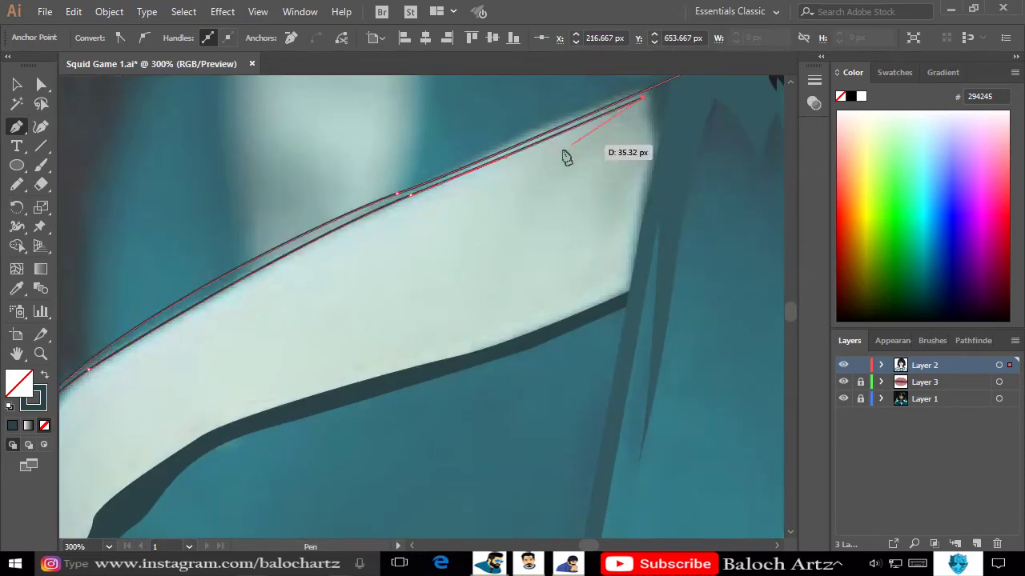
{"action": "left_click", "coordinate": [630, 293]}
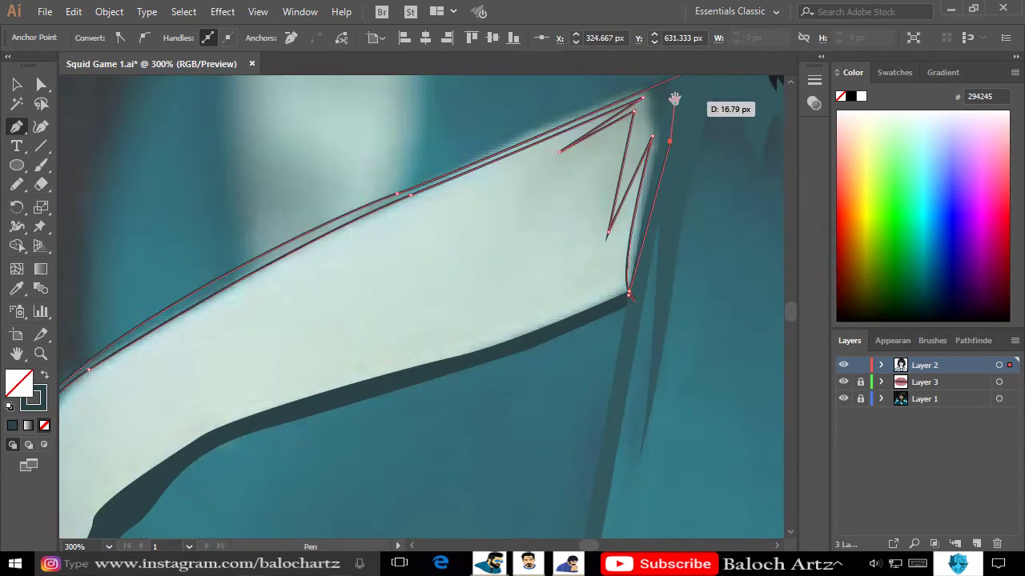
{"action": "scroll", "coordinate": [675, 103], "scroll_direction": "up", "scroll_amount": 3}
{"action": "left_click", "coordinate": [678, 188]}
{"action": "left_click", "coordinate": [613, 241]}
{"action": "key", "text": "ctrl+minus"}
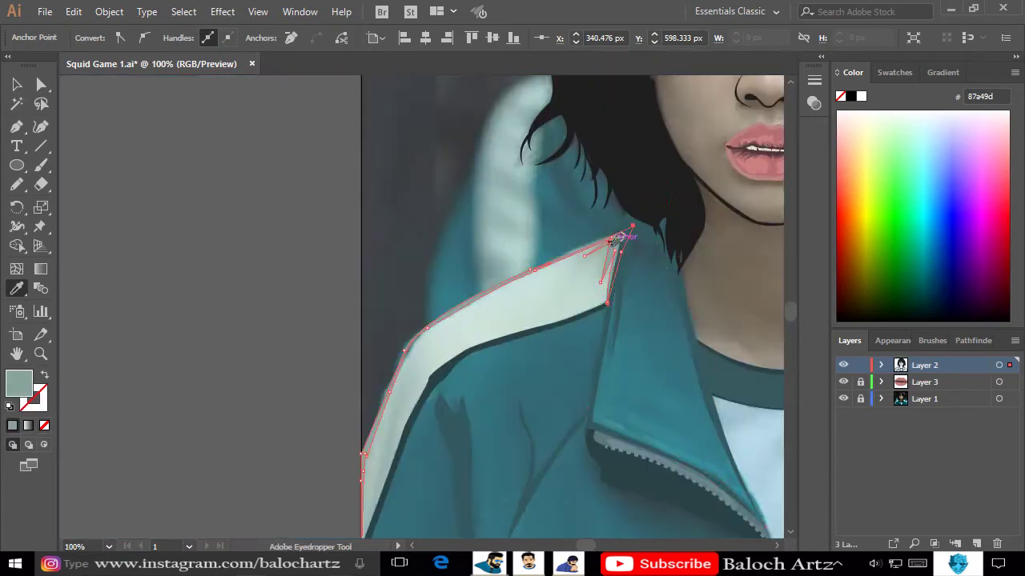
{"action": "scroll", "coordinate": [446, 315], "scroll_direction": "down", "scroll_amount": 2}
{"action": "scroll", "coordinate": [446, 315], "scroll_direction": "down", "scroll_amount": 2}
{"action": "scroll", "coordinate": [446, 314], "scroll_direction": "up", "scroll_amount": 1}
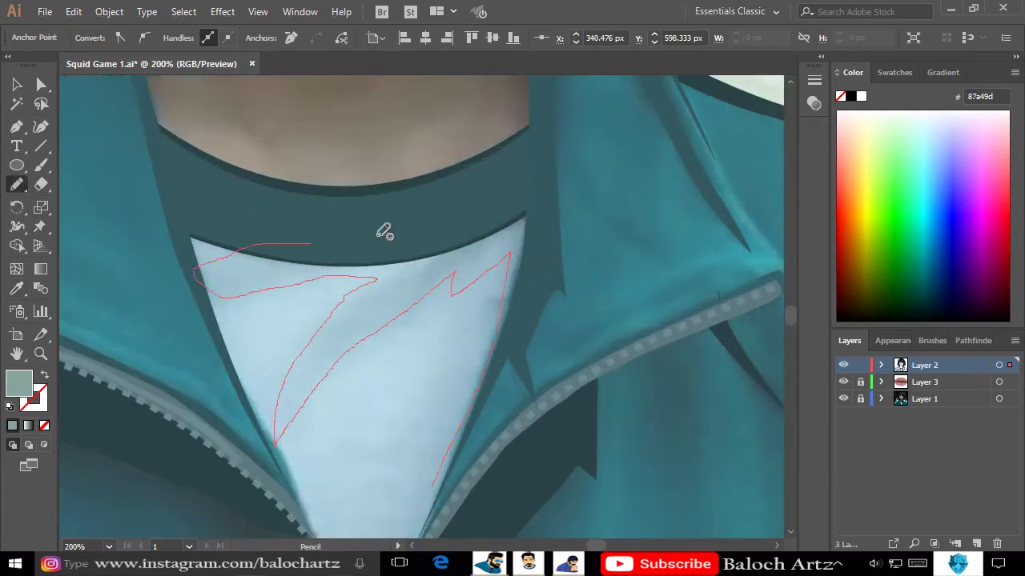
Close the shirt shadow outline and fill it with light blue sampled from the photo.
{"action": "left_click_drag", "start_coordinate": [443, 490], "coordinate": [439, 490]}
{"action": "left_click", "coordinate": [17, 288]}
{"action": "left_click", "coordinate": [451, 268]}
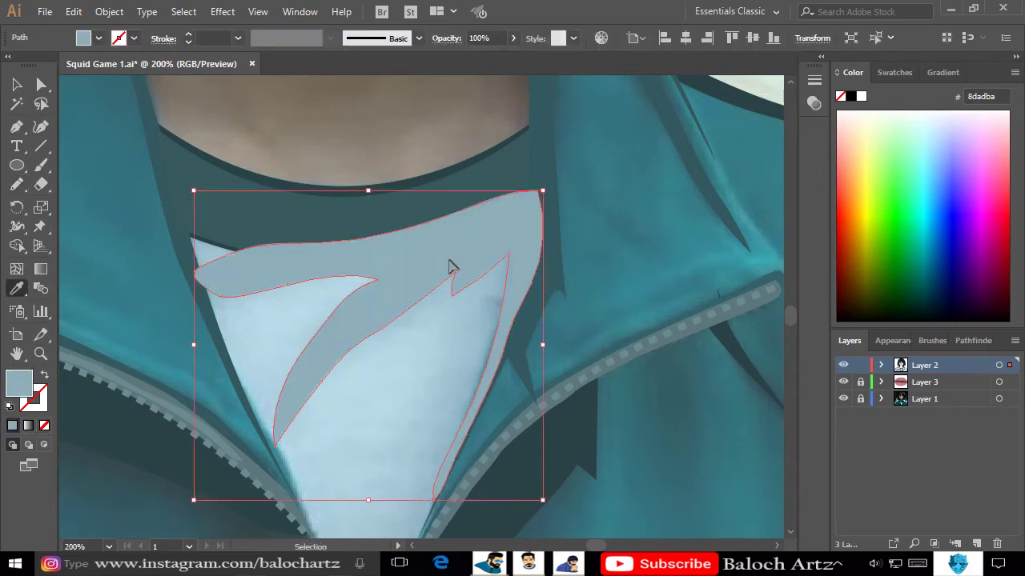
{"action": "key", "text": "ctrl+minus"}
{"action": "key", "text": "ctrl+minus"}
Start pen-tracing the right shoulder stripe along the collar, with fill turned off.
{"action": "key", "text": "p"}
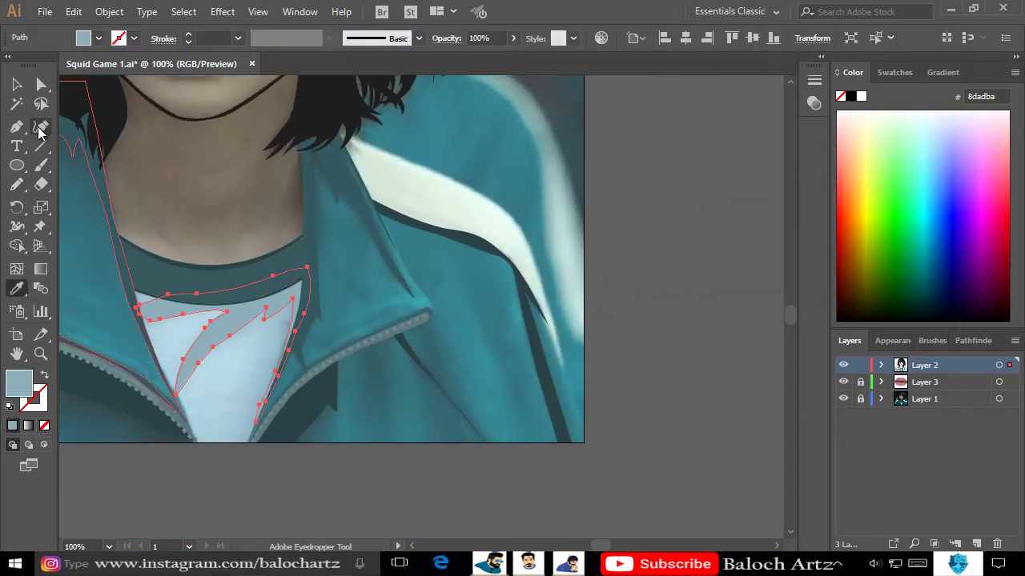
{"action": "scroll", "coordinate": [604, 497], "scroll_direction": "up", "scroll_amount": 2}
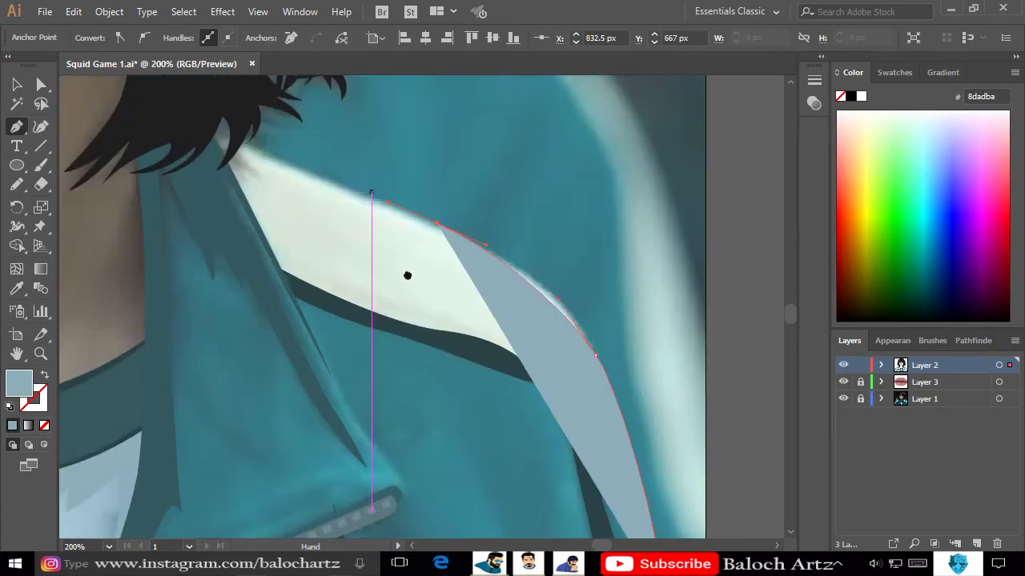
{"action": "mouse_move", "coordinate": [542, 268]}
{"action": "left_mouse_down"}
{"action": "mouse_move", "coordinate": [257, 222]}
{"action": "mouse_move", "coordinate": [270, 248]}
{"action": "left_mouse_up"}
{"action": "key", "text": "shift+x"}
{"action": "left_click_drag", "start_coordinate": [327, 368], "coordinate": [389, 405]}
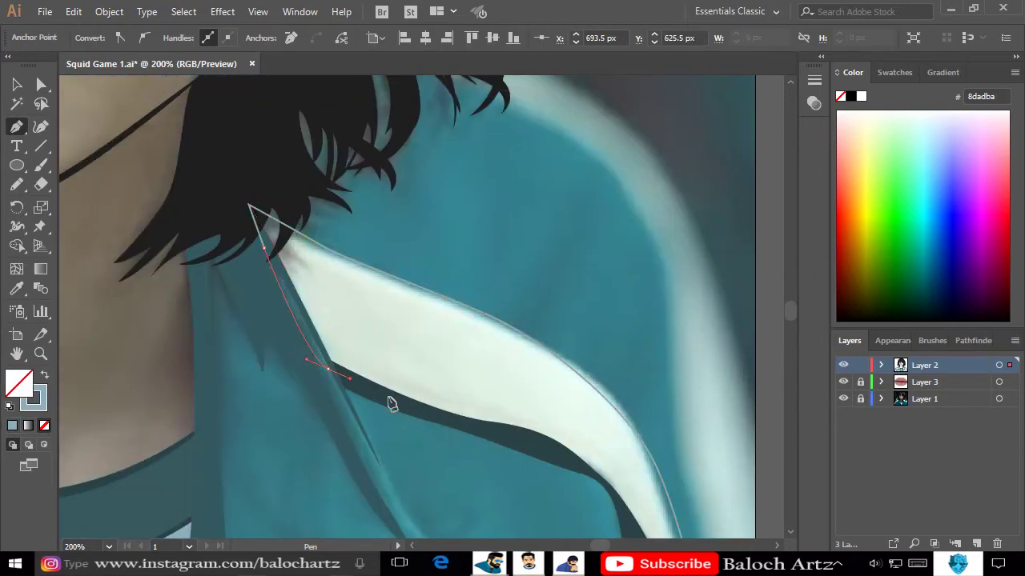
{"action": "left_click_drag", "start_coordinate": [465, 425], "coordinate": [480, 429]}
{"action": "left_click_drag", "start_coordinate": [579, 462], "coordinate": [590, 469]}
{"action": "scroll", "coordinate": [590, 469], "scroll_direction": "down", "scroll_amount": 2}
{"action": "scroll", "coordinate": [567, 423], "scroll_direction": "down", "scroll_amount": 2}
Continue the right stripe path along the hair edge, top edge and down to its lower tip.
{"action": "mouse_move", "coordinate": [558, 406]}
{"action": "left_mouse_down"}
{"action": "mouse_move", "coordinate": [568, 423]}
{"action": "mouse_move", "coordinate": [555, 366]}
{"action": "left_mouse_up"}
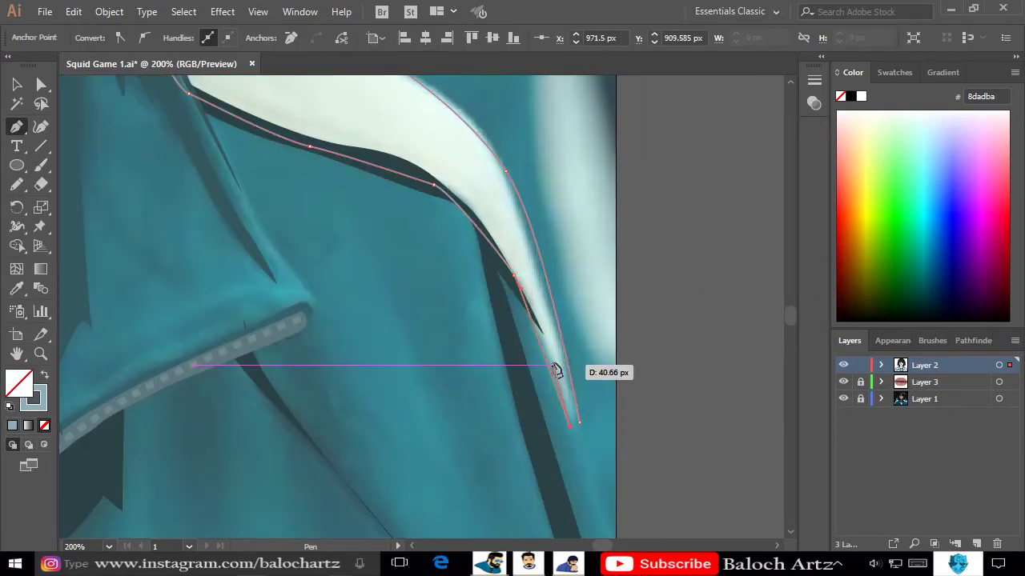
{"action": "mouse_move", "coordinate": [406, 160]}
{"action": "left_mouse_down"}
{"action": "mouse_move", "coordinate": [400, 320]}
{"action": "mouse_move", "coordinate": [489, 408]}
{"action": "left_mouse_up"}
{"action": "left_click_drag", "start_coordinate": [312, 210], "coordinate": [389, 240]}
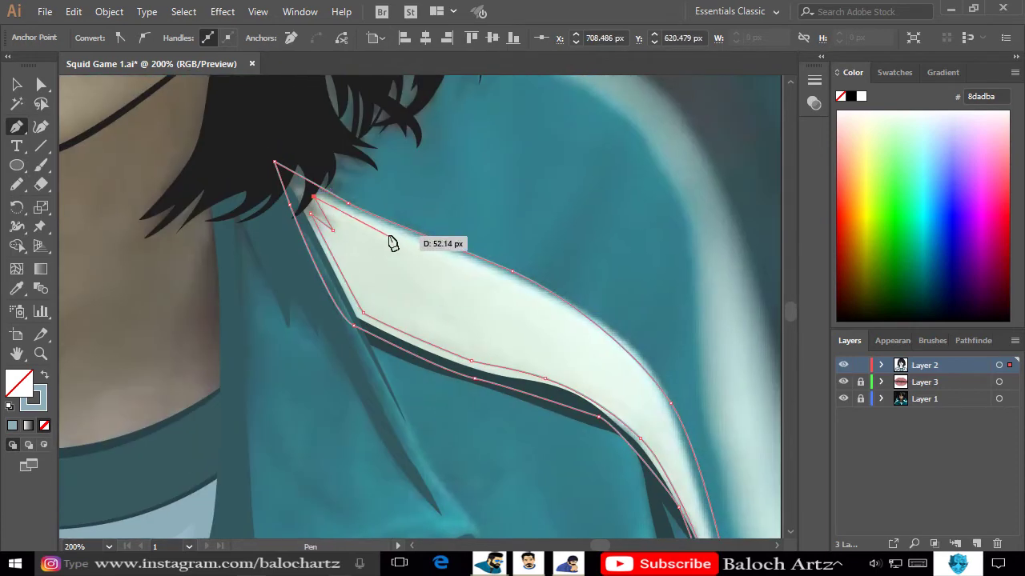
{"action": "left_click_drag", "start_coordinate": [552, 304], "coordinate": [582, 325]}
{"action": "left_click_drag", "start_coordinate": [673, 423], "coordinate": [577, 223]}
{"action": "left_click_drag", "start_coordinate": [604, 429], "coordinate": [612, 424]}
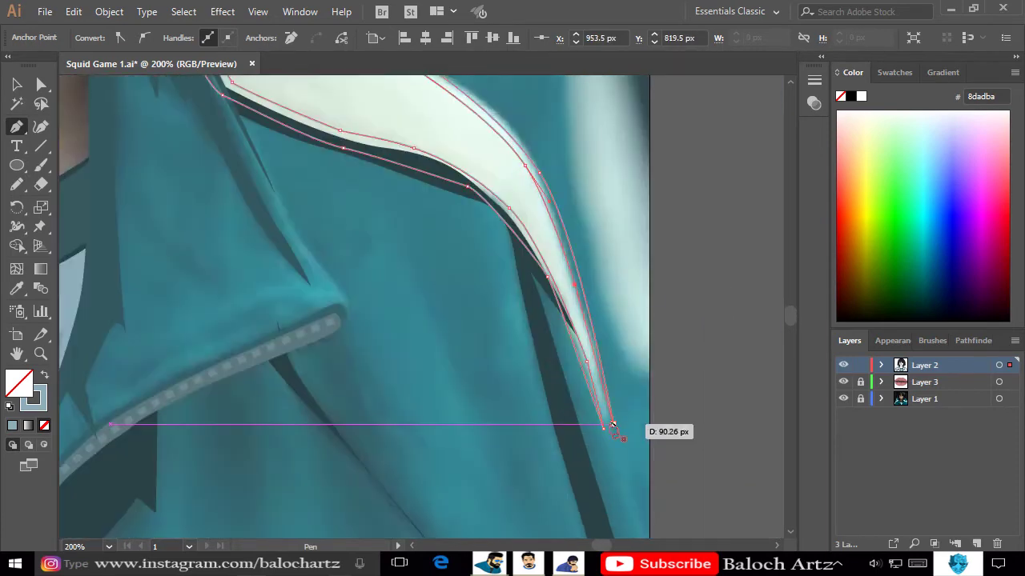
Fill the right stripe shape with teal-grey sampled from the photo.
{"action": "scroll", "coordinate": [613, 424], "scroll_direction": "up", "scroll_amount": 2}
{"action": "scroll", "coordinate": [590, 419], "scroll_direction": "up", "scroll_amount": 3}
{"action": "scroll", "coordinate": [571, 419], "scroll_direction": "up", "scroll_amount": 3}
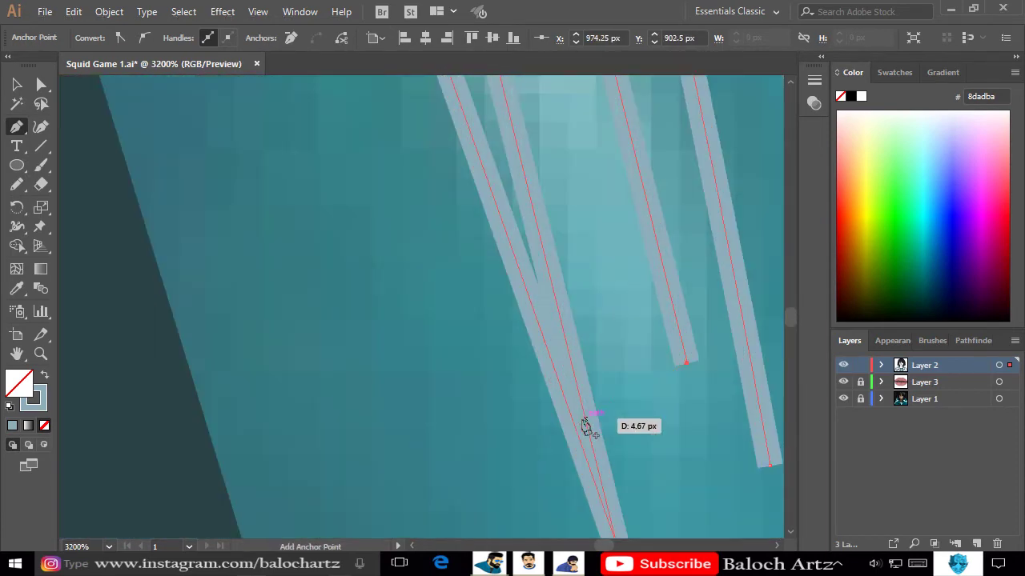
{"action": "scroll", "coordinate": [602, 472], "scroll_direction": "down", "scroll_amount": 2}
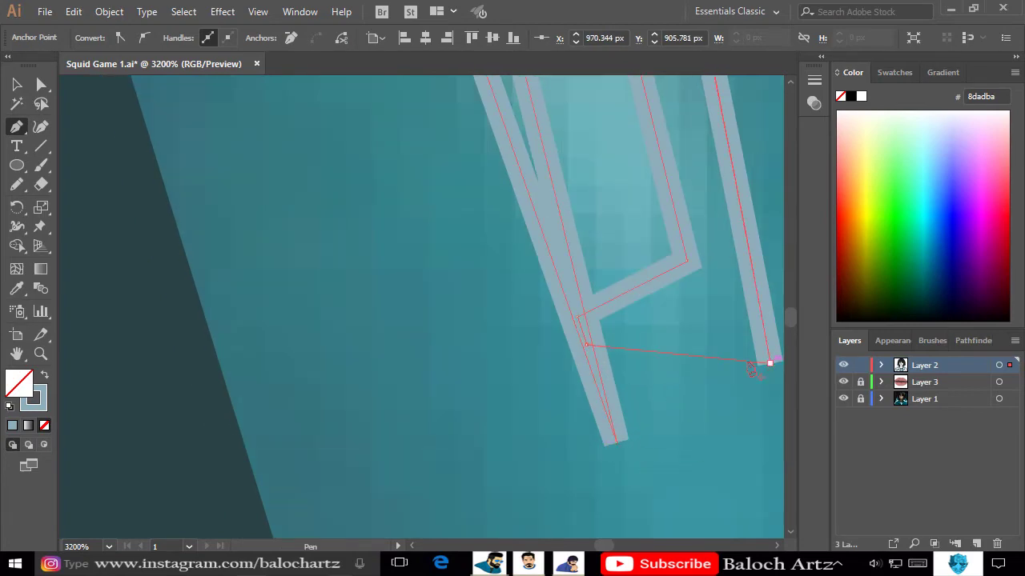
{"action": "scroll", "coordinate": [753, 370], "scroll_direction": "down", "scroll_amount": 4}
{"action": "scroll", "coordinate": [69, 377], "scroll_direction": "down", "scroll_amount": 3}
{"action": "scroll", "coordinate": [347, 312], "scroll_direction": "down", "scroll_amount": 2}
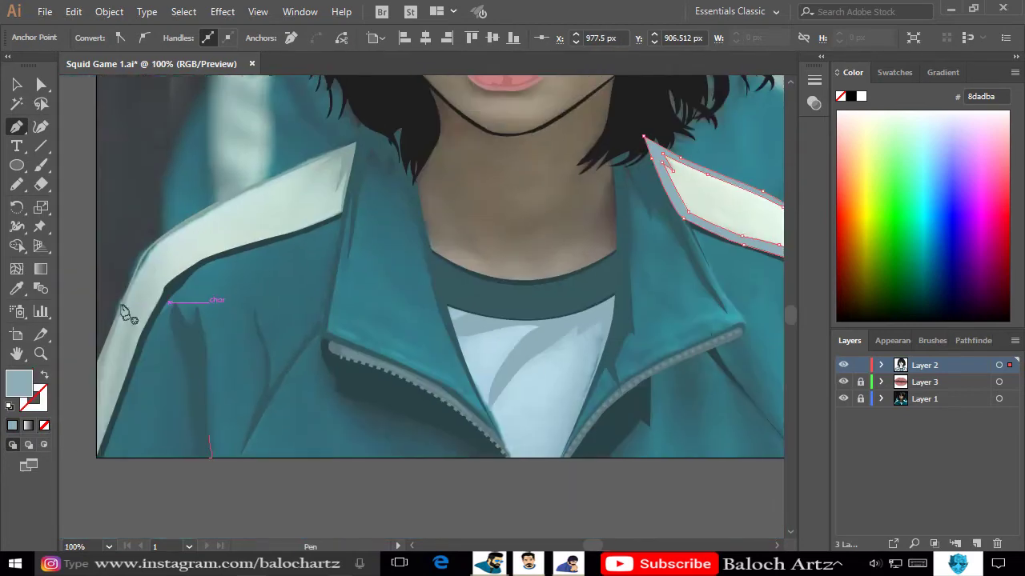
{"action": "key", "text": "i"}
{"action": "left_click", "coordinate": [344, 144]}
{"action": "scroll", "coordinate": [340, 140], "scroll_direction": "down", "scroll_amount": 1}
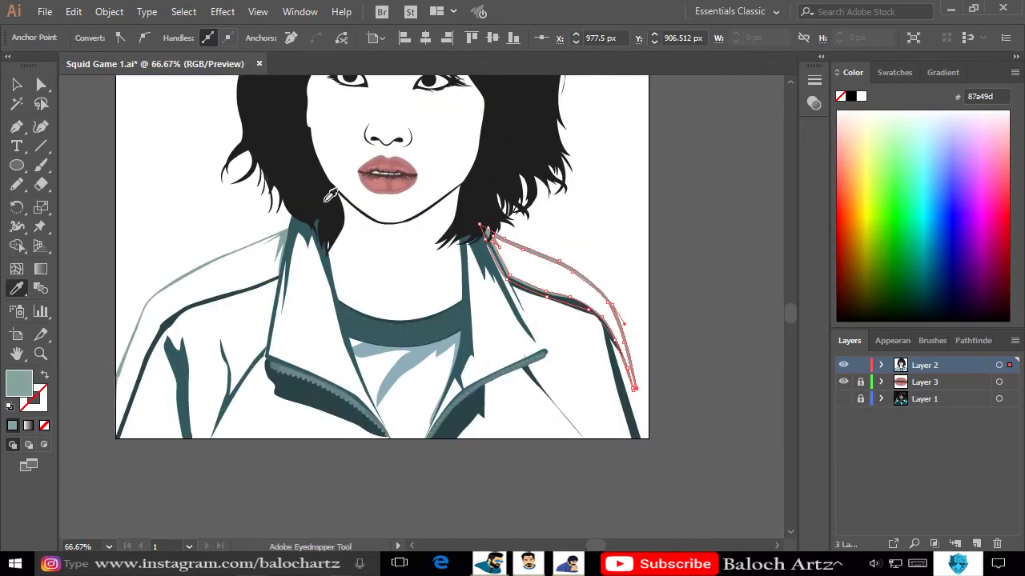
Draw a dark teal sliver from the artboard's lower-right corner to the pale stripe's tip.
{"action": "key", "text": "v"}
{"action": "left_click", "coordinate": [590, 264]}
{"action": "key", "text": "p"}
{"action": "scroll", "coordinate": [662, 413], "scroll_direction": "up", "scroll_amount": 3}
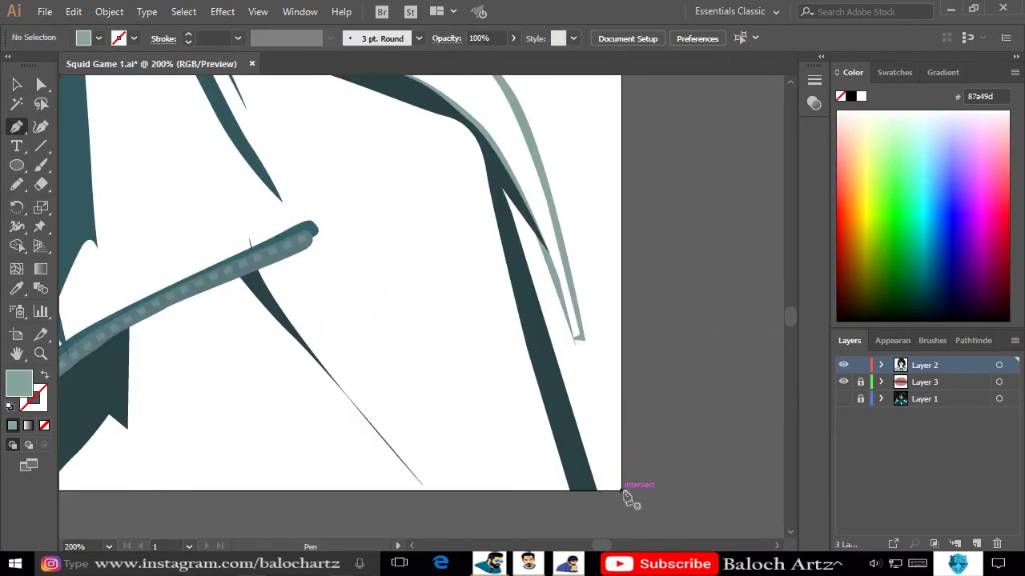
{"action": "left_click", "coordinate": [624, 491]}
{"action": "scroll", "coordinate": [625, 491], "scroll_direction": "up", "scroll_amount": 2}
{"action": "left_click", "coordinate": [563, 313]}
{"action": "scroll", "coordinate": [600, 384], "scroll_direction": "down", "scroll_amount": 3}
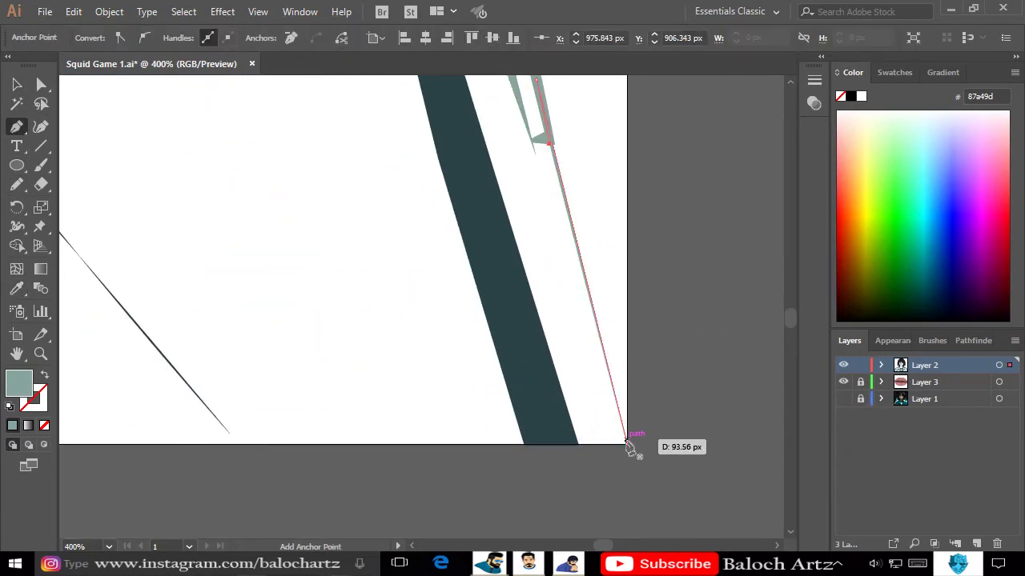
{"action": "left_click", "coordinate": [628, 447]}
{"action": "scroll", "coordinate": [646, 469], "scroll_direction": "down", "scroll_amount": 3}
Deselect the new sliver and check the jacket's lower-right corner.
{"action": "key", "text": "i"}
{"action": "left_click", "coordinate": [184, 160]}
{"action": "key", "text": "v"}
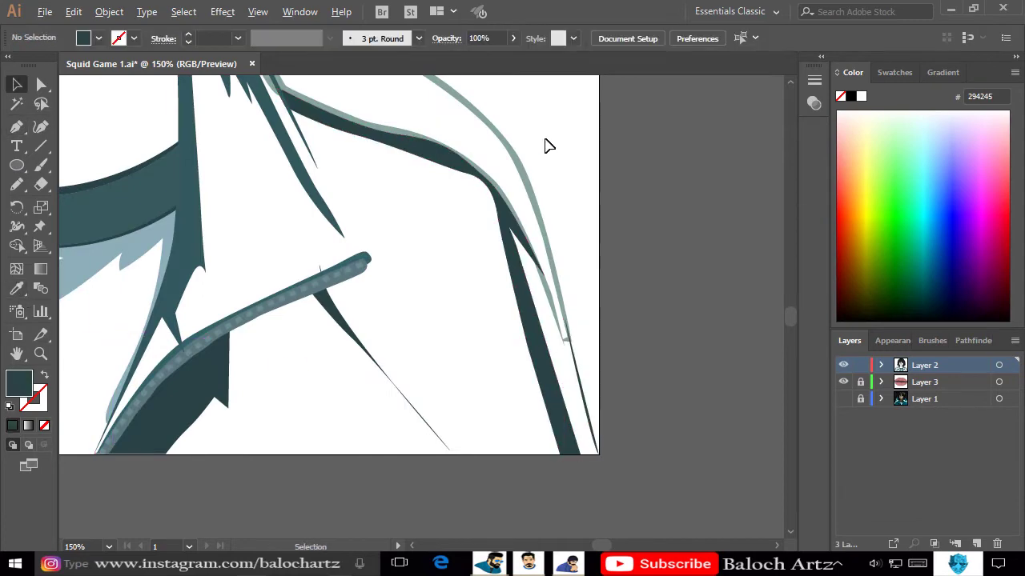
{"action": "scroll", "coordinate": [614, 285], "scroll_direction": "down", "scroll_amount": 2}
{"action": "scroll", "coordinate": [615, 302], "scroll_direction": "down", "scroll_amount": 1}
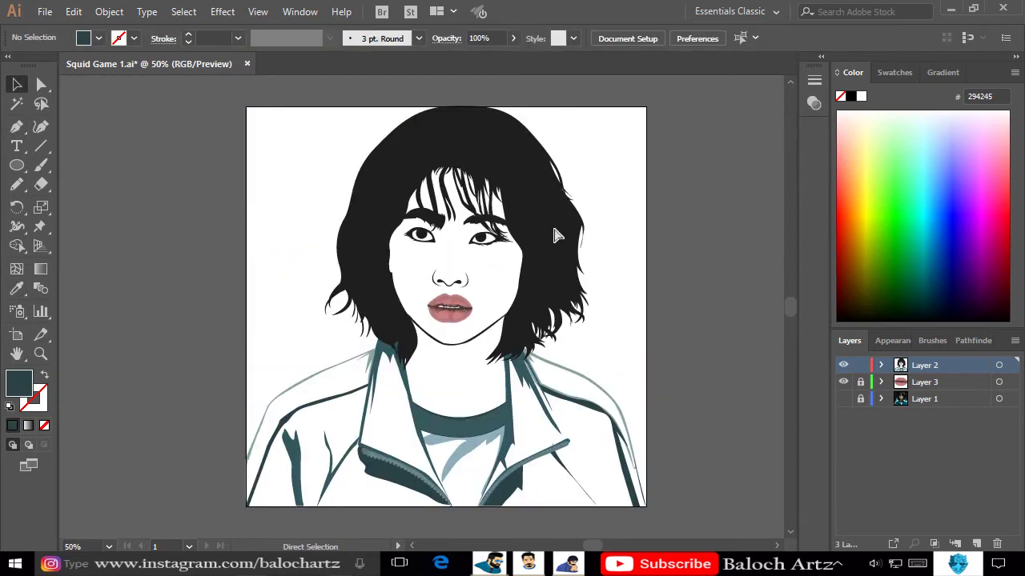
{"action": "scroll", "coordinate": [558, 235], "scroll_direction": "up", "scroll_amount": 1}
Lock Layer 2, add a new layer above Layer 1, and show the reference photo.
{"action": "left_click", "coordinate": [925, 399]}
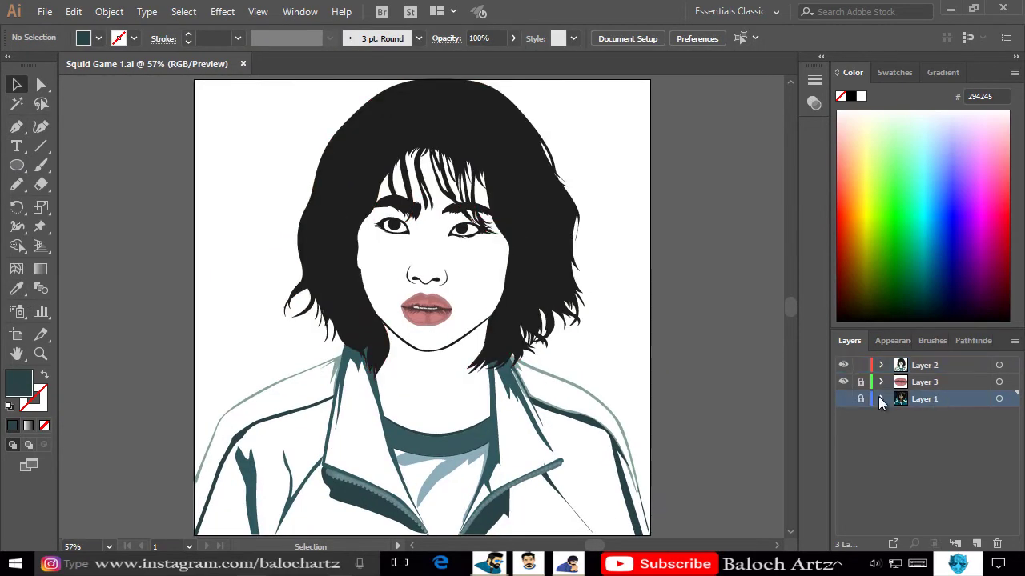
{"action": "left_click", "coordinate": [860, 365]}
{"action": "key", "text": "ctrl+l"}
{"action": "left_click", "coordinate": [843, 415]}
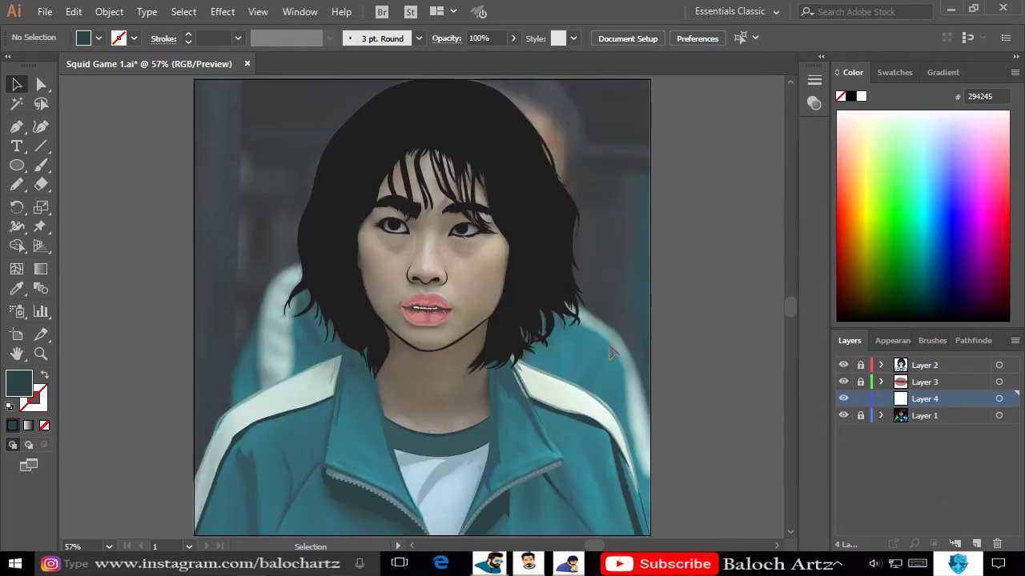
{"action": "scroll", "coordinate": [408, 423], "scroll_direction": "up", "scroll_amount": 3}
{"action": "scroll", "coordinate": [499, 229], "scroll_direction": "up", "scroll_amount": 5}
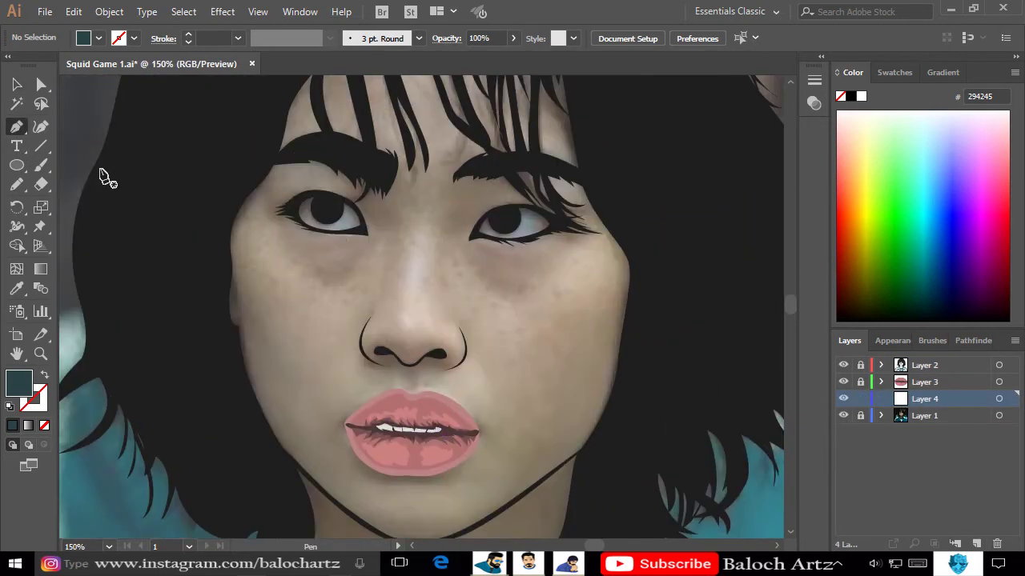
{"action": "scroll", "coordinate": [419, 276], "scroll_direction": "down", "scroll_amount": 2}
Pen-trace a closed face outline following the hair edges.
{"action": "left_click", "coordinate": [389, 92]}
{"action": "left_click", "coordinate": [526, 126]}
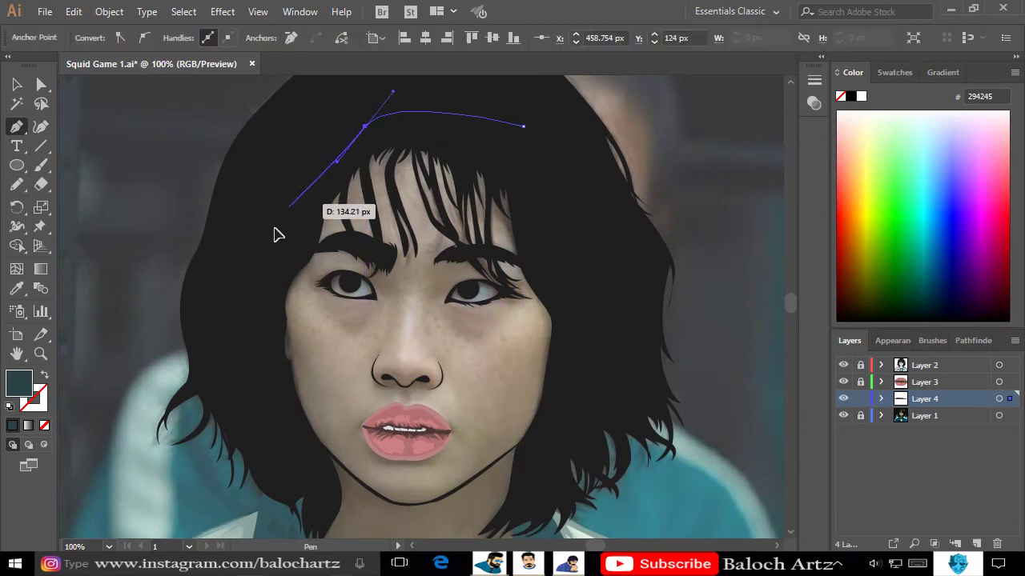
{"action": "scroll", "coordinate": [275, 229], "scroll_direction": "down", "scroll_amount": 4}
{"action": "left_click_drag", "start_coordinate": [269, 239], "coordinate": [290, 280]}
{"action": "scroll", "coordinate": [306, 318], "scroll_direction": "up", "scroll_amount": 2}
{"action": "scroll", "coordinate": [337, 411], "scroll_direction": "up", "scroll_amount": 3}
{"action": "left_click", "coordinate": [325, 213]}
{"action": "scroll", "coordinate": [328, 338], "scroll_direction": "down", "scroll_amount": 3}
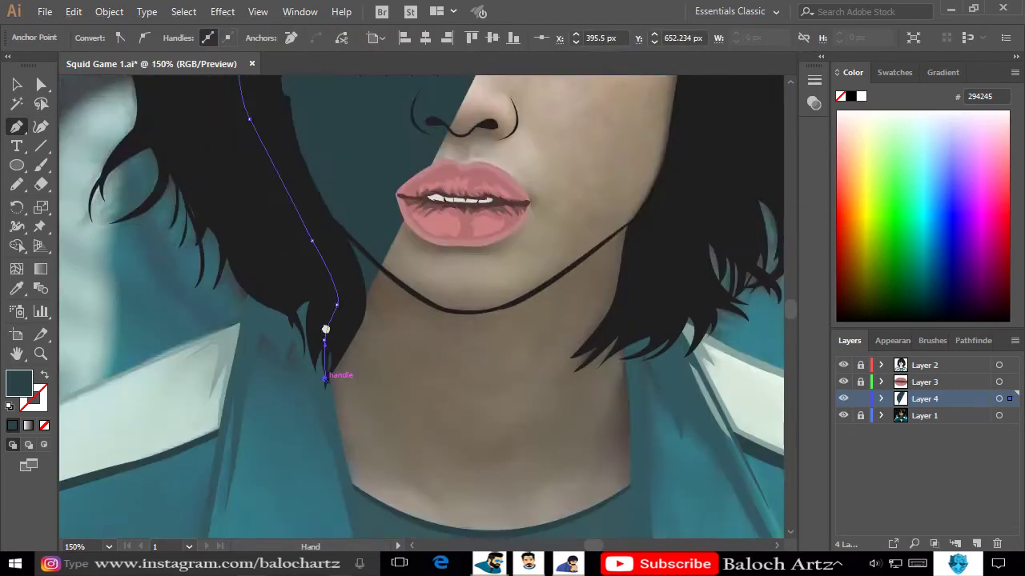
{"action": "scroll", "coordinate": [327, 339], "scroll_direction": "up", "scroll_amount": 3}
{"action": "scroll", "coordinate": [396, 452], "scroll_direction": "down", "scroll_amount": 3}
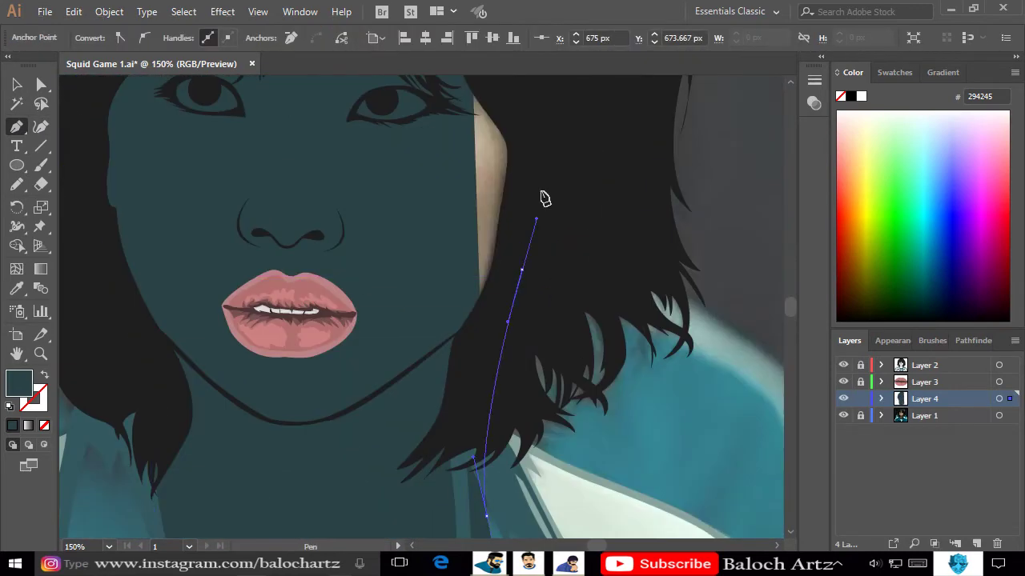
{"action": "scroll", "coordinate": [542, 201], "scroll_direction": "up", "scroll_amount": 2}
{"action": "left_click", "coordinate": [505, 120]}
Fill the face shape with sampled skin colour and brighten it to peach #edcca8 in Recolor Artwork.
{"action": "key", "text": "i"}
{"action": "scroll", "coordinate": [392, 321], "scroll_direction": "down", "scroll_amount": 4}
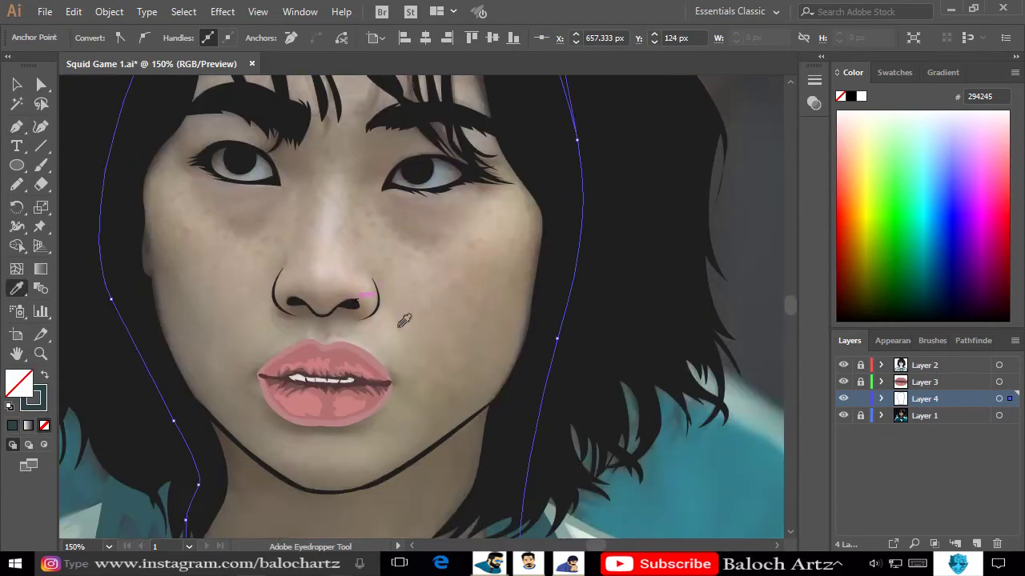
{"action": "left_click", "coordinate": [390, 317]}
{"action": "key", "text": "v"}
{"action": "left_click", "coordinate": [636, 37]}
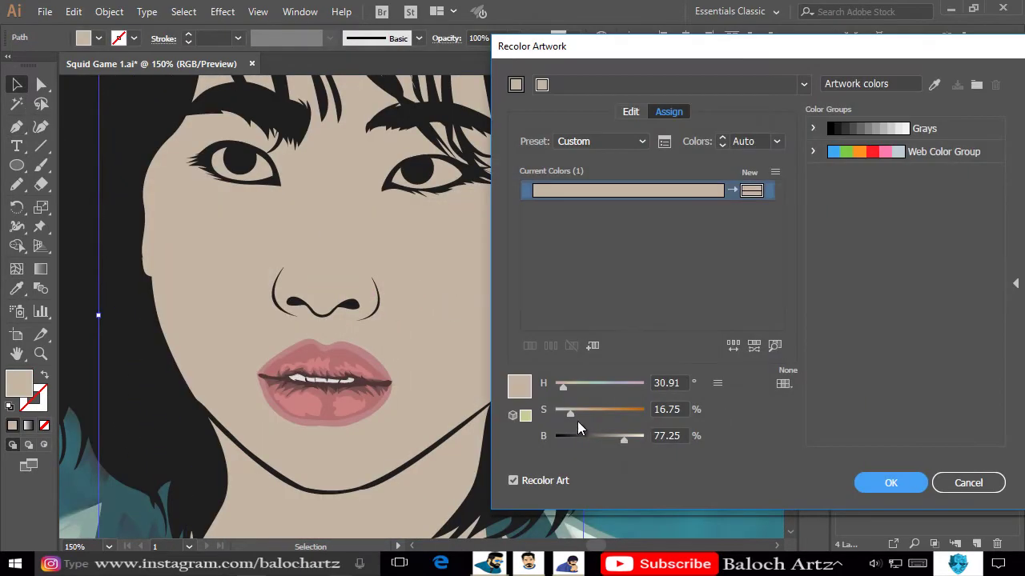
{"action": "left_click_drag", "start_coordinate": [581, 417], "coordinate": [638, 441]}
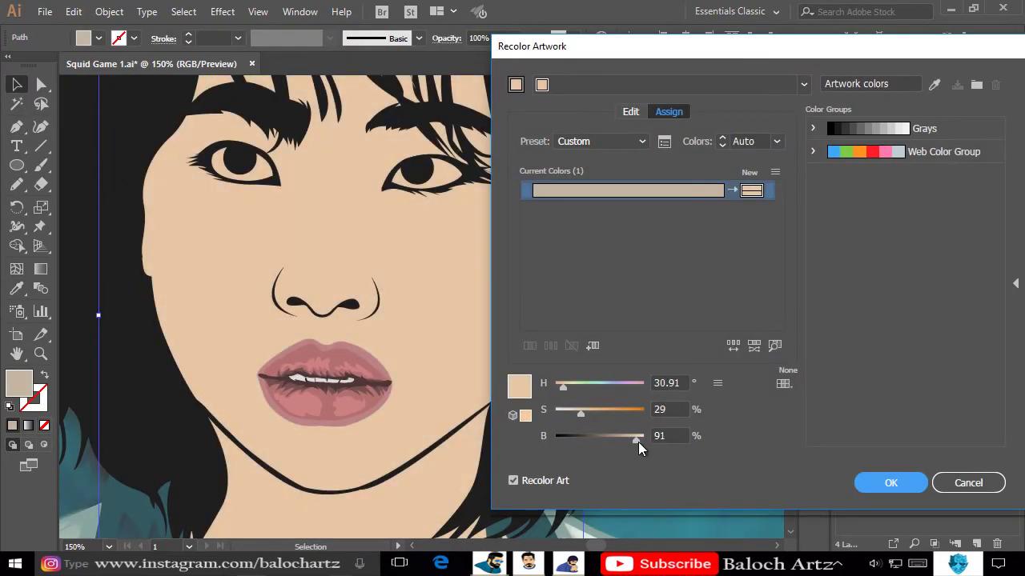
{"action": "key", "text": "Return"}
{"action": "left_click", "coordinate": [729, 304]}
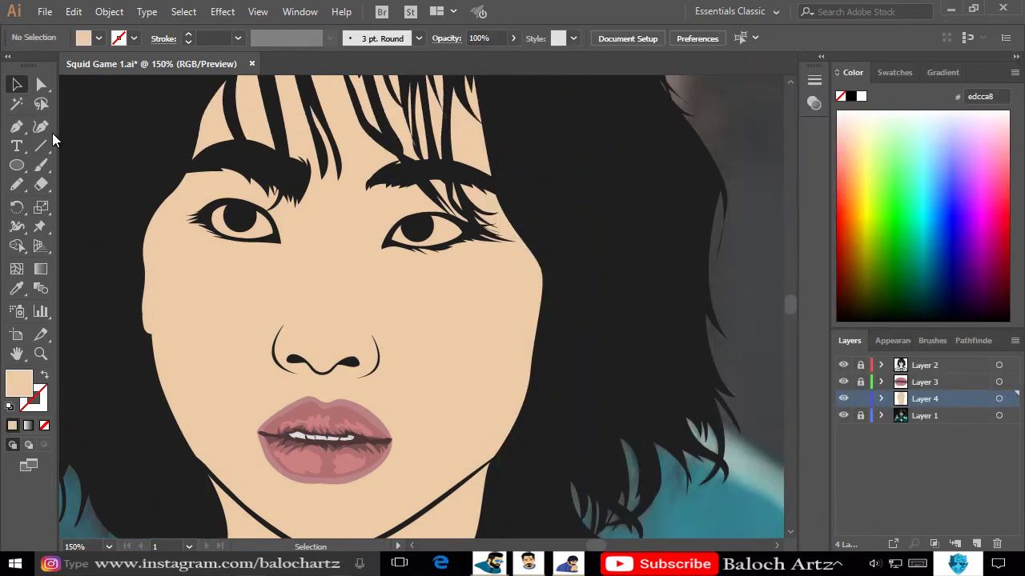
Draw a shadow shape around the nose and darken it slightly in Recolor Artwork.
{"action": "scroll", "coordinate": [294, 350], "scroll_direction": "up", "scroll_amount": 1}
{"action": "scroll", "coordinate": [295, 350], "scroll_direction": "up", "scroll_amount": 1}
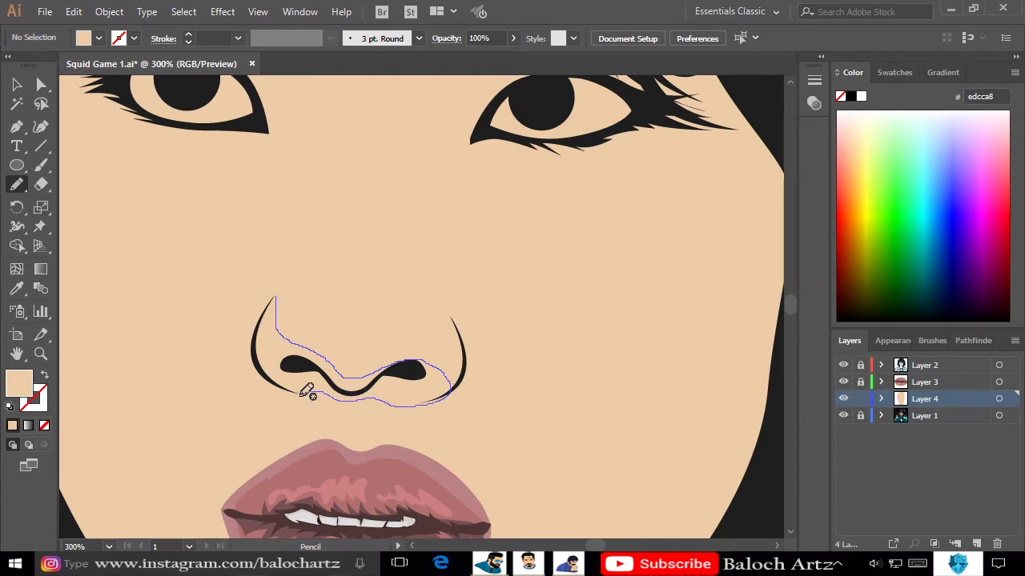
{"action": "left_click_drag", "start_coordinate": [265, 314], "coordinate": [276, 300]}
{"action": "left_click", "coordinate": [601, 38]}
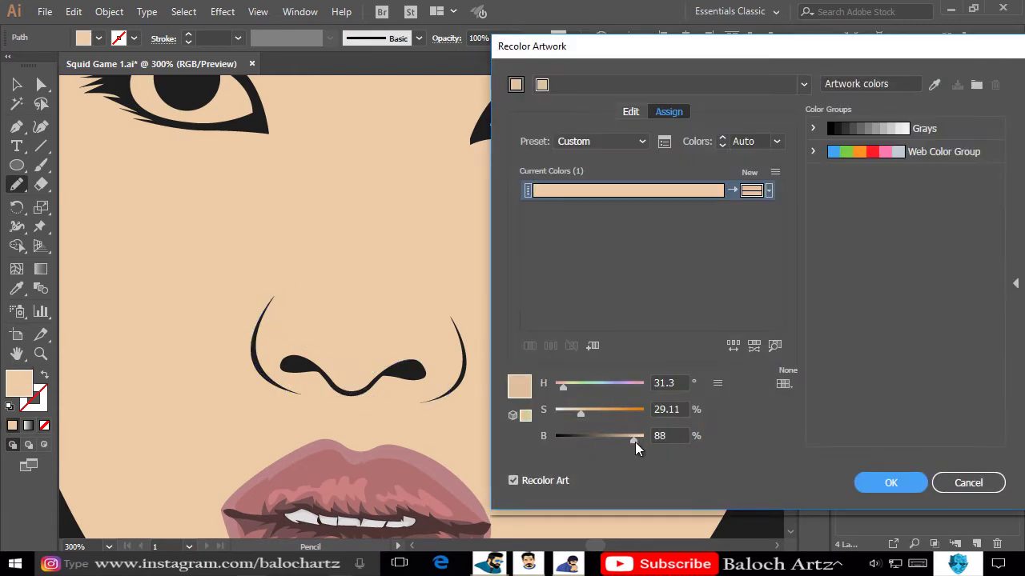
{"action": "left_click_drag", "start_coordinate": [635, 442], "coordinate": [631, 440]}
{"action": "key", "text": "Return"}
Draw a shadow along the hairline extending down the left cheek.
{"action": "scroll", "coordinate": [538, 343], "scroll_direction": "down", "scroll_amount": 2}
{"action": "scroll", "coordinate": [272, 223], "scroll_direction": "up", "scroll_amount": 1}
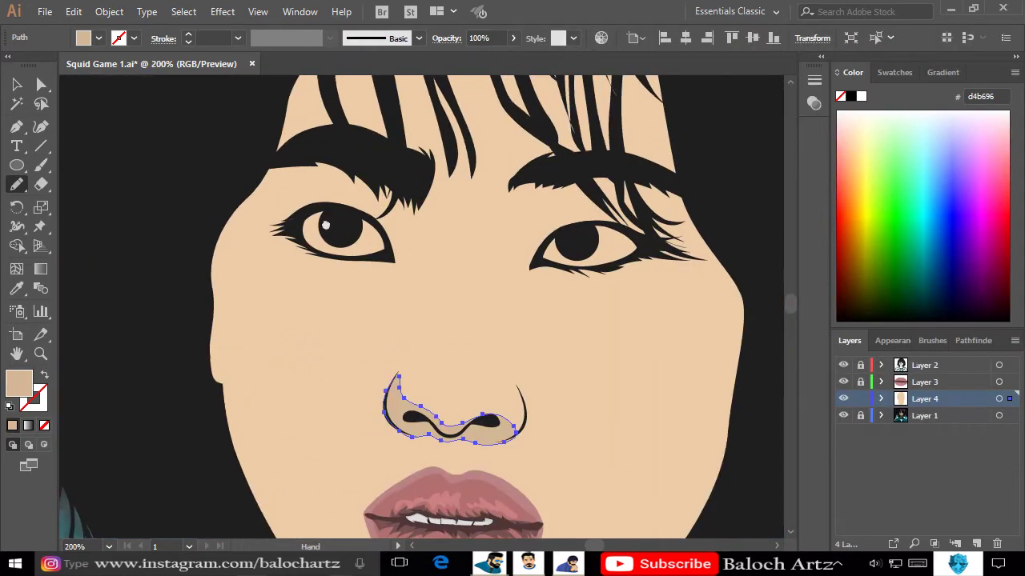
{"action": "scroll", "coordinate": [201, 453], "scroll_direction": "up", "scroll_amount": 1}
{"action": "scroll", "coordinate": [207, 456], "scroll_direction": "up", "scroll_amount": 1}
{"action": "left_click_drag", "start_coordinate": [174, 390], "coordinate": [195, 114]}
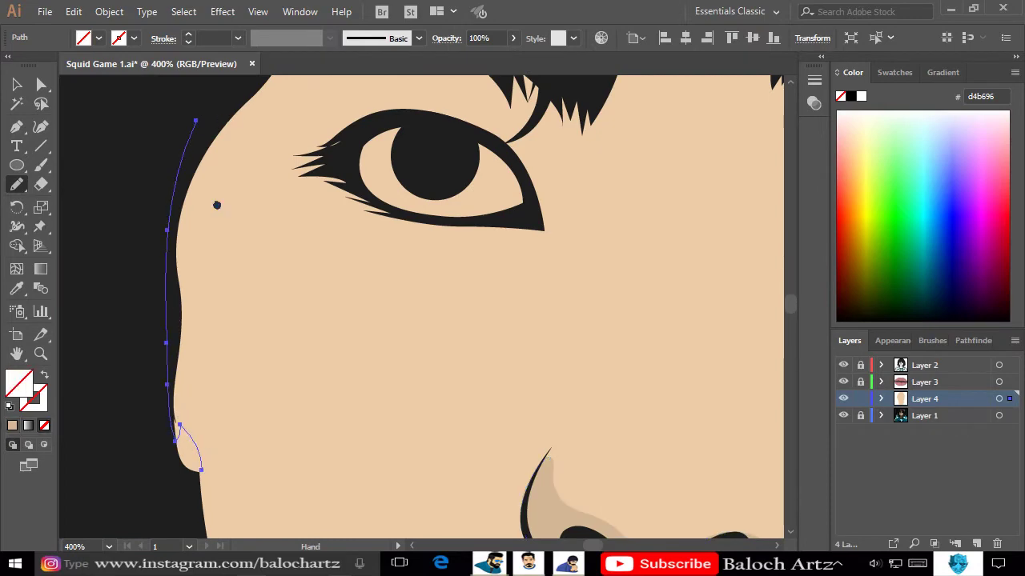
{"action": "scroll", "coordinate": [291, 142], "scroll_direction": "up", "scroll_amount": 3}
{"action": "scroll", "coordinate": [222, 384], "scroll_direction": "up", "scroll_amount": 3}
{"action": "scroll", "coordinate": [305, 236], "scroll_direction": "down", "scroll_amount": 2}
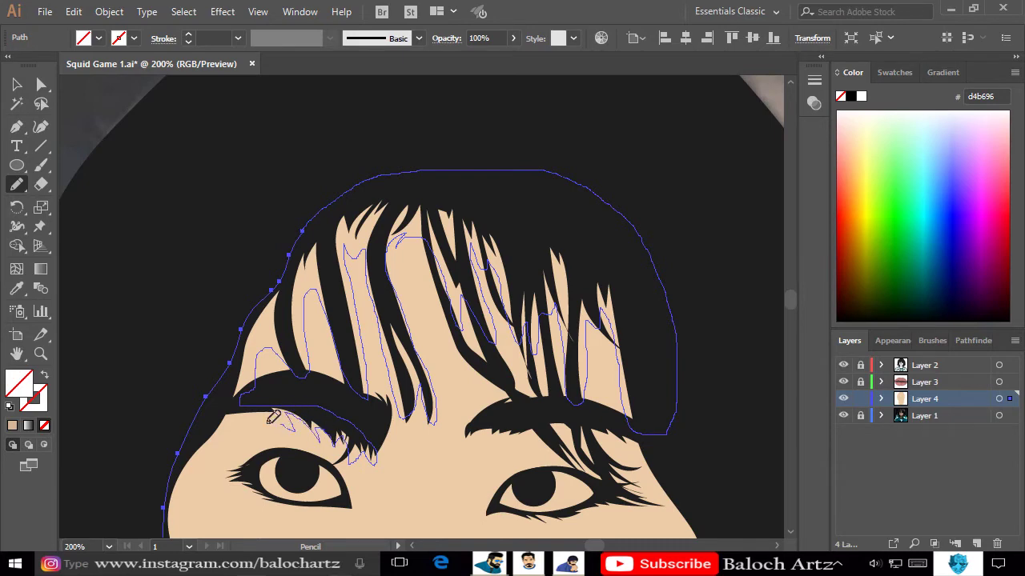
{"action": "left_click_drag", "start_coordinate": [205, 459], "coordinate": [254, 231]}
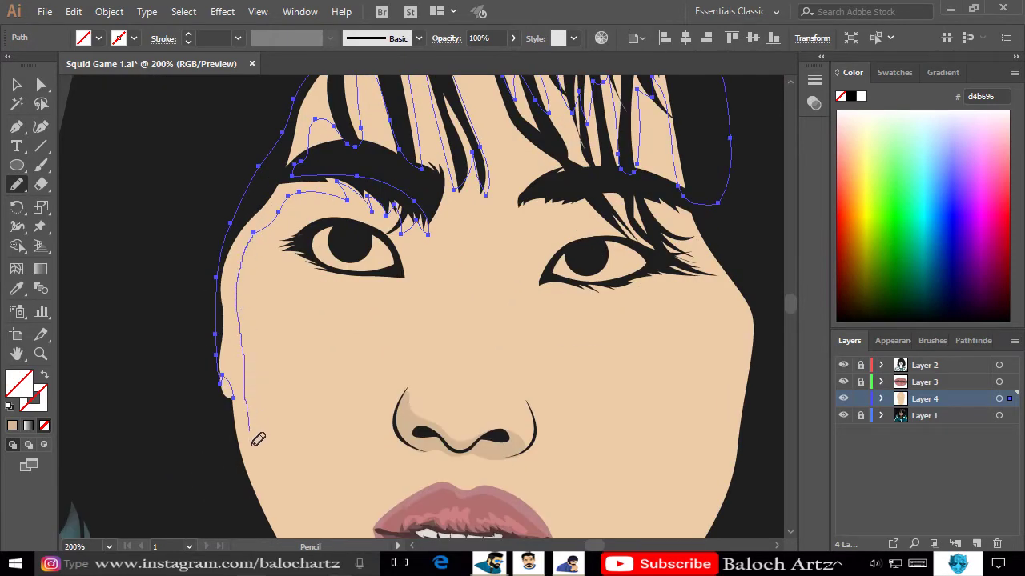
{"action": "left_click_drag", "start_coordinate": [252, 445], "coordinate": [263, 468]}
{"action": "left_click_drag", "start_coordinate": [264, 467], "coordinate": [238, 297]}
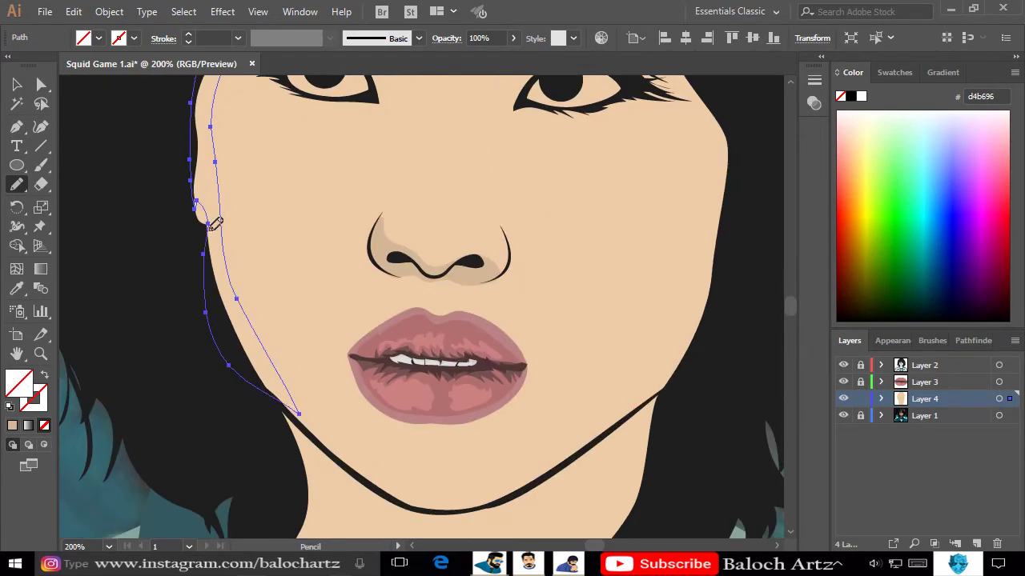
Pencil a shadow shape under the left eyebrow and fill it with sampled light skin colour.
{"action": "key", "text": "ctrl+minus"}
{"action": "key", "text": "v"}
{"action": "left_click", "coordinate": [675, 286]}
{"action": "key", "text": "ctrl+plus"}
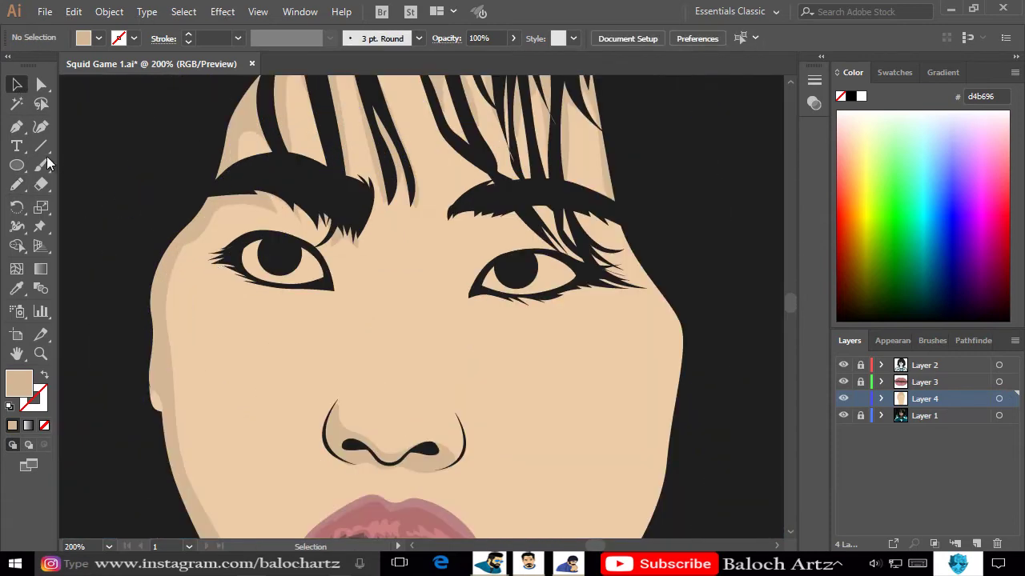
{"action": "key", "text": "n"}
{"action": "scroll", "coordinate": [368, 296], "scroll_direction": "up", "scroll_amount": 1}
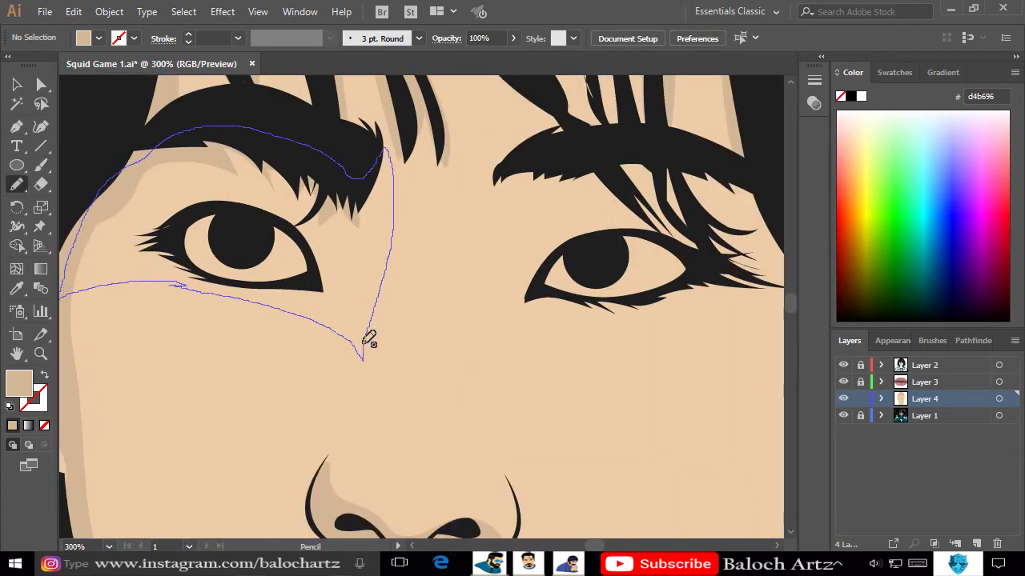
{"action": "left_click_drag", "start_coordinate": [366, 344], "coordinate": [363, 360]}
{"action": "key", "text": "i"}
{"action": "left_click", "coordinate": [216, 178]}
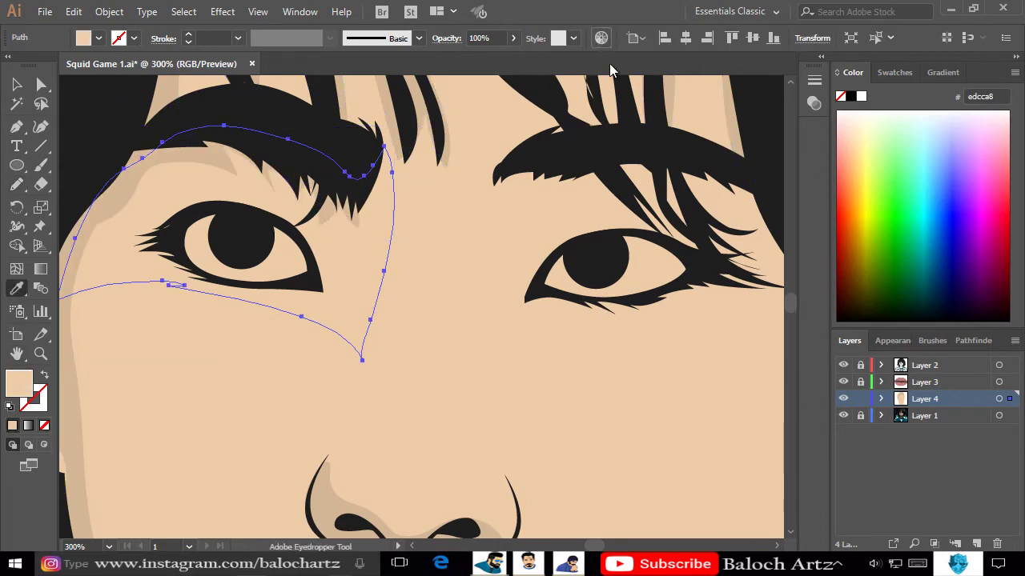
Darken the eyebrow shadow in Recolor Artwork to brightness 88, then lower it further.
{"action": "left_click", "coordinate": [600, 38]}
{"action": "left_click", "coordinate": [970, 482]}
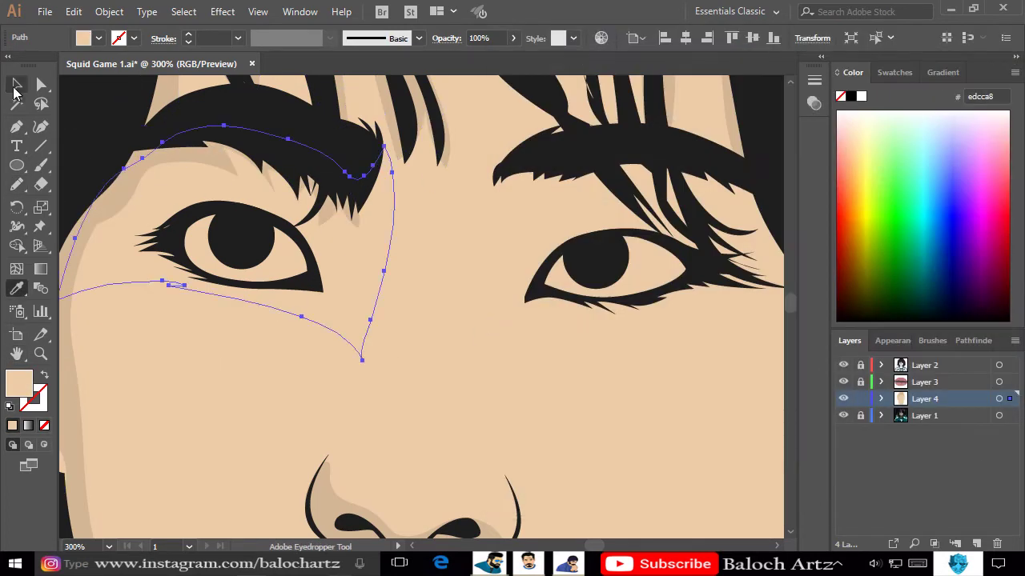
{"action": "left_click", "coordinate": [15, 86]}
{"action": "left_click", "coordinate": [534, 128]}
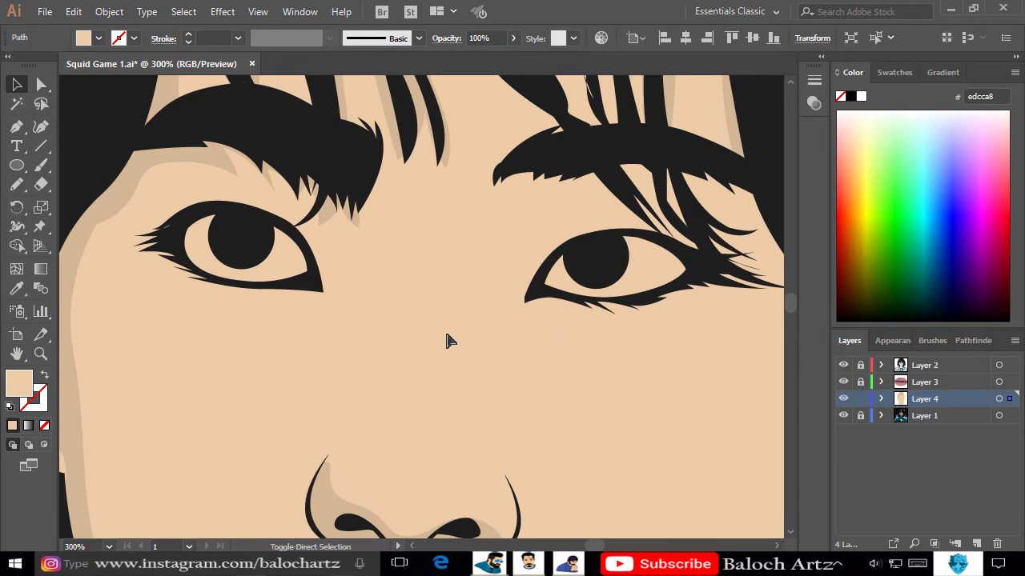
{"action": "left_click", "coordinate": [600, 38]}
{"action": "left_click_drag", "start_coordinate": [638, 440], "coordinate": [633, 439]}
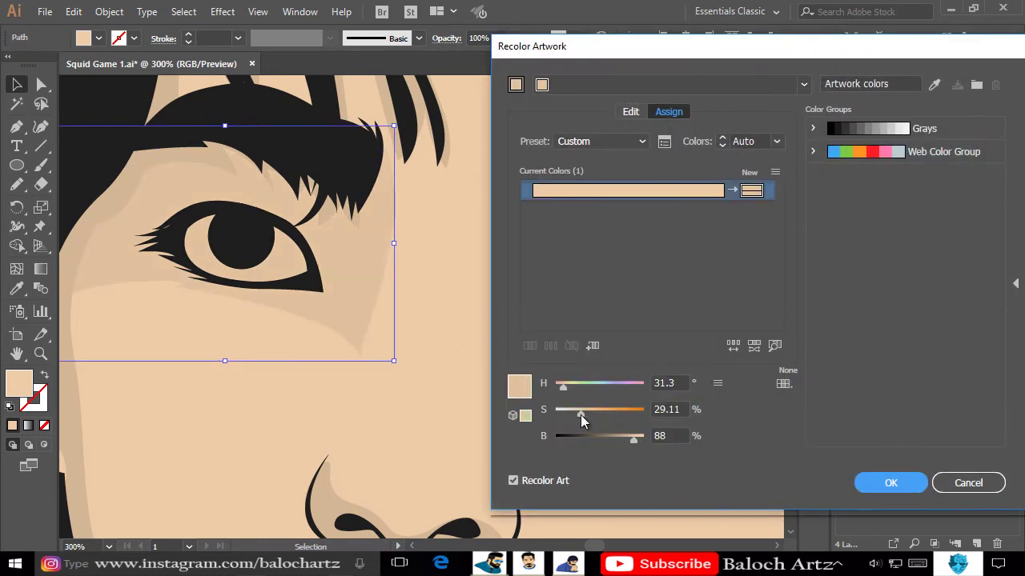
{"action": "key", "text": "Return"}
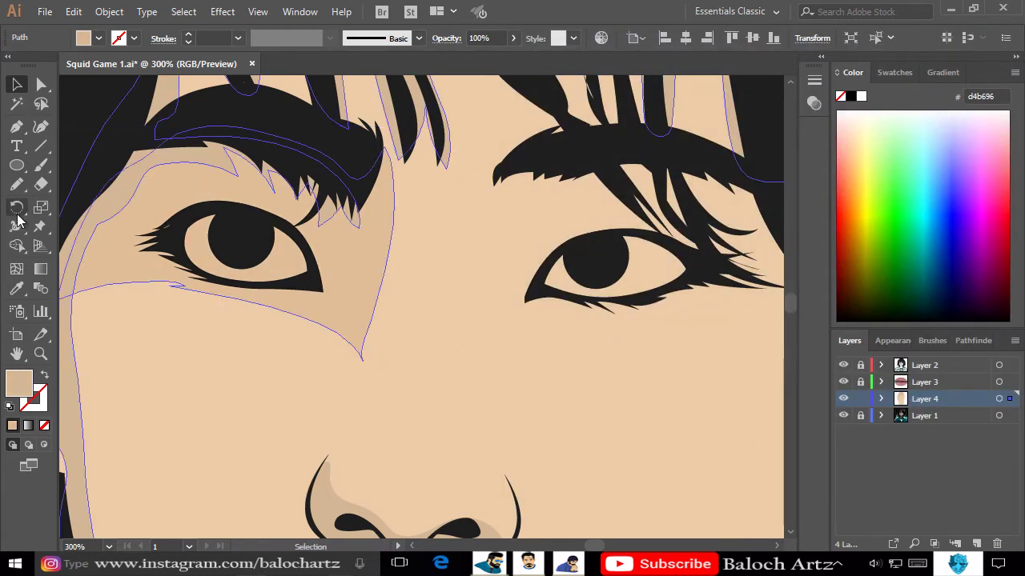
{"action": "key", "text": "i"}
{"action": "left_click", "coordinate": [601, 37]}
{"action": "left_click_drag", "start_coordinate": [631, 438], "coordinate": [617, 437]}
Confirm the darker tan shadow colour and hide the reference photo layer.
{"action": "left_click", "coordinate": [881, 483]}
{"action": "key", "text": "ctrl+minus"}
{"action": "key", "text": "ctrl+minus"}
{"action": "key", "text": "v"}
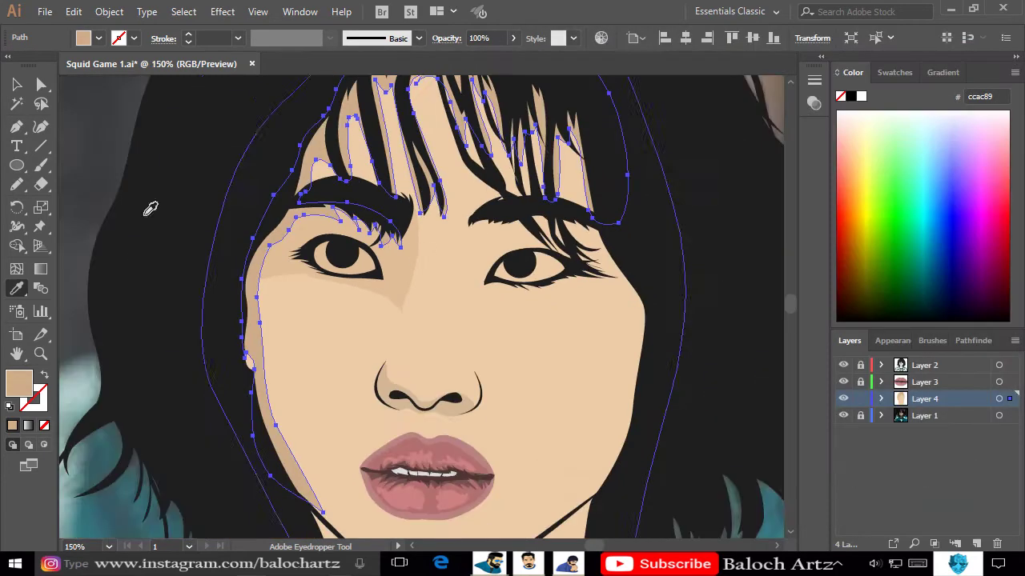
{"action": "left_click", "coordinate": [843, 416]}
Draw a freehand mouth shadow shape and give it the tan fill.
{"action": "key", "text": "n"}
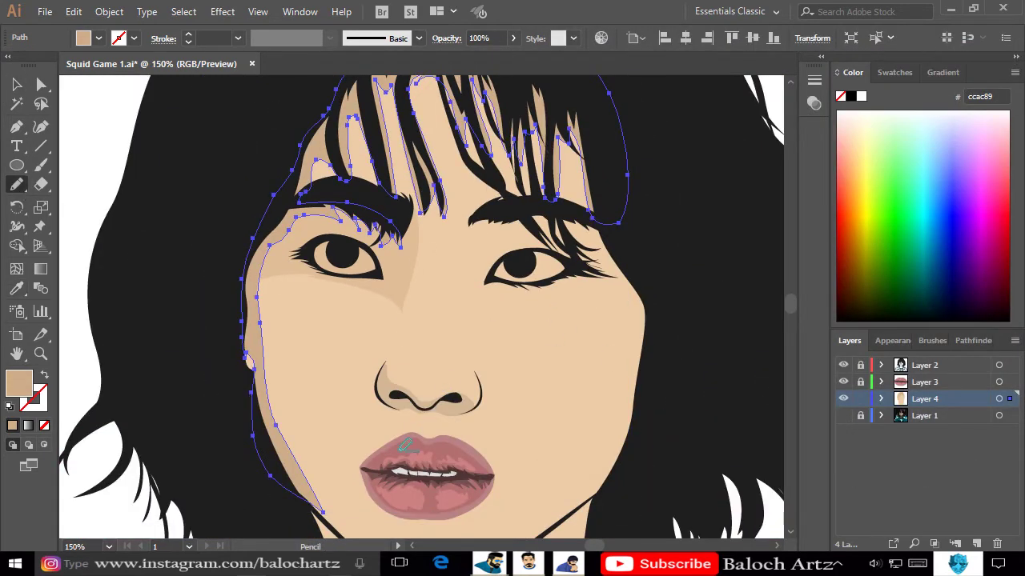
{"action": "scroll", "coordinate": [394, 424], "scroll_direction": "up", "scroll_amount": 2}
{"action": "scroll", "coordinate": [394, 424], "scroll_direction": "up", "scroll_amount": 1}
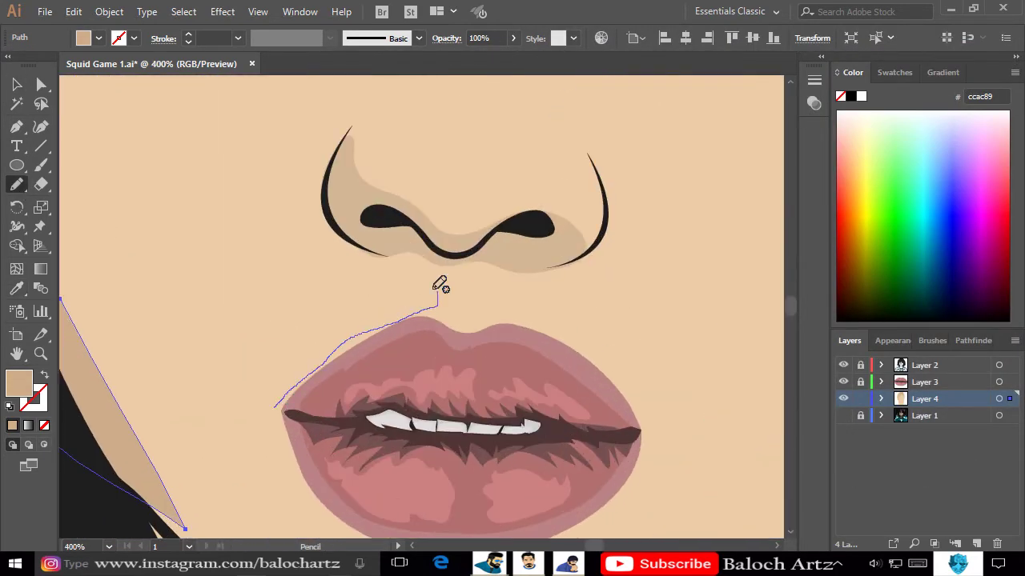
{"action": "left_click_drag", "start_coordinate": [605, 487], "coordinate": [601, 490]}
{"action": "scroll", "coordinate": [599, 387], "scroll_direction": "down", "scroll_amount": 3}
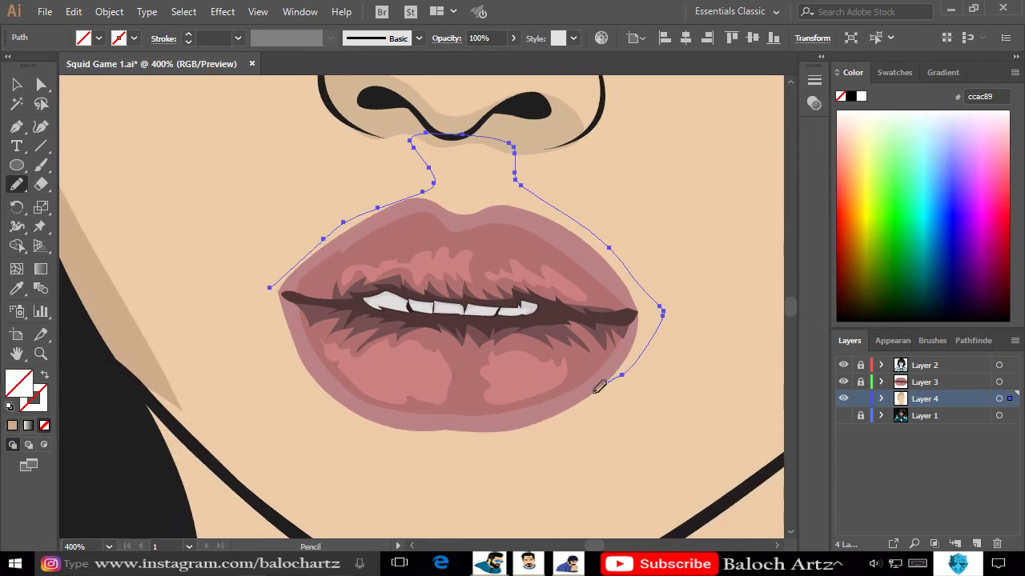
{"action": "key", "text": "comma"}
{"action": "key", "text": "ctrl+minus"}
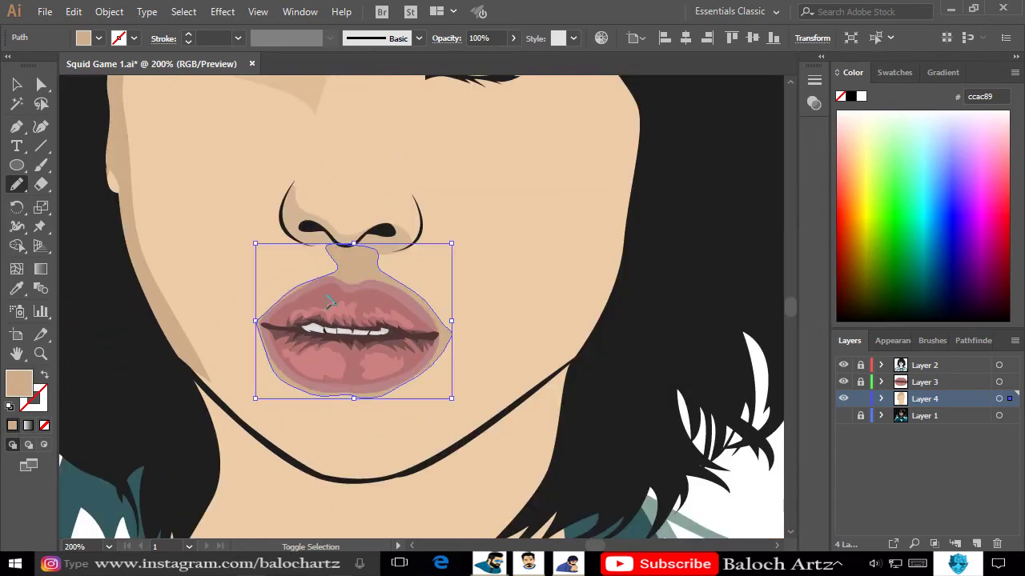
Reshape the shadow strip under the nose by dragging its anchor.
{"action": "key", "text": "v"}
{"action": "key", "text": "a"}
{"action": "scroll", "coordinate": [384, 272], "scroll_direction": "up", "scroll_amount": 3}
{"action": "left_click", "coordinate": [386, 313]}
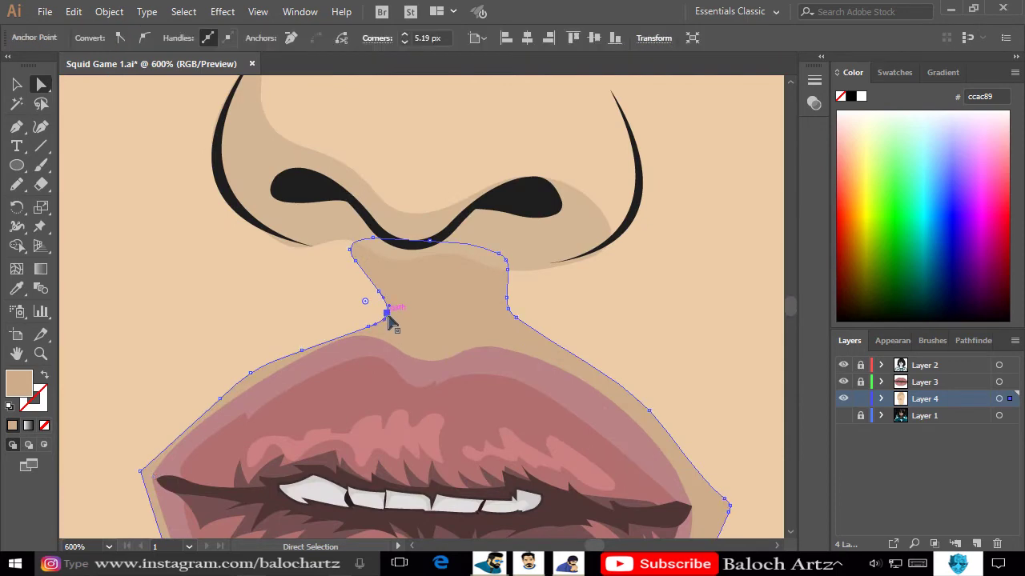
{"action": "left_click_drag", "start_coordinate": [377, 293], "coordinate": [373, 332]}
{"action": "key", "text": "v"}
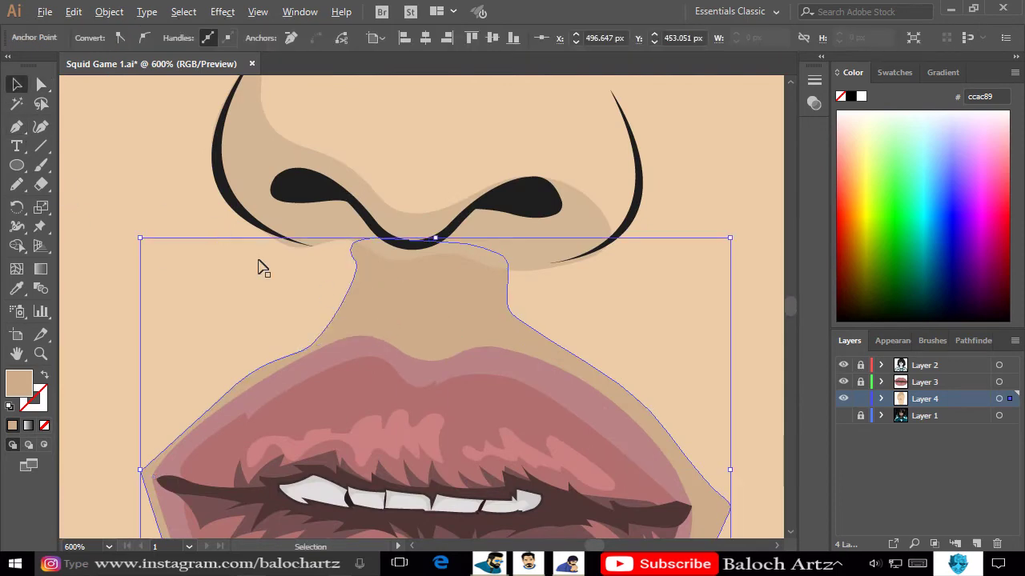
{"action": "scroll", "coordinate": [258, 267], "scroll_direction": "down", "scroll_amount": 3}
Draw a shadow shape on the left side of the neck.
{"action": "left_click", "coordinate": [749, 477]}
{"action": "key", "text": "ctrl+minus"}
{"action": "key", "text": "ctrl+minus"}
{"action": "key", "text": "ctrl+plus"}
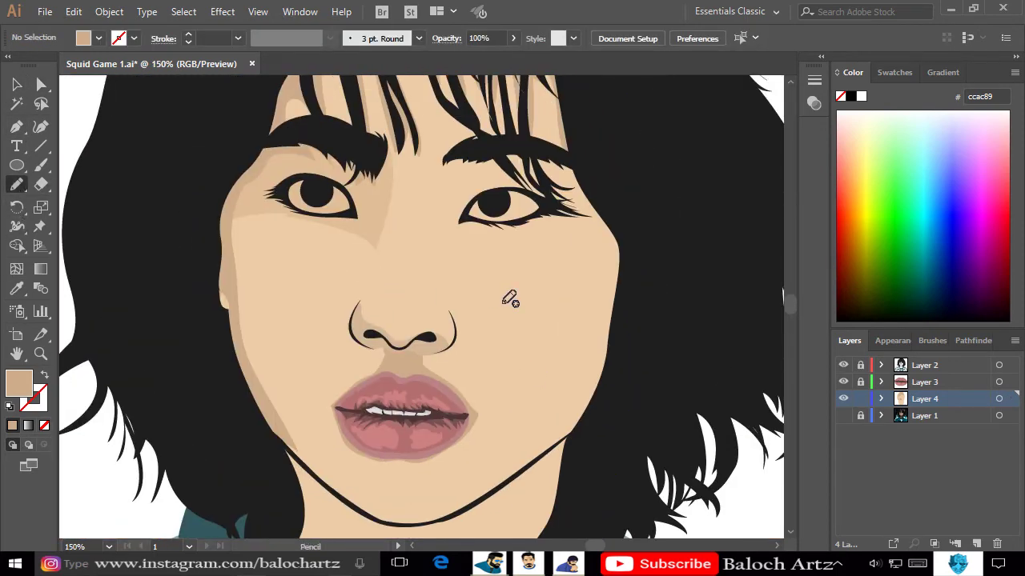
{"action": "scroll", "coordinate": [428, 420], "scroll_direction": "down", "scroll_amount": 3}
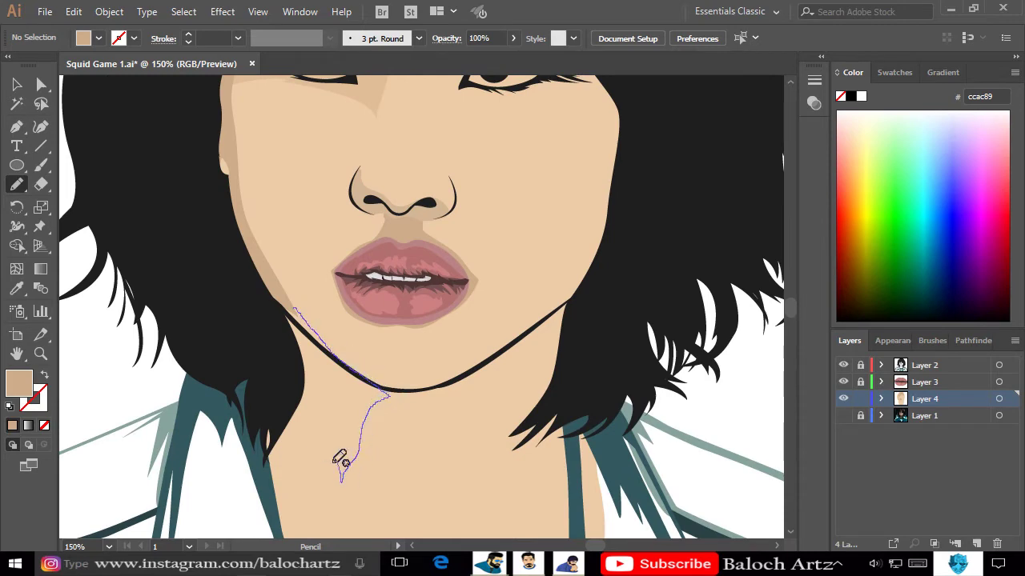
{"action": "left_click_drag", "start_coordinate": [294, 304], "coordinate": [296, 308]}
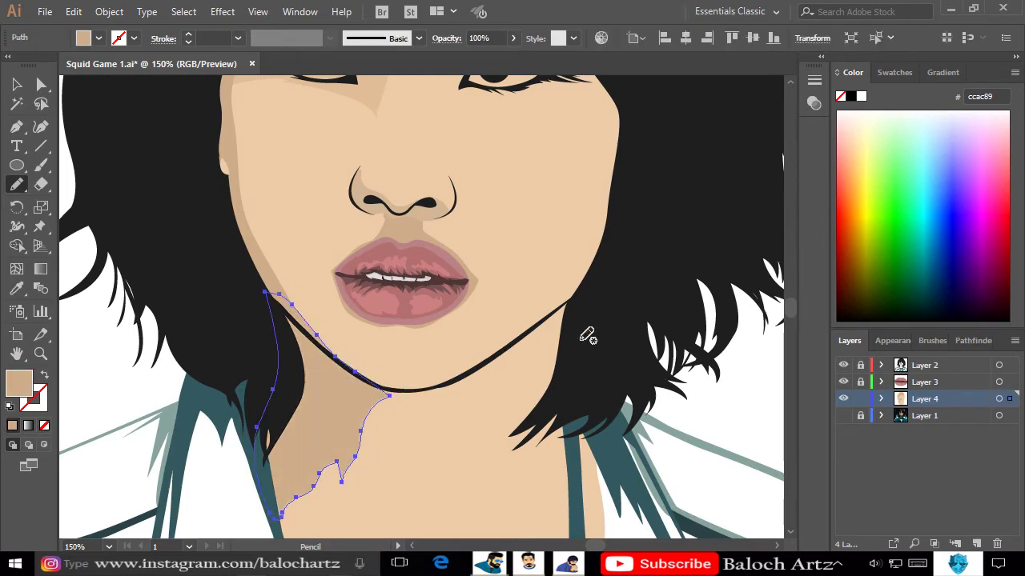
Draw a tan shadow sliver along the right side of the nose.
{"action": "left_click_drag", "start_coordinate": [586, 336], "coordinate": [504, 214]}
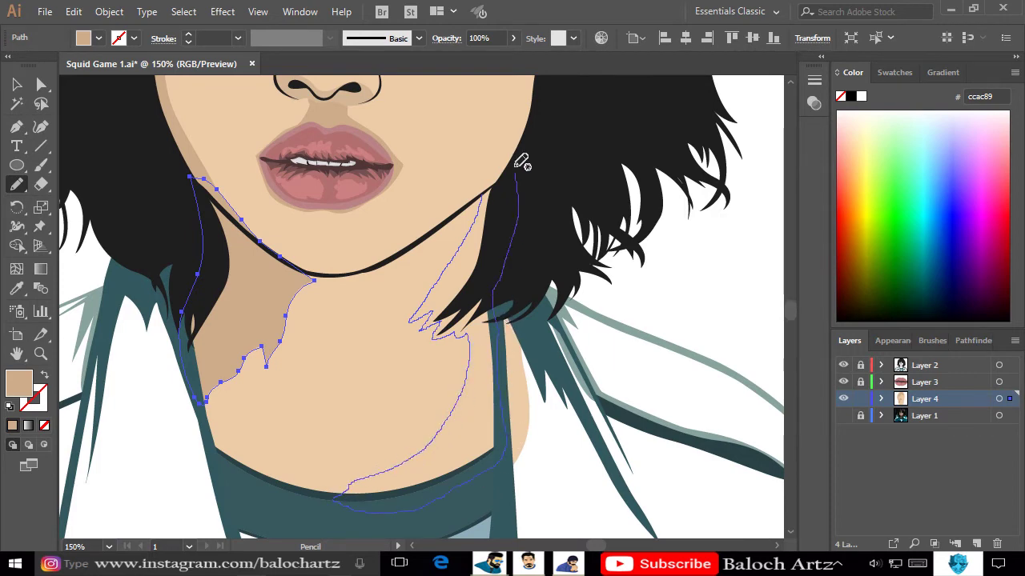
{"action": "left_click_drag", "start_coordinate": [487, 192], "coordinate": [487, 194]}
{"action": "scroll", "coordinate": [572, 297], "scroll_direction": "up", "scroll_amount": 3}
{"action": "scroll", "coordinate": [376, 352], "scroll_direction": "up", "scroll_amount": 2}
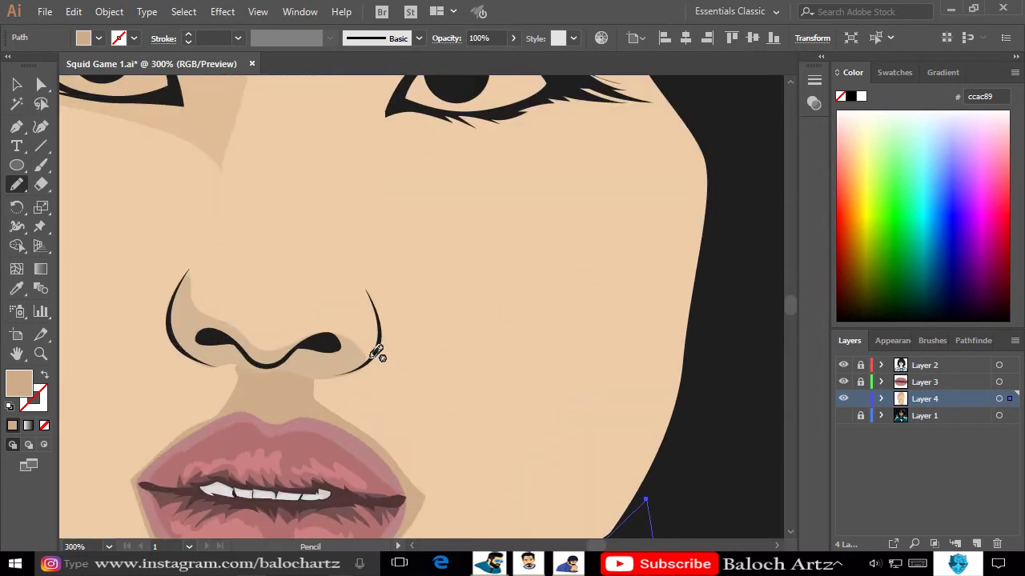
{"action": "left_click_drag", "start_coordinate": [365, 317], "coordinate": [342, 233]}
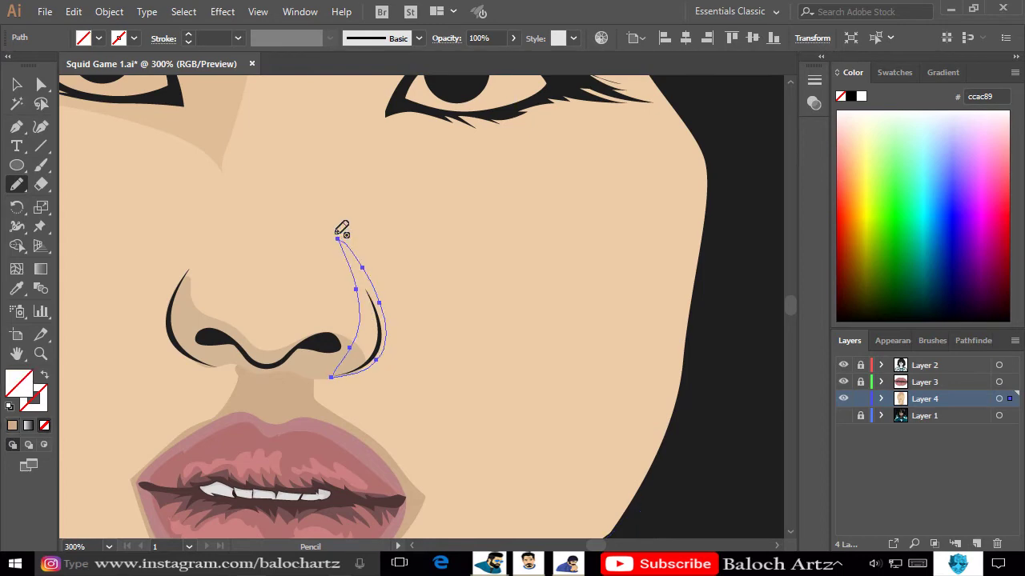
Draw a freehand shading shape around the right eye socket.
{"action": "scroll", "coordinate": [341, 232], "scroll_direction": "down", "scroll_amount": 3}
{"action": "mouse_move", "coordinate": [322, 189]}
{"action": "left_mouse_down"}
{"action": "mouse_move", "coordinate": [368, 257]}
{"action": "mouse_move", "coordinate": [373, 357]}
{"action": "left_mouse_up"}
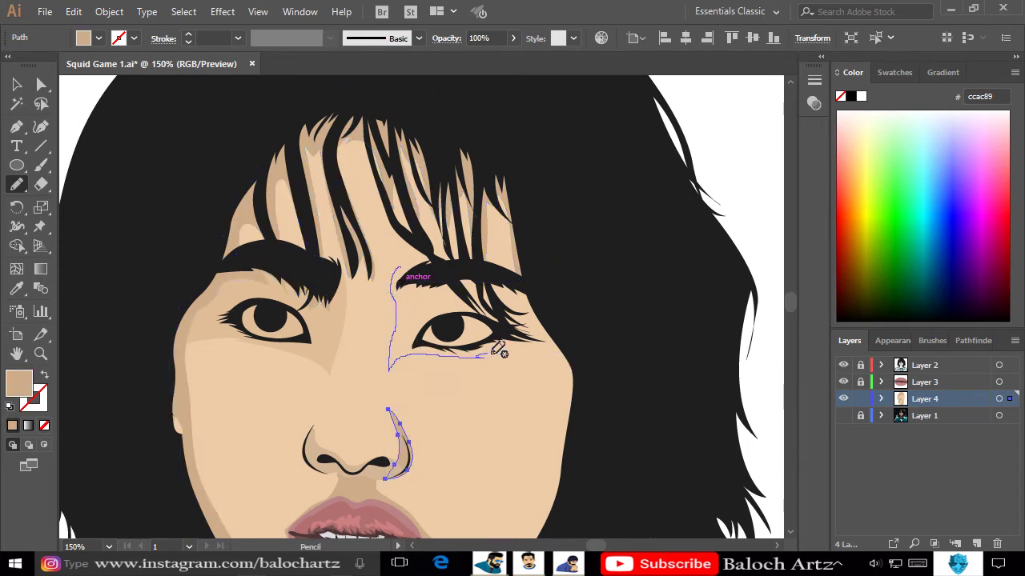
{"action": "left_click_drag", "start_coordinate": [409, 263], "coordinate": [337, 288]}
Nudge the cheek shadow's edge anchor and pull another down along the jaw.
{"action": "key", "text": "v"}
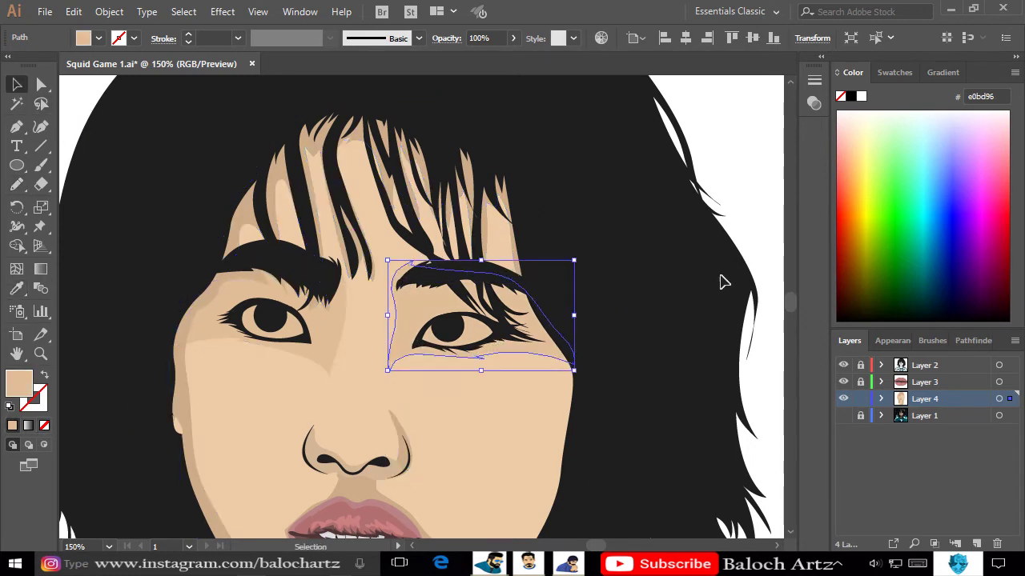
{"action": "left_click", "coordinate": [721, 281]}
{"action": "key", "text": "ctrl+minus"}
{"action": "left_click", "coordinate": [17, 184]}
{"action": "key", "text": "ctrl+plus"}
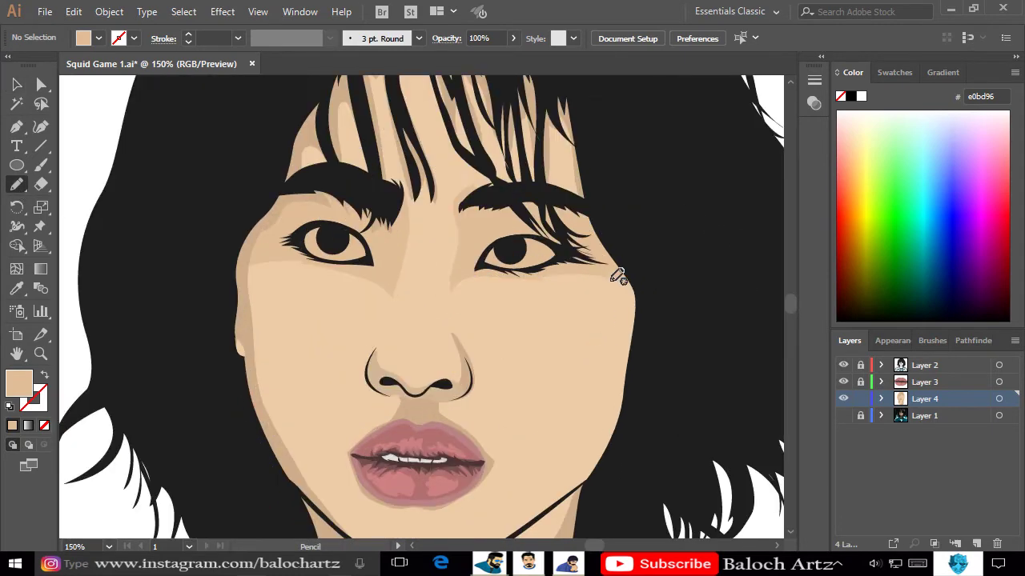
{"action": "key", "text": "v"}
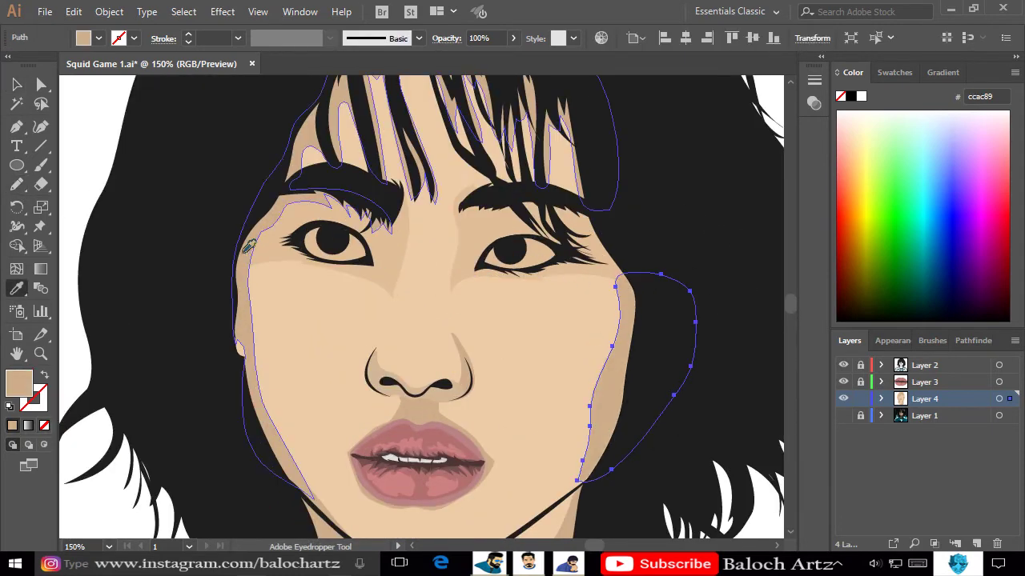
{"action": "left_click", "coordinate": [101, 153]}
{"action": "key", "text": "ctrl+minus"}
{"action": "key", "text": "a"}
{"action": "key", "text": "ctrl+plus"}
{"action": "key", "text": "ctrl+plus"}
{"action": "key", "text": "ctrl+plus"}
{"action": "left_click", "coordinate": [270, 238]}
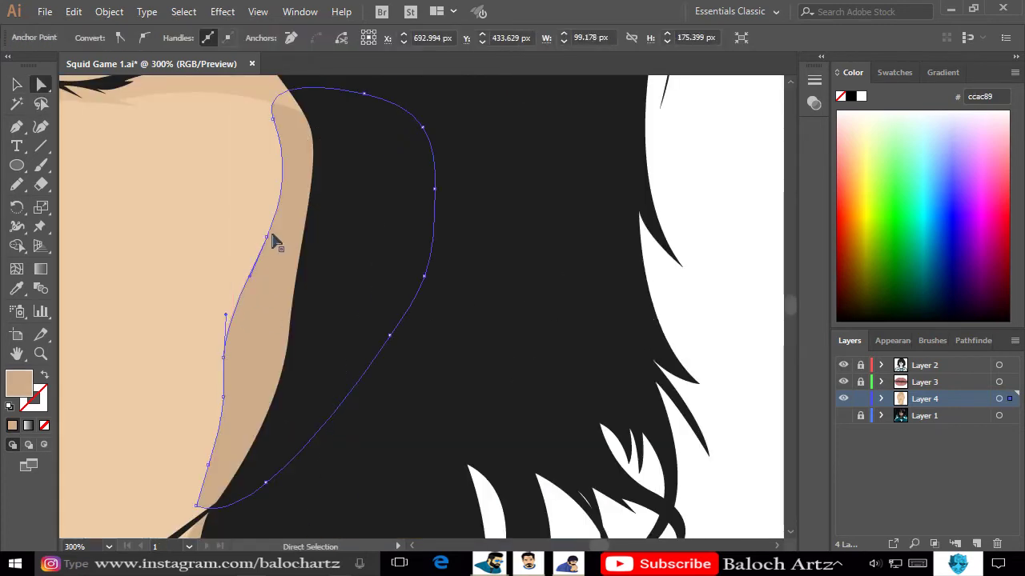
{"action": "left_click_drag", "start_coordinate": [273, 240], "coordinate": [286, 248]}
{"action": "left_click_drag", "start_coordinate": [225, 351], "coordinate": [229, 396]}
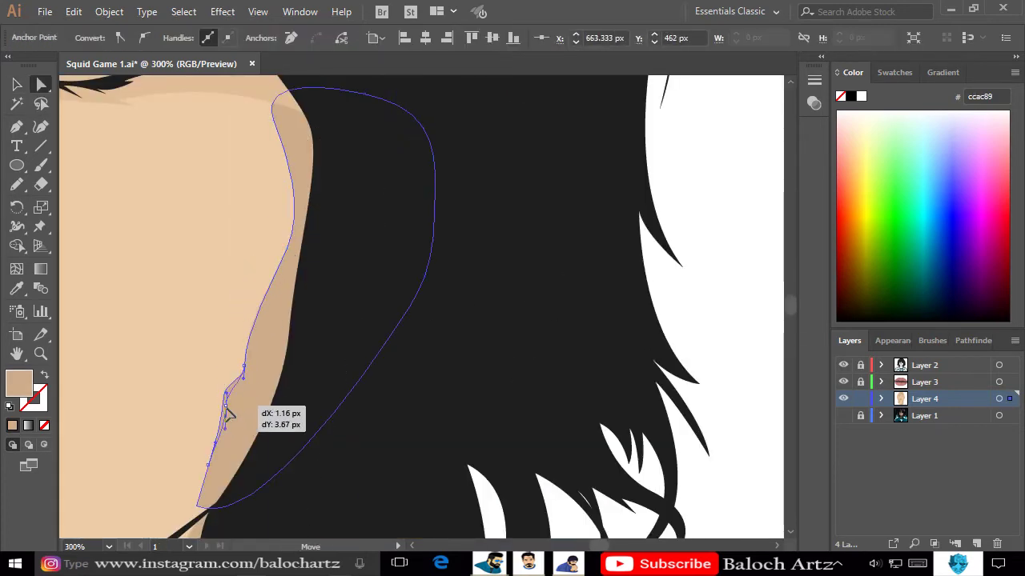
Snap the cheek shadow's lower anchor onto the jawline.
{"action": "left_click", "coordinate": [713, 325]}
{"action": "scroll", "coordinate": [713, 325], "scroll_direction": "down", "scroll_amount": 2}
{"action": "scroll", "coordinate": [490, 439], "scroll_direction": "up", "scroll_amount": 4}
{"action": "left_click_drag", "start_coordinate": [347, 355], "coordinate": [350, 373]}
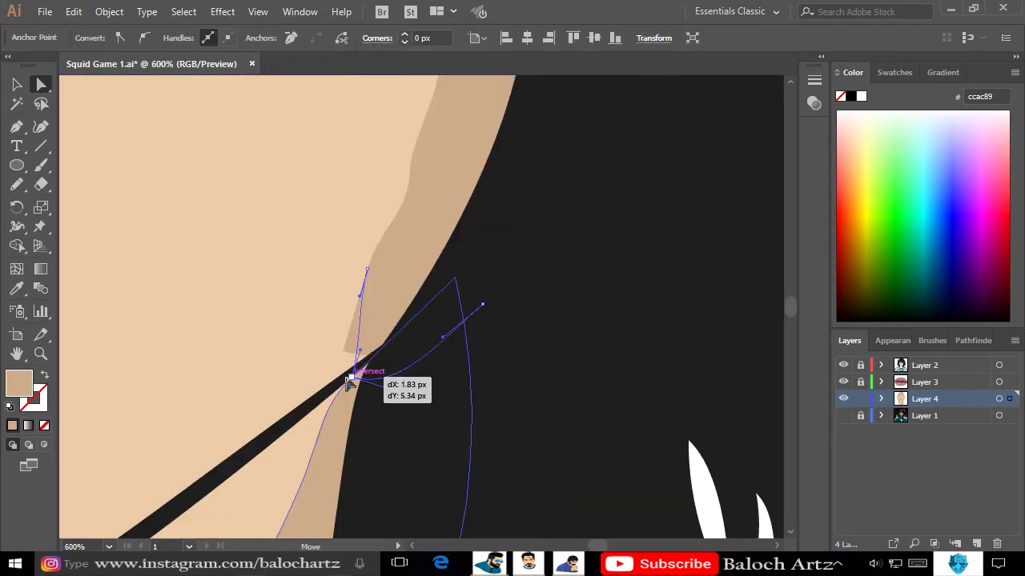
{"action": "scroll", "coordinate": [560, 408], "scroll_direction": "down", "scroll_amount": 3}
{"action": "left_click", "coordinate": [731, 482]}
Pencil a shape across the neck below the chin and fill it with the light skin tone.
{"action": "scroll", "coordinate": [531, 320], "scroll_direction": "down", "scroll_amount": 3}
{"action": "scroll", "coordinate": [606, 282], "scroll_direction": "up", "scroll_amount": 1}
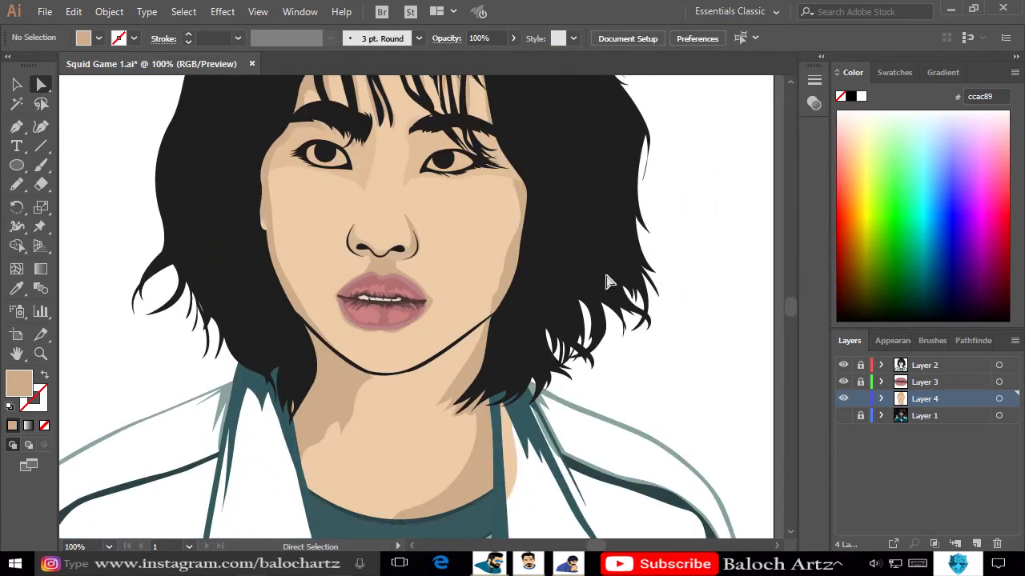
{"action": "left_click", "coordinate": [13, 181]}
{"action": "scroll", "coordinate": [394, 449], "scroll_direction": "up", "scroll_amount": 2}
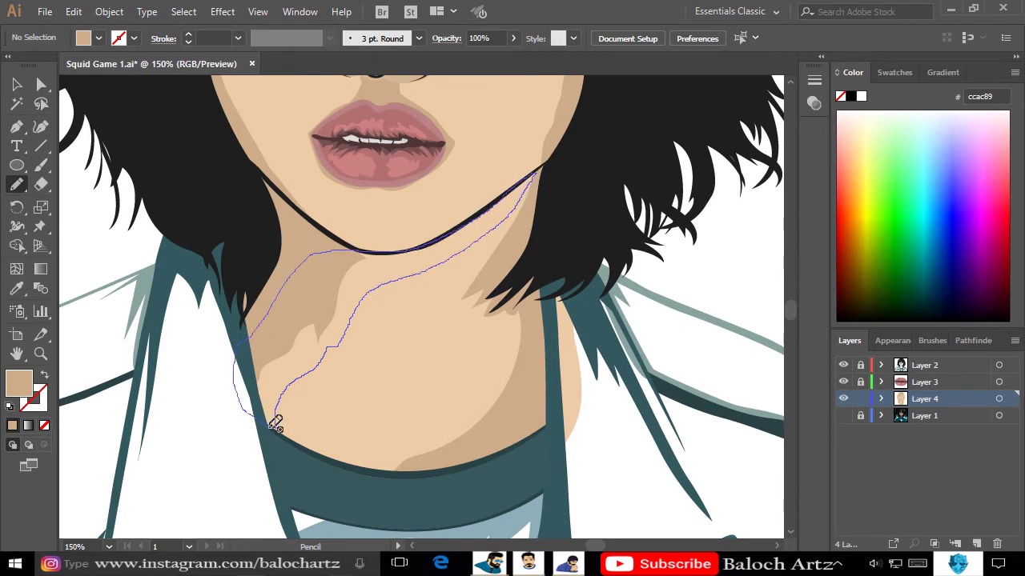
{"action": "left_click_drag", "start_coordinate": [275, 424], "coordinate": [273, 425]}
{"action": "left_click", "coordinate": [18, 290]}
{"action": "scroll", "coordinate": [390, 194], "scroll_direction": "up", "scroll_amount": 3}
Move the neck shape's anchor up so its top tucks under the chin.
{"action": "left_click", "coordinate": [389, 194]}
{"action": "scroll", "coordinate": [419, 288], "scroll_direction": "down", "scroll_amount": 3}
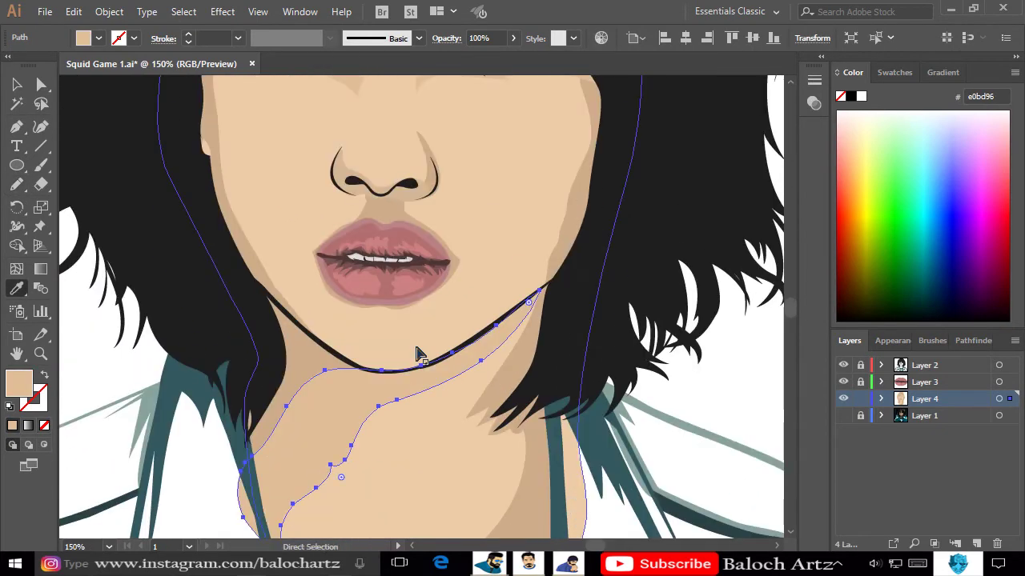
{"action": "key", "text": "a"}
{"action": "scroll", "coordinate": [244, 237], "scroll_direction": "up", "scroll_amount": 2}
{"action": "mouse_move", "coordinate": [246, 480]}
{"action": "left_mouse_down"}
{"action": "mouse_move", "coordinate": [312, 424]}
{"action": "mouse_move", "coordinate": [279, 321]}
{"action": "mouse_move", "coordinate": [304, 331]}
{"action": "left_mouse_up"}
{"action": "scroll", "coordinate": [458, 330], "scroll_direction": "down", "scroll_amount": 2}
Draw a curved Pen shading path beside the left nostril toward the upper lip.
{"action": "scroll", "coordinate": [288, 344], "scroll_direction": "up", "scroll_amount": 2}
{"action": "scroll", "coordinate": [347, 400], "scroll_direction": "down", "scroll_amount": 3}
{"action": "key", "text": "ctrl+shift+a"}
{"action": "scroll", "coordinate": [681, 360], "scroll_direction": "down", "scroll_amount": 1}
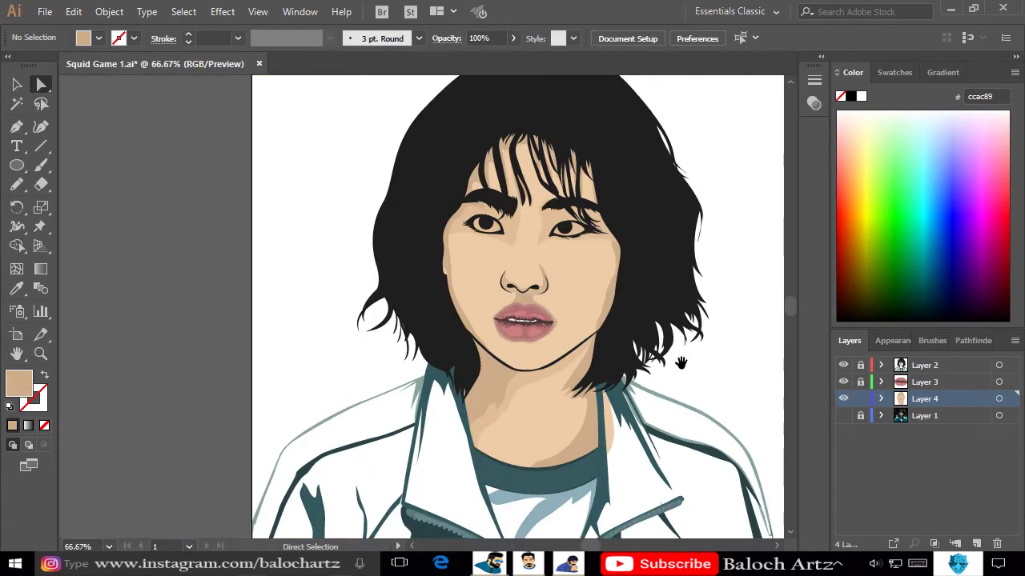
{"action": "scroll", "coordinate": [606, 326], "scroll_direction": "down", "scroll_amount": 1}
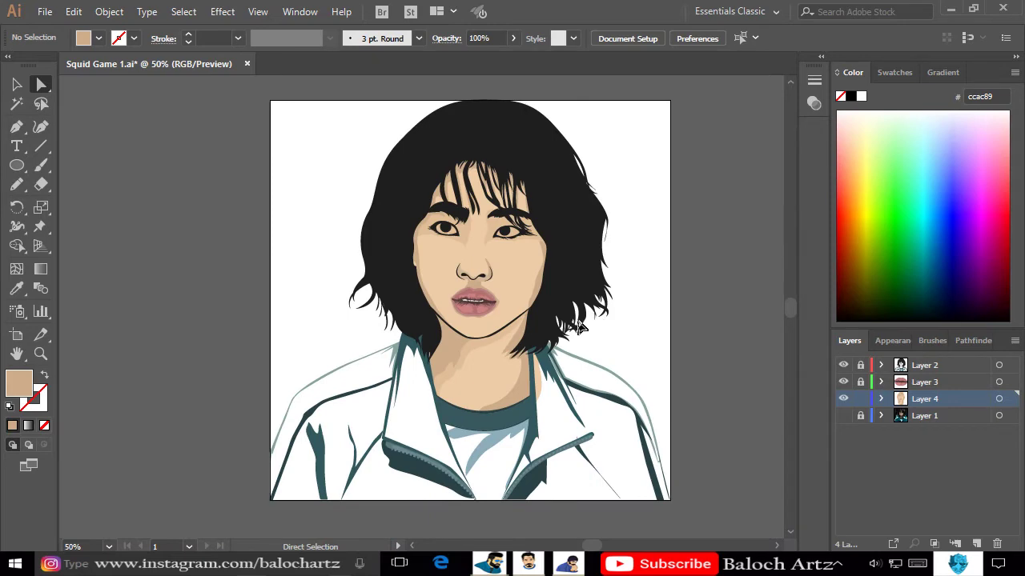
{"action": "scroll", "coordinate": [442, 251], "scroll_direction": "up", "scroll_amount": 3}
{"action": "scroll", "coordinate": [442, 251], "scroll_direction": "up", "scroll_amount": 1}
{"action": "left_click_drag", "start_coordinate": [442, 251], "coordinate": [387, 239]}
{"action": "scroll", "coordinate": [512, 381], "scroll_direction": "up", "scroll_amount": 1, "text": "alt"}
{"action": "left_click", "coordinate": [448, 255]}
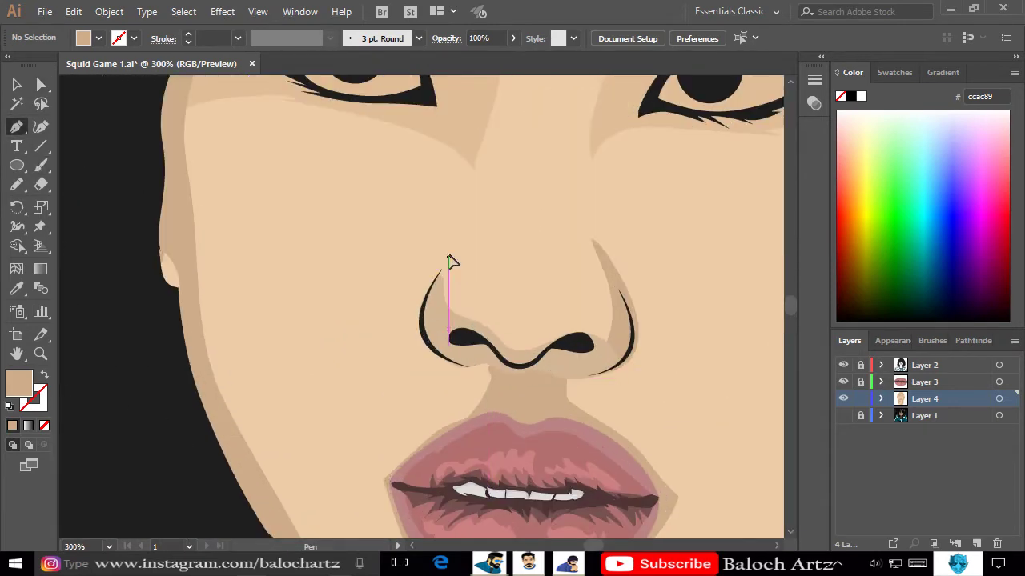
{"action": "left_click_drag", "start_coordinate": [414, 318], "coordinate": [416, 296]}
{"action": "left_click_drag", "start_coordinate": [454, 369], "coordinate": [466, 427]}
{"action": "left_click_drag", "start_coordinate": [491, 342], "coordinate": [483, 296]}
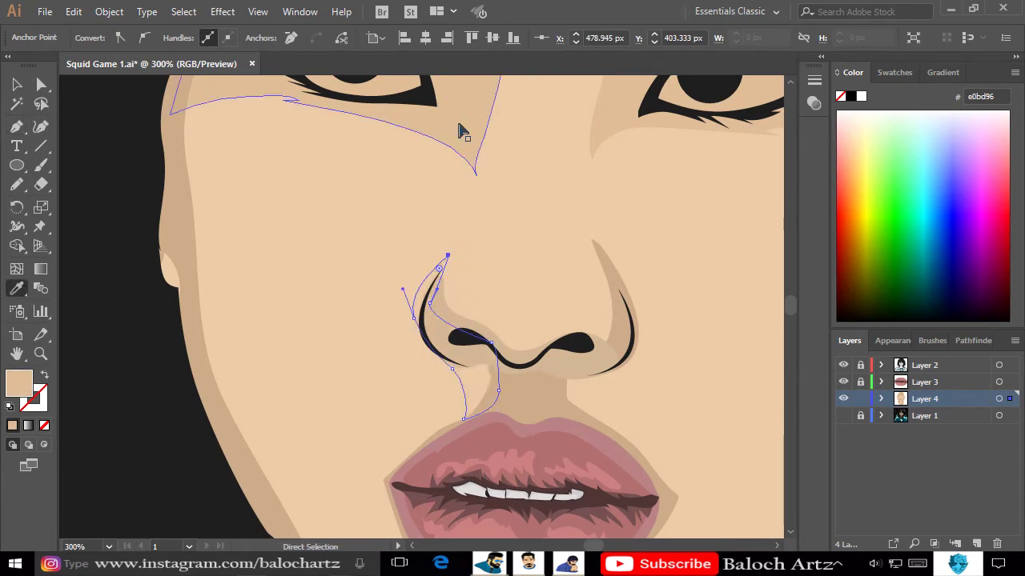
Drag the nostril shading path's anchors down to refine its curve.
{"action": "left_click", "coordinate": [41, 84]}
{"action": "left_click_drag", "start_coordinate": [415, 320], "coordinate": [424, 351]}
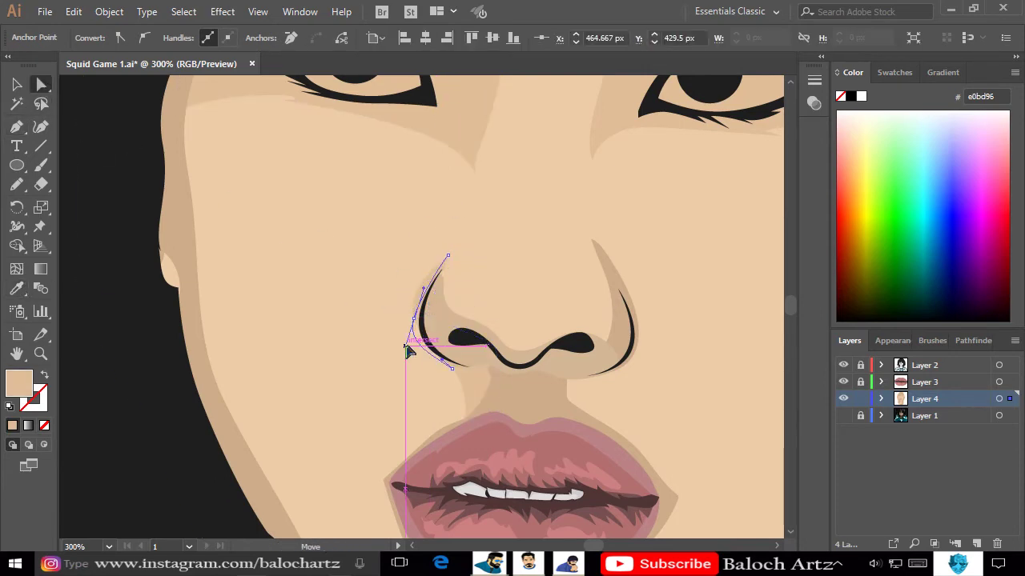
{"action": "scroll", "coordinate": [430, 371], "scroll_direction": "down", "scroll_amount": 3}
{"action": "left_click", "coordinate": [105, 221]}
{"action": "scroll", "coordinate": [453, 432], "scroll_direction": "up", "scroll_amount": 3}
{"action": "left_click", "coordinate": [455, 328]}
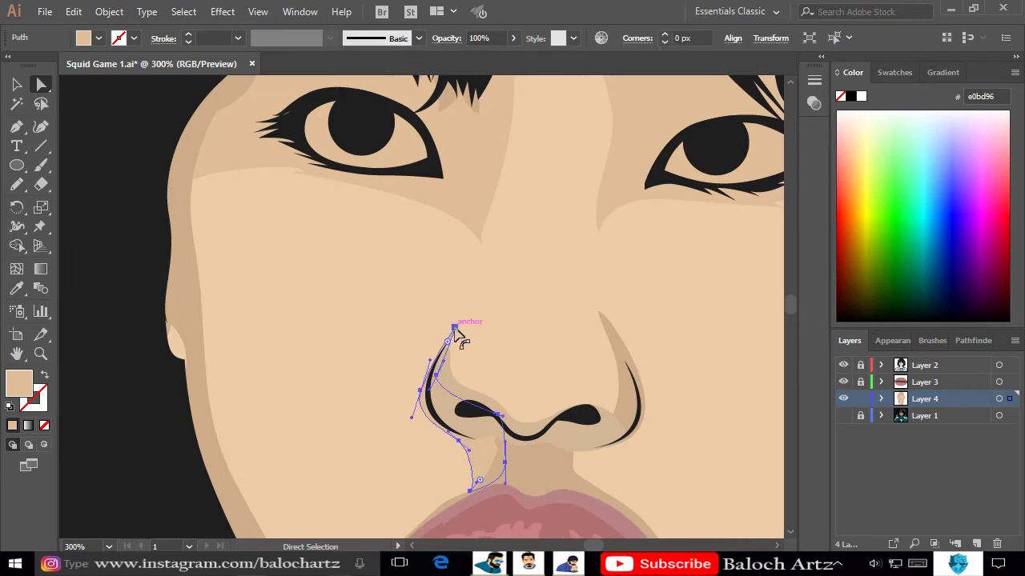
{"action": "left_click", "coordinate": [455, 329]}
{"action": "left_click_drag", "start_coordinate": [408, 414], "coordinate": [405, 419]}
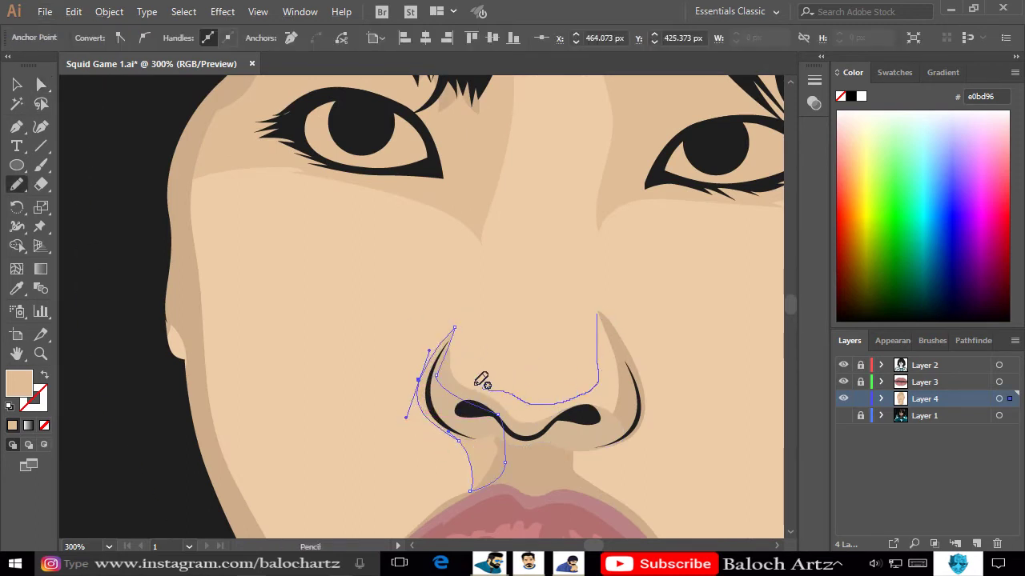
Draw a shading shape over the nose tip filled with the sampled nose colour.
{"action": "left_click_drag", "start_coordinate": [600, 312], "coordinate": [599, 315]}
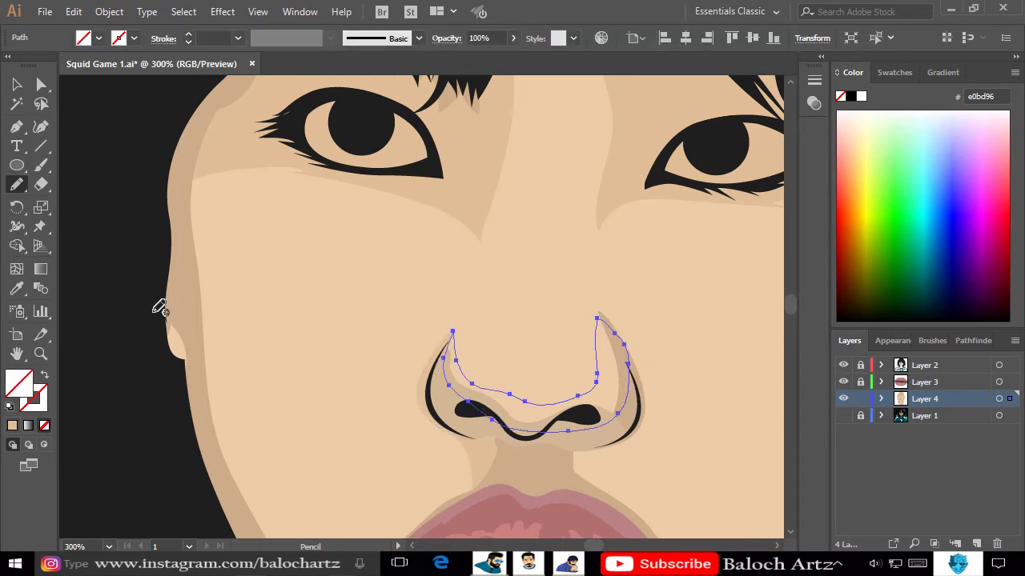
{"action": "key", "text": "i"}
{"action": "left_click", "coordinate": [483, 462]}
{"action": "key", "text": "ctrl+0"}
Move the nose-tip shape's right-edge anchors so it hugs the right nostril.
{"action": "key", "text": "v"}
{"action": "left_click", "coordinate": [205, 297]}
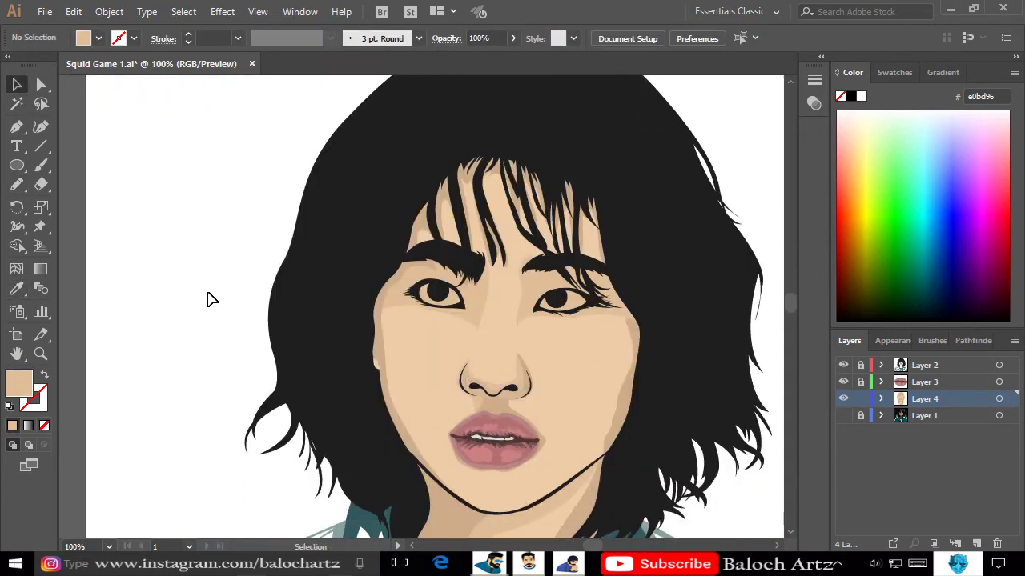
{"action": "scroll", "coordinate": [481, 404], "scroll_direction": "up", "scroll_amount": 3}
{"action": "scroll", "coordinate": [292, 263], "scroll_direction": "up", "scroll_amount": 3}
{"action": "key", "text": "a"}
{"action": "left_click_drag", "start_coordinate": [491, 286], "coordinate": [521, 320]}
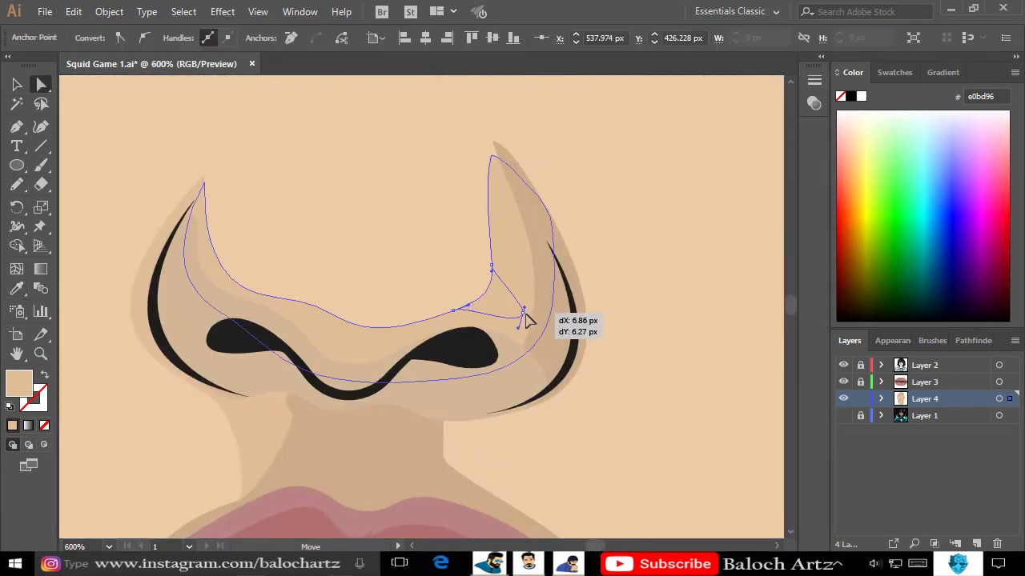
{"action": "left_click_drag", "start_coordinate": [492, 268], "coordinate": [490, 157]}
{"action": "scroll", "coordinate": [523, 228], "scroll_direction": "down", "scroll_amount": 3}
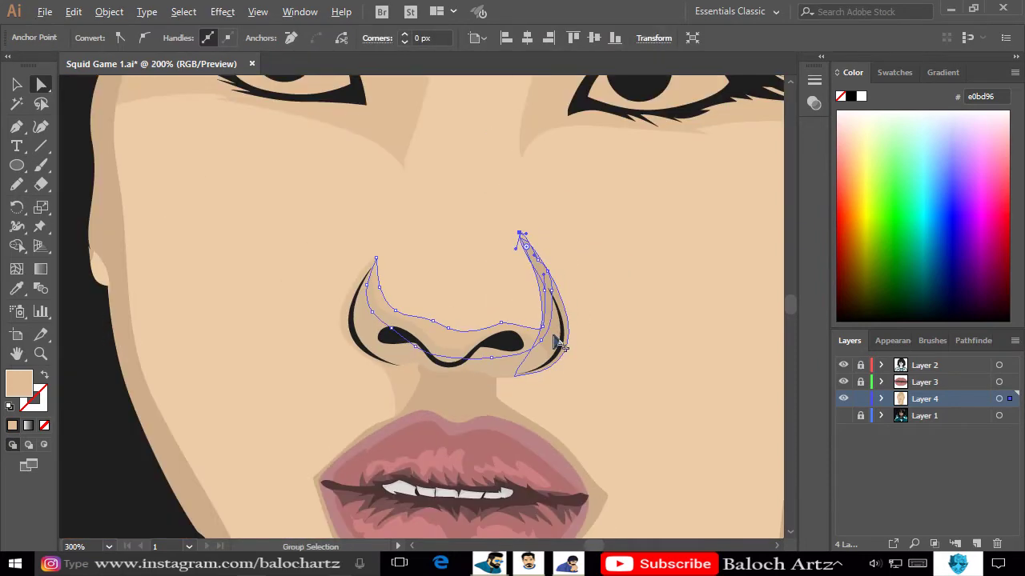
{"action": "scroll", "coordinate": [524, 229], "scroll_direction": "down", "scroll_amount": 2}
Pull the neck shape's corner anchor down onto the collar.
{"action": "key", "text": "v"}
{"action": "left_click", "coordinate": [236, 267]}
{"action": "scroll", "coordinate": [247, 289], "scroll_direction": "up", "scroll_amount": 2}
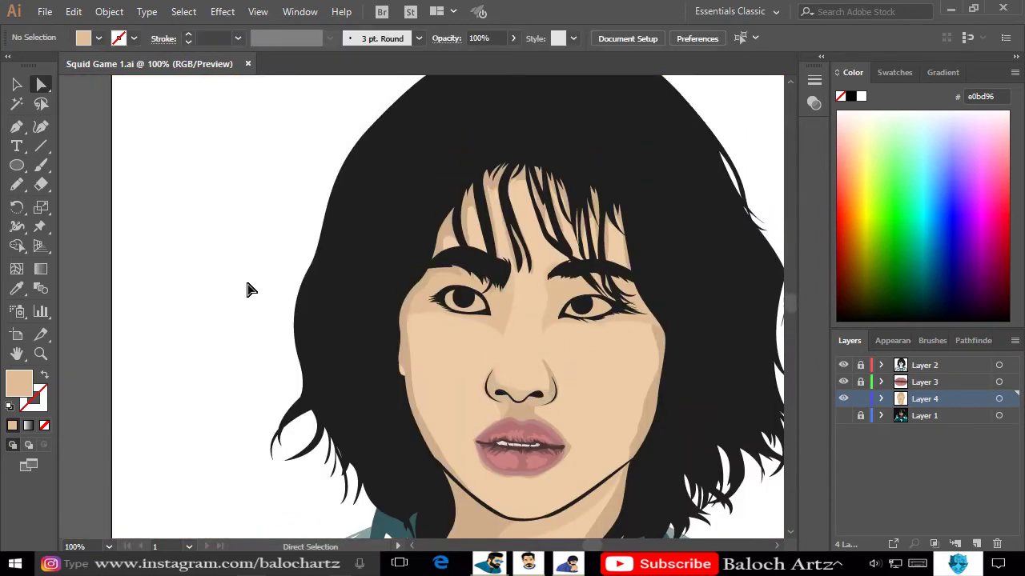
{"action": "scroll", "coordinate": [247, 290], "scroll_direction": "down", "scroll_amount": 2}
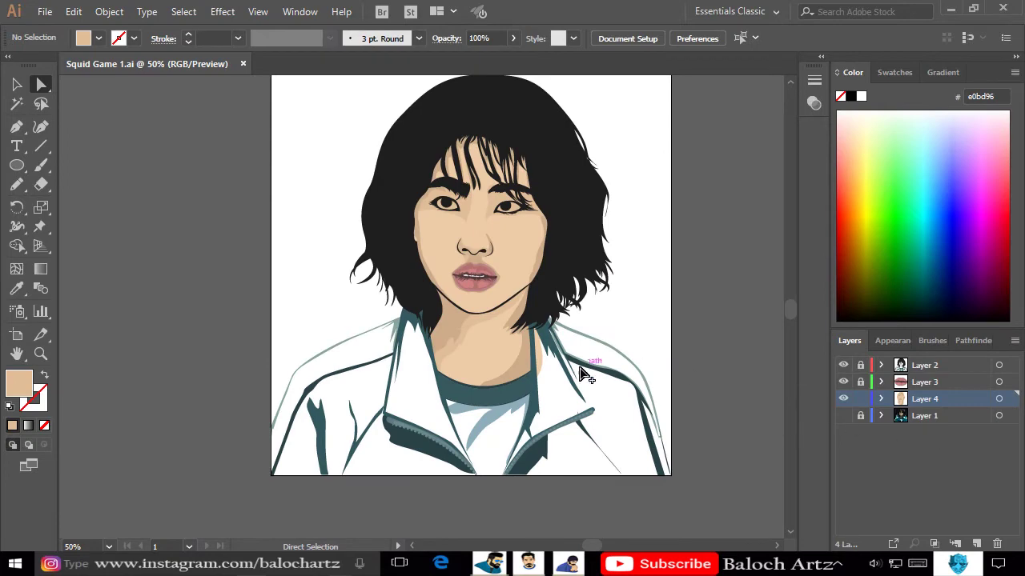
{"action": "scroll", "coordinate": [584, 374], "scroll_direction": "up", "scroll_amount": 3}
{"action": "left_click", "coordinate": [449, 304]}
{"action": "left_click_drag", "start_coordinate": [460, 293], "coordinate": [453, 389]}
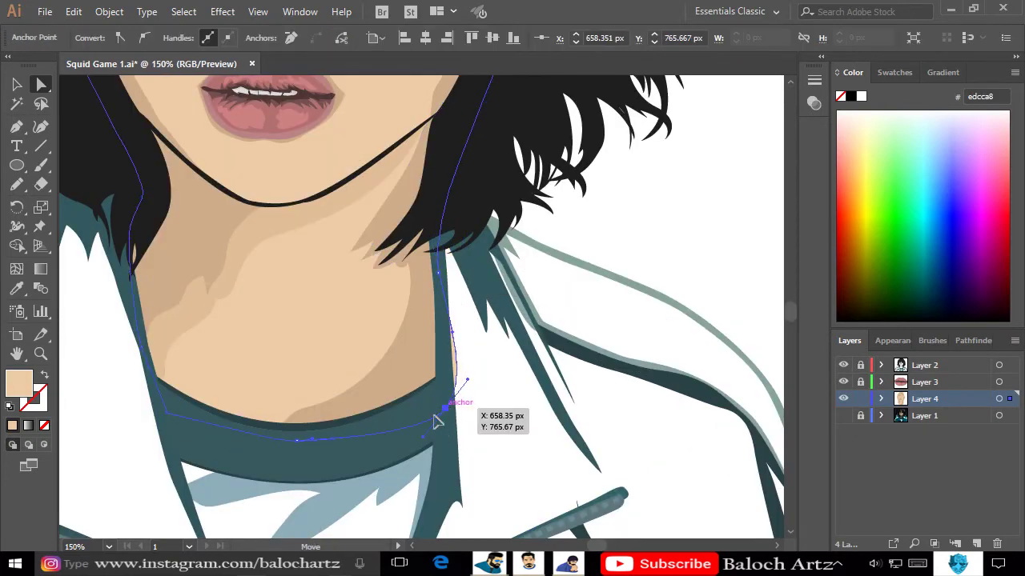
{"action": "left_click", "coordinate": [686, 240]}
{"action": "scroll", "coordinate": [609, 336], "scroll_direction": "down", "scroll_amount": 1}
{"action": "scroll", "coordinate": [636, 349], "scroll_direction": "down", "scroll_amount": 1}
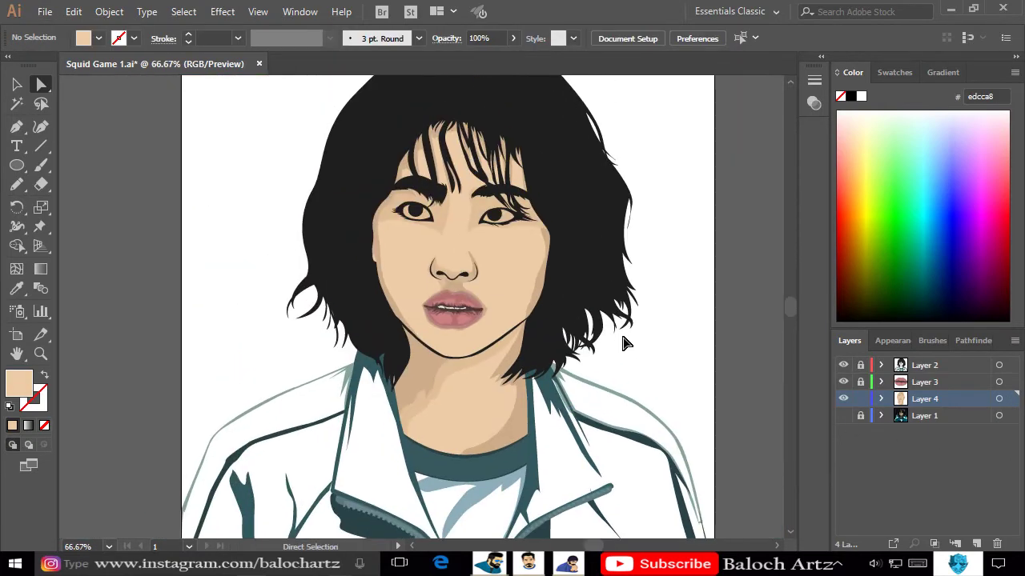
{"action": "scroll", "coordinate": [376, 236], "scroll_direction": "up", "scroll_amount": 3}
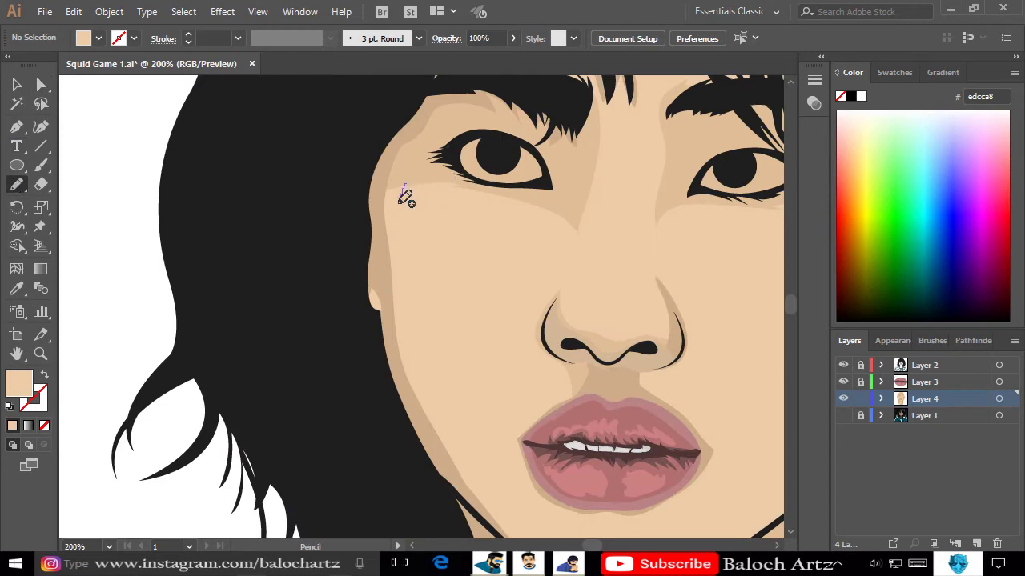
Draw a left cheek shadow from the jaw up toward the eye, filled with sampled skin tone.
{"action": "left_click_drag", "start_coordinate": [514, 528], "coordinate": [513, 528]}
{"action": "scroll", "coordinate": [489, 370], "scroll_direction": "down", "scroll_amount": 3}
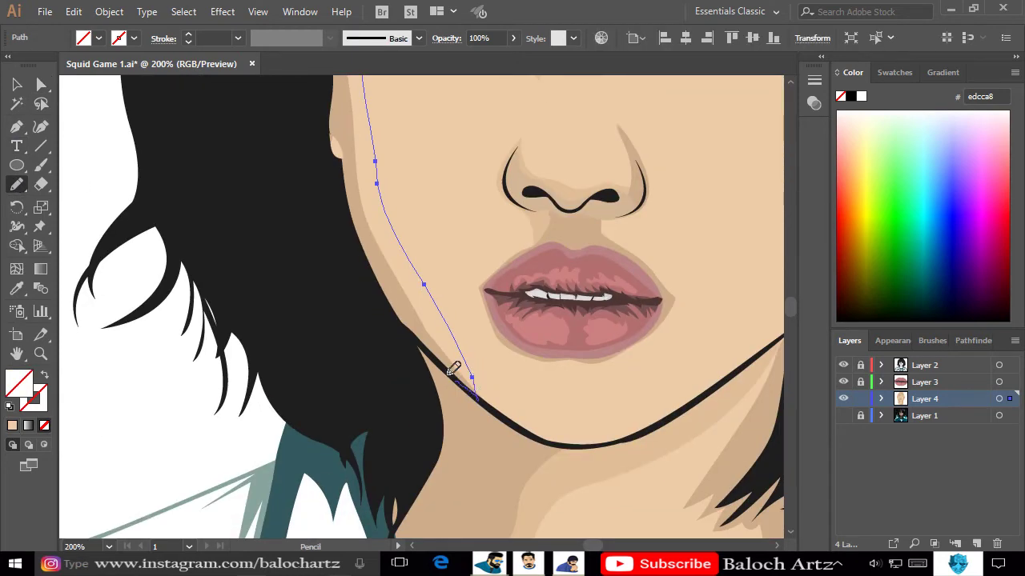
{"action": "left_click_drag", "start_coordinate": [301, 122], "coordinate": [294, 362]}
{"action": "left_click_drag", "start_coordinate": [294, 362], "coordinate": [310, 282]}
{"action": "key", "text": "i"}
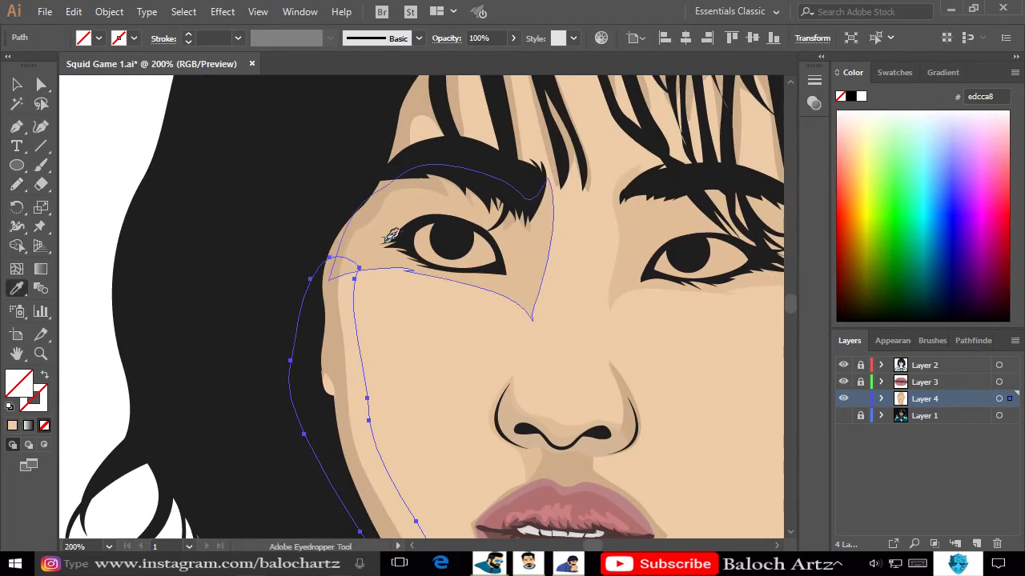
{"action": "left_click", "coordinate": [377, 240]}
{"action": "key", "text": "v"}
{"action": "left_click", "coordinate": [112, 150]}
{"action": "key", "text": "ctrl+minus"}
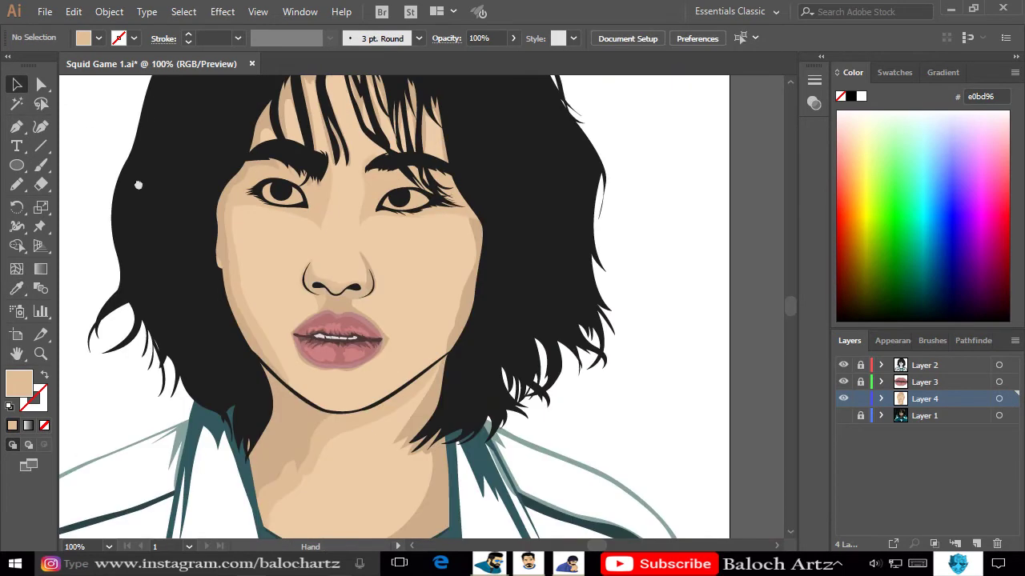
{"action": "key", "text": "ctrl+plus"}
Draw a shadow shape around the left eye filled with the darker skin tone.
{"action": "key", "text": "n"}
{"action": "scroll", "coordinate": [561, 249], "scroll_direction": "up", "scroll_amount": 2, "text": "alt"}
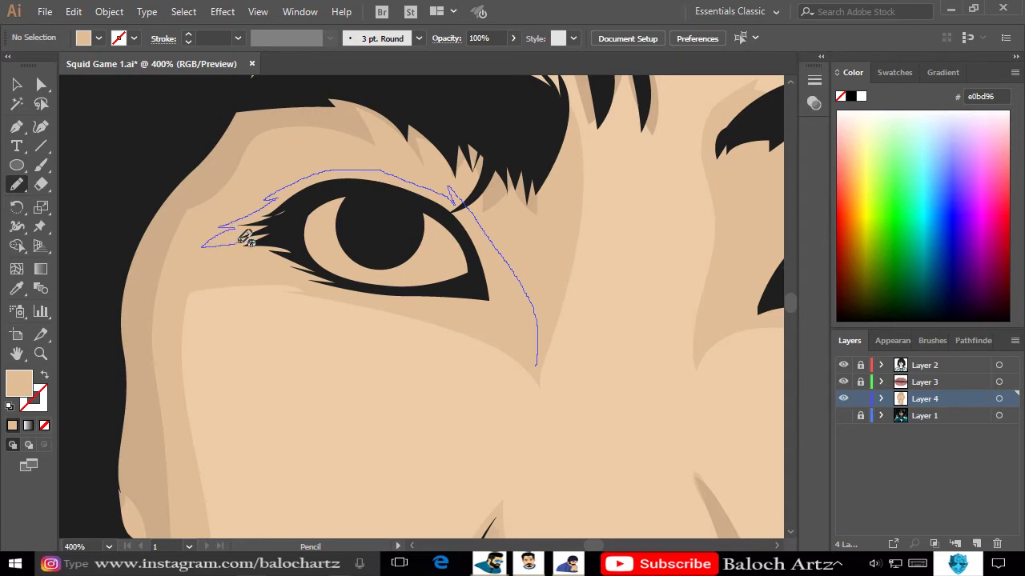
{"action": "left_click_drag", "start_coordinate": [512, 321], "coordinate": [504, 320]}
{"action": "key", "text": "i"}
{"action": "left_click", "coordinate": [263, 171]}
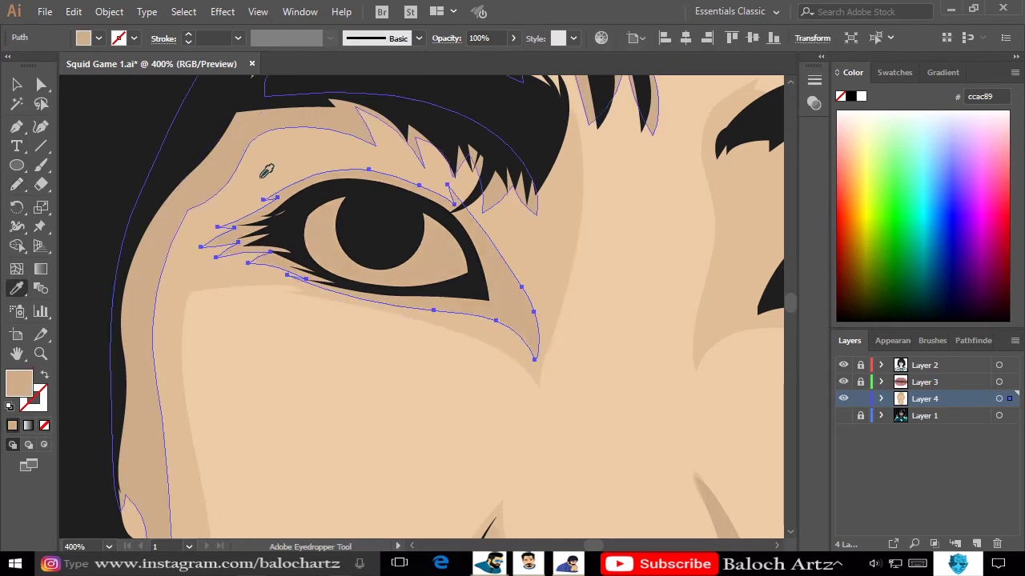
Draw the shadow shape around the right eye and add a new Layer 5.
{"action": "key", "text": "ctrl+minus"}
{"action": "key", "text": "n"}
{"action": "key", "text": "ctrl+plus"}
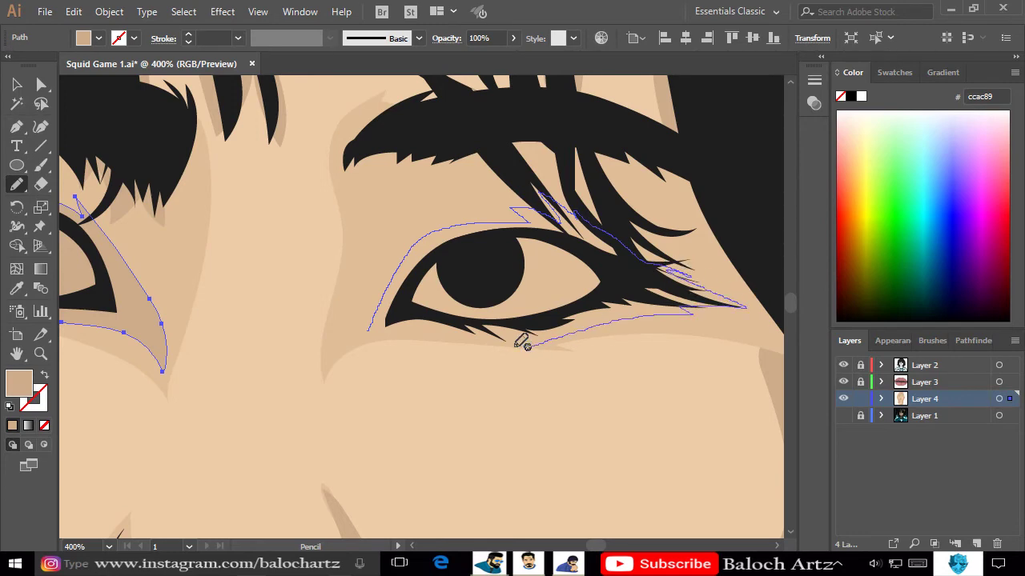
{"action": "left_click_drag", "start_coordinate": [374, 328], "coordinate": [486, 284]}
{"action": "key", "text": "ctrl+1"}
{"action": "key", "text": "v"}
{"action": "left_click", "coordinate": [716, 189]}
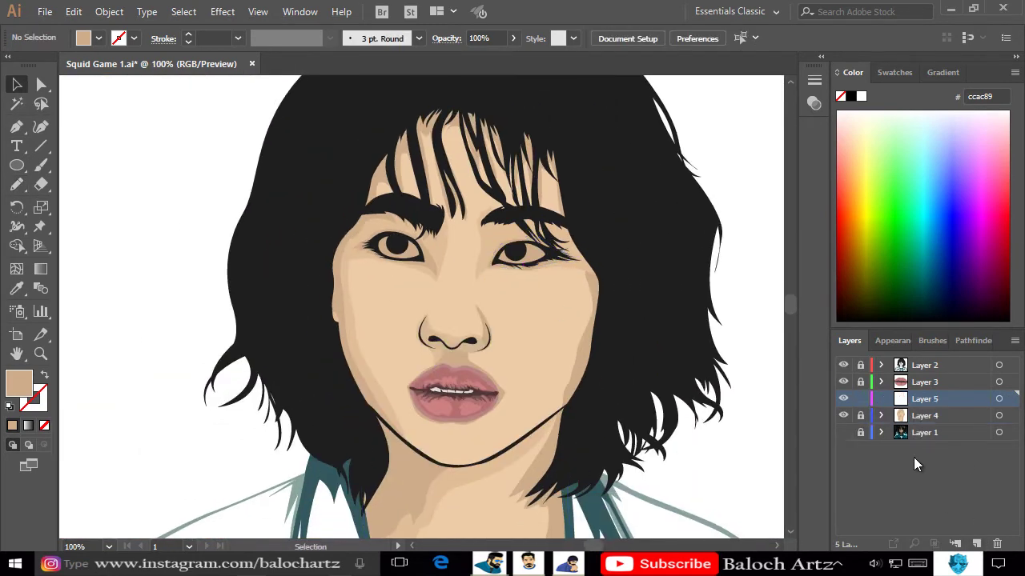
Save the file, then pen-draw the left eye's first inner-corner shape filled #fc9e7a.
{"action": "key", "text": "ctrl+s"}
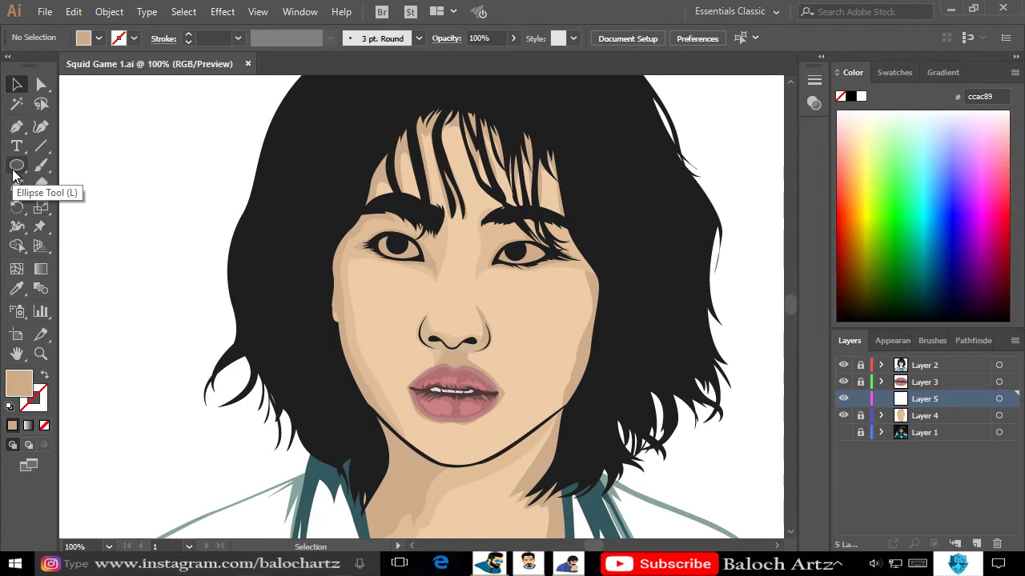
{"action": "scroll", "coordinate": [362, 229], "scroll_direction": "up", "scroll_amount": 6}
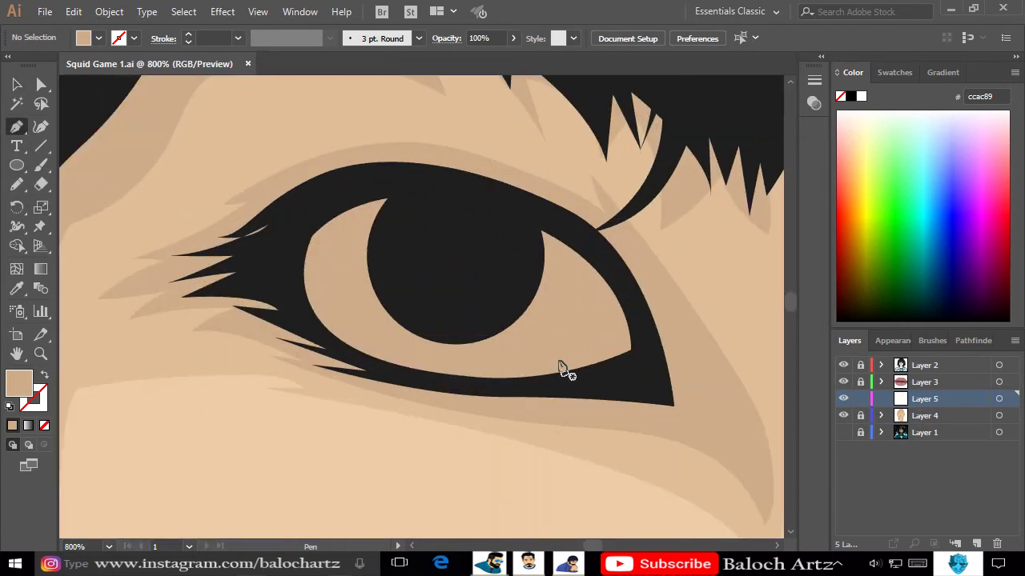
{"action": "left_click_drag", "start_coordinate": [587, 249], "coordinate": [606, 293]}
{"action": "left_click", "coordinate": [633, 378]}
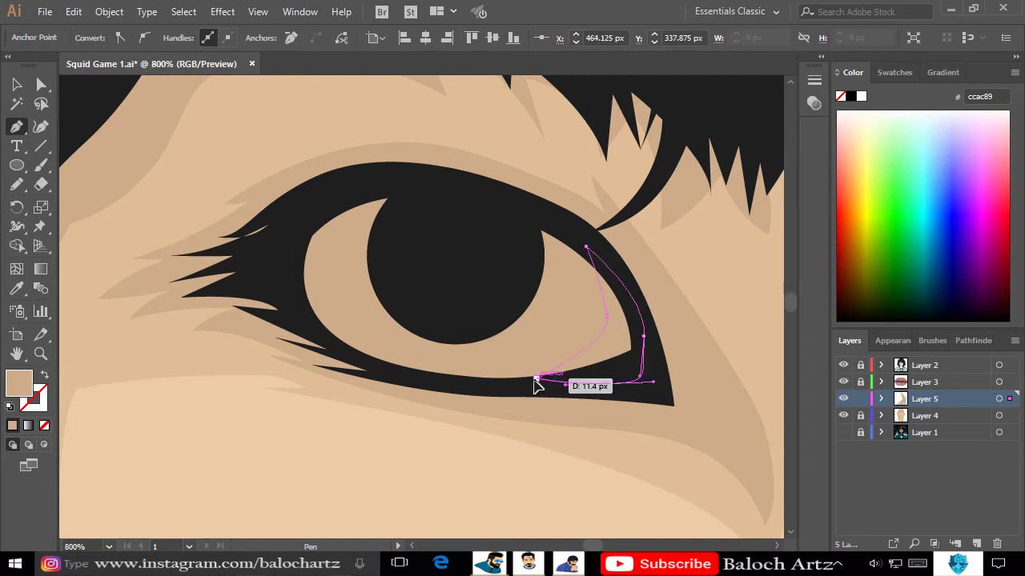
{"action": "left_click_drag", "start_coordinate": [535, 377], "coordinate": [305, 378]}
{"action": "key", "text": "a"}
{"action": "left_click_drag", "start_coordinate": [606, 338], "coordinate": [606, 344]}
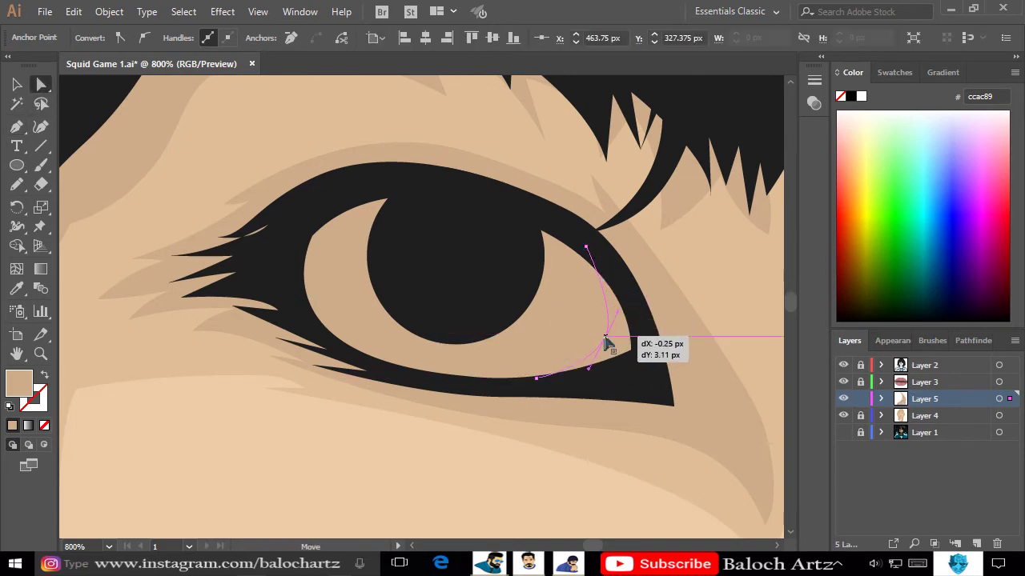
{"action": "left_click", "coordinate": [894, 72]}
{"action": "double_click", "coordinate": [19, 382]}
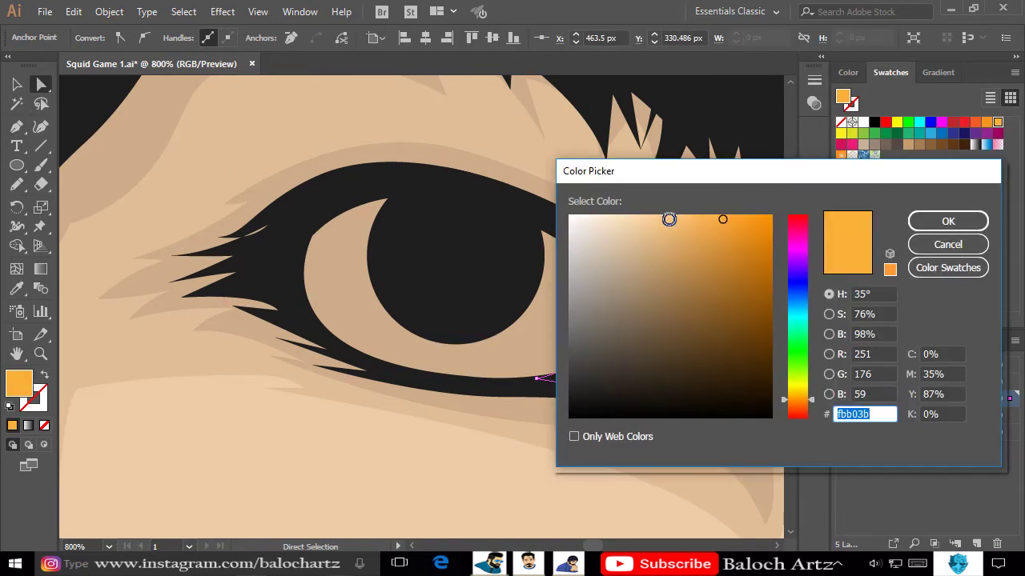
{"action": "type", "text": "fc9e7a"}
{"action": "left_click", "coordinate": [947, 221]}
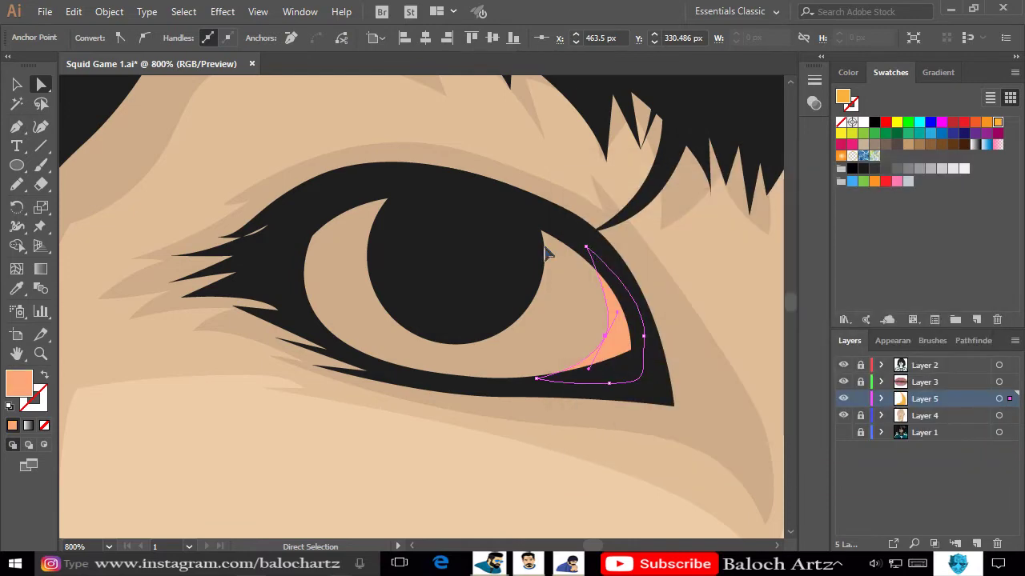
Draw a second, lighter-peach inner-corner shape and outline the left eye white.
{"action": "left_click", "coordinate": [16, 126]}
{"action": "left_click", "coordinate": [609, 388]}
{"action": "left_click_drag", "start_coordinate": [656, 383], "coordinate": [655, 358]}
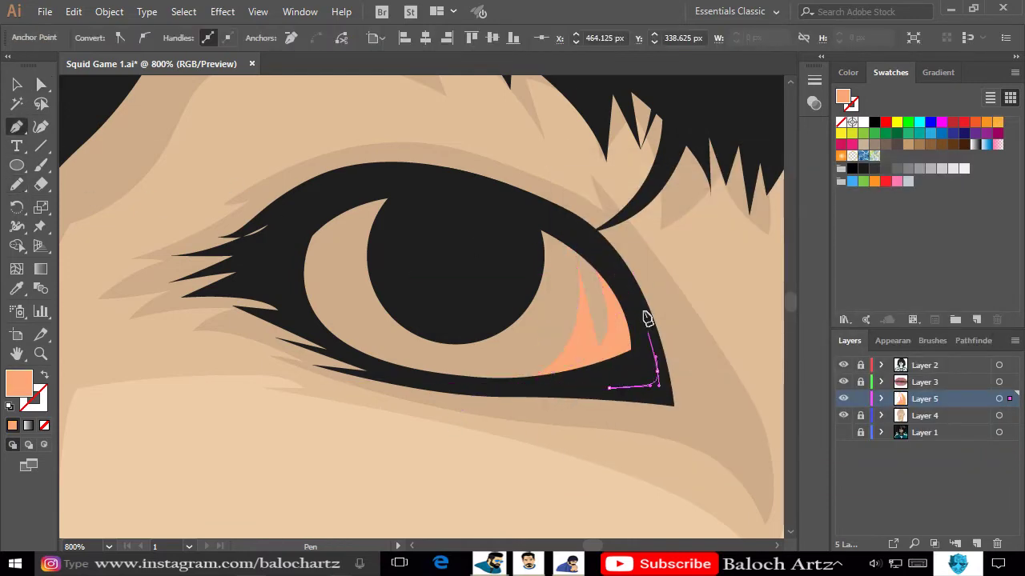
{"action": "left_click_drag", "start_coordinate": [630, 284], "coordinate": [638, 286]}
{"action": "double_click", "coordinate": [19, 383]}
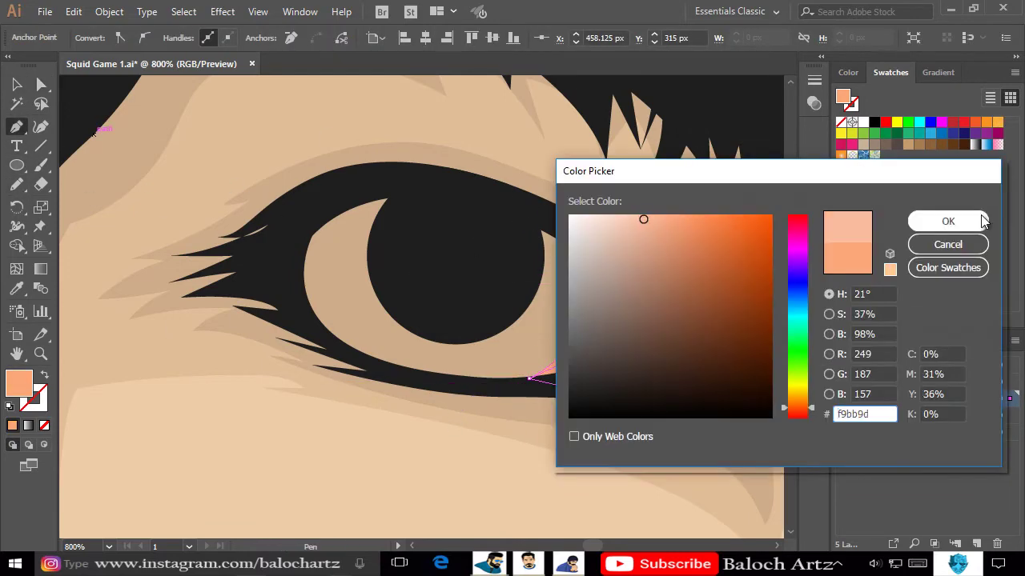
{"action": "left_click", "coordinate": [945, 218]}
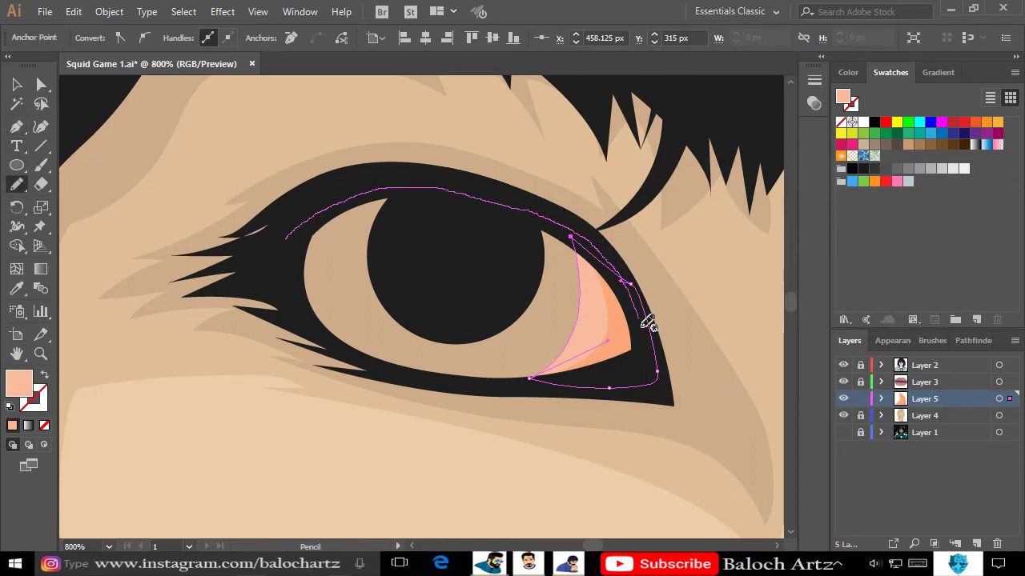
{"action": "left_click_drag", "start_coordinate": [291, 234], "coordinate": [285, 241]}
Fill the left eye white light grey, send it backward, and add grey upper shading.
{"action": "left_click", "coordinate": [953, 169]}
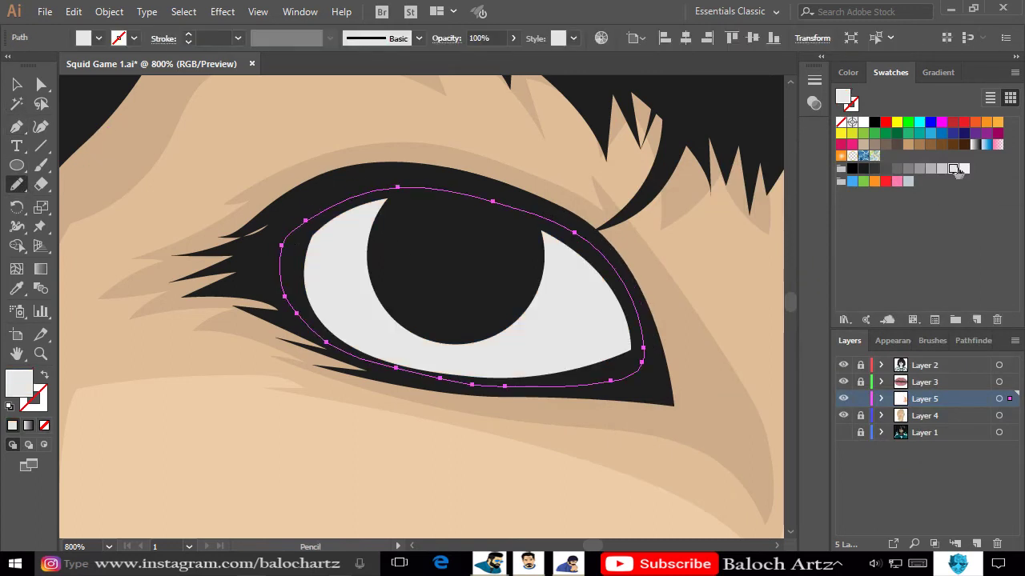
{"action": "key", "text": "ctrl+bracketleft"}
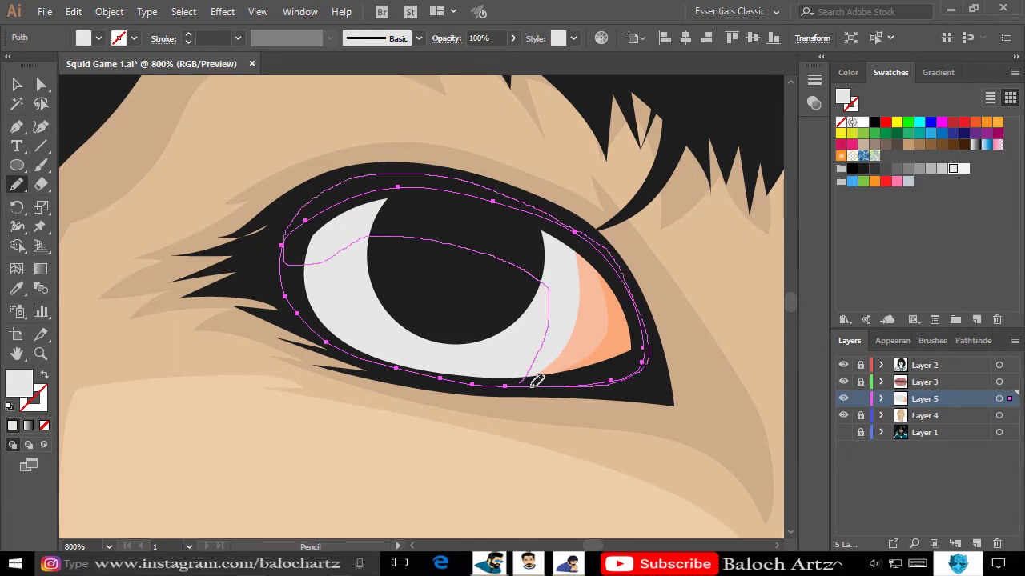
{"action": "left_click_drag", "start_coordinate": [535, 382], "coordinate": [522, 385]}
{"action": "left_click", "coordinate": [942, 169]}
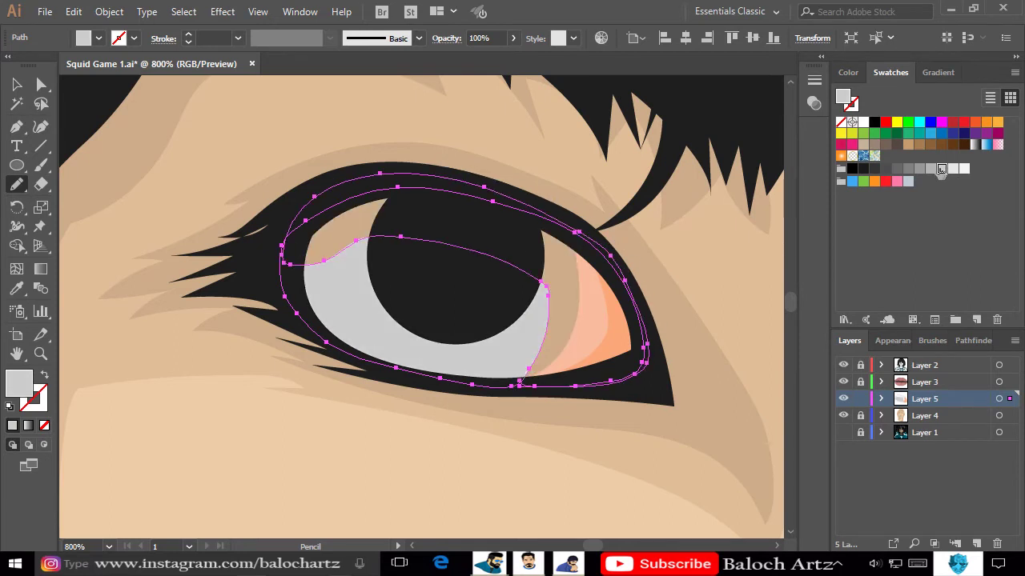
{"action": "left_click", "coordinate": [953, 169]}
{"action": "left_click", "coordinate": [618, 382], "text": "ctrl"}
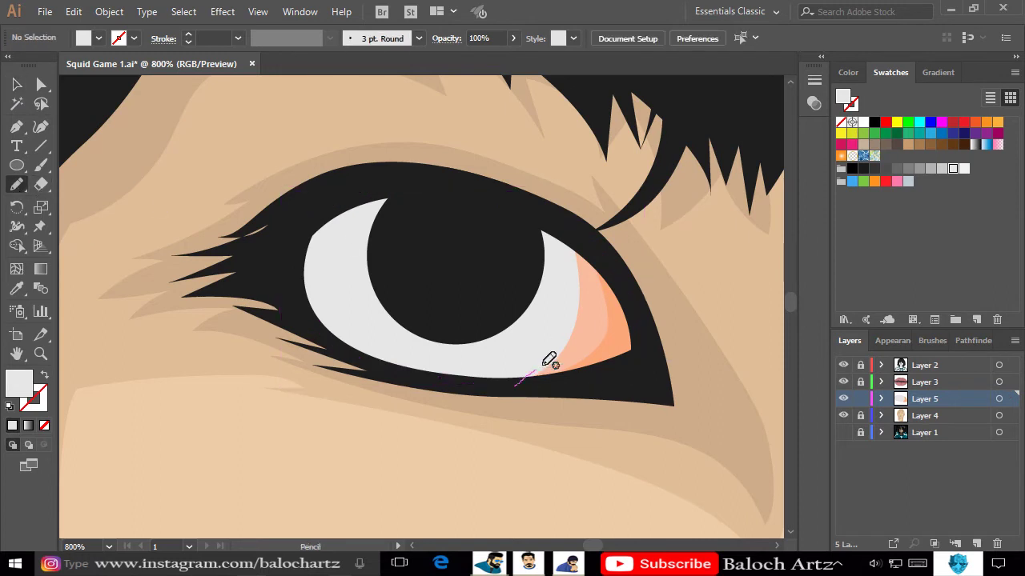
{"action": "left_click", "coordinate": [942, 169]}
{"action": "left_click", "coordinate": [953, 168]}
{"action": "left_click", "coordinate": [941, 169]}
Draw the right eye's inner-corner shape and fill it with the left eye's lighter peach.
{"action": "scroll", "coordinate": [476, 218], "scroll_direction": "down", "scroll_amount": 1}
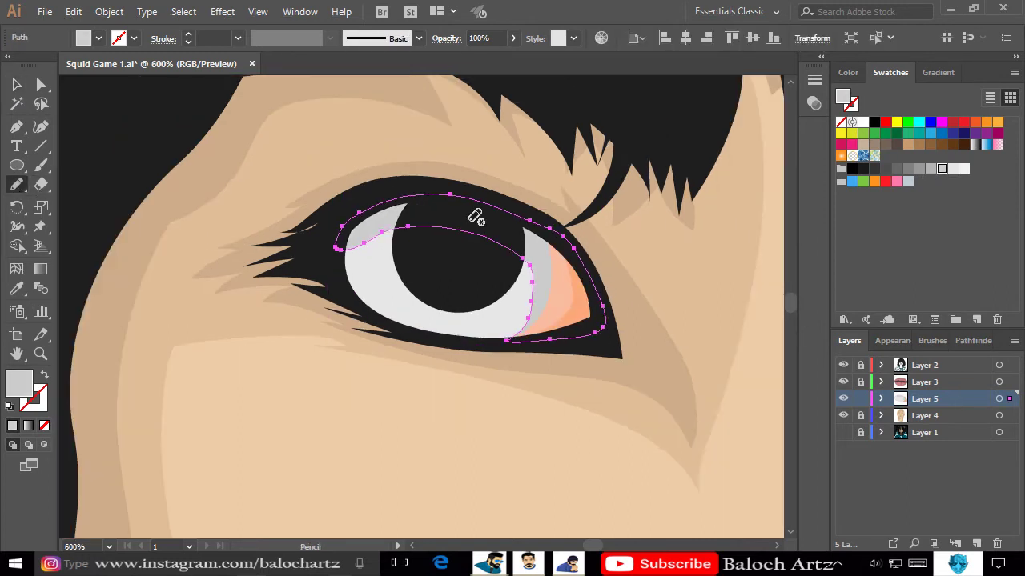
{"action": "scroll", "coordinate": [450, 326], "scroll_direction": "up", "scroll_amount": 2}
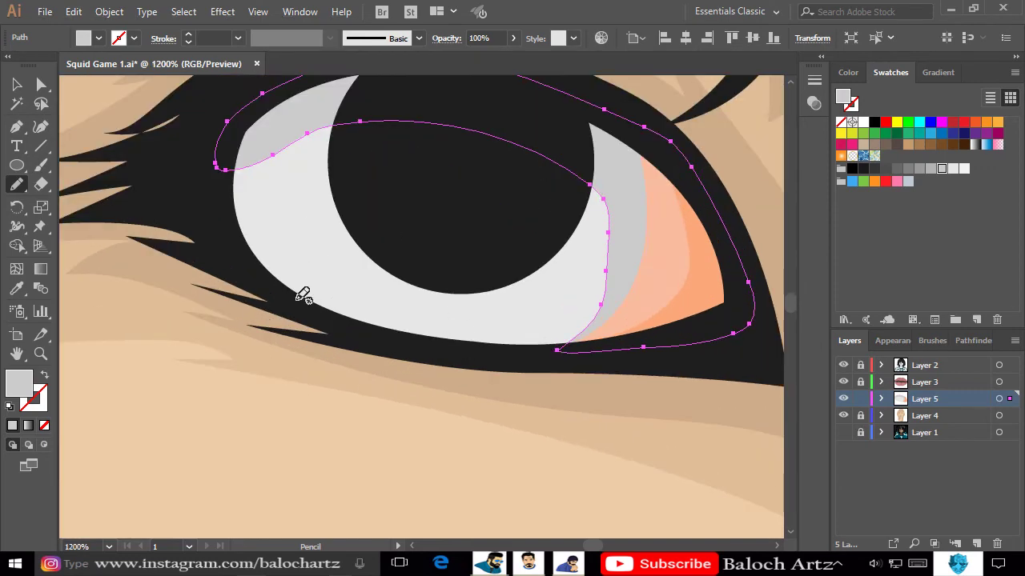
{"action": "scroll", "coordinate": [303, 296], "scroll_direction": "down", "scroll_amount": 2}
{"action": "scroll", "coordinate": [305, 293], "scroll_direction": "down", "scroll_amount": 2}
{"action": "scroll", "coordinate": [446, 328], "scroll_direction": "up", "scroll_amount": 3}
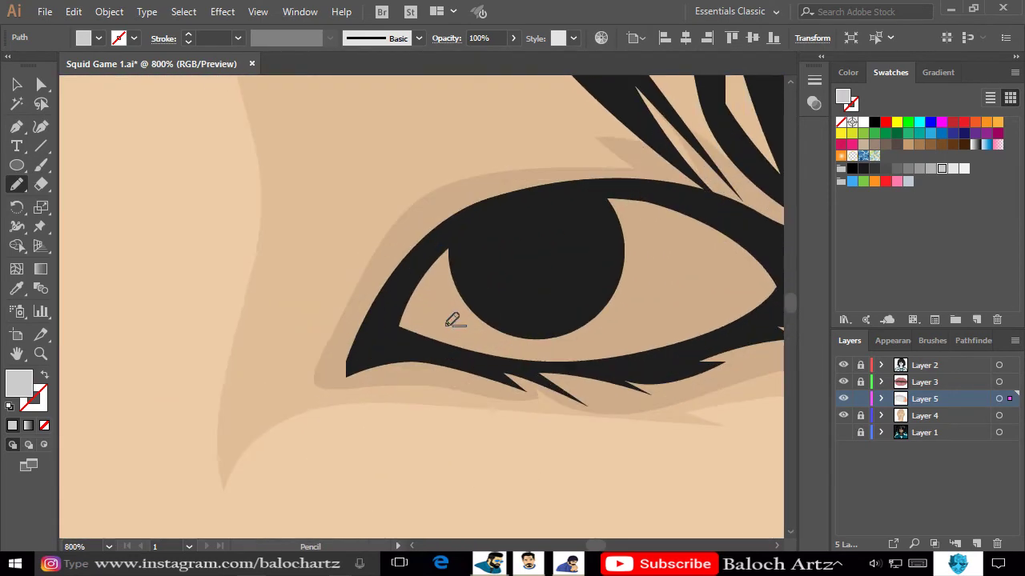
{"action": "scroll", "coordinate": [446, 329], "scroll_direction": "up", "scroll_amount": 1}
{"action": "left_click_drag", "start_coordinate": [457, 360], "coordinate": [397, 256]}
{"action": "left_click_drag", "start_coordinate": [454, 360], "coordinate": [452, 364]}
{"action": "scroll", "coordinate": [350, 288], "scroll_direction": "down", "scroll_amount": 1}
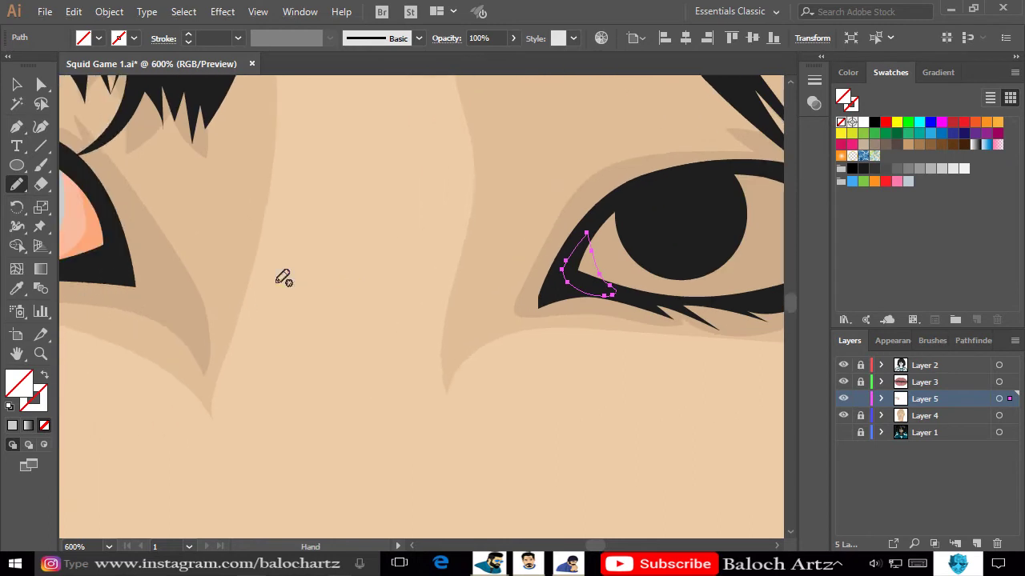
{"action": "key", "text": "i"}
{"action": "left_click", "coordinate": [115, 235]}
{"action": "key", "text": "n"}
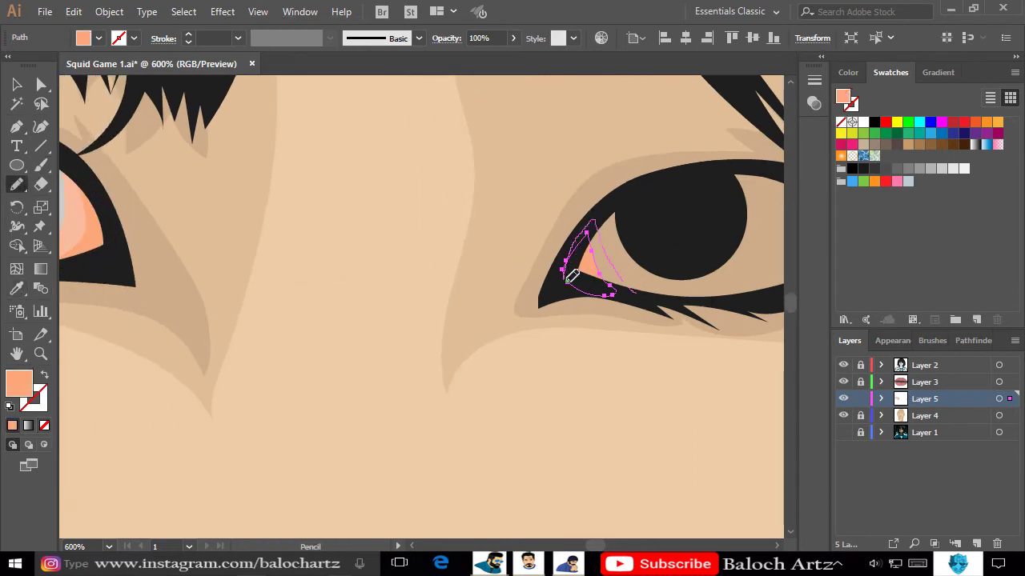
{"action": "key", "text": "i"}
{"action": "left_click", "coordinate": [96, 232]}
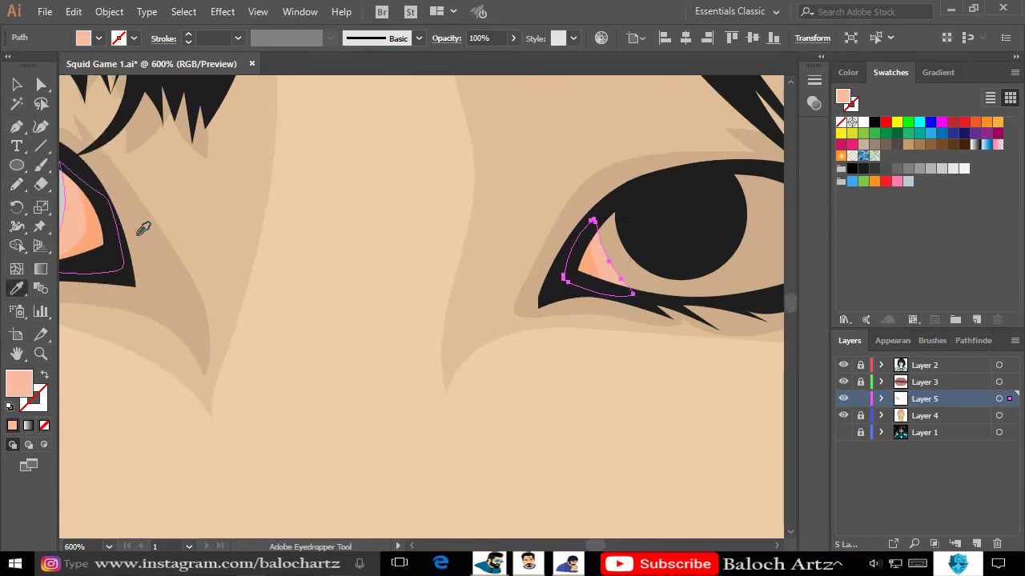
{"action": "left_click_drag", "start_coordinate": [568, 266], "coordinate": [458, 293]}
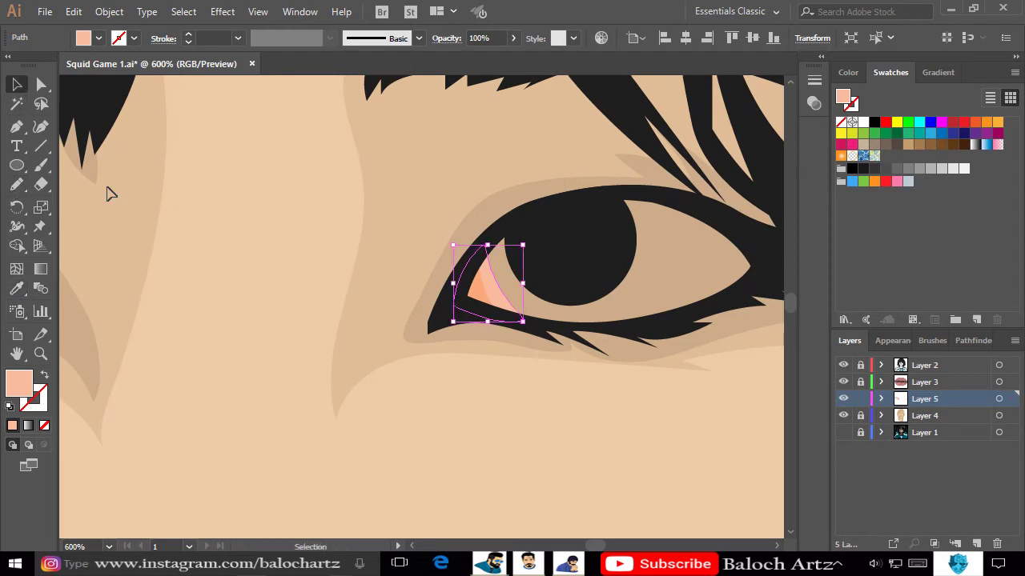
{"action": "left_click", "coordinate": [105, 192], "text": "ctrl"}
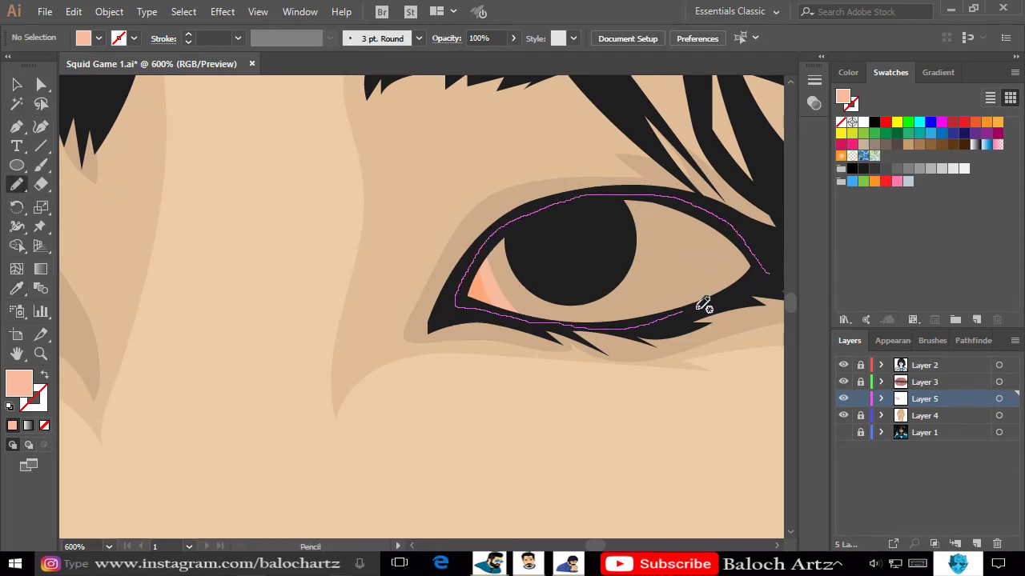
Draw the right eye white and give it the left eye white's colour.
{"action": "left_click_drag", "start_coordinate": [770, 269], "coordinate": [767, 272]}
{"action": "key", "text": "ctrl+minus"}
{"action": "key", "text": "ctrl+minus"}
{"action": "left_click", "coordinate": [16, 288]}
{"action": "left_click", "coordinate": [189, 276]}
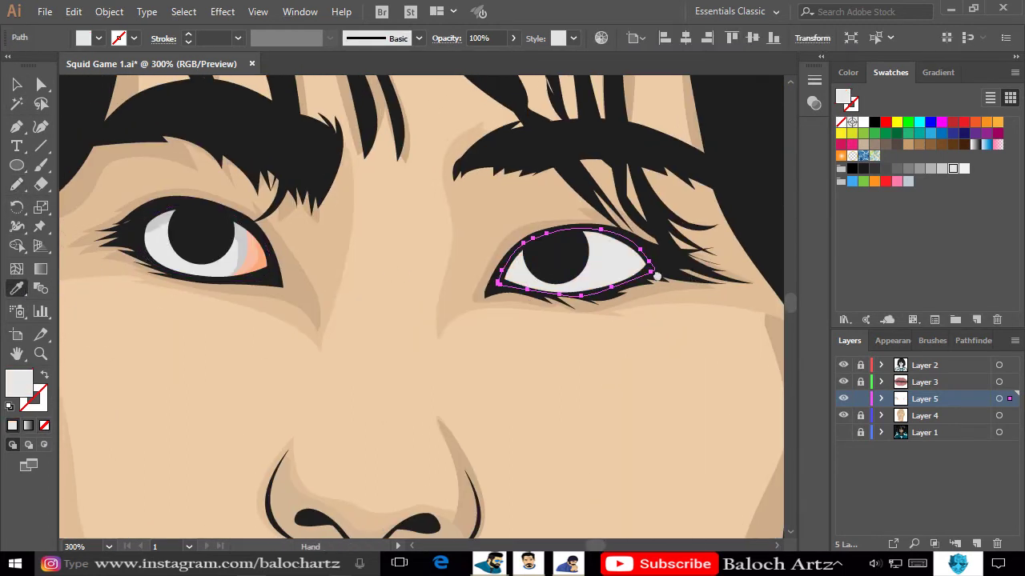
{"action": "key", "text": "n"}
{"action": "key", "text": "ctrl+plus"}
{"action": "key", "text": "ctrl+plus"}
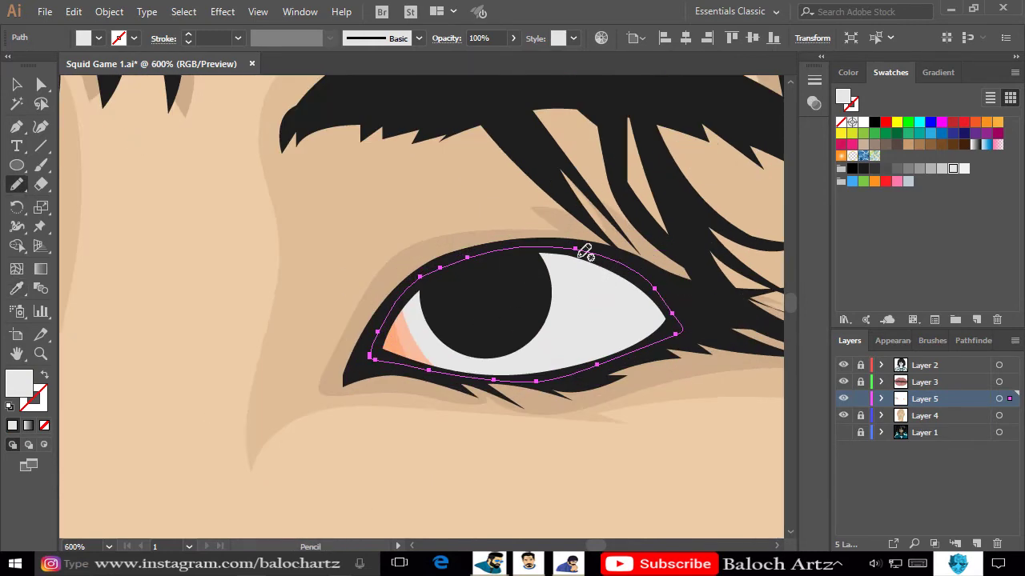
{"action": "left_click", "coordinate": [585, 253], "text": "ctrl"}
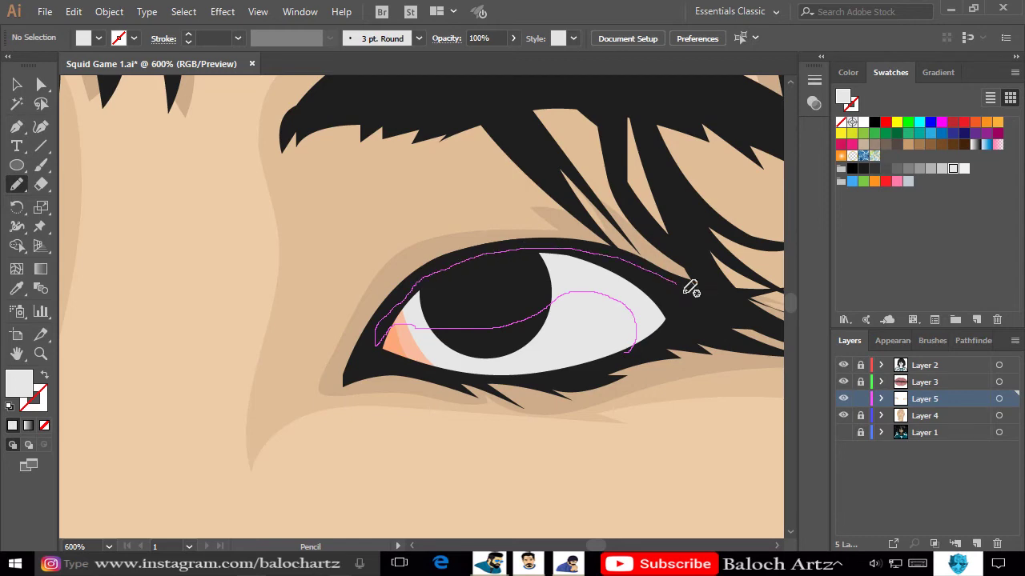
Add light-grey upper shading to the right eye white and deselect it.
{"action": "left_click_drag", "start_coordinate": [690, 288], "coordinate": [685, 291]}
{"action": "key", "text": "comma"}
{"action": "key", "text": "ctrl+minus"}
{"action": "key", "text": "ctrl+minus"}
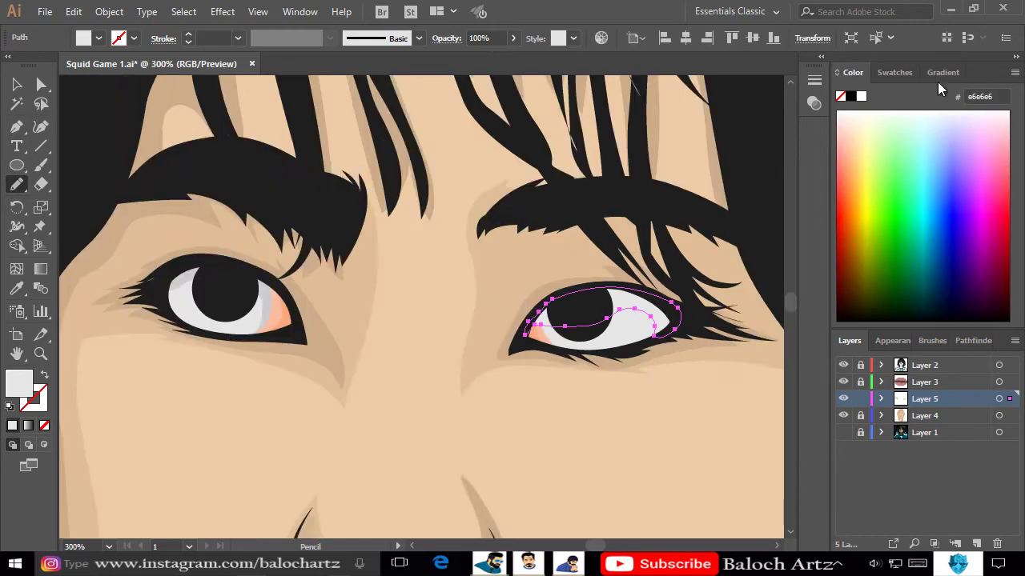
{"action": "left_click", "coordinate": [16, 84]}
{"action": "left_click", "coordinate": [583, 359]}
{"action": "scroll", "coordinate": [583, 359], "scroll_direction": "up", "scroll_amount": 1}
{"action": "left_click", "coordinate": [625, 312]}
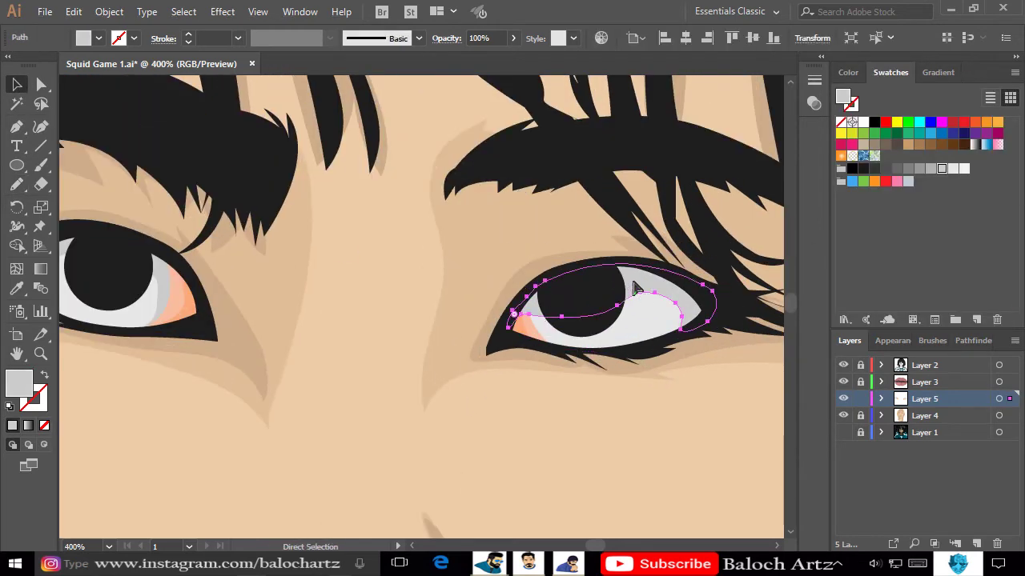
{"action": "left_click", "coordinate": [593, 428]}
{"action": "scroll", "coordinate": [593, 428], "scroll_direction": "down", "scroll_amount": 2}
{"action": "scroll", "coordinate": [543, 290], "scroll_direction": "down", "scroll_amount": 2}
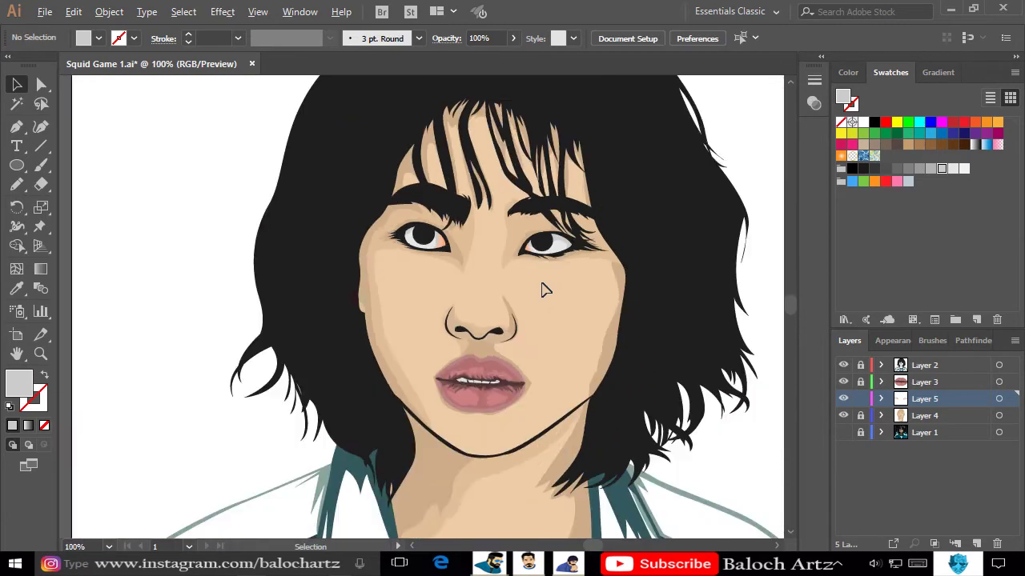
On a new layer, draw a circle fitted inside the iris as the pupil and fill it black.
{"action": "key", "text": "ctrl+l"}
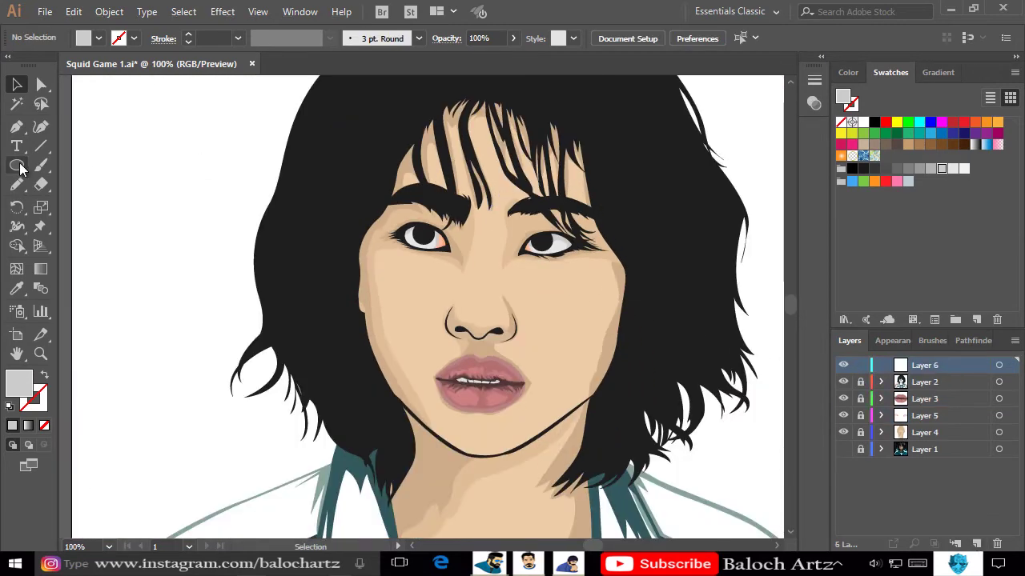
{"action": "scroll", "coordinate": [415, 230], "scroll_direction": "up", "scroll_amount": 7}
{"action": "left_click_drag", "start_coordinate": [483, 245], "coordinate": [254, 350]}
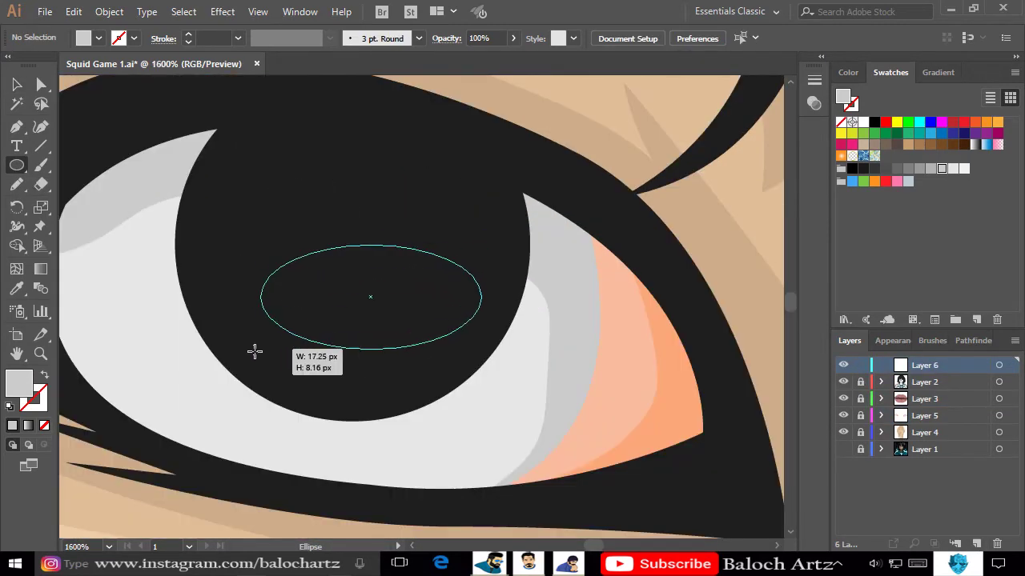
{"action": "key", "text": "v"}
{"action": "left_click_drag", "start_coordinate": [355, 334], "coordinate": [334, 248]}
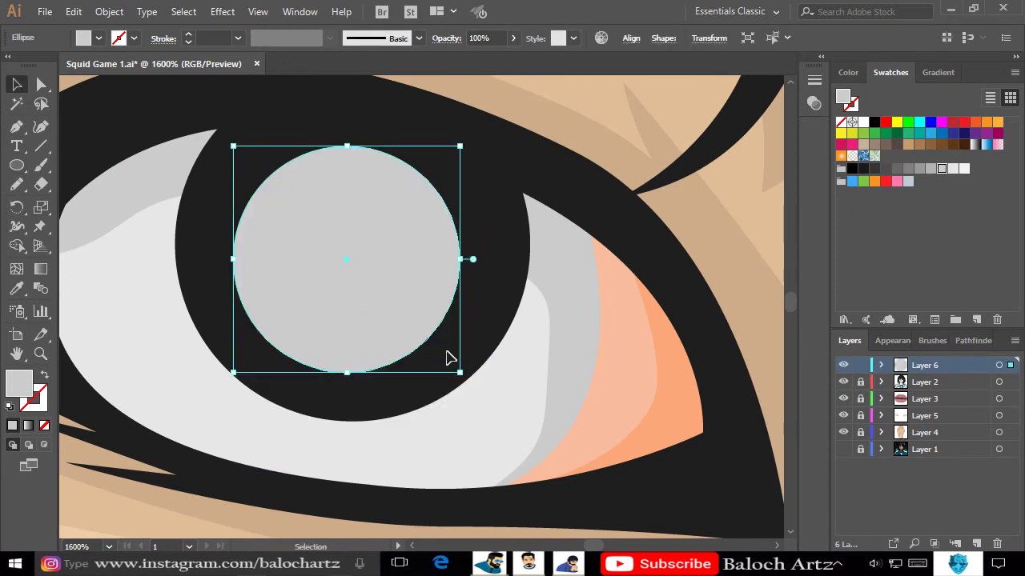
{"action": "left_click_drag", "start_coordinate": [446, 355], "coordinate": [446, 348]}
{"action": "left_click_drag", "start_coordinate": [394, 323], "coordinate": [389, 315]}
{"action": "left_click", "coordinate": [865, 169]}
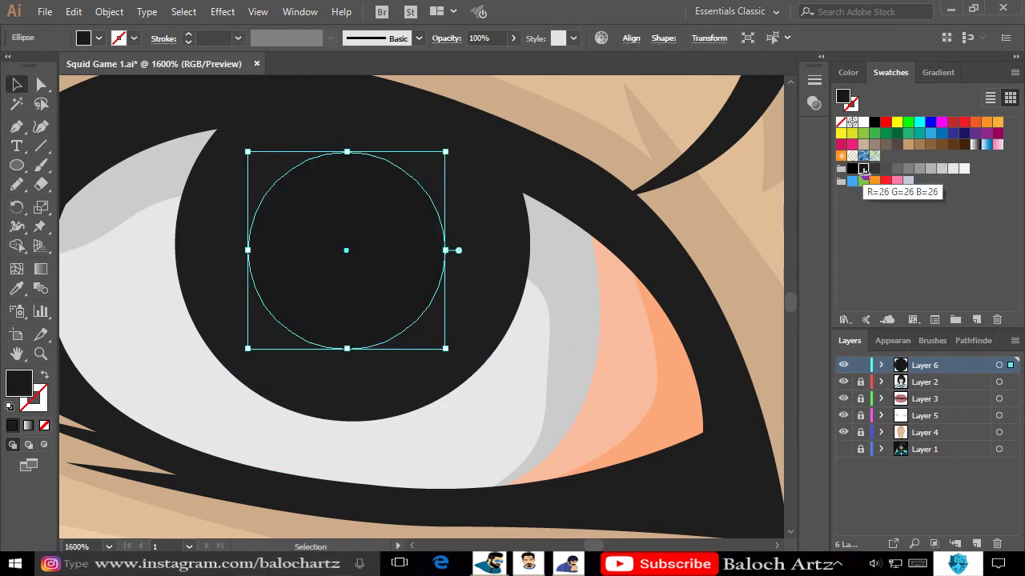
{"action": "left_click", "coordinate": [852, 169]}
Pen-draw a crescent curving around the pupil's lower edge.
{"action": "key", "text": "p"}
{"action": "left_click", "coordinate": [200, 233]}
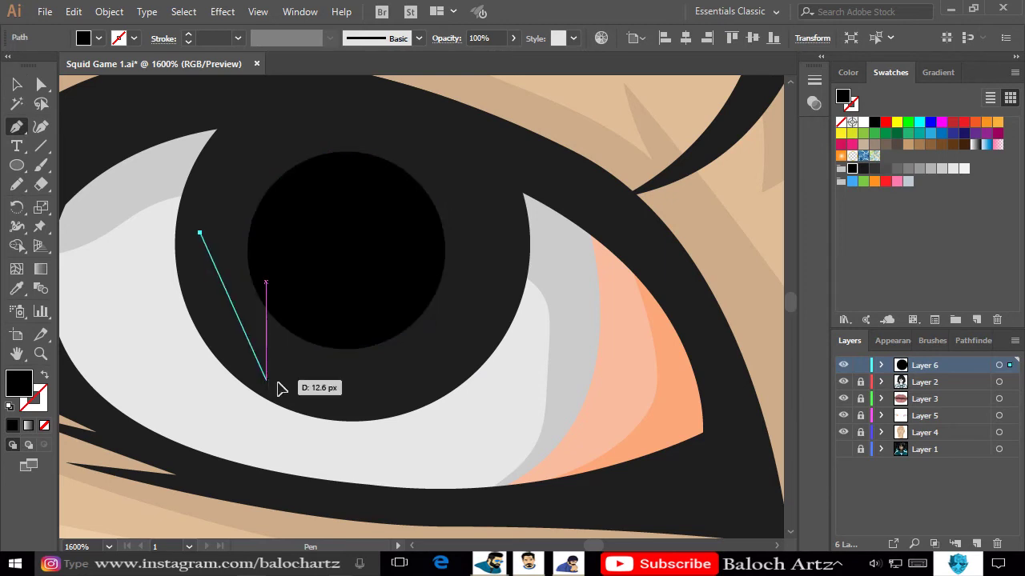
{"action": "left_click_drag", "start_coordinate": [276, 382], "coordinate": [373, 427]}
{"action": "left_click", "coordinate": [276, 381]}
{"action": "left_click_drag", "start_coordinate": [477, 349], "coordinate": [555, 260]}
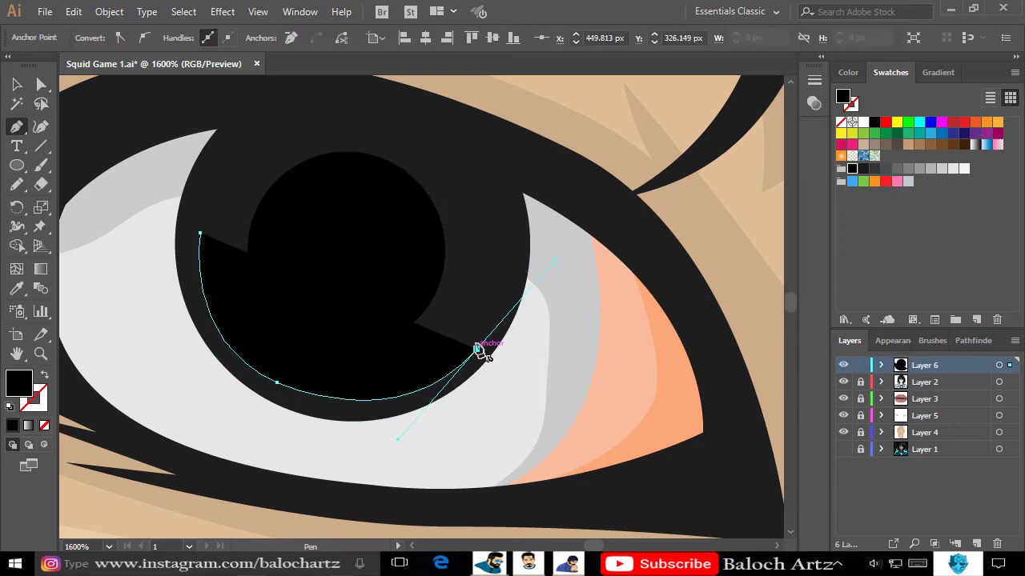
{"action": "left_click_drag", "start_coordinate": [436, 349], "coordinate": [425, 357]}
{"action": "left_click_drag", "start_coordinate": [317, 372], "coordinate": [274, 360]}
{"action": "mouse_move", "coordinate": [230, 272]}
{"action": "left_mouse_down"}
{"action": "mouse_move", "coordinate": [224, 237]}
{"action": "mouse_move", "coordinate": [205, 240]}
{"action": "left_mouse_up"}
{"action": "key", "text": "a"}
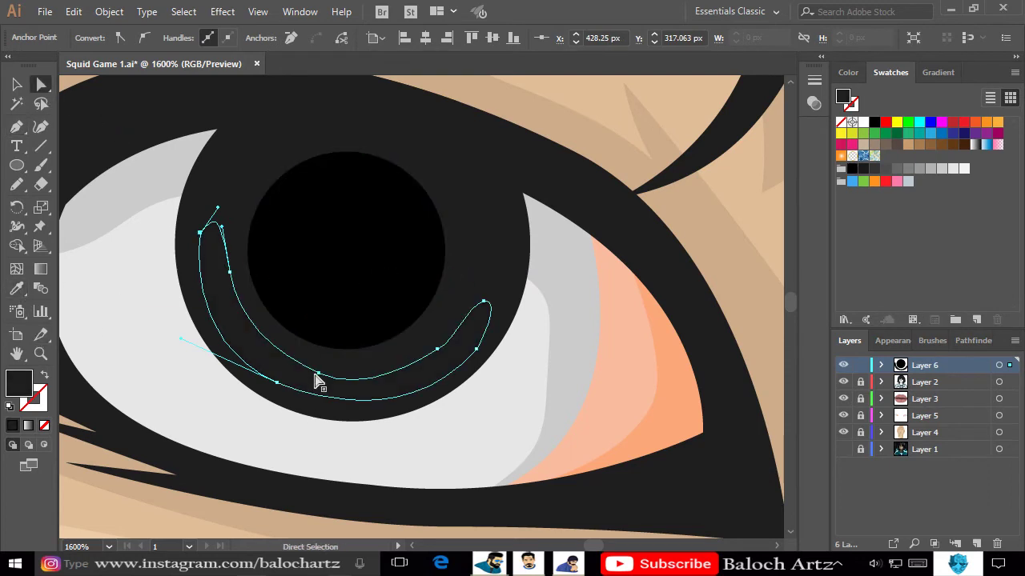
{"action": "left_click_drag", "start_coordinate": [318, 381], "coordinate": [306, 370]}
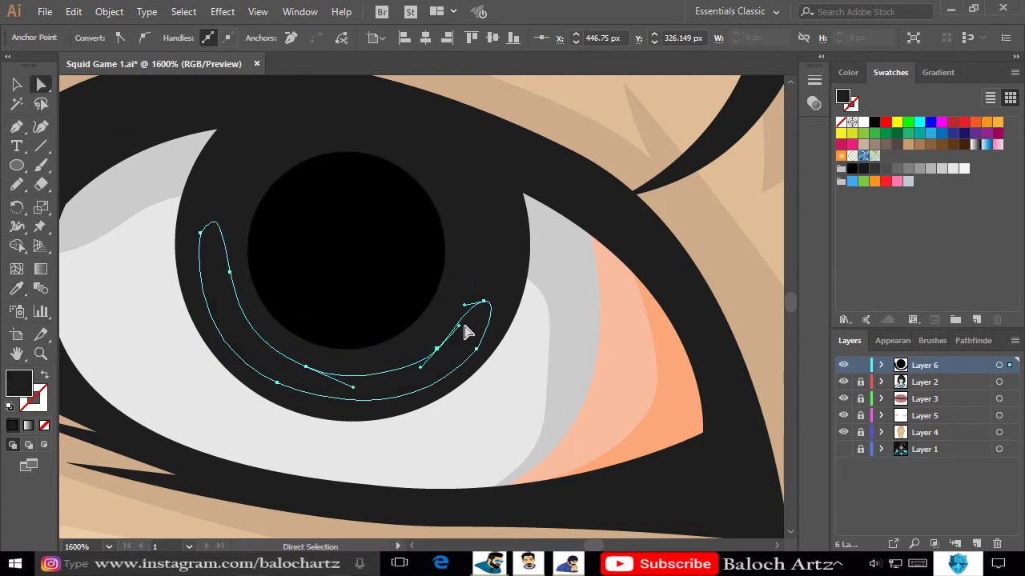
Fill the crescent dark olive #484930.
{"action": "double_click", "coordinate": [24, 382]}
{"action": "left_click_drag", "start_coordinate": [611, 369], "coordinate": [675, 393]}
{"action": "left_click", "coordinate": [799, 382]}
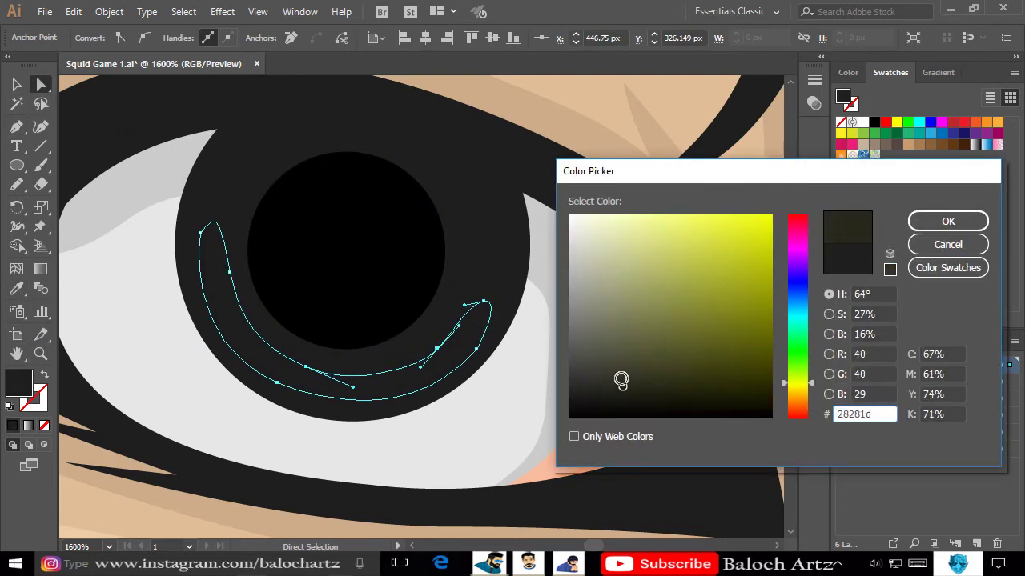
{"action": "left_click_drag", "start_coordinate": [620, 373], "coordinate": [639, 357]}
{"action": "key", "text": "Return"}
Draw a small white ellipse on the pupil's upper left and give it a gradient fill.
{"action": "key", "text": "v"}
{"action": "key", "text": "ctrl+shift+a"}
{"action": "scroll", "coordinate": [599, 339], "scroll_direction": "down", "scroll_amount": 4}
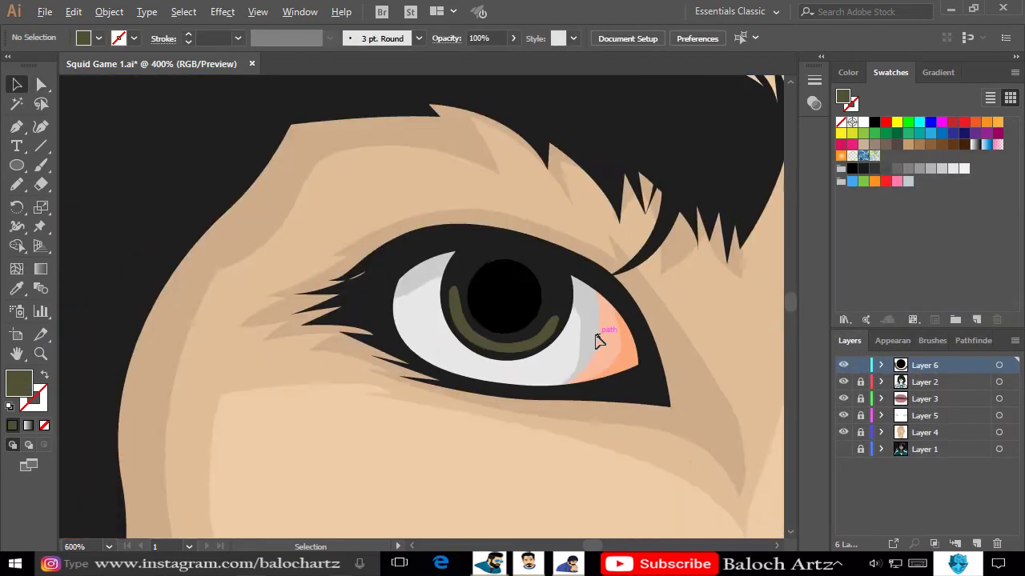
{"action": "scroll", "coordinate": [559, 330], "scroll_direction": "up", "scroll_amount": 3}
{"action": "left_click_drag", "start_coordinate": [423, 235], "coordinate": [371, 275]}
{"action": "left_click", "coordinate": [964, 169]}
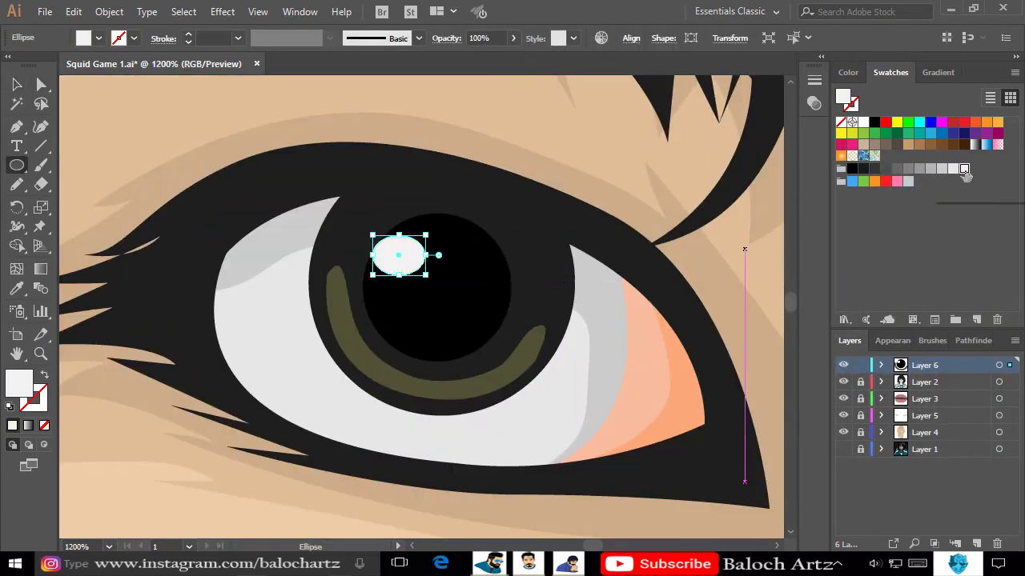
{"action": "left_click", "coordinate": [998, 145]}
{"action": "left_click", "coordinate": [940, 73]}
Set the gradient white to transparent with 70% start opacity, and the highlight to 44% opacity.
{"action": "double_click", "coordinate": [840, 271]}
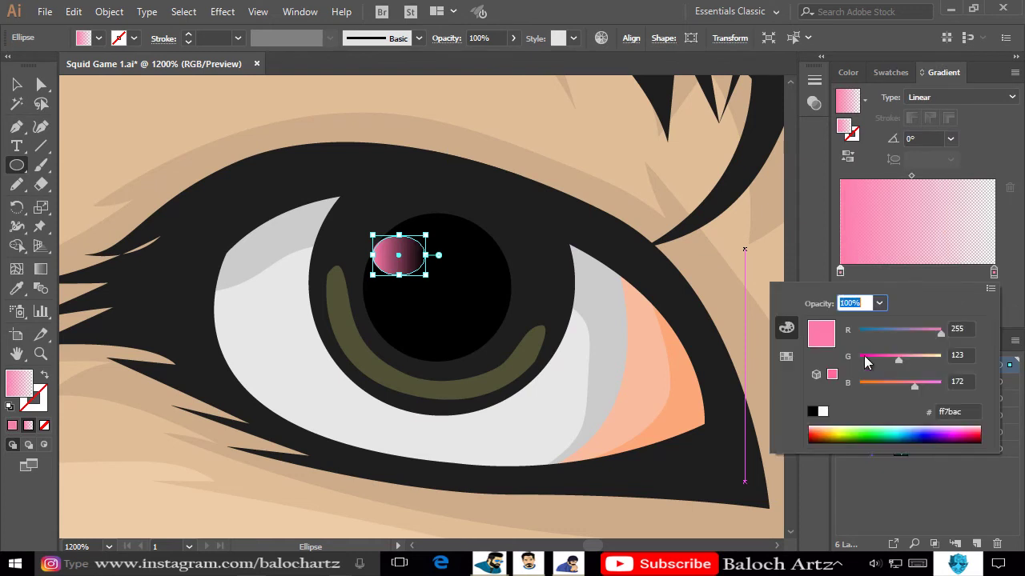
{"action": "left_click", "coordinate": [822, 411]}
{"action": "double_click", "coordinate": [993, 271]}
{"action": "type", "text": "0"}
{"action": "key", "text": "Return"}
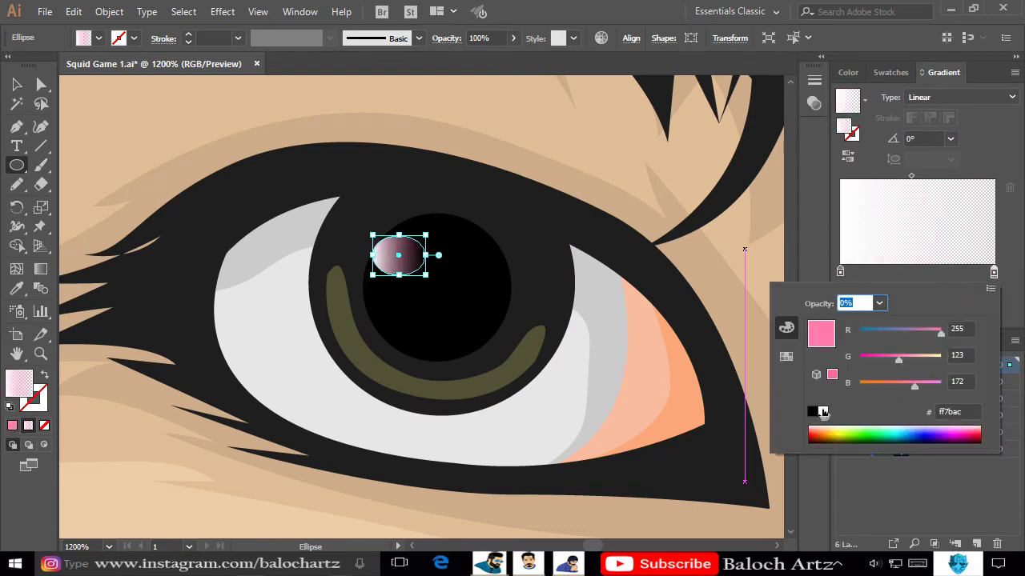
{"action": "left_click", "coordinate": [822, 411]}
{"action": "key", "text": "Escape"}
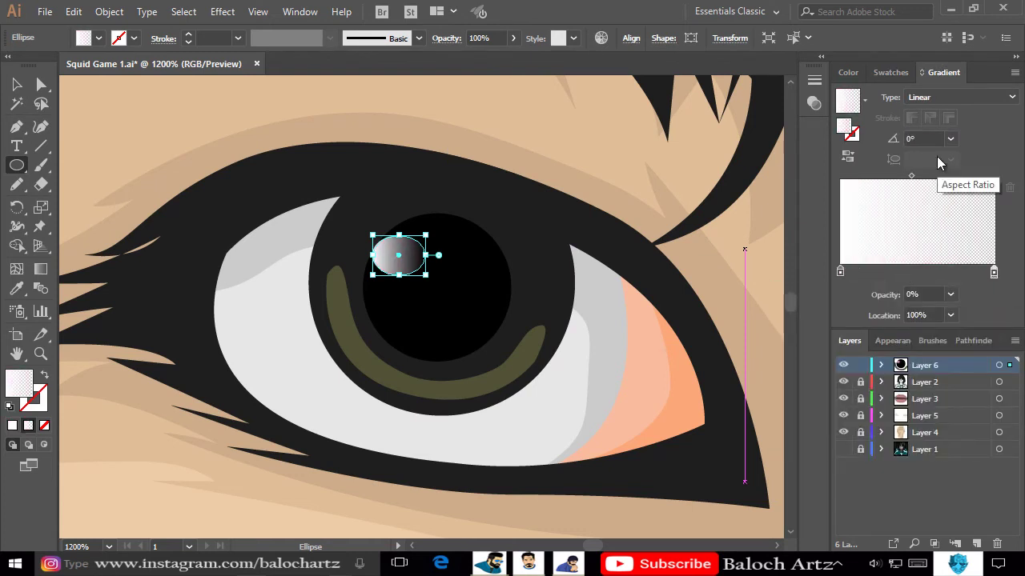
{"action": "left_click", "coordinate": [840, 272]}
{"action": "left_click", "coordinate": [950, 294]}
{"action": "left_click", "coordinate": [971, 434]}
{"action": "left_click_drag", "start_coordinate": [514, 38], "coordinate": [477, 62]}
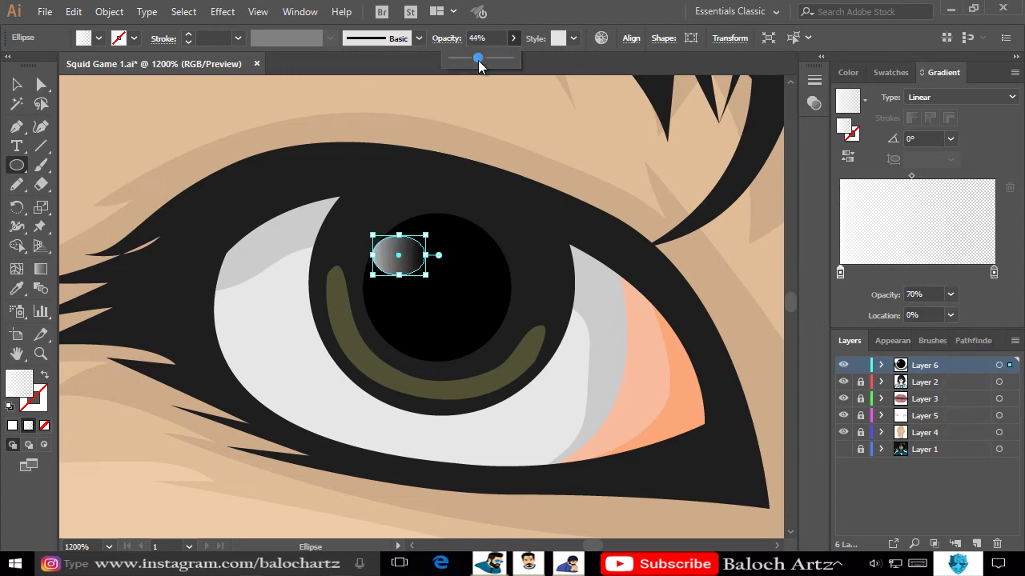
Copy the highlight's gradient onto the olive crescent and tint one stop green.
{"action": "key", "text": "v"}
{"action": "left_click", "coordinate": [383, 381]}
{"action": "key", "text": "i"}
{"action": "left_click", "coordinate": [398, 255]}
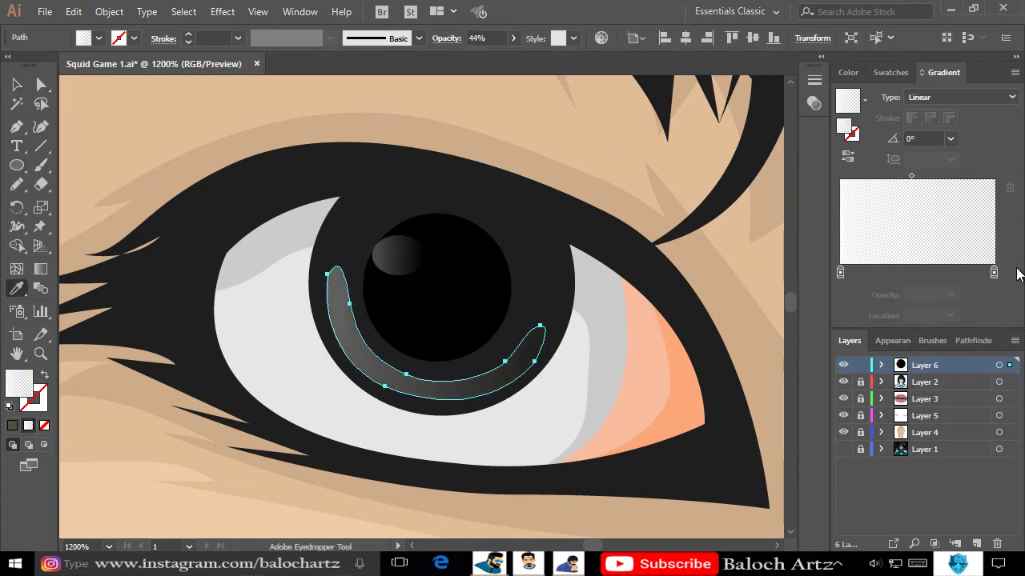
{"action": "double_click", "coordinate": [993, 272]}
{"action": "left_click", "coordinate": [871, 433]}
{"action": "left_click", "coordinate": [909, 358]}
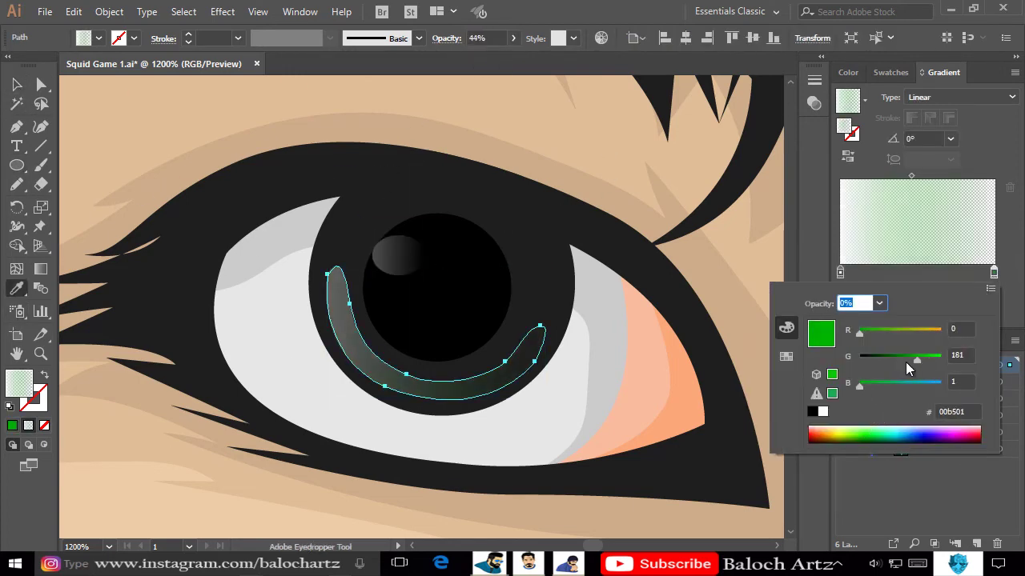
Add a middle stop to the highlight's gradient.
{"action": "key", "text": "v"}
{"action": "key", "text": "ctrl+shift+a"}
{"action": "left_click", "coordinate": [417, 256]}
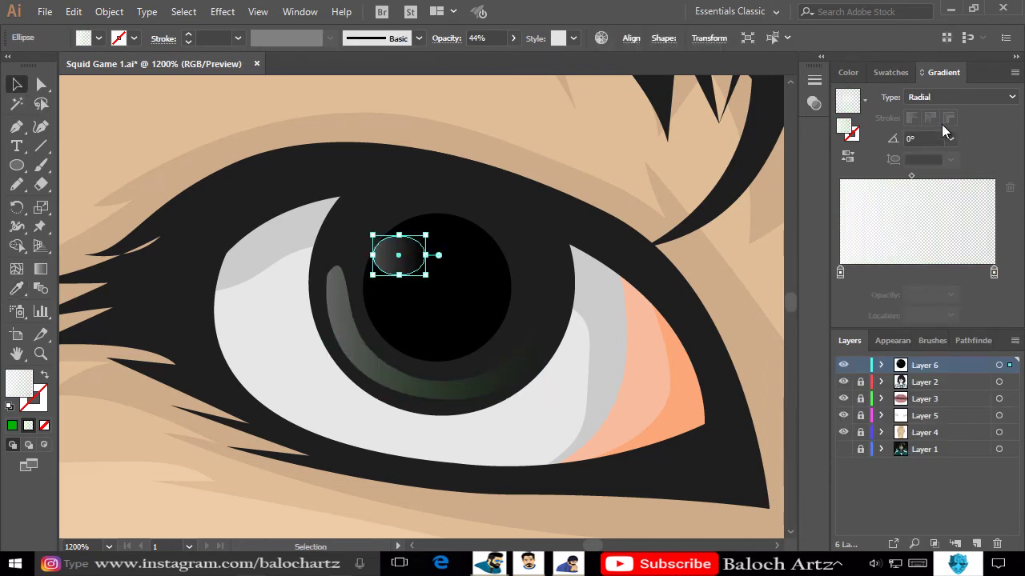
{"action": "left_click", "coordinate": [933, 272]}
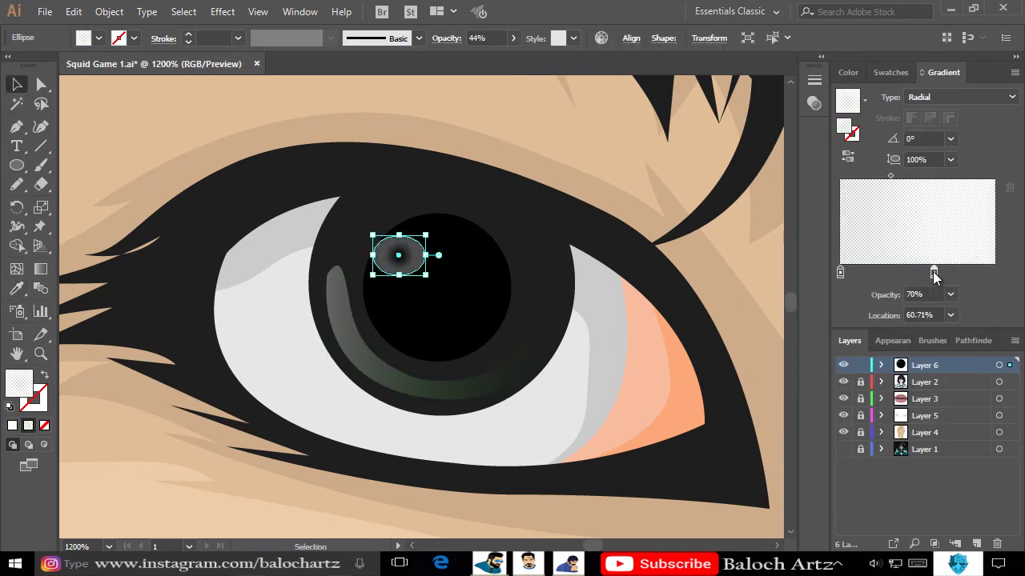
{"action": "key", "text": "ctrl+shift+a"}
Paste a copy of the pupil highlight in front, enlarge it, and set its gradient opacity to 40%.
{"action": "scroll", "coordinate": [606, 176], "scroll_direction": "down", "scroll_amount": 4, "text": "alt"}
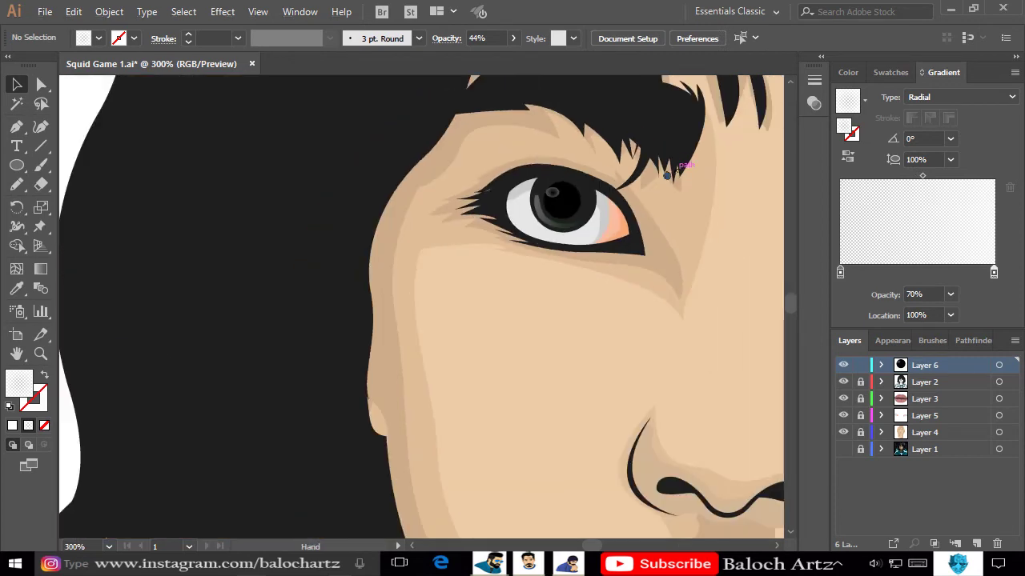
{"action": "scroll", "coordinate": [496, 200], "scroll_direction": "down", "scroll_amount": 2, "text": "alt"}
{"action": "scroll", "coordinate": [638, 223], "scroll_direction": "up", "scroll_amount": 6, "text": "alt"}
{"action": "left_click", "coordinate": [279, 334]}
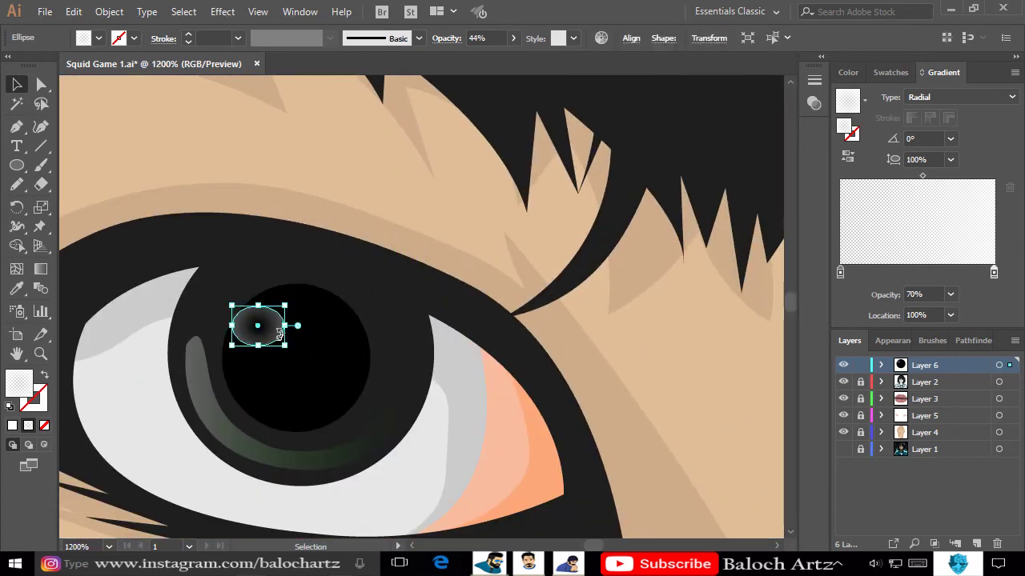
{"action": "left_click", "coordinate": [74, 11]}
{"action": "left_click", "coordinate": [112, 123]}
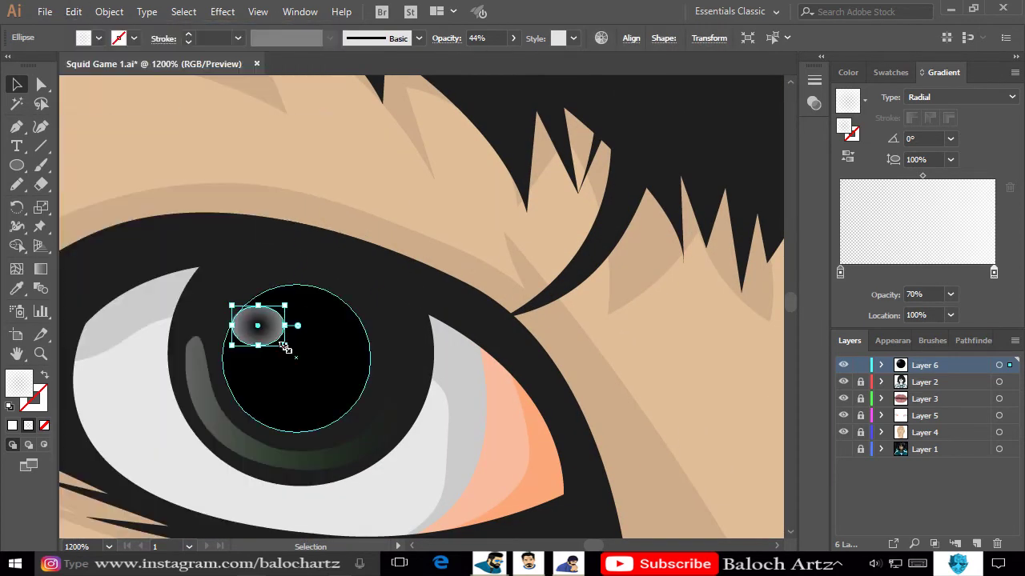
{"action": "left_click_drag", "start_coordinate": [284, 344], "coordinate": [296, 353]}
{"action": "left_click", "coordinate": [950, 295]}
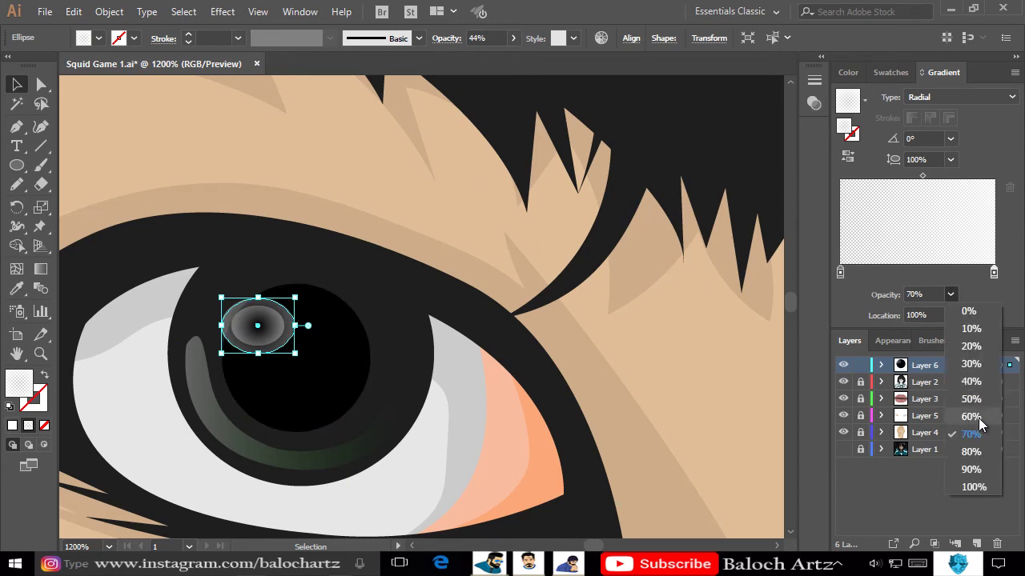
{"action": "left_click", "coordinate": [980, 369]}
Add a small grey copy of the highlight and shrink it onto the pupil.
{"action": "left_click", "coordinate": [890, 72]}
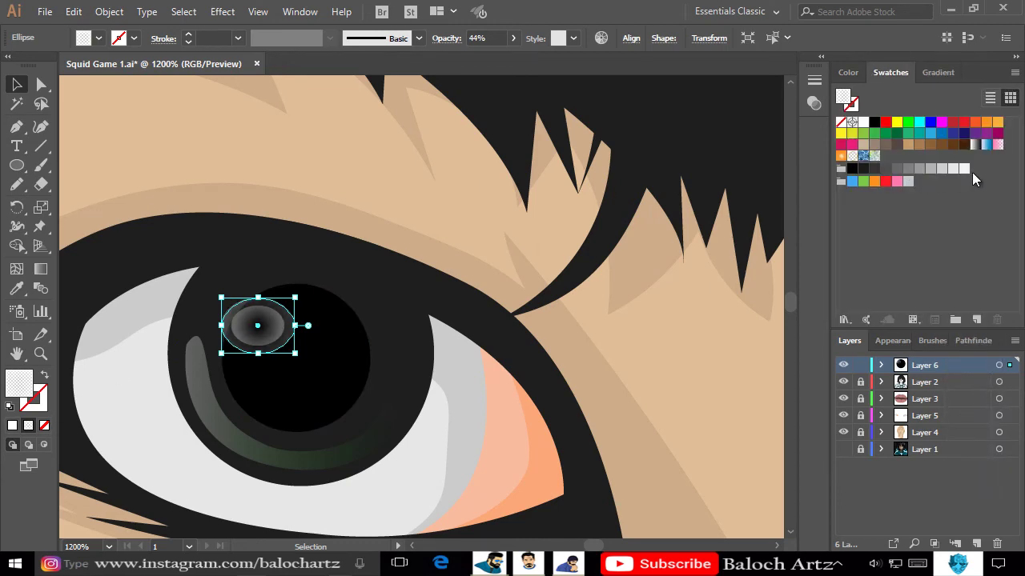
{"action": "left_click", "coordinate": [972, 172]}
{"action": "left_click", "coordinate": [382, 358]}
{"action": "scroll", "coordinate": [295, 365], "scroll_direction": "down", "scroll_amount": 2}
{"action": "scroll", "coordinate": [294, 364], "scroll_direction": "down", "scroll_amount": 3}
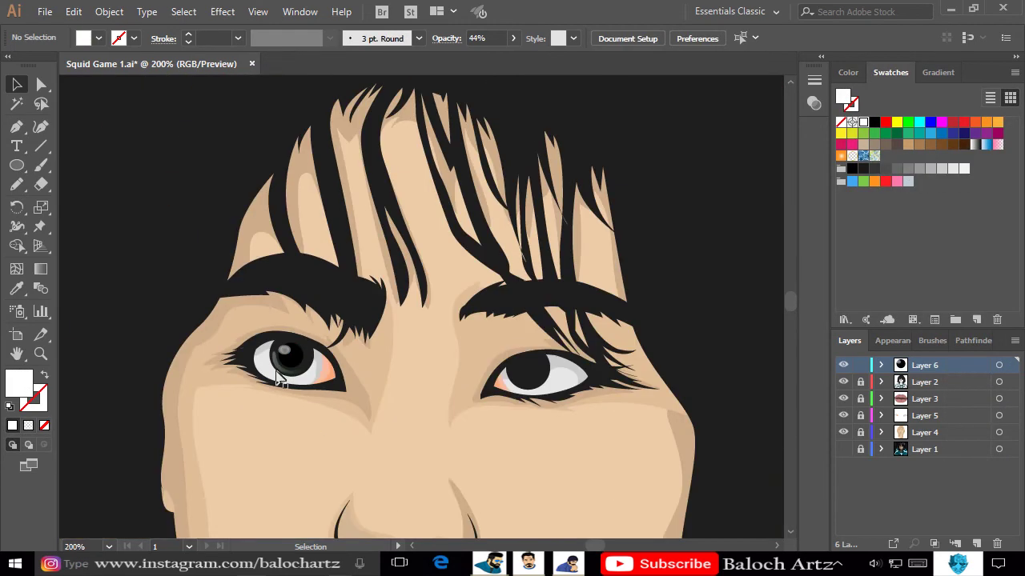
{"action": "scroll", "coordinate": [295, 364], "scroll_direction": "up", "scroll_amount": 5}
{"action": "left_click_drag", "start_coordinate": [332, 232], "coordinate": [444, 249]}
{"action": "left_click_drag", "start_coordinate": [489, 286], "coordinate": [332, 195]}
Select all parts of the finished pupil and trial-move it onto the right eye, then undo.
{"action": "scroll", "coordinate": [449, 256], "scroll_direction": "up", "scroll_amount": 2}
{"action": "scroll", "coordinate": [348, 259], "scroll_direction": "down", "scroll_amount": 5}
{"action": "scroll", "coordinate": [348, 259], "scroll_direction": "down", "scroll_amount": 3}
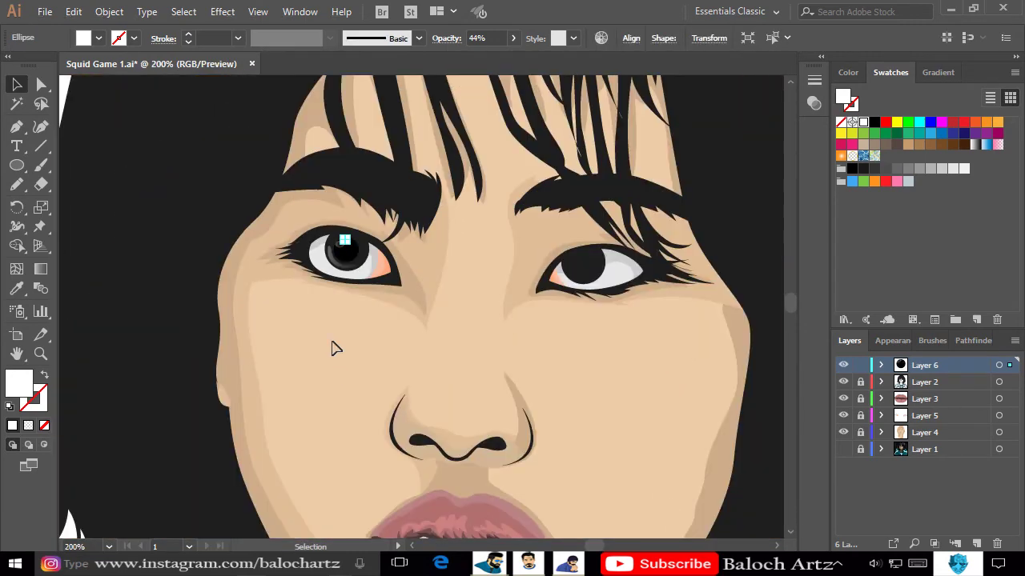
{"action": "left_click_drag", "start_coordinate": [293, 297], "coordinate": [396, 228]}
{"action": "scroll", "coordinate": [385, 272], "scroll_direction": "up", "scroll_amount": 2}
{"action": "scroll", "coordinate": [385, 272], "scroll_direction": "up", "scroll_amount": 2}
{"action": "scroll", "coordinate": [385, 272], "scroll_direction": "down", "scroll_amount": 2}
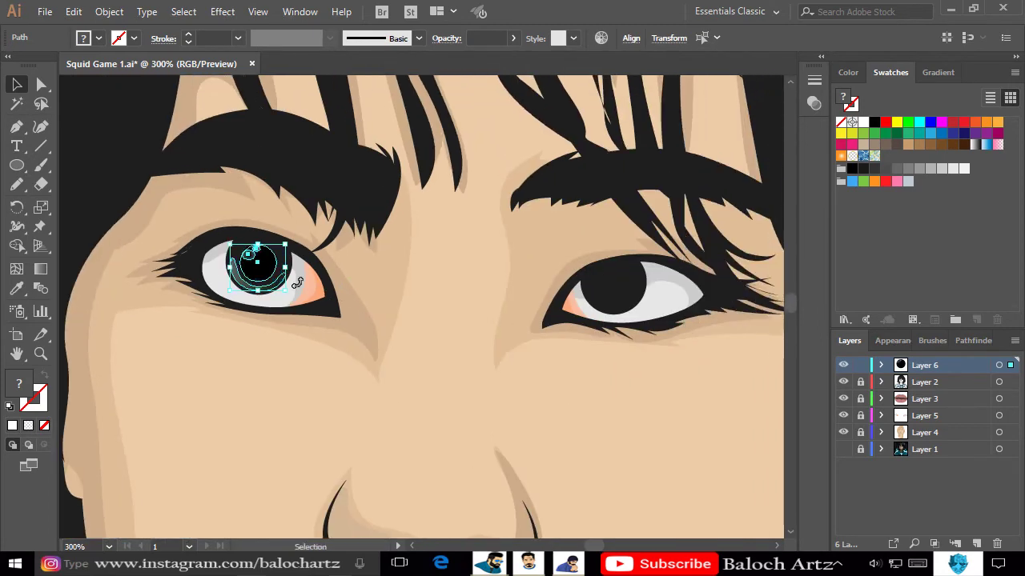
{"action": "left_click_drag", "start_coordinate": [272, 288], "coordinate": [610, 282]}
{"action": "right_click", "coordinate": [616, 280]}
{"action": "key", "text": "Escape"}
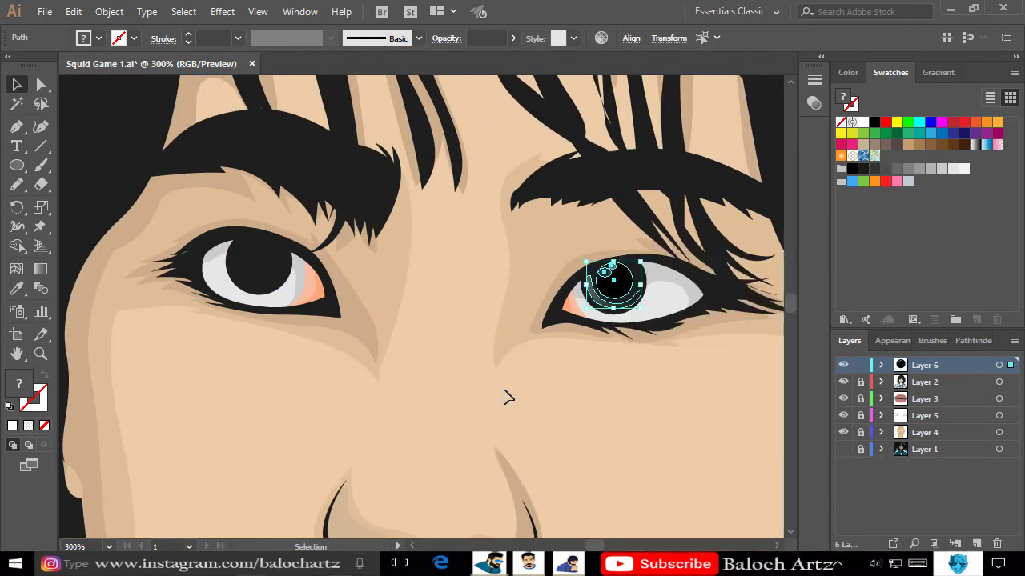
{"action": "key", "text": "ctrl+z"}
Place a copy of the pupil on the right eye and adjust its stacking order.
{"action": "mouse_move", "coordinate": [277, 291]}
{"action": "left_mouse_down"}
{"action": "mouse_move", "coordinate": [606, 286]}
{"action": "mouse_move", "coordinate": [614, 298]}
{"action": "left_mouse_up"}
{"action": "right_click", "coordinate": [617, 297]}
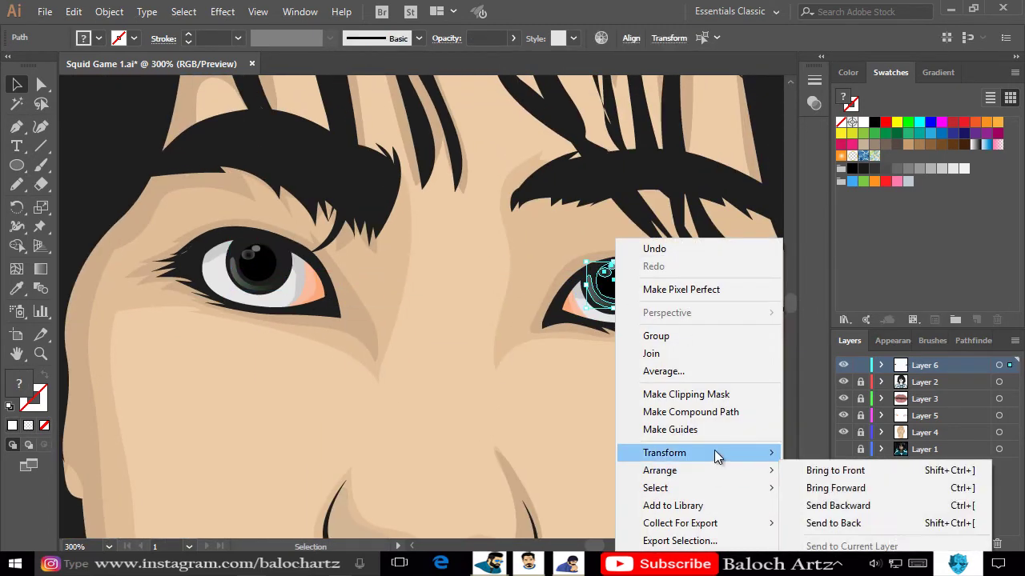
{"action": "left_click", "coordinate": [797, 368]}
{"action": "key", "text": "Return"}
{"action": "scroll", "coordinate": [655, 289], "scroll_direction": "up", "scroll_amount": 2}
{"action": "left_click", "coordinate": [677, 291]}
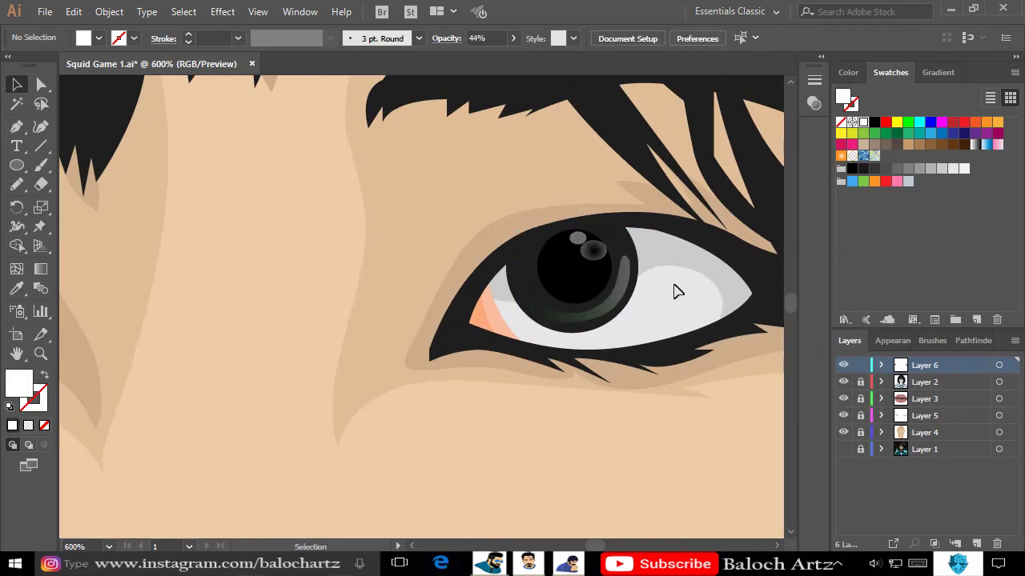
{"action": "scroll", "coordinate": [676, 290], "scroll_direction": "down", "scroll_amount": 3}
Pen a closed shadow shape along the left eye's upper lid and fill it black at 37% opacity.
{"action": "scroll", "coordinate": [445, 264], "scroll_direction": "up", "scroll_amount": 5}
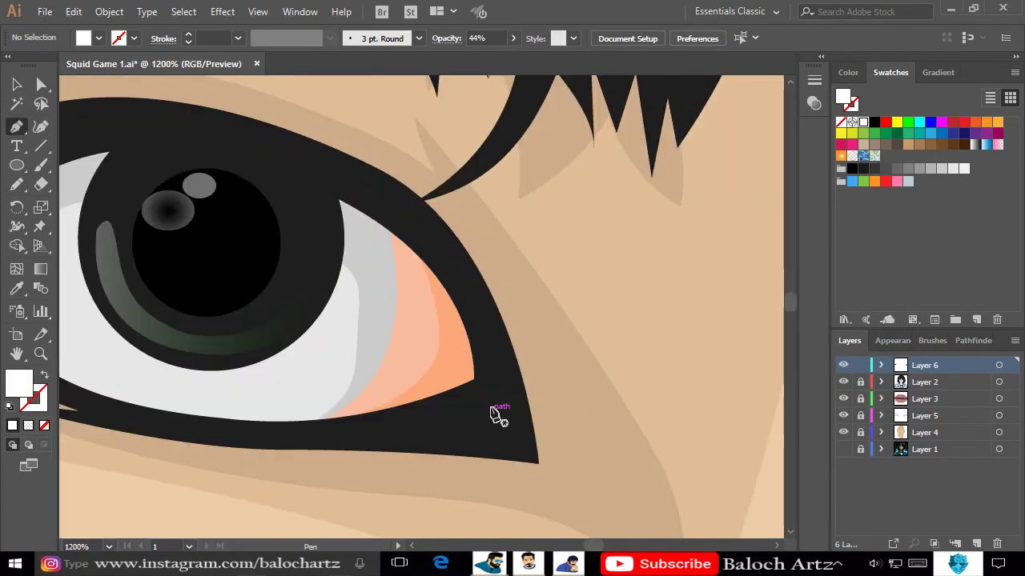
{"action": "mouse_move", "coordinate": [424, 258]}
{"action": "left_mouse_down"}
{"action": "mouse_move", "coordinate": [259, 257]}
{"action": "mouse_move", "coordinate": [245, 233]}
{"action": "left_mouse_up"}
{"action": "scroll", "coordinate": [529, 300], "scroll_direction": "down", "scroll_amount": 1}
{"action": "left_click", "coordinate": [122, 320]}
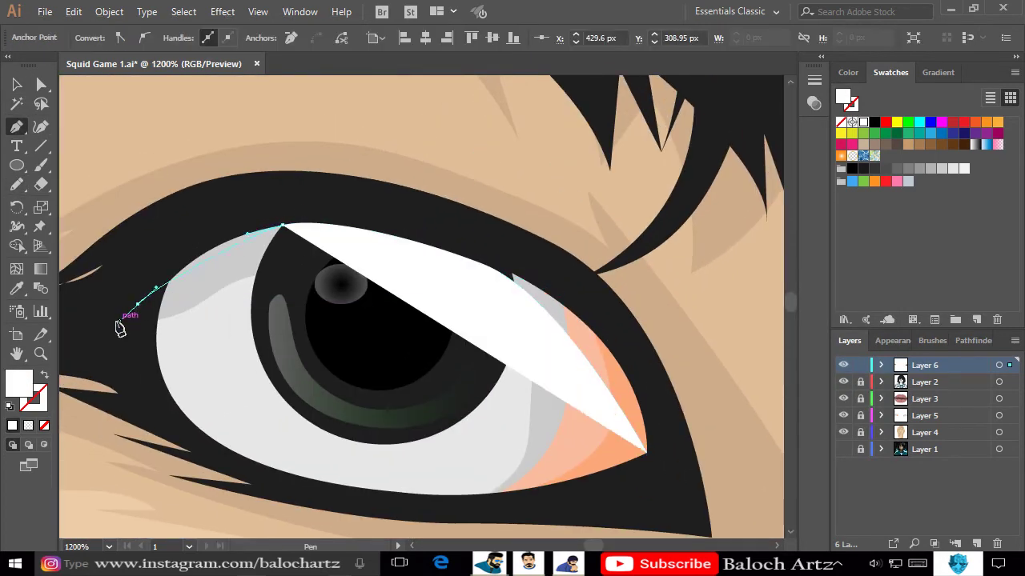
{"action": "left_click_drag", "start_coordinate": [125, 324], "coordinate": [270, 315]}
{"action": "left_click_drag", "start_coordinate": [414, 233], "coordinate": [487, 212]}
{"action": "left_click_drag", "start_coordinate": [559, 223], "coordinate": [459, 194]}
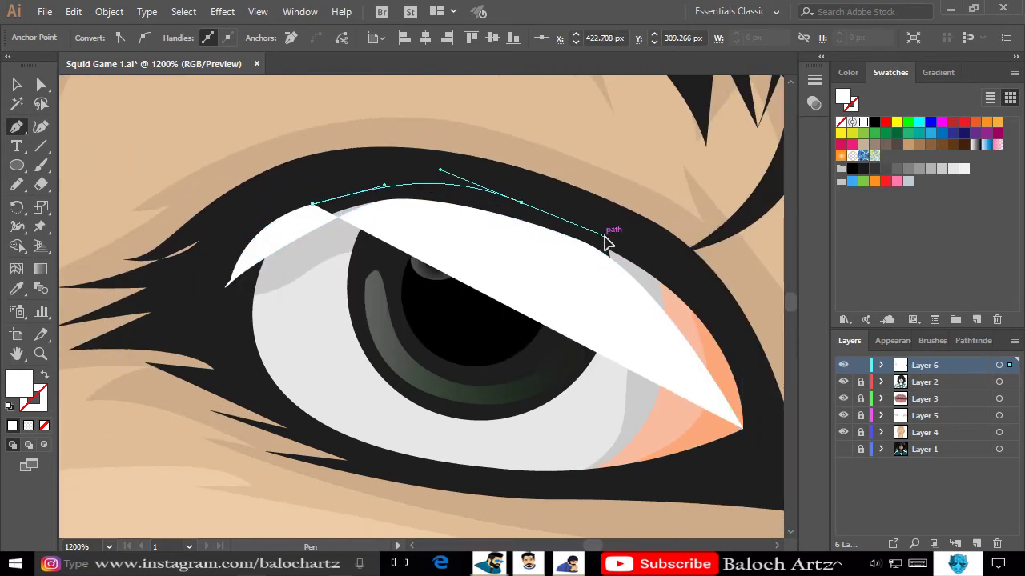
{"action": "left_click_drag", "start_coordinate": [578, 238], "coordinate": [657, 270]}
{"action": "left_click_drag", "start_coordinate": [745, 428], "coordinate": [766, 404]}
{"action": "left_click", "coordinate": [228, 284]}
{"action": "key", "text": "i"}
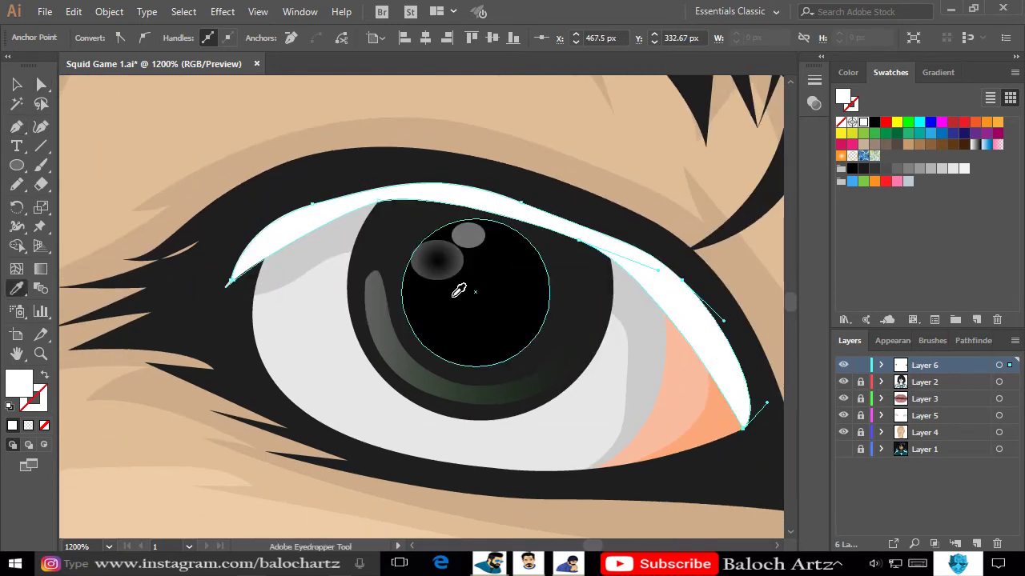
Reshape the lid shadow's anchor points and curves with Direct Selection to fit the eyelid.
{"action": "left_click", "coordinate": [457, 291]}
{"action": "key", "text": "v"}
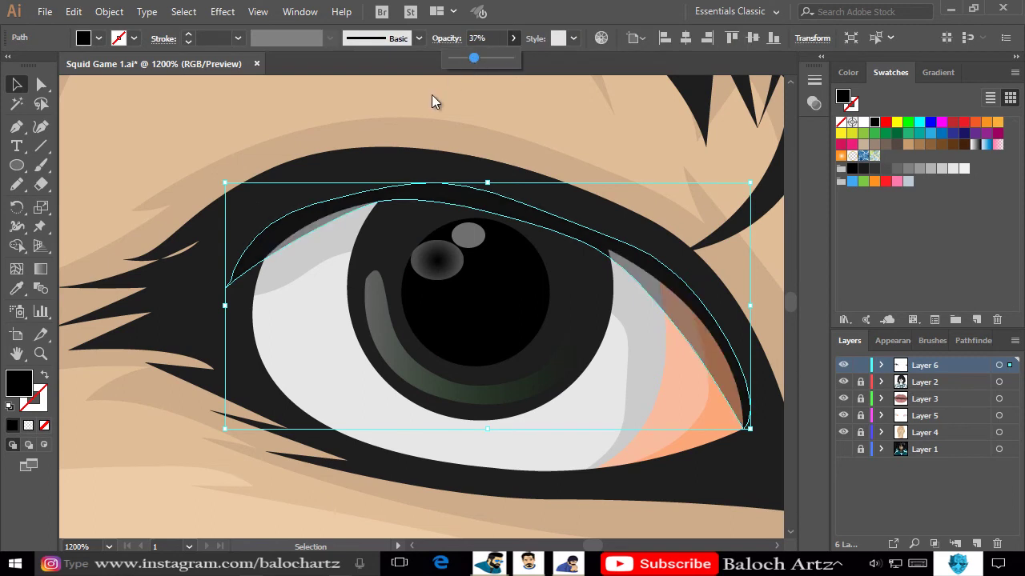
{"action": "key", "text": "a"}
{"action": "left_click", "coordinate": [521, 197]}
{"action": "left_click_drag", "start_coordinate": [644, 244], "coordinate": [526, 206]}
{"action": "left_click", "coordinate": [313, 205]}
{"action": "left_click_drag", "start_coordinate": [373, 180], "coordinate": [390, 167]}
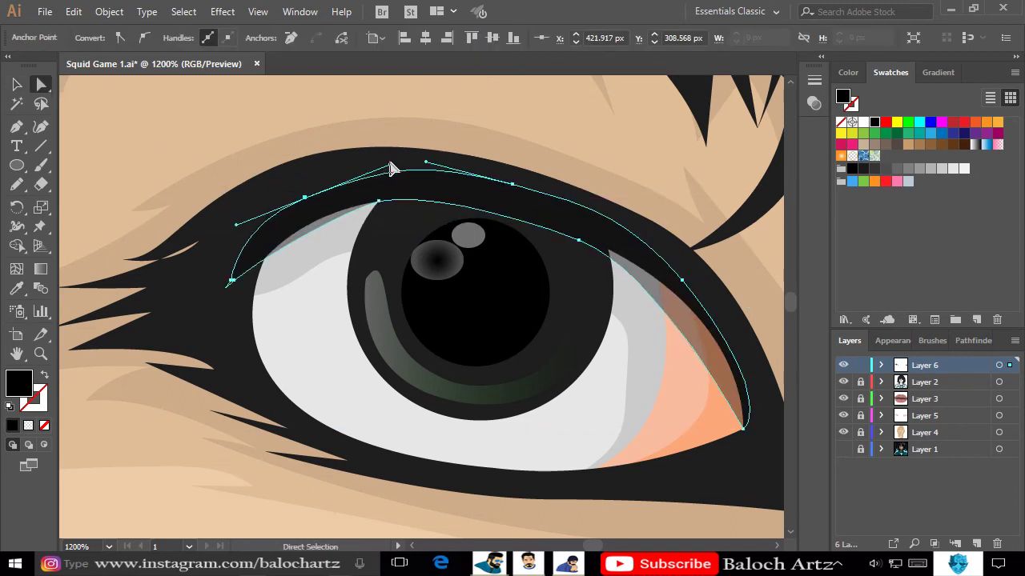
{"action": "left_click_drag", "start_coordinate": [389, 211], "coordinate": [390, 217]}
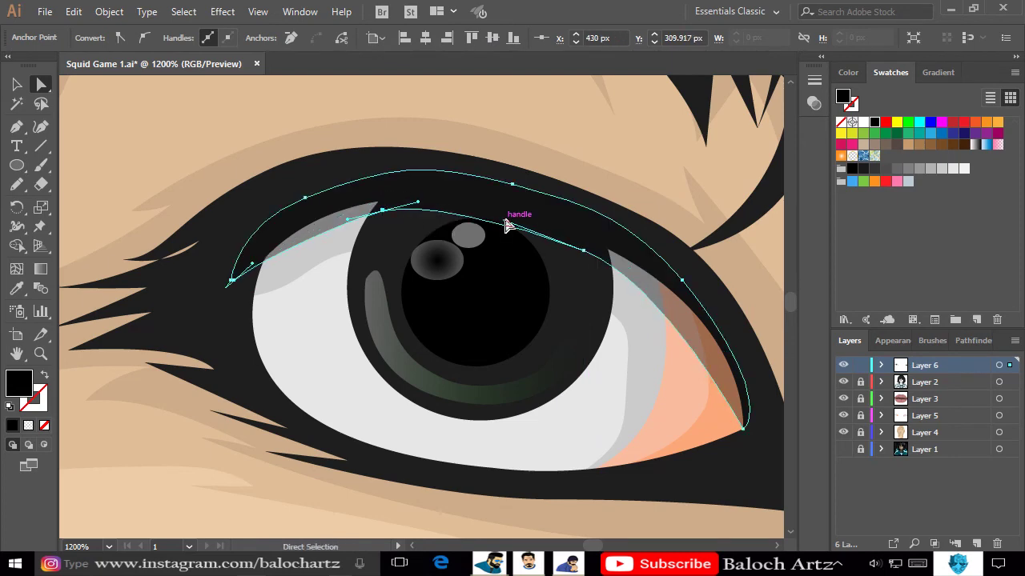
{"action": "mouse_move", "coordinate": [746, 426]}
{"action": "left_mouse_down"}
{"action": "mouse_move", "coordinate": [679, 295]}
{"action": "mouse_move", "coordinate": [596, 249]}
{"action": "left_mouse_up"}
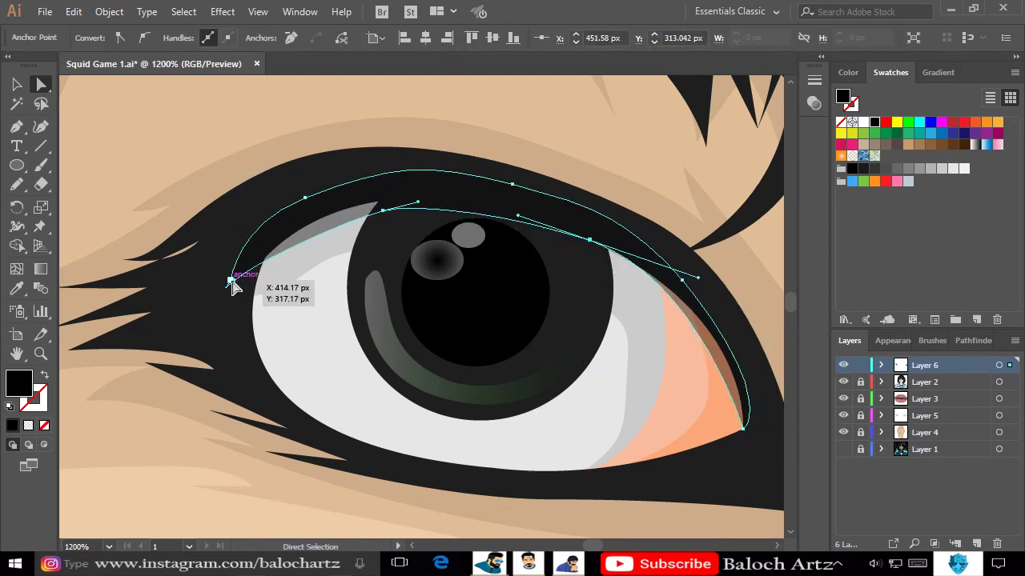
{"action": "left_click", "coordinate": [238, 309]}
{"action": "mouse_move", "coordinate": [231, 285]}
{"action": "left_mouse_down"}
{"action": "mouse_move", "coordinate": [238, 295]}
{"action": "mouse_move", "coordinate": [288, 254]}
{"action": "left_mouse_up"}
{"action": "scroll", "coordinate": [288, 308], "scroll_direction": "down", "scroll_amount": 3, "text": "alt"}
{"action": "left_click", "coordinate": [615, 324]}
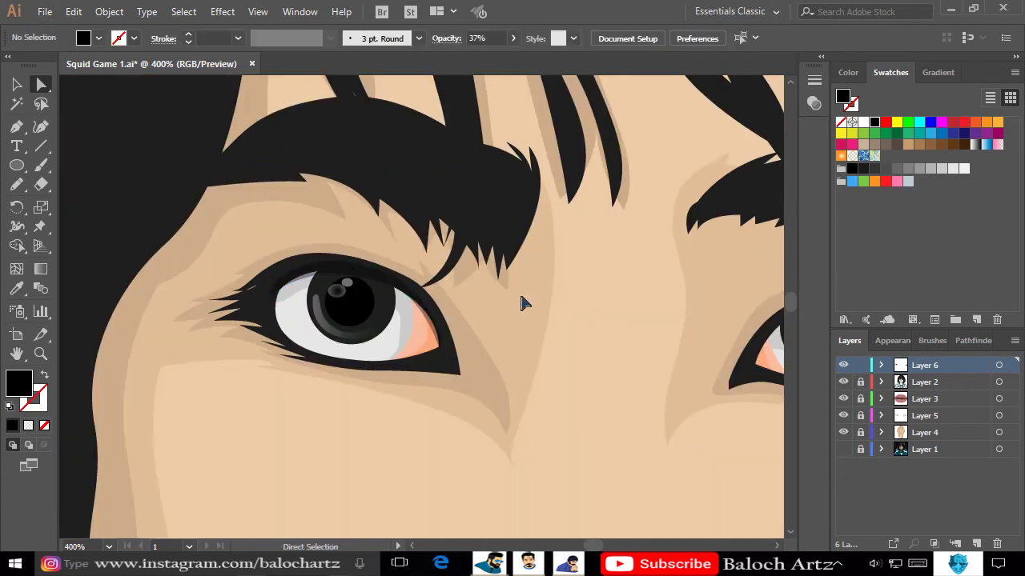
Sketch light grey shading along the lower white of the left eye with the Pencil.
{"action": "scroll", "coordinate": [290, 329], "scroll_direction": "up", "scroll_amount": 3, "text": "alt"}
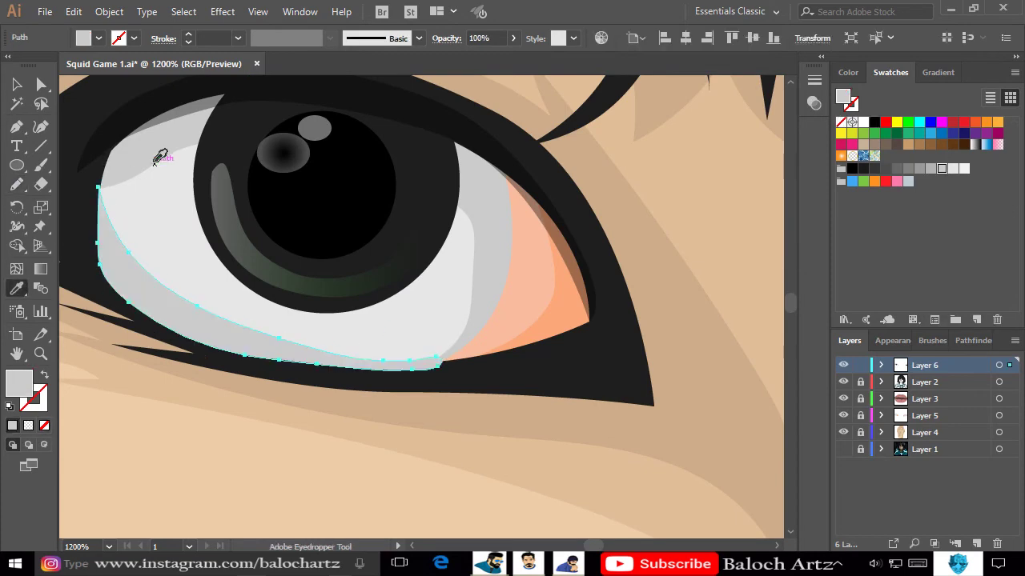
{"action": "left_click_drag", "start_coordinate": [122, 248], "coordinate": [149, 107]}
{"action": "key", "text": "v"}
{"action": "left_click", "coordinate": [355, 418]}
{"action": "scroll", "coordinate": [360, 412], "scroll_direction": "down", "scroll_amount": 2}
Pen a closed shadow shape along the right eye's upper lid from inner to outer corner.
{"action": "scroll", "coordinate": [360, 412], "scroll_direction": "down", "scroll_amount": 2}
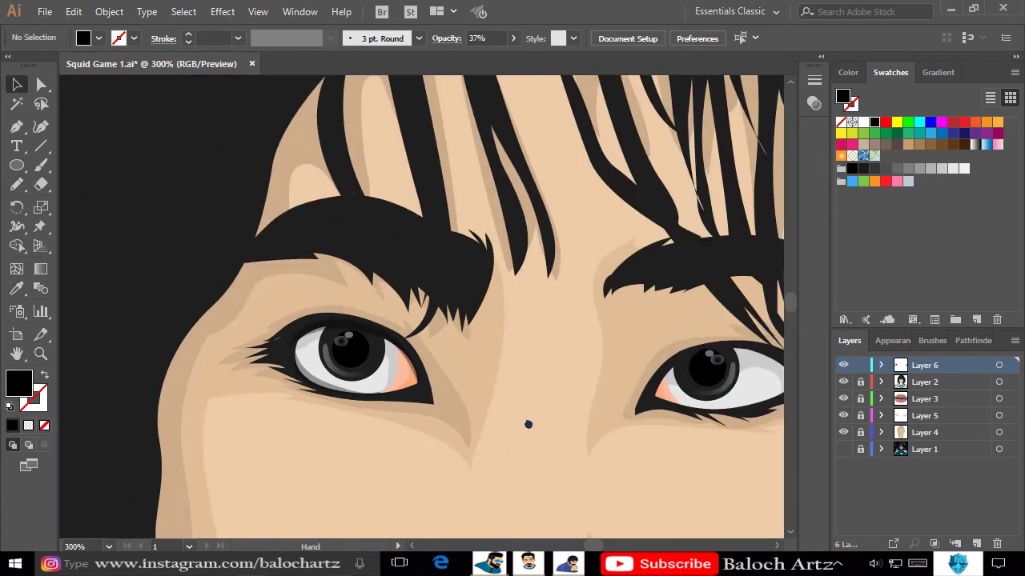
{"action": "scroll", "coordinate": [529, 344], "scroll_direction": "up", "scroll_amount": 2}
{"action": "left_click", "coordinate": [424, 377]}
{"action": "left_click_drag", "start_coordinate": [442, 329], "coordinate": [462, 306]}
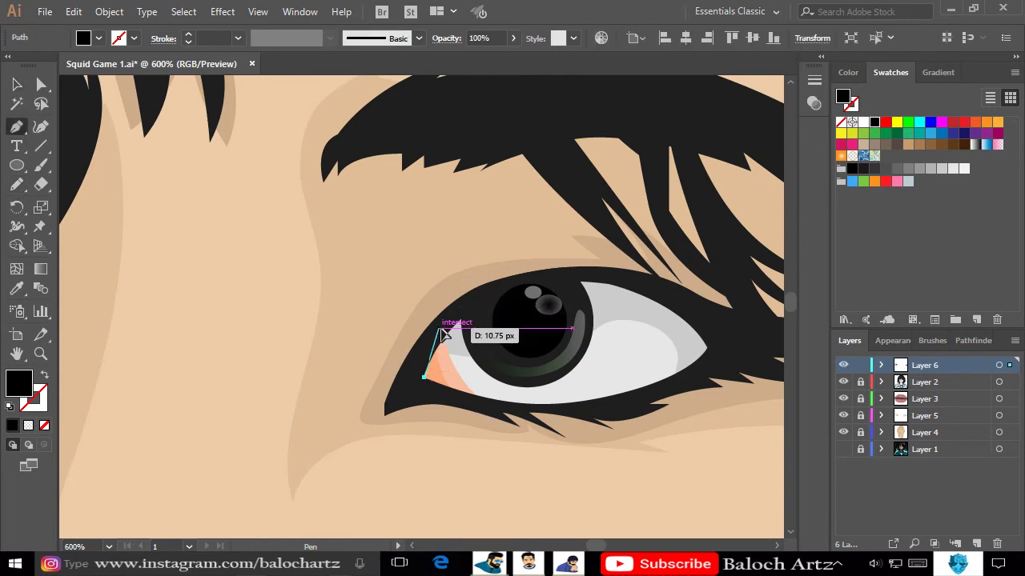
{"action": "left_click_drag", "start_coordinate": [529, 284], "coordinate": [537, 286]}
{"action": "left_click_drag", "start_coordinate": [706, 348], "coordinate": [707, 353]}
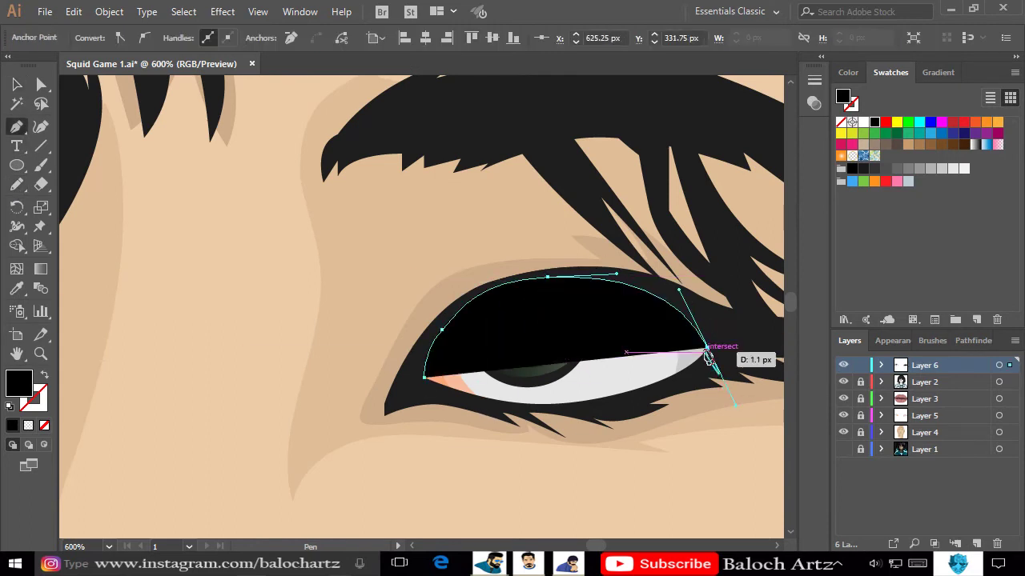
{"action": "key", "text": "shift+x"}
{"action": "left_click", "coordinate": [450, 336], "text": "ctrl"}
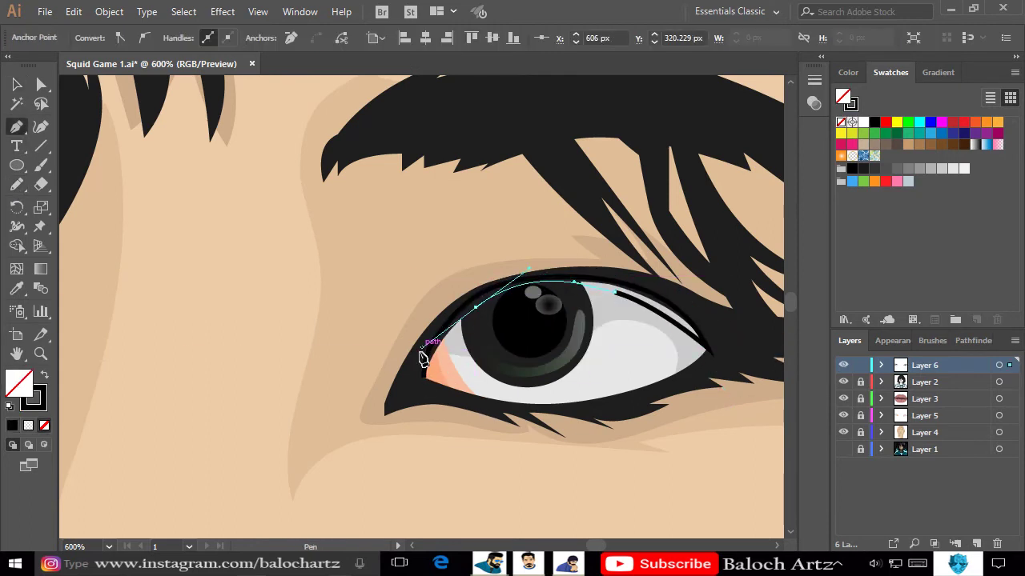
{"action": "left_click", "coordinate": [423, 358]}
Copy the left eye's 37% black shadow style onto the new right-eye lid shape.
{"action": "scroll", "coordinate": [313, 382], "scroll_direction": "down", "scroll_amount": 3}
{"action": "scroll", "coordinate": [241, 350], "scroll_direction": "up", "scroll_amount": 3}
{"action": "key", "text": "i"}
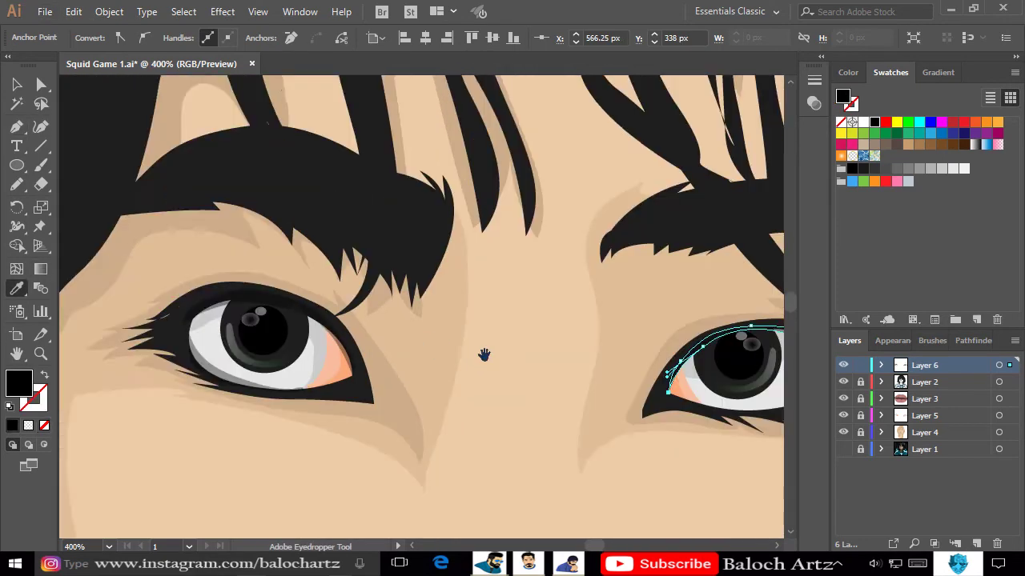
{"action": "left_click_drag", "start_coordinate": [483, 354], "coordinate": [202, 319]}
{"action": "key", "text": "v"}
{"action": "left_click", "coordinate": [312, 299]}
Sketch shading along the right eye's lower white with the Pencil and fill it with sampled grey.
{"action": "left_click", "coordinate": [18, 185]}
{"action": "scroll", "coordinate": [509, 368], "scroll_direction": "up", "scroll_amount": 2}
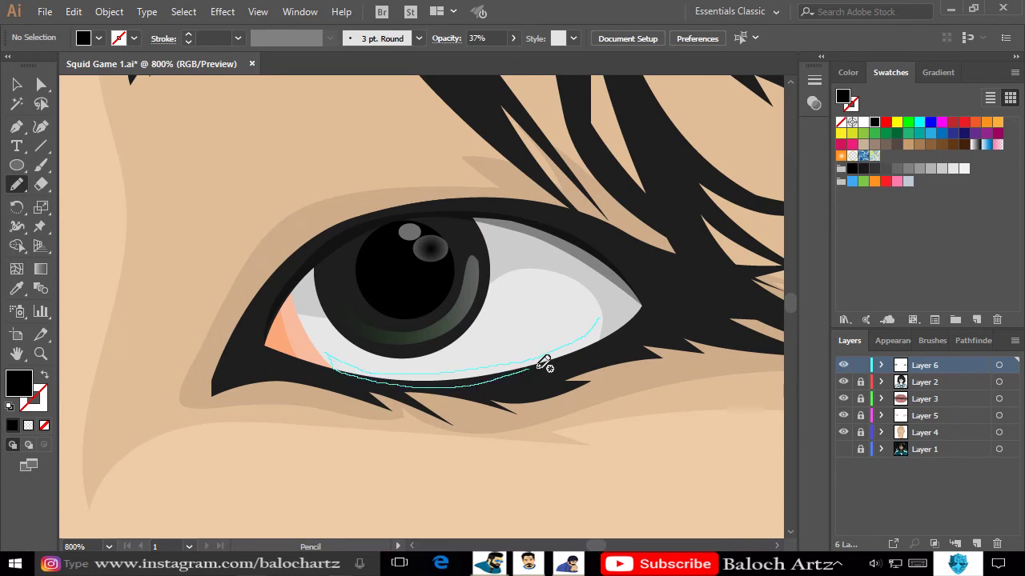
{"action": "left_click_drag", "start_coordinate": [603, 321], "coordinate": [600, 318]}
{"action": "left_click", "coordinate": [540, 224]}
{"action": "key", "text": "v"}
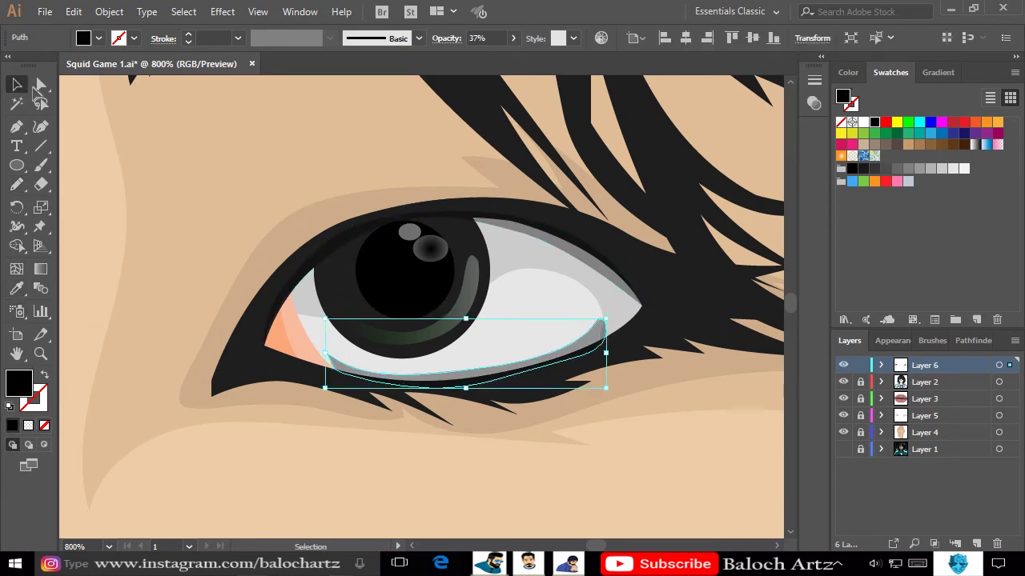
Adjust the lower shading's end points to tuck into the right eye's inner and outer corners.
{"action": "key", "text": "ctrl+shift+a"}
{"action": "key", "text": "a"}
{"action": "scroll", "coordinate": [329, 332], "scroll_direction": "up", "scroll_amount": 2}
{"action": "left_click_drag", "start_coordinate": [327, 375], "coordinate": [306, 367]}
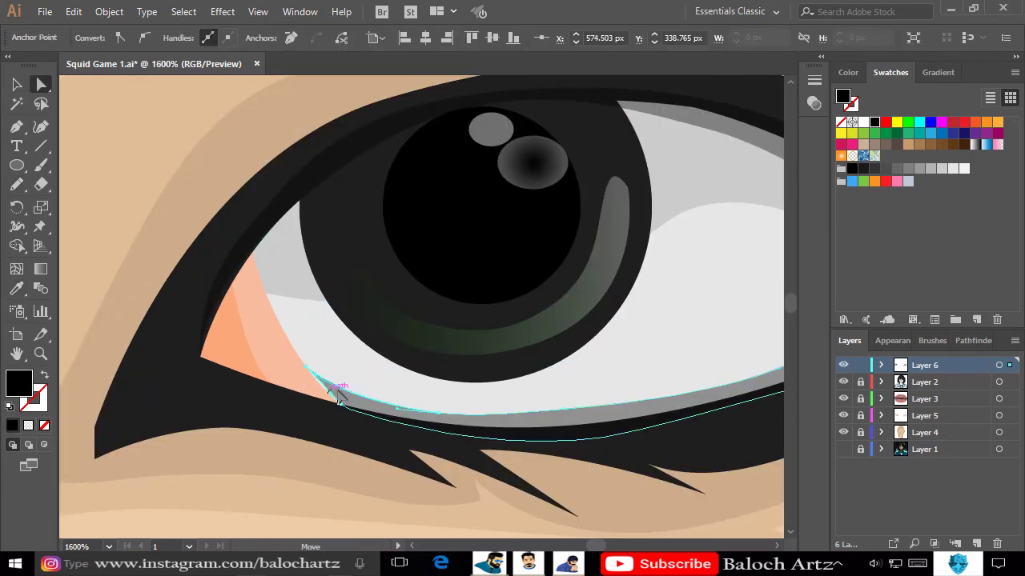
{"action": "key", "text": "ctrl+shift+a"}
{"action": "scroll", "coordinate": [590, 411], "scroll_direction": "down", "scroll_amount": 2}
{"action": "scroll", "coordinate": [576, 416], "scroll_direction": "up", "scroll_amount": 2}
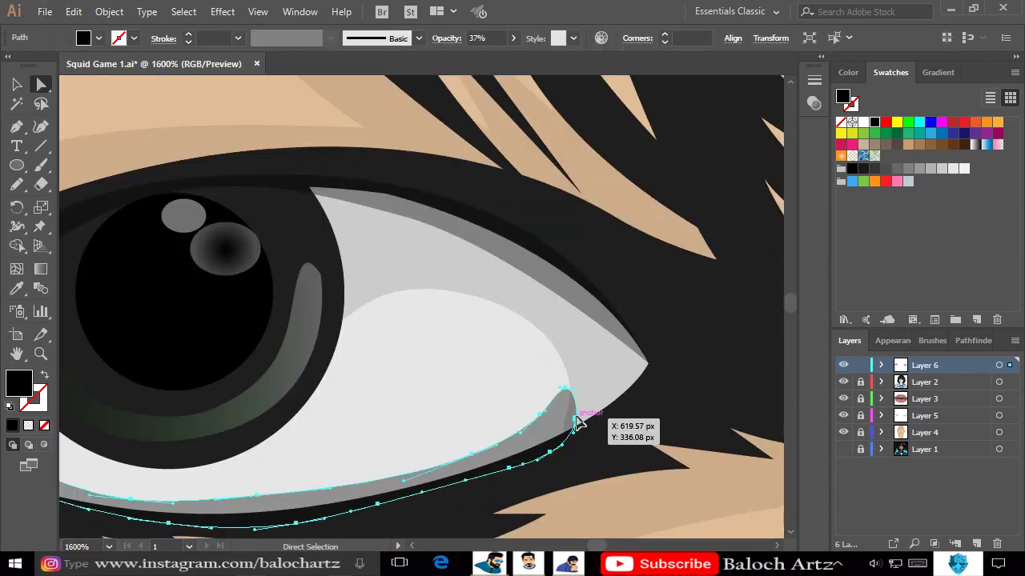
{"action": "left_click_drag", "start_coordinate": [577, 417], "coordinate": [563, 418]}
{"action": "key", "text": "ctrl+shift+a"}
{"action": "scroll", "coordinate": [588, 455], "scroll_direction": "down", "scroll_amount": 2}
{"action": "scroll", "coordinate": [589, 455], "scroll_direction": "up", "scroll_amount": 3}
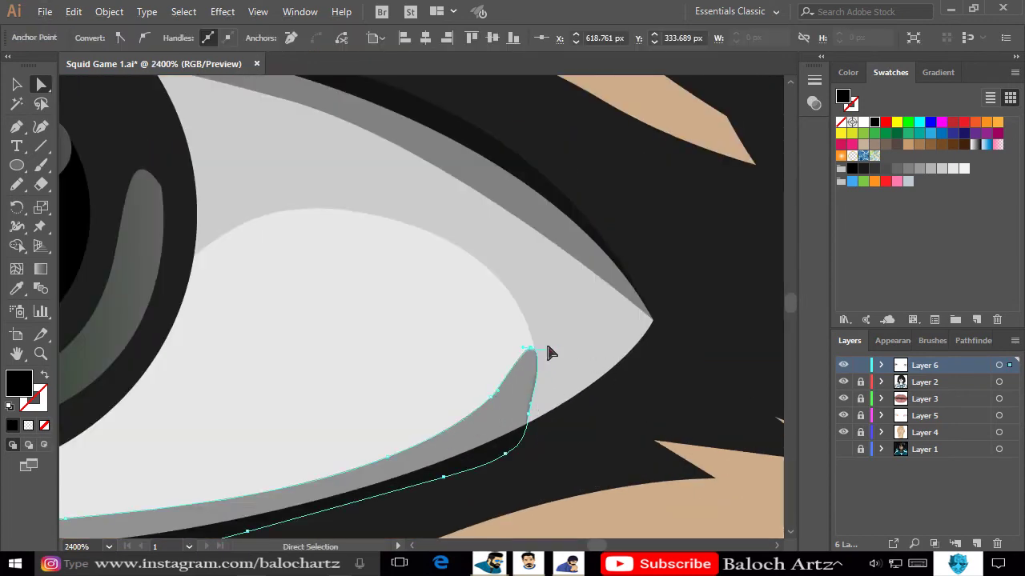
{"action": "left_click_drag", "start_coordinate": [529, 355], "coordinate": [534, 346]}
{"action": "key", "text": "ctrl+shift+a"}
{"action": "scroll", "coordinate": [576, 451], "scroll_direction": "down", "scroll_amount": 8}
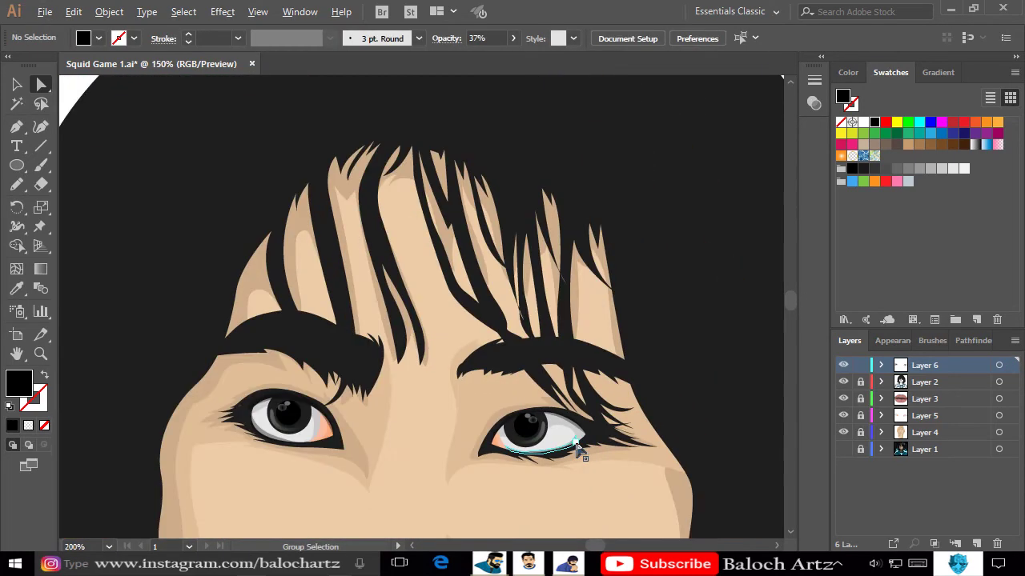
{"action": "scroll", "coordinate": [558, 348], "scroll_direction": "down", "scroll_amount": 2}
{"action": "scroll", "coordinate": [560, 346], "scroll_direction": "down", "scroll_amount": 2}
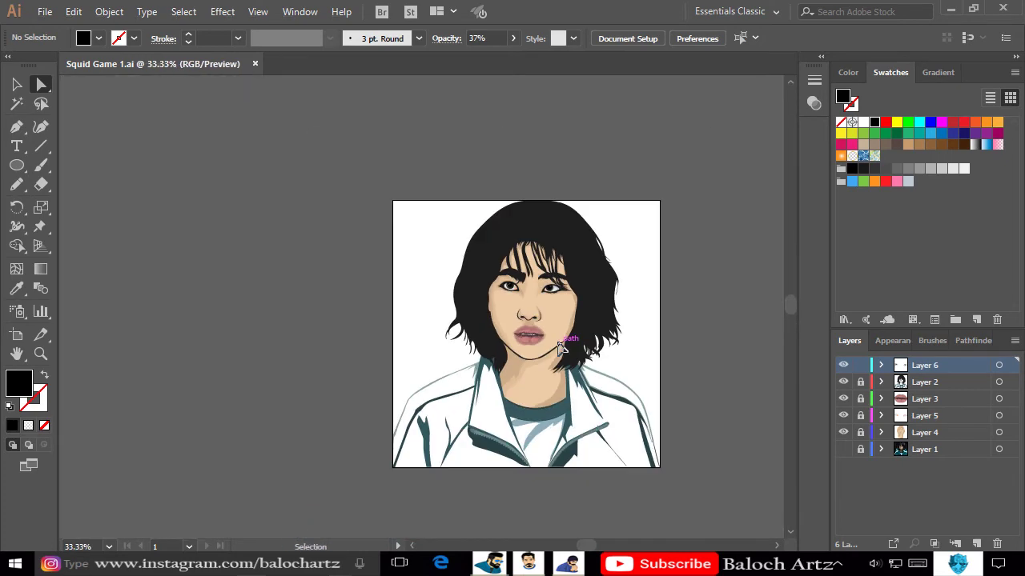
{"action": "scroll", "coordinate": [560, 347], "scroll_direction": "up", "scroll_amount": 2}
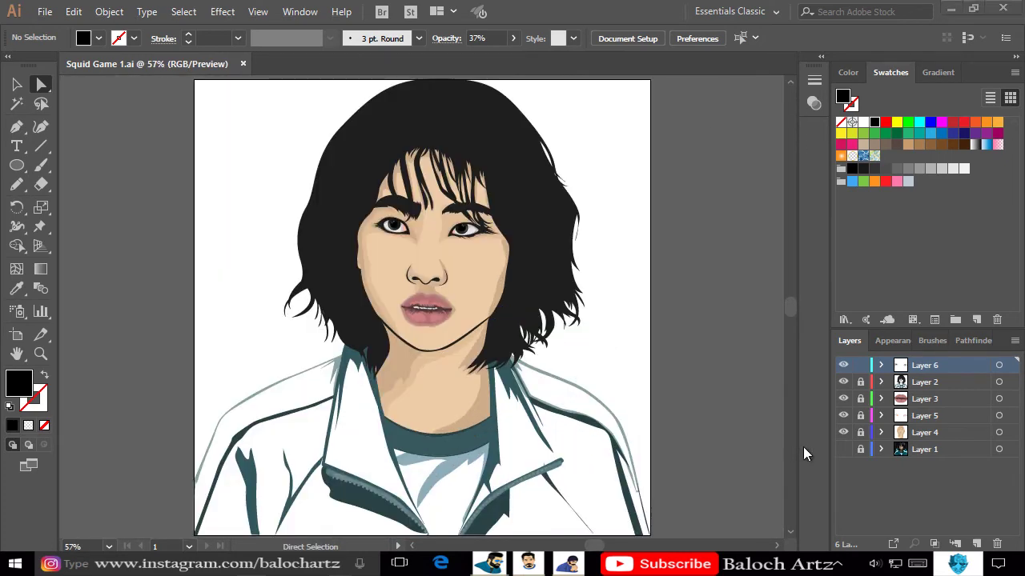
Make Layer 1's reference photo visible and add a new Layer 7 above it.
{"action": "left_click", "coordinate": [843, 449]}
{"action": "left_click", "coordinate": [945, 449]}
{"action": "left_click", "coordinate": [17, 131]}
{"action": "scroll", "coordinate": [606, 435], "scroll_direction": "up", "scroll_amount": 2}
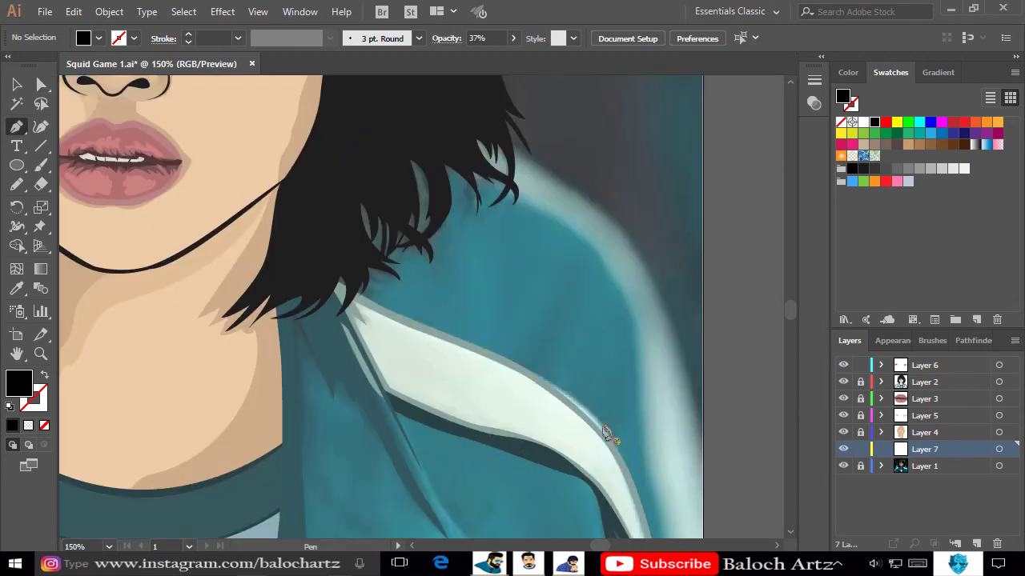
{"action": "scroll", "coordinate": [469, 241], "scroll_direction": "up", "scroll_amount": 2}
{"action": "scroll", "coordinate": [360, 416], "scroll_direction": "down", "scroll_amount": 1}
{"action": "scroll", "coordinate": [239, 480], "scroll_direction": "up", "scroll_amount": 2}
Trace the front jacket panel from the zipper bottom along the collar and white stripe to the artboard edge.
{"action": "left_click", "coordinate": [171, 502]}
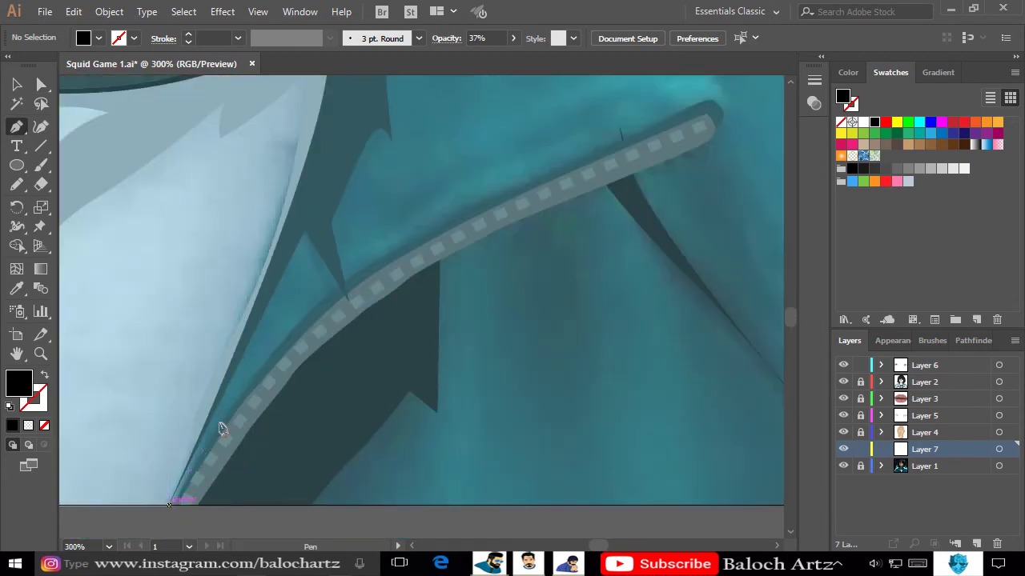
{"action": "scroll", "coordinate": [302, 229], "scroll_direction": "down", "scroll_amount": 2}
{"action": "scroll", "coordinate": [361, 252], "scroll_direction": "up", "scroll_amount": 2}
{"action": "left_click", "coordinate": [392, 189]}
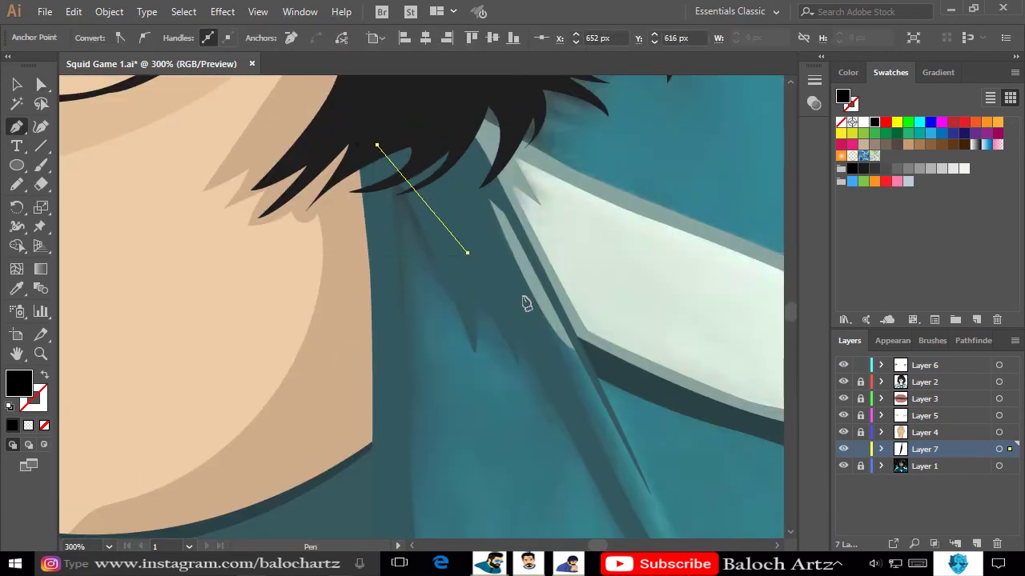
{"action": "left_click", "coordinate": [568, 333]}
{"action": "scroll", "coordinate": [629, 383], "scroll_direction": "down", "scroll_amount": 1}
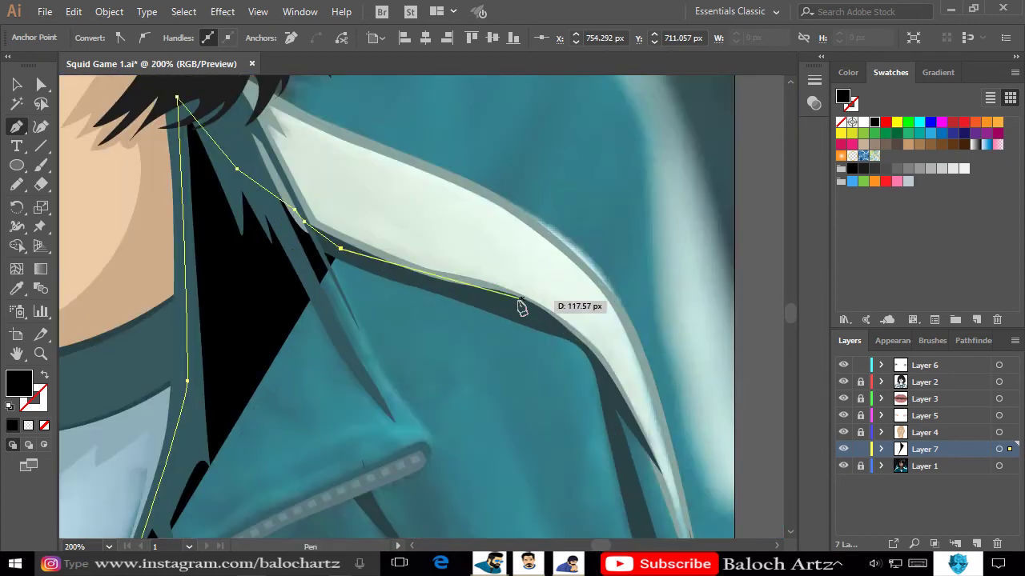
{"action": "scroll", "coordinate": [521, 302], "scroll_direction": "up", "scroll_amount": 1}
{"action": "scroll", "coordinate": [622, 411], "scroll_direction": "up", "scroll_amount": 1}
{"action": "left_click", "coordinate": [599, 318]}
{"action": "left_click", "coordinate": [646, 441]}
{"action": "left_click", "coordinate": [647, 453]}
{"action": "scroll", "coordinate": [640, 432], "scroll_direction": "down", "scroll_amount": 2}
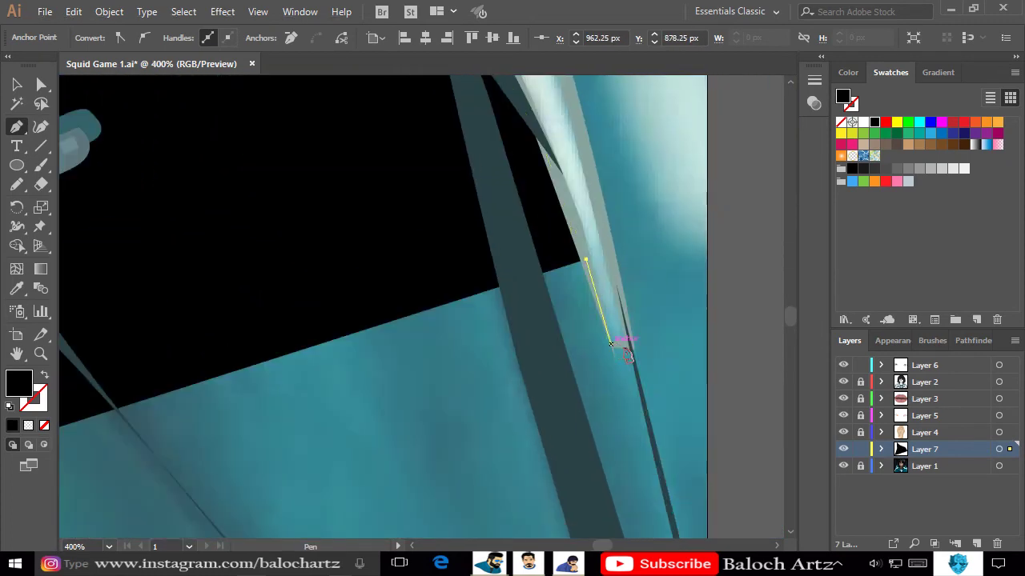
{"action": "scroll", "coordinate": [664, 419], "scroll_direction": "down", "scroll_amount": 2}
{"action": "left_click", "coordinate": [683, 494]}
{"action": "scroll", "coordinate": [683, 494], "scroll_direction": "down", "scroll_amount": 1}
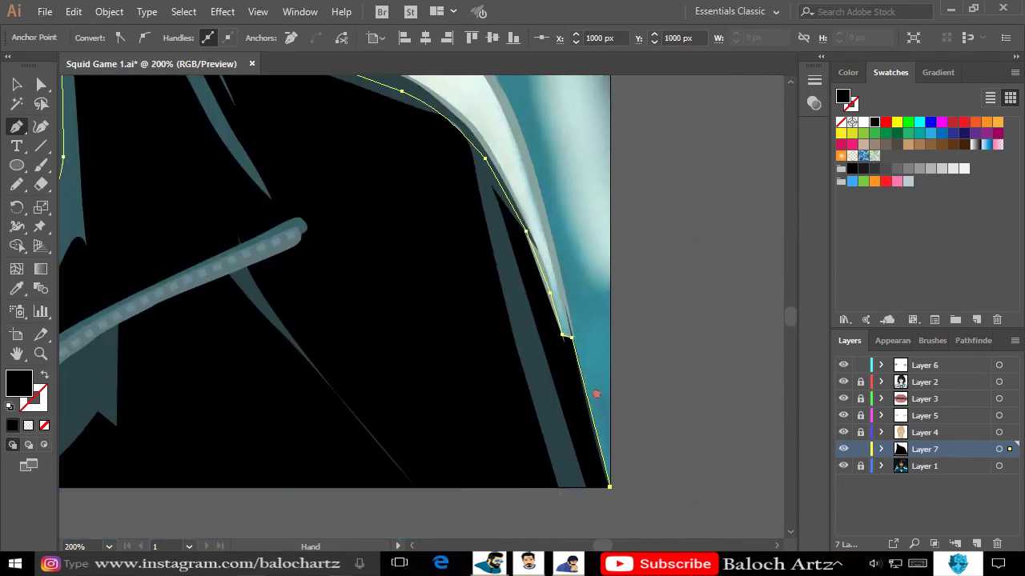
{"action": "scroll", "coordinate": [497, 290], "scroll_direction": "down", "scroll_amount": 2}
{"action": "scroll", "coordinate": [496, 290], "scroll_direction": "right", "scroll_amount": 3}
Fill the jacket panel with teal sampled from the reference photo.
{"action": "left_click", "coordinate": [17, 290]}
{"action": "left_click", "coordinate": [530, 292]}
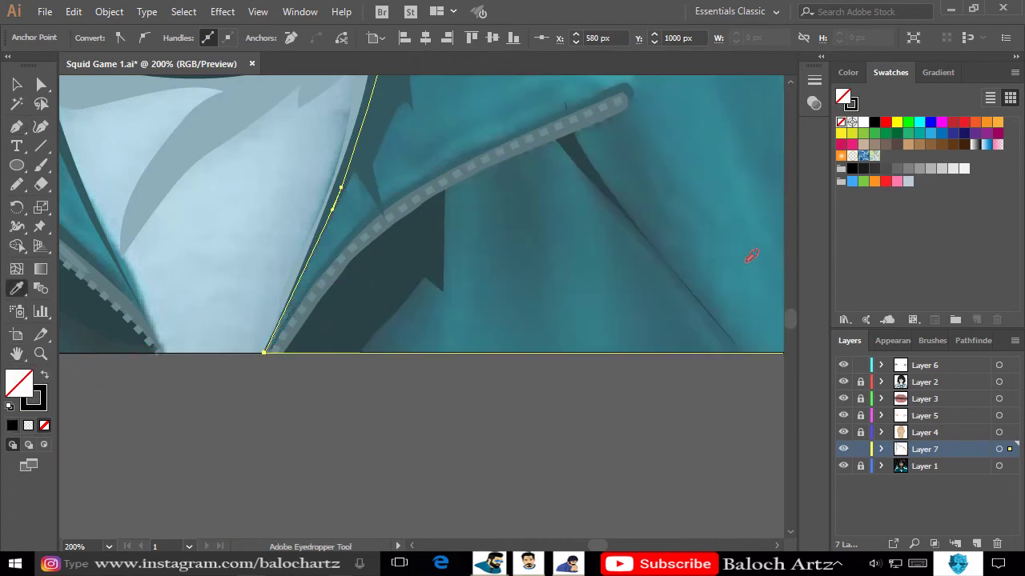
{"action": "left_click", "coordinate": [601, 293]}
{"action": "scroll", "coordinate": [611, 265], "scroll_direction": "down", "scroll_amount": 1}
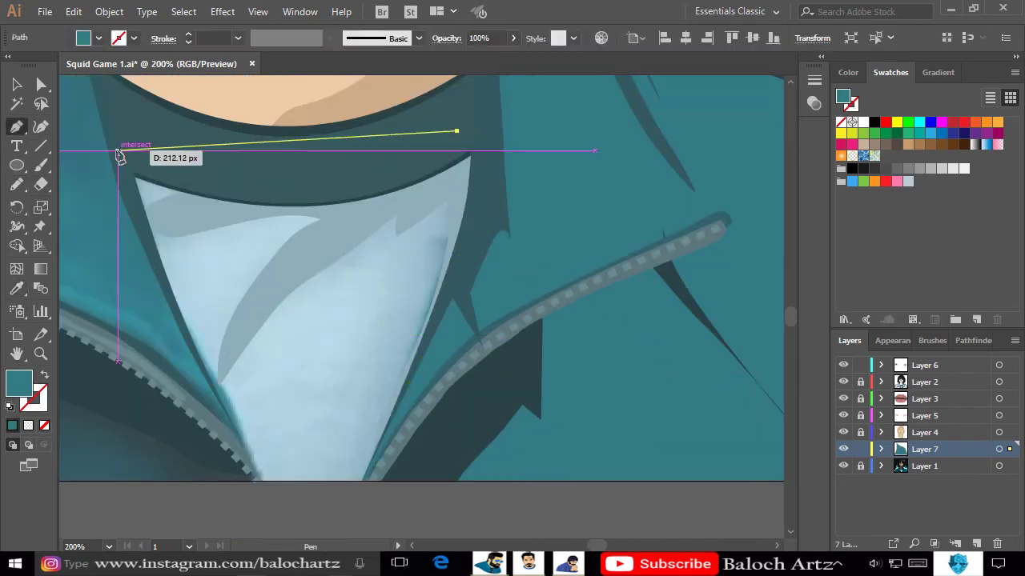
Trace a closed shirt shape in the V-neck opening and fill it with the photo's light blue.
{"action": "left_click", "coordinate": [140, 212]}
{"action": "left_click", "coordinate": [197, 358]}
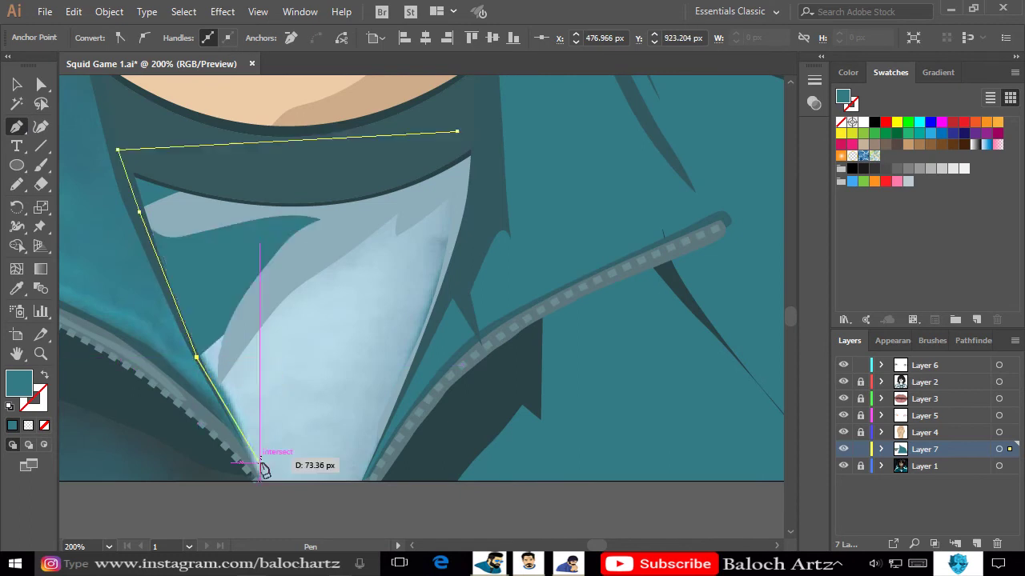
{"action": "left_click", "coordinate": [259, 480]}
{"action": "left_click", "coordinate": [362, 480]}
{"action": "left_click", "coordinate": [447, 290]}
{"action": "left_click", "coordinate": [486, 139]}
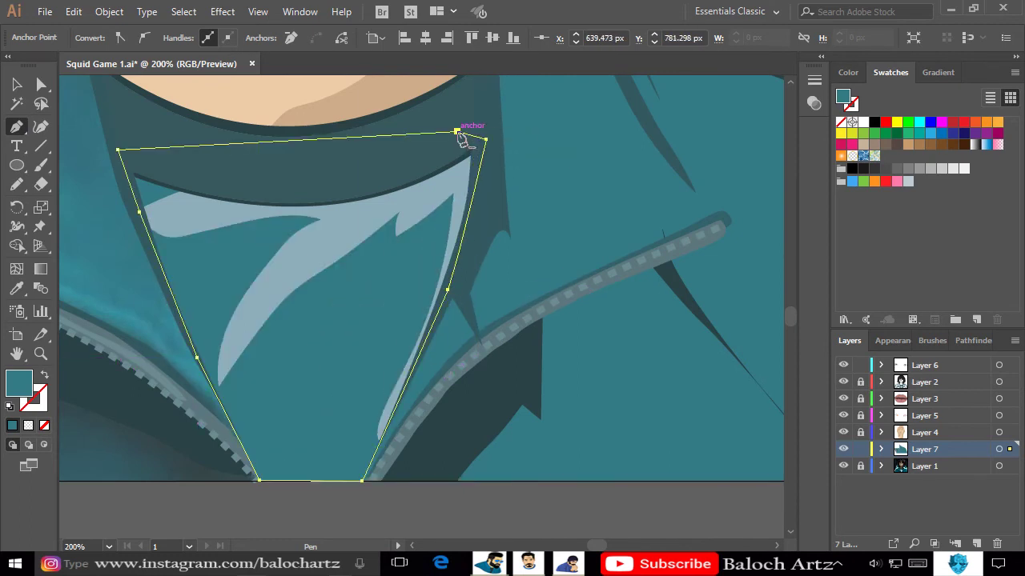
{"action": "left_click", "coordinate": [457, 130]}
{"action": "key", "text": "i"}
{"action": "left_click", "coordinate": [234, 246]}
{"action": "left_click", "coordinate": [234, 246]}
{"action": "scroll", "coordinate": [234, 246], "scroll_direction": "down", "scroll_amount": 1}
{"action": "scroll", "coordinate": [120, 217], "scroll_direction": "left", "scroll_amount": 3}
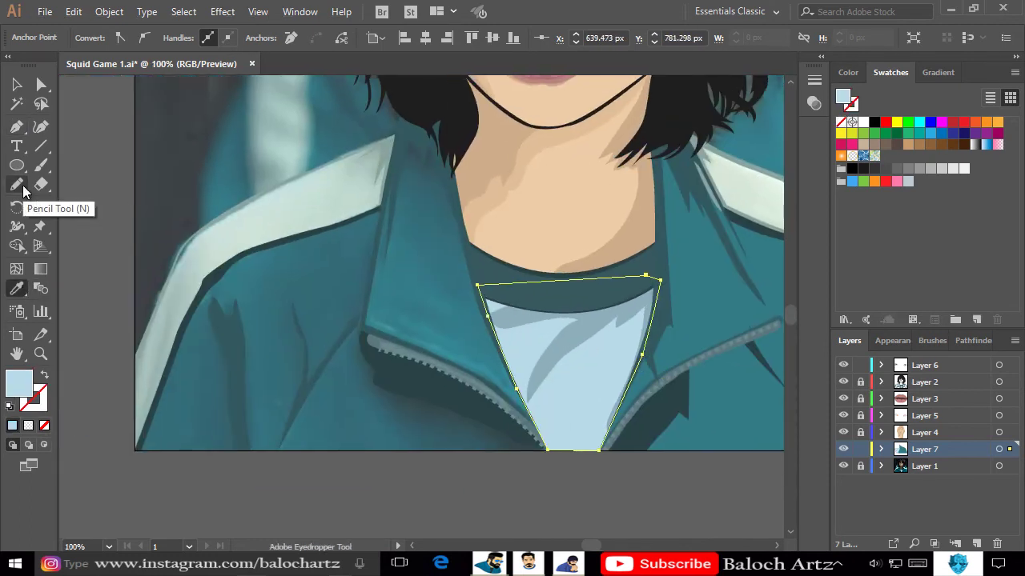
Pen-trace the left collar flap along the zipper teeth and close the path.
{"action": "left_click", "coordinate": [16, 126]}
{"action": "scroll", "coordinate": [481, 377], "scroll_direction": "up", "scroll_amount": 1}
{"action": "left_click", "coordinate": [297, 297]}
{"action": "scroll", "coordinate": [320, 240], "scroll_direction": "up", "scroll_amount": 3}
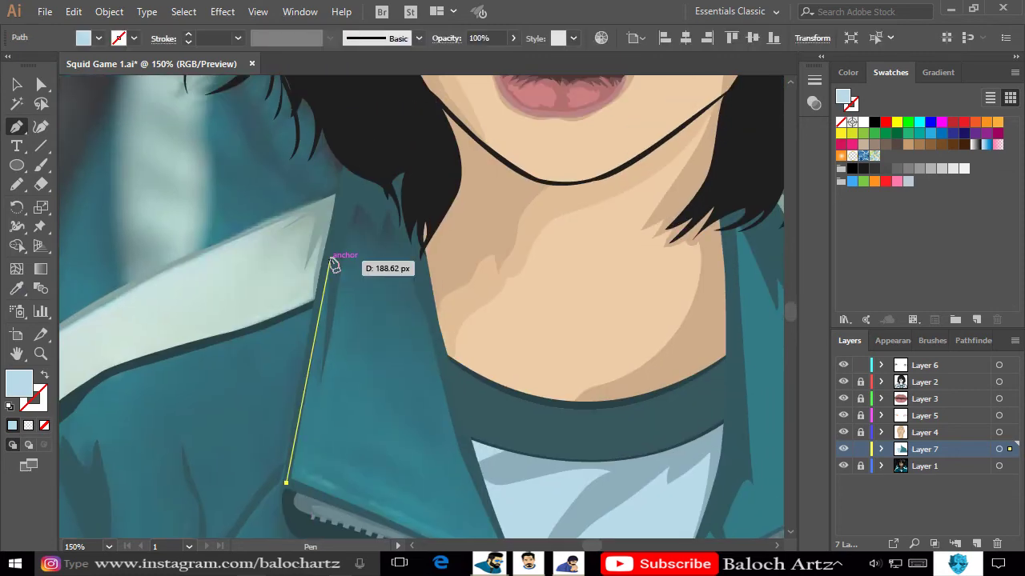
{"action": "left_click", "coordinate": [334, 264]}
{"action": "left_click", "coordinate": [361, 169]}
{"action": "scroll", "coordinate": [434, 297], "scroll_direction": "up", "scroll_amount": 2}
{"action": "scroll", "coordinate": [377, 229], "scroll_direction": "down", "scroll_amount": 1}
{"action": "left_click", "coordinate": [347, 153]}
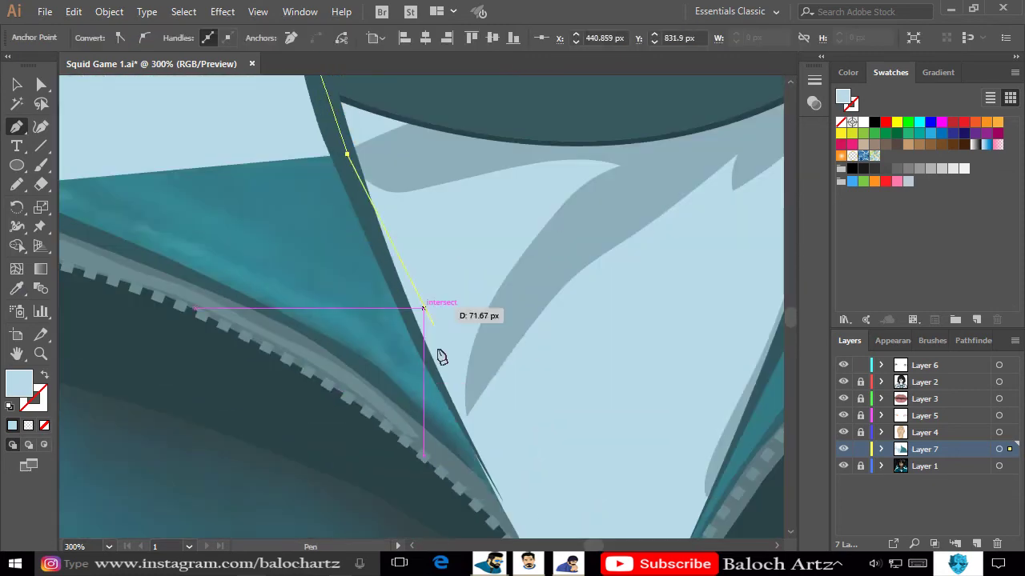
{"action": "left_click", "coordinate": [411, 329]}
{"action": "left_click", "coordinate": [499, 505]}
{"action": "left_click", "coordinate": [305, 330]}
{"action": "left_click", "coordinate": [272, 315]}
{"action": "left_click", "coordinate": [263, 345]}
Eyedrop the jacket's teal onto the new collar flap shape.
{"action": "scroll", "coordinate": [264, 345], "scroll_direction": "down", "scroll_amount": 2}
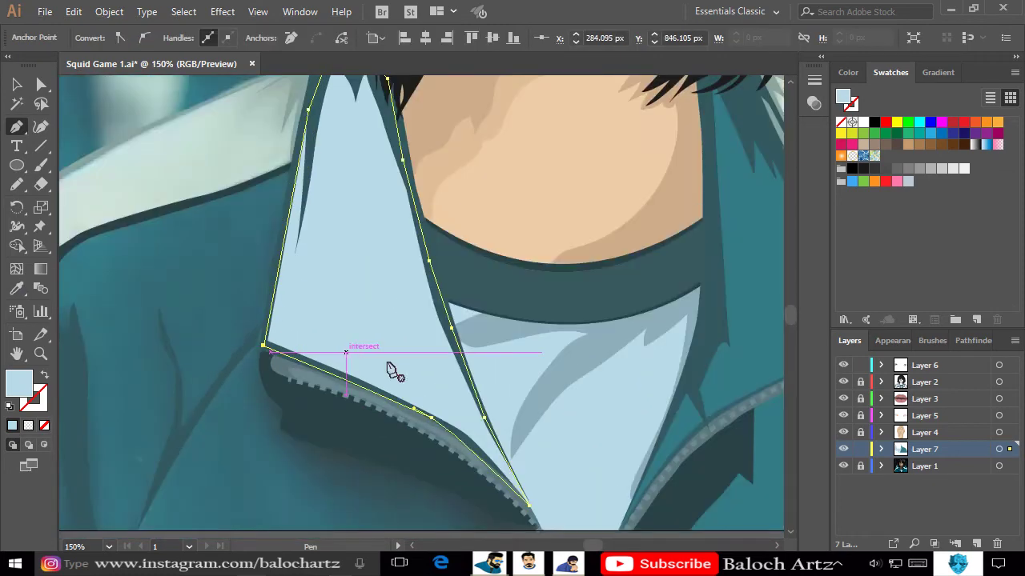
{"action": "key", "text": "i"}
{"action": "left_click", "coordinate": [755, 229]}
{"action": "left_click_drag", "start_coordinate": [207, 255], "coordinate": [349, 212]}
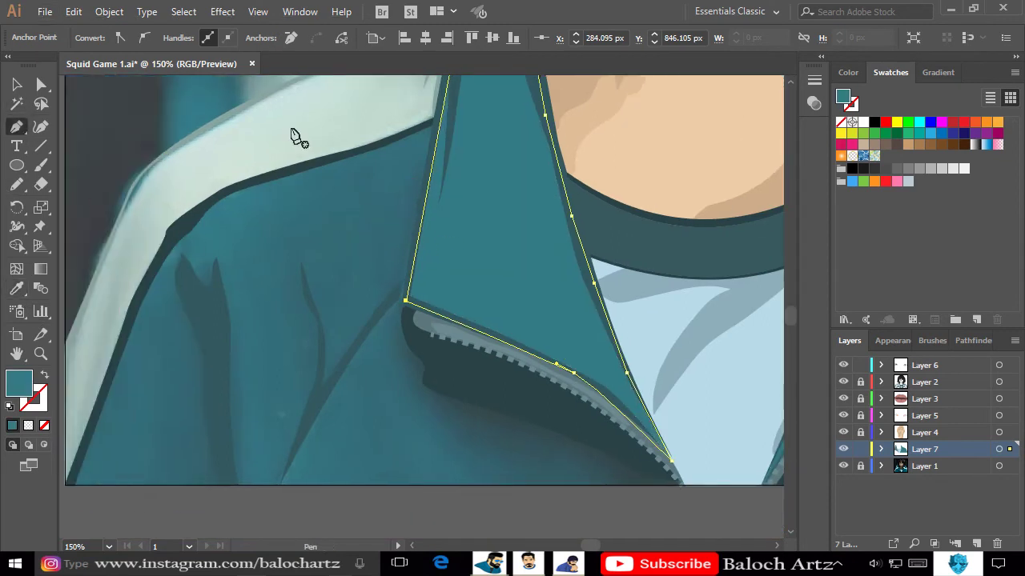
{"action": "scroll", "coordinate": [294, 136], "scroll_direction": "up", "scroll_amount": 1}
Pen-trace the left front panel down to the artboard's bottom edge and close it.
{"action": "key", "text": "ctrl+shift+a"}
{"action": "left_click", "coordinate": [235, 184]}
{"action": "scroll", "coordinate": [235, 183], "scroll_direction": "left", "scroll_amount": 2}
{"action": "left_click", "coordinate": [209, 200]}
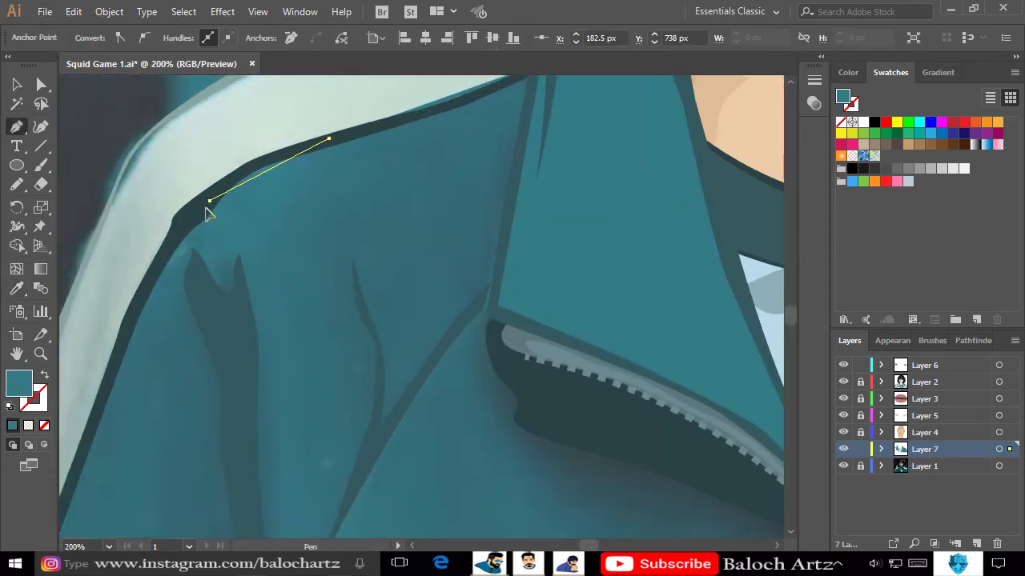
{"action": "left_click", "coordinate": [155, 275]}
{"action": "scroll", "coordinate": [213, 264], "scroll_direction": "down", "scroll_amount": 3}
{"action": "scroll", "coordinate": [213, 263], "scroll_direction": "left", "scroll_amount": 2}
{"action": "left_click", "coordinate": [201, 244]}
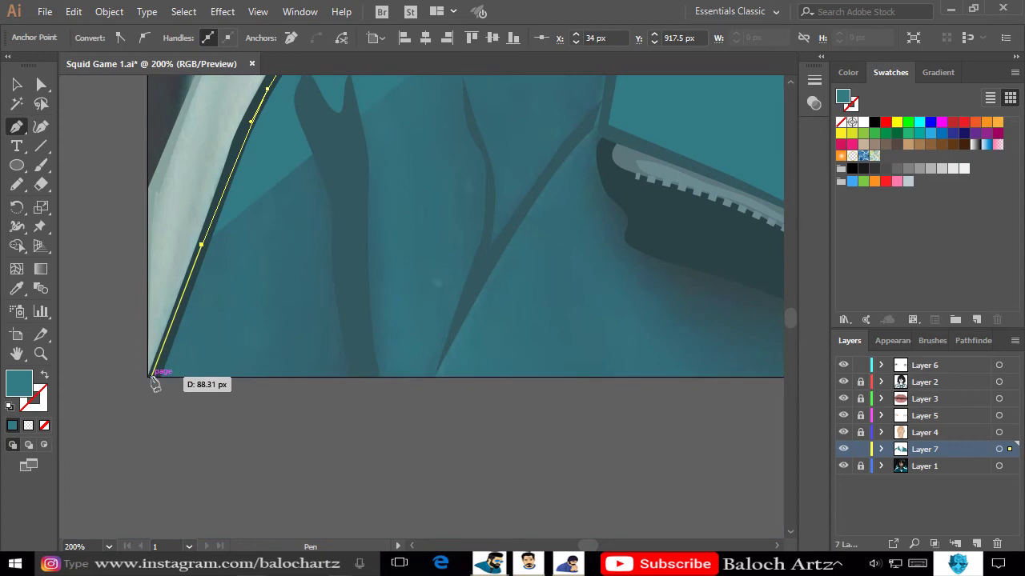
{"action": "left_click", "coordinate": [152, 376]}
{"action": "scroll", "coordinate": [176, 374], "scroll_direction": "right", "scroll_amount": 4}
{"action": "left_click", "coordinate": [657, 383]}
{"action": "left_click_drag", "start_coordinate": [537, 274], "coordinate": [455, 215]}
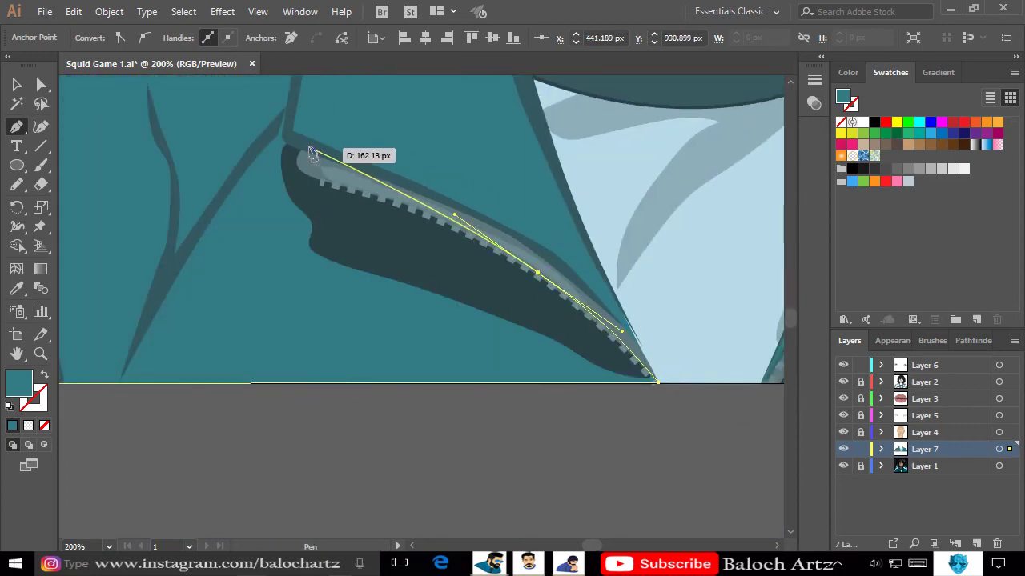
{"action": "left_click", "coordinate": [312, 152]}
{"action": "scroll", "coordinate": [312, 152], "scroll_direction": "down", "scroll_amount": 1}
{"action": "scroll", "coordinate": [355, 355], "scroll_direction": "up", "scroll_amount": 5}
{"action": "left_click", "coordinate": [377, 140]}
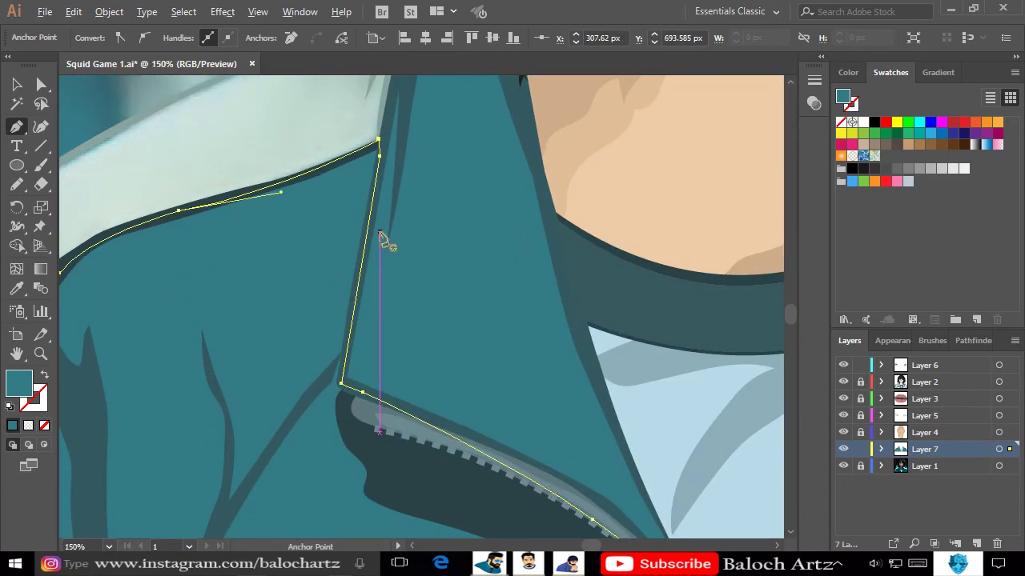
{"action": "key", "text": "ctrl+1"}
Deselect, then start a new path tracing the left shoulder stripe's curved edge.
{"action": "key", "text": "v"}
{"action": "left_click", "coordinate": [309, 348]}
{"action": "left_click_drag", "start_coordinate": [544, 281], "coordinate": [545, 321]}
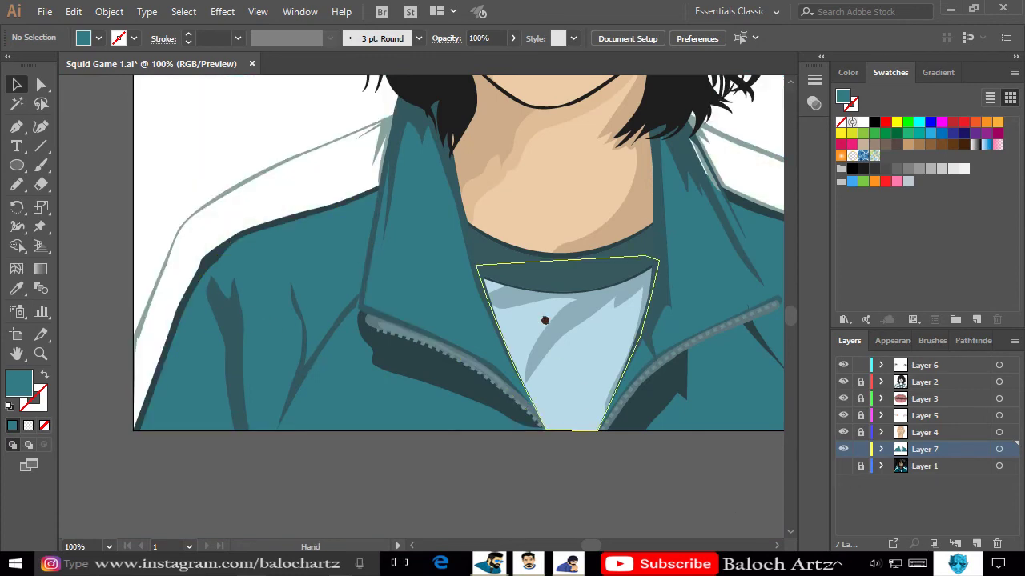
{"action": "scroll", "coordinate": [544, 320], "scroll_direction": "up", "scroll_amount": 1}
{"action": "left_click", "coordinate": [16, 126]}
{"action": "scroll", "coordinate": [428, 259], "scroll_direction": "up", "scroll_amount": 2}
{"action": "scroll", "coordinate": [419, 213], "scroll_direction": "up", "scroll_amount": 2}
{"action": "left_click_drag", "start_coordinate": [400, 206], "coordinate": [435, 211]}
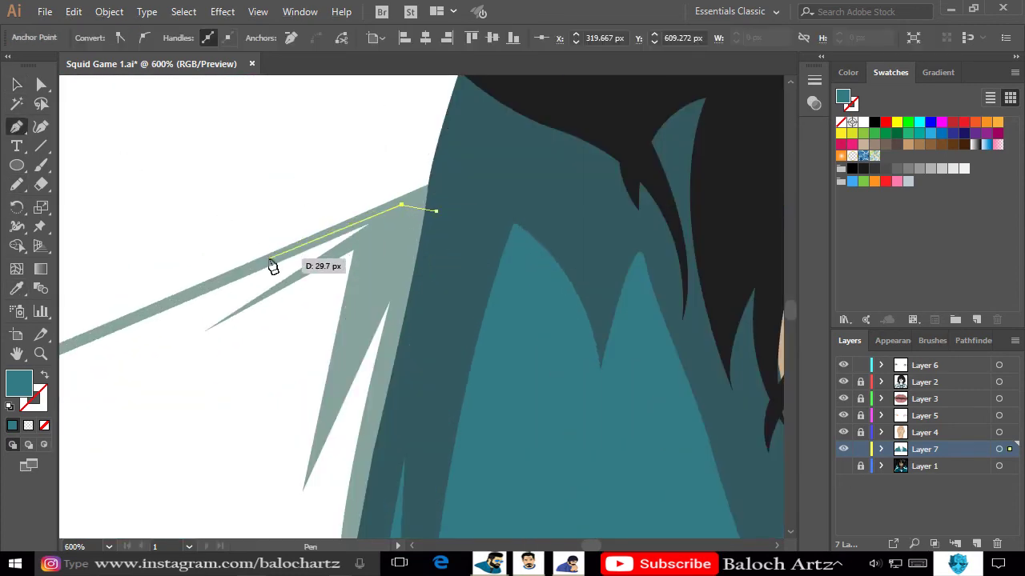
{"action": "scroll", "coordinate": [272, 266], "scroll_direction": "down", "scroll_amount": 3}
{"action": "left_click", "coordinate": [366, 254]}
{"action": "scroll", "coordinate": [396, 238], "scroll_direction": "down", "scroll_amount": 2}
{"action": "scroll", "coordinate": [178, 348], "scroll_direction": "down", "scroll_amount": 2}
{"action": "scroll", "coordinate": [355, 222], "scroll_direction": "up", "scroll_amount": 2}
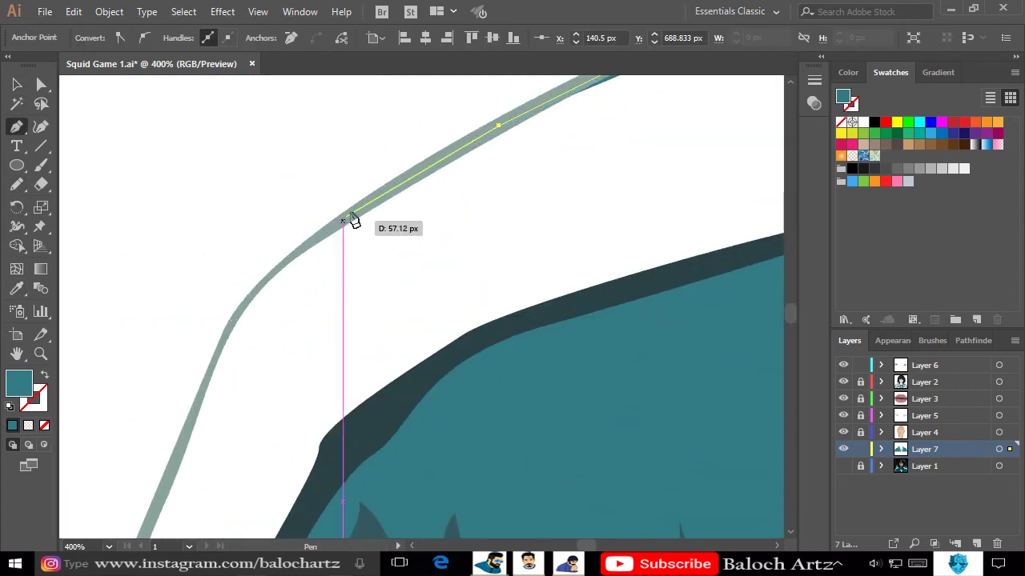
{"action": "left_click", "coordinate": [355, 222]}
{"action": "scroll", "coordinate": [251, 277], "scroll_direction": "up", "scroll_amount": 2}
Continue the stripe path around the shoulder to the bottom-left corner and up the dark collar band.
{"action": "left_click_drag", "start_coordinate": [248, 271], "coordinate": [216, 355]}
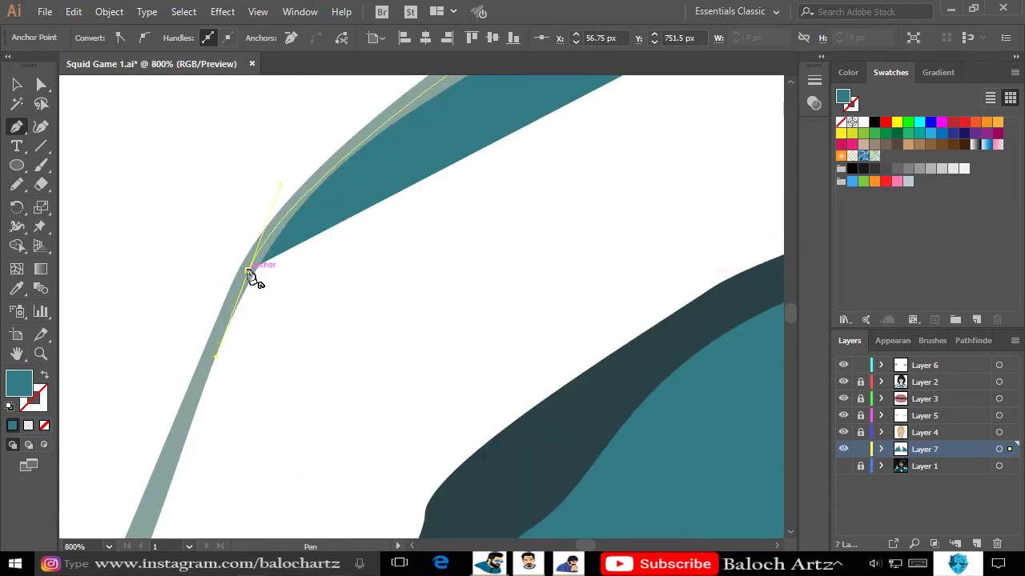
{"action": "scroll", "coordinate": [251, 276], "scroll_direction": "down", "scroll_amount": 2}
{"action": "scroll", "coordinate": [217, 423], "scroll_direction": "down", "scroll_amount": 3}
{"action": "scroll", "coordinate": [201, 348], "scroll_direction": "down", "scroll_amount": 2}
{"action": "left_click", "coordinate": [190, 361]}
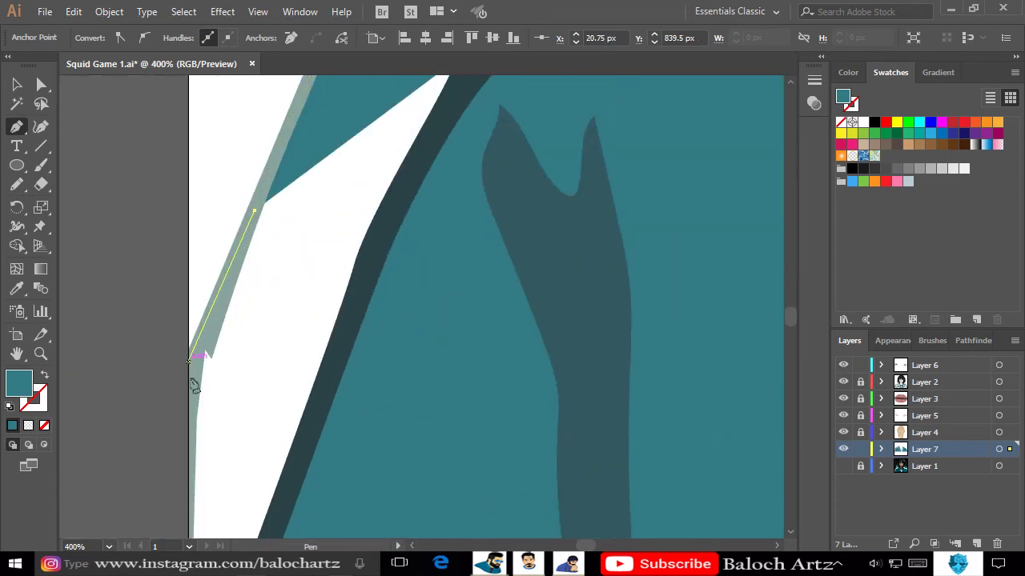
{"action": "scroll", "coordinate": [195, 416], "scroll_direction": "down", "scroll_amount": 5}
{"action": "scroll", "coordinate": [193, 472], "scroll_direction": "up", "scroll_amount": 3}
{"action": "left_click", "coordinate": [185, 469]}
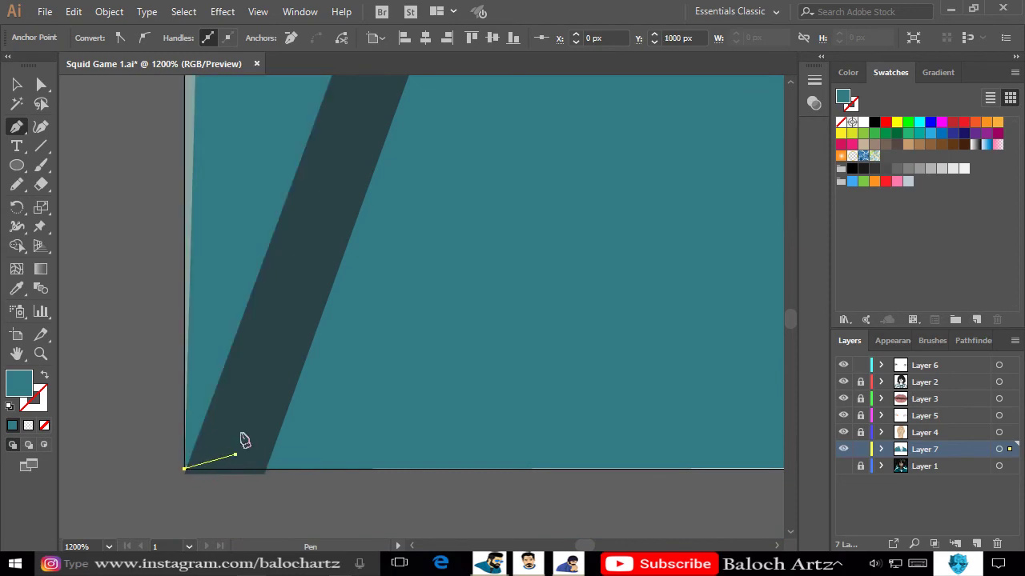
{"action": "scroll", "coordinate": [244, 440], "scroll_direction": "down", "scroll_amount": 3}
{"action": "left_click", "coordinate": [344, 187]}
{"action": "scroll", "coordinate": [331, 274], "scroll_direction": "down", "scroll_amount": 2}
{"action": "left_click", "coordinate": [445, 286]}
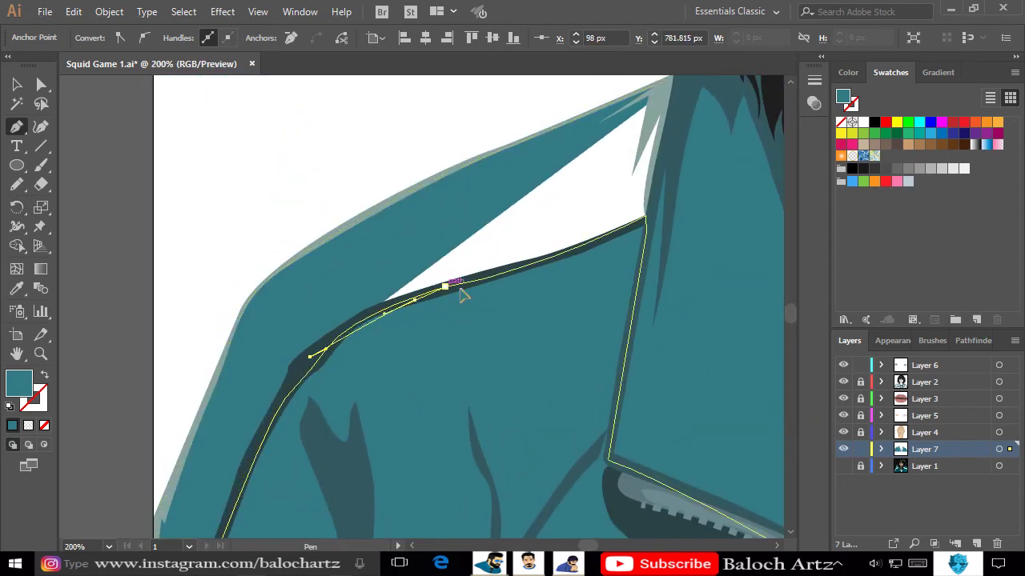
{"action": "left_click", "coordinate": [590, 245]}
{"action": "left_click", "coordinate": [646, 218]}
{"action": "scroll", "coordinate": [640, 205], "scroll_direction": "up", "scroll_amount": 3}
{"action": "scroll", "coordinate": [641, 205], "scroll_direction": "right", "scroll_amount": 2}
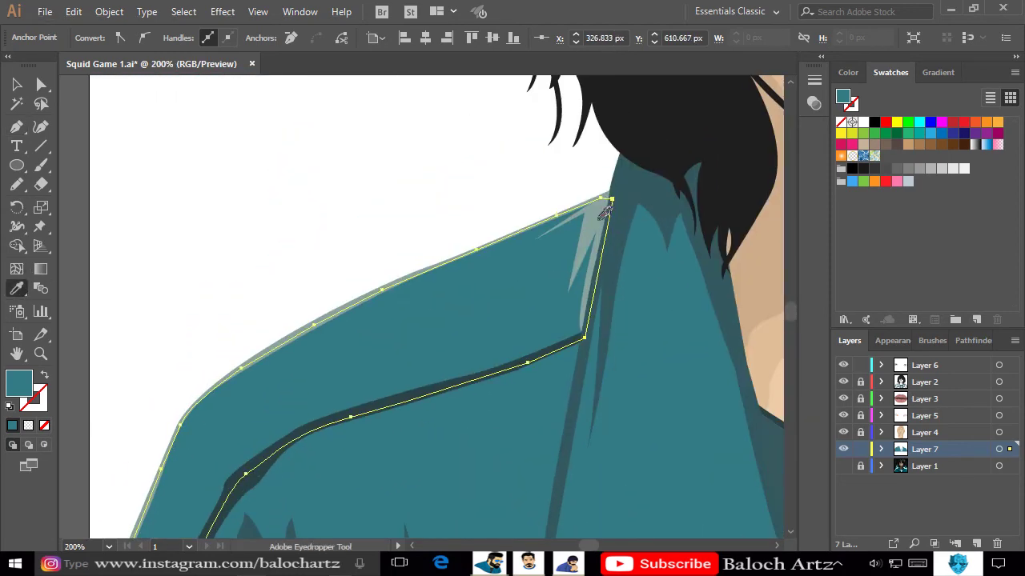
Fill the left shoulder stripe shape with a pale grey from the colour picker.
{"action": "left_click", "coordinate": [605, 210]}
{"action": "double_click", "coordinate": [19, 382]}
{"action": "left_click", "coordinate": [581, 254]}
{"action": "left_click", "coordinate": [932, 218]}
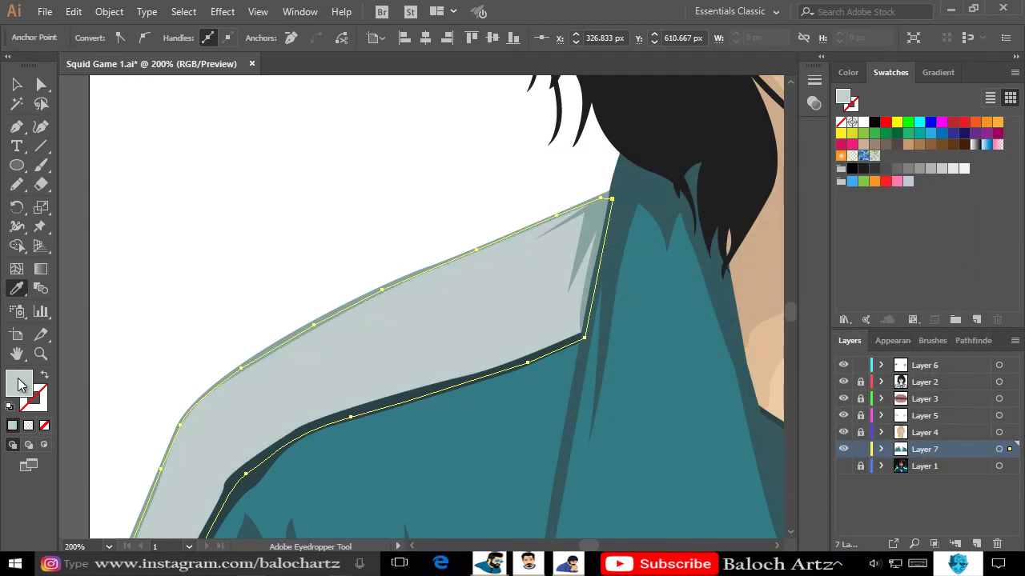
{"action": "double_click", "coordinate": [20, 383]}
{"action": "left_click", "coordinate": [942, 219]}
{"action": "key", "text": "ctrl+1"}
{"action": "left_click", "coordinate": [290, 274]}
{"action": "scroll", "coordinate": [376, 264], "scroll_direction": "down", "scroll_amount": 3}
{"action": "scroll", "coordinate": [376, 264], "scroll_direction": "right", "scroll_amount": 4}
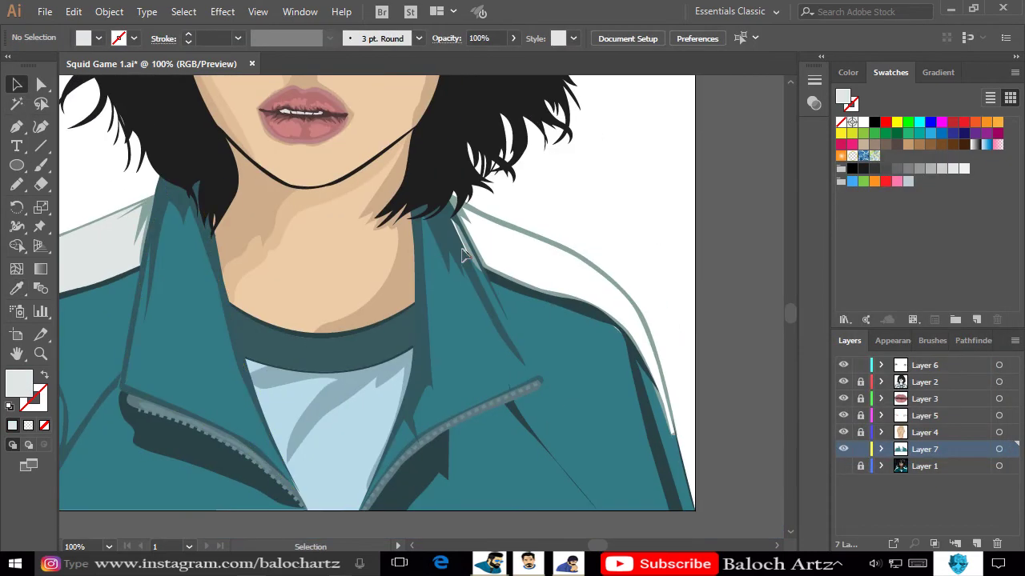
{"action": "scroll", "coordinate": [515, 179], "scroll_direction": "up", "scroll_amount": 4}
Pen-trace the right shoulder stripe from the hair tip down the collar edge to the collar tip.
{"action": "left_click", "coordinate": [281, 153]}
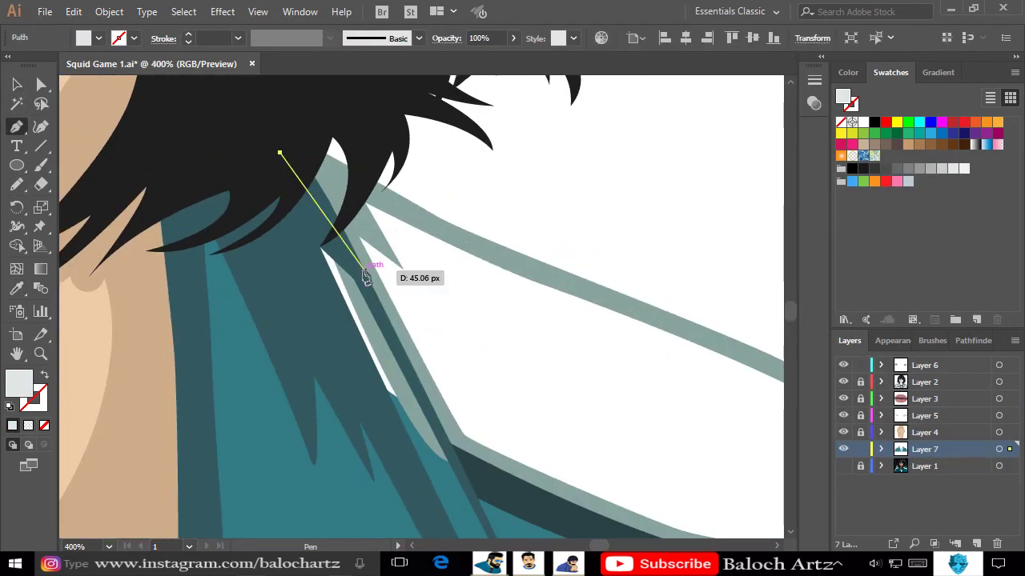
{"action": "left_click", "coordinate": [355, 264]}
{"action": "left_click", "coordinate": [436, 427]}
{"action": "scroll", "coordinate": [395, 312], "scroll_direction": "down", "scroll_amount": 3}
{"action": "scroll", "coordinate": [394, 312], "scroll_direction": "right", "scroll_amount": 3}
{"action": "left_click", "coordinate": [394, 307]}
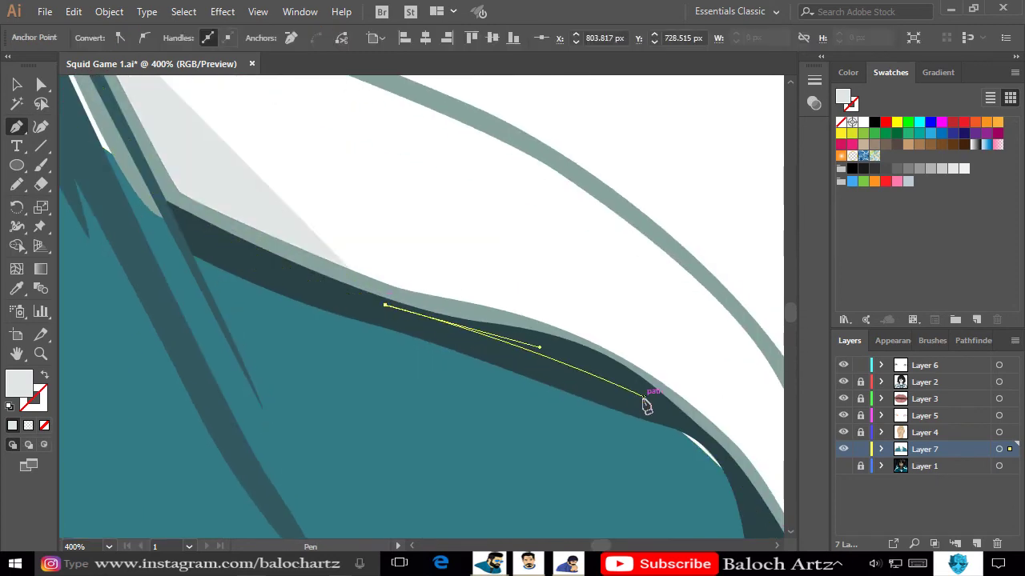
{"action": "left_click", "coordinate": [645, 396]}
{"action": "scroll", "coordinate": [645, 395], "scroll_direction": "down", "scroll_amount": 3}
{"action": "scroll", "coordinate": [645, 396], "scroll_direction": "right", "scroll_amount": 3}
{"action": "left_click", "coordinate": [512, 267]}
{"action": "scroll", "coordinate": [512, 267], "scroll_direction": "down", "scroll_amount": 2}
{"action": "left_click", "coordinate": [549, 346]}
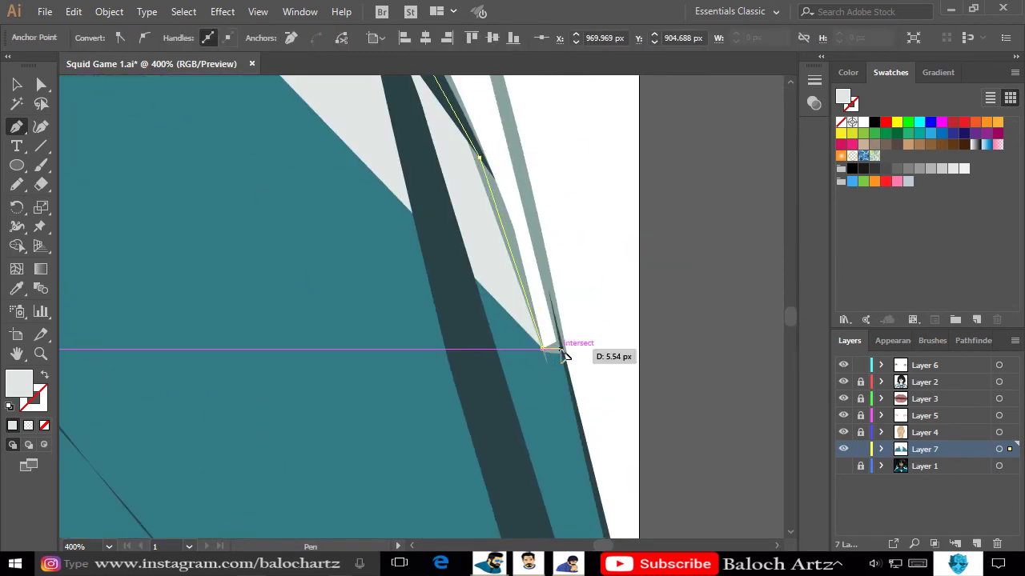
{"action": "left_click", "coordinate": [521, 168]}
{"action": "scroll", "coordinate": [521, 169], "scroll_direction": "up", "scroll_amount": 4}
{"action": "scroll", "coordinate": [521, 169], "scroll_direction": "left", "scroll_amount": 2}
Curve the path up the stripe's outer edge and close it at the hair tip.
{"action": "left_click_drag", "start_coordinate": [568, 260], "coordinate": [539, 210]}
{"action": "scroll", "coordinate": [458, 110], "scroll_direction": "up", "scroll_amount": 4}
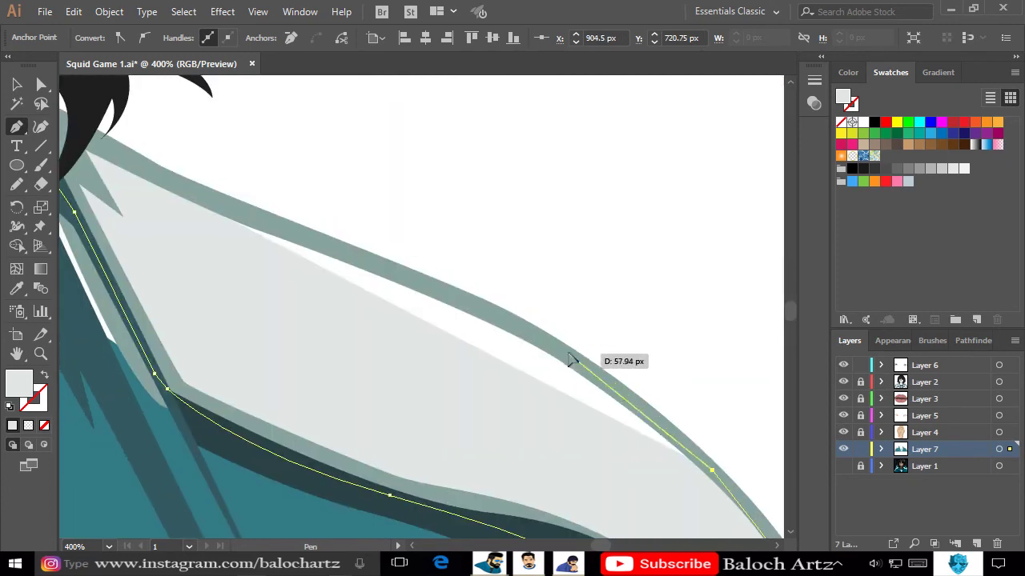
{"action": "left_click", "coordinate": [572, 359]}
{"action": "left_click", "coordinate": [457, 316]}
{"action": "scroll", "coordinate": [411, 320], "scroll_direction": "up", "scroll_amount": 3}
{"action": "left_click", "coordinate": [340, 285]}
{"action": "left_click", "coordinate": [219, 230]}
Deselect, zoom out, and select the new right stripe to check its outline.
{"action": "key", "text": "i"}
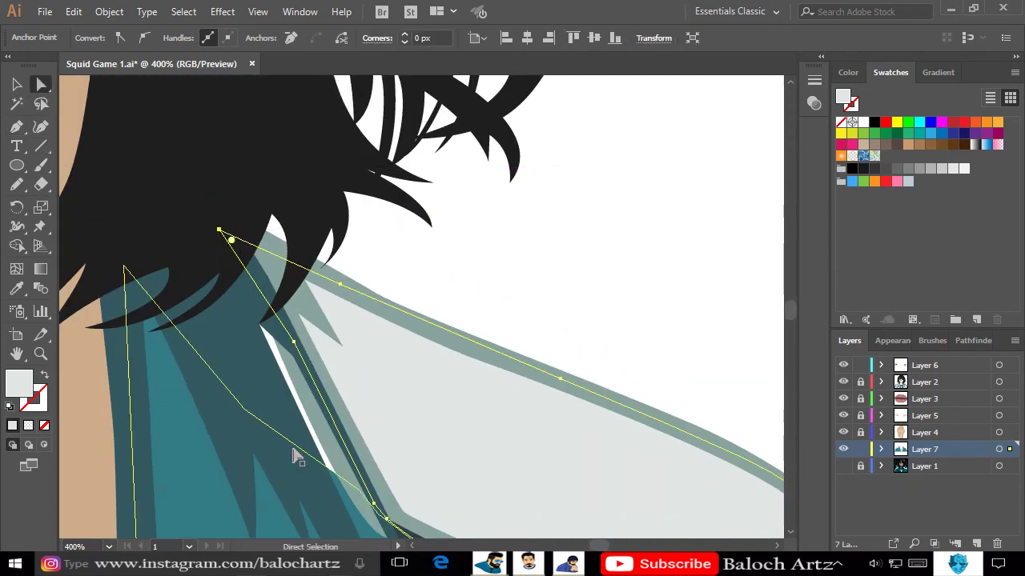
{"action": "left_click", "coordinate": [293, 451]}
{"action": "left_click", "coordinate": [489, 269], "text": "ctrl"}
{"action": "scroll", "coordinate": [489, 269], "scroll_direction": "down", "scroll_amount": 3}
{"action": "key", "text": "ctrl+minus"}
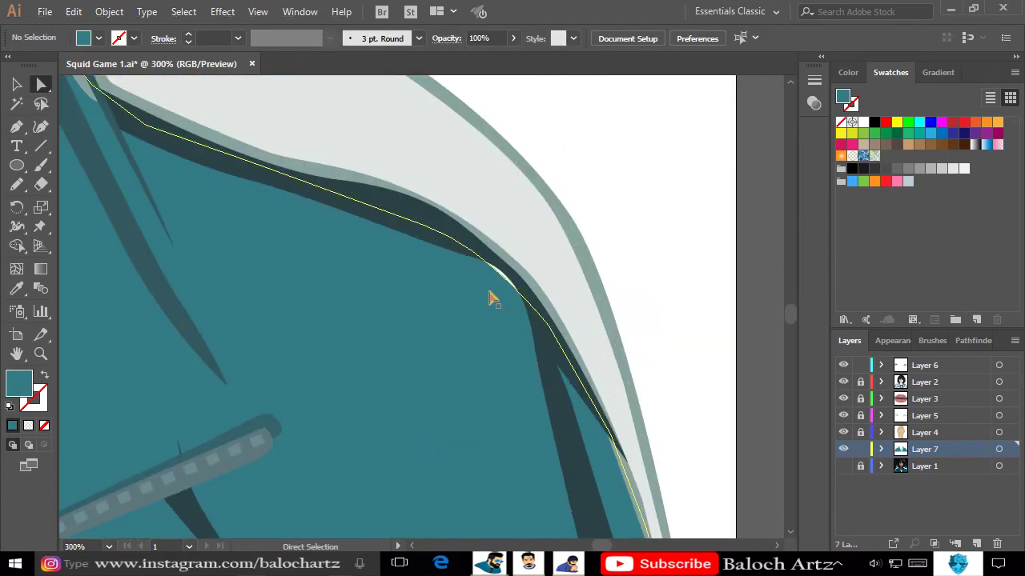
{"action": "left_click", "coordinate": [496, 263]}
{"action": "left_click", "coordinate": [640, 304]}
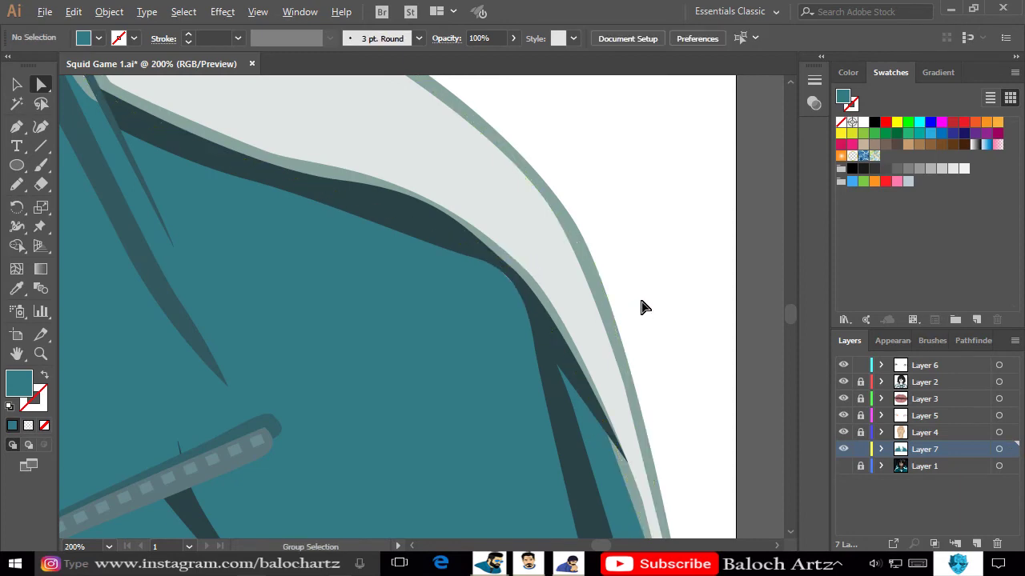
{"action": "scroll", "coordinate": [640, 304], "scroll_direction": "down", "scroll_amount": 5}
{"action": "scroll", "coordinate": [640, 307], "scroll_direction": "up", "scroll_amount": 2}
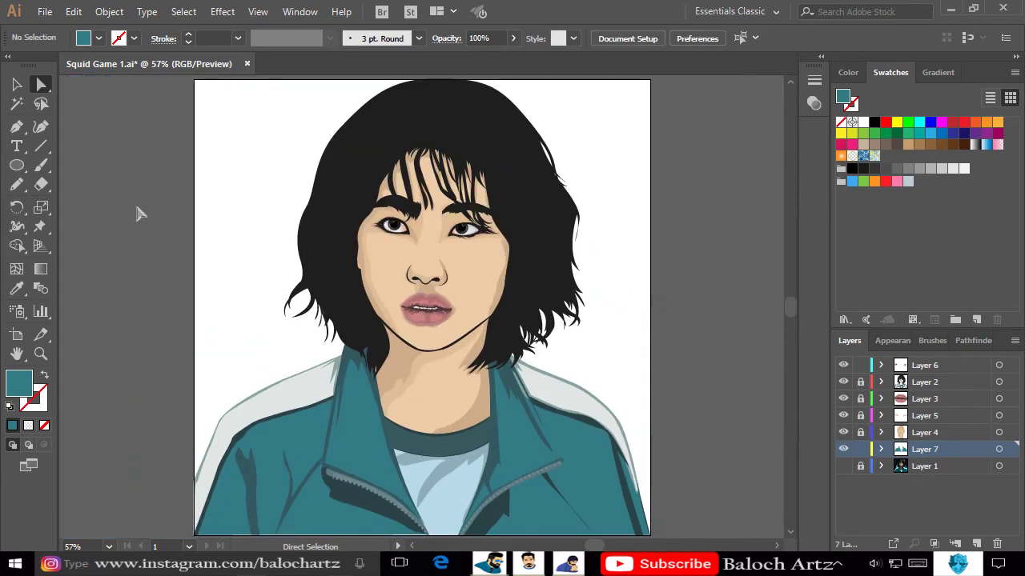
{"action": "scroll", "coordinate": [309, 485], "scroll_direction": "up", "scroll_amount": 1}
{"action": "scroll", "coordinate": [306, 343], "scroll_direction": "up", "scroll_amount": 2}
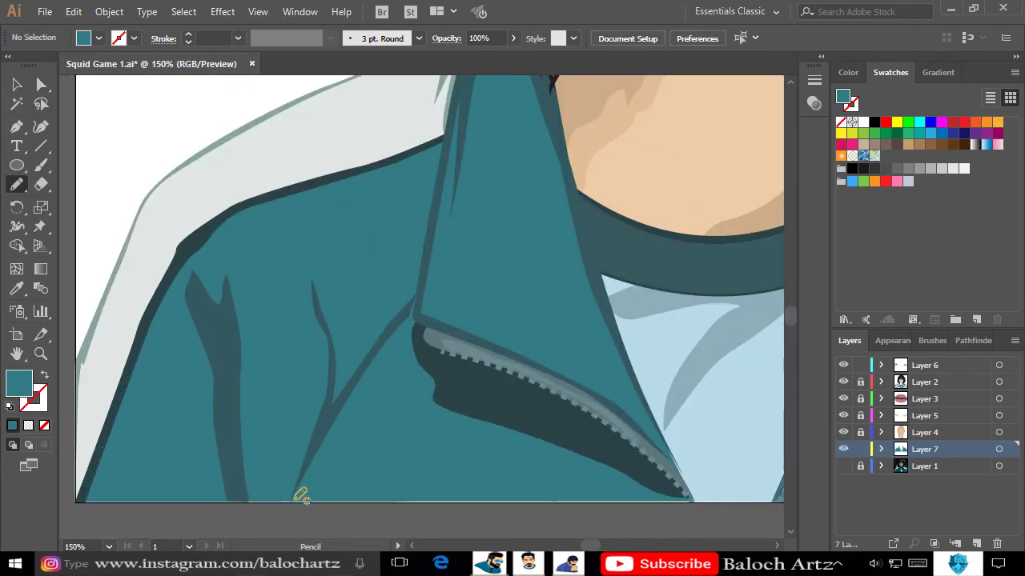
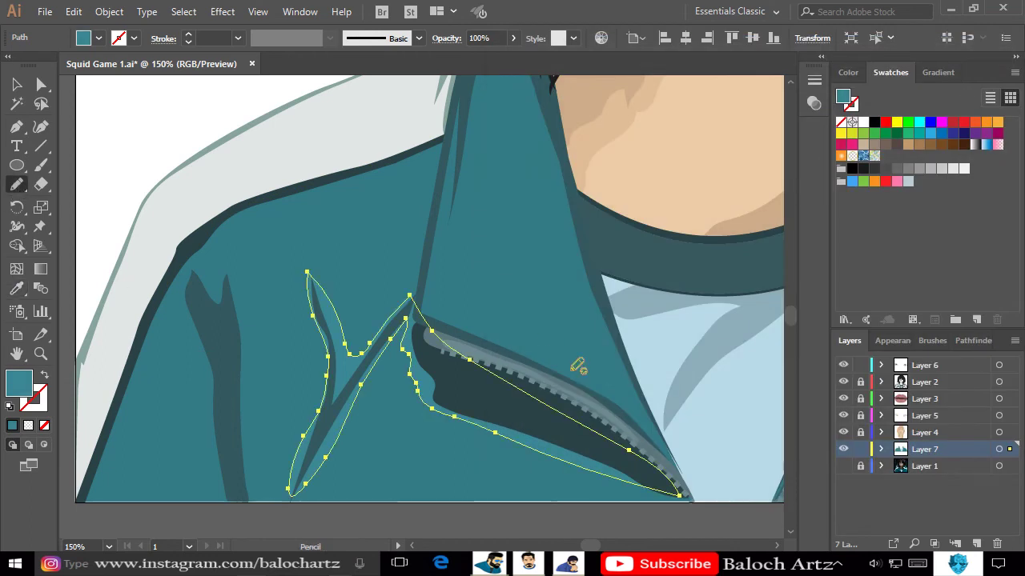
Draw teal shading shapes along the collar edge and the left jacket fold.
{"action": "left_click", "coordinate": [671, 446], "text": "ctrl"}
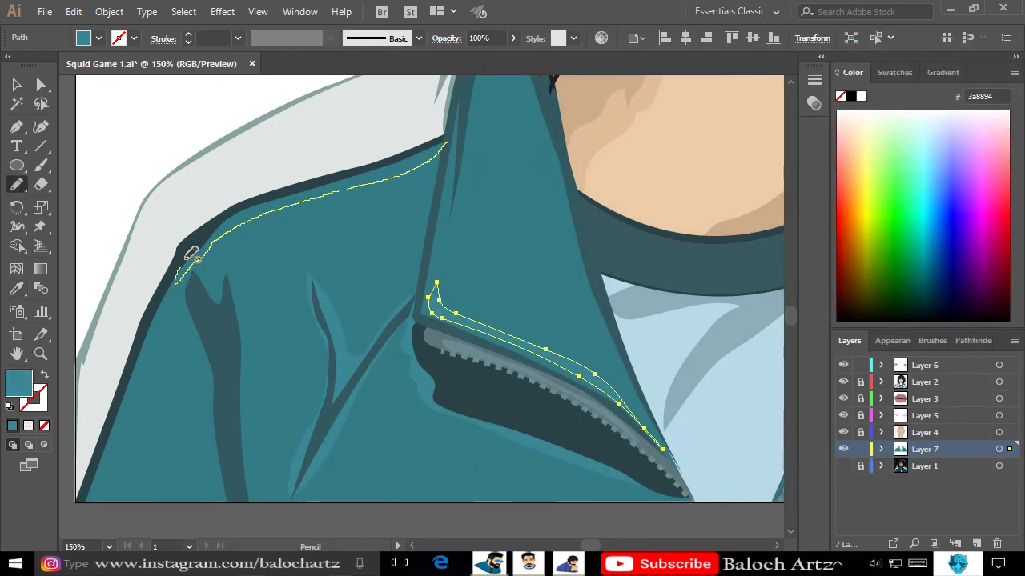
{"action": "left_click_drag", "start_coordinate": [450, 136], "coordinate": [446, 141]}
{"action": "scroll", "coordinate": [552, 272], "scroll_direction": "up", "scroll_amount": 3}
{"action": "left_click_drag", "start_coordinate": [558, 302], "coordinate": [554, 268]}
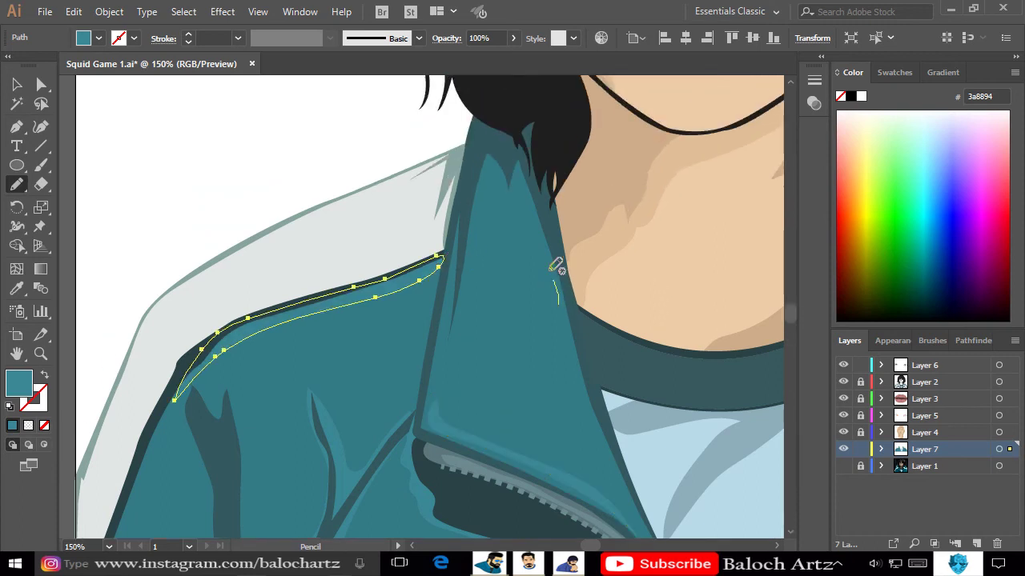
{"action": "left_click_drag", "start_coordinate": [570, 301], "coordinate": [569, 304]}
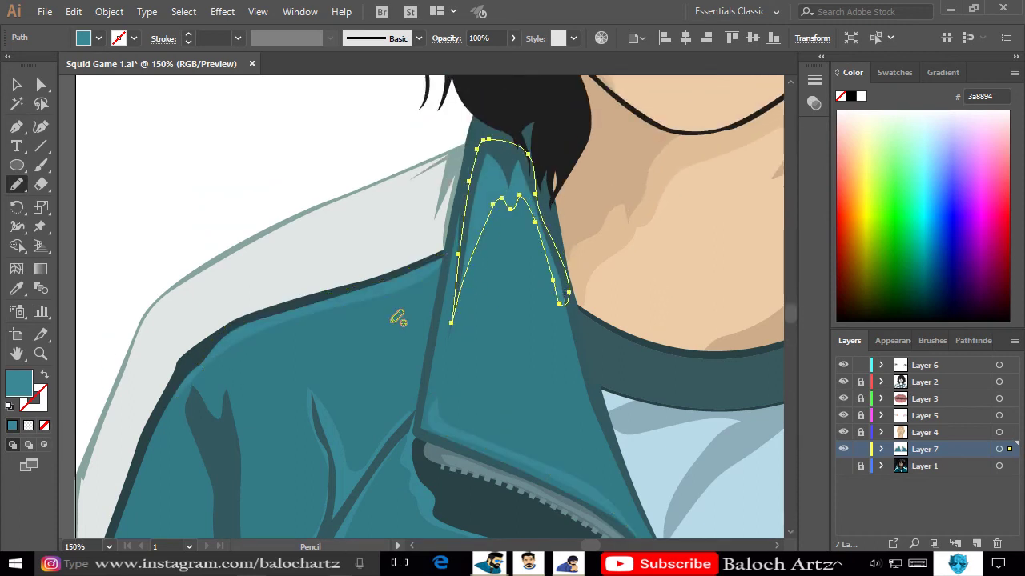
{"action": "scroll", "coordinate": [268, 472], "scroll_direction": "down", "scroll_amount": 3}
{"action": "left_click_drag", "start_coordinate": [223, 321], "coordinate": [250, 445]}
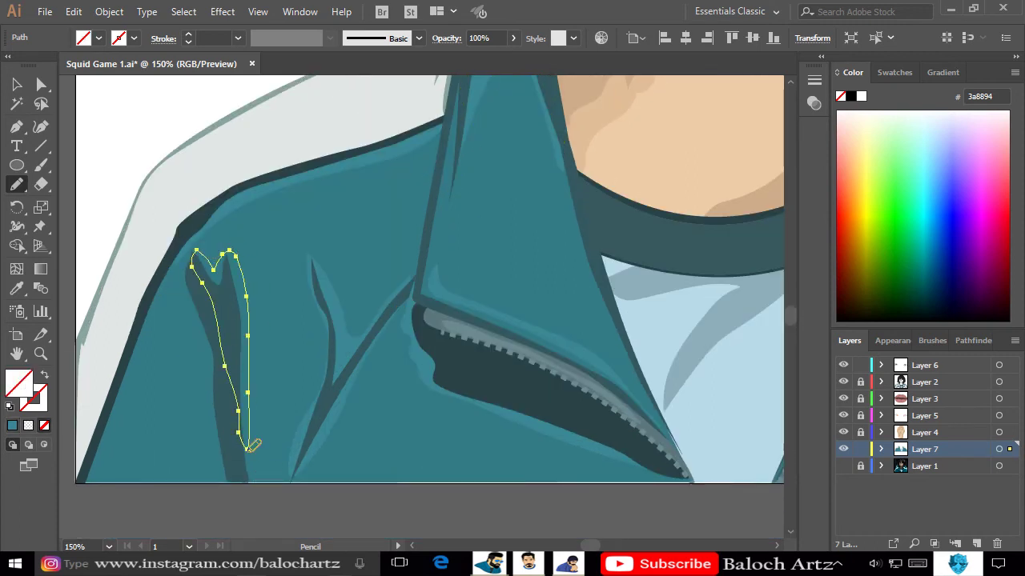
{"action": "scroll", "coordinate": [274, 389], "scroll_direction": "down", "scroll_amount": 2}
{"action": "key", "text": "ctrl+minus"}
{"action": "scroll", "coordinate": [387, 393], "scroll_direction": "up", "scroll_amount": 2}
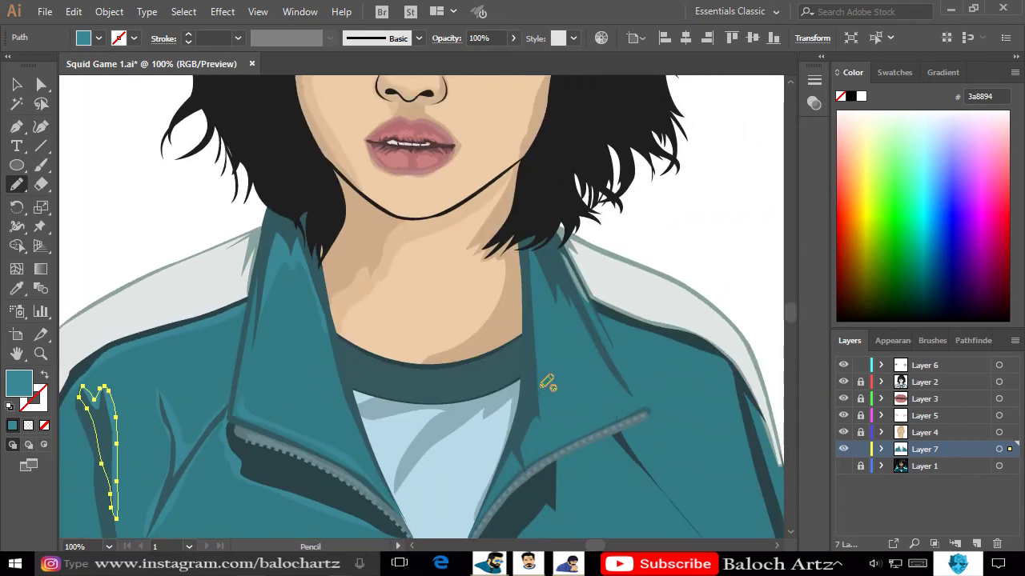
{"action": "key", "text": "ctrl+plus"}
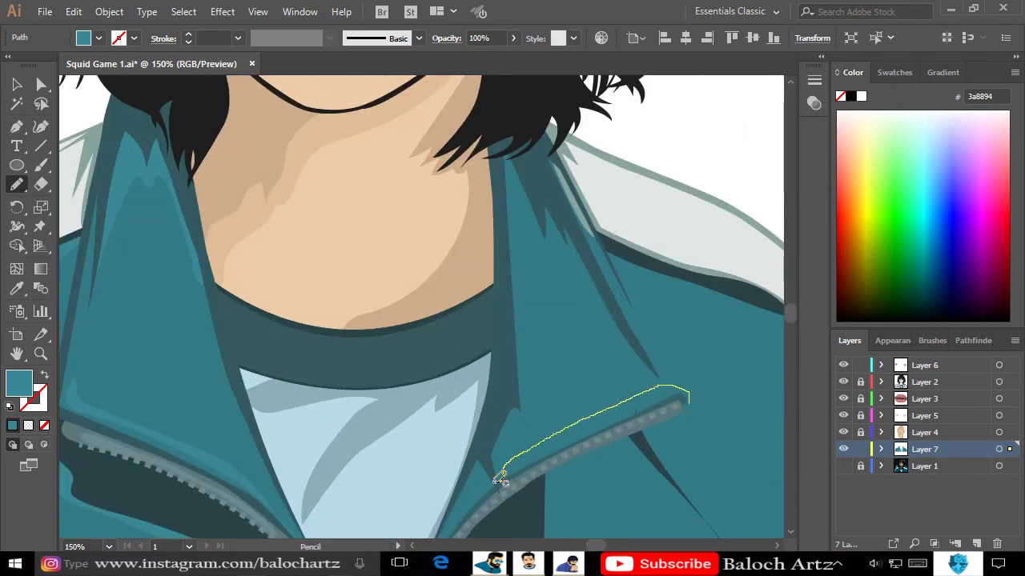
Draw teal shading shapes along the right zipper, right collar and right shoulder.
{"action": "left_click_drag", "start_coordinate": [498, 479], "coordinate": [484, 490]}
{"action": "scroll", "coordinate": [494, 416], "scroll_direction": "down", "scroll_amount": 3}
{"action": "left_click_drag", "start_coordinate": [672, 284], "coordinate": [671, 287]}
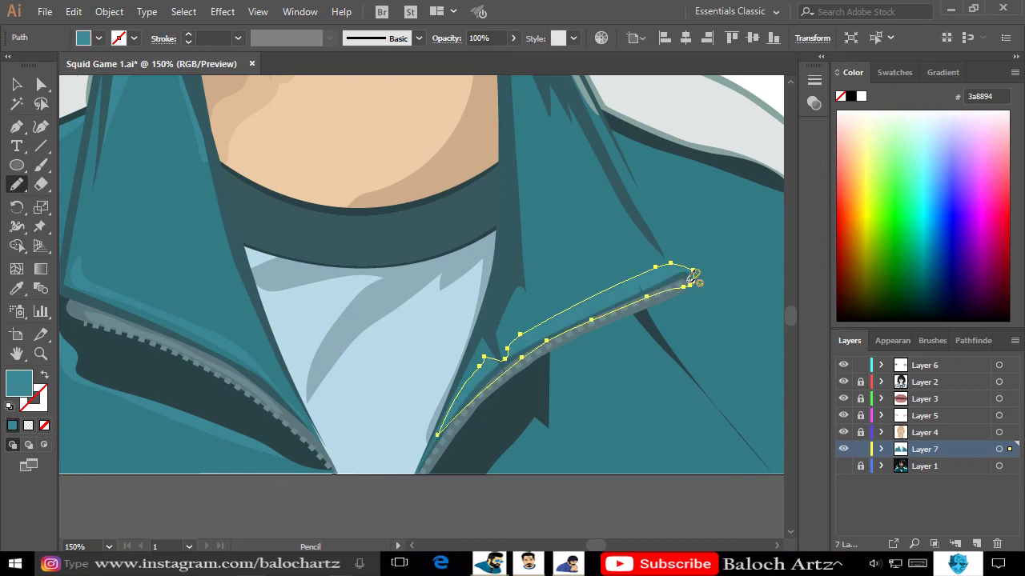
{"action": "key", "text": "ctrl+minus"}
{"action": "scroll", "coordinate": [593, 384], "scroll_direction": "up", "scroll_amount": 2}
{"action": "left_click_drag", "start_coordinate": [590, 383], "coordinate": [542, 303]}
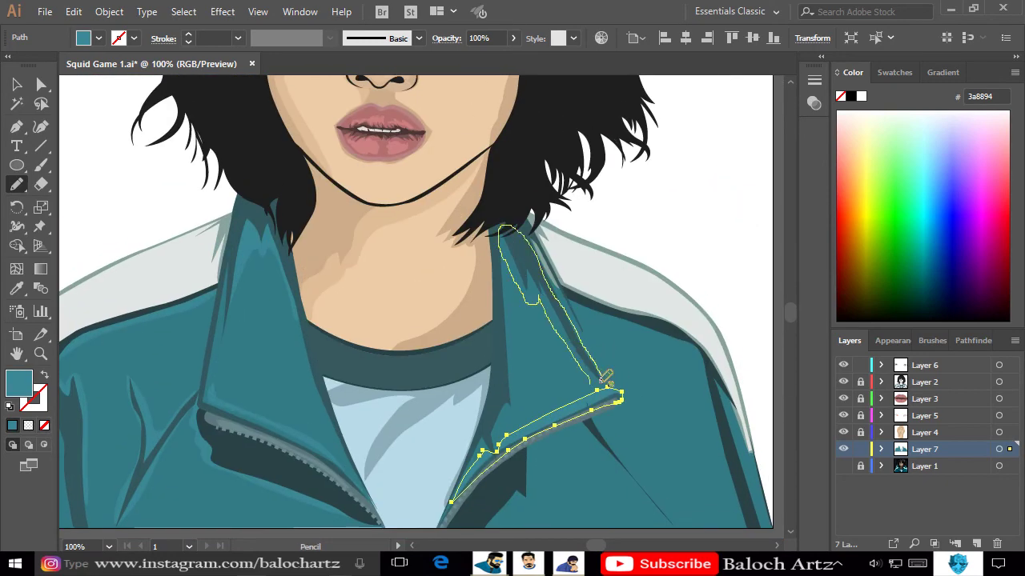
{"action": "left_click_drag", "start_coordinate": [601, 382], "coordinate": [599, 377]}
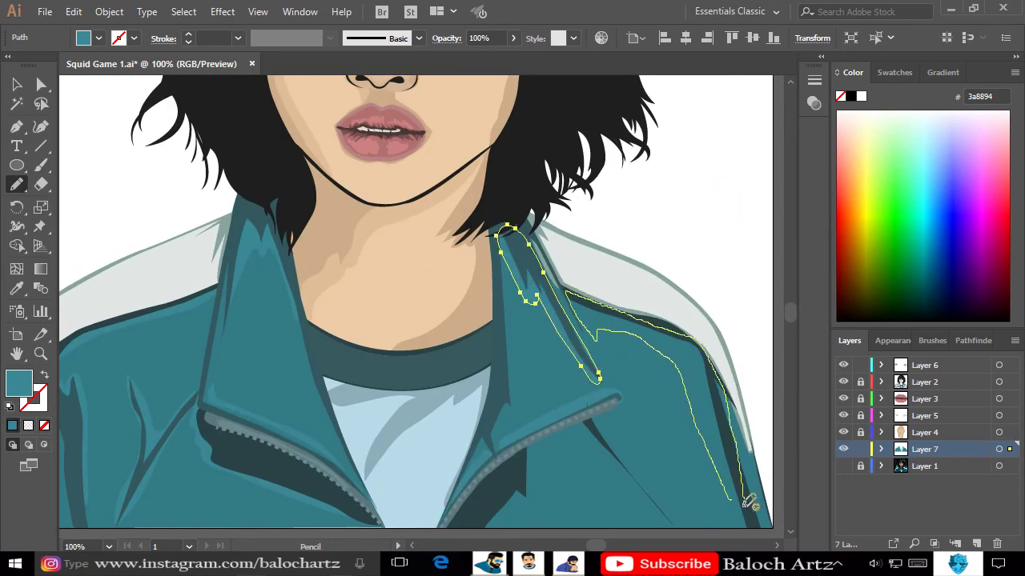
{"action": "left_click_drag", "start_coordinate": [745, 500], "coordinate": [744, 507]}
{"action": "key", "text": "ctrl+shift+a"}
{"action": "key", "text": "ctrl+minus"}
Narrow the dark neckband slightly by dragging its bounding box.
{"action": "scroll", "coordinate": [350, 264], "scroll_direction": "up", "scroll_amount": 2}
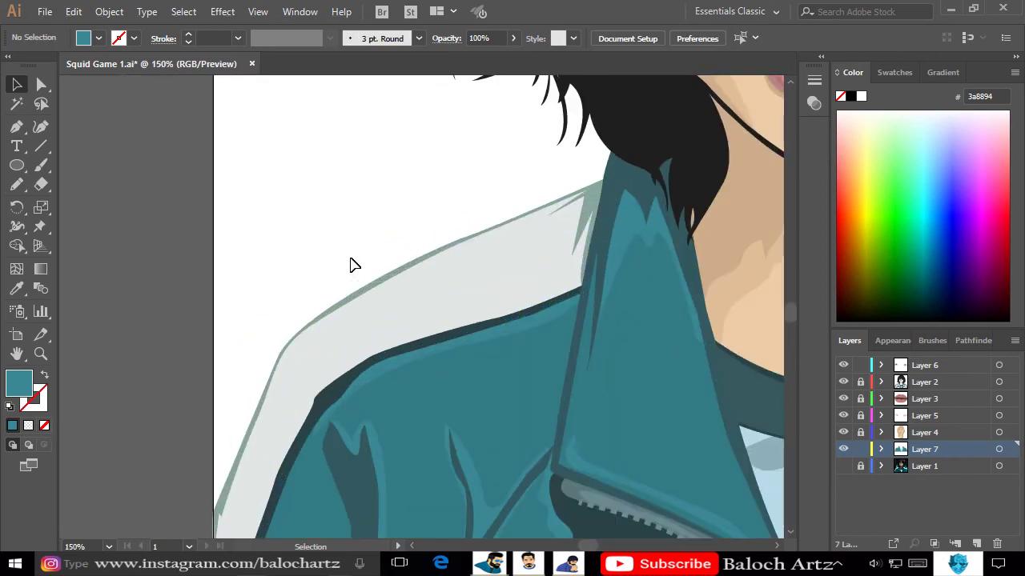
{"action": "scroll", "coordinate": [288, 284], "scroll_direction": "down", "scroll_amount": 3}
{"action": "scroll", "coordinate": [517, 352], "scroll_direction": "down", "scroll_amount": 2}
{"action": "left_click", "coordinate": [491, 370]}
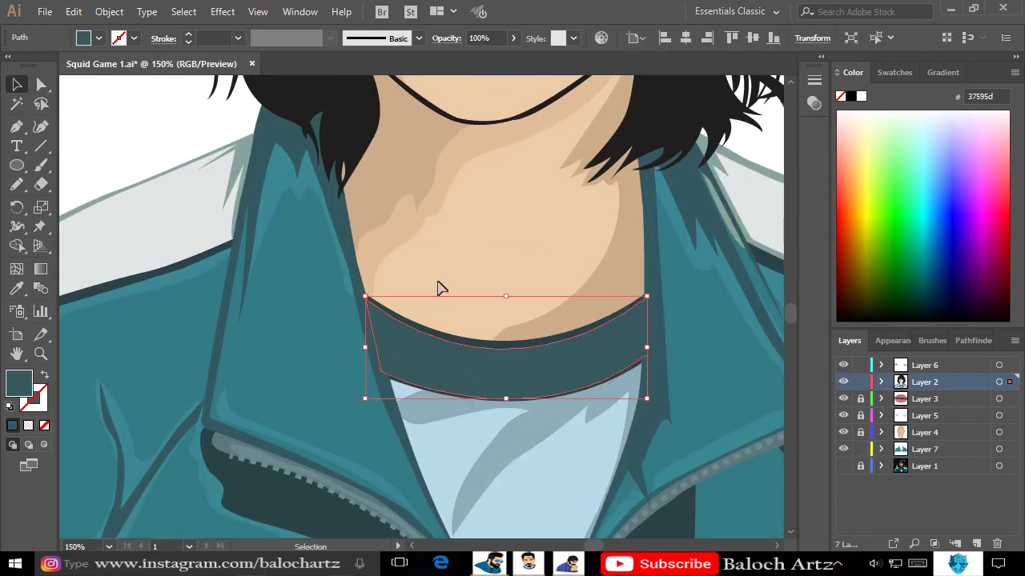
{"action": "left_click_drag", "start_coordinate": [650, 346], "coordinate": [675, 396]}
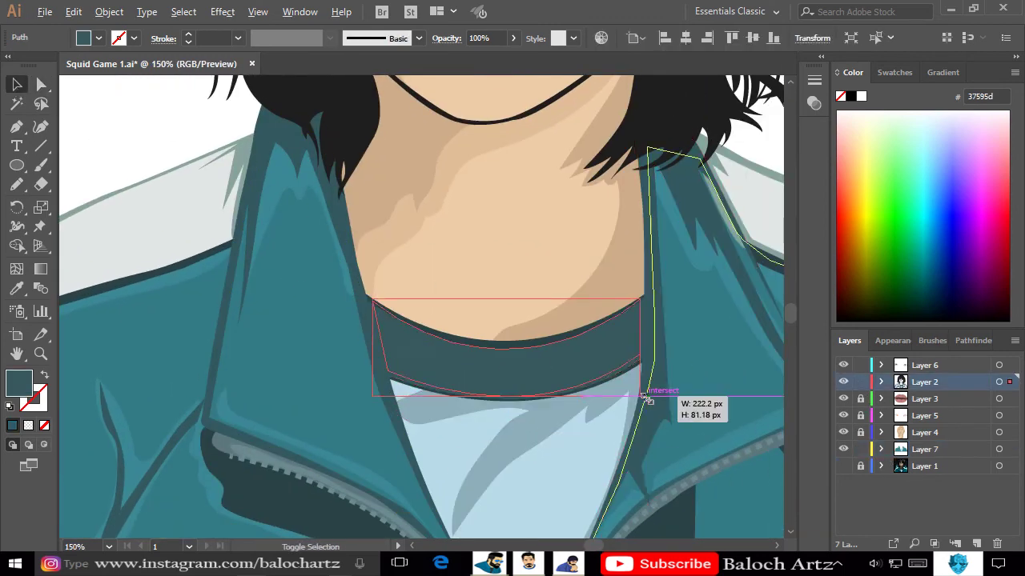
{"action": "left_click", "coordinate": [134, 130]}
Flatten the neckband's top curve by dragging its handle with Direct Selection.
{"action": "left_click", "coordinate": [42, 84]}
{"action": "left_click", "coordinate": [560, 360]}
{"action": "key", "text": "ctrl+plus"}
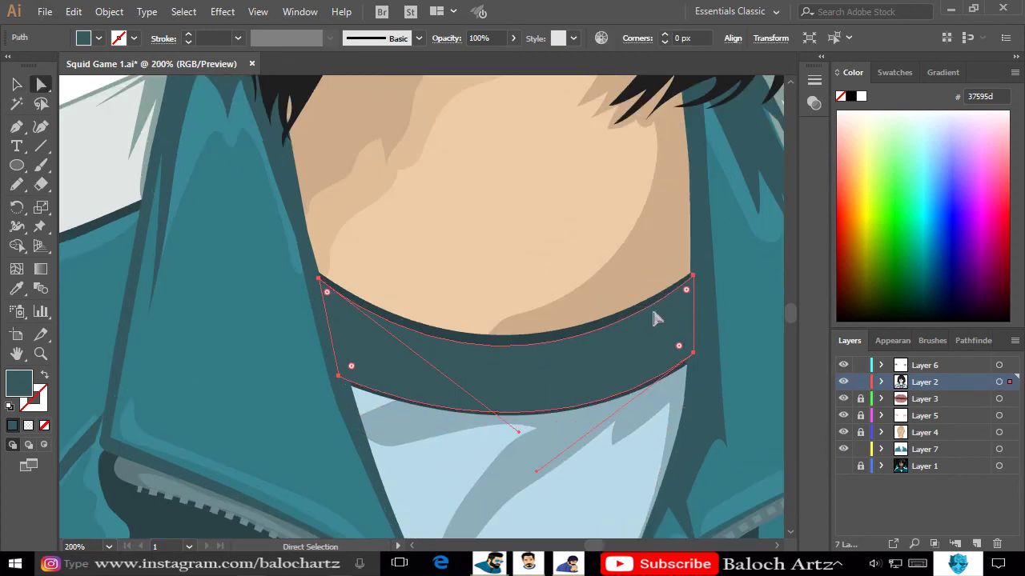
{"action": "left_click_drag", "start_coordinate": [519, 436], "coordinate": [509, 419]}
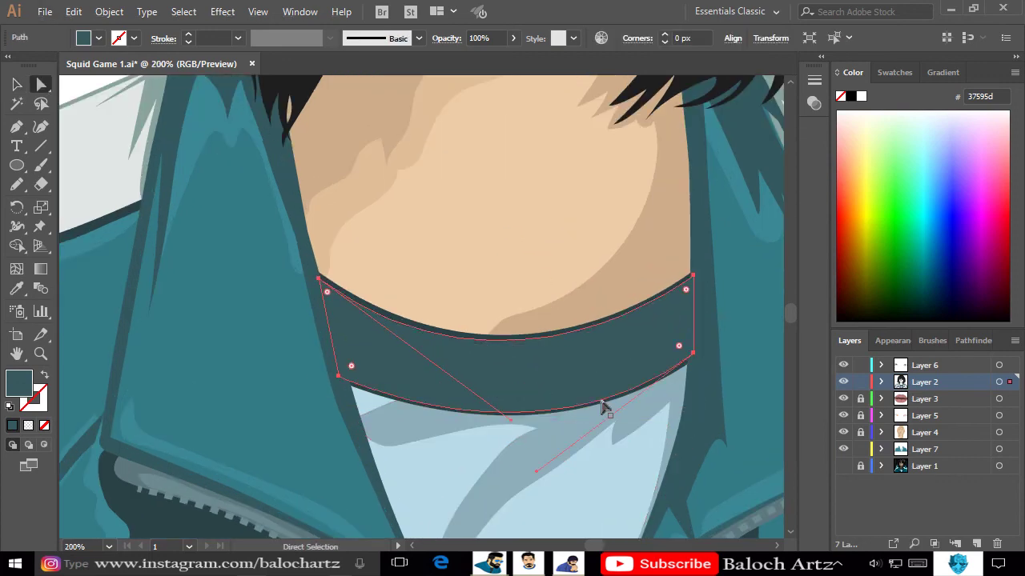
{"action": "left_click", "coordinate": [102, 183]}
{"action": "left_click", "coordinate": [416, 377]}
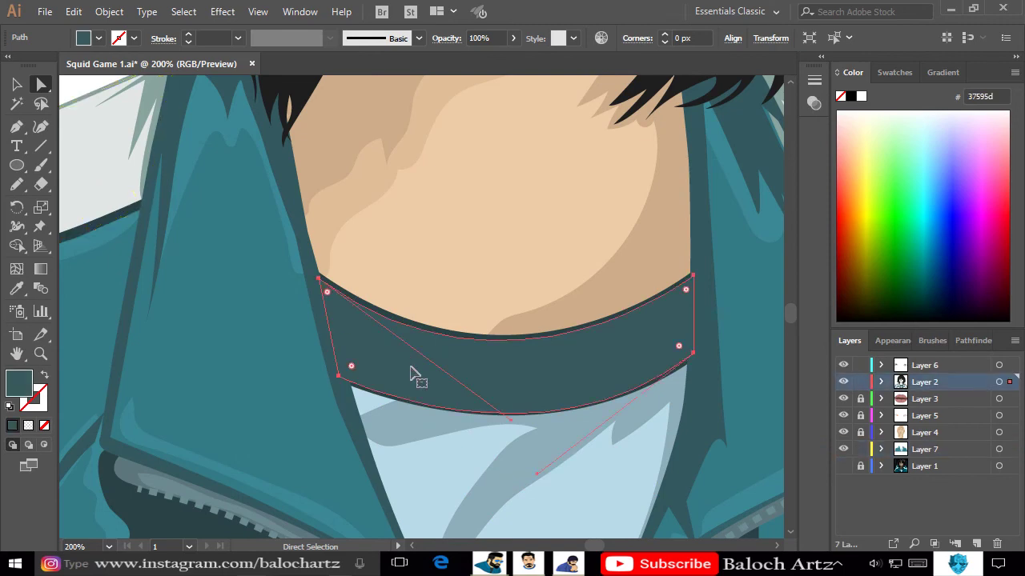
{"action": "left_click", "coordinate": [408, 441]}
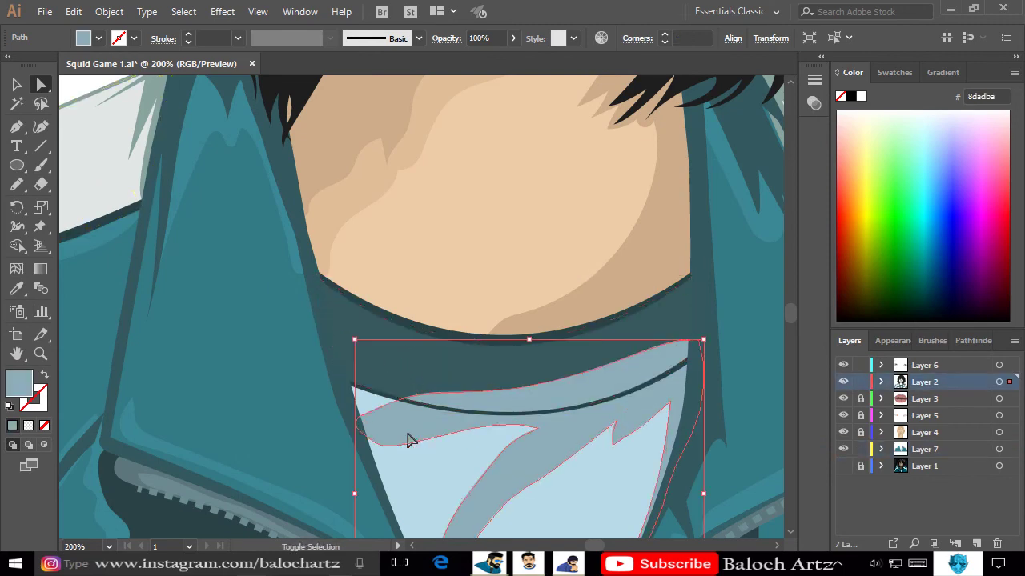
{"action": "left_click", "coordinate": [104, 174]}
{"action": "key", "text": "ctrl+minus"}
Pencil a highlight shape over the shirt, fill it with the shirt's light blue, and brighten it slightly.
{"action": "key", "text": "ctrl+shift+a"}
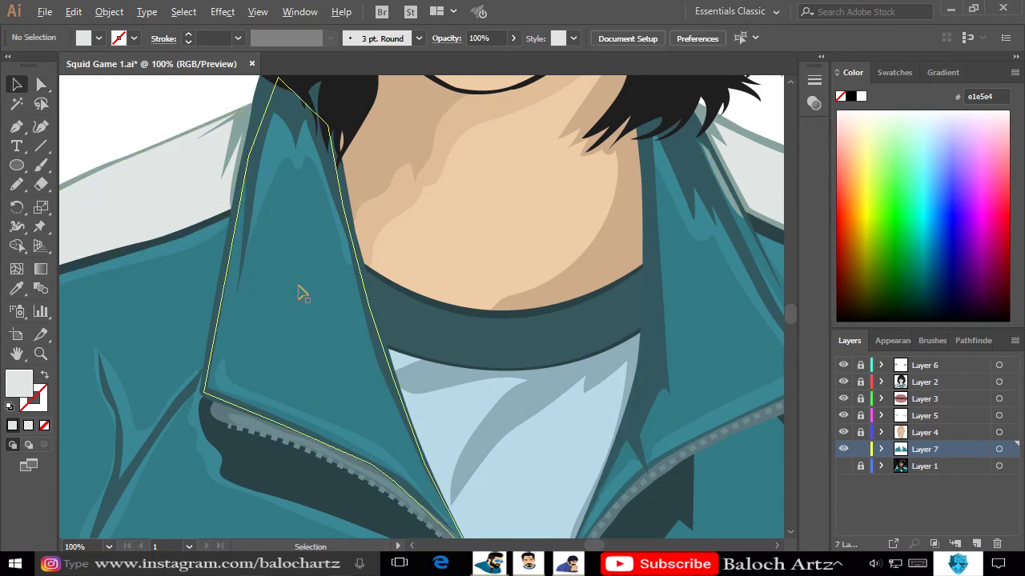
{"action": "scroll", "coordinate": [297, 291], "scroll_direction": "down", "scroll_amount": 2}
{"action": "scroll", "coordinate": [398, 385], "scroll_direction": "up", "scroll_amount": 2}
{"action": "key", "text": "n"}
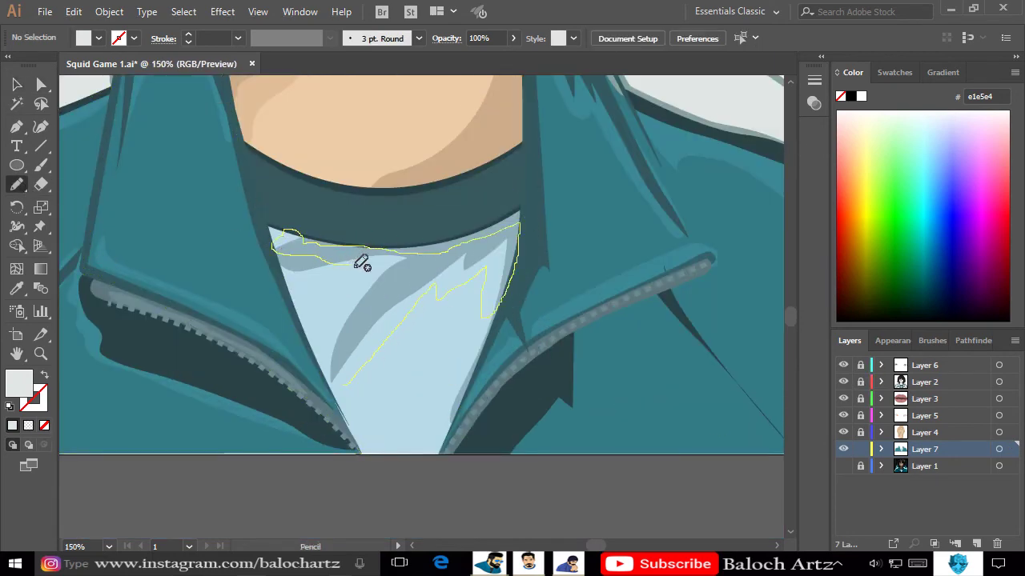
{"action": "left_click_drag", "start_coordinate": [345, 380], "coordinate": [341, 385]}
{"action": "key", "text": "i"}
{"action": "left_click", "coordinate": [457, 265]}
{"action": "left_click", "coordinate": [741, 39]}
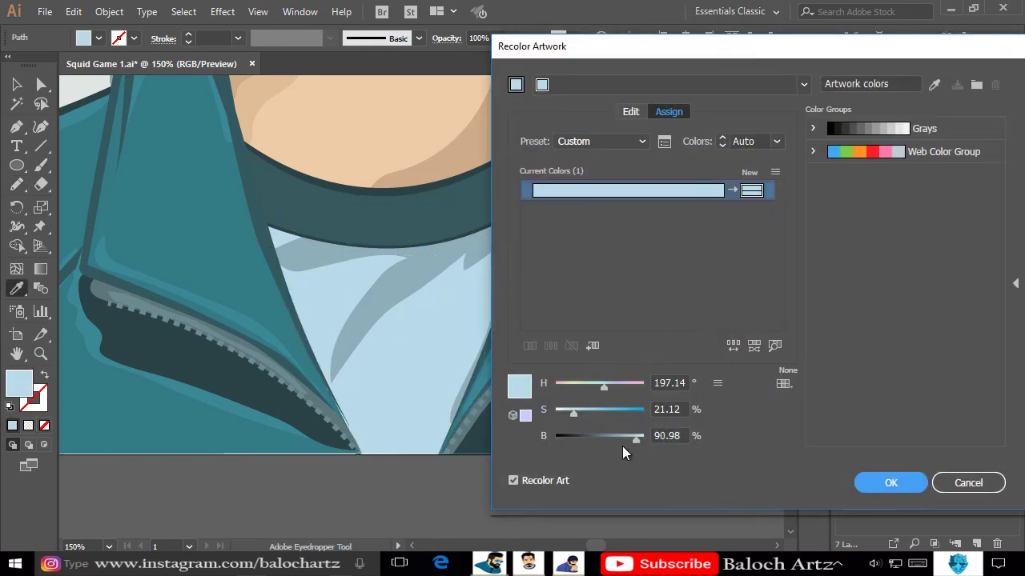
{"action": "left_click_drag", "start_coordinate": [635, 439], "coordinate": [640, 439]}
{"action": "left_click", "coordinate": [890, 482]}
{"action": "key", "text": "v"}
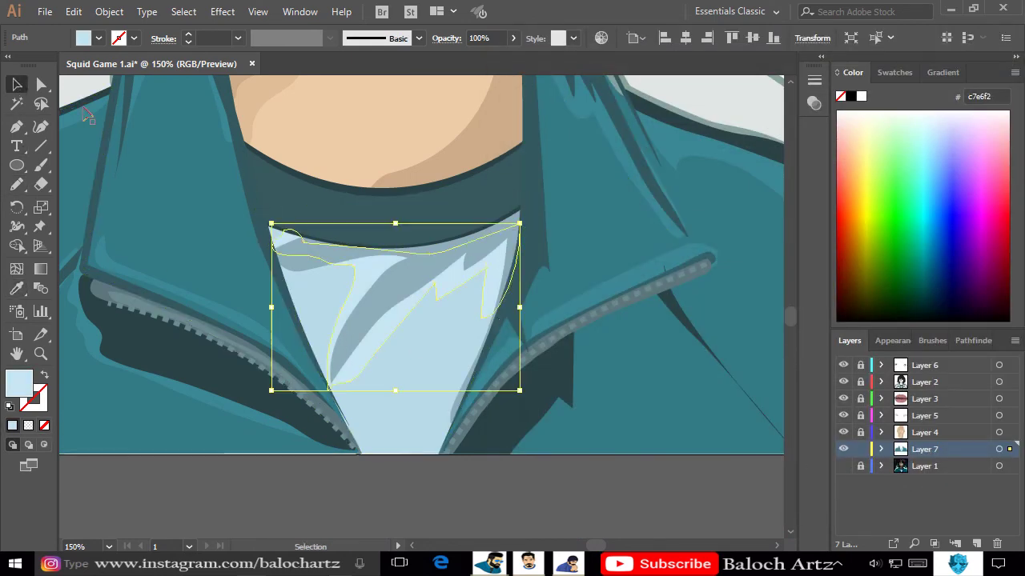
{"action": "key", "text": "ctrl+minus"}
{"action": "left_click", "coordinate": [335, 496]}
{"action": "key", "text": "ctrl+minus"}
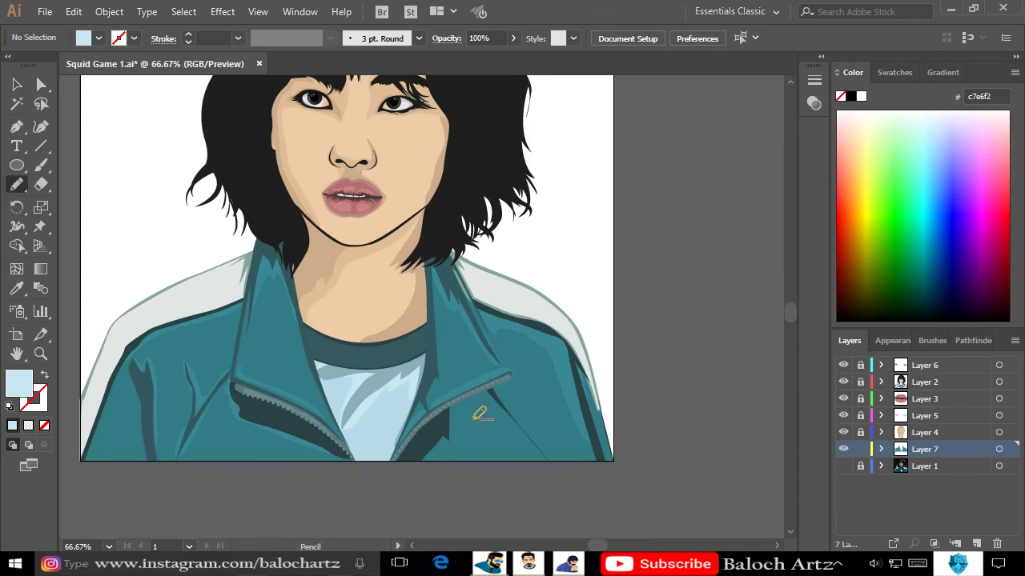
Pencil a shading shape beside the right zipper and fill it with the jacket teal.
{"action": "scroll", "coordinate": [479, 414], "scroll_direction": "up", "scroll_amount": 2}
{"action": "left_click_drag", "start_coordinate": [644, 509], "coordinate": [606, 449]}
{"action": "left_click_drag", "start_coordinate": [634, 490], "coordinate": [645, 508]}
{"action": "key", "text": "i"}
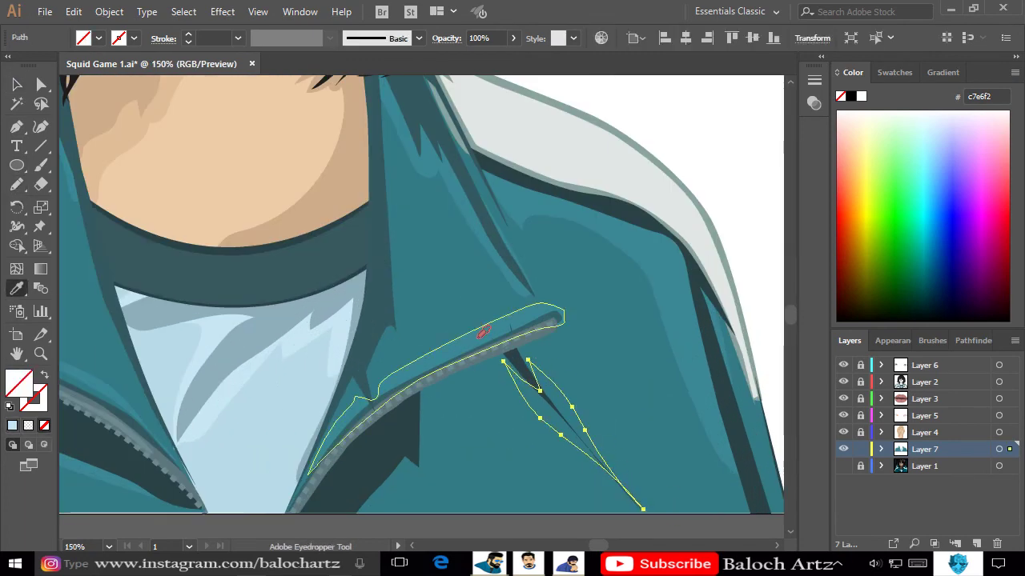
{"action": "left_click", "coordinate": [608, 206]}
{"action": "key", "text": "v"}
{"action": "key", "text": "ctrl+minus"}
{"action": "key", "text": "ctrl+minus"}
{"action": "key", "text": "ctrl+minus"}
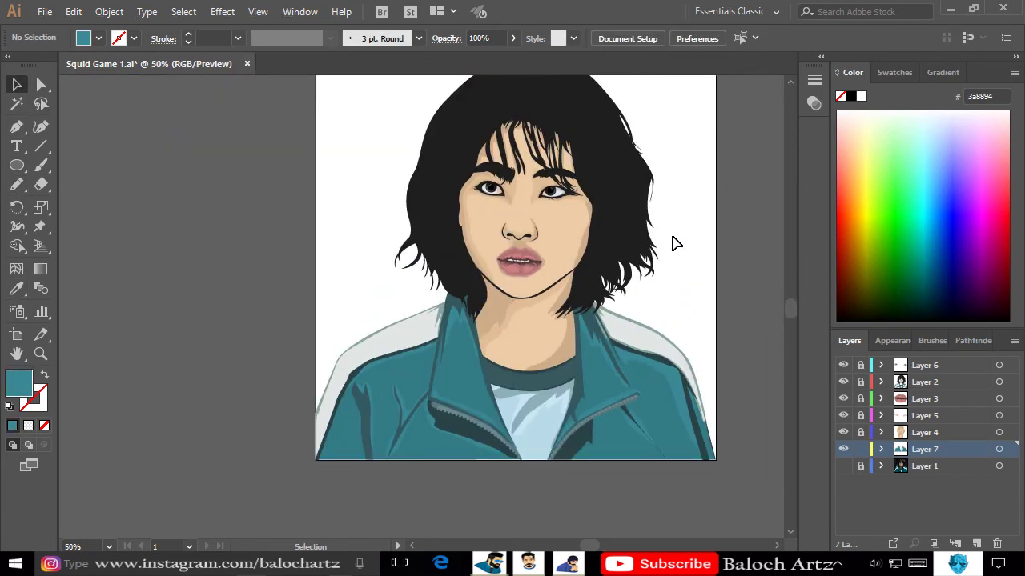
Add a new top layer above Layer 6, hide Layers 4 and 2, and show Layer 1.
{"action": "key", "text": "ctrl+0"}
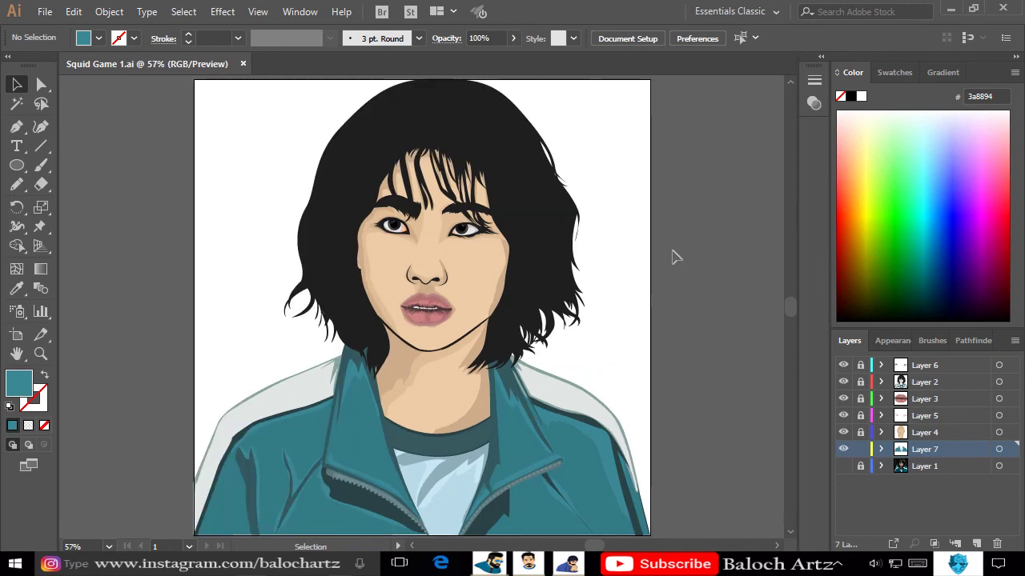
{"action": "left_click", "coordinate": [928, 367]}
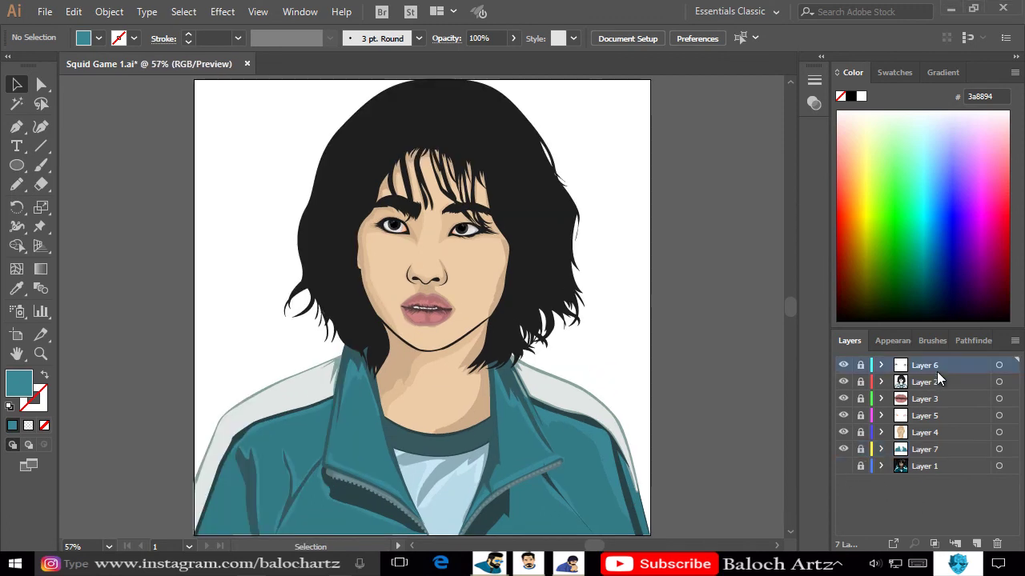
{"action": "left_click", "coordinate": [977, 543]}
{"action": "left_click", "coordinate": [843, 449]}
{"action": "left_click", "coordinate": [843, 399]}
{"action": "left_click", "coordinate": [843, 483]}
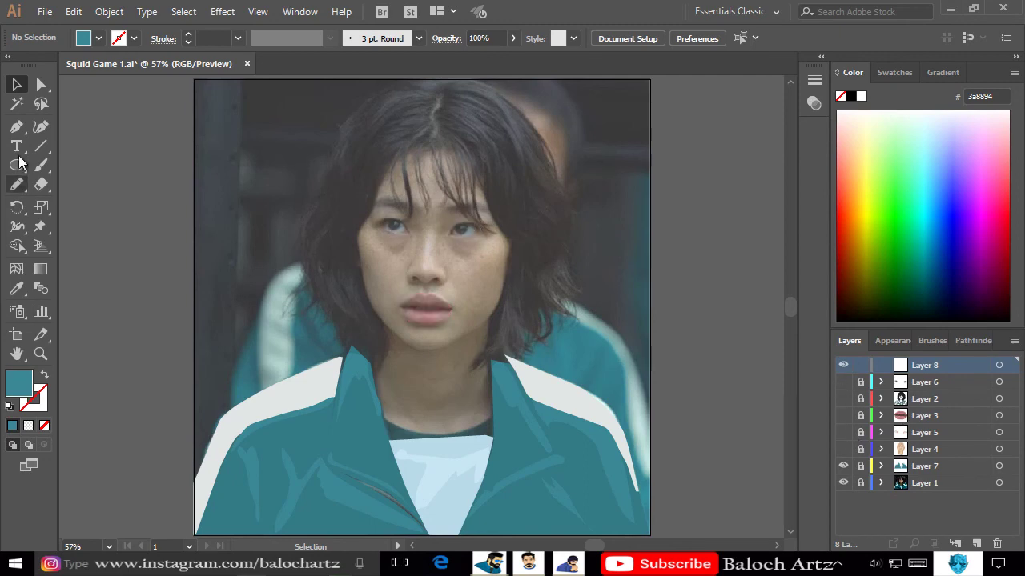
Turn a black 4 pt lens-profile line into a new tapered Art Brush, then delete the sample line.
{"action": "scroll", "coordinate": [298, 240], "scroll_direction": "up", "scroll_amount": 4}
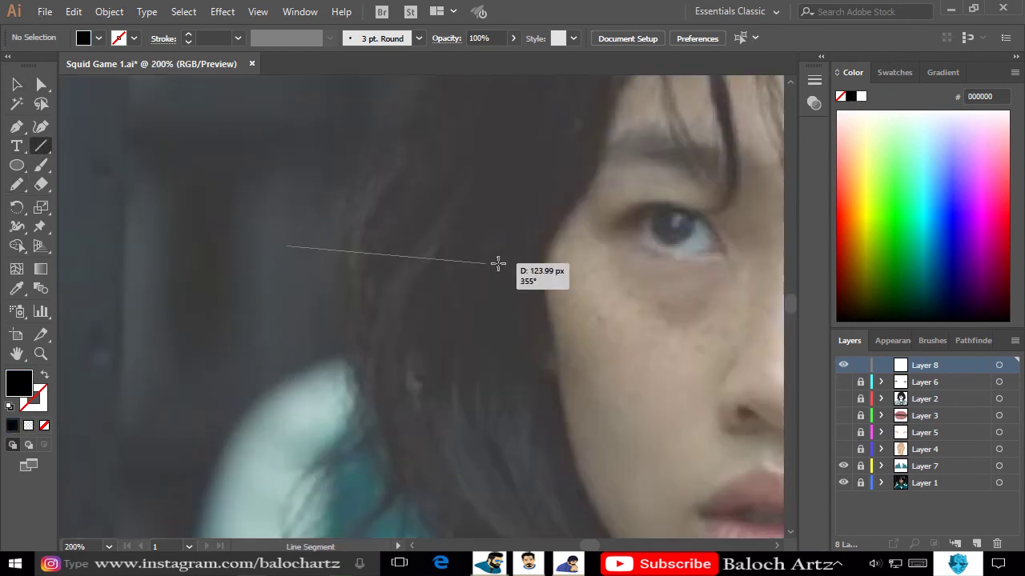
{"action": "left_click_drag", "start_coordinate": [287, 245], "coordinate": [526, 245]}
{"action": "left_click", "coordinate": [12, 426]}
{"action": "left_click", "coordinate": [238, 37]}
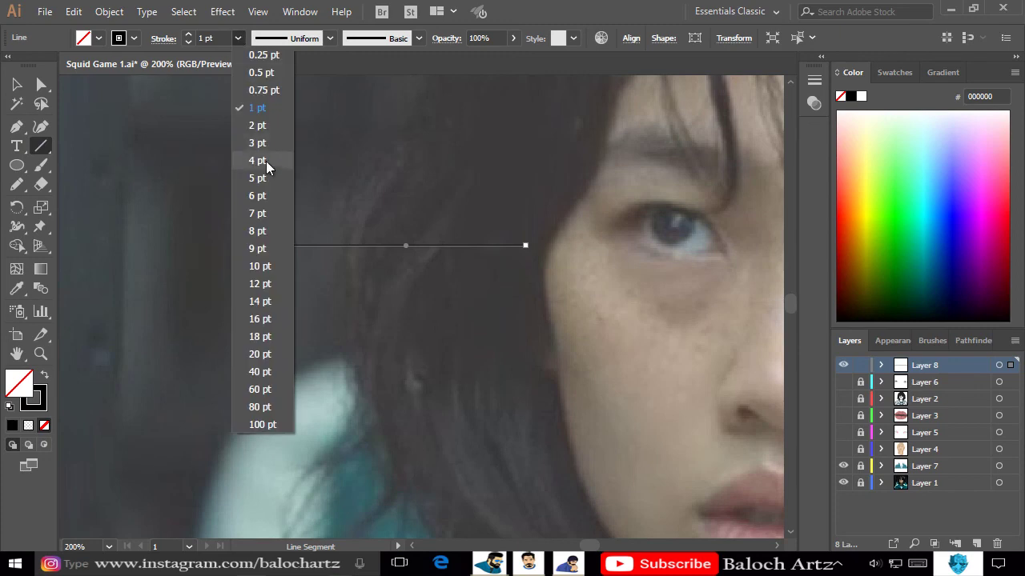
{"action": "left_click", "coordinate": [264, 163]}
{"action": "left_click", "coordinate": [329, 38]}
{"action": "left_click", "coordinate": [289, 82]}
{"action": "left_click", "coordinate": [932, 341]}
{"action": "left_click", "coordinate": [976, 544]}
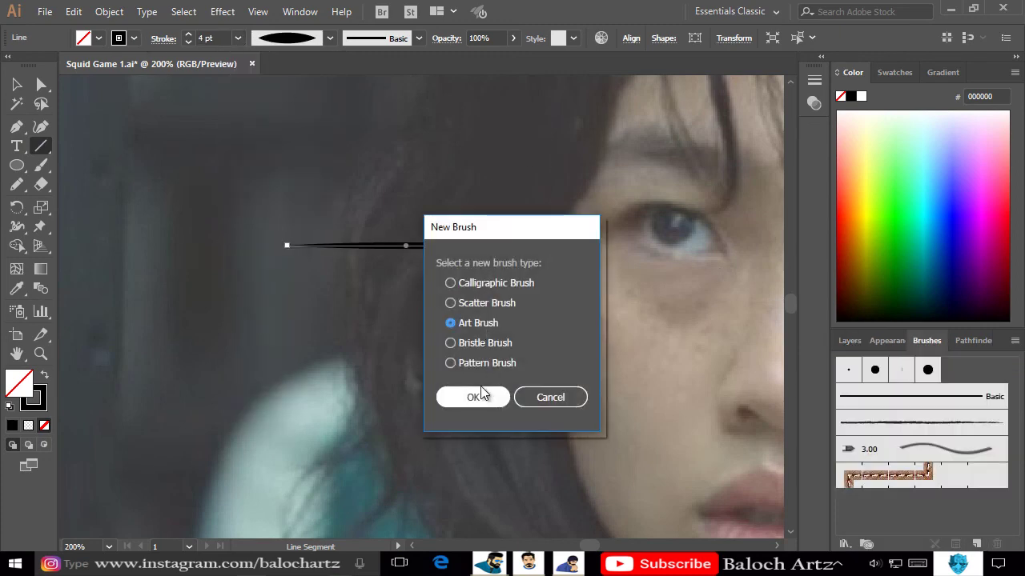
{"action": "left_click", "coordinate": [469, 395]}
{"action": "left_click", "coordinate": [617, 332]}
{"action": "left_click", "coordinate": [624, 370]}
{"action": "key", "text": "v"}
{"action": "key", "text": "Delete"}
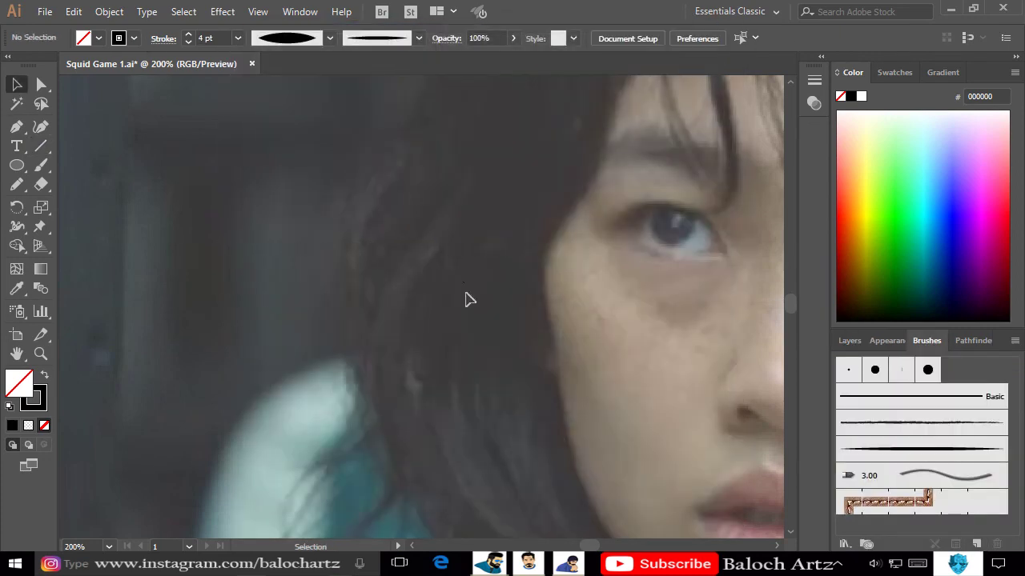
{"action": "key", "text": "F7"}
Test the new brush with a stroke over the photo's hair, then undo it.
{"action": "key", "text": "ctrl+minus"}
{"action": "left_click_drag", "start_coordinate": [459, 365], "coordinate": [270, 453]}
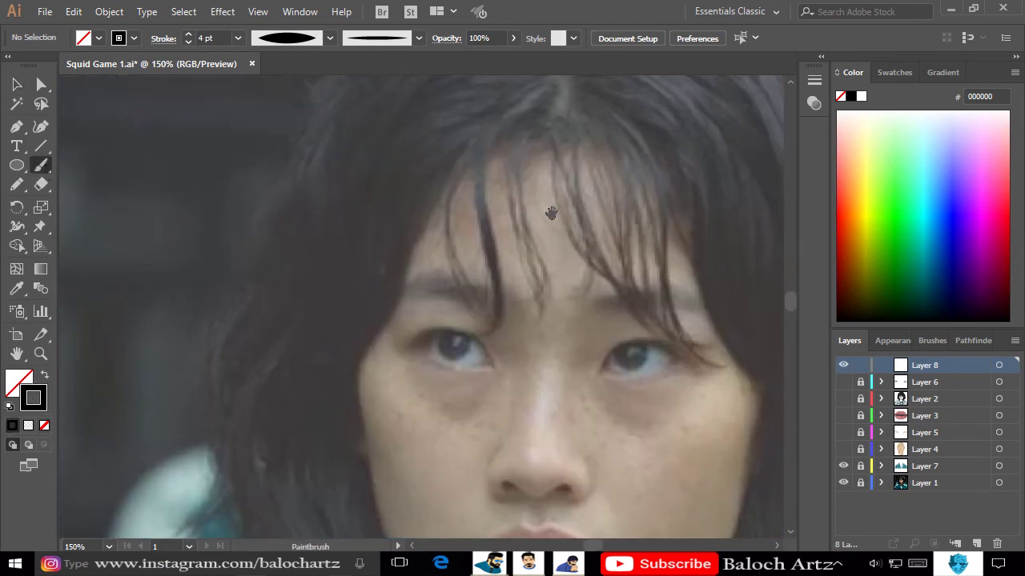
{"action": "left_click_drag", "start_coordinate": [552, 213], "coordinate": [492, 340]}
{"action": "left_click_drag", "start_coordinate": [342, 367], "coordinate": [334, 390]}
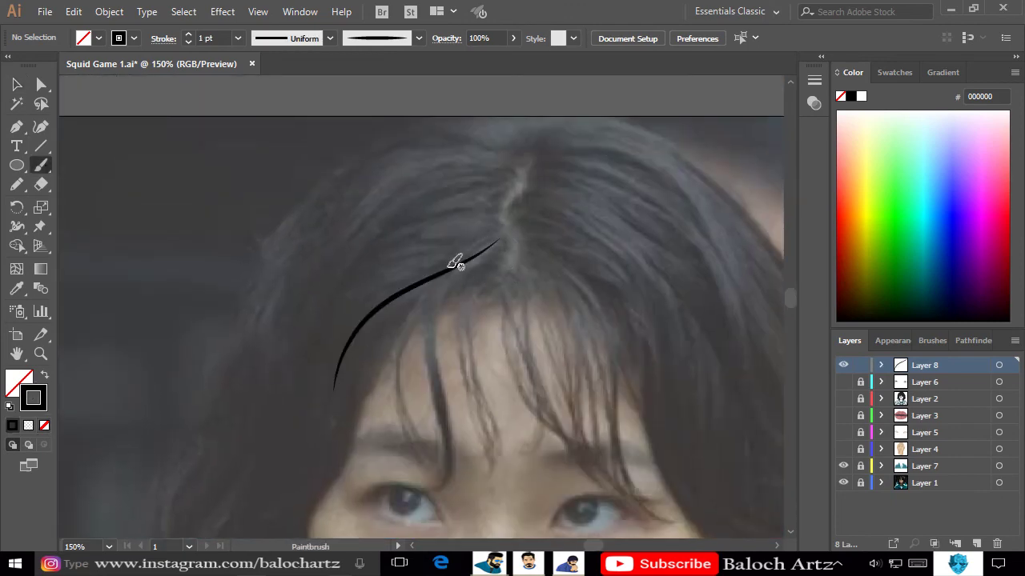
{"action": "key", "text": "ctrl+z"}
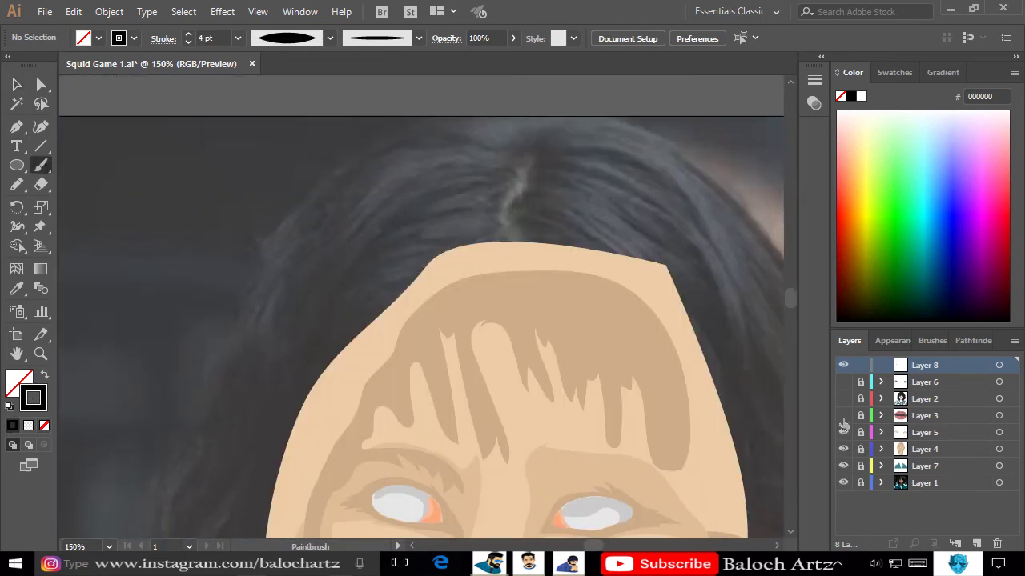
Show the portrait layers again, hide the reference photo, and set the stroke to dark grey #373838.
{"action": "left_click_drag", "start_coordinate": [843, 449], "coordinate": [843, 382]}
{"action": "left_click", "coordinate": [843, 483]}
{"action": "double_click", "coordinate": [32, 398]}
{"action": "left_click", "coordinate": [572, 371]}
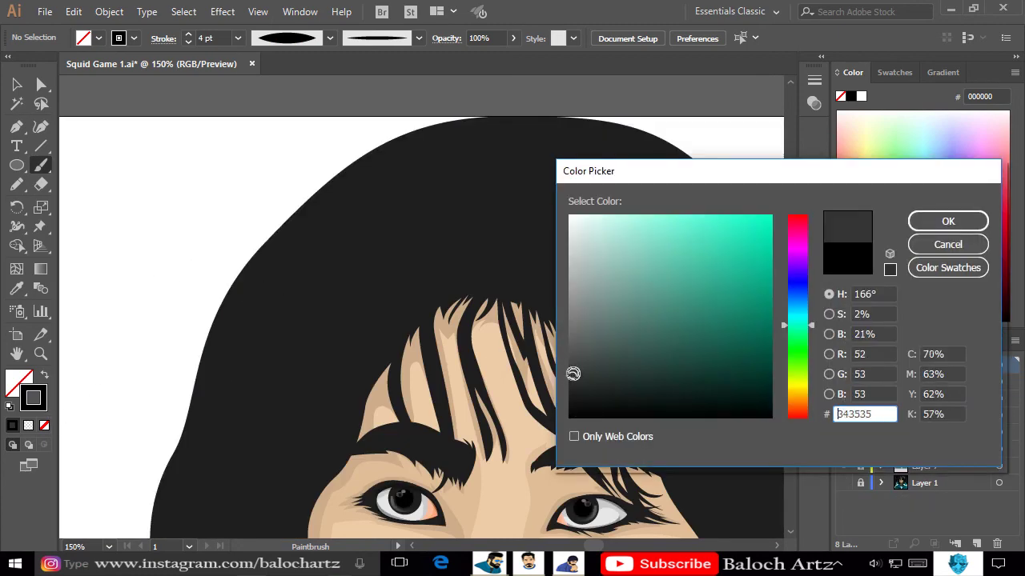
{"action": "key", "text": "Return"}
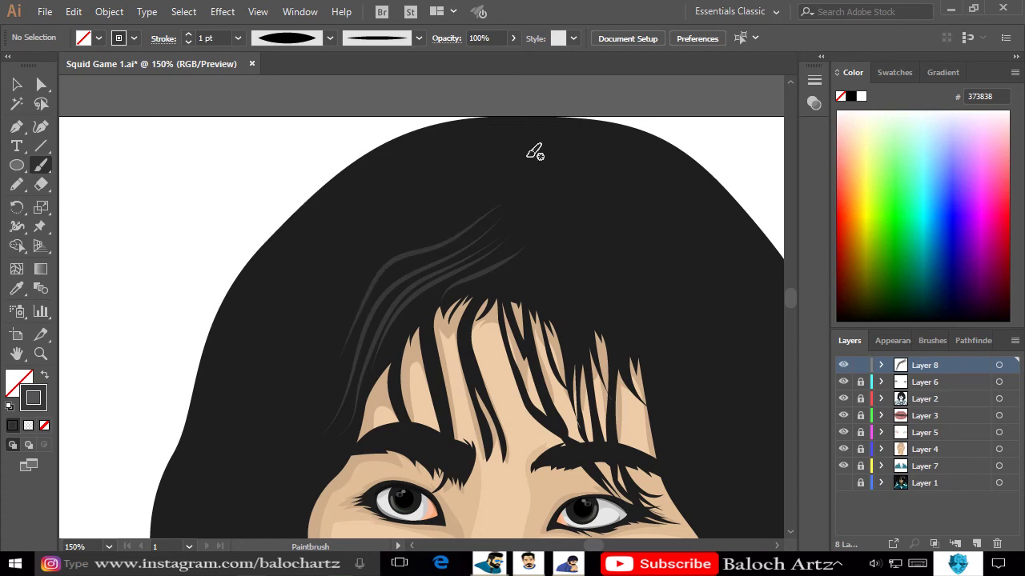
Paint grey strands near the left brow and across the upper-left hair.
{"action": "left_click_drag", "start_coordinate": [334, 376], "coordinate": [331, 401]}
{"action": "key", "text": "ctrl+minus"}
{"action": "left_click_drag", "start_coordinate": [364, 294], "coordinate": [334, 346]}
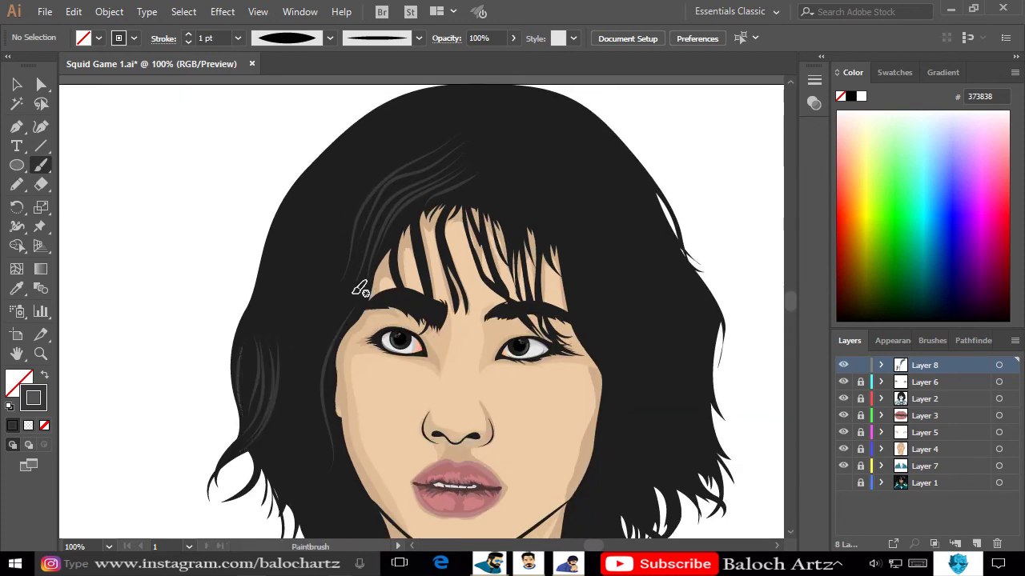
{"action": "left_click_drag", "start_coordinate": [309, 336], "coordinate": [307, 340]}
{"action": "scroll", "coordinate": [293, 257], "scroll_direction": "down", "scroll_amount": 5}
{"action": "left_click_drag", "start_coordinate": [369, 396], "coordinate": [334, 262]}
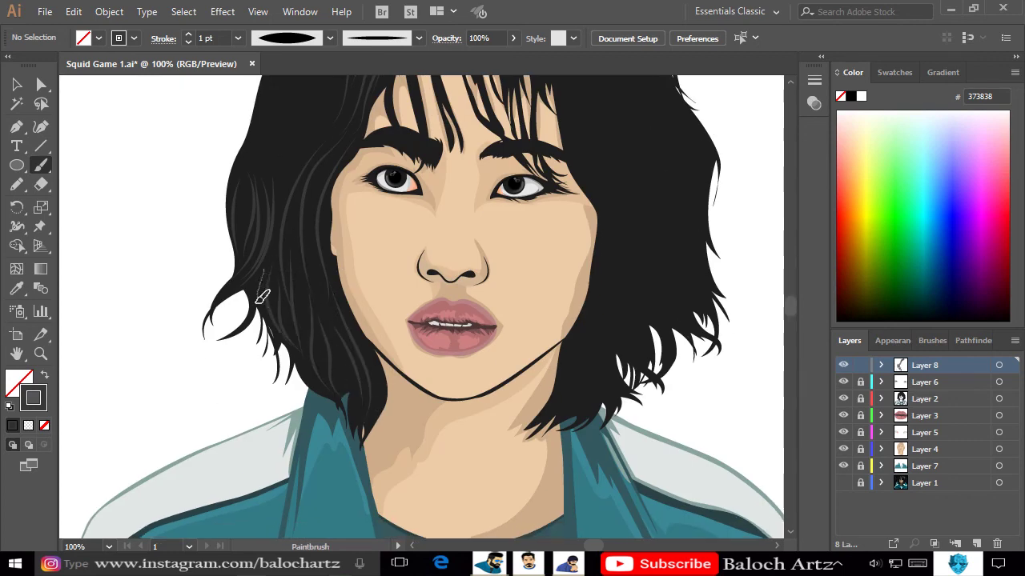
{"action": "scroll", "coordinate": [468, 190], "scroll_direction": "up", "scroll_amount": 5}
{"action": "mouse_move", "coordinate": [449, 196]}
{"action": "left_mouse_down"}
{"action": "mouse_move", "coordinate": [337, 308]}
{"action": "mouse_move", "coordinate": [340, 276]}
{"action": "left_mouse_up"}
{"action": "left_click_drag", "start_coordinate": [420, 189], "coordinate": [325, 313]}
{"action": "left_click_drag", "start_coordinate": [413, 212], "coordinate": [300, 352]}
{"action": "left_click_drag", "start_coordinate": [394, 182], "coordinate": [284, 362]}
{"action": "left_click_drag", "start_coordinate": [268, 308], "coordinate": [250, 388]}
Paint grey strands above the bangs, along the right side and in the upper-right hair.
{"action": "scroll", "coordinate": [438, 253], "scroll_direction": "up", "scroll_amount": 2, "text": "alt"}
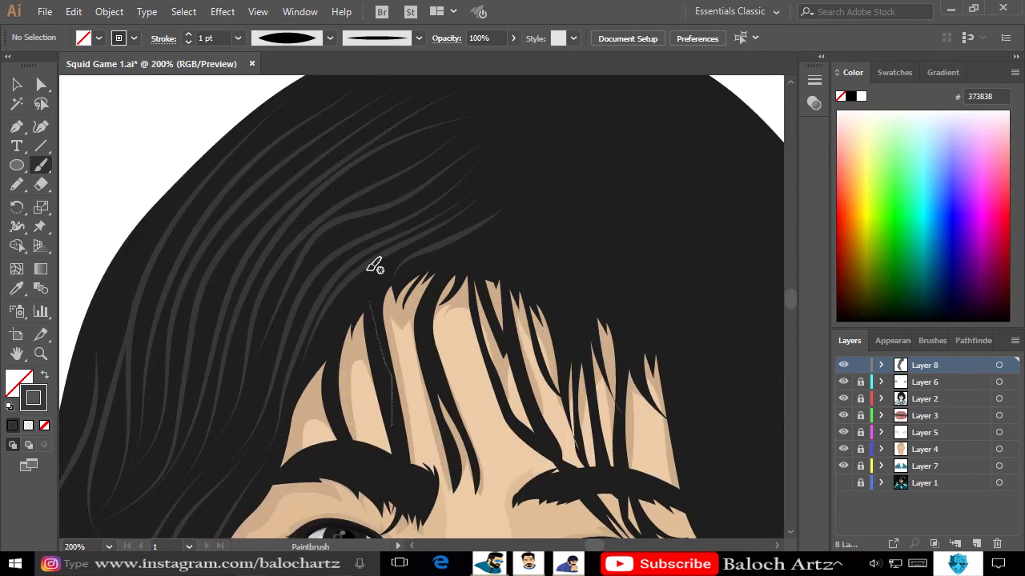
{"action": "mouse_move", "coordinate": [439, 368]}
{"action": "left_mouse_down"}
{"action": "mouse_move", "coordinate": [453, 245]}
{"action": "mouse_move", "coordinate": [435, 274]}
{"action": "left_mouse_up"}
{"action": "left_click_drag", "start_coordinate": [528, 240], "coordinate": [459, 270]}
{"action": "mouse_move", "coordinate": [520, 186]}
{"action": "left_mouse_down"}
{"action": "mouse_move", "coordinate": [442, 231]}
{"action": "mouse_move", "coordinate": [512, 398]}
{"action": "left_mouse_up"}
{"action": "scroll", "coordinate": [385, 209], "scroll_direction": "down", "scroll_amount": 2, "text": "alt"}
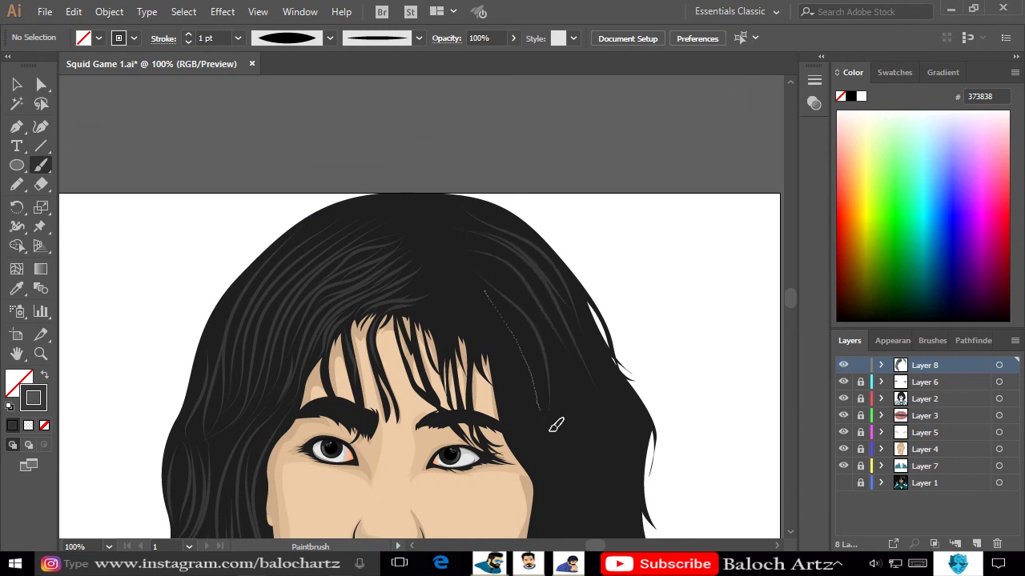
{"action": "left_click_drag", "start_coordinate": [629, 432], "coordinate": [587, 391]}
{"action": "scroll", "coordinate": [587, 390], "scroll_direction": "down", "scroll_amount": 3}
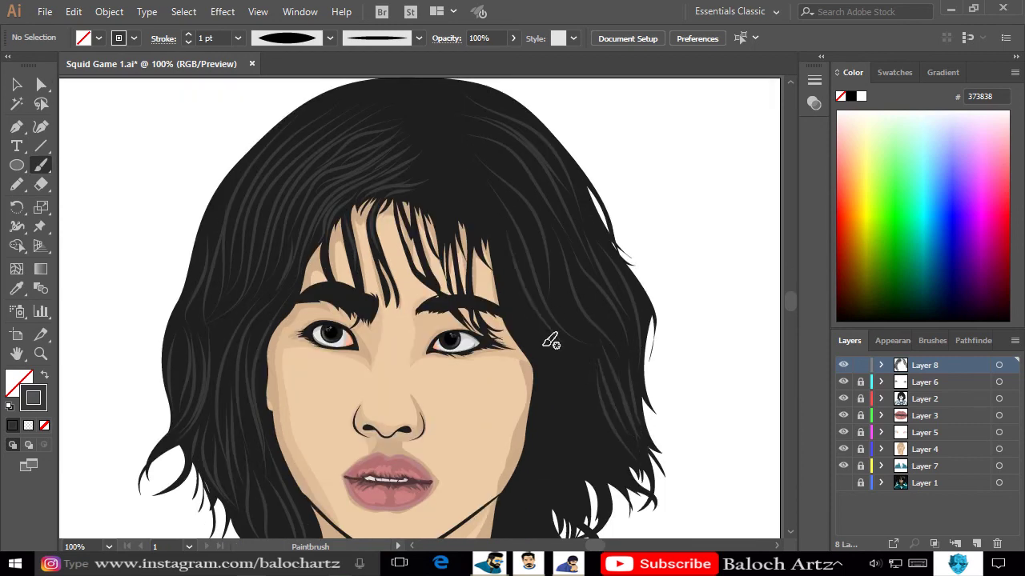
{"action": "left_click_drag", "start_coordinate": [441, 152], "coordinate": [440, 159]}
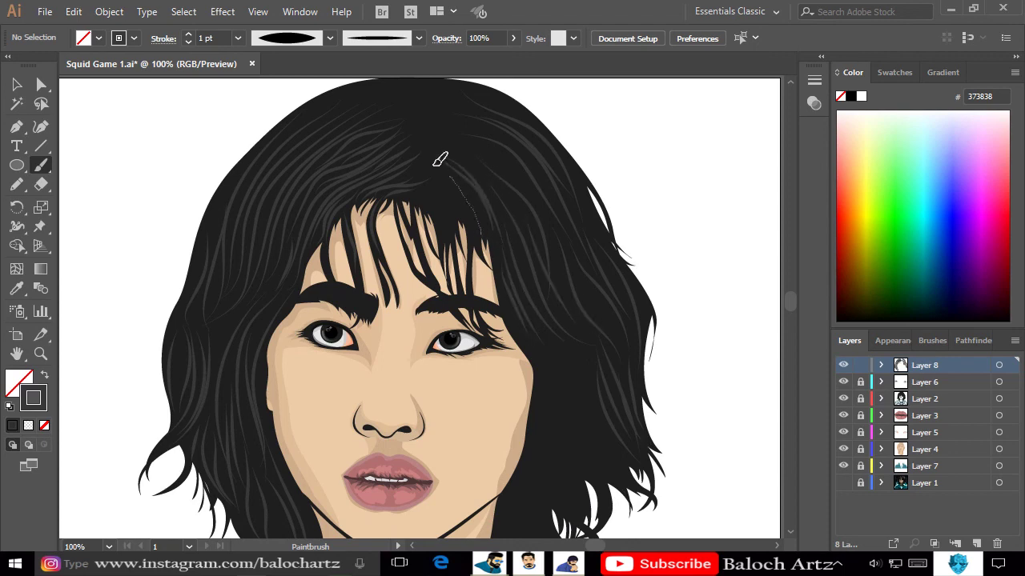
Paint grey strands down through the bangs toward the brows.
{"action": "scroll", "coordinate": [421, 262], "scroll_direction": "up", "scroll_amount": 2}
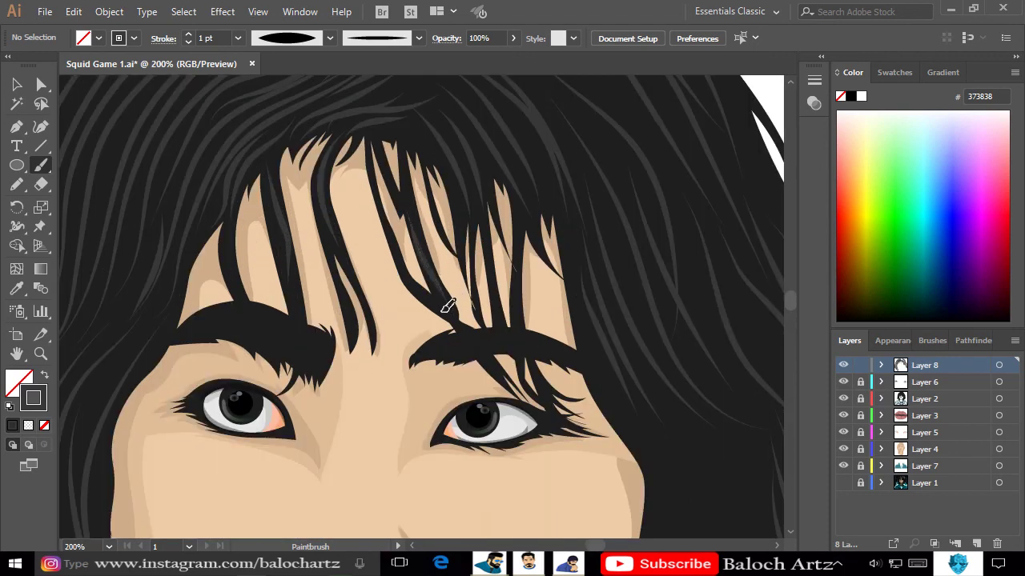
{"action": "left_click_drag", "start_coordinate": [528, 209], "coordinate": [522, 201]}
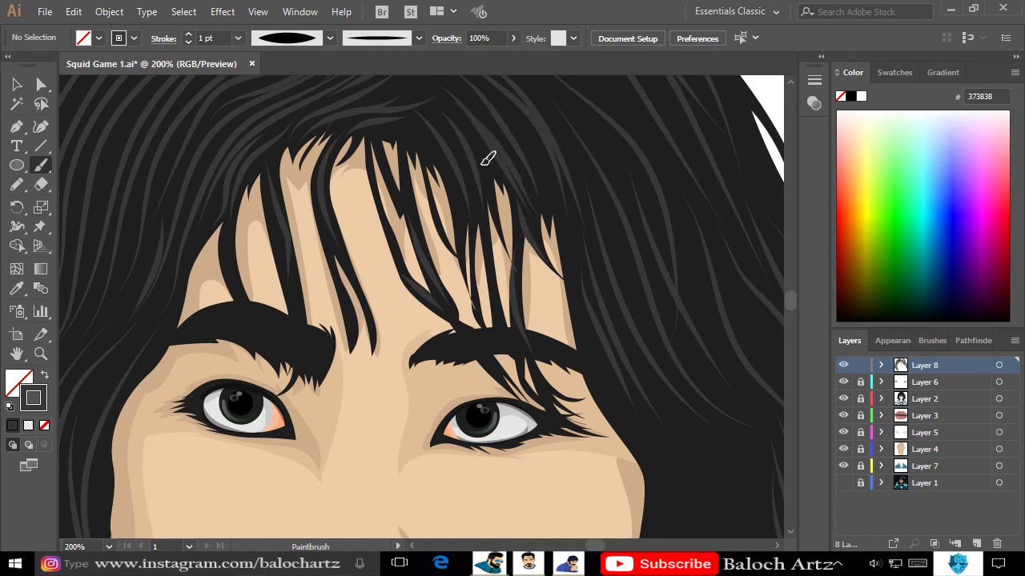
{"action": "left_click_drag", "start_coordinate": [452, 302], "coordinate": [451, 305]}
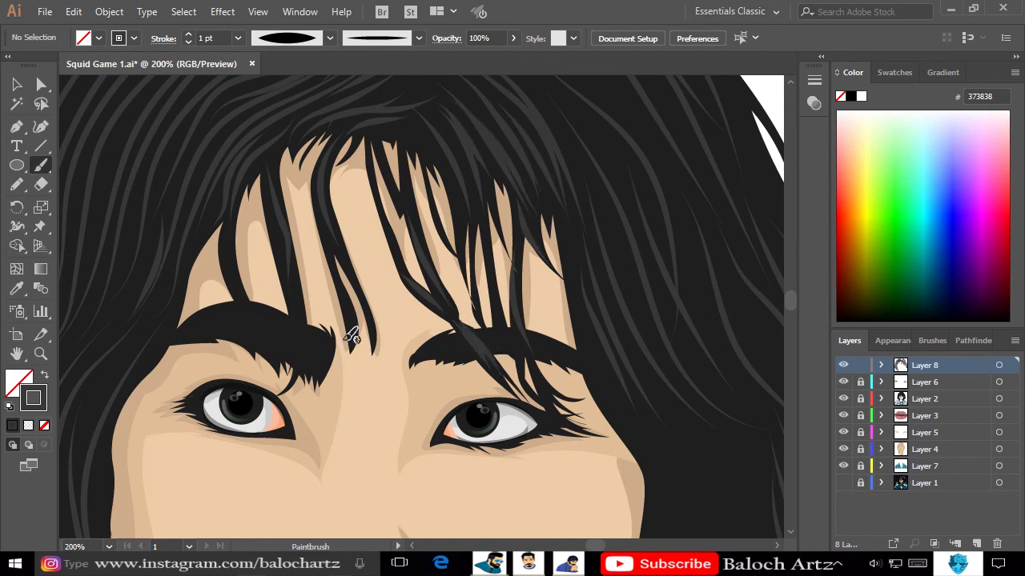
{"action": "left_click_drag", "start_coordinate": [300, 338], "coordinate": [301, 341]}
{"action": "scroll", "coordinate": [293, 264], "scroll_direction": "down", "scroll_amount": 2}
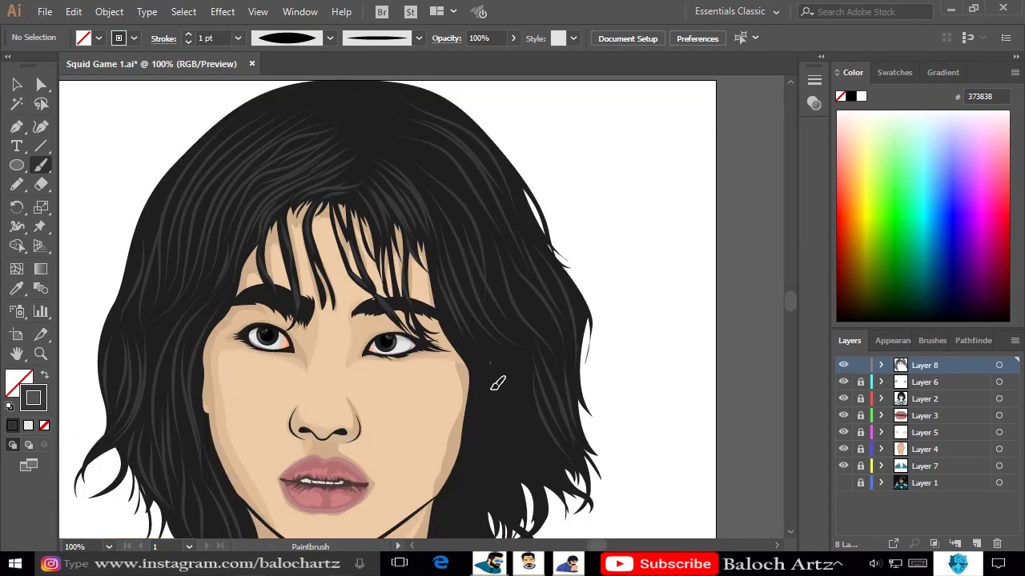
Paint grey strands down the right side hair toward the jaw.
{"action": "left_click_drag", "start_coordinate": [502, 360], "coordinate": [503, 450]}
{"action": "scroll", "coordinate": [549, 371], "scroll_direction": "down", "scroll_amount": 1}
{"action": "scroll", "coordinate": [550, 371], "scroll_direction": "down", "scroll_amount": 1}
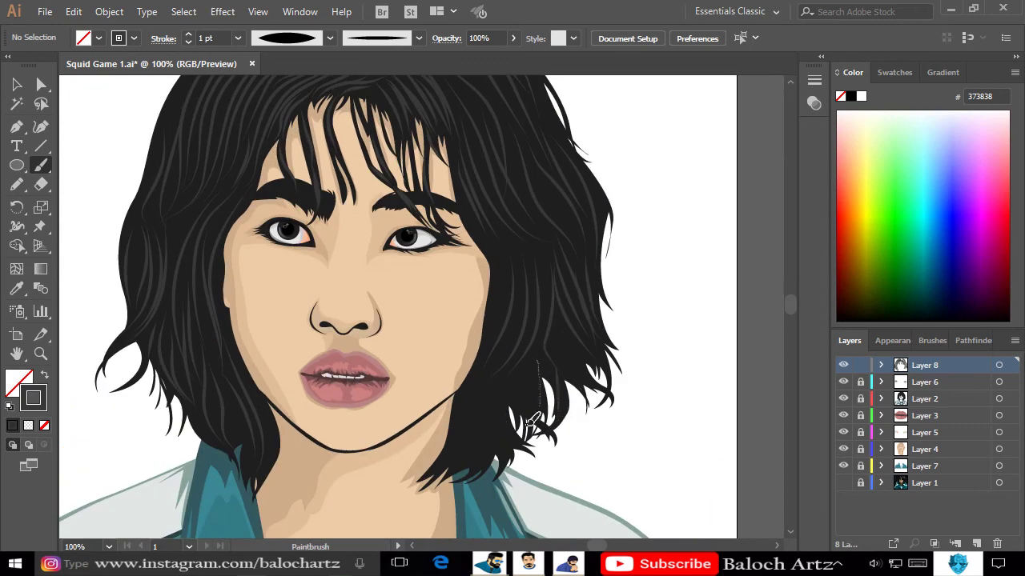
{"action": "mouse_move", "coordinate": [518, 375]}
{"action": "left_mouse_down"}
{"action": "mouse_move", "coordinate": [521, 428]}
{"action": "mouse_move", "coordinate": [481, 424]}
{"action": "left_mouse_up"}
{"action": "left_click_drag", "start_coordinate": [507, 247], "coordinate": [495, 352]}
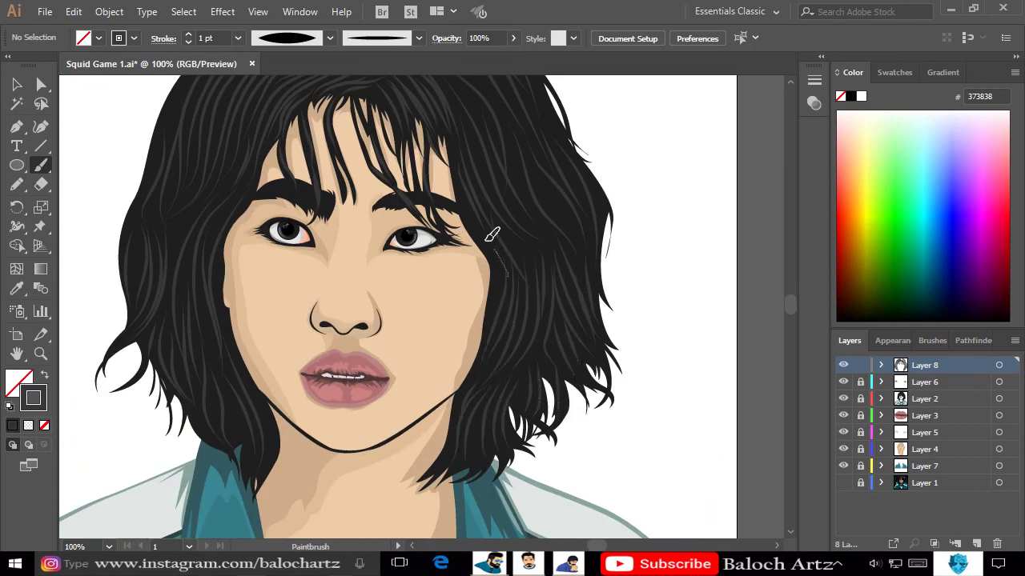
{"action": "left_click_drag", "start_coordinate": [491, 235], "coordinate": [513, 206]}
{"action": "scroll", "coordinate": [589, 266], "scroll_direction": "up", "scroll_amount": 1}
{"action": "scroll", "coordinate": [589, 266], "scroll_direction": "up", "scroll_amount": 3}
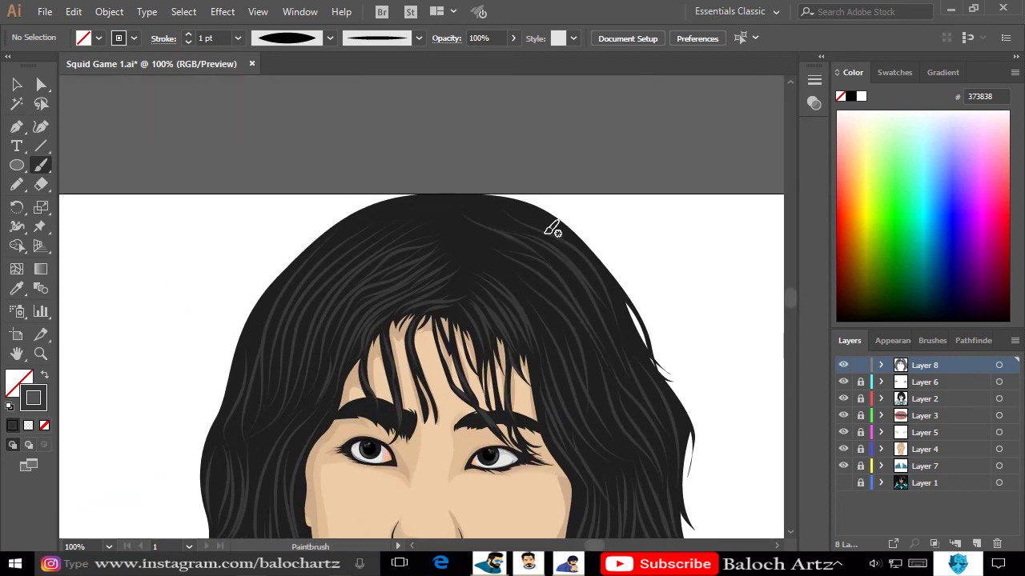
Paint grey strands on the upper-left hair and across the top of the head.
{"action": "left_click_drag", "start_coordinate": [400, 207], "coordinate": [332, 254]}
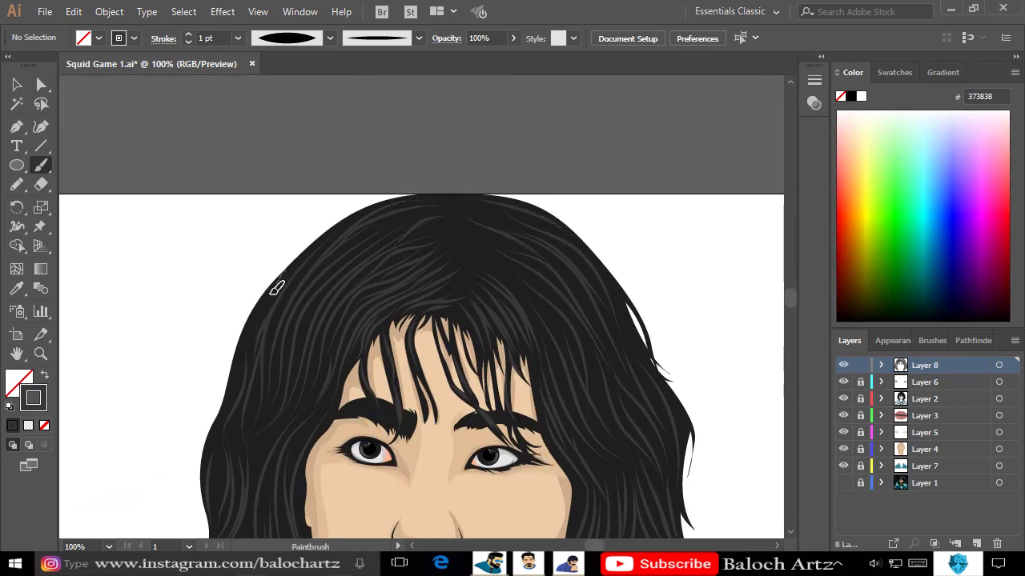
{"action": "left_click_drag", "start_coordinate": [272, 292], "coordinate": [258, 336]}
{"action": "left_click_drag", "start_coordinate": [526, 231], "coordinate": [462, 196]}
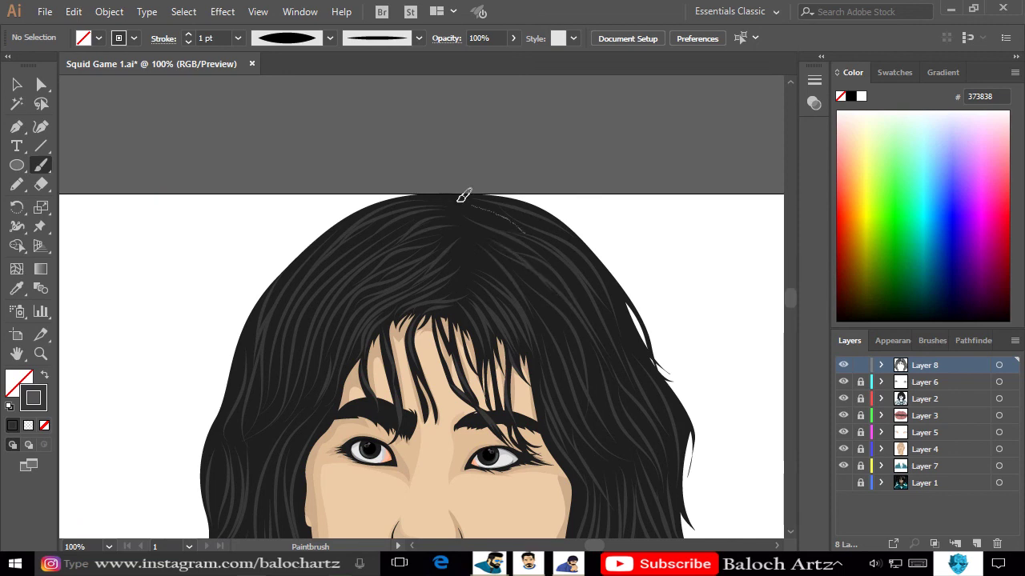
{"action": "key", "text": "ctrl+minus"}
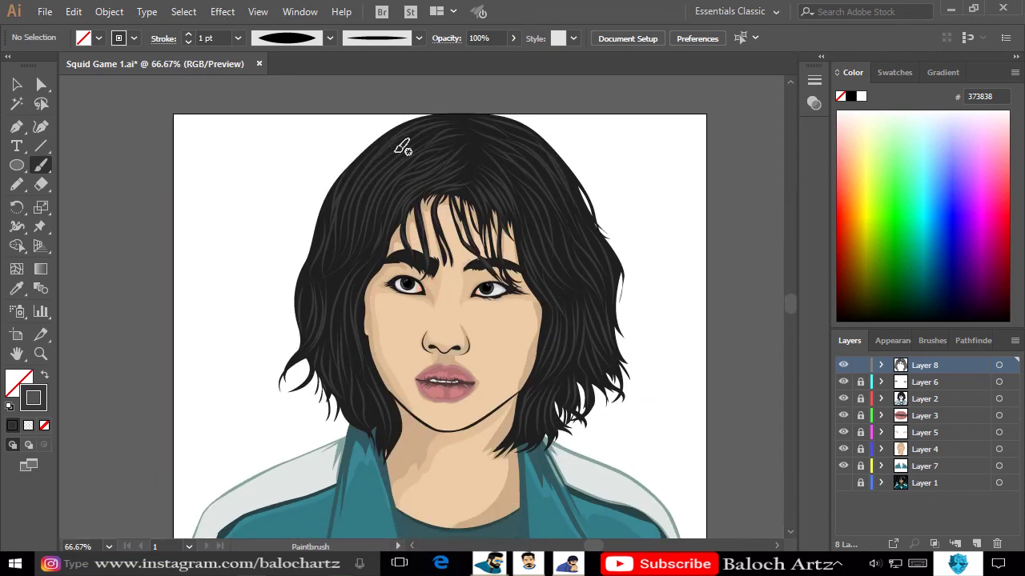
Paint grey strands near the top of the hair and along its right edge.
{"action": "scroll", "coordinate": [496, 148], "scroll_direction": "up", "scroll_amount": 2}
{"action": "left_click_drag", "start_coordinate": [456, 119], "coordinate": [403, 167]}
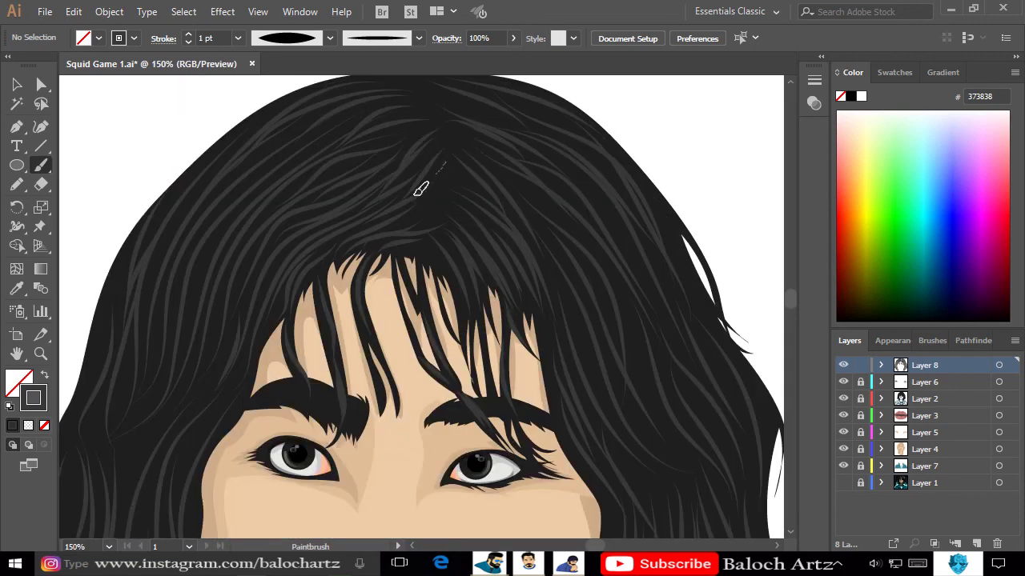
{"action": "scroll", "coordinate": [432, 220], "scroll_direction": "up", "scroll_amount": 3}
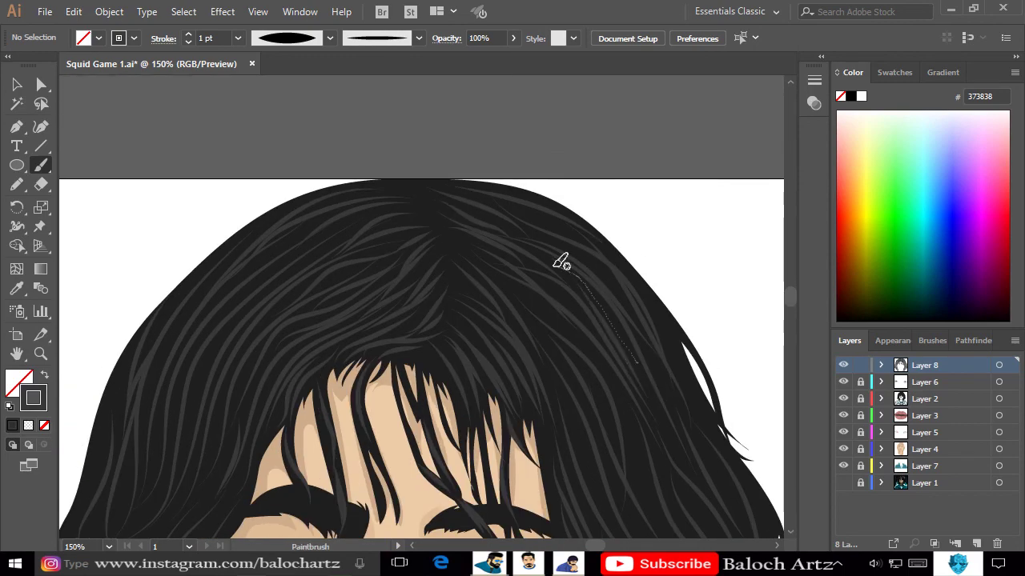
{"action": "scroll", "coordinate": [640, 337], "scroll_direction": "down", "scroll_amount": 5}
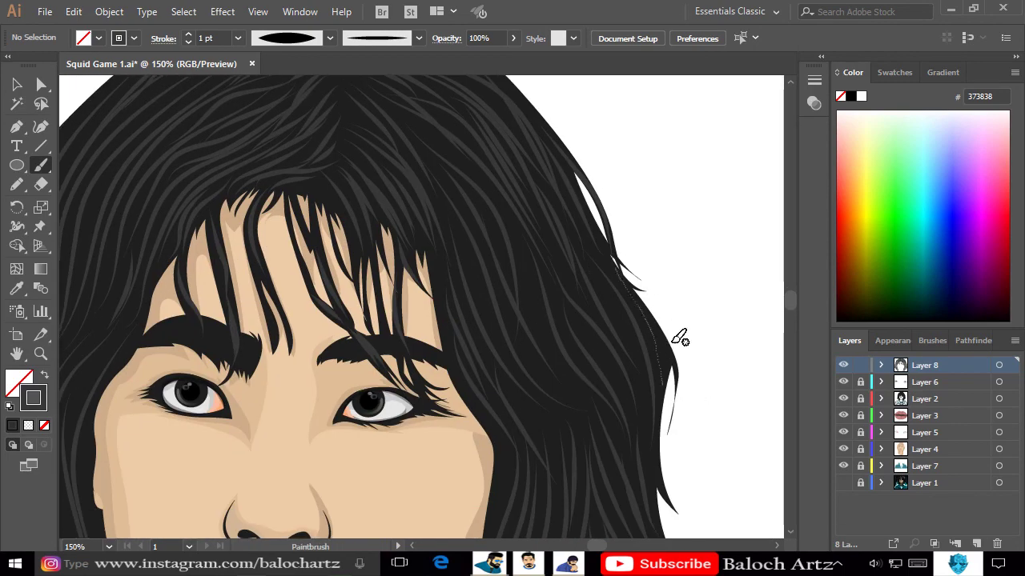
{"action": "left_click_drag", "start_coordinate": [587, 264], "coordinate": [650, 420]}
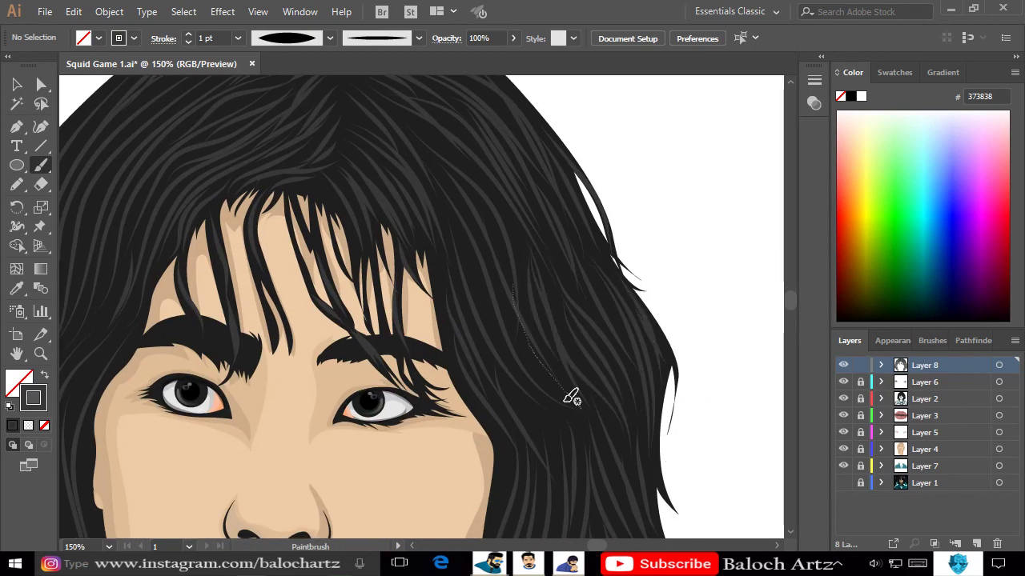
{"action": "left_click_drag", "start_coordinate": [560, 462], "coordinate": [551, 426]}
Paint grey strands in the left and lower-left hair and along the inner edge near the chin.
{"action": "key", "text": "ctrl+minus"}
{"action": "scroll", "coordinate": [565, 481], "scroll_direction": "up", "scroll_amount": 2}
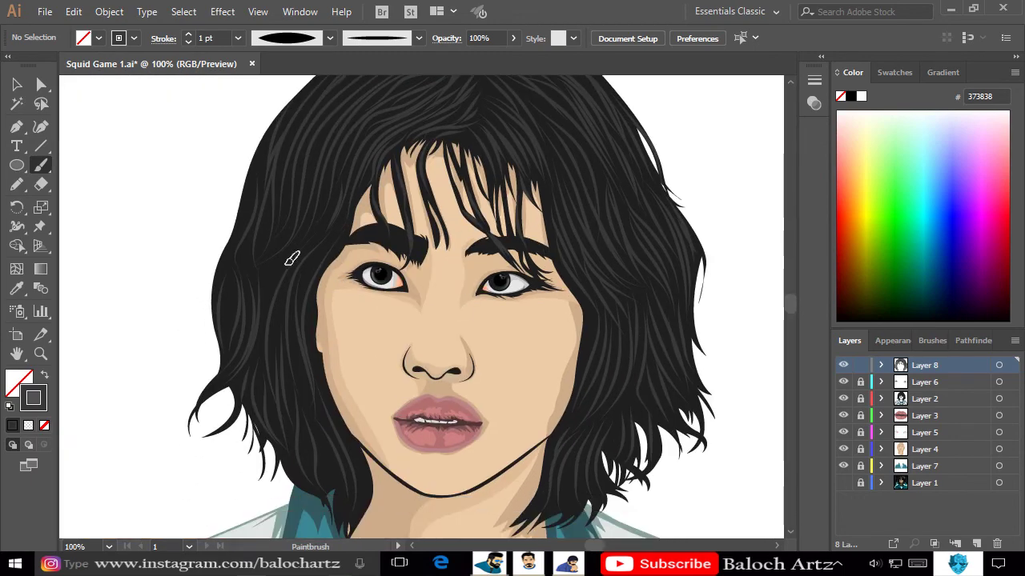
{"action": "left_click_drag", "start_coordinate": [290, 251], "coordinate": [272, 300]}
{"action": "left_click_drag", "start_coordinate": [257, 190], "coordinate": [257, 192]}
{"action": "left_click_drag", "start_coordinate": [234, 276], "coordinate": [231, 334]}
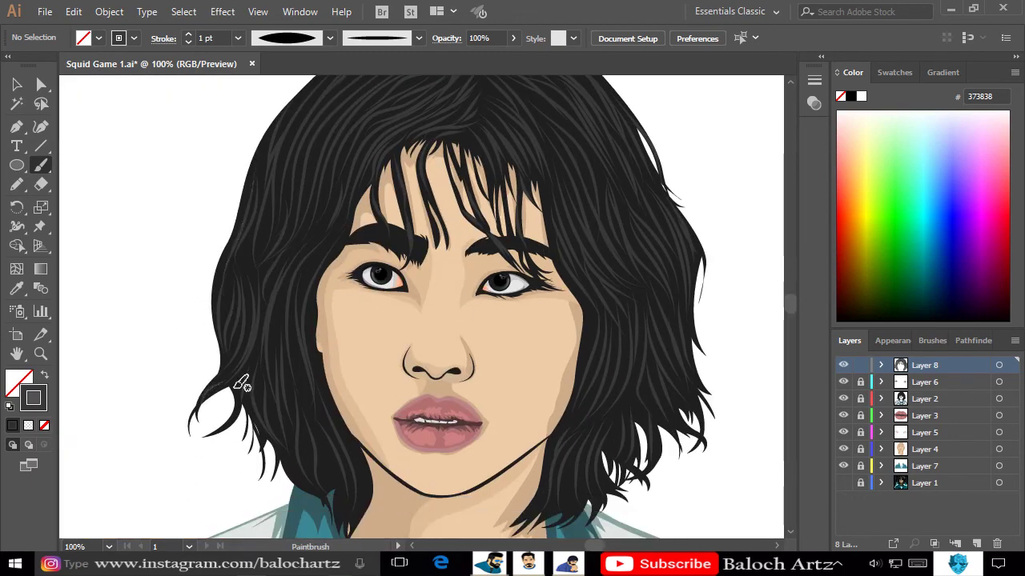
{"action": "left_click_drag", "start_coordinate": [327, 485], "coordinate": [308, 420]}
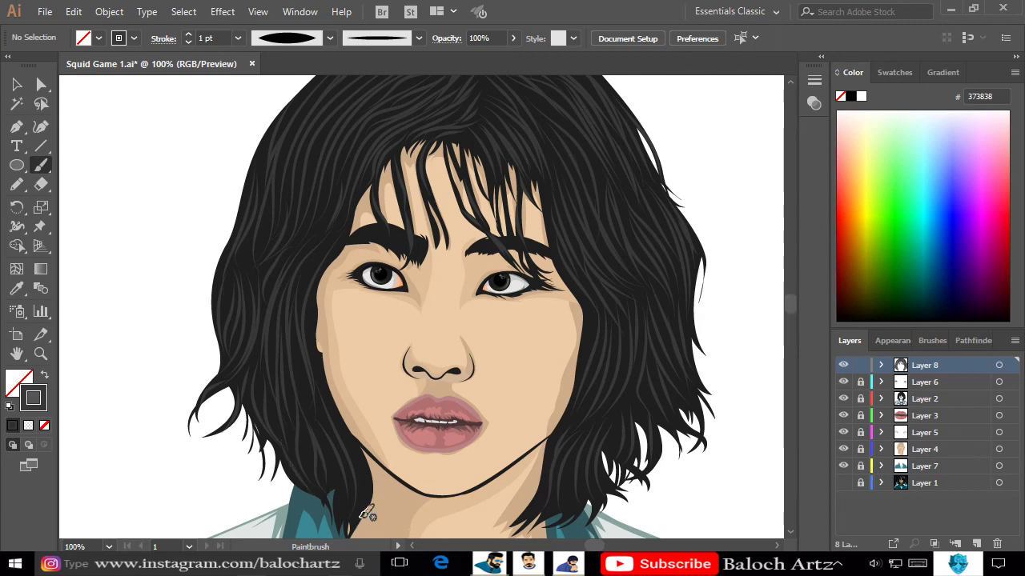
{"action": "key", "text": "ctrl+plus"}
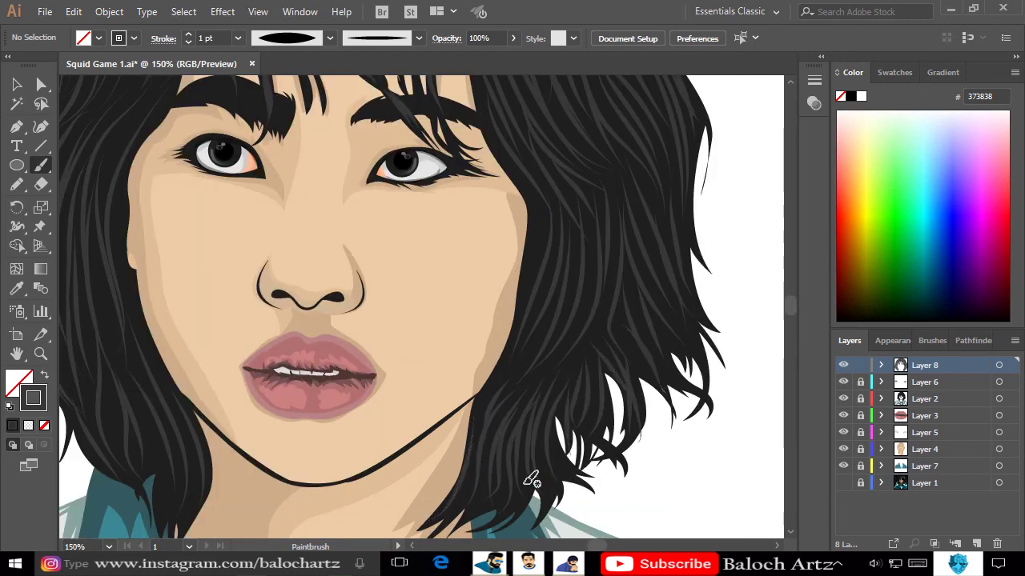
Expand the Layer 8 hair brush strokes into filled outlines with Object > Expand.
{"action": "key", "text": "ctrl+minus"}
{"action": "key", "text": "ctrl+minus"}
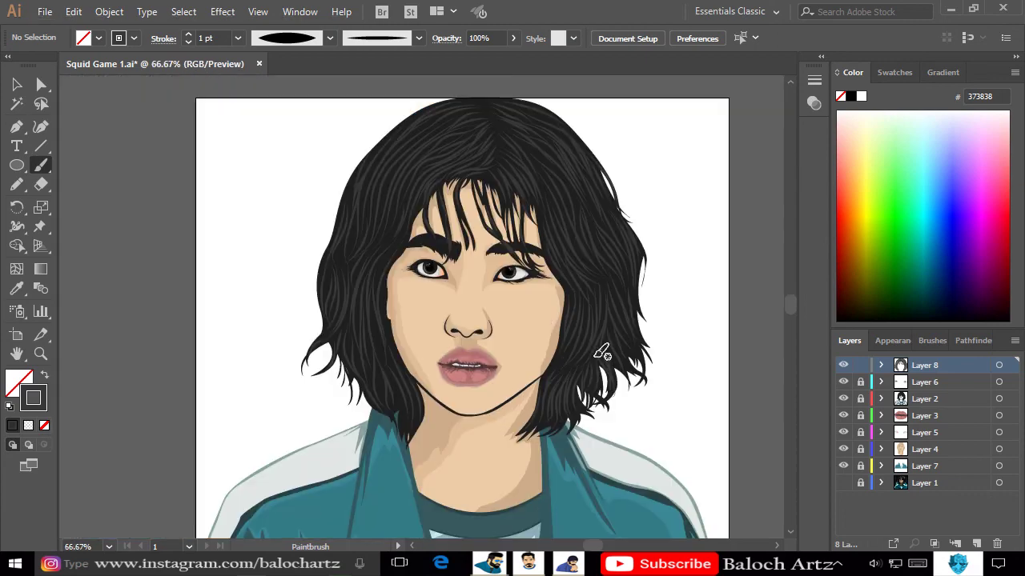
{"action": "left_click", "coordinate": [999, 365]}
{"action": "left_click", "coordinate": [108, 11]}
{"action": "left_click", "coordinate": [213, 167]}
{"action": "key", "text": "ctrl+shift+F9"}
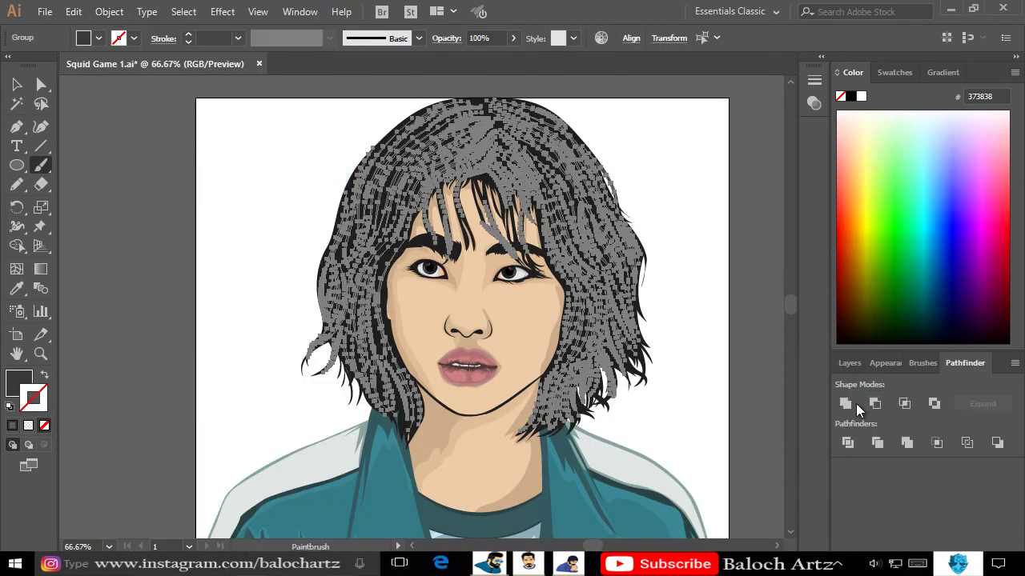
Deselect the expanded hair and fit the whole artboard in the window.
{"action": "left_click", "coordinate": [16, 84]}
{"action": "left_click", "coordinate": [281, 190]}
{"action": "key", "text": "ctrl+0"}
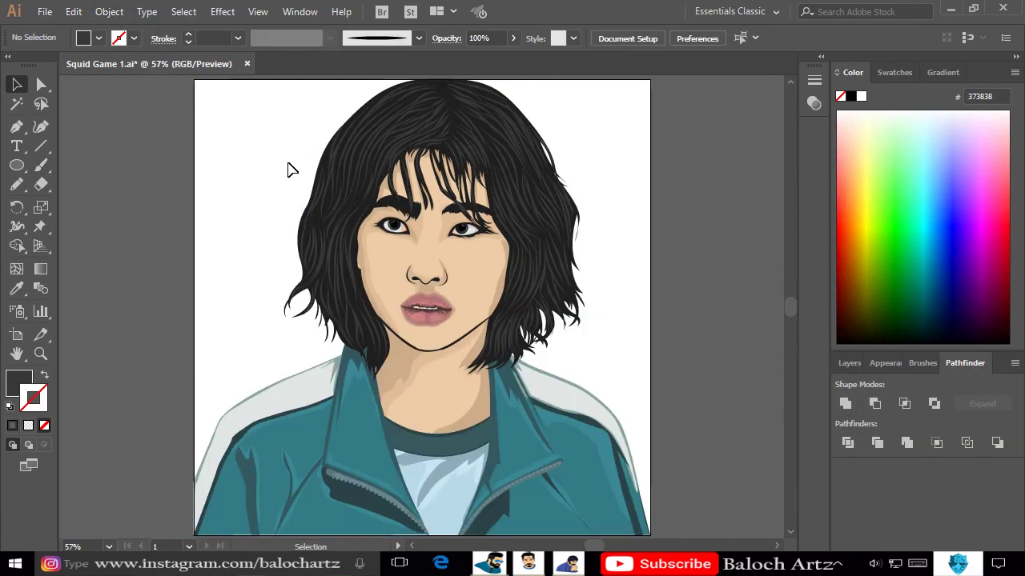